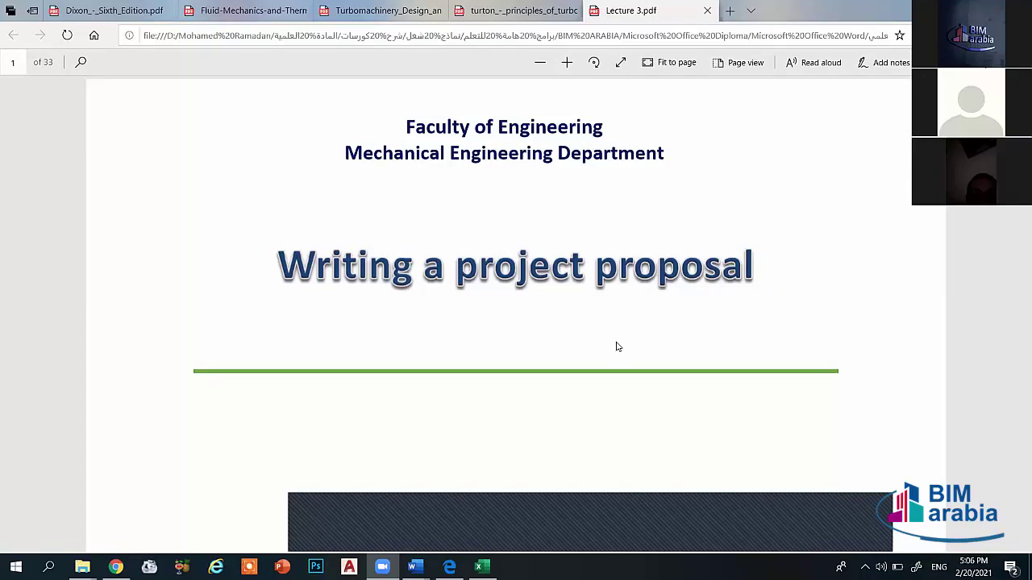
# Scroll Lecture 3.pdf past the Presentation Outline to page 3, the Project Lifecycle Introduction slide
pyautogui.scroll(-2, 654, 370)
pyautogui.scroll(-2, 654, 371)
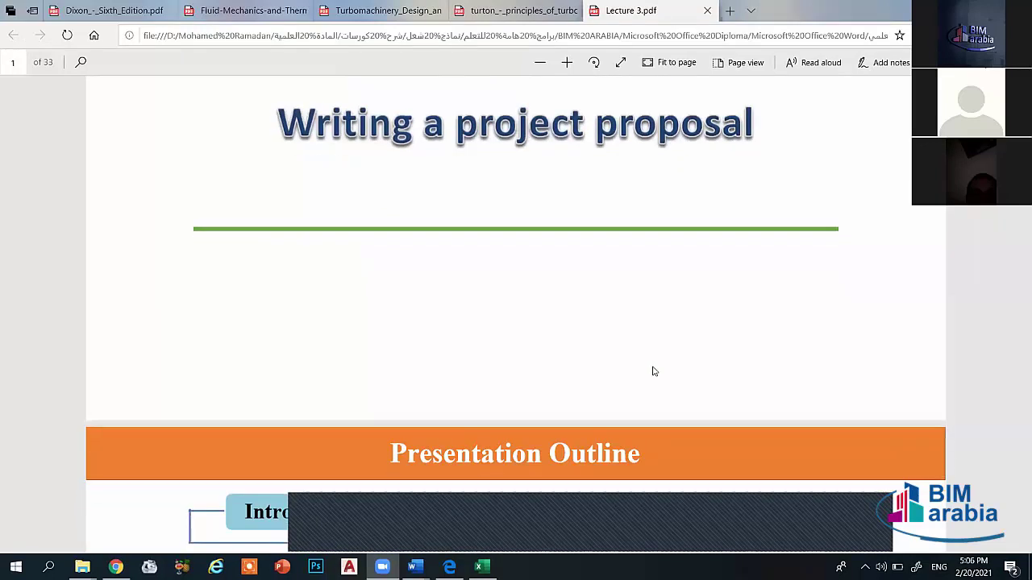
pyautogui.scroll(-3, 654, 371)
pyautogui.scroll(-4, 652, 369)
pyautogui.scroll(-2, 652, 368)
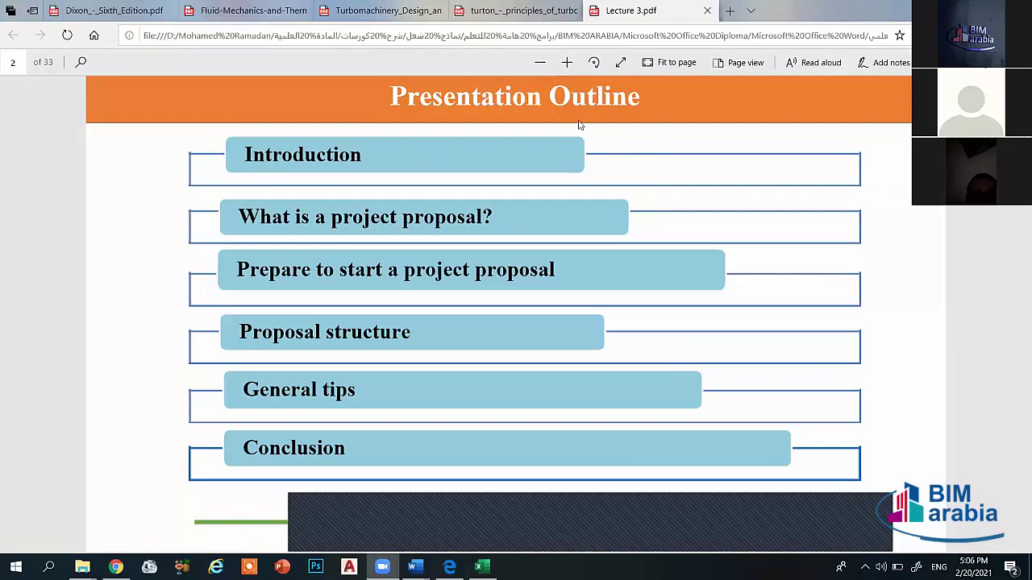
pyautogui.scroll(5, 543, 208)
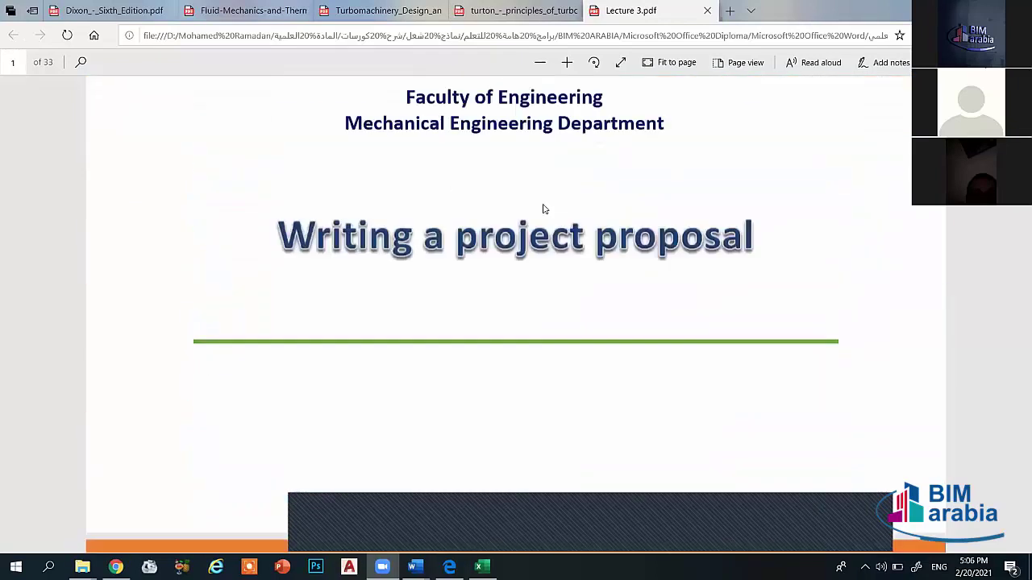
pyautogui.scroll(-5, 635, 254)
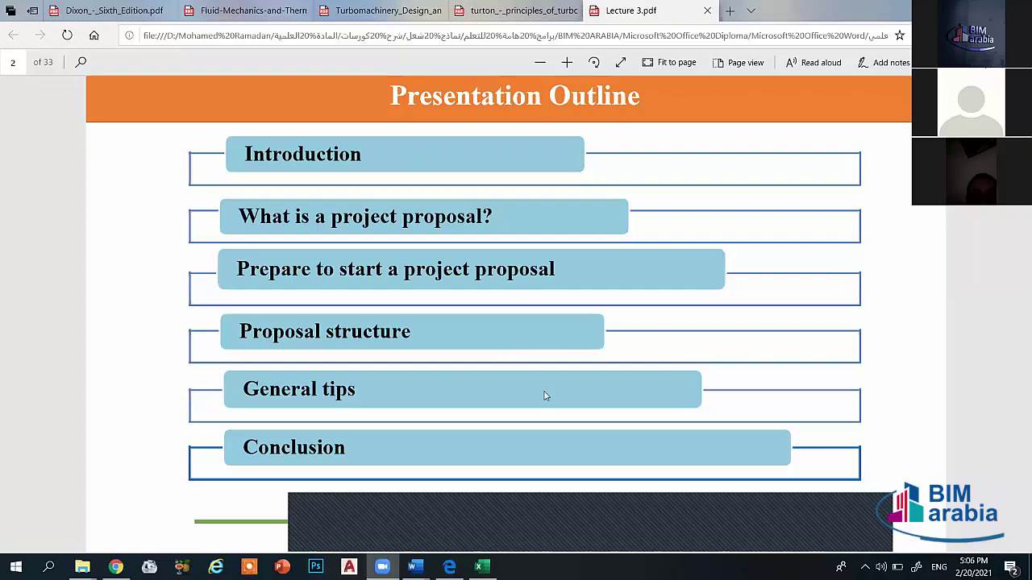
pyautogui.scroll(-1, 547, 399)
pyautogui.scroll(-3, 547, 398)
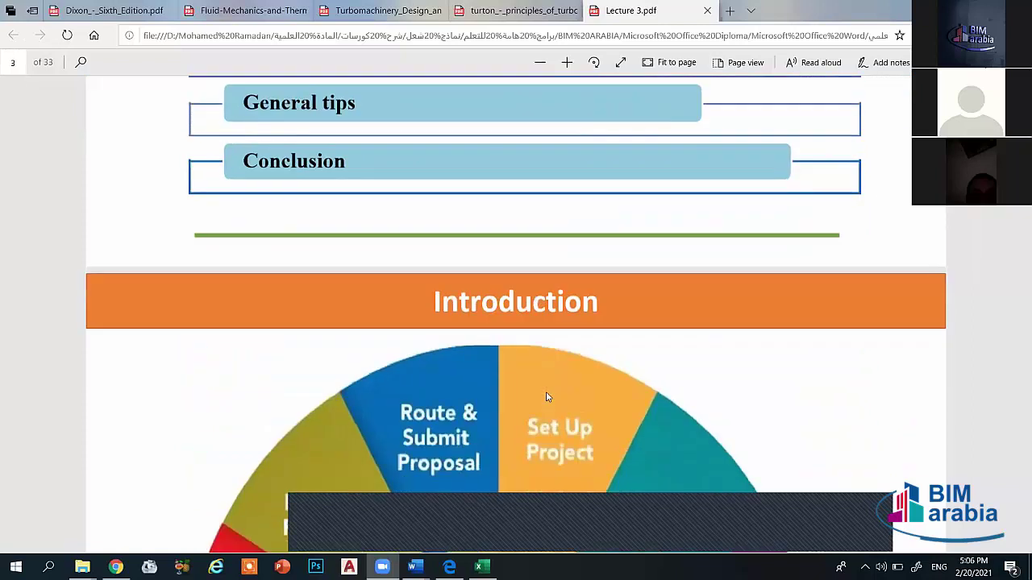
pyautogui.scroll(-2, 546, 397)
pyautogui.scroll(-2, 545, 397)
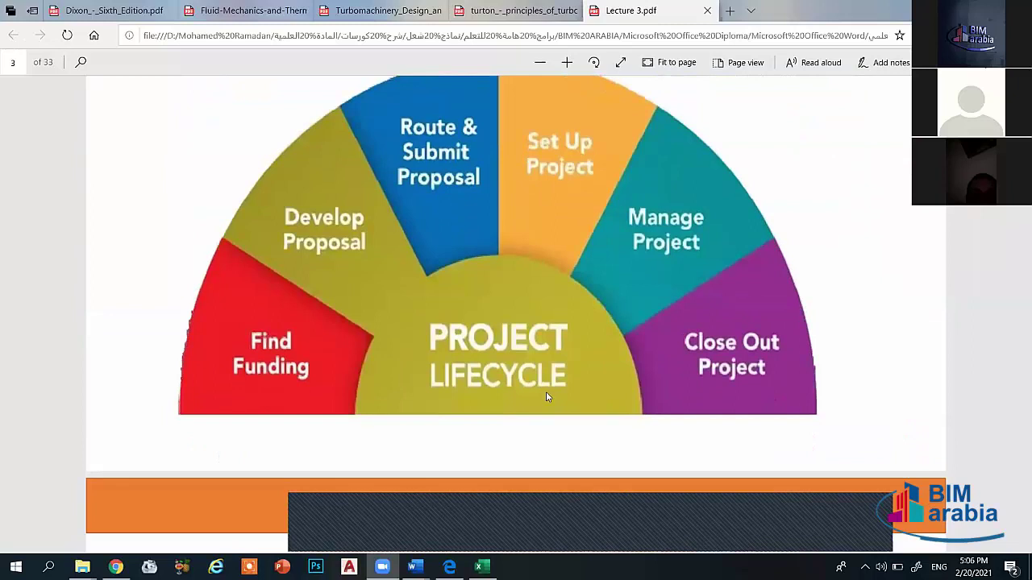
pyautogui.scroll(1, 546, 396)
pyautogui.scroll(1, 548, 303)
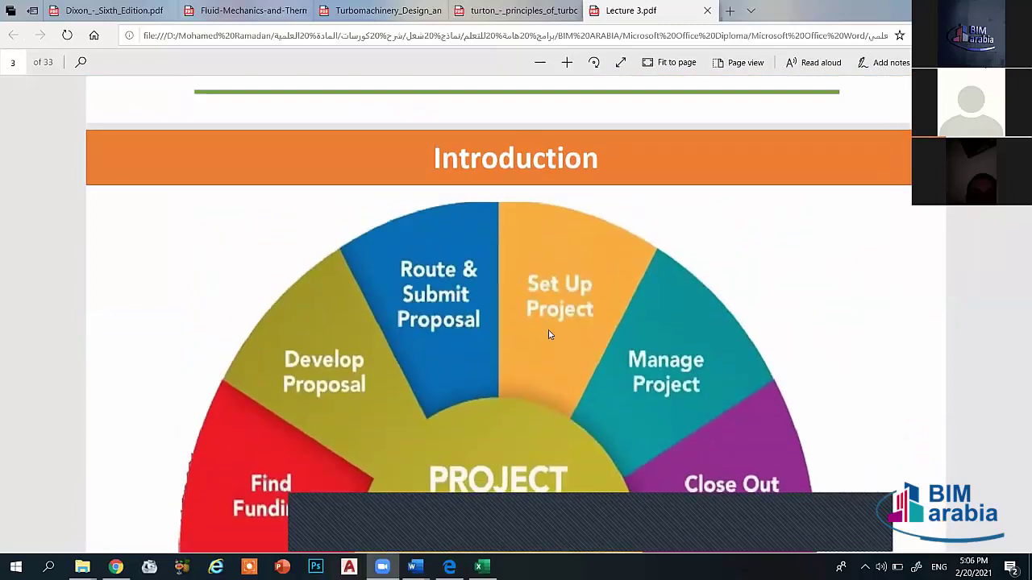
pyautogui.scroll(-1, 549, 333)
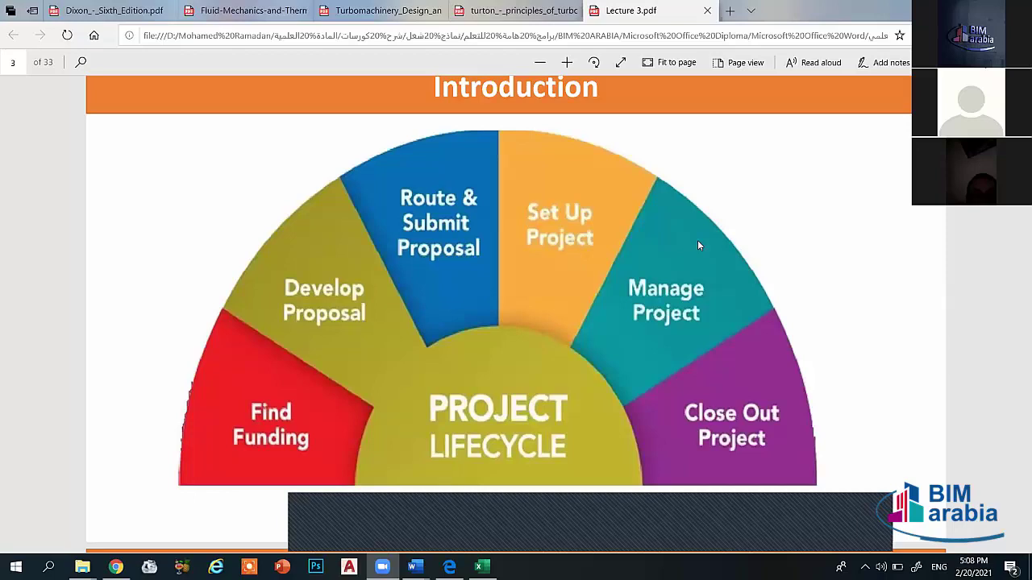
# Scroll to page 4, 'Introduction cont.', listing planning and proposal writing
pyautogui.scroll(-1, 745, 337)
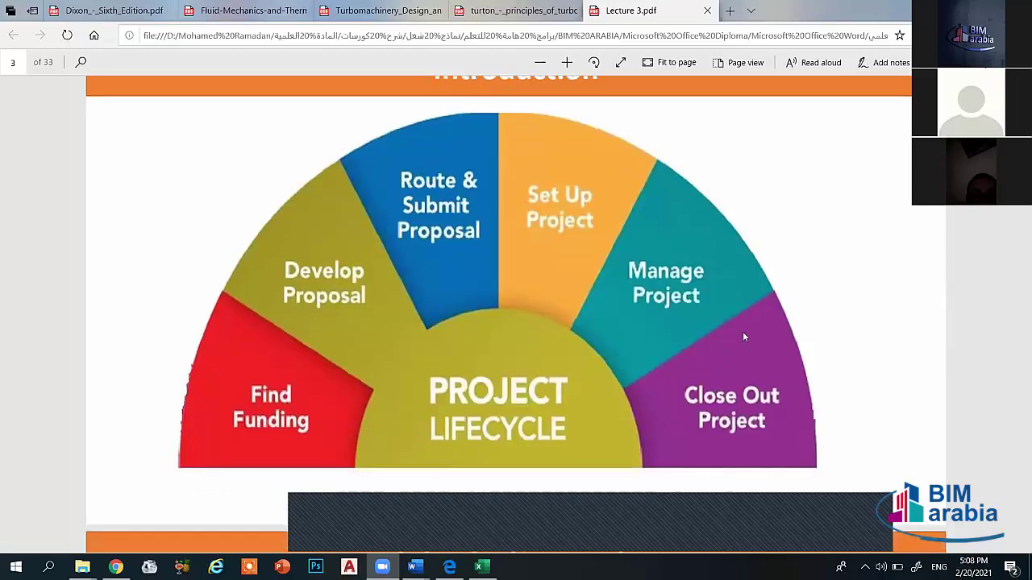
pyautogui.scroll(-5, 726, 347)
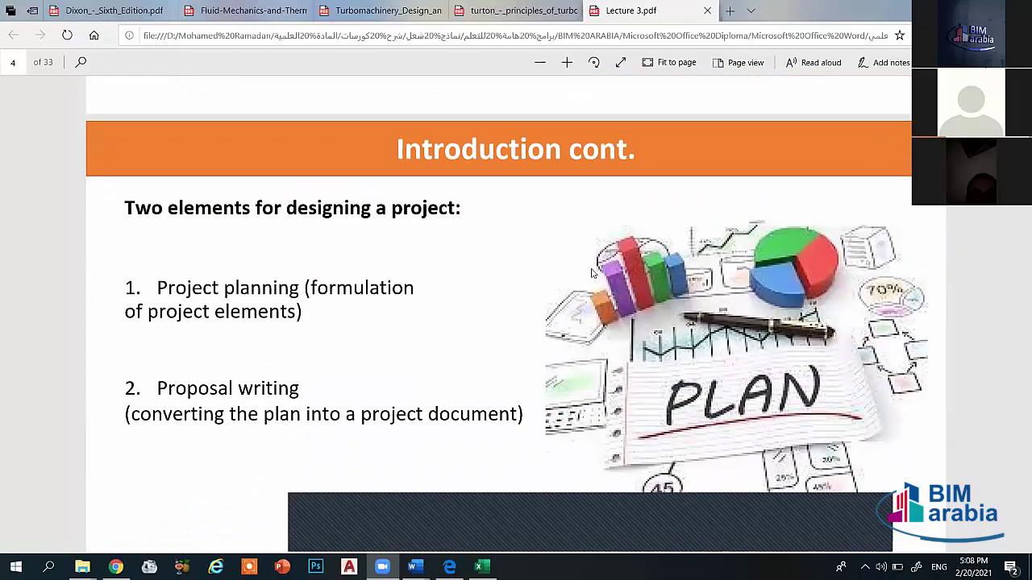
pyautogui.scroll(1, 664, 225)
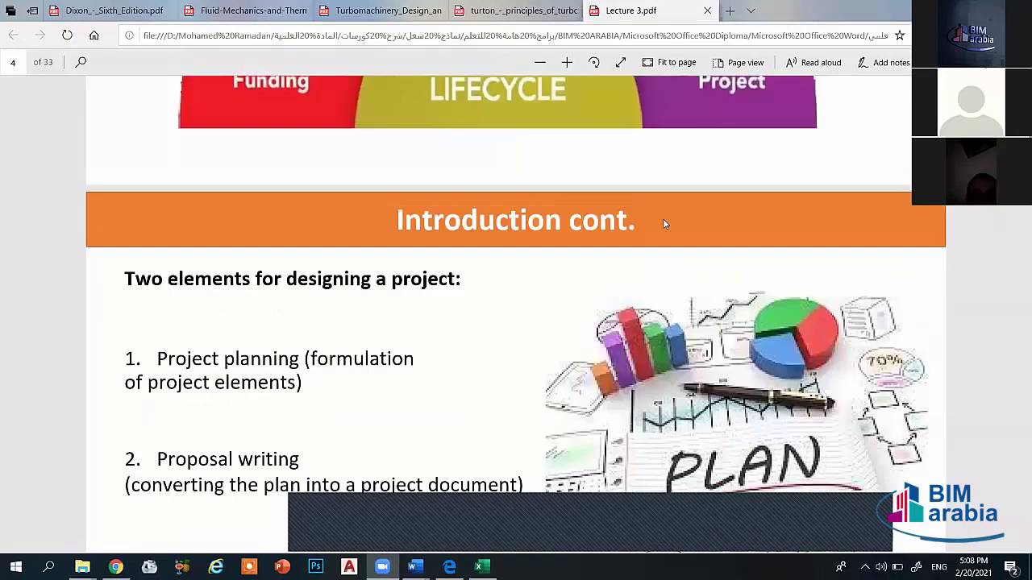
pyautogui.scroll(-2, 665, 224)
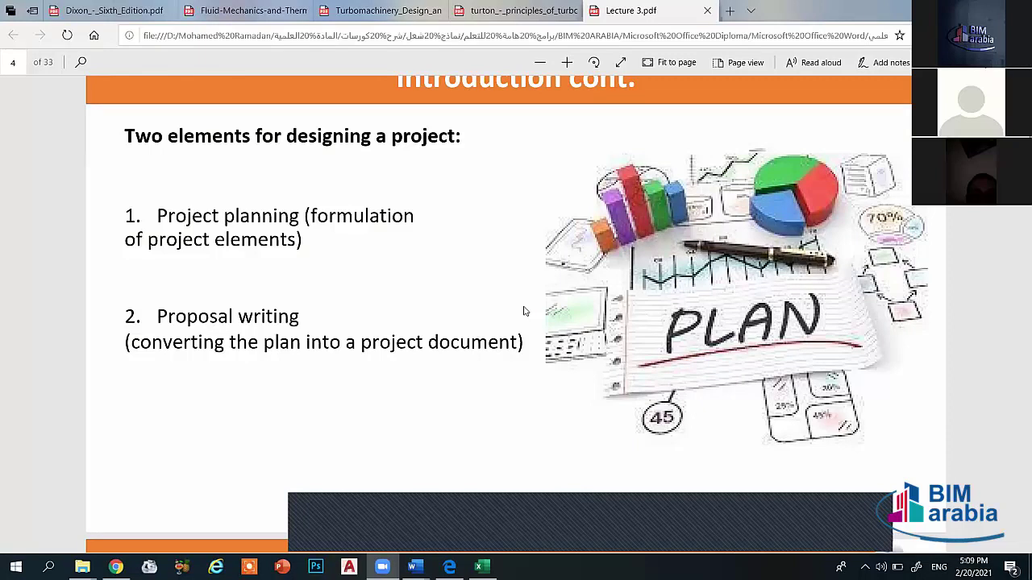
pyautogui.scroll(-4, 518, 341)
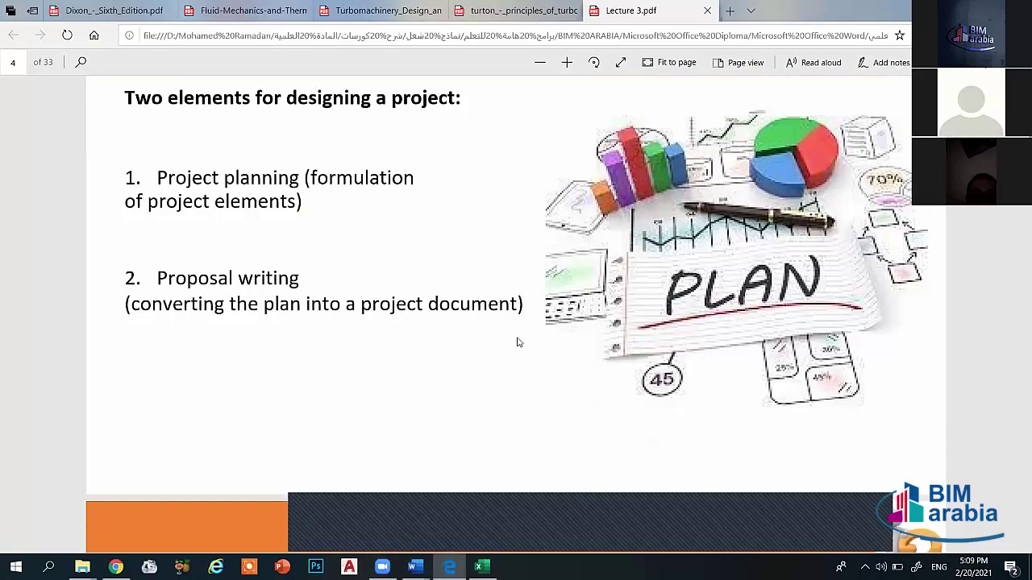
pyautogui.scroll(-1, 523, 336)
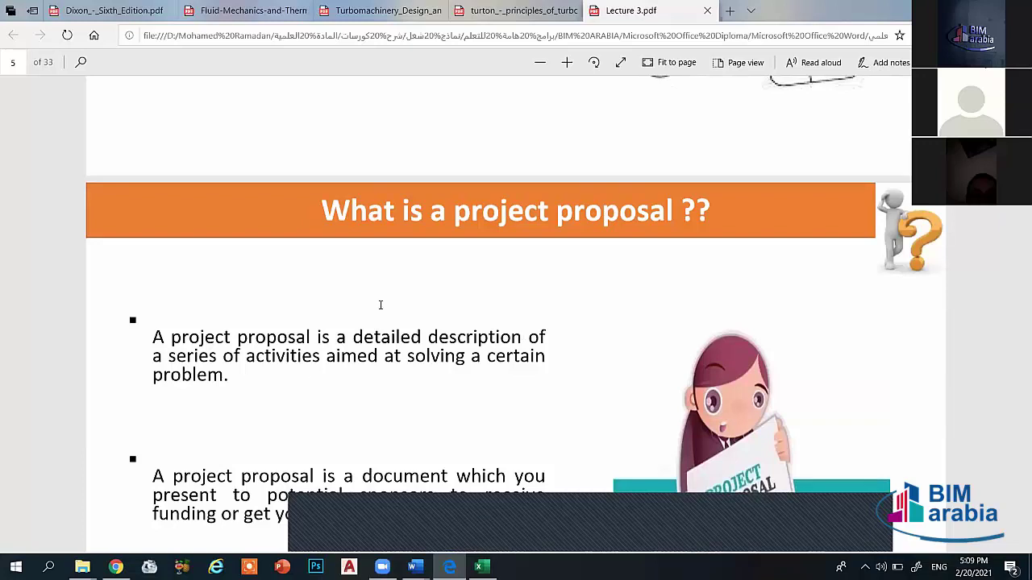
# Scroll past page 5, 'What is a project proposal ??', to page 6 on successful proposals
pyautogui.scroll(-1, 380, 305)
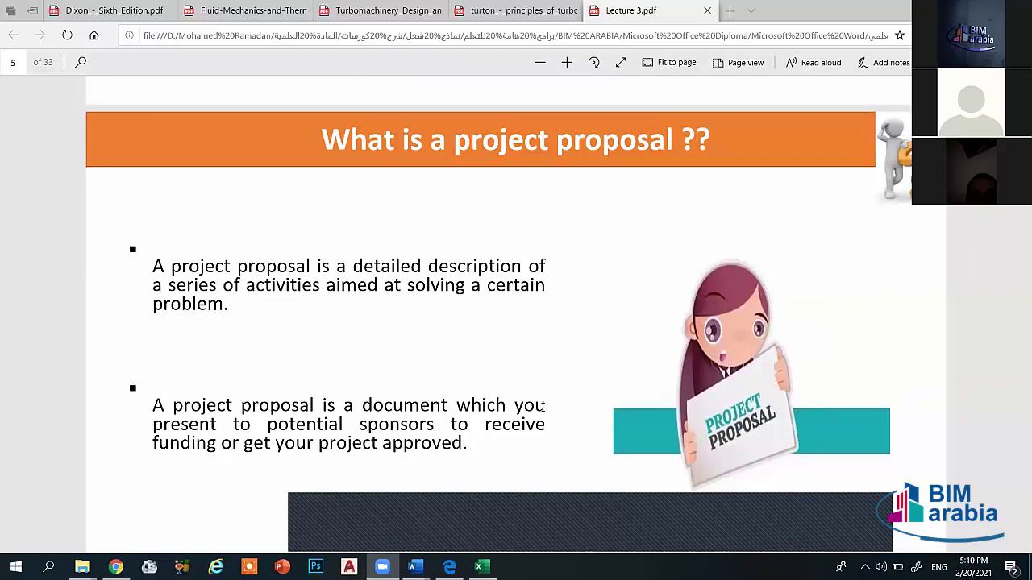
pyautogui.scroll(-5, 527, 392)
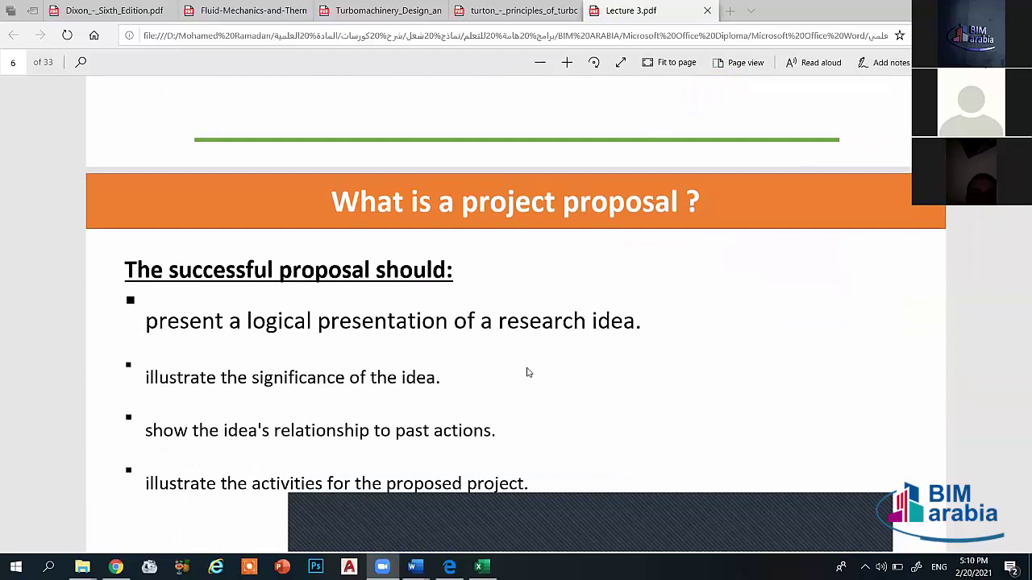
# Scroll to page 7, 'Prepare to start a project proposal', with its Idea/Vision image
pyautogui.scroll(-1, 528, 372)
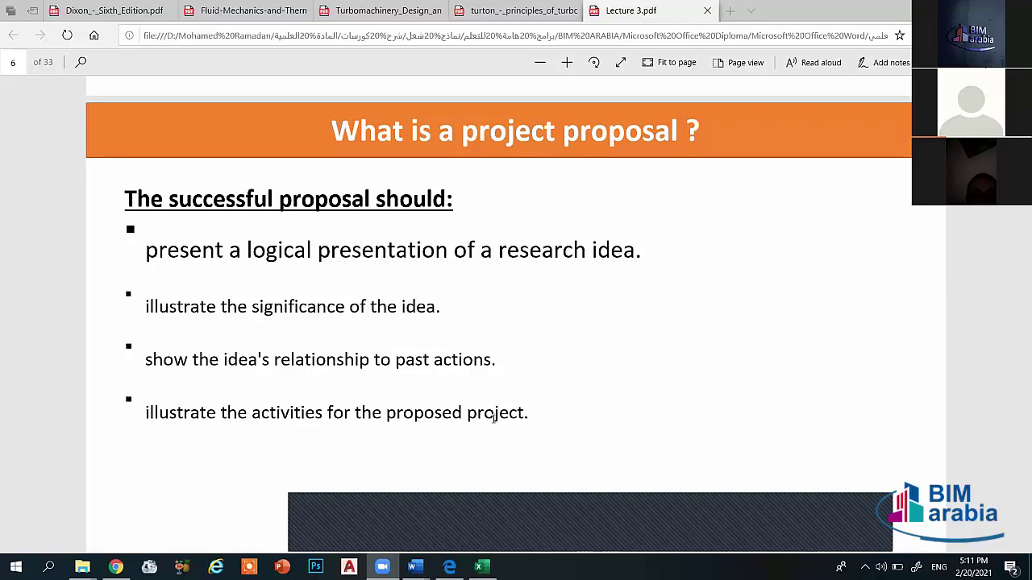
pyautogui.scroll(-1, 660, 433)
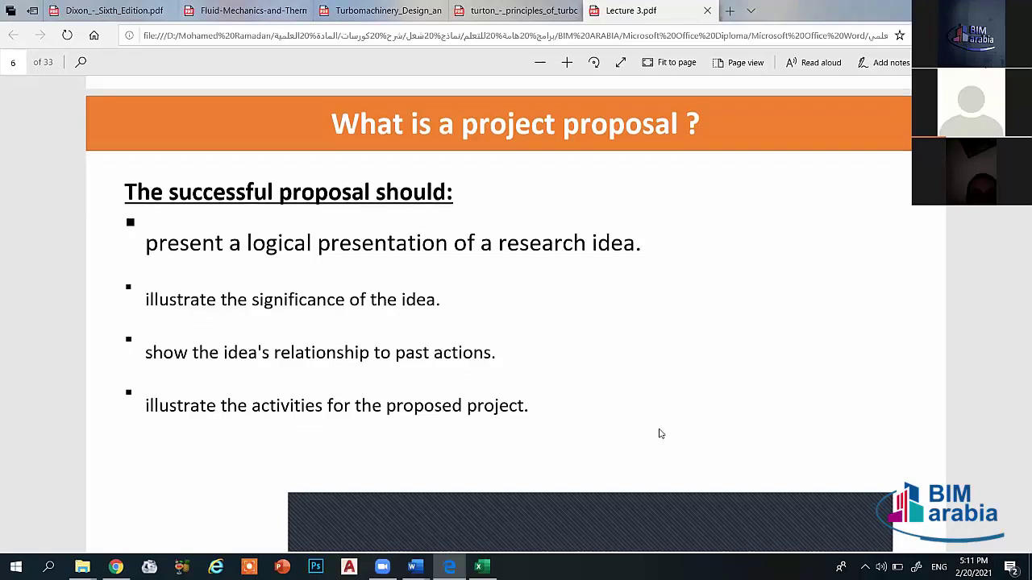
pyautogui.scroll(-1, 659, 434)
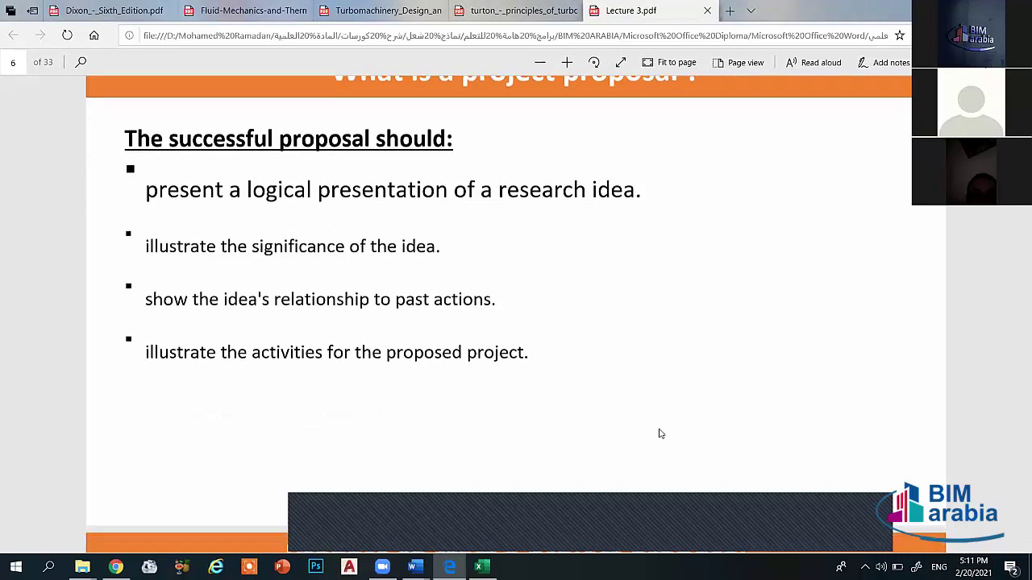
pyautogui.scroll(-1, 659, 434)
pyautogui.scroll(-2, 657, 432)
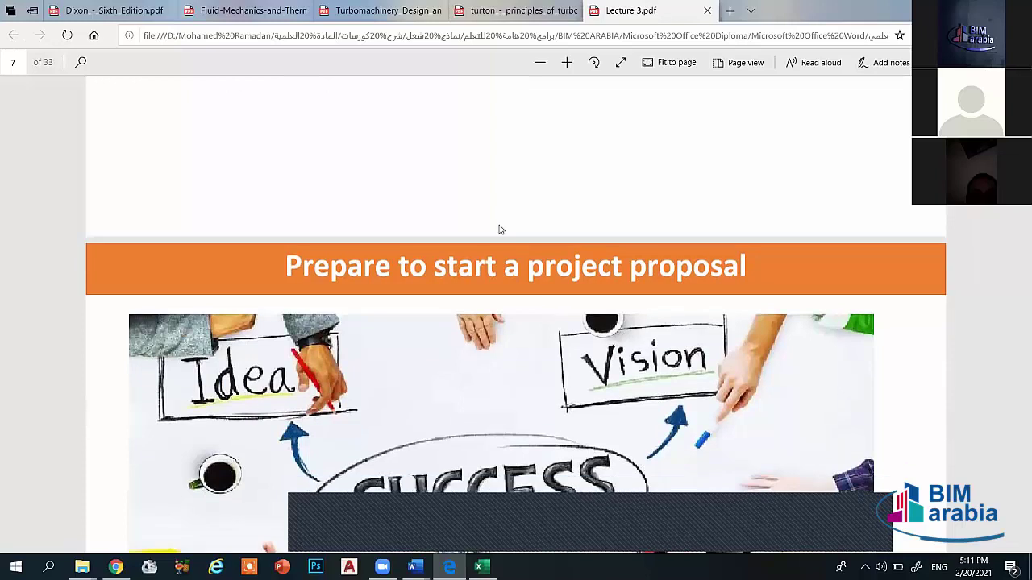
# Scroll from page 9 past the kick-off meeting and proposal writing slides to page 11, Proposal structure
pyautogui.scroll(-2, 492, 221)
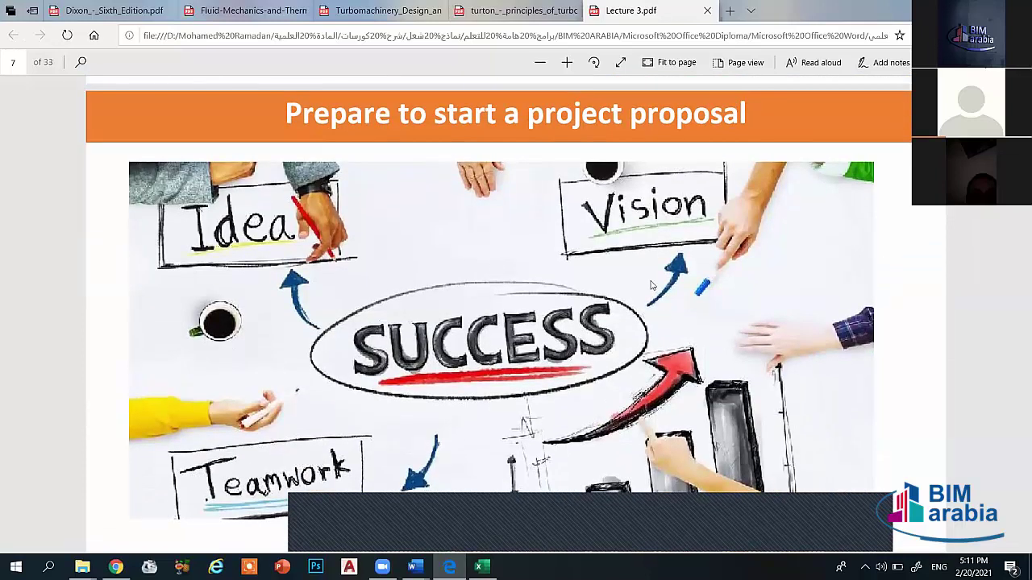
pyautogui.scroll(-1, 674, 327)
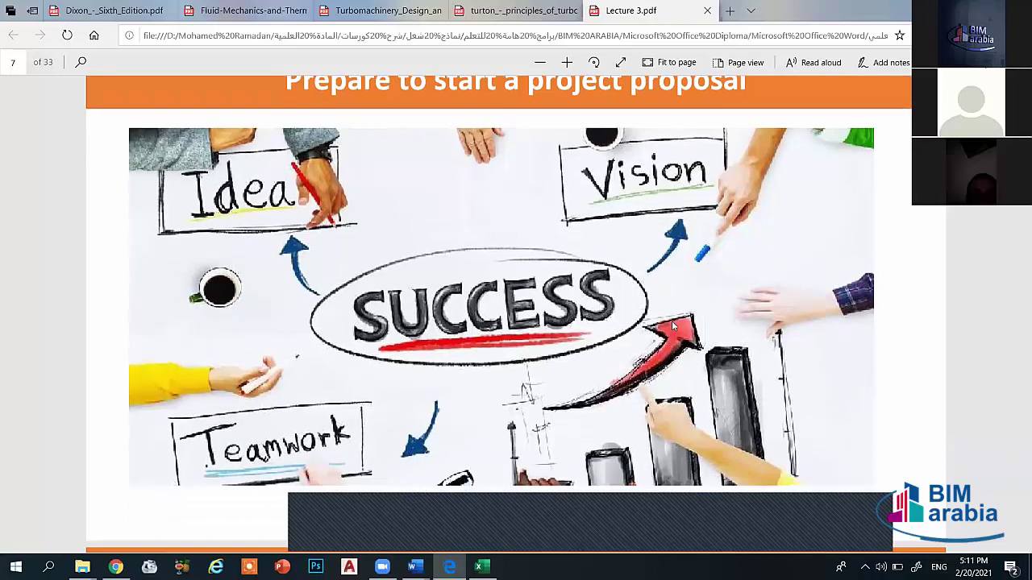
pyautogui.scroll(-2, 673, 323)
pyautogui.scroll(-2, 672, 321)
pyautogui.scroll(-2, 673, 321)
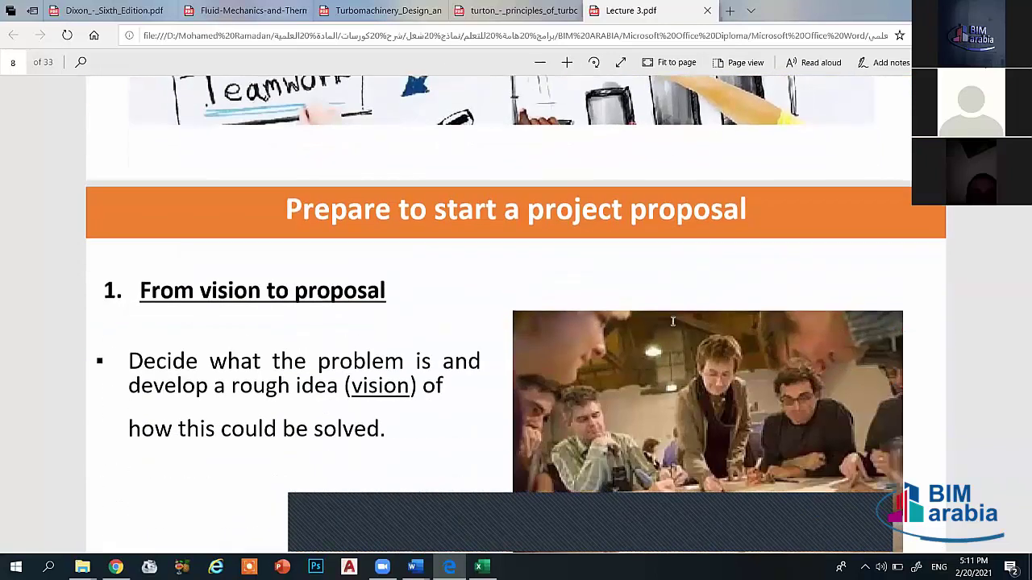
pyautogui.scroll(-1, 672, 320)
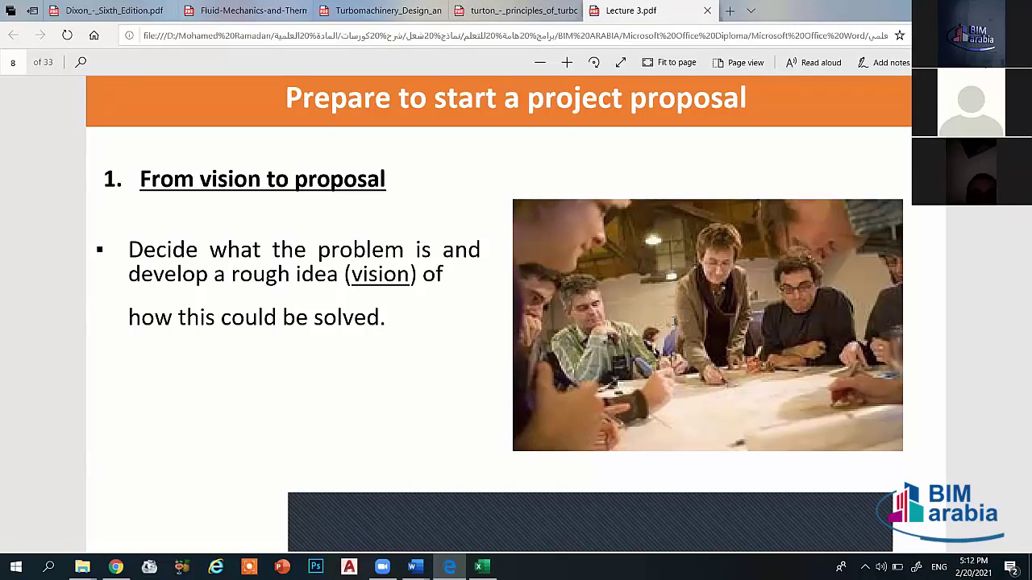
pyautogui.scroll(-1, 673, 321)
pyautogui.scroll(-3, 673, 321)
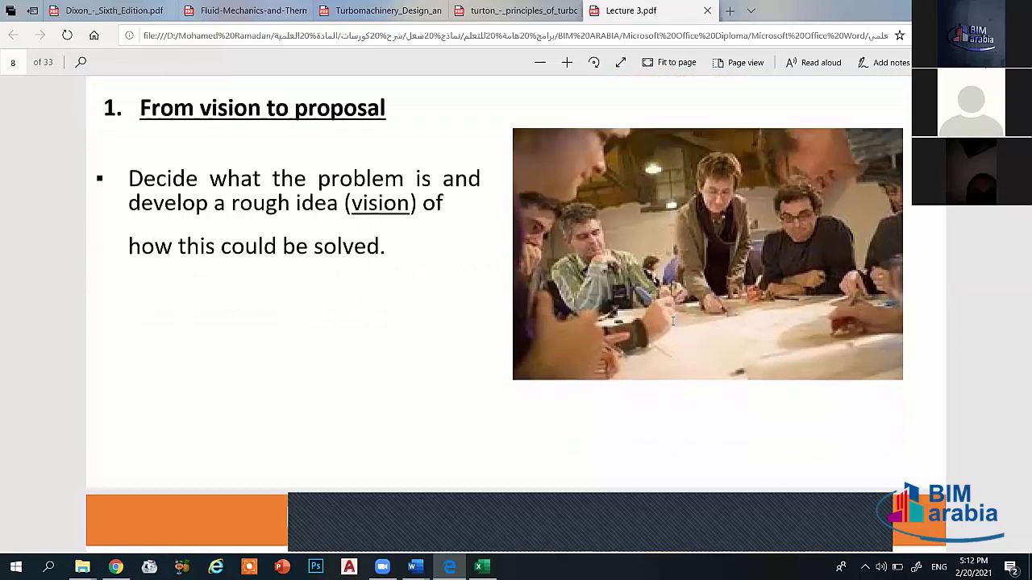
pyautogui.scroll(-4, 672, 321)
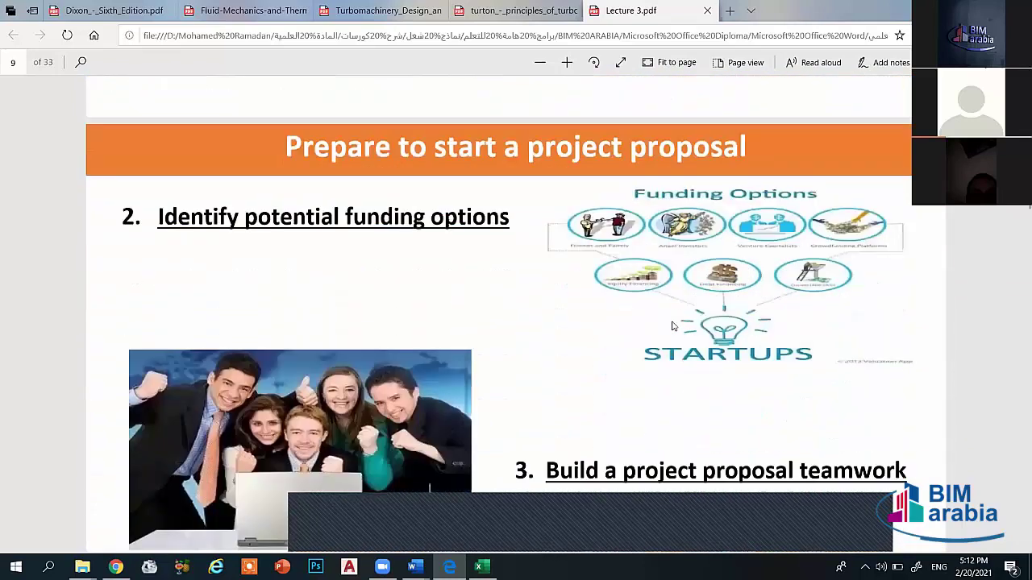
pyautogui.scroll(1, 673, 326)
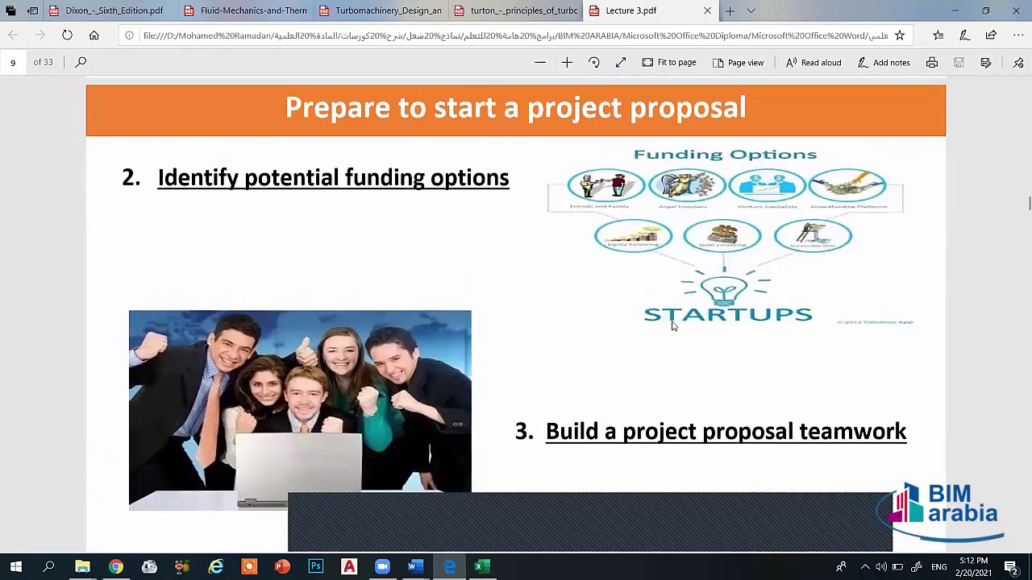
pyautogui.scroll(-1, 673, 325)
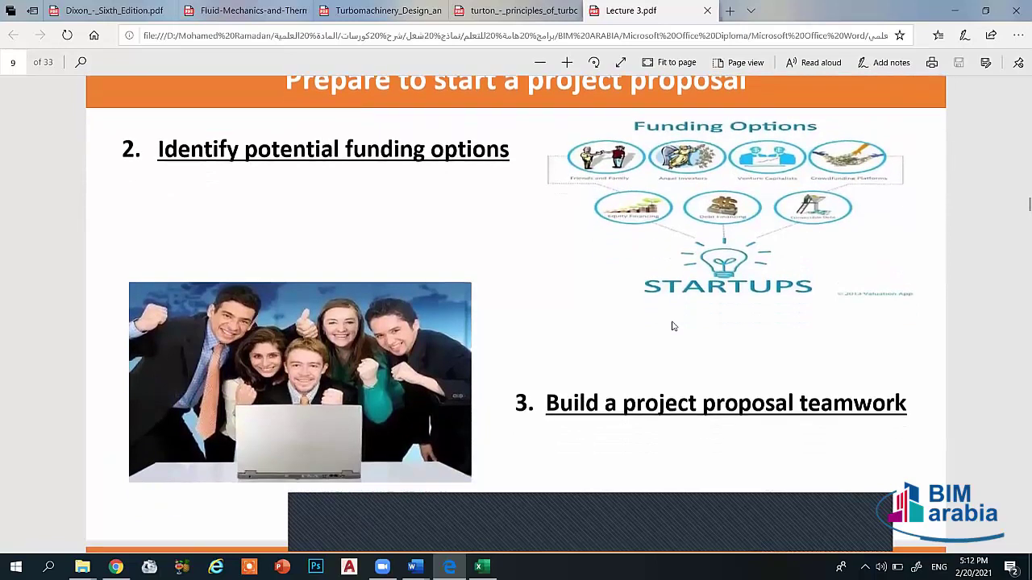
pyautogui.scroll(-1, 674, 326)
pyautogui.scroll(1, 674, 326)
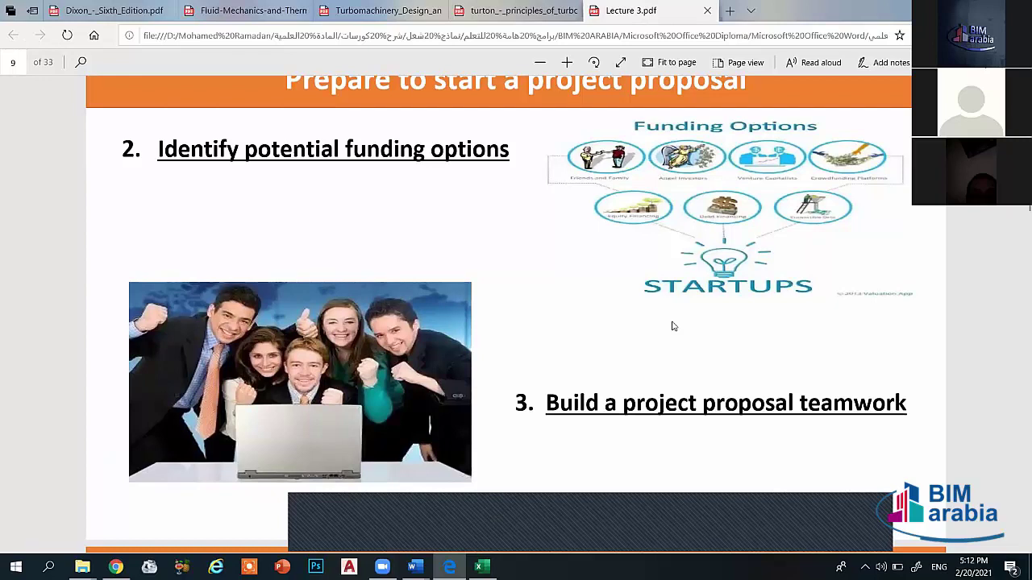
pyautogui.scroll(-1, 673, 326)
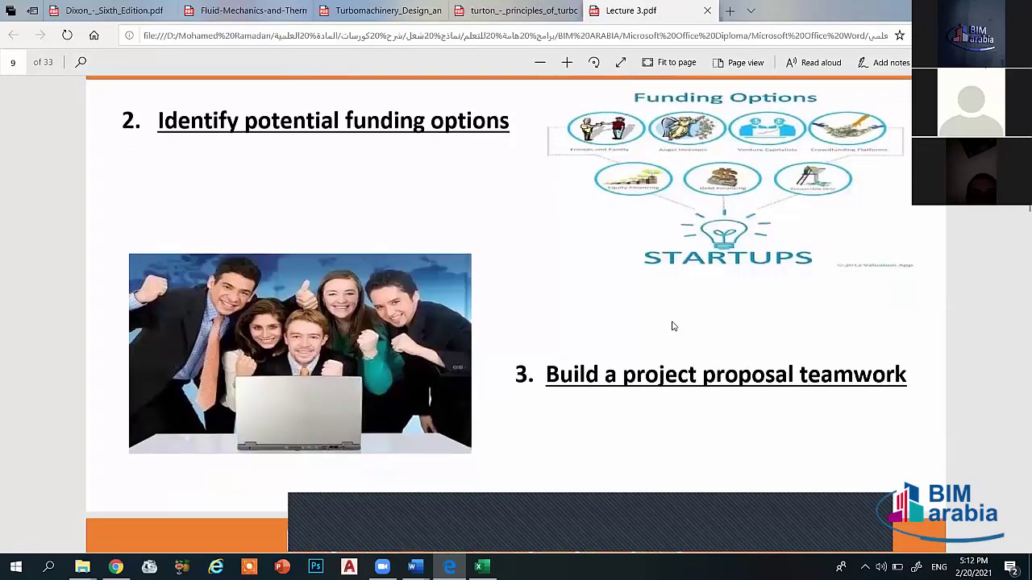
pyautogui.scroll(-1, 673, 325)
pyautogui.scroll(-1, 674, 325)
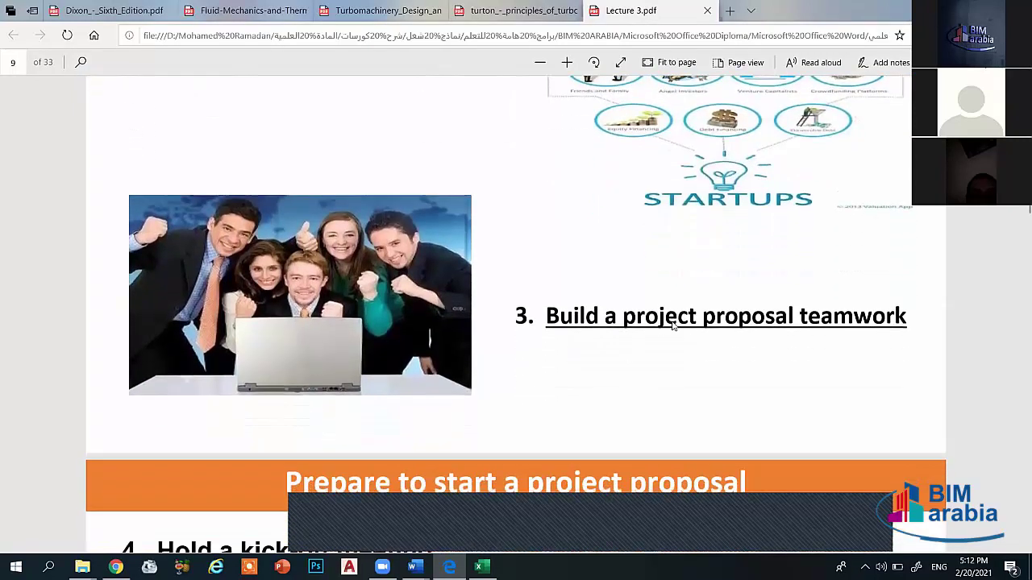
pyautogui.scroll(-1, 673, 326)
pyautogui.scroll(-1, 673, 325)
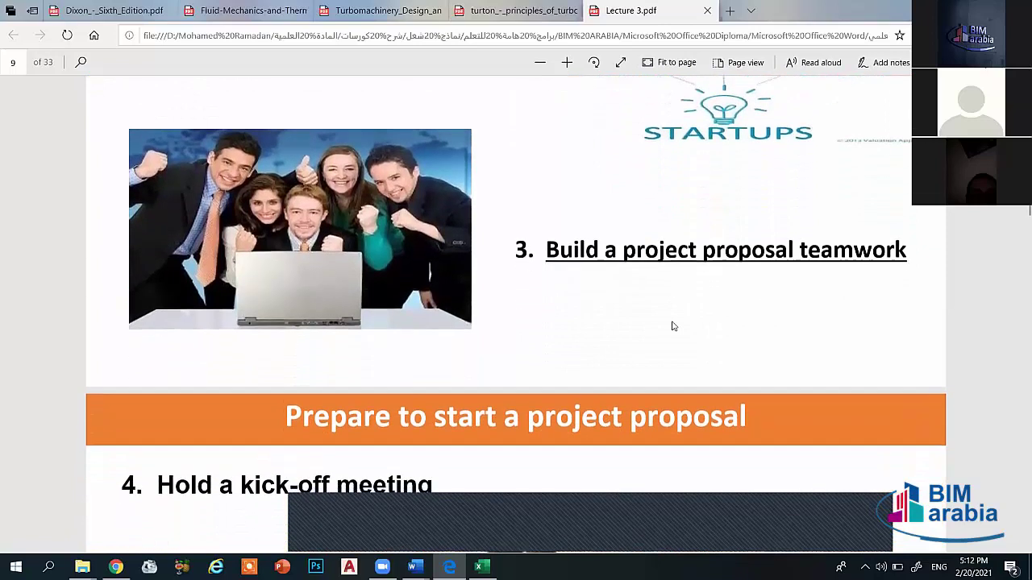
pyautogui.scroll(-1, 674, 325)
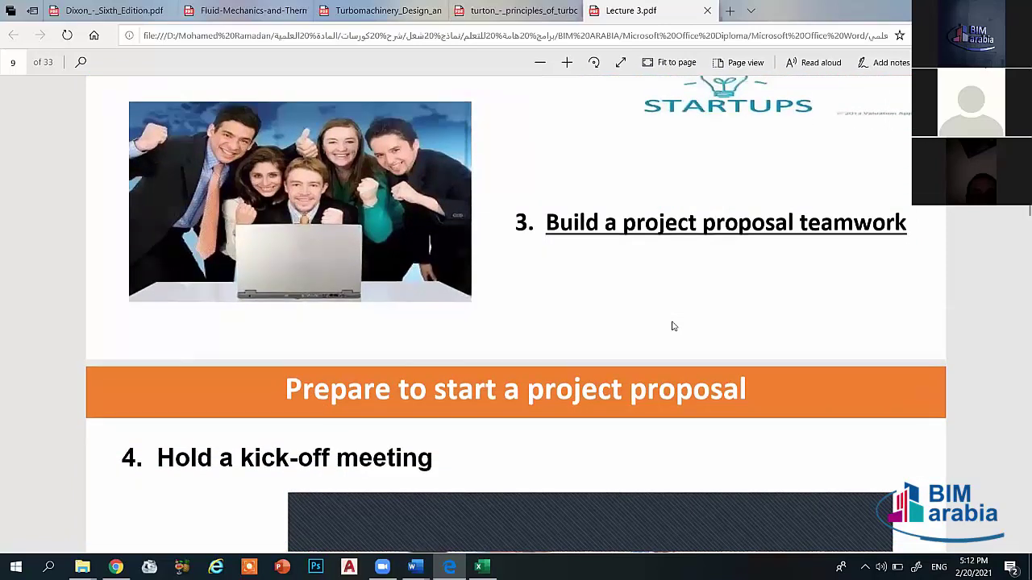
pyautogui.scroll(-1, 673, 326)
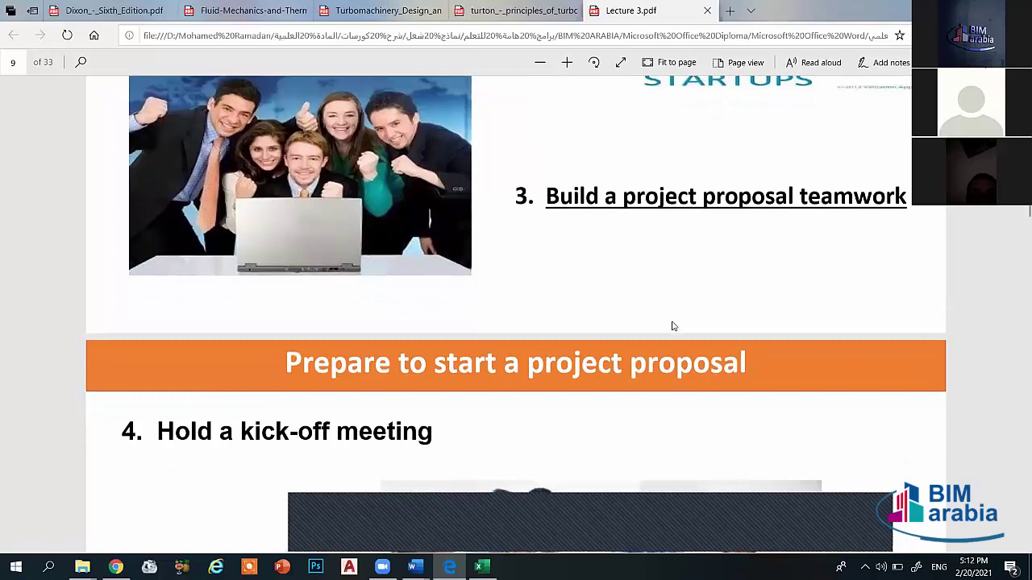
pyautogui.scroll(-1, 673, 326)
pyautogui.scroll(-3, 674, 325)
pyautogui.scroll(-3, 673, 325)
pyautogui.scroll(-3, 674, 326)
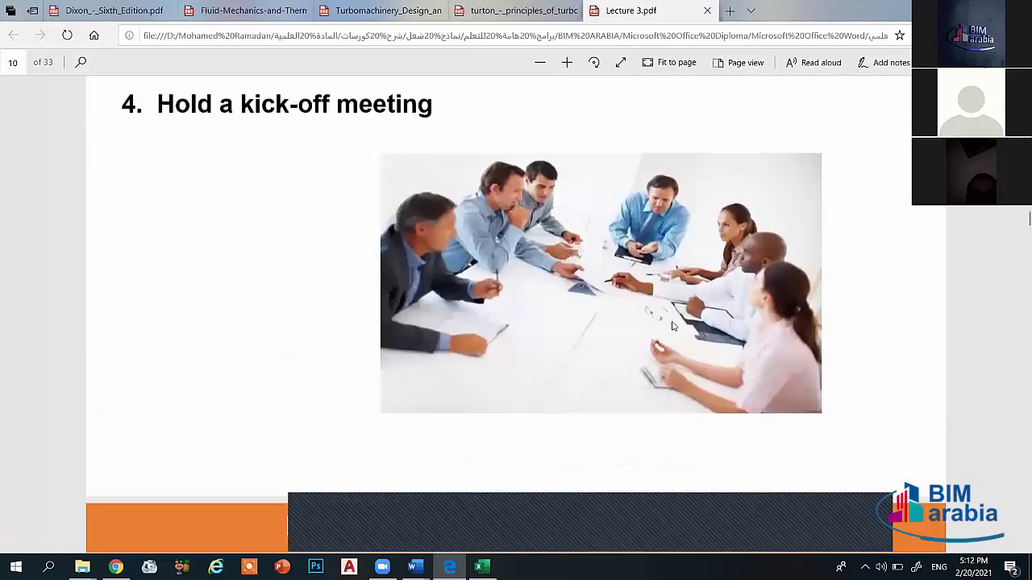
pyautogui.scroll(-3, 673, 326)
pyautogui.scroll(-1, 674, 326)
pyautogui.scroll(-1, 673, 325)
pyautogui.scroll(-1, 673, 326)
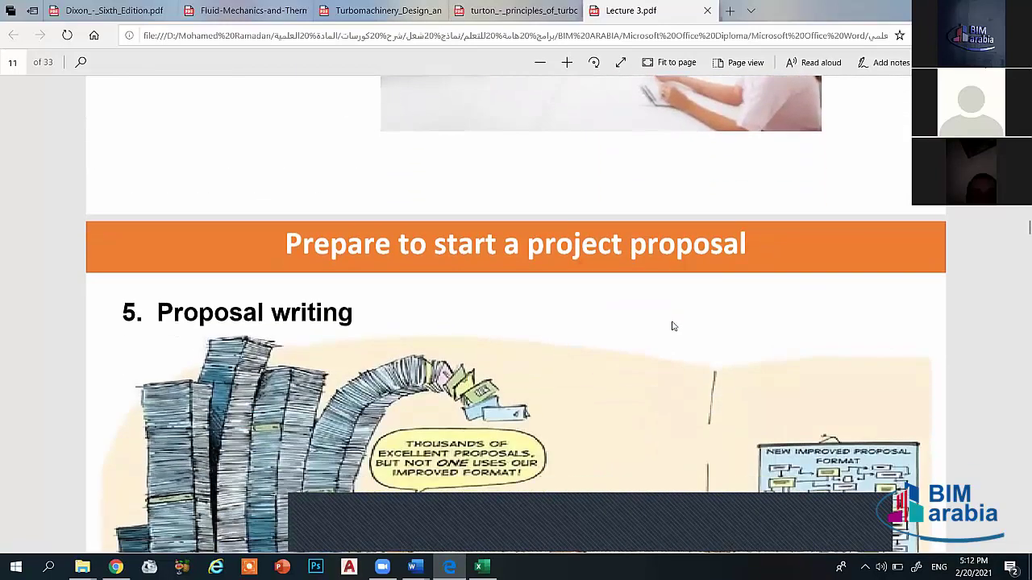
pyautogui.scroll(-3, 673, 326)
pyautogui.scroll(-1, 673, 326)
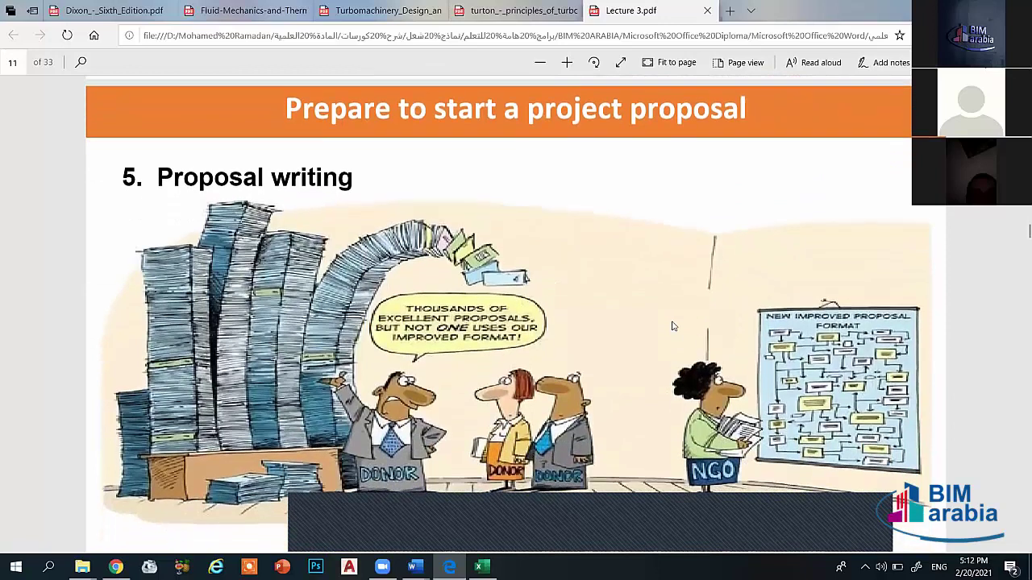
pyautogui.scroll(-1, 674, 325)
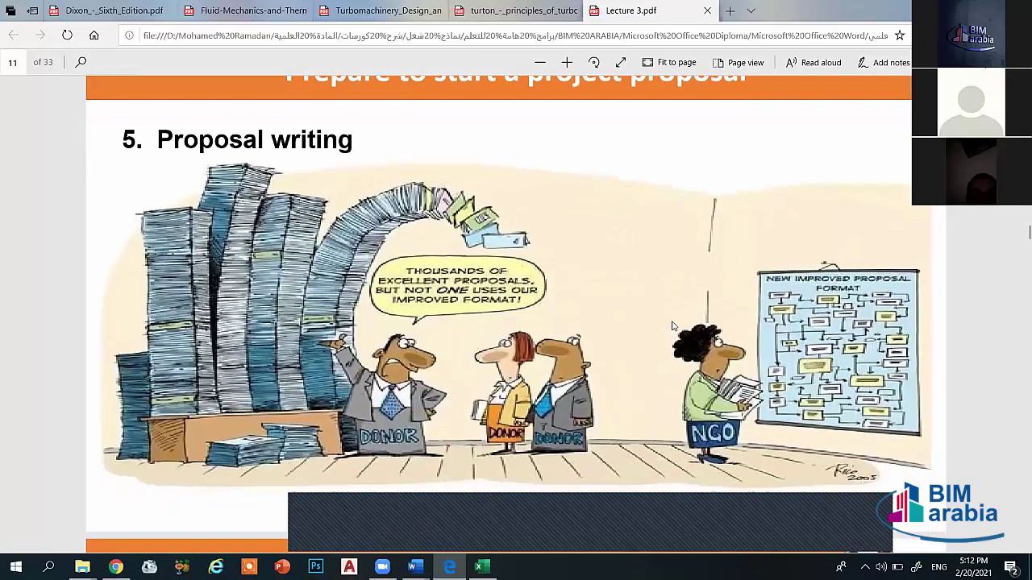
pyautogui.scroll(-1, 673, 326)
pyautogui.scroll(-1, 673, 326)
pyautogui.scroll(-2, 673, 326)
# Scroll to page 12 so the second Proposal structure list, from Title page onward, is visible
pyautogui.scroll(-2, 673, 326)
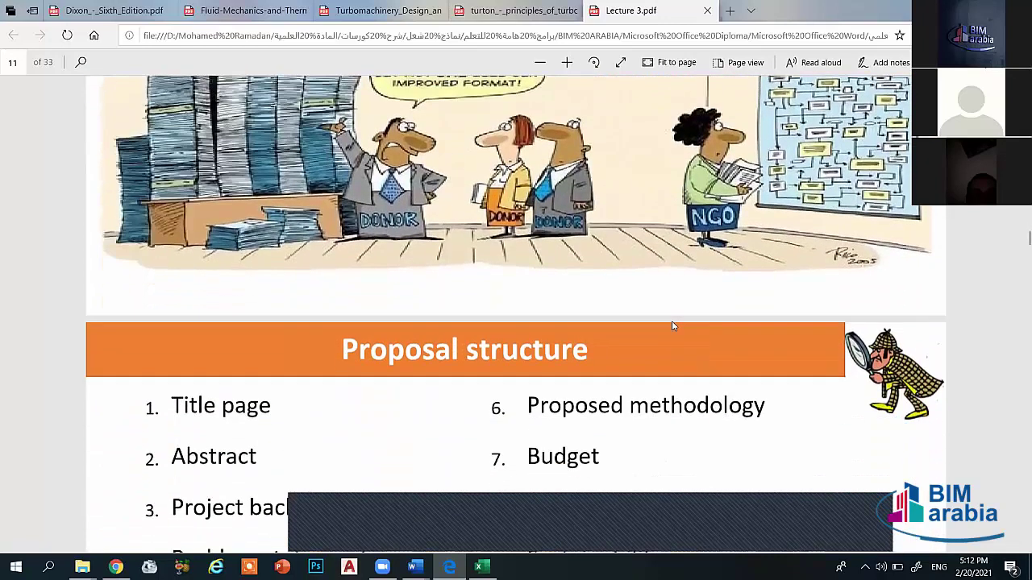
pyautogui.scroll(-2, 673, 326)
pyautogui.scroll(-3, 673, 326)
pyautogui.scroll(1, 673, 325)
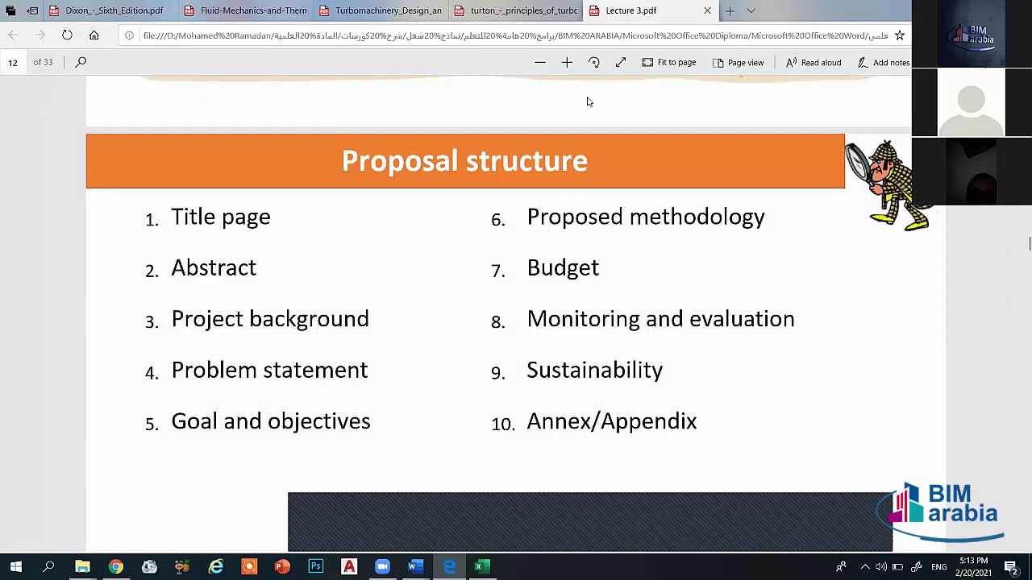
pyautogui.scroll(-1, 588, 100)
pyautogui.scroll(-1, 588, 101)
pyautogui.scroll(-2, 588, 101)
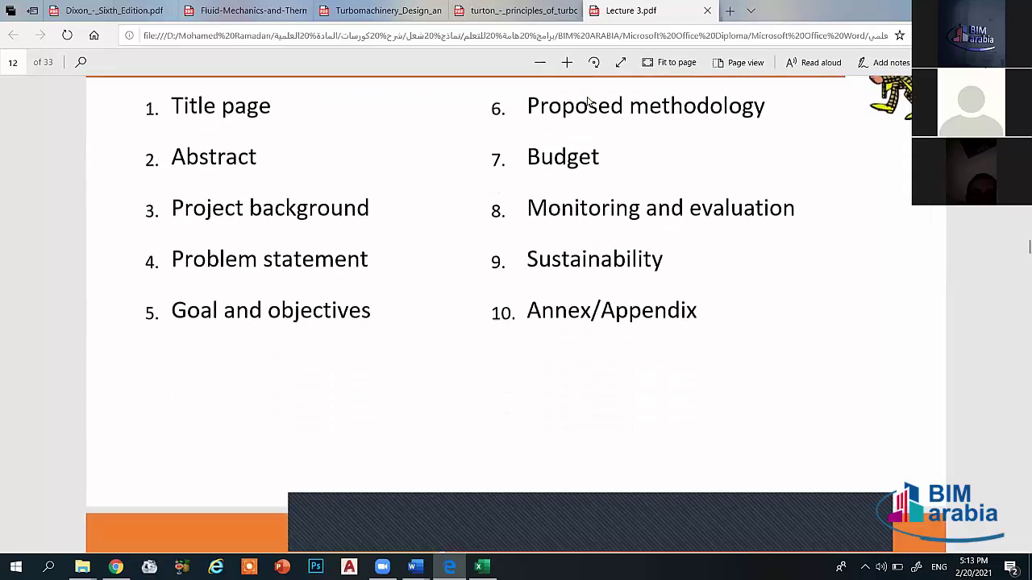
pyautogui.scroll(-1, 588, 101)
pyautogui.scroll(1, 588, 100)
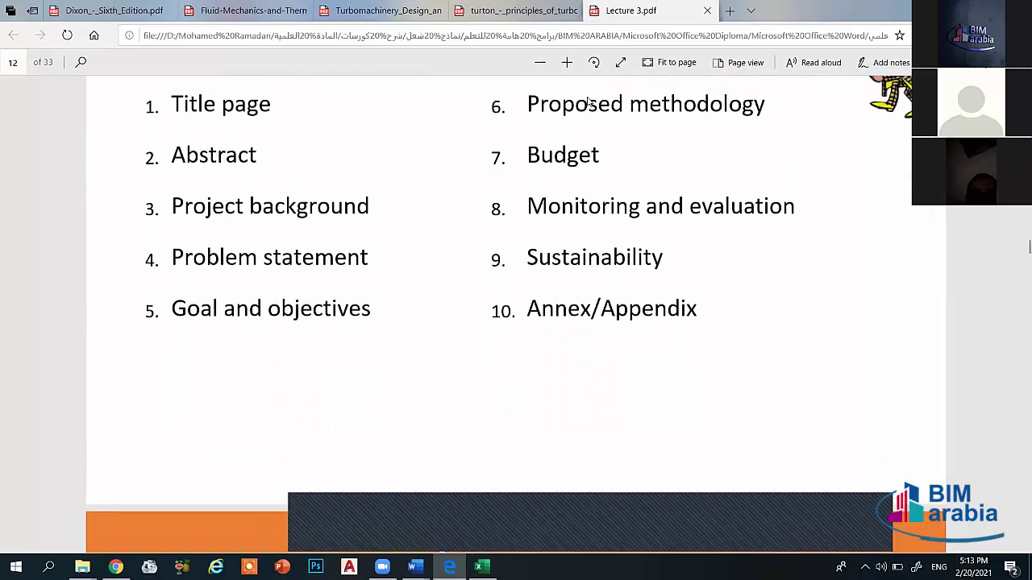
pyautogui.scroll(-1, 588, 101)
pyautogui.scroll(-1, 587, 101)
# Scroll to page 13's title page details slide and refocus the Edge window
pyautogui.scroll(-2, 588, 101)
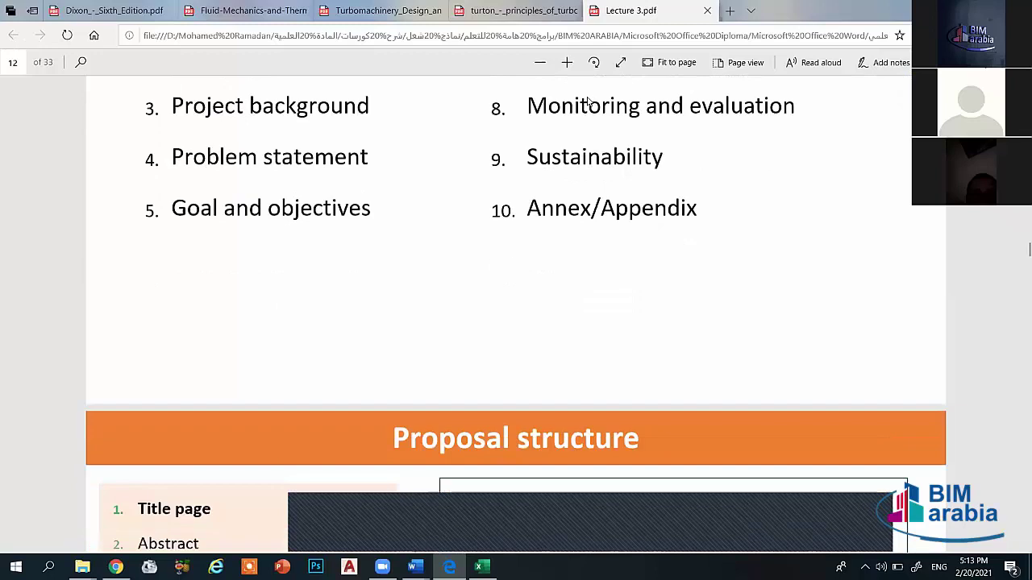
pyautogui.scroll(-3, 587, 100)
pyautogui.scroll(-2, 588, 100)
pyautogui.scroll(-4, 588, 101)
pyautogui.scroll(-1, 587, 99)
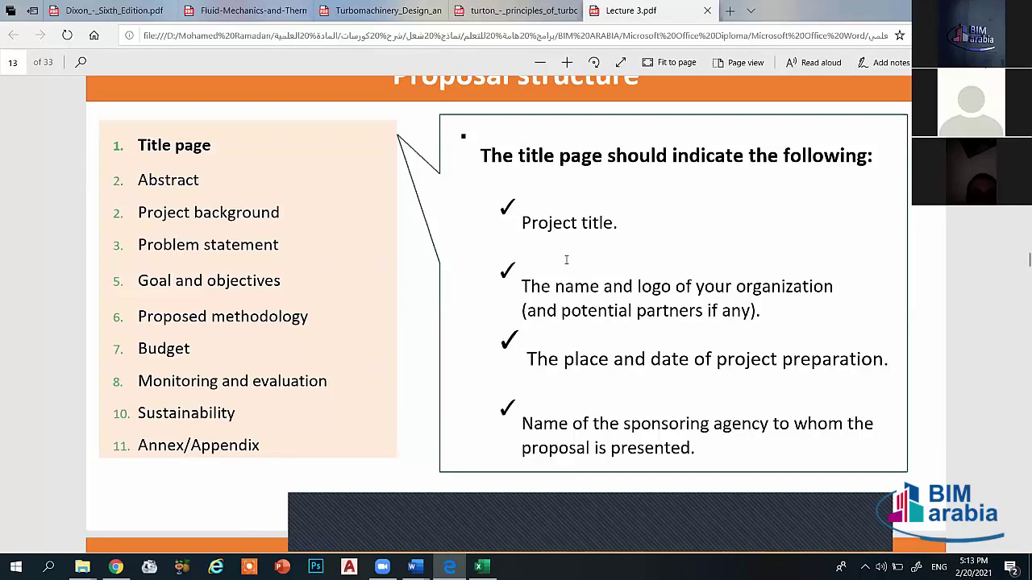
pyautogui.scroll(-1, 566, 260)
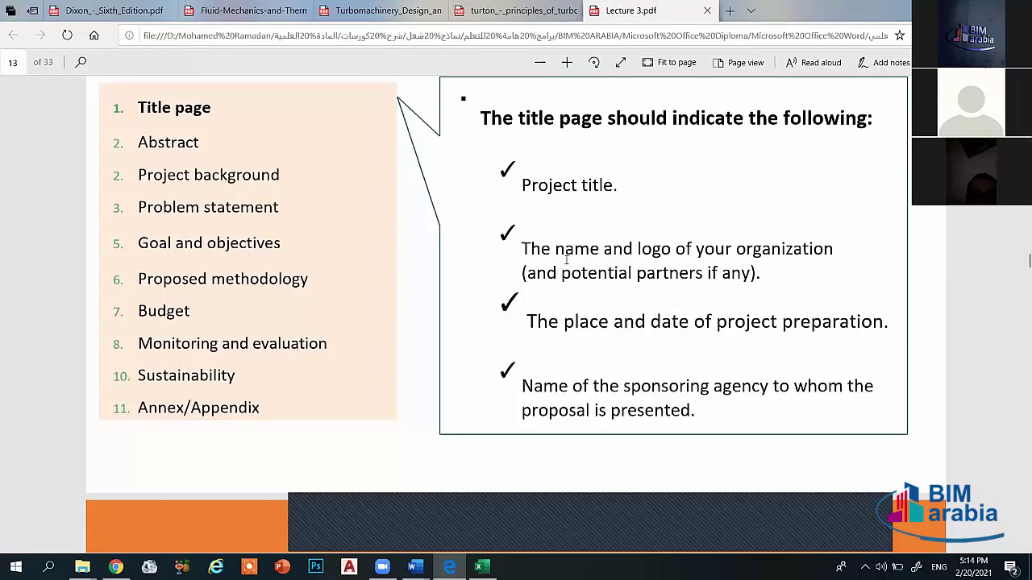
pyautogui.scroll(1, 567, 260)
pyautogui.scroll(-1, 567, 260)
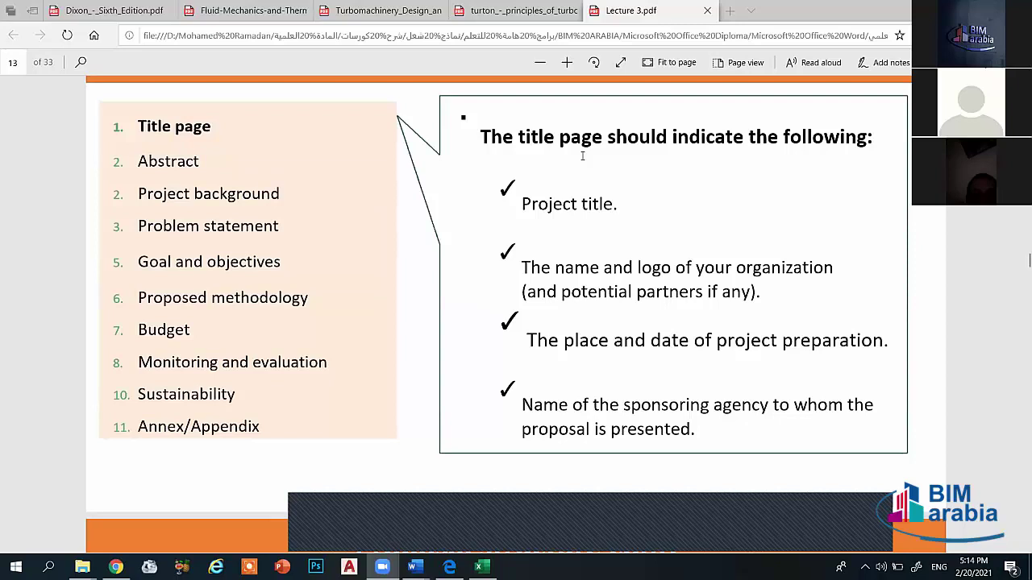
pyautogui.click(442, 353)
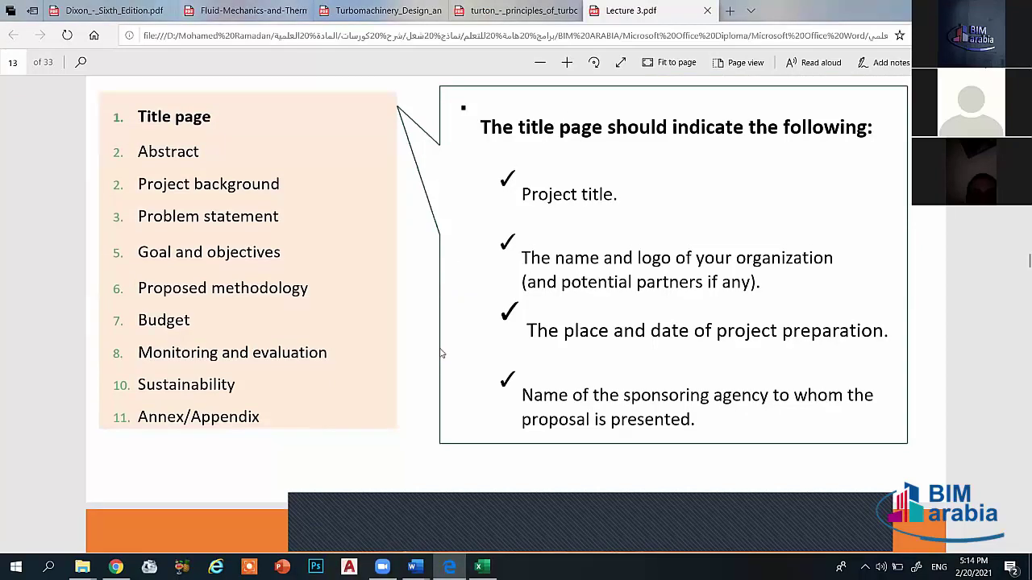
# Scroll to page 14's Abstract importance slide and close the Lenovo System Update notice
pyautogui.scroll(-2, 441, 353)
pyautogui.scroll(-1, 441, 349)
pyautogui.scroll(-1, 441, 348)
pyautogui.scroll(-1, 441, 348)
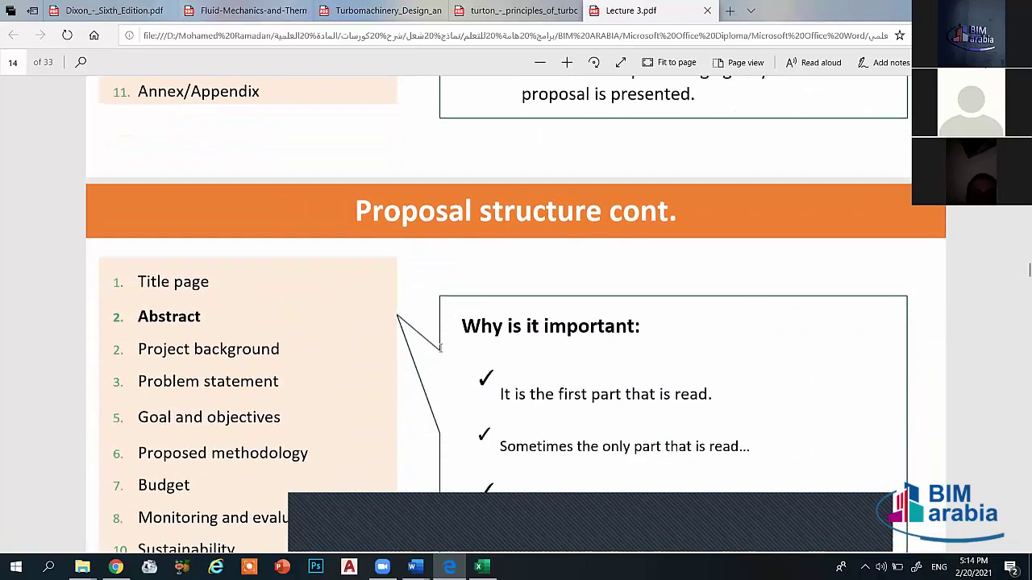
pyautogui.scroll(-1, 441, 348)
pyautogui.scroll(-1, 441, 349)
pyautogui.scroll(-1, 441, 348)
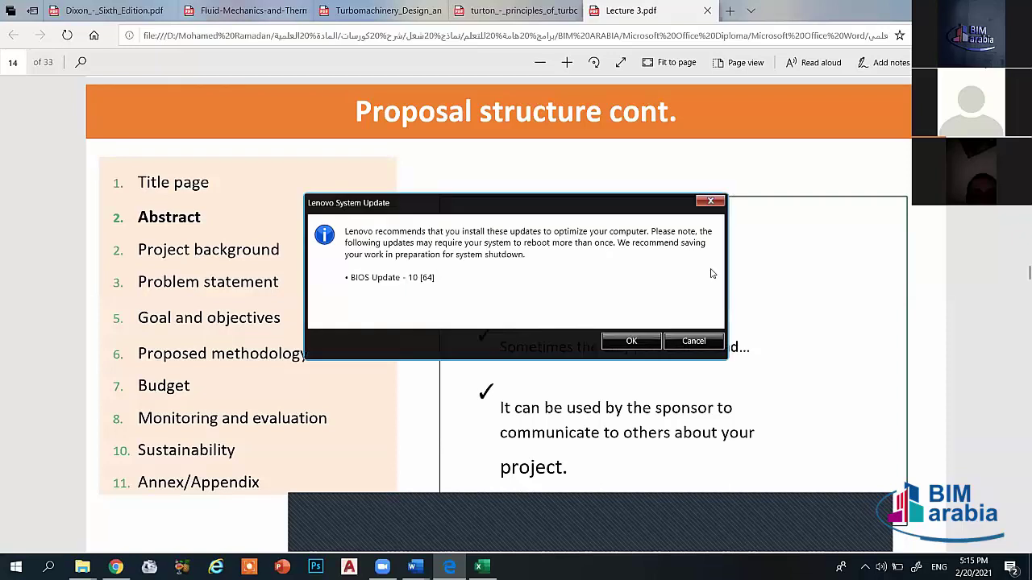
pyautogui.click(709, 201)
pyautogui.click(720, 201)
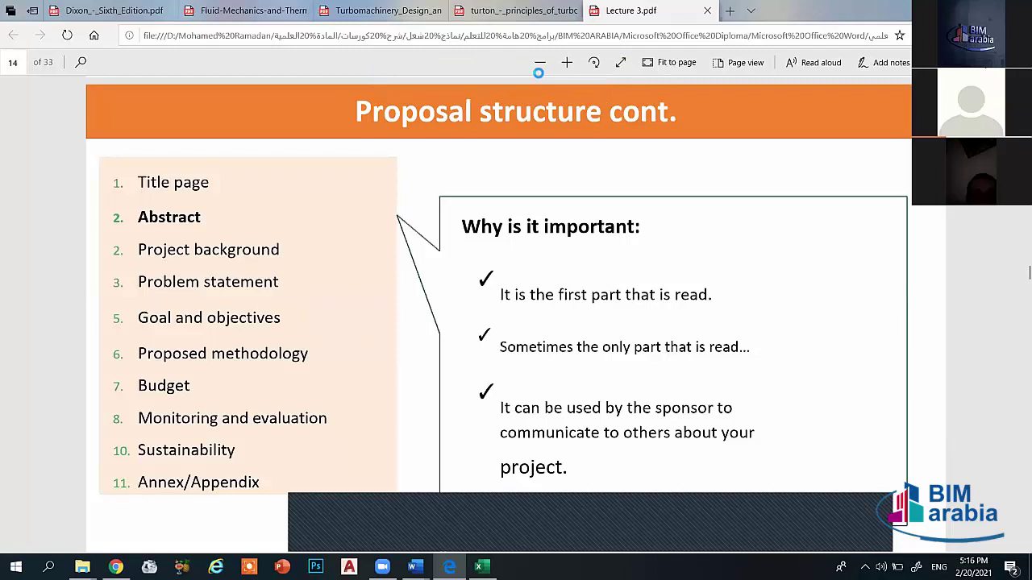
# Scroll through page 15 to page 16, the Abstract do's and don'ts, refocusing Edge along the way
pyautogui.scroll(-2, 539, 72)
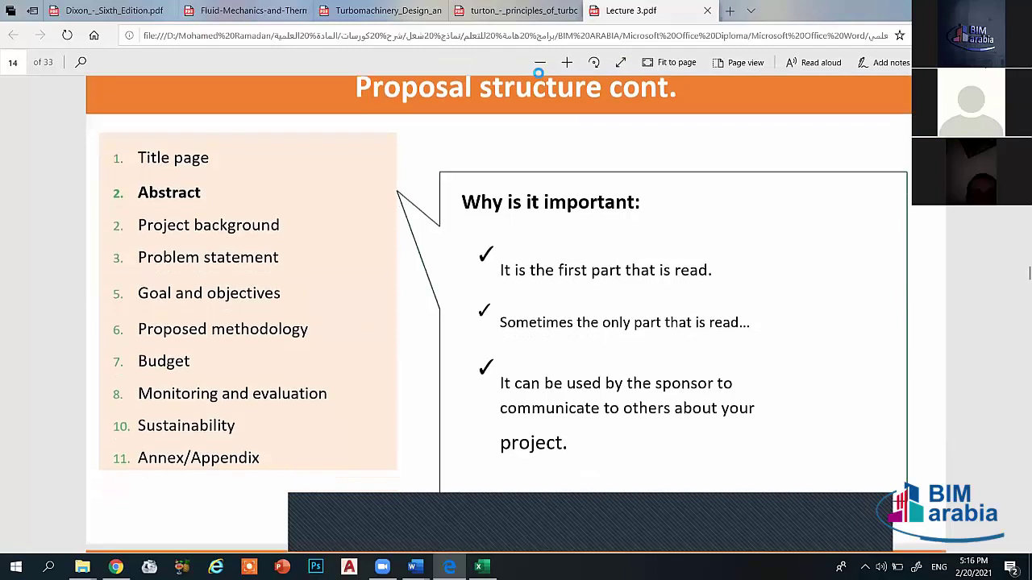
pyautogui.scroll(-2, 539, 72)
pyautogui.scroll(-2, 538, 73)
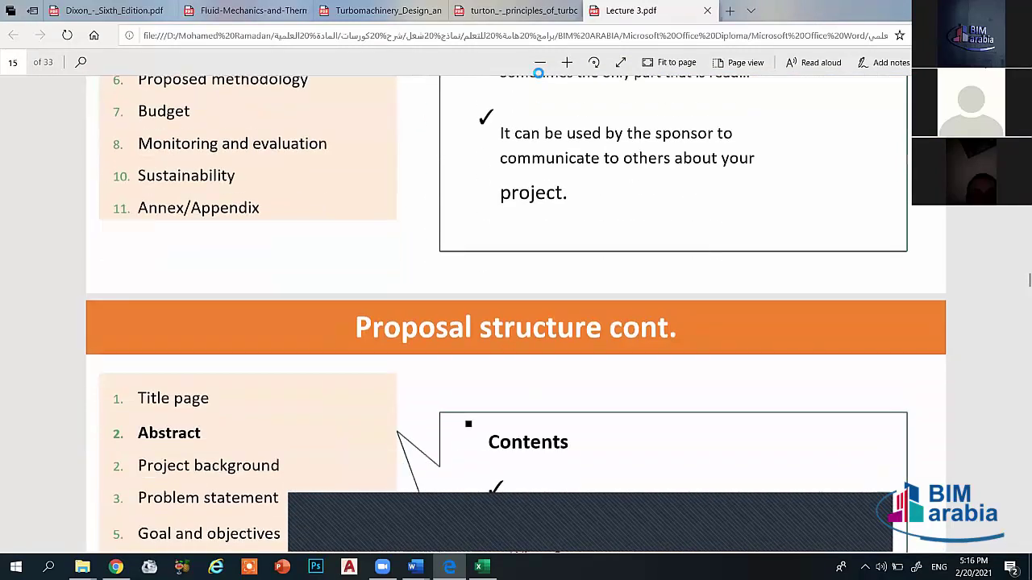
pyautogui.scroll(-2, 538, 72)
pyautogui.scroll(-2, 539, 73)
pyautogui.scroll(-1, 538, 73)
pyautogui.scroll(-1, 539, 73)
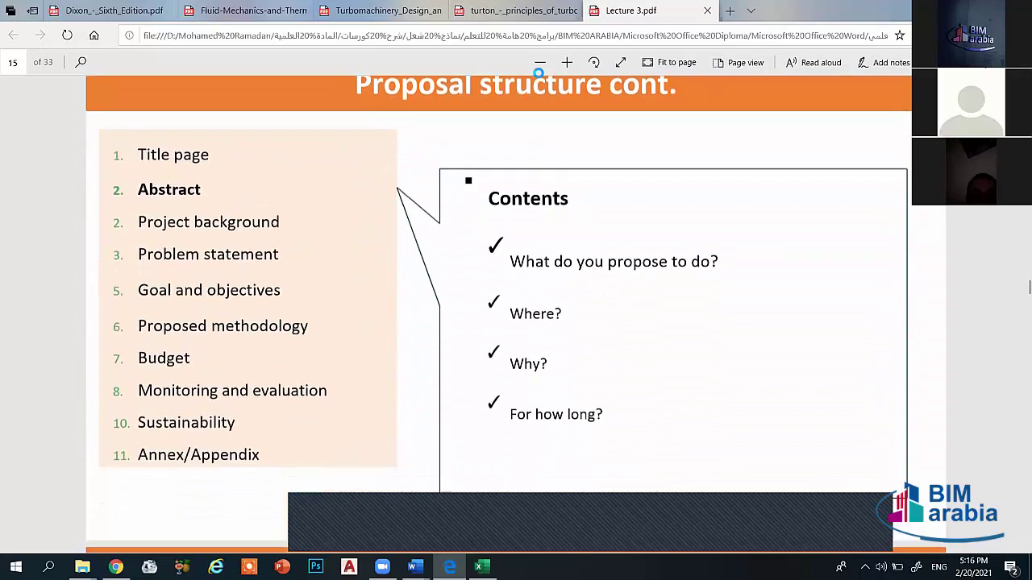
pyautogui.scroll(-1, 538, 73)
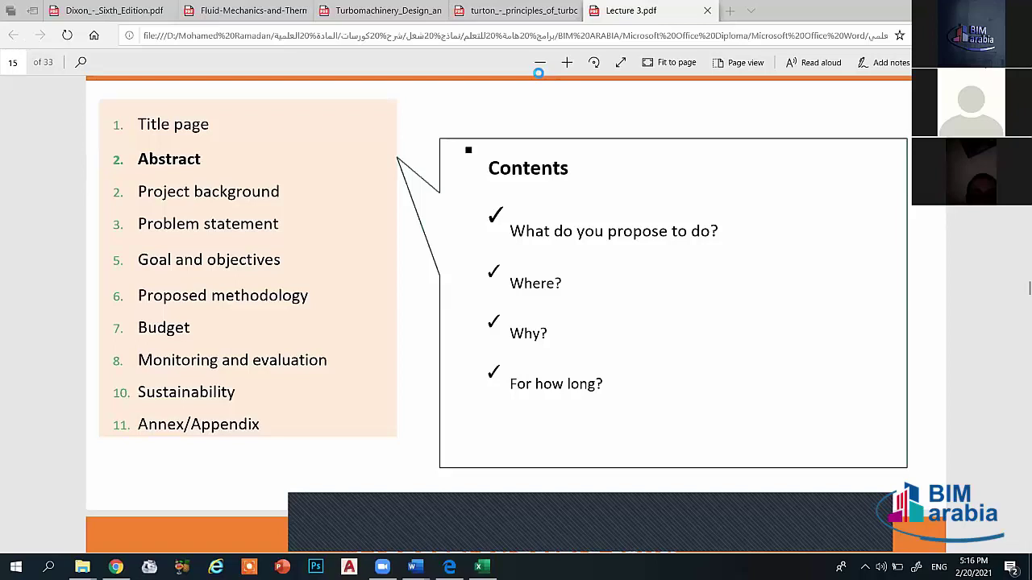
pyautogui.click(683, 380)
pyautogui.scroll(-2, 683, 379)
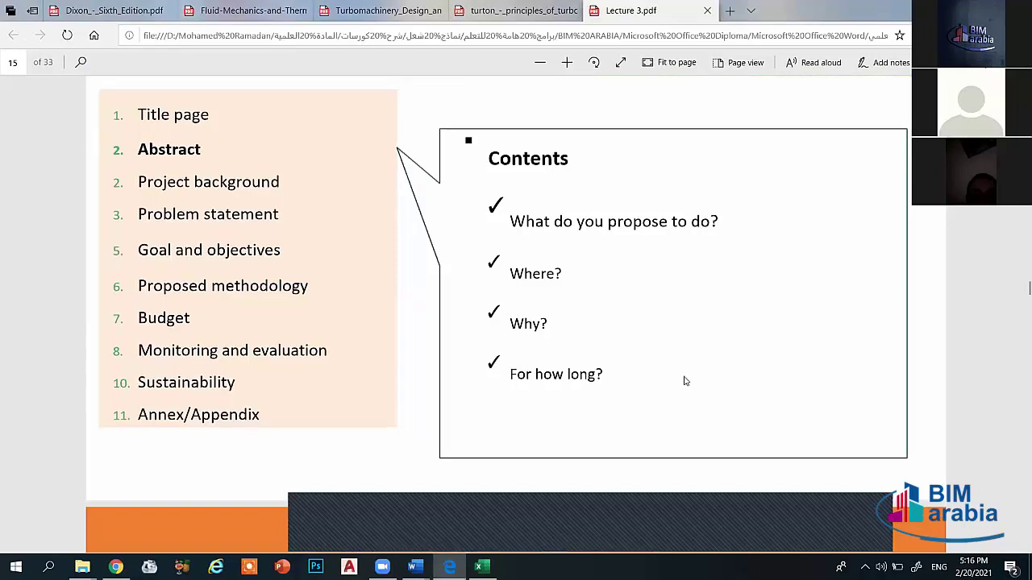
pyautogui.scroll(-3, 685, 380)
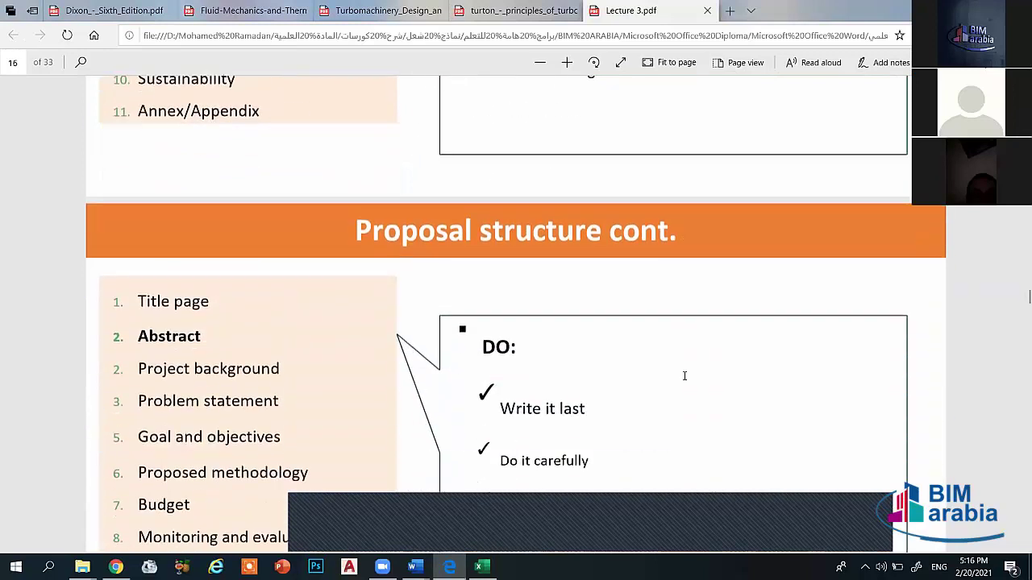
pyautogui.scroll(-2, 684, 377)
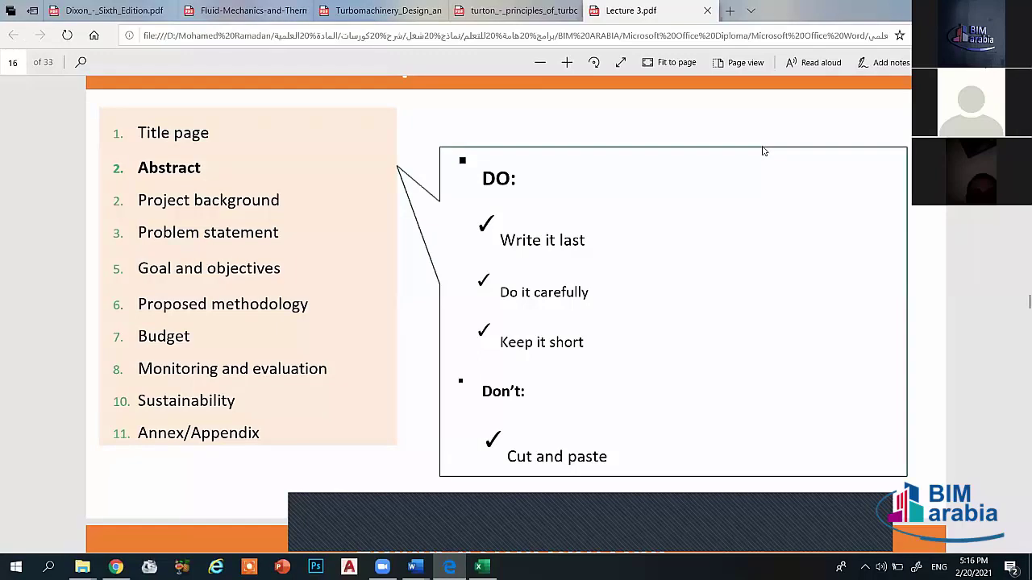
# Scroll from page 17 to page 18, the Problem statement 'Why is it important' slide
pyautogui.scroll(-1, 764, 151)
pyautogui.scroll(-1, 765, 150)
pyautogui.scroll(-1, 764, 151)
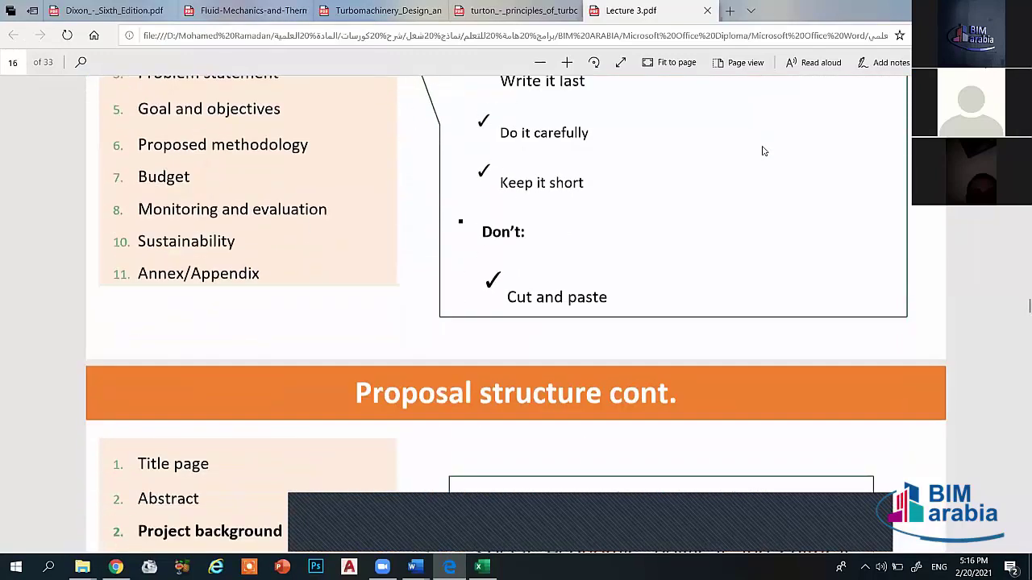
pyautogui.scroll(-1, 764, 151)
pyautogui.scroll(-1, 763, 151)
pyautogui.scroll(-1, 763, 150)
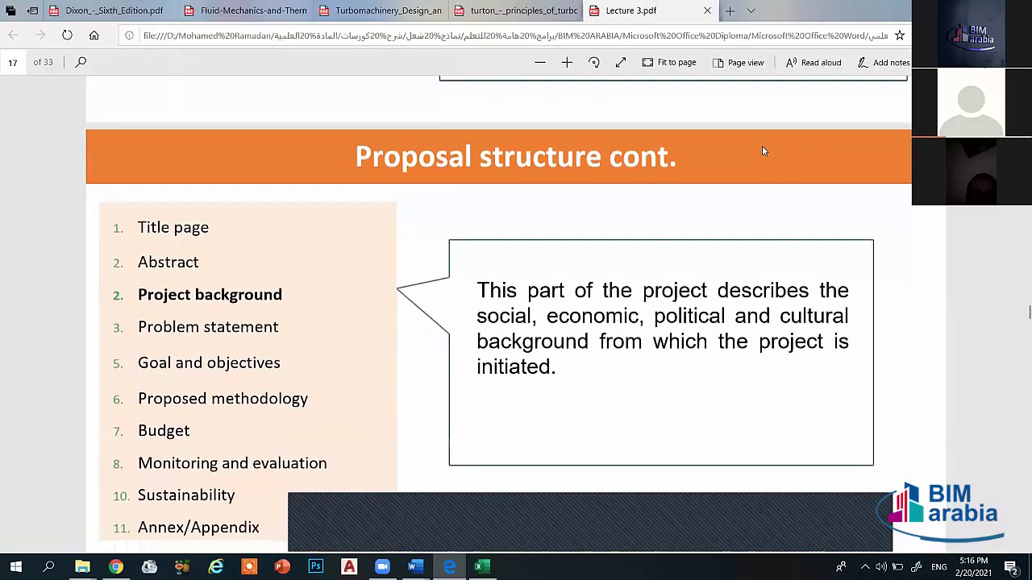
pyautogui.scroll(1, 763, 151)
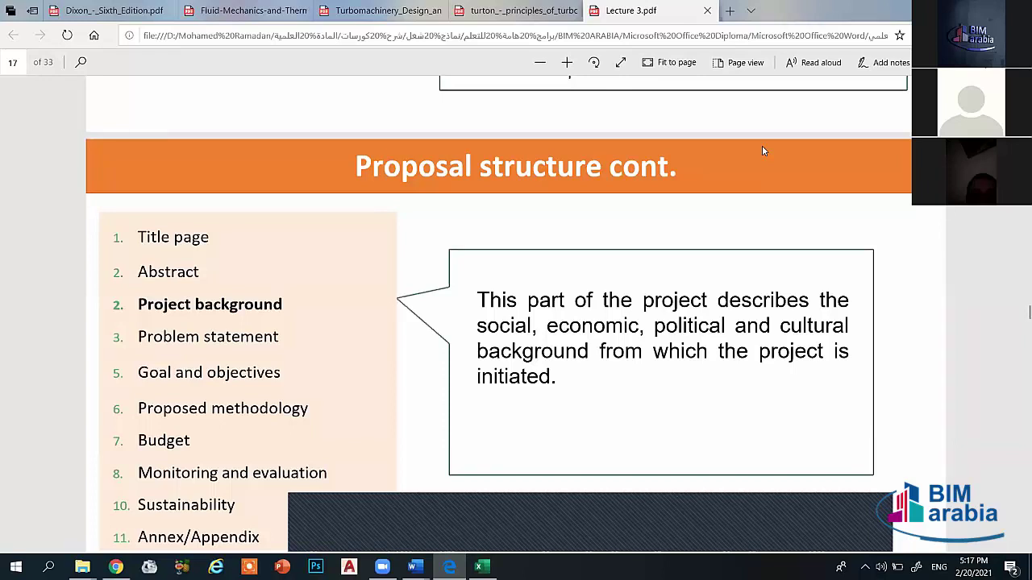
pyautogui.scroll(-2, 763, 149)
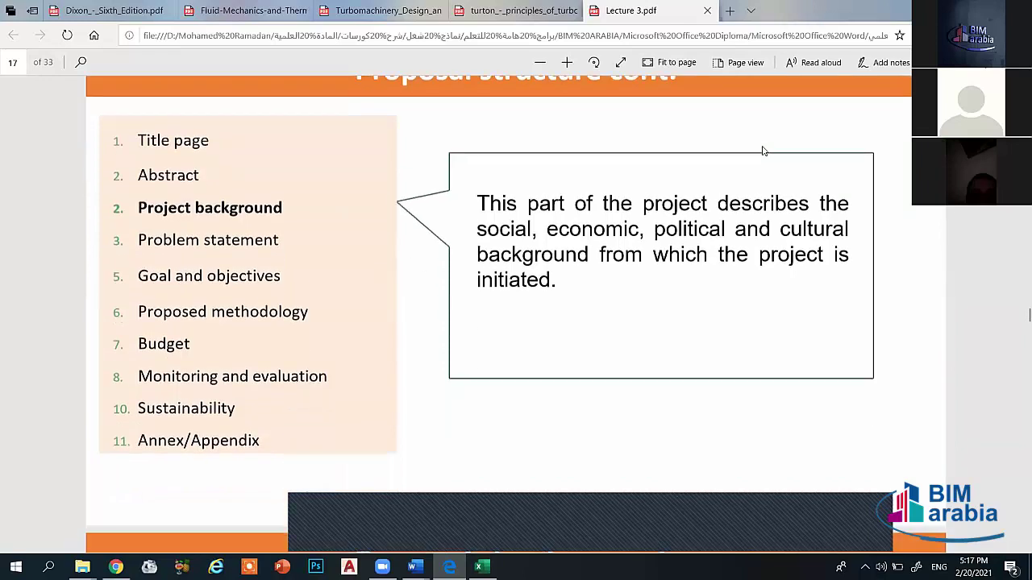
pyautogui.scroll(-2, 763, 151)
pyautogui.scroll(-2, 763, 151)
pyautogui.scroll(-2, 763, 151)
# Scroll Lecture 3.pdf through pages 18 and 19 to page 20, the Goal and objectives slide
pyautogui.scroll(-2, 763, 151)
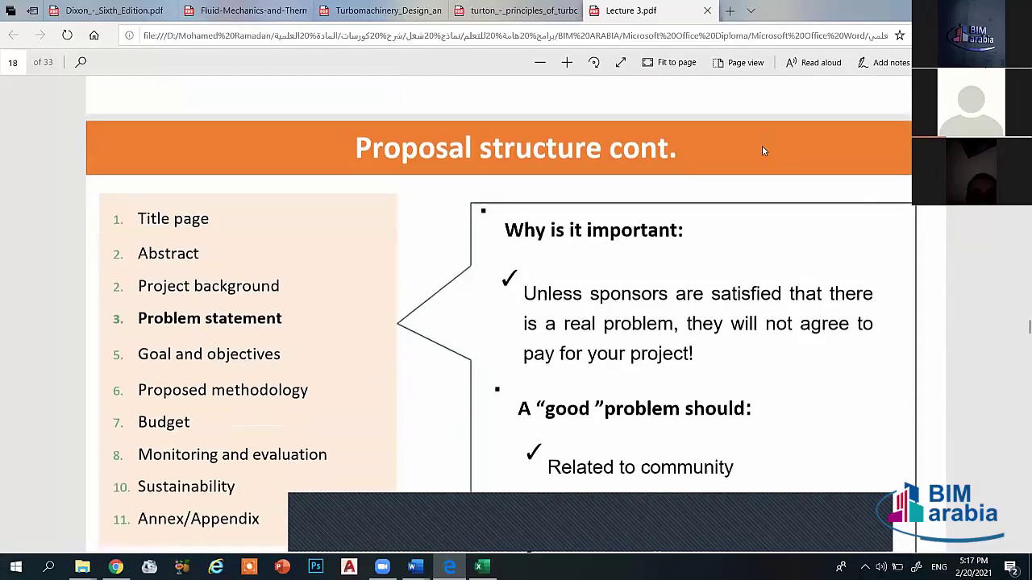
pyautogui.scroll(-1, 763, 151)
pyautogui.scroll(-1, 763, 151)
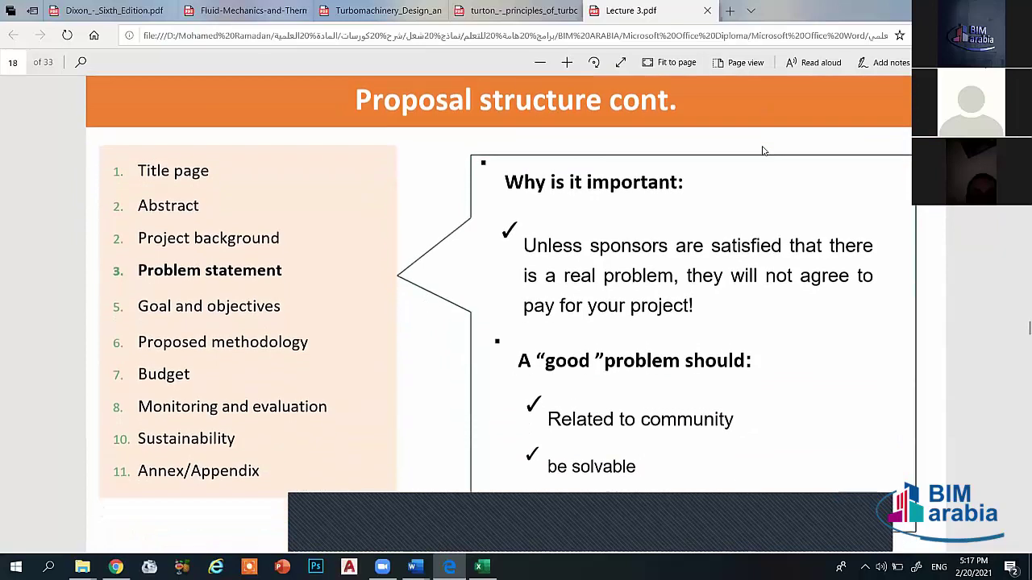
pyautogui.scroll(4, 763, 151)
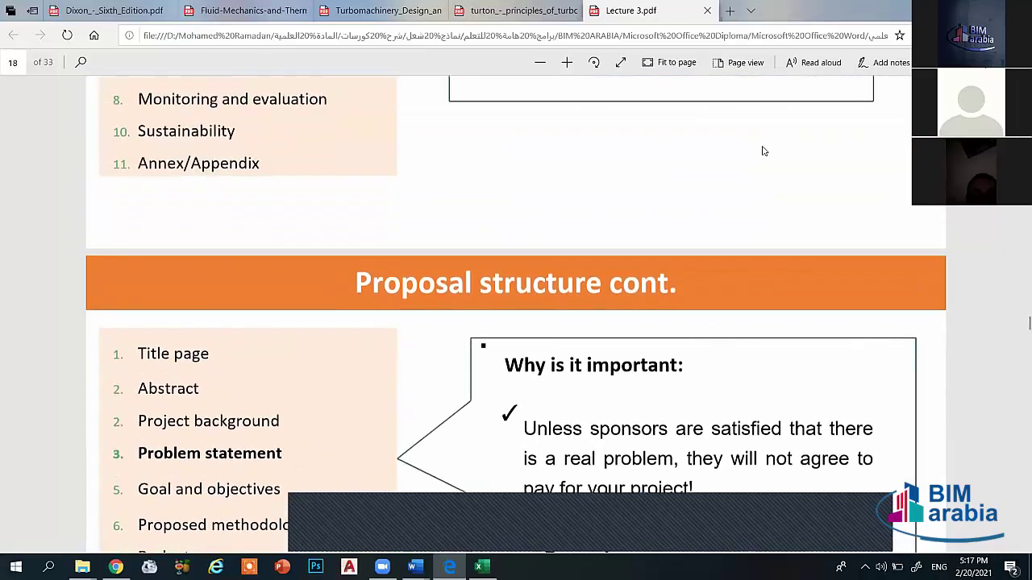
pyautogui.scroll(2, 763, 151)
pyautogui.scroll(2, 763, 150)
pyautogui.scroll(2, 763, 151)
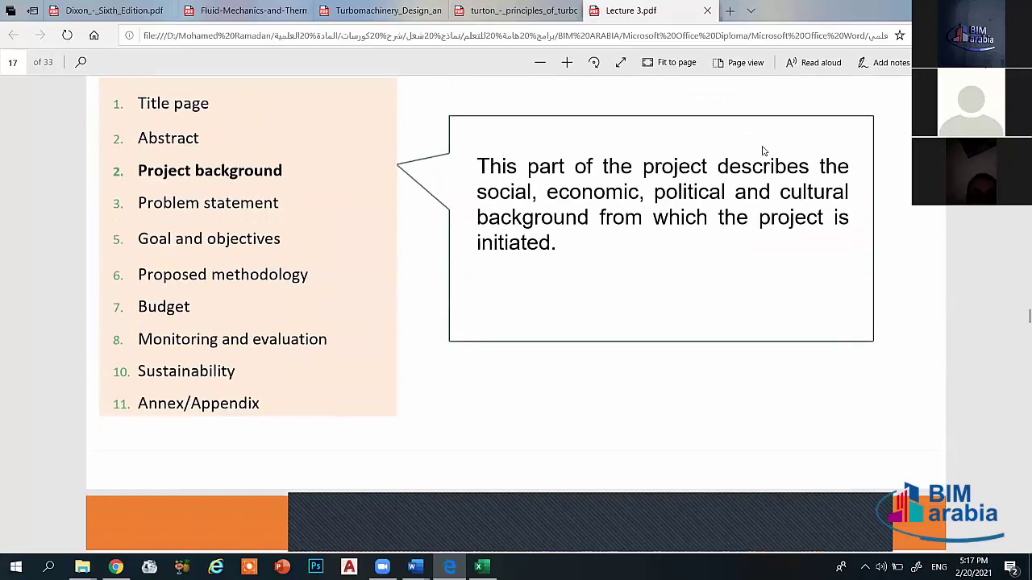
pyautogui.scroll(-2, 764, 151)
pyautogui.scroll(-2, 764, 151)
pyautogui.scroll(-2, 764, 150)
pyautogui.scroll(-1, 765, 150)
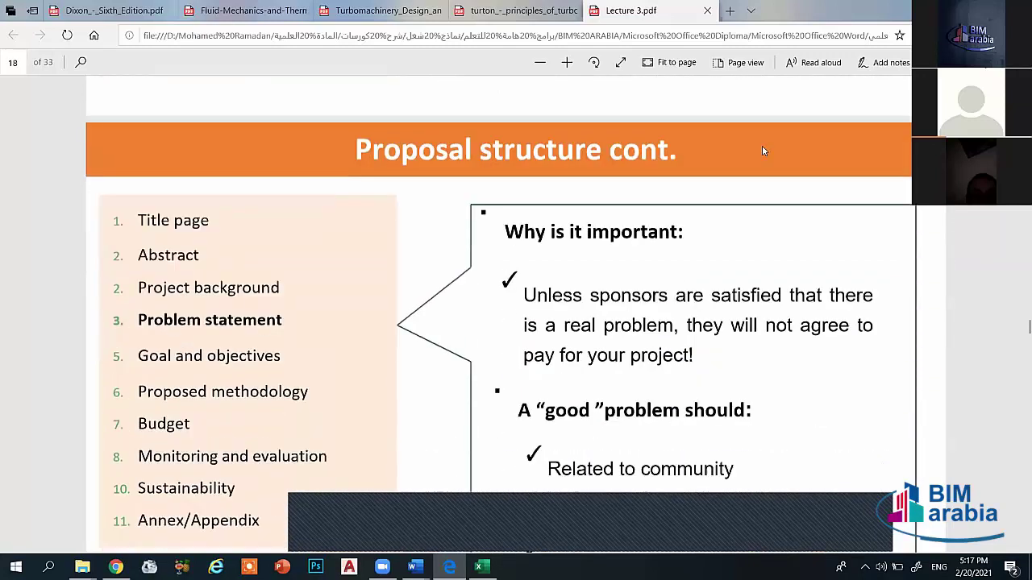
pyautogui.scroll(-1, 765, 150)
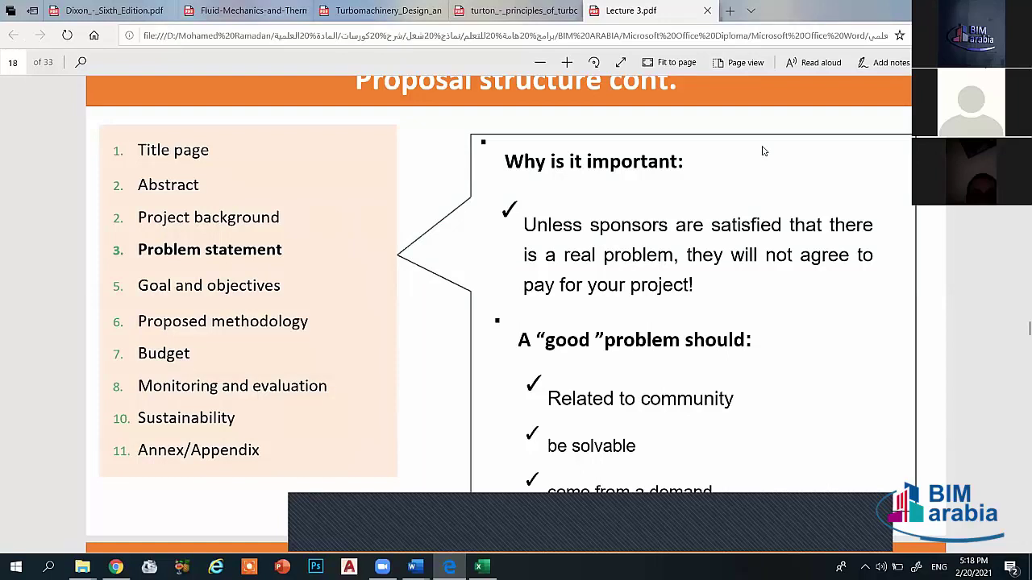
pyautogui.scroll(-1, 762, 151)
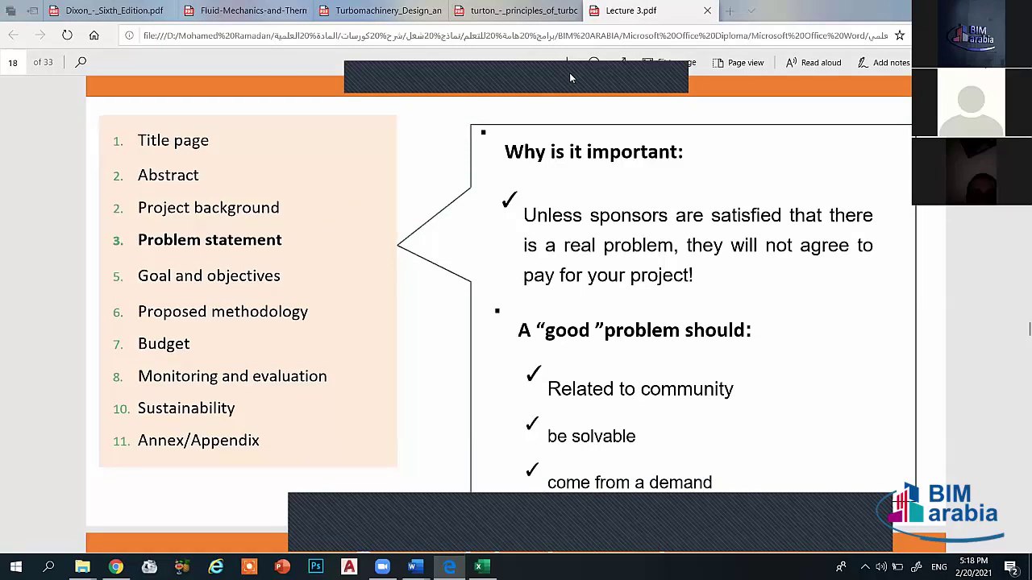
pyautogui.scroll(-5, 912, 153)
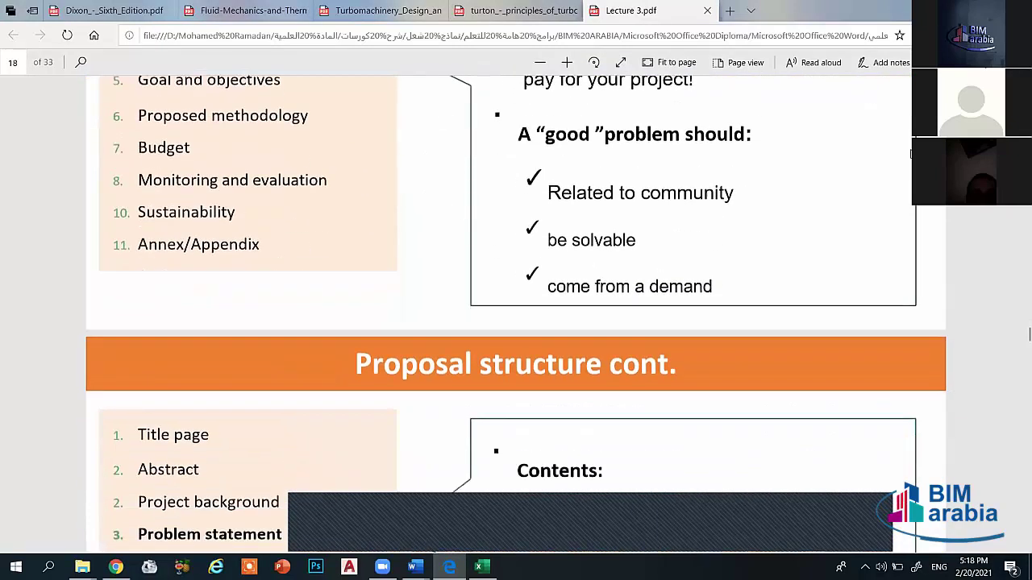
pyautogui.scroll(-3, 912, 153)
pyautogui.scroll(-2, 912, 154)
pyautogui.scroll(-2, 912, 153)
pyautogui.scroll(-1, 912, 153)
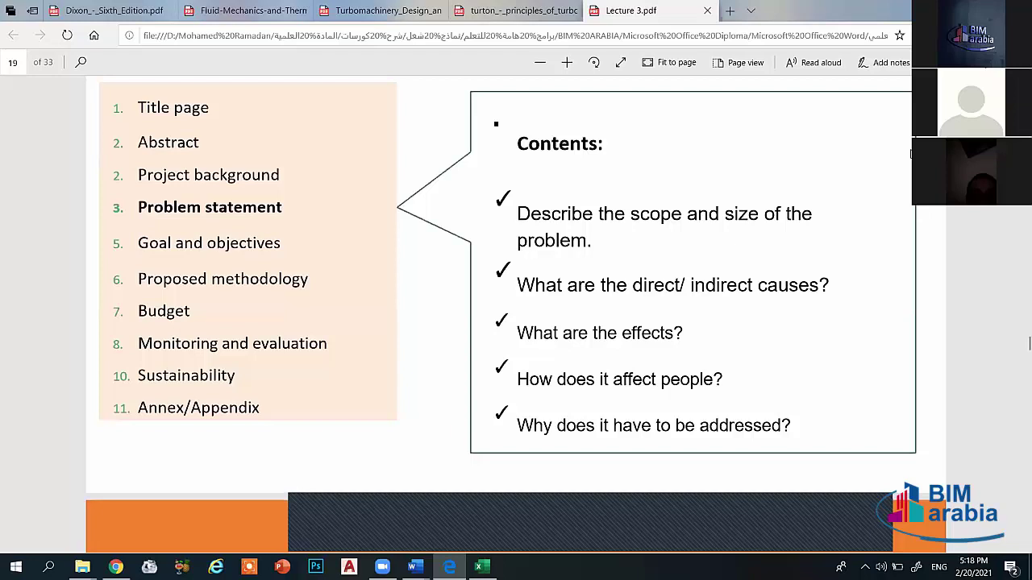
pyautogui.scroll(-1, 912, 153)
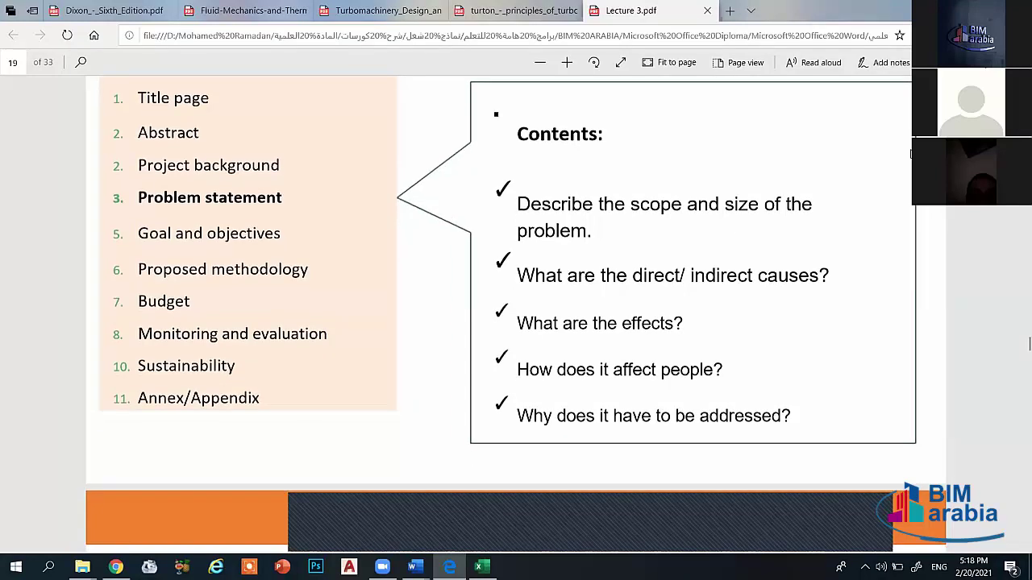
pyautogui.scroll(-2, 912, 153)
pyautogui.scroll(-3, 912, 154)
# Scroll from page 20 to page 21, the 'Objectives should be SMART' slide
pyautogui.scroll(-3, 911, 153)
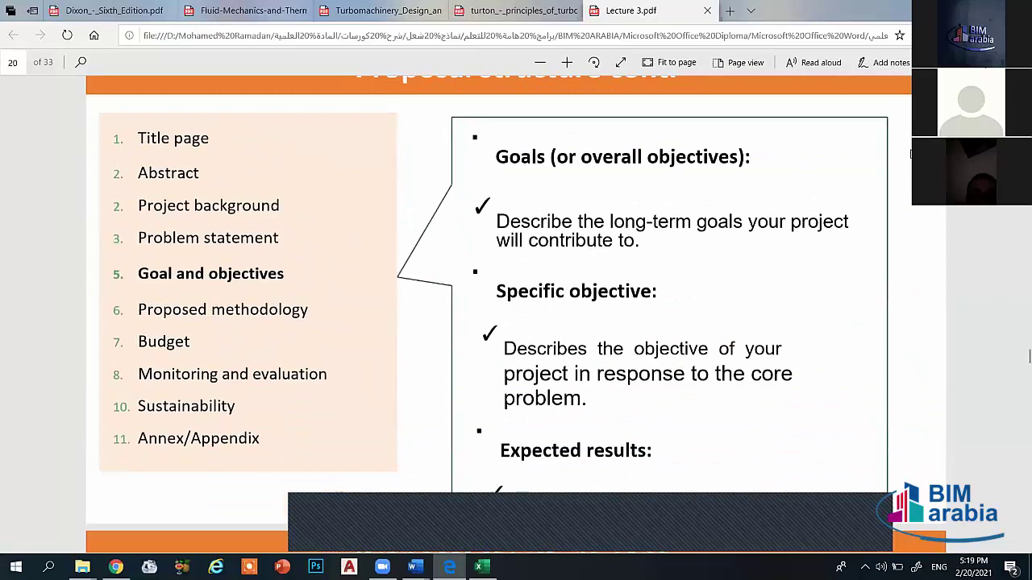
pyautogui.scroll(1, 912, 153)
pyautogui.scroll(-1, 911, 153)
pyautogui.scroll(-1, 911, 153)
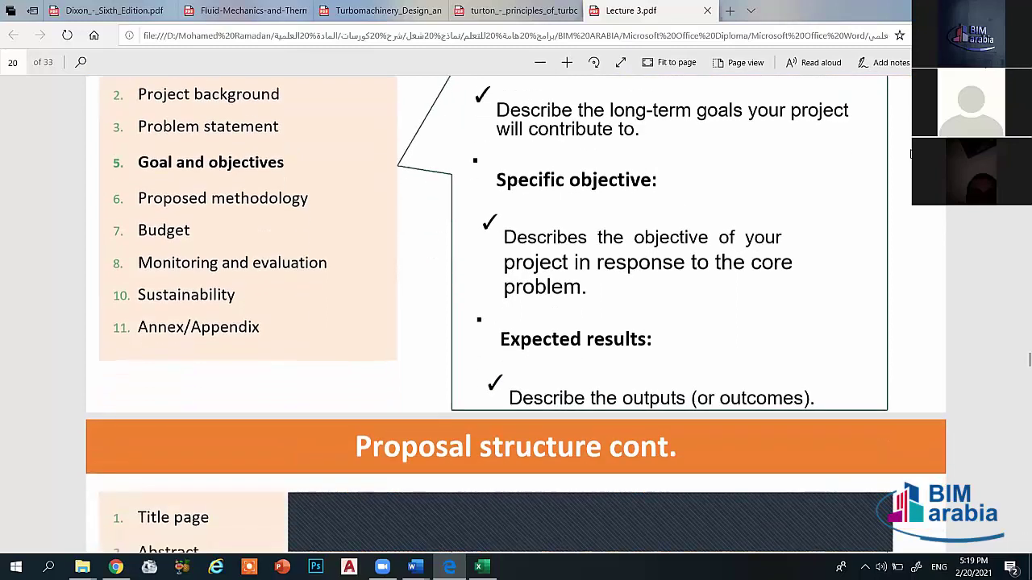
pyautogui.scroll(-4, 911, 153)
pyautogui.scroll(-2, 911, 153)
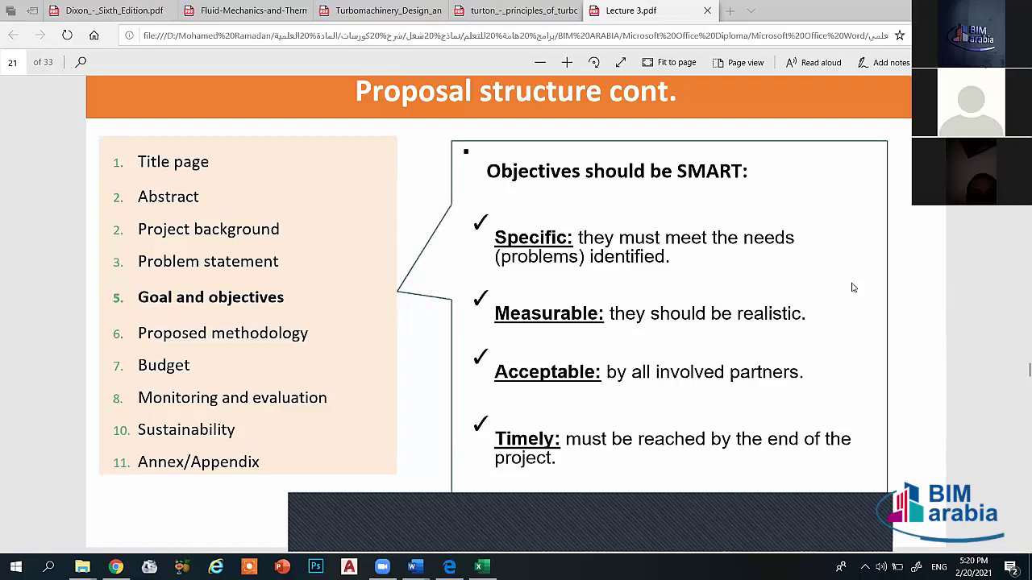
# Read through page 22's activity and resource plans, then continue scrolling to page 23
pyautogui.scroll(-2, 295, 380)
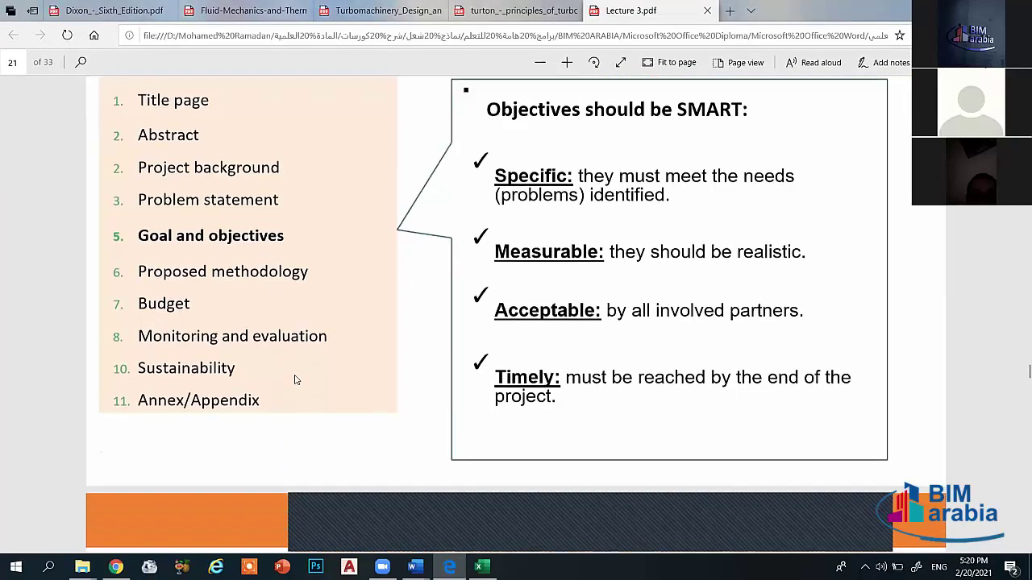
pyautogui.scroll(-5, 354, 431)
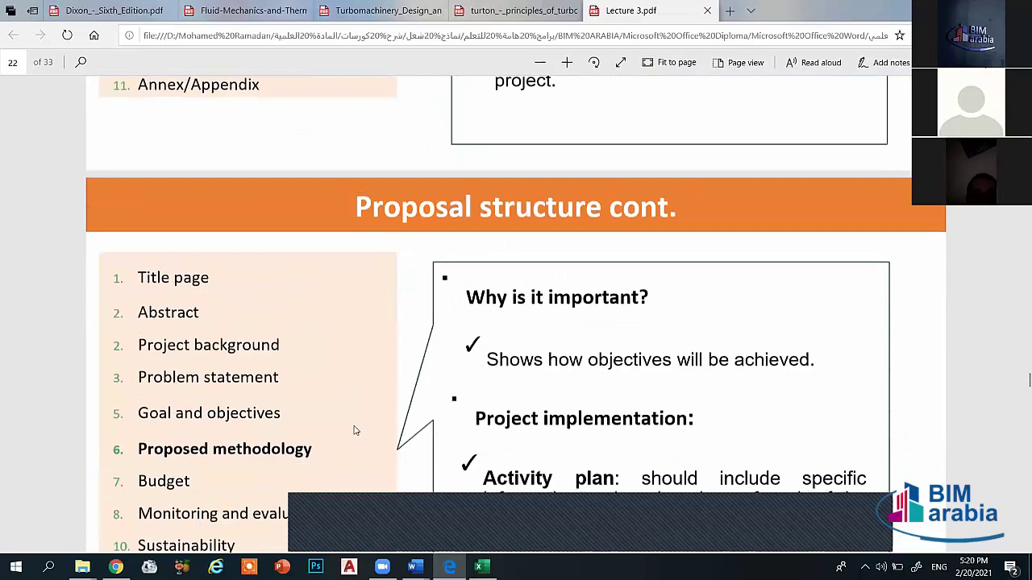
pyautogui.scroll(-3, 280, 365)
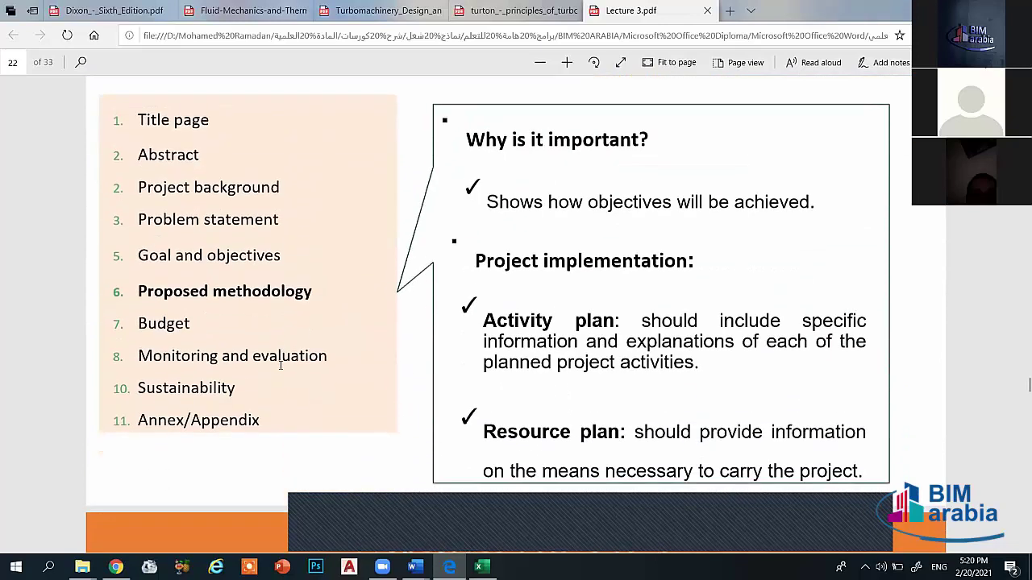
pyautogui.scroll(1, 281, 365)
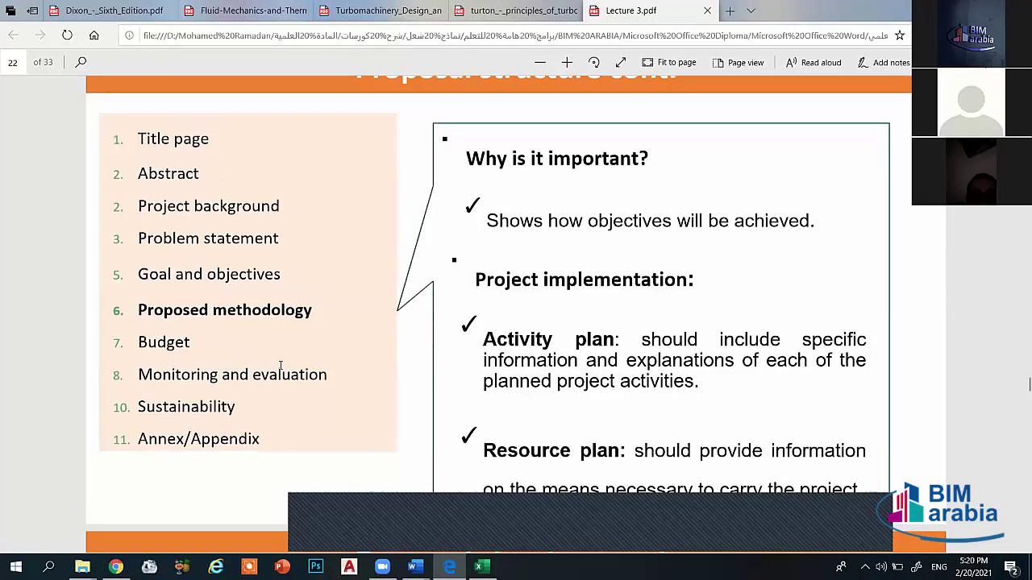
pyautogui.scroll(-1, 280, 366)
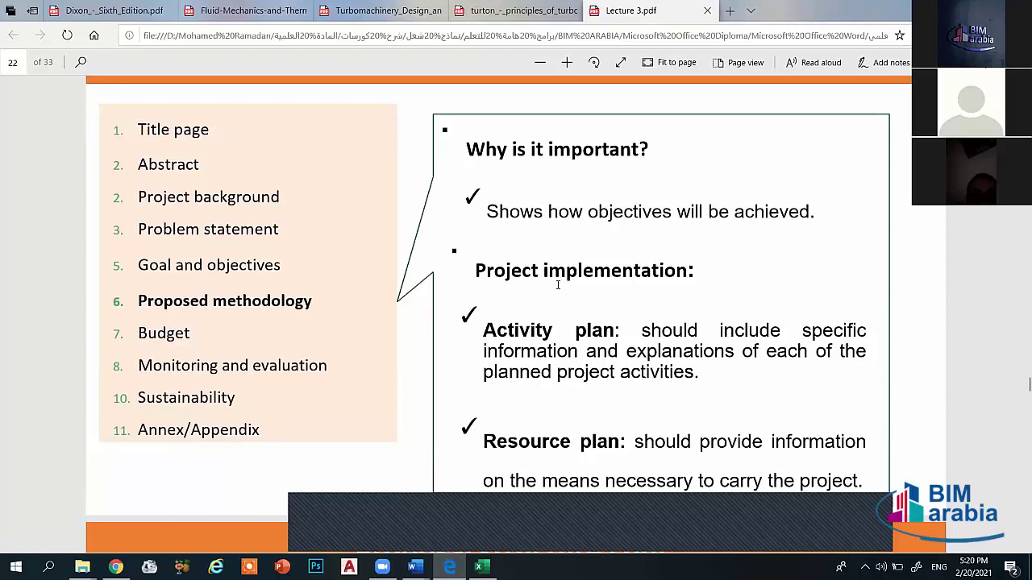
pyautogui.scroll(-2, 557, 285)
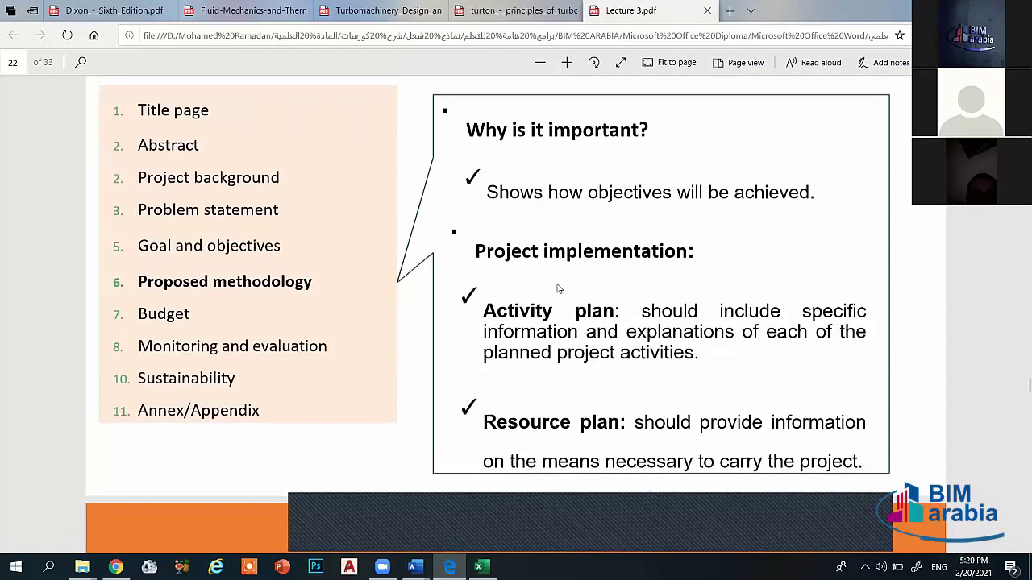
pyautogui.scroll(-1, 557, 289)
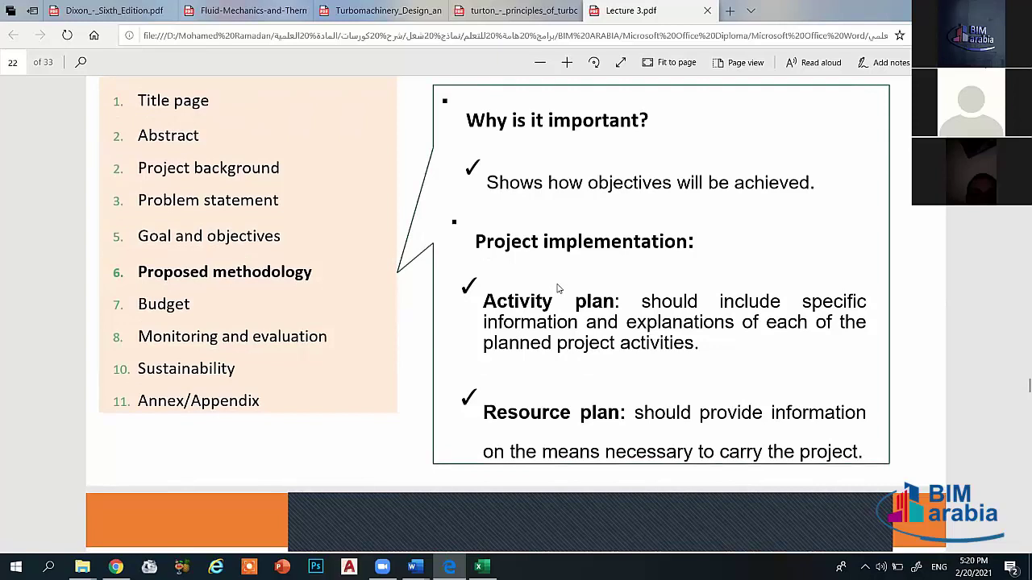
pyautogui.scroll(1, 558, 288)
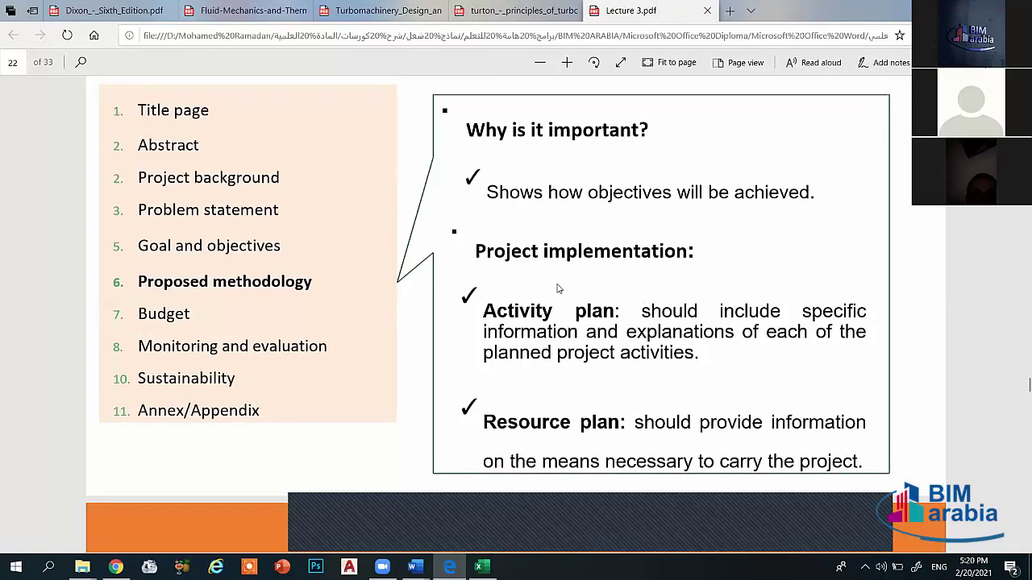
pyautogui.scroll(1, 557, 287)
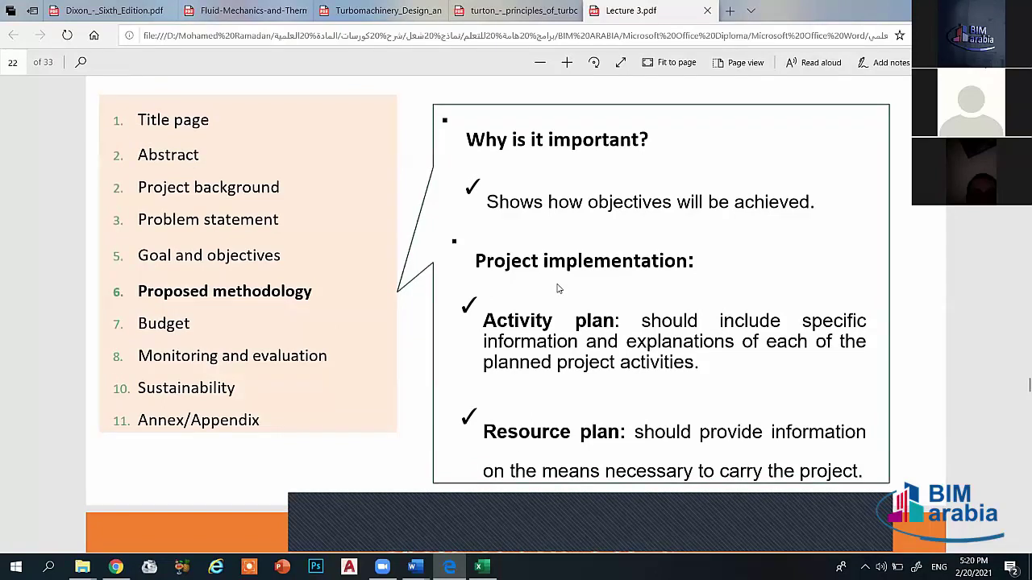
pyautogui.scroll(-1, 558, 288)
pyautogui.scroll(-1, 557, 288)
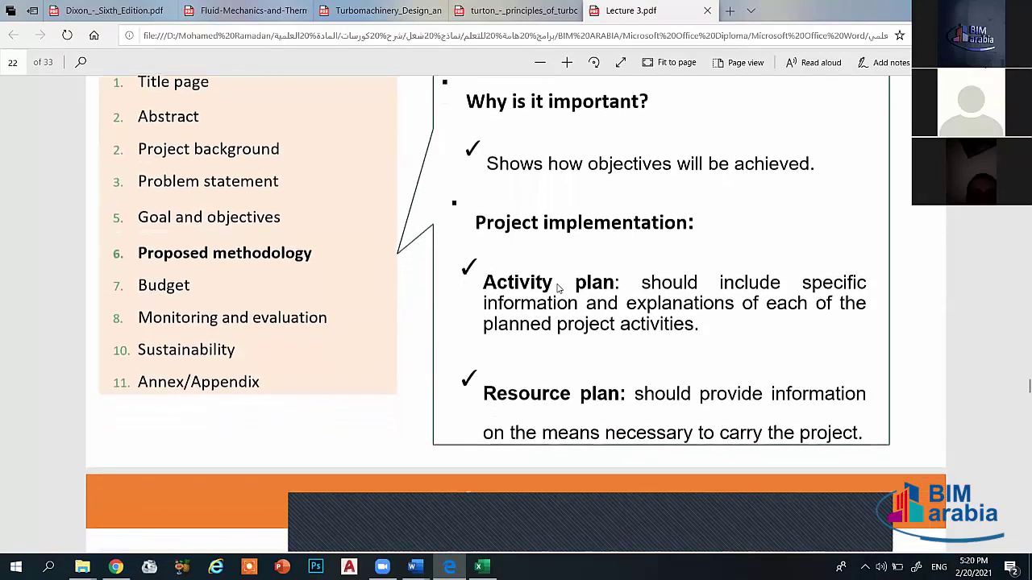
pyautogui.scroll(-1, 557, 288)
pyautogui.scroll(-1, 557, 288)
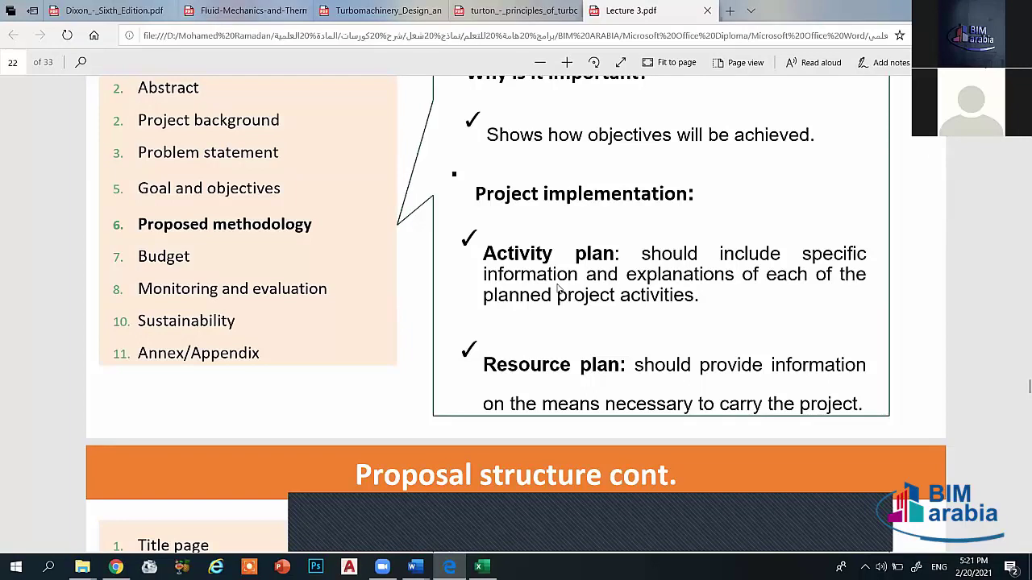
pyautogui.scroll(-2, 556, 289)
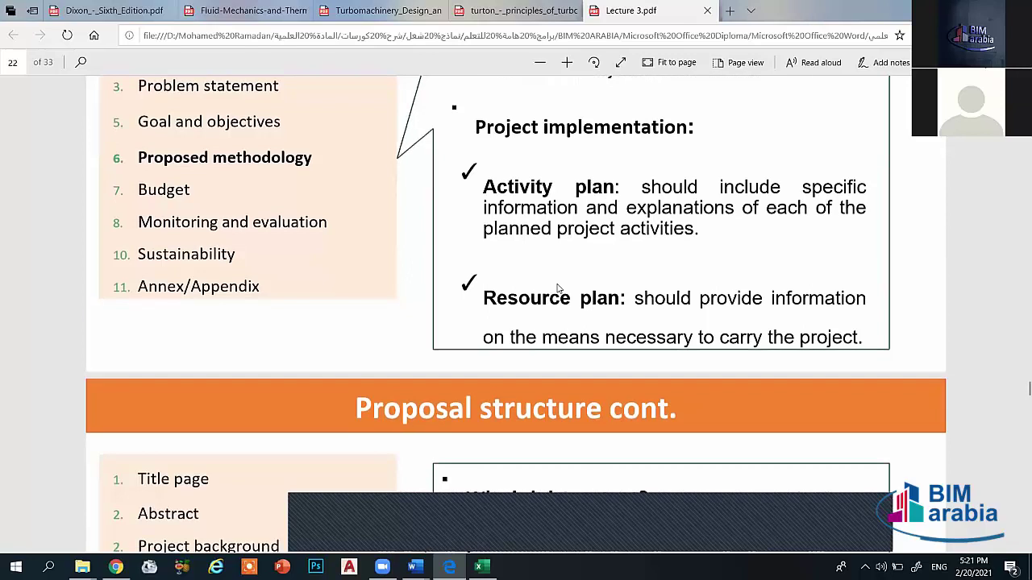
pyautogui.scroll(1, 556, 289)
pyautogui.scroll(2, 556, 288)
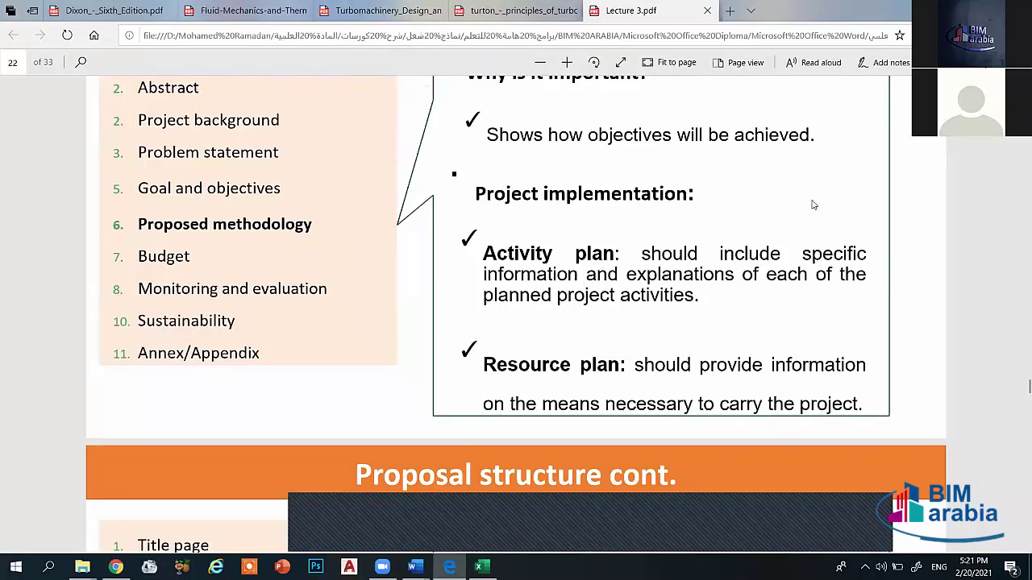
pyautogui.scroll(-2, 814, 205)
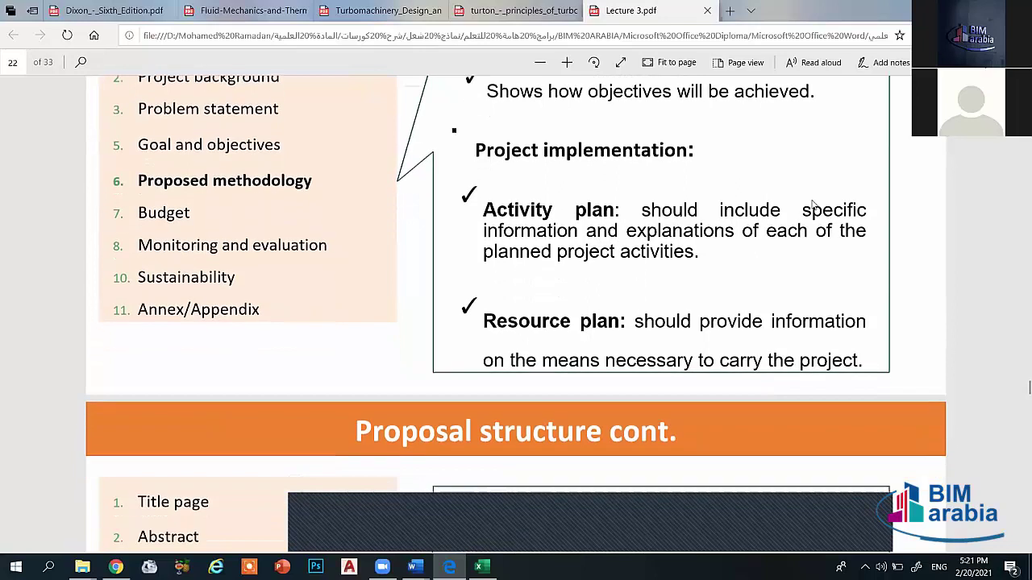
pyautogui.scroll(-3, 814, 205)
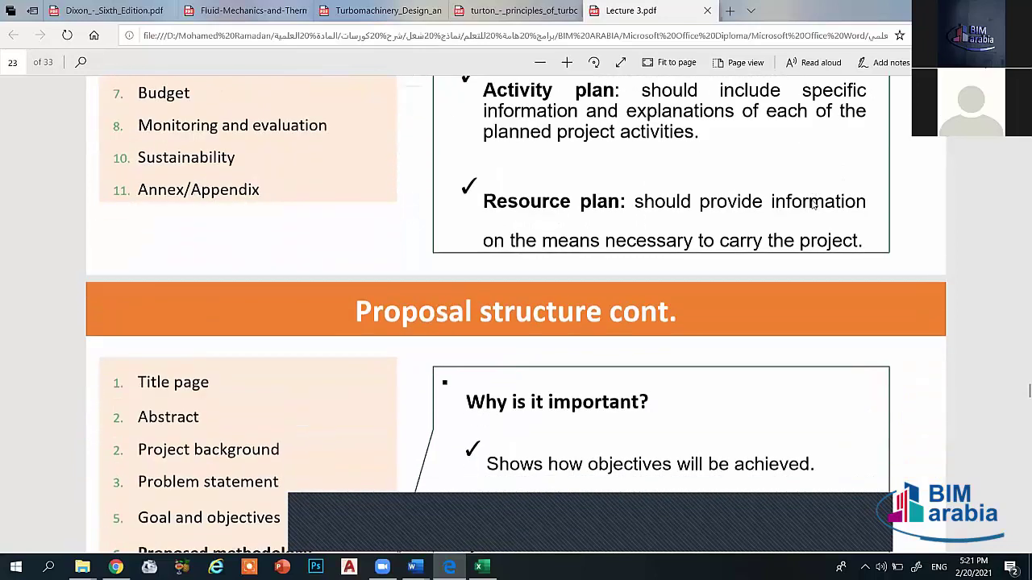
# Scroll page 23 until the full Time plan chart for Activities 1–4 is visible
pyautogui.scroll(-3, 813, 205)
pyautogui.scroll(-1, 813, 205)
pyautogui.scroll(-1, 813, 205)
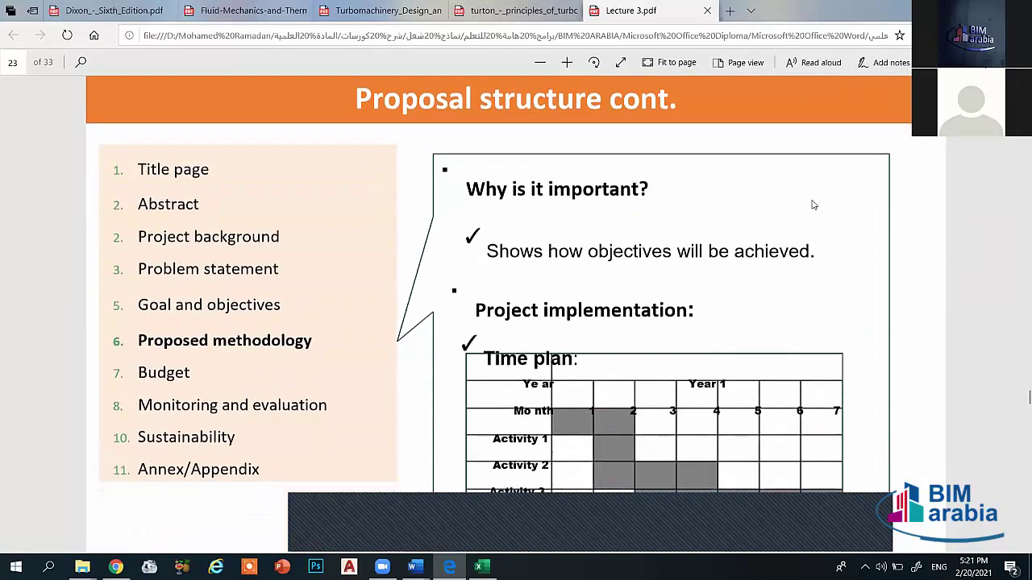
pyautogui.scroll(-1, 814, 205)
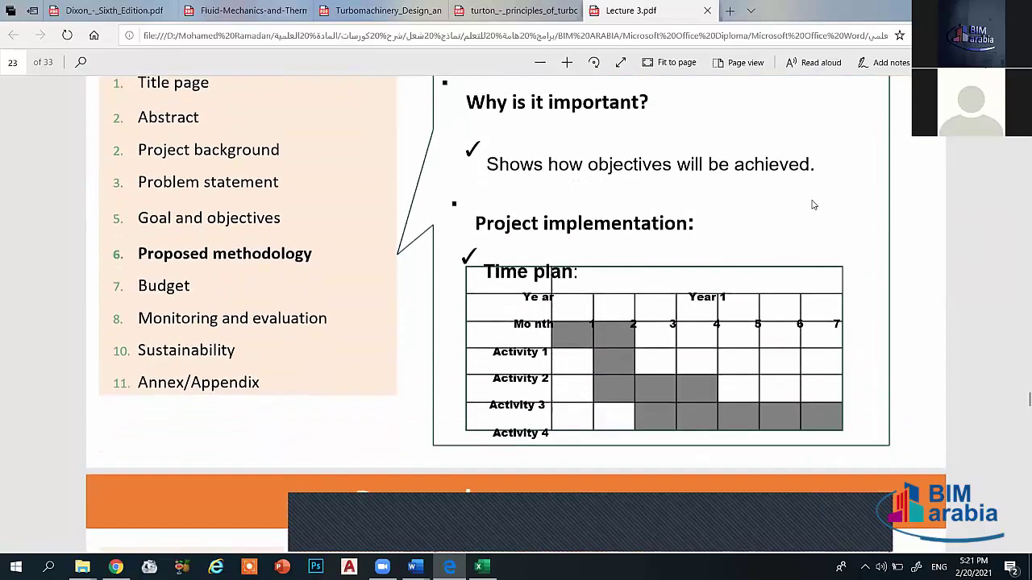
pyautogui.scroll(-1, 814, 205)
pyautogui.scroll(1, 814, 204)
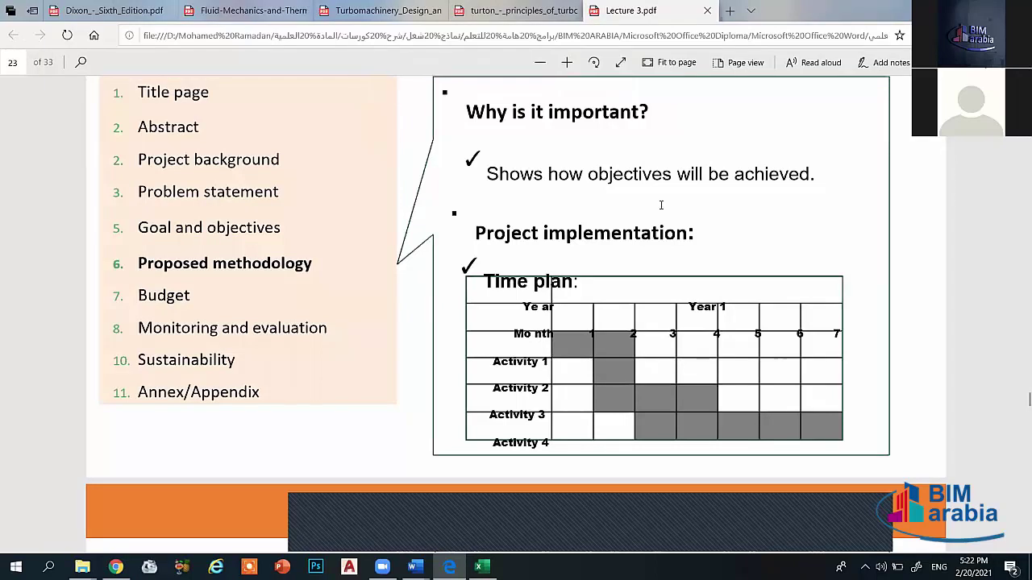
pyautogui.scroll(-4, 661, 205)
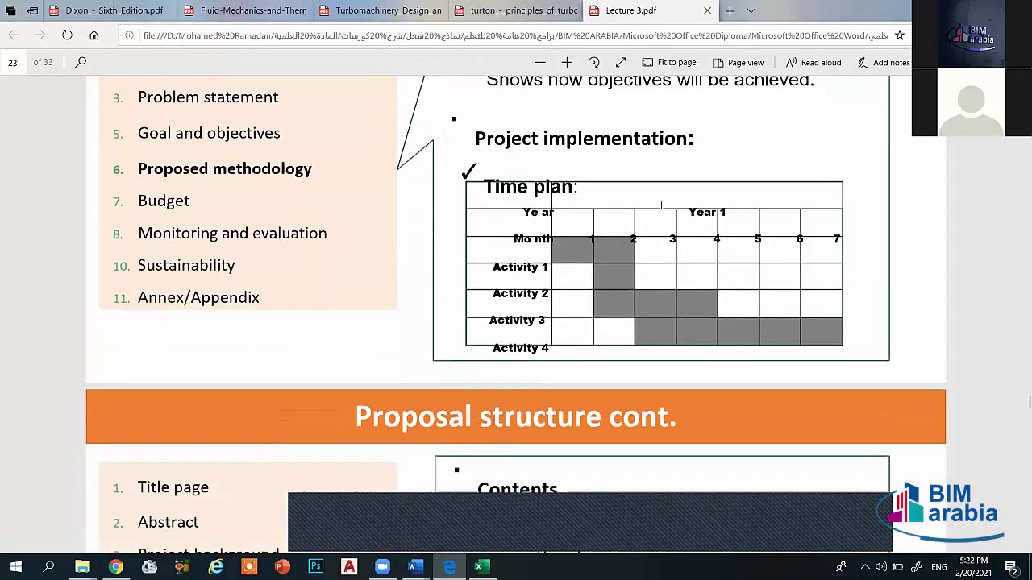
# Scroll down to page 24 of 33, the Budget slide with its Contents and Tips
pyautogui.scroll(-4, 661, 206)
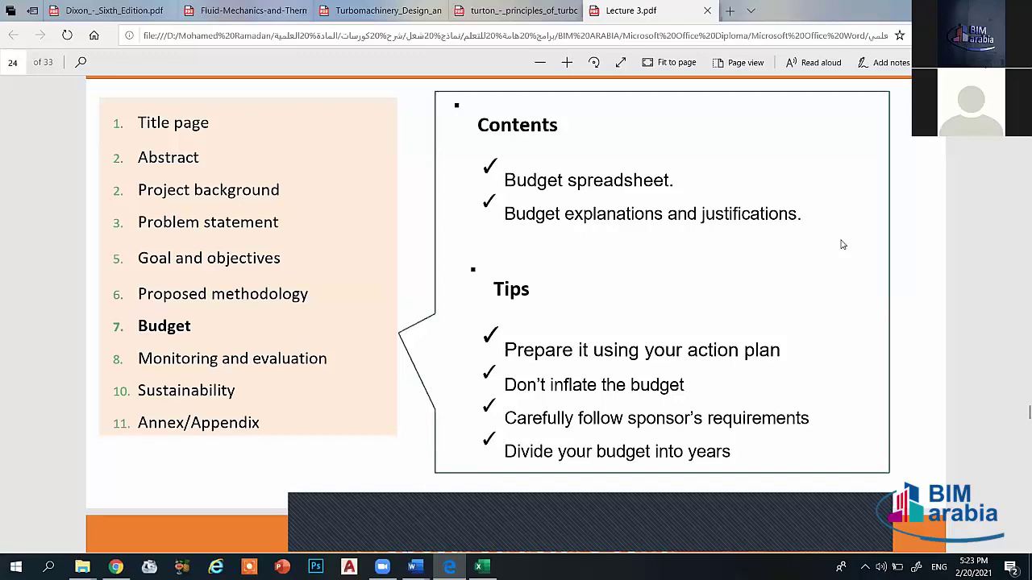
# Scroll through pages 25 and 26 to the top of page 27, the Annex/Appendix slide
pyautogui.scroll(-3, 842, 244)
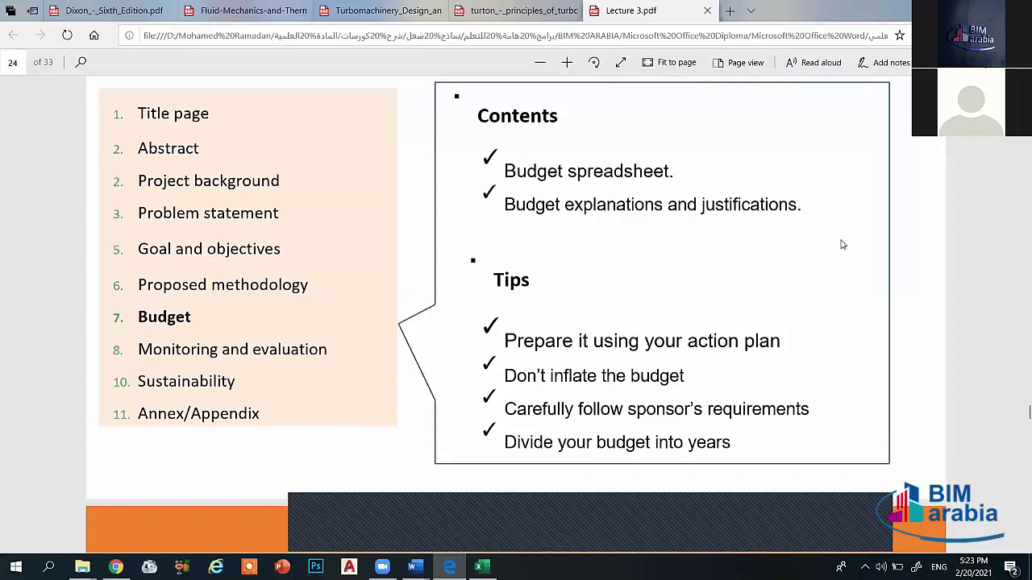
pyautogui.scroll(-2, 843, 245)
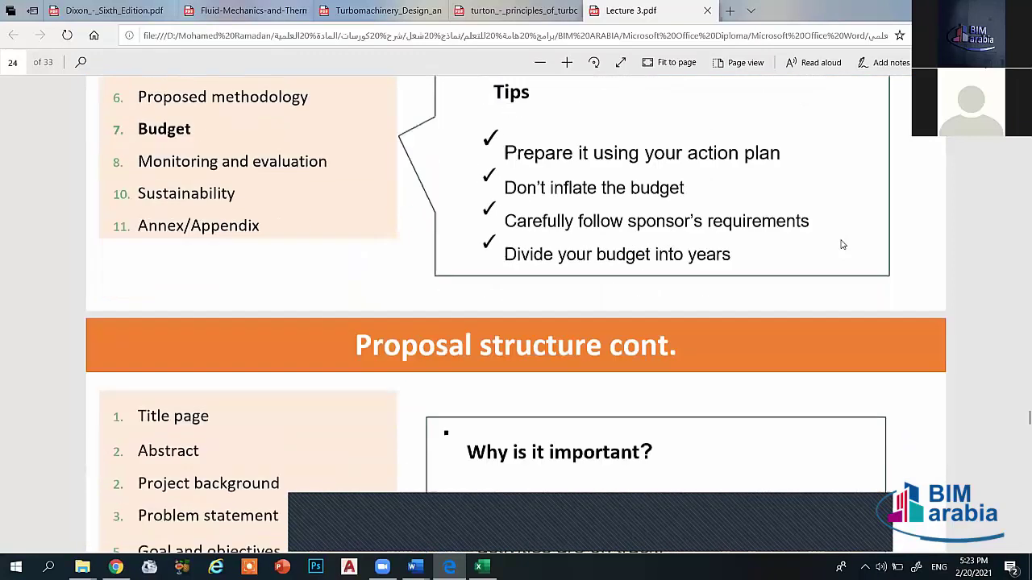
pyautogui.scroll(-1, 843, 244)
pyautogui.scroll(-2, 842, 244)
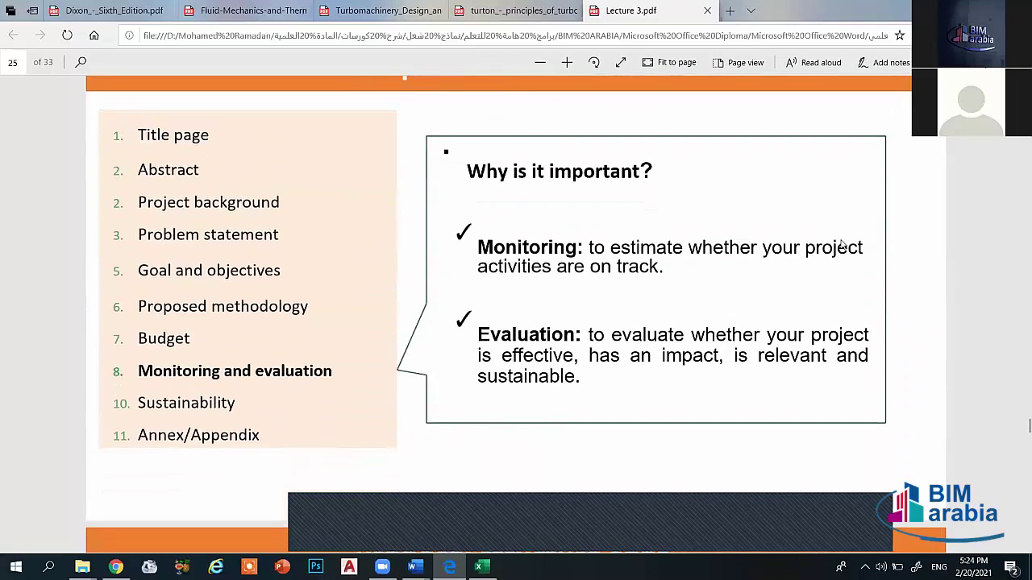
pyautogui.scroll(-1, 843, 245)
pyautogui.scroll(-1, 842, 244)
pyautogui.scroll(-2, 842, 244)
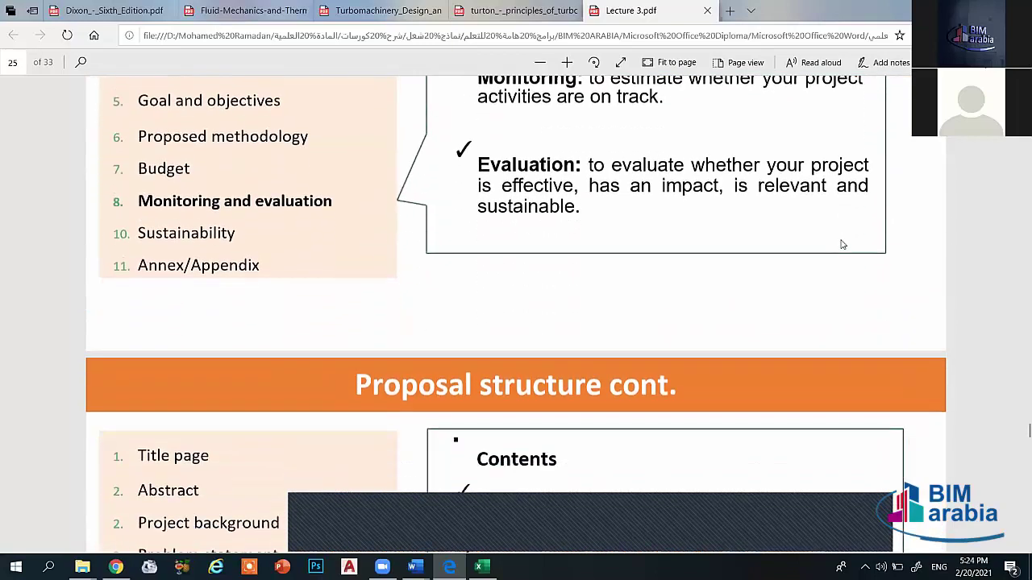
pyautogui.scroll(-2, 842, 244)
pyautogui.scroll(-1, 843, 244)
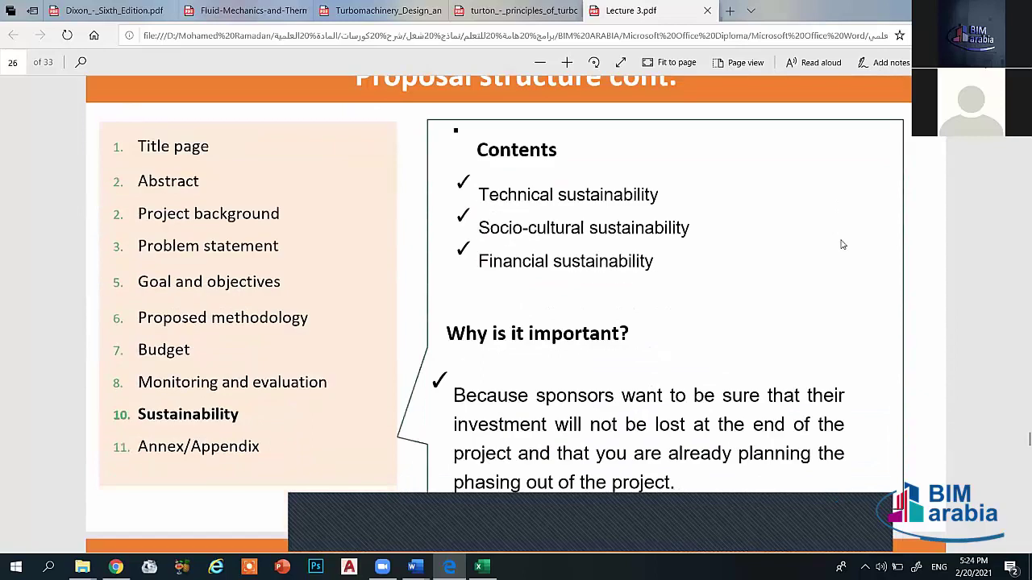
pyautogui.scroll(-1, 843, 244)
pyautogui.scroll(1, 843, 244)
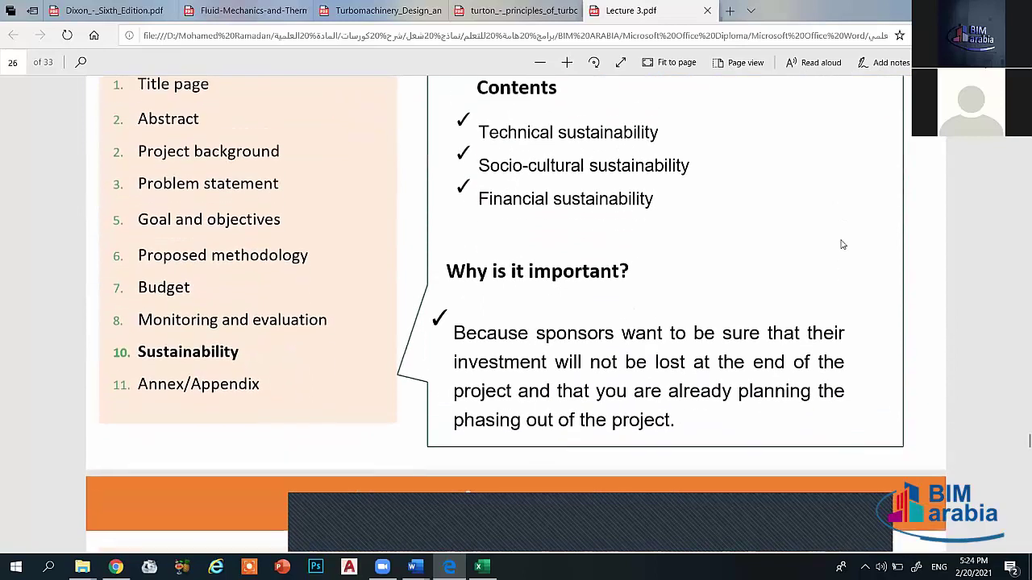
pyautogui.scroll(-1, 843, 244)
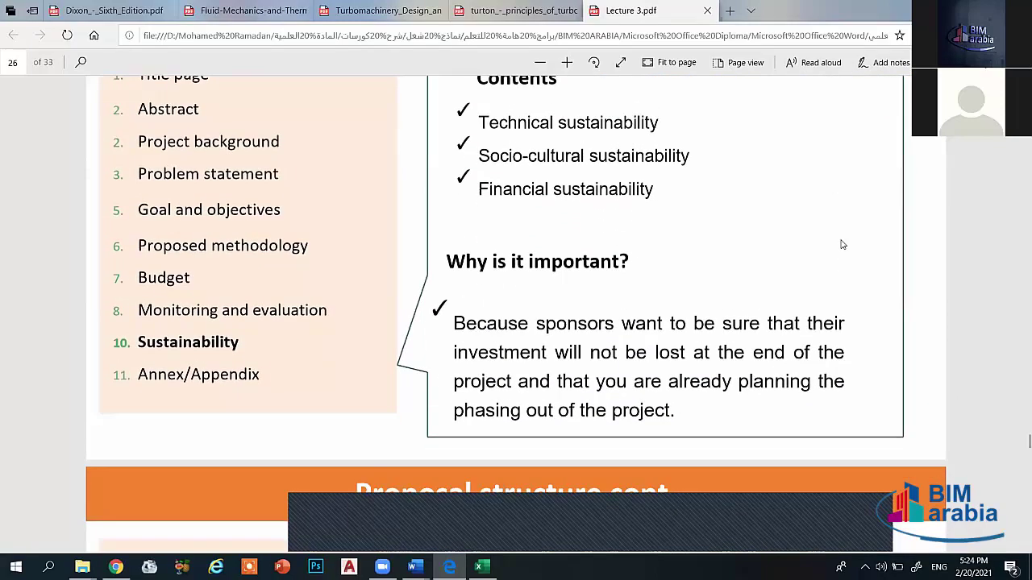
pyautogui.scroll(-1, 842, 244)
pyautogui.scroll(1, 842, 245)
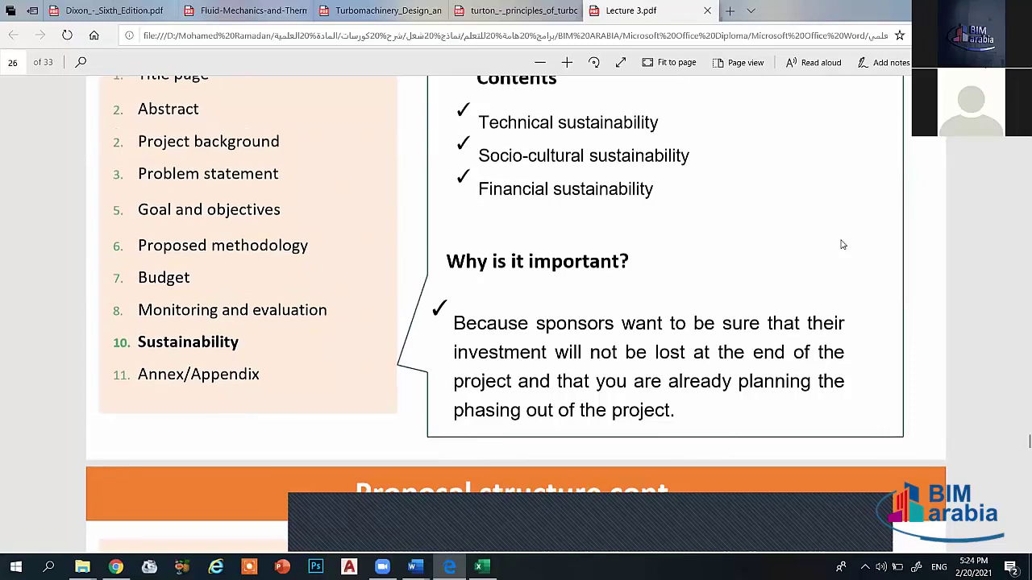
pyautogui.scroll(1, 842, 244)
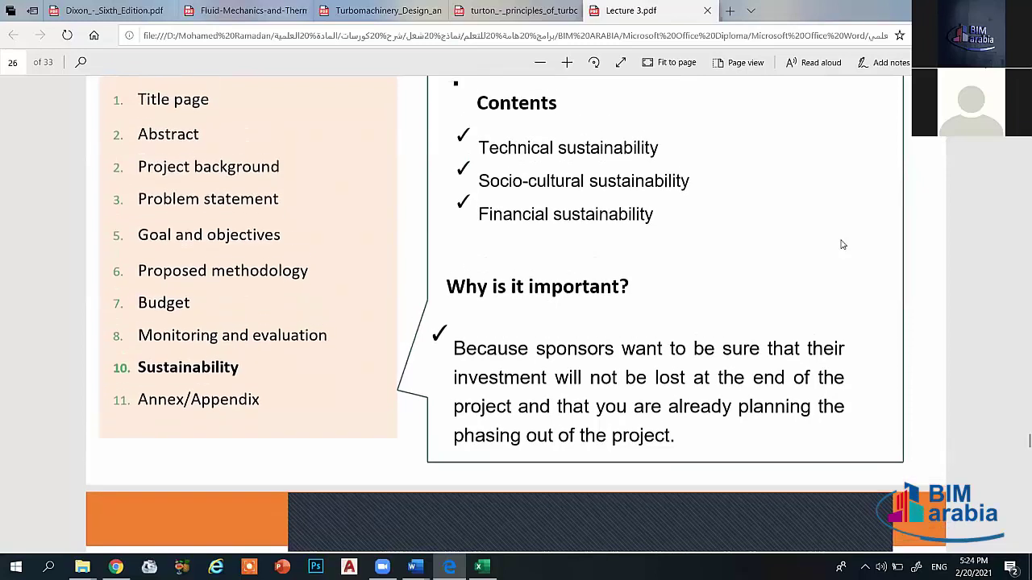
pyautogui.scroll(1, 843, 245)
pyautogui.scroll(-1, 843, 245)
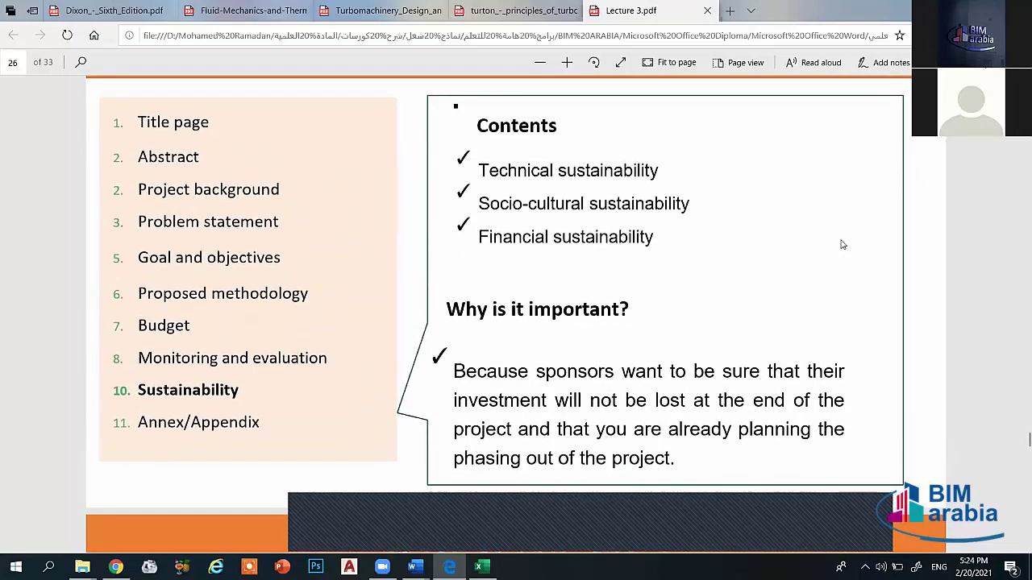
pyautogui.scroll(-2, 843, 245)
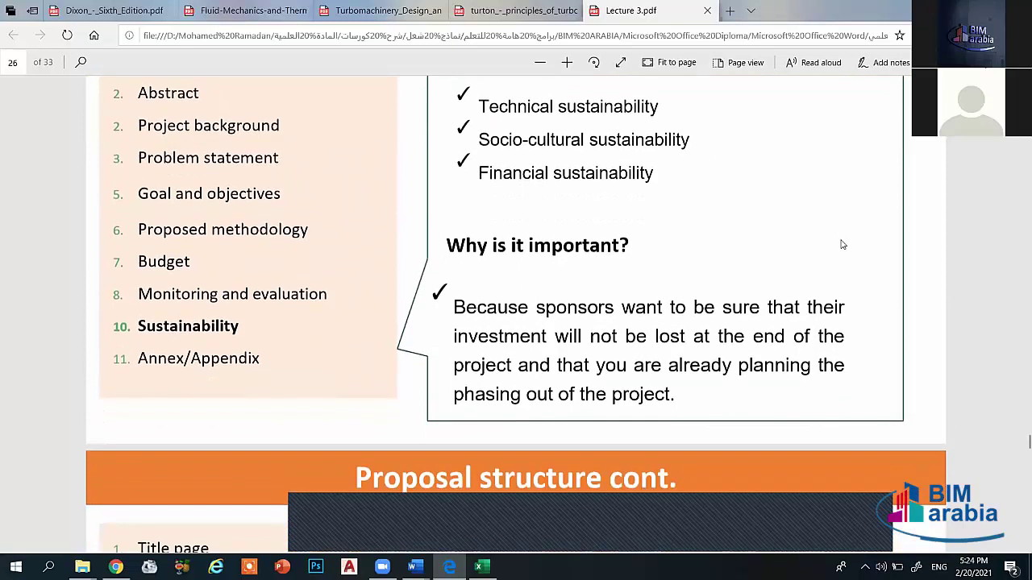
pyautogui.scroll(-1, 843, 244)
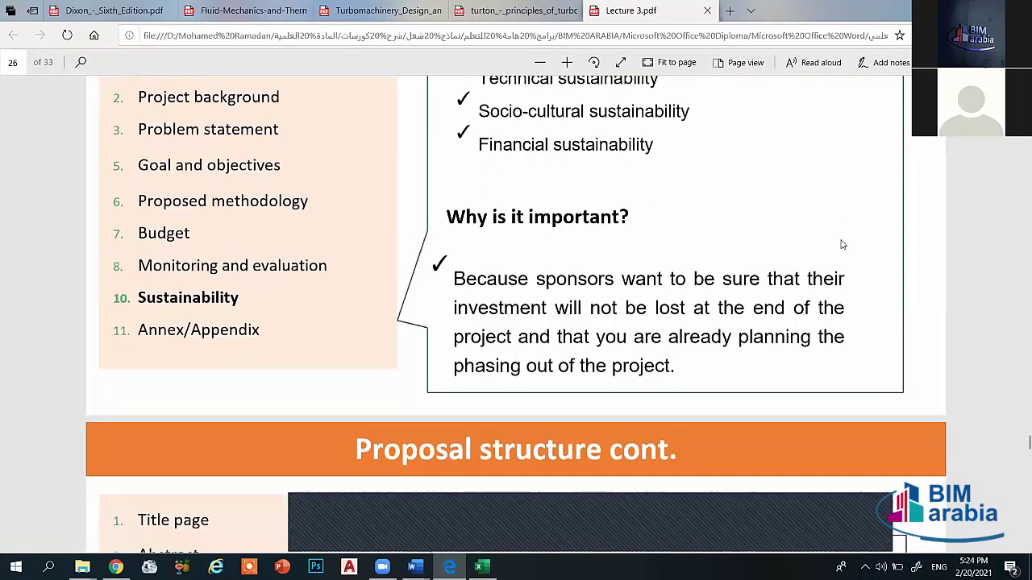
pyautogui.scroll(1, 843, 244)
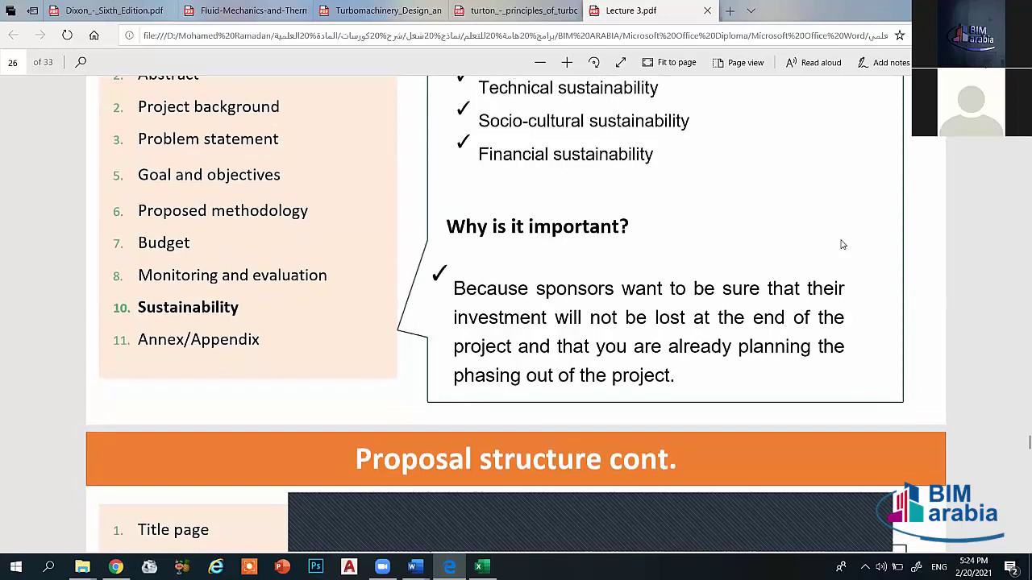
pyautogui.scroll(1, 843, 244)
pyautogui.scroll(-2, 842, 244)
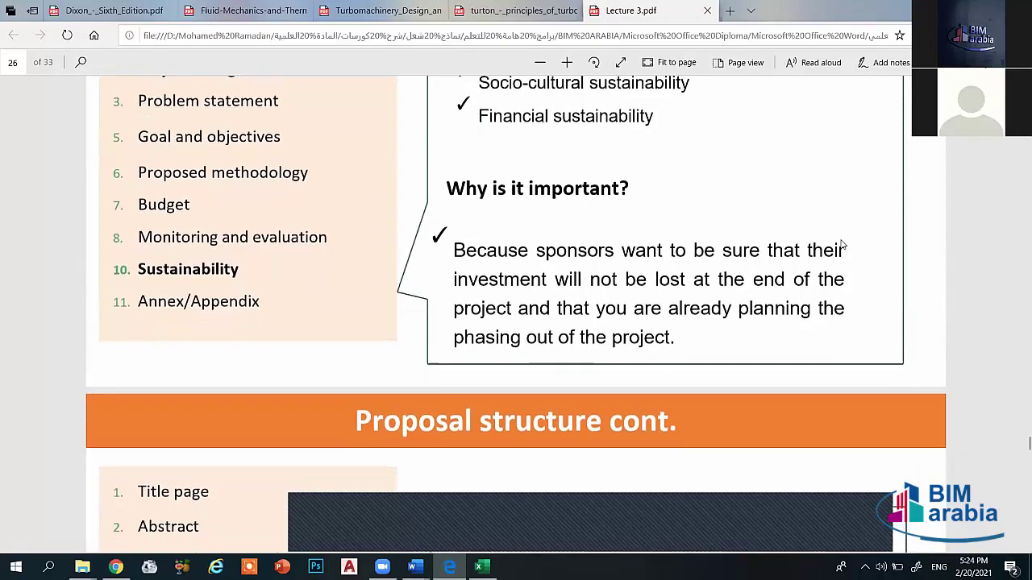
pyautogui.scroll(-3, 842, 244)
pyautogui.scroll(-1, 843, 244)
# Scroll down to page 28 of 33, the General Tips slide
pyautogui.scroll(-2, 843, 244)
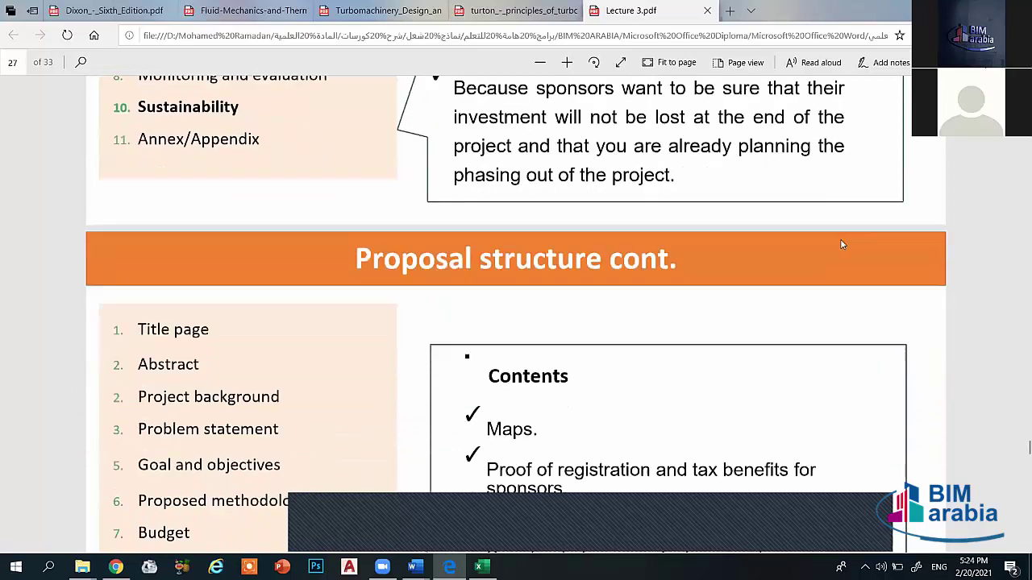
pyautogui.scroll(-3, 842, 244)
pyautogui.scroll(-3, 842, 245)
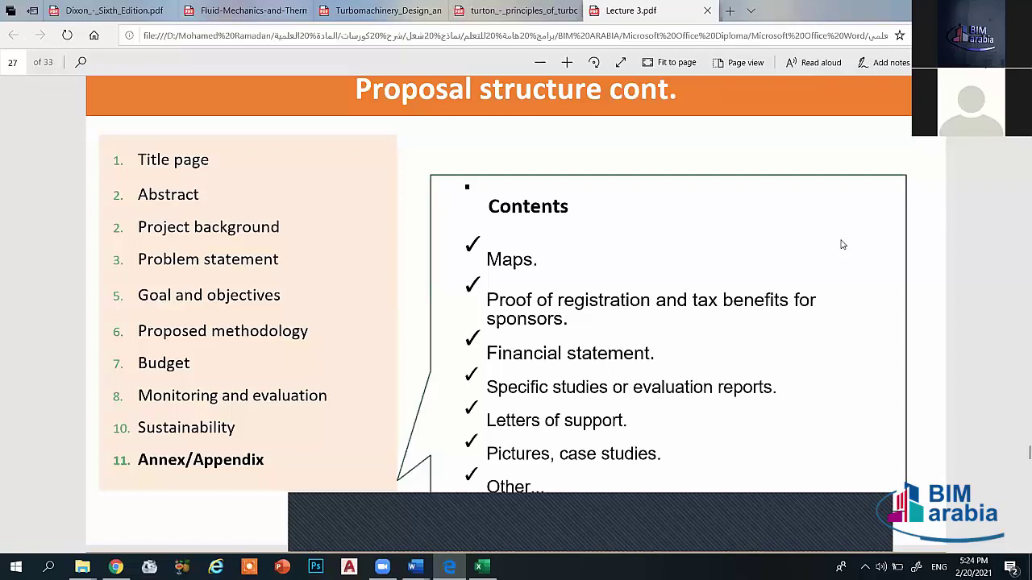
pyautogui.scroll(-1, 842, 244)
pyautogui.scroll(-2, 842, 245)
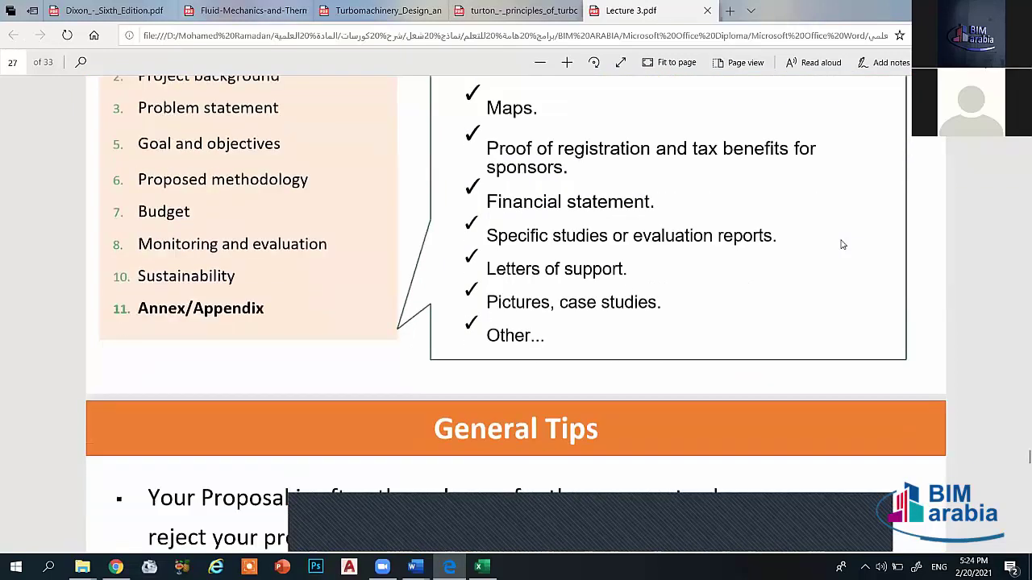
pyautogui.scroll(-2, 843, 244)
pyautogui.scroll(-3, 843, 244)
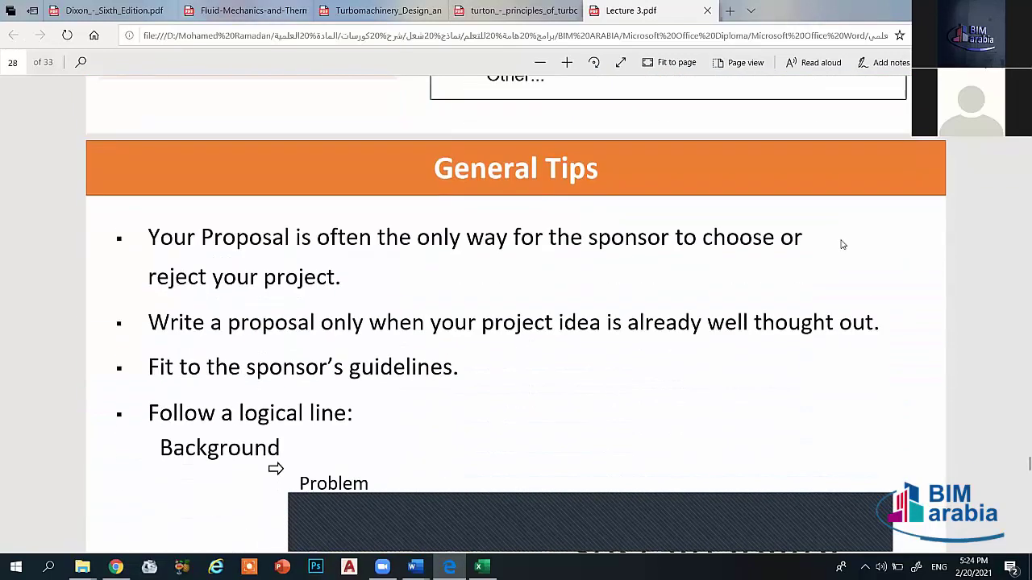
# Scroll down to page 31, the 'General Tips cont..' slide on layout and presentation
pyautogui.scroll(-1, 842, 244)
pyautogui.scroll(1, 843, 245)
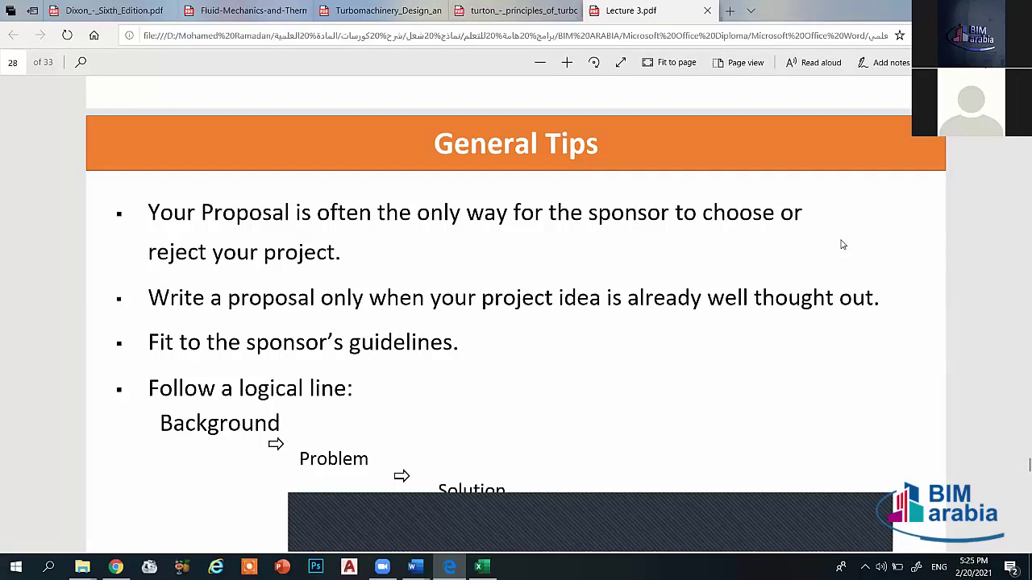
pyautogui.scroll(-1, 843, 244)
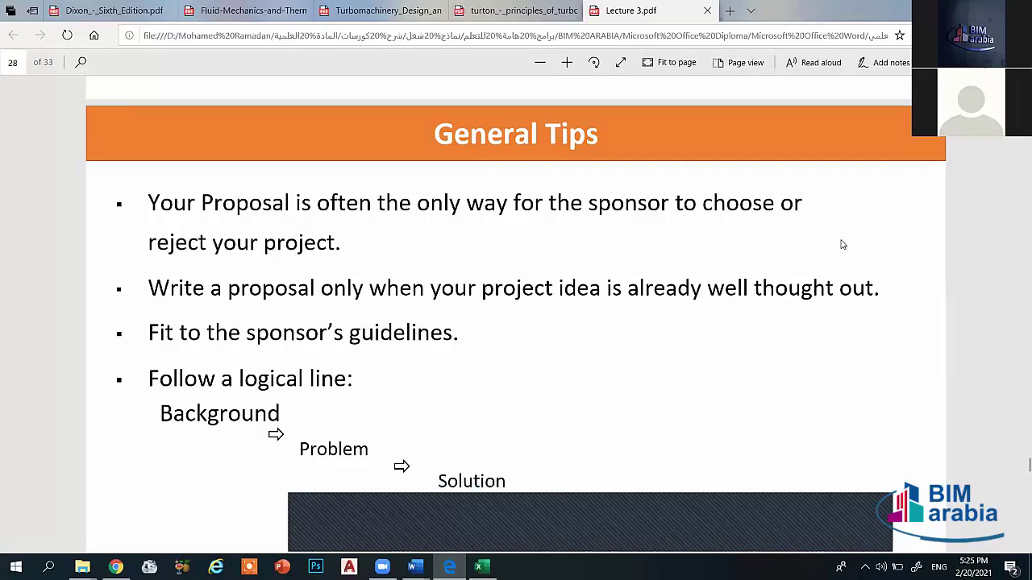
pyautogui.scroll(-2, 842, 244)
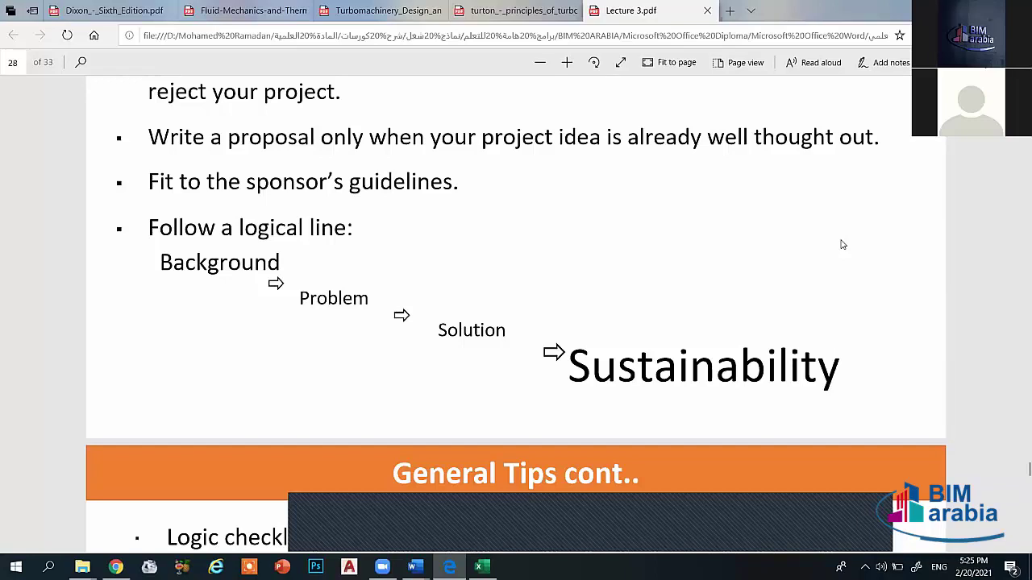
pyautogui.scroll(-2, 843, 244)
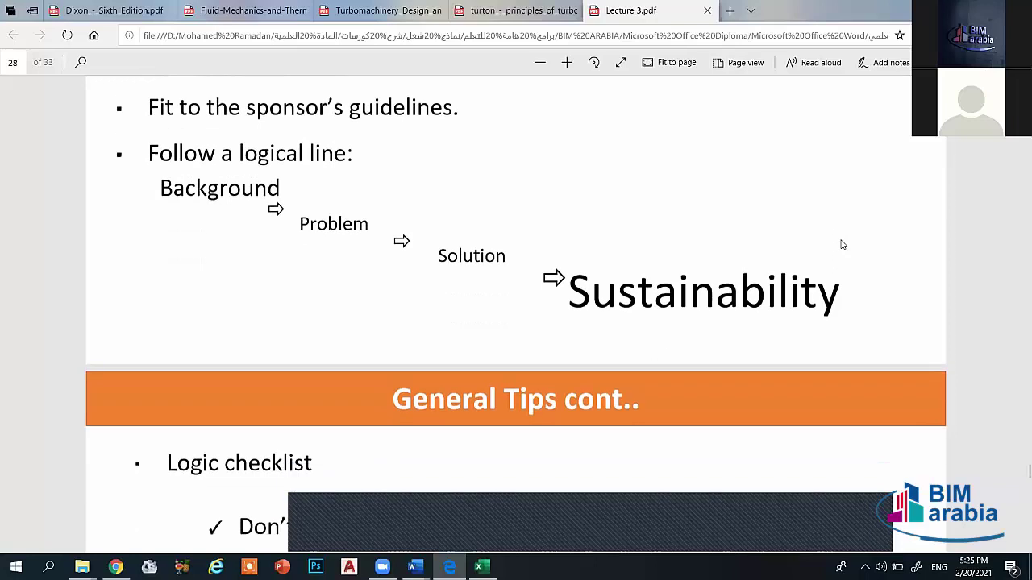
pyautogui.scroll(-3, 842, 244)
pyautogui.scroll(-1, 842, 244)
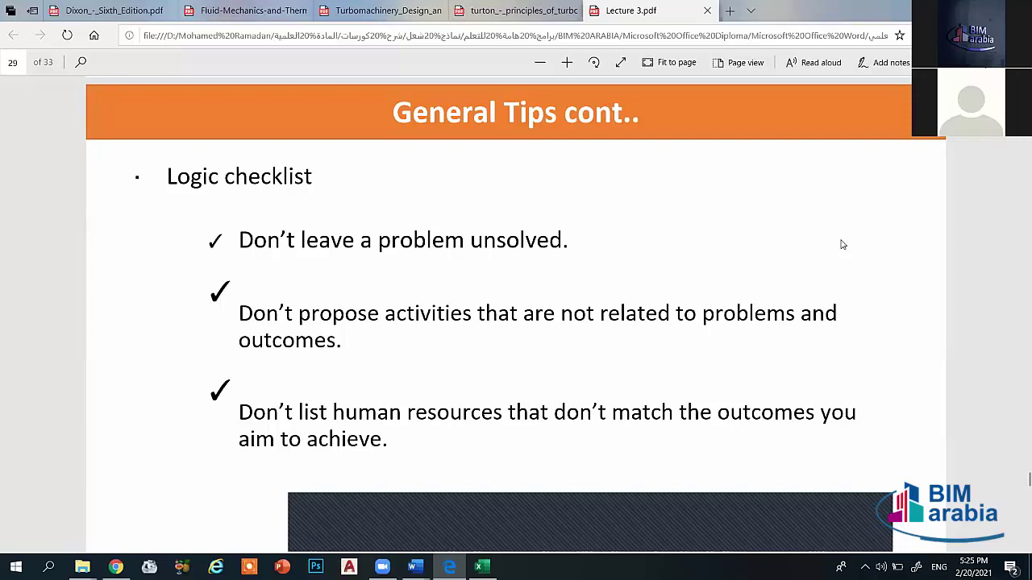
pyautogui.scroll(-1, 843, 244)
pyautogui.scroll(-2, 842, 244)
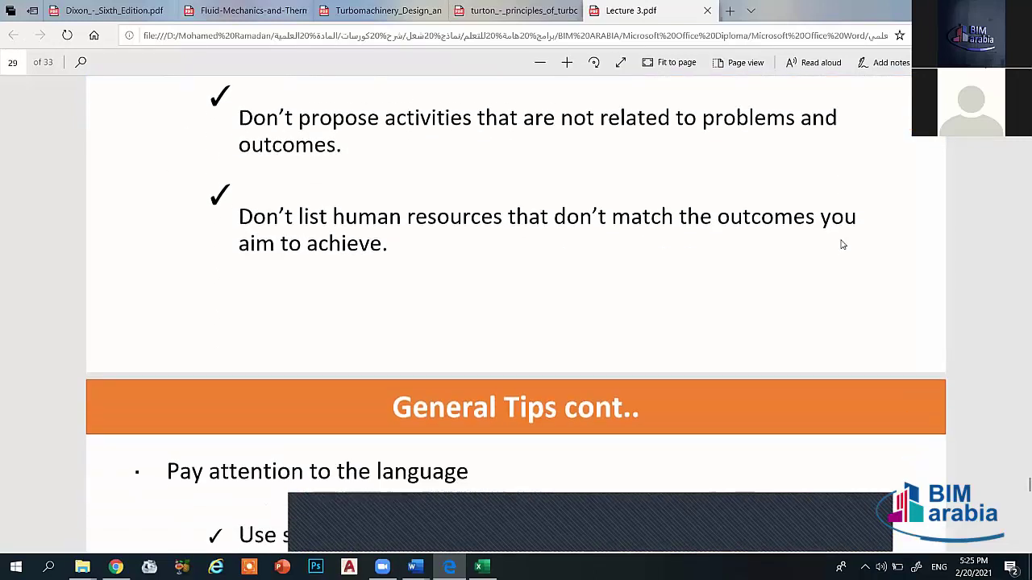
pyautogui.scroll(-1, 842, 245)
pyautogui.scroll(-1, 843, 245)
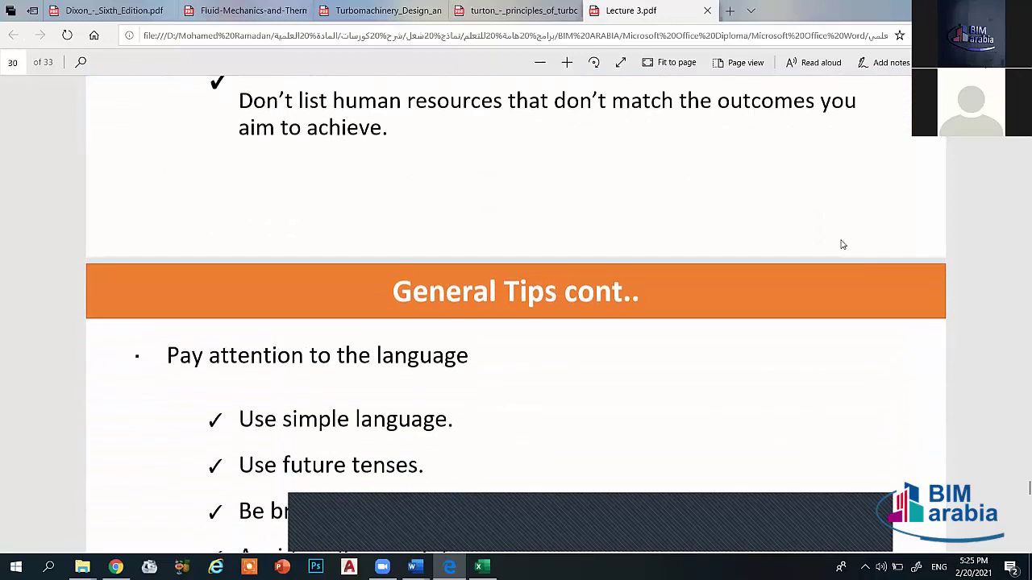
pyautogui.scroll(-2, 843, 245)
pyautogui.scroll(-1, 842, 244)
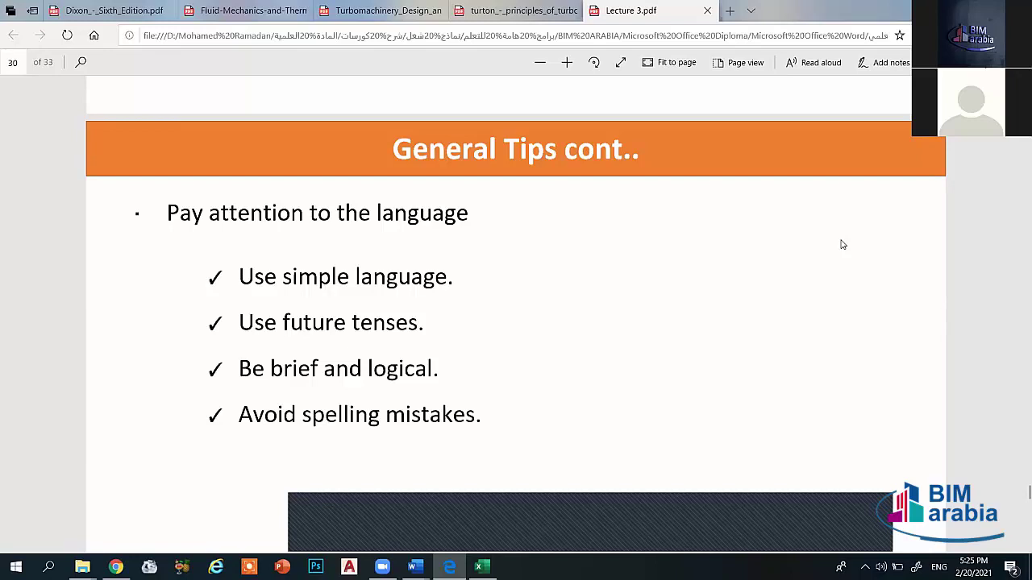
pyautogui.scroll(-1, 843, 245)
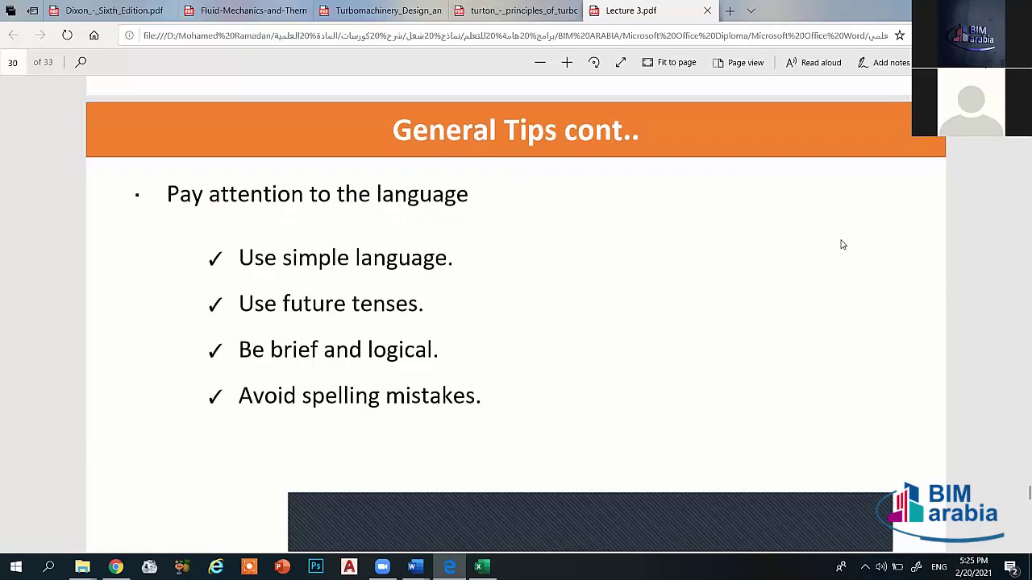
pyautogui.scroll(-2, 842, 244)
pyautogui.scroll(-2, 843, 244)
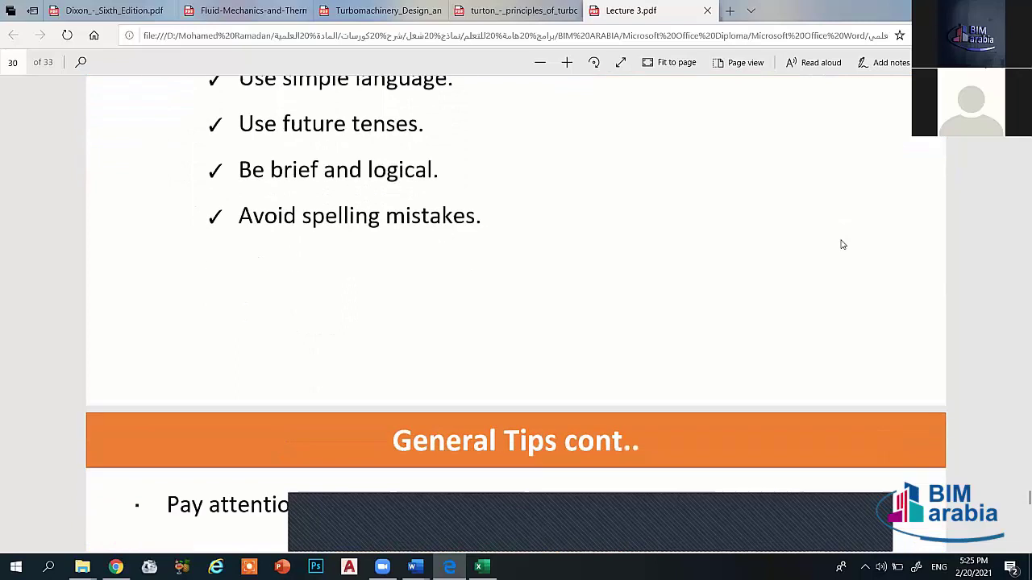
pyautogui.scroll(-2, 842, 244)
pyautogui.scroll(-2, 843, 244)
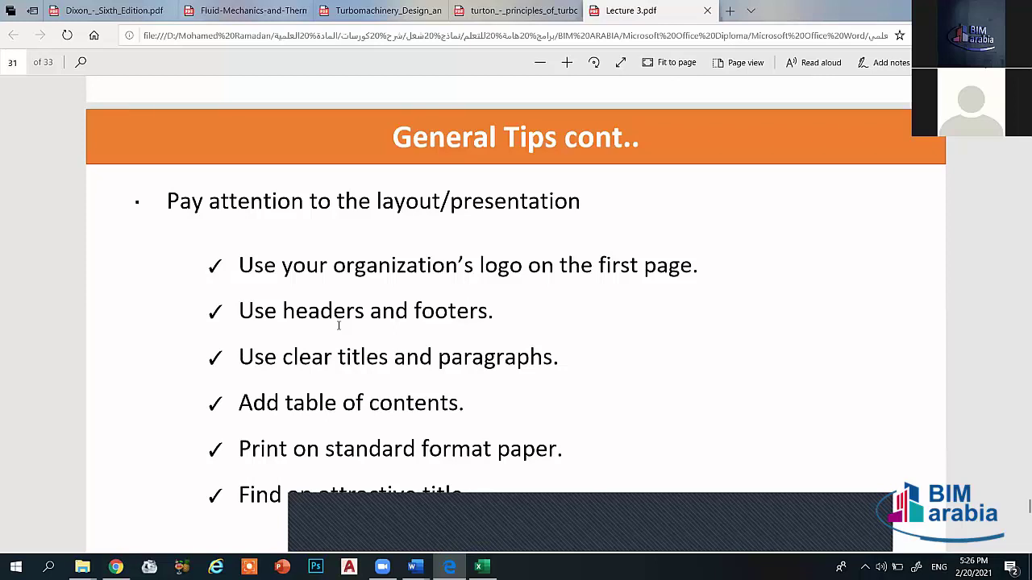
# Scroll down to Lecture 3's final Conclusion and Thank you slides
pyautogui.scroll(-2, 360, 410)
pyautogui.scroll(-3, 380, 405)
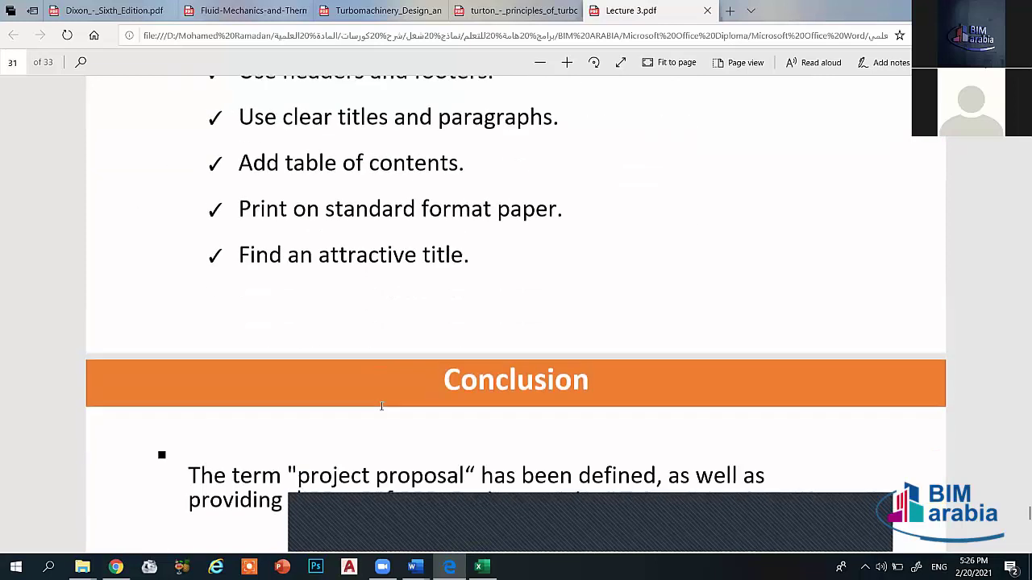
pyautogui.scroll(-1, 402, 384)
pyautogui.scroll(-2, 651, 306)
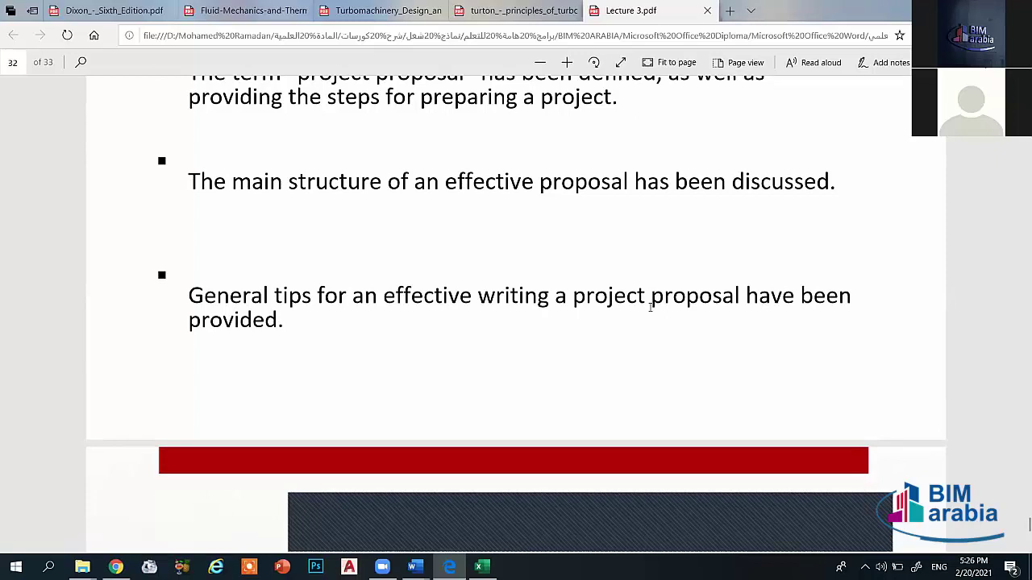
pyautogui.scroll(-1, 536, 314)
pyautogui.scroll(-2, 535, 314)
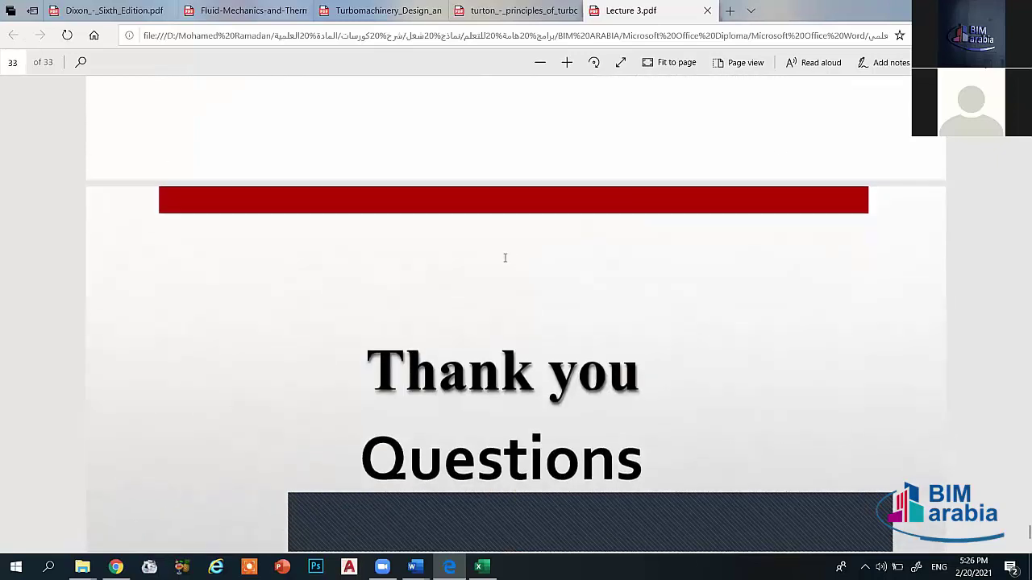
# Scroll back up, then switch via the Turton tab to Dixon_-_Sixth_Edition.pdf
pyautogui.scroll(5, 505, 255)
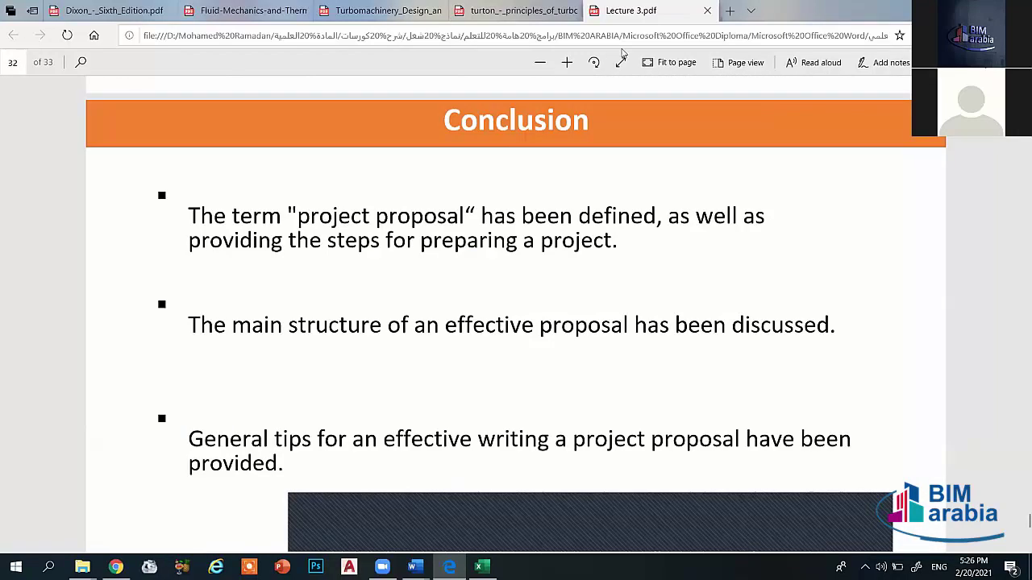
pyautogui.scroll(4, 621, 50)
pyautogui.click(522, 8)
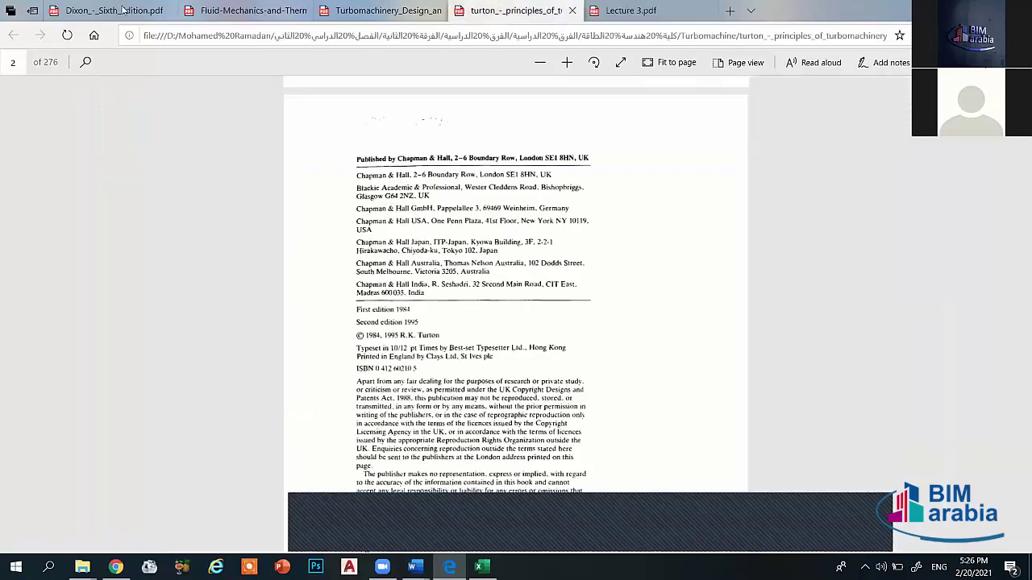
pyautogui.click(123, 10)
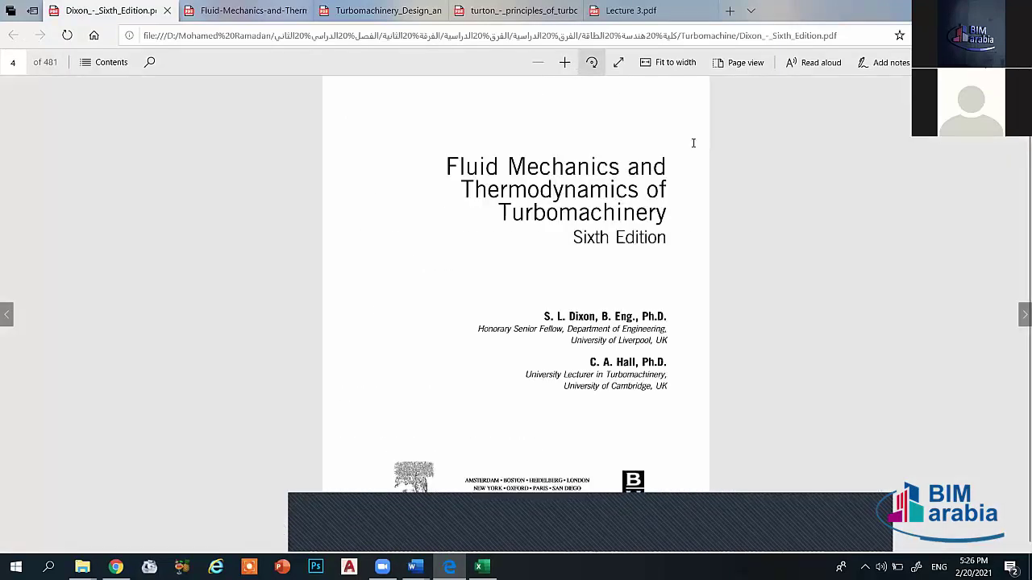
# Zoom in on the Dixon title page, briefly check Lecture 3, and return
pyautogui.click(564, 62)
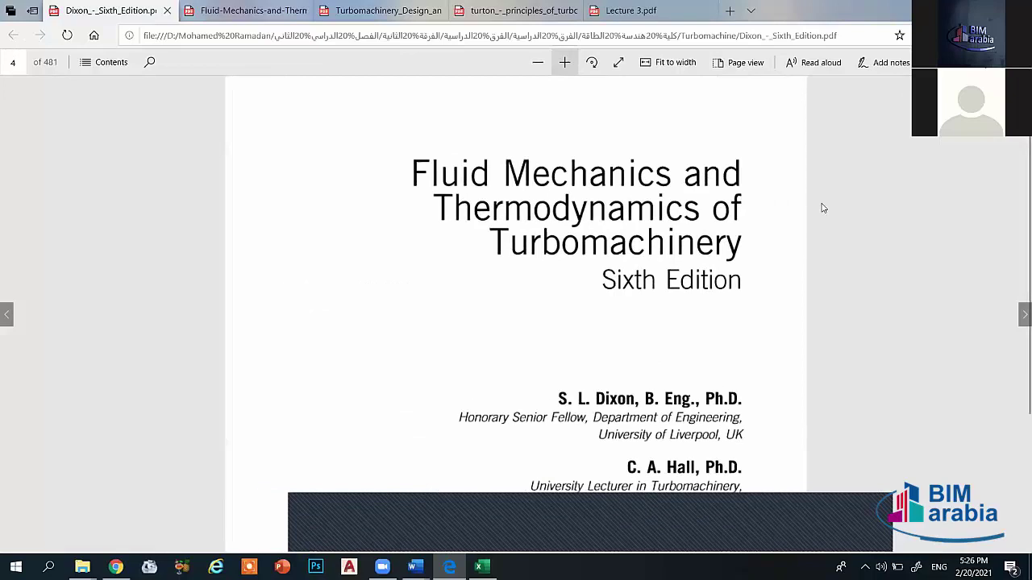
pyautogui.scroll(1, 736, 159)
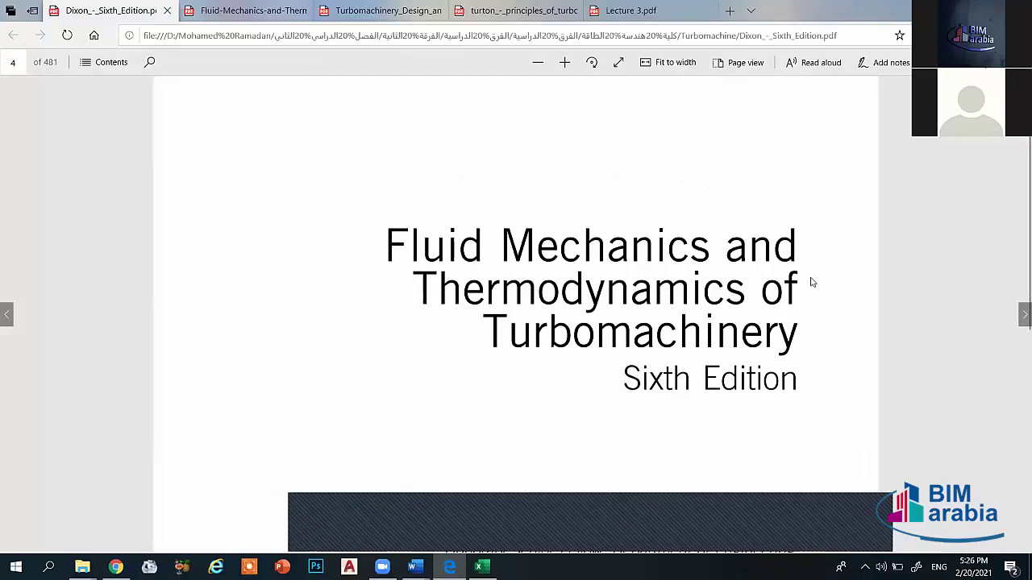
pyautogui.scroll(-1, 814, 283)
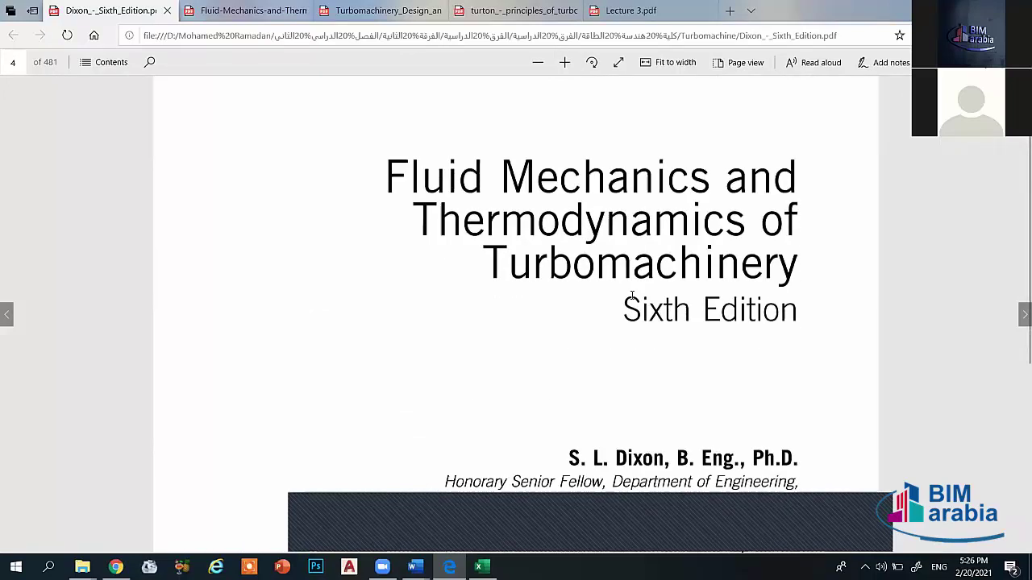
pyautogui.click(637, 9)
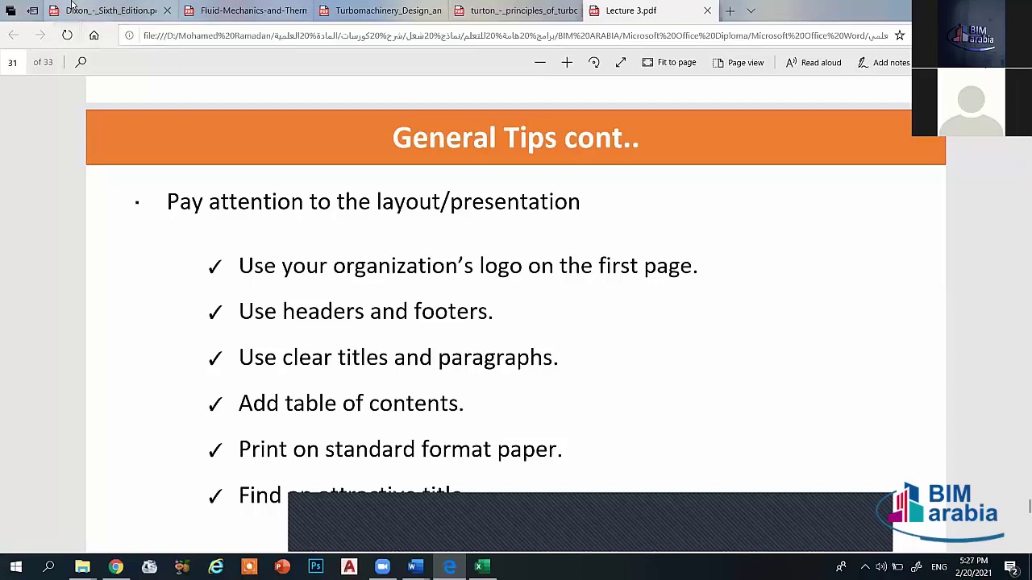
pyautogui.moveTo(74, 6)
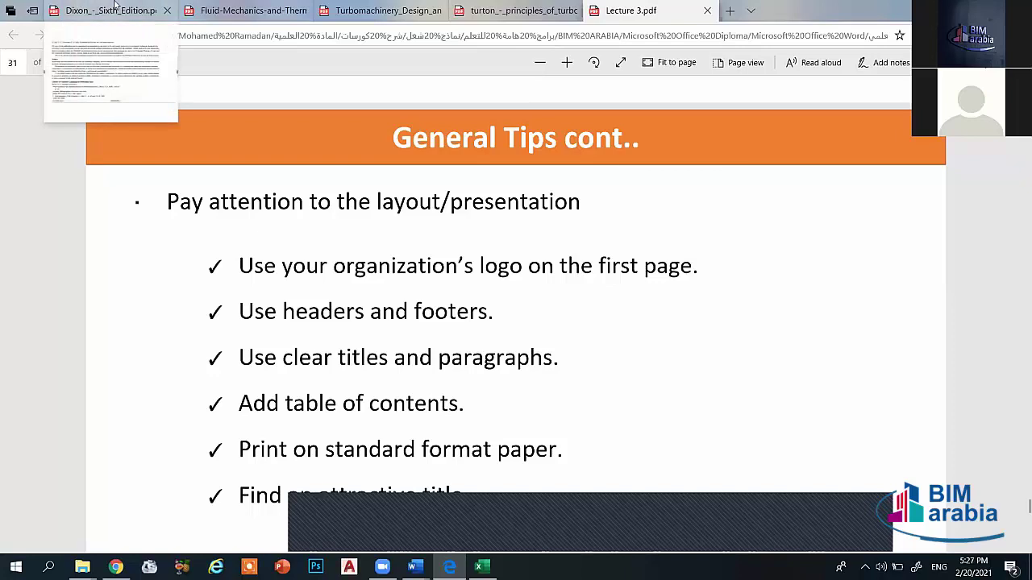
pyautogui.click(115, 8)
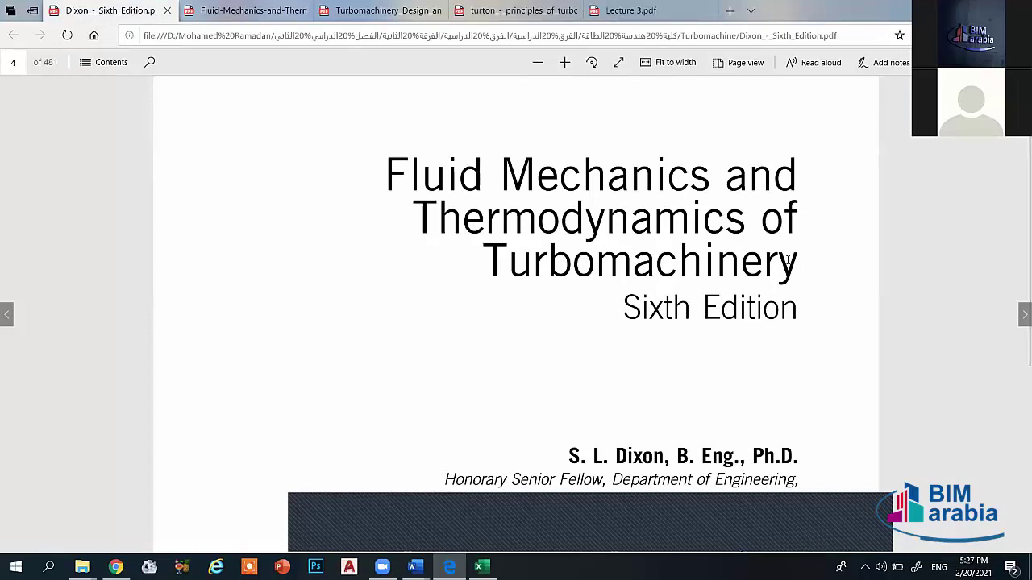
# Select the book's title text and then the Sixth Edition line
pyautogui.moveTo(778, 260); pyautogui.dragTo(450, 179)
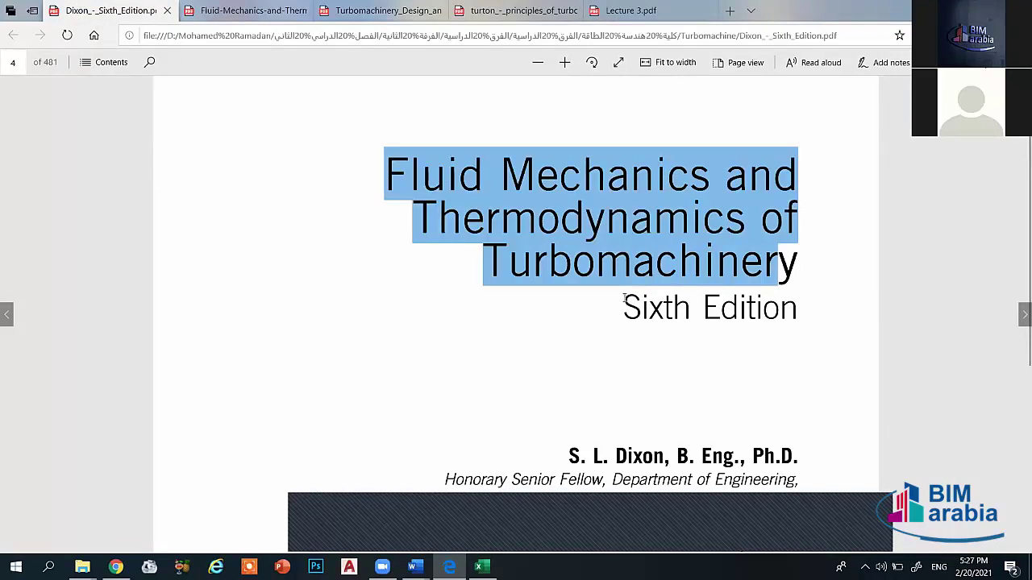
pyautogui.click(733, 238)
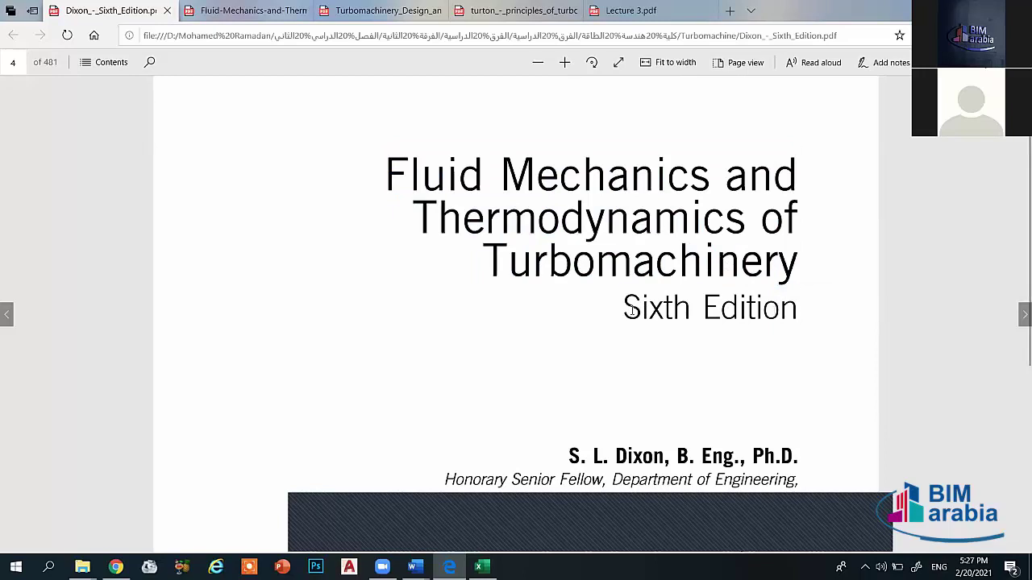
pyautogui.moveTo(632, 312)
pyautogui.mouseDown()
pyautogui.moveTo(643, 311)
pyautogui.moveTo(622, 311)
pyautogui.mouseUp()
pyautogui.doubleClick(642, 311)
pyautogui.tripleClick(642, 311)
pyautogui.tripleClick(645, 311)
pyautogui.click(723, 385)
# Select the author name lines, then scroll down to the Elsevier publisher block
pyautogui.scroll(-2, 709, 404)
pyautogui.scroll(-2, 710, 403)
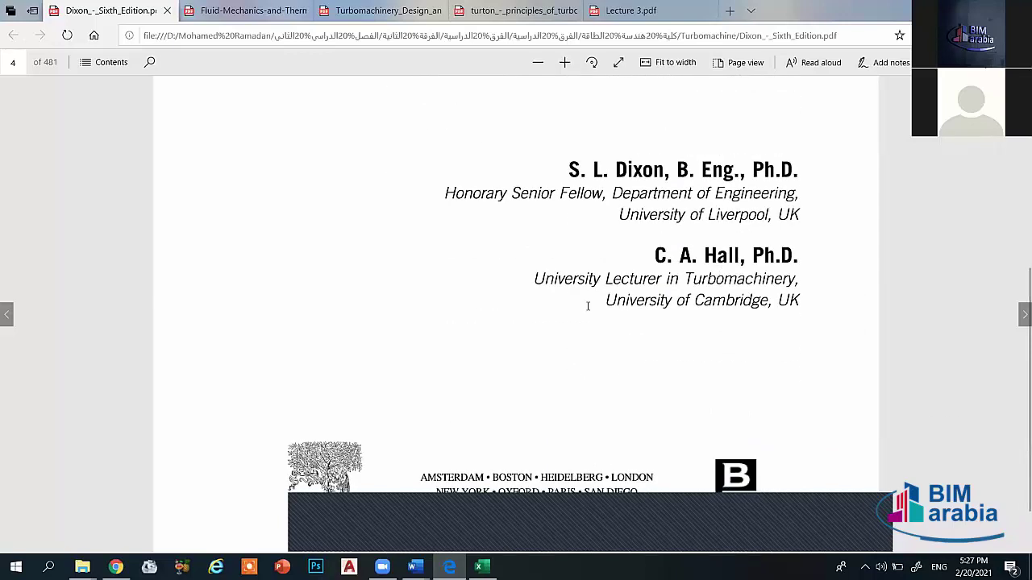
pyautogui.scroll(2, 587, 301)
pyautogui.moveTo(568, 313); pyautogui.dragTo(797, 309)
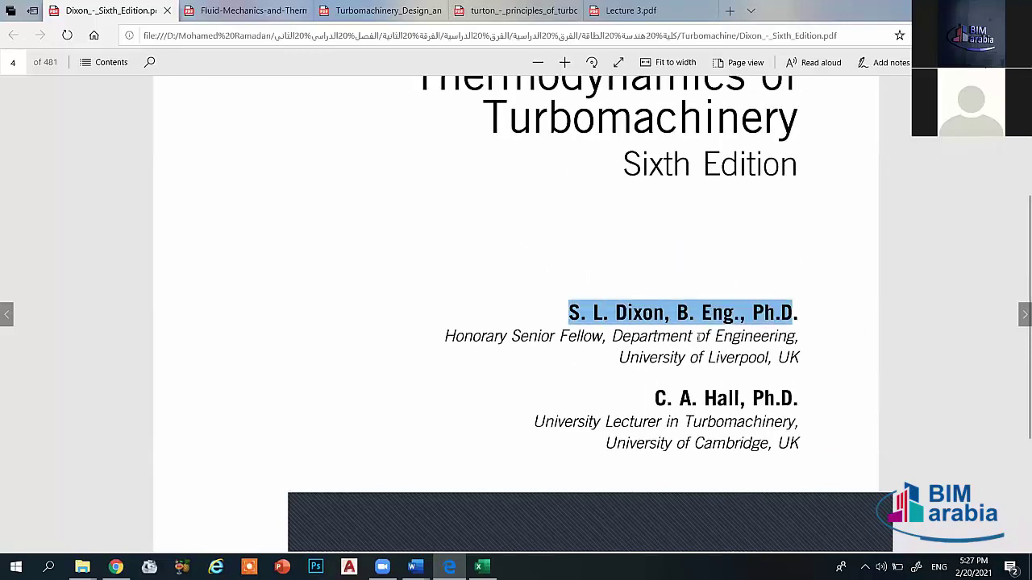
pyautogui.moveTo(666, 399); pyautogui.dragTo(798, 399)
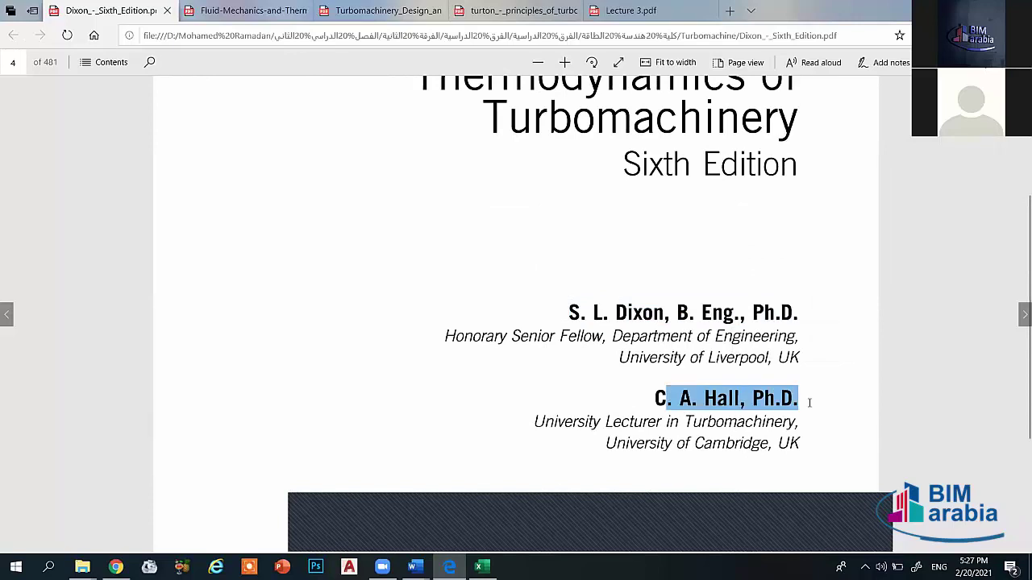
pyautogui.click(585, 411)
pyautogui.scroll(-1, 587, 409)
pyautogui.scroll(-1, 587, 409)
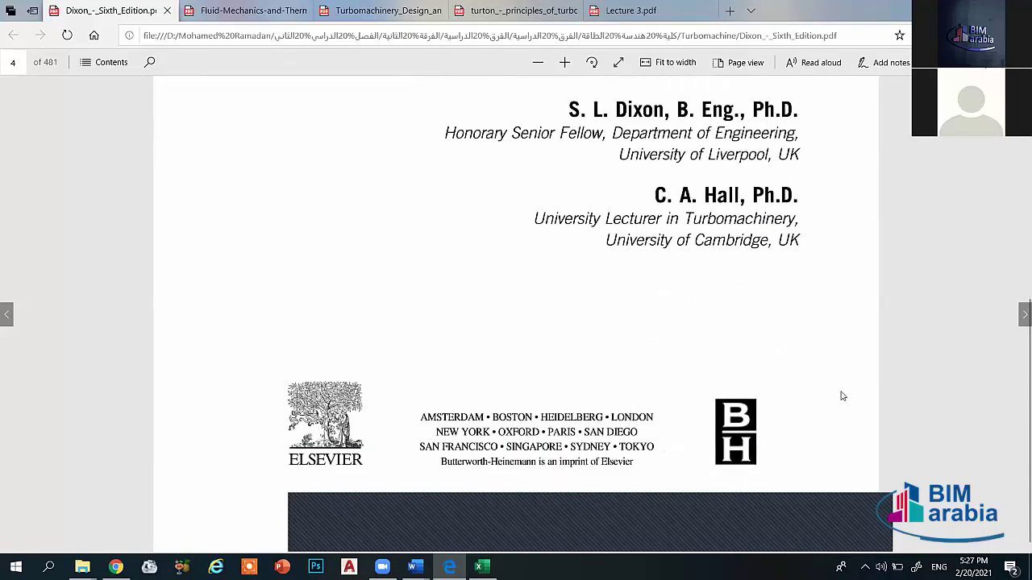
# Advance to the Dixon copyright page and zoom in until it fills the width
pyautogui.click(1018, 311)
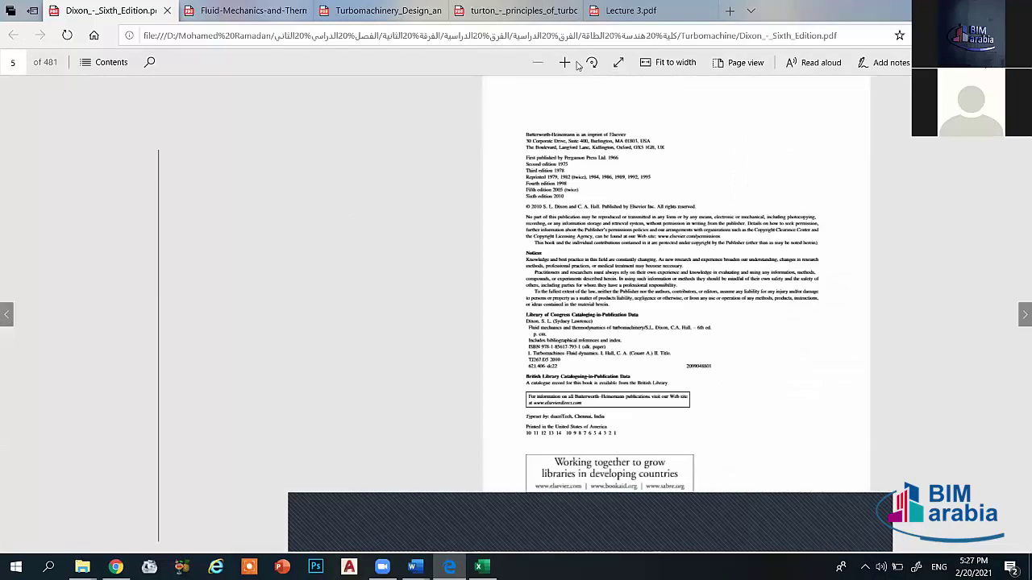
pyautogui.click(564, 65)
pyautogui.click(564, 64)
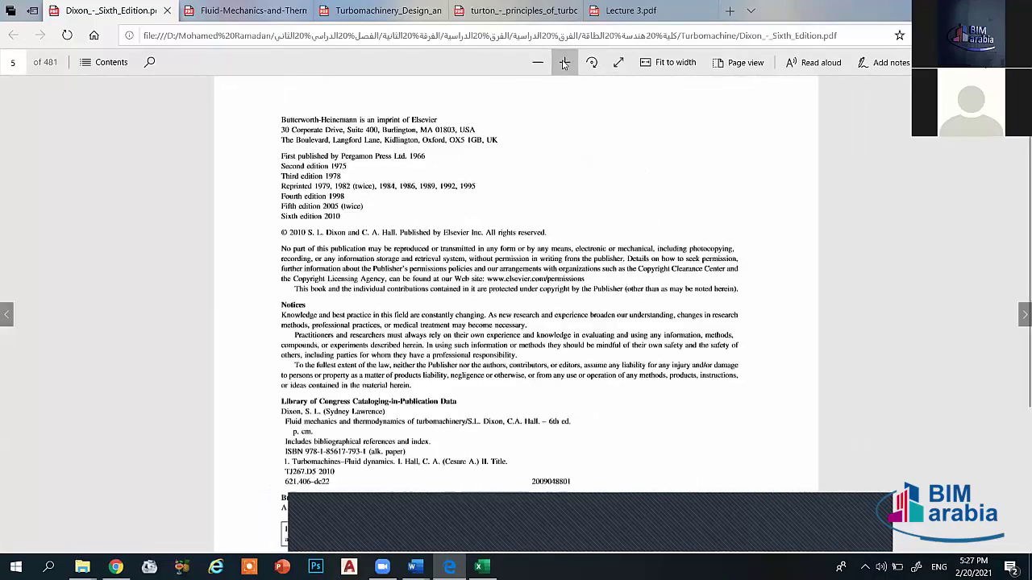
pyautogui.click(564, 64)
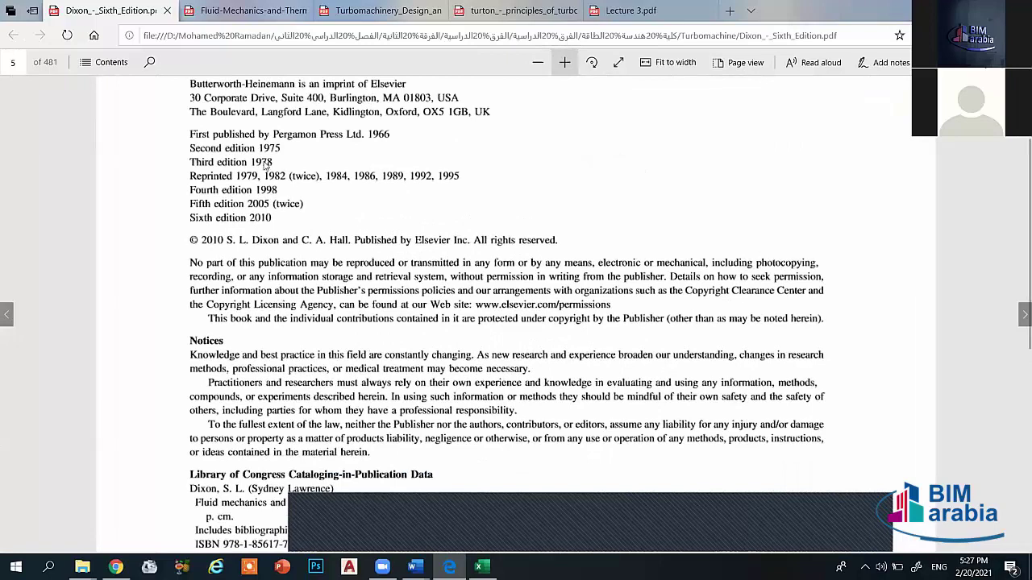
pyautogui.scroll(1, 266, 173)
pyautogui.scroll(1, 267, 174)
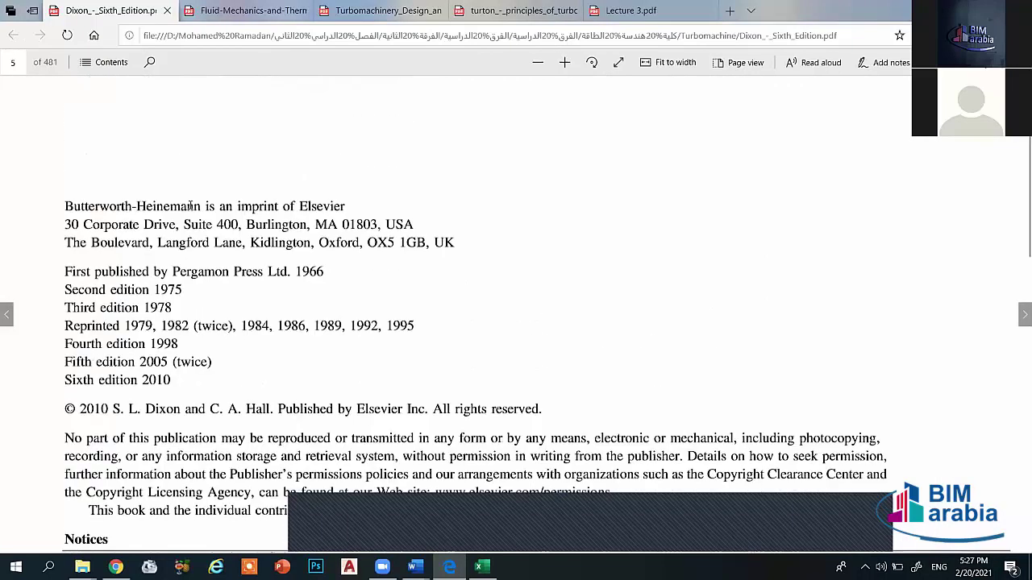
pyautogui.scroll(-1, 194, 165)
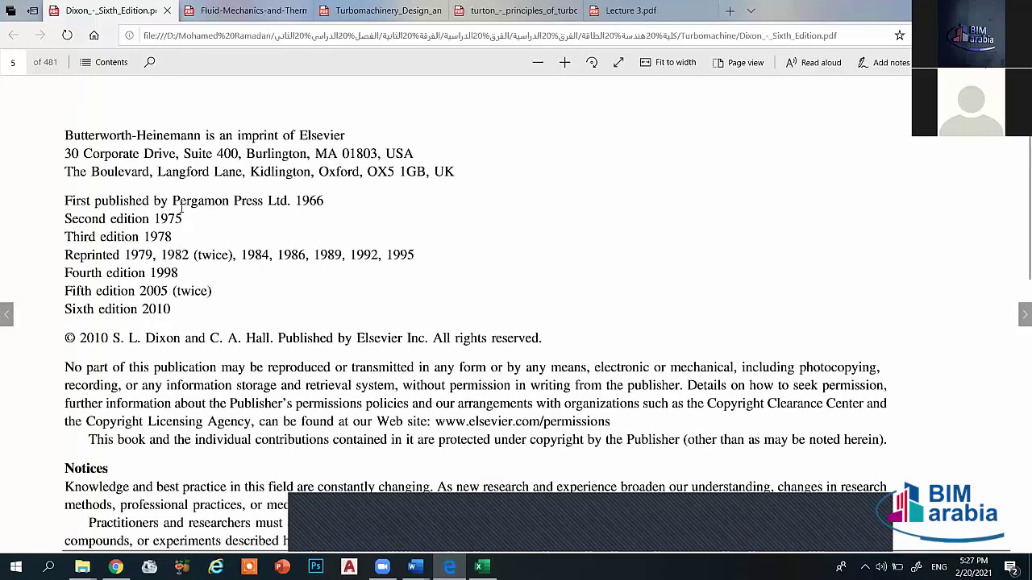
# Highlight, then clear, the 1966 publication year, Sixth edition line, 2010 copyright year and author names
pyautogui.moveTo(297, 201); pyautogui.dragTo(327, 202)
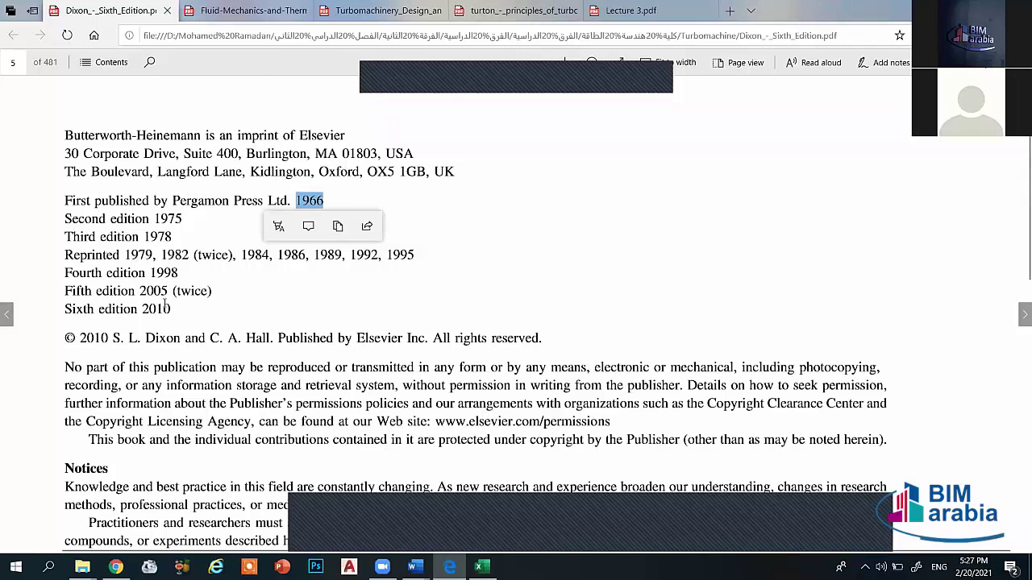
pyautogui.moveTo(65, 310); pyautogui.dragTo(87, 310)
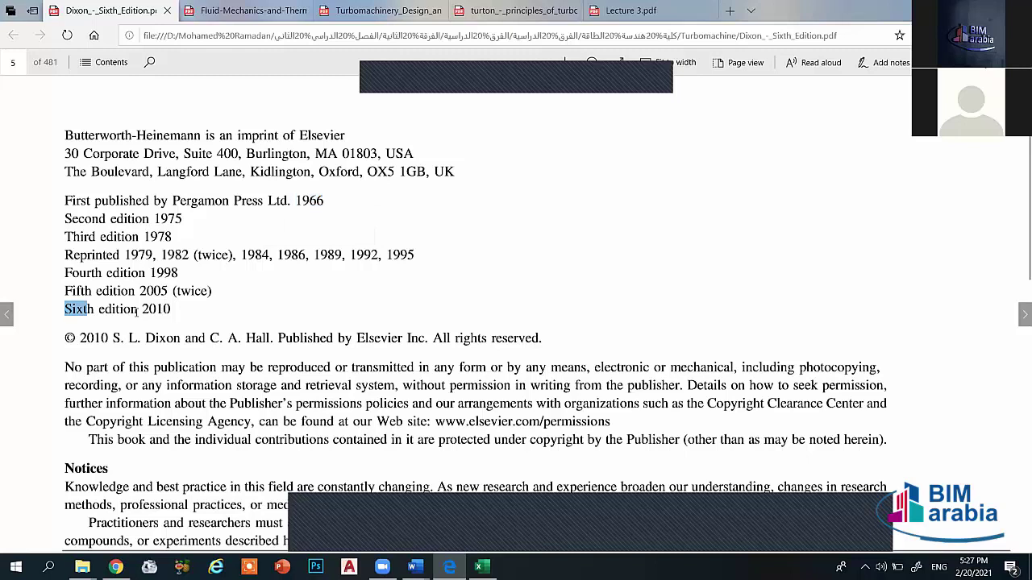
pyautogui.moveTo(150, 308); pyautogui.dragTo(150, 309)
pyautogui.click(153, 308)
pyautogui.doubleClick(101, 342)
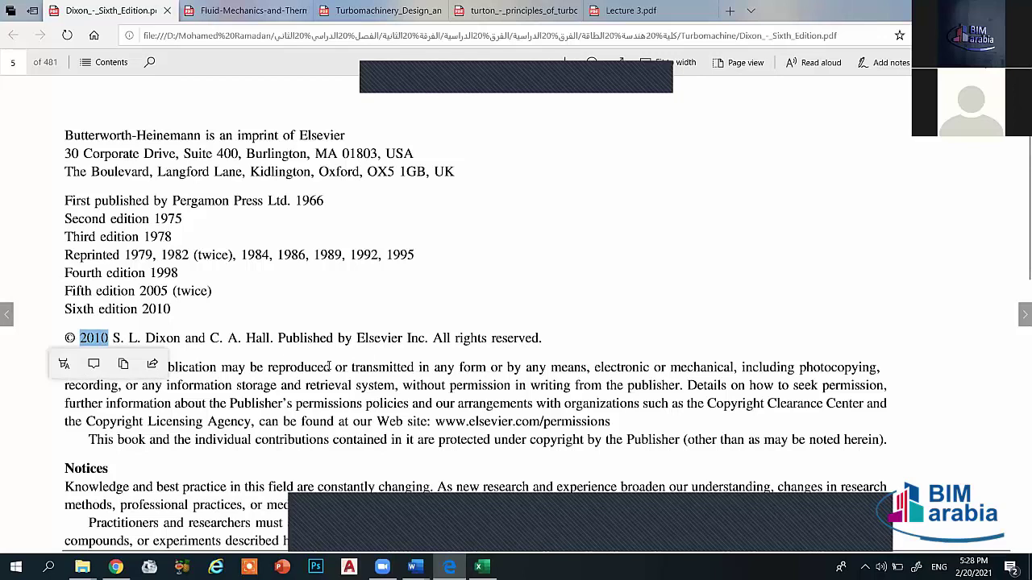
pyautogui.moveTo(279, 339); pyautogui.dragTo(434, 339)
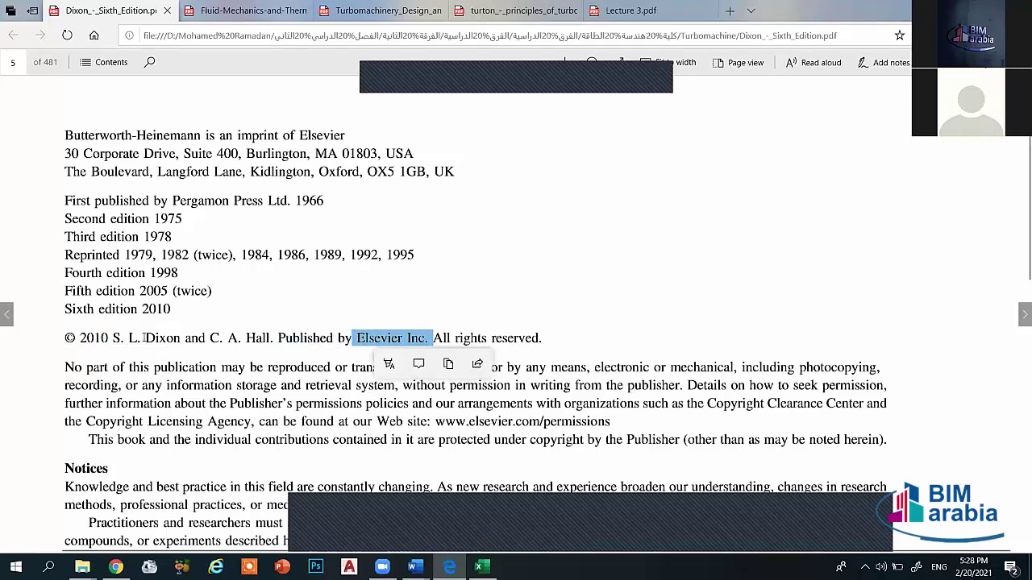
pyautogui.moveTo(143, 339); pyautogui.dragTo(271, 339)
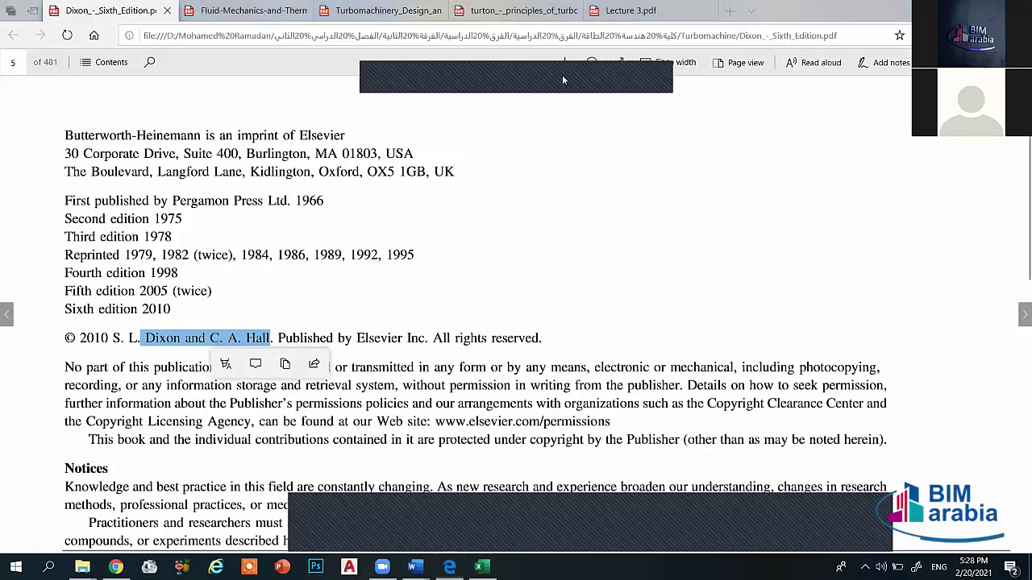
pyautogui.click(183, 333)
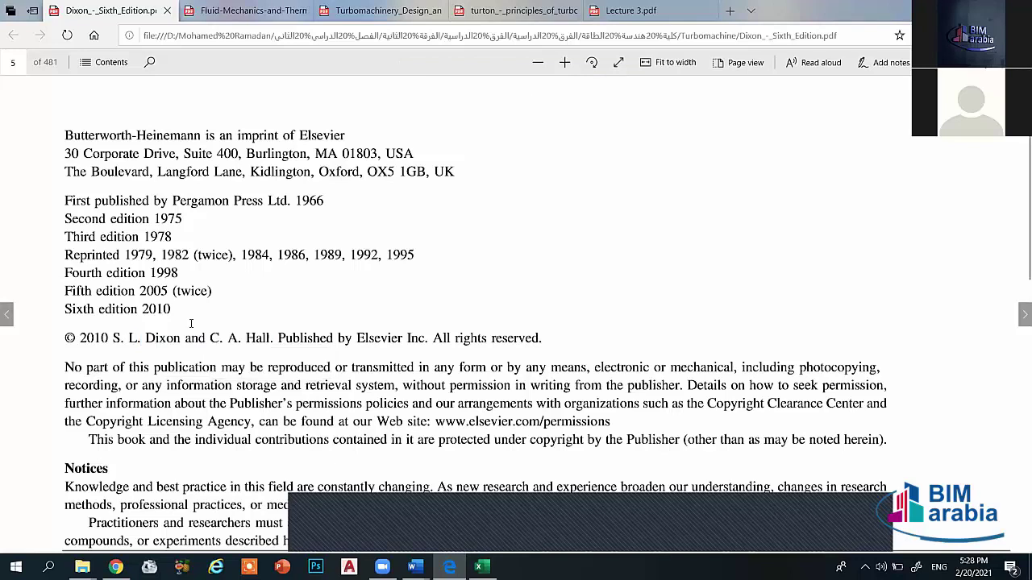
# Highlight the 'Printed in the United States of America' line, then switch to the Fluid Mechanics PDF
pyautogui.scroll(-1, 195, 318)
pyautogui.scroll(-1, 194, 318)
pyautogui.scroll(-4, 193, 316)
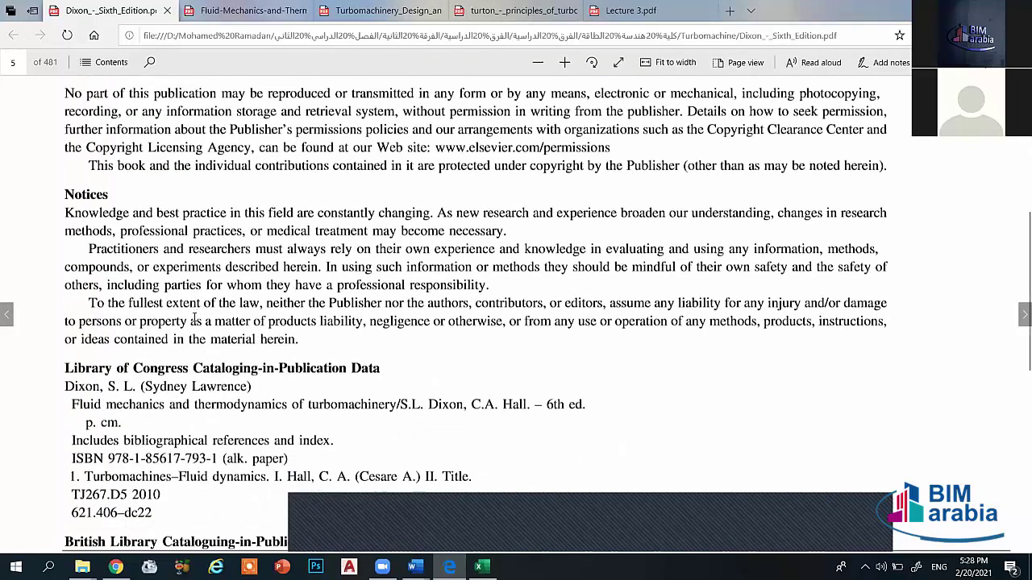
pyautogui.scroll(-1, 90, 198)
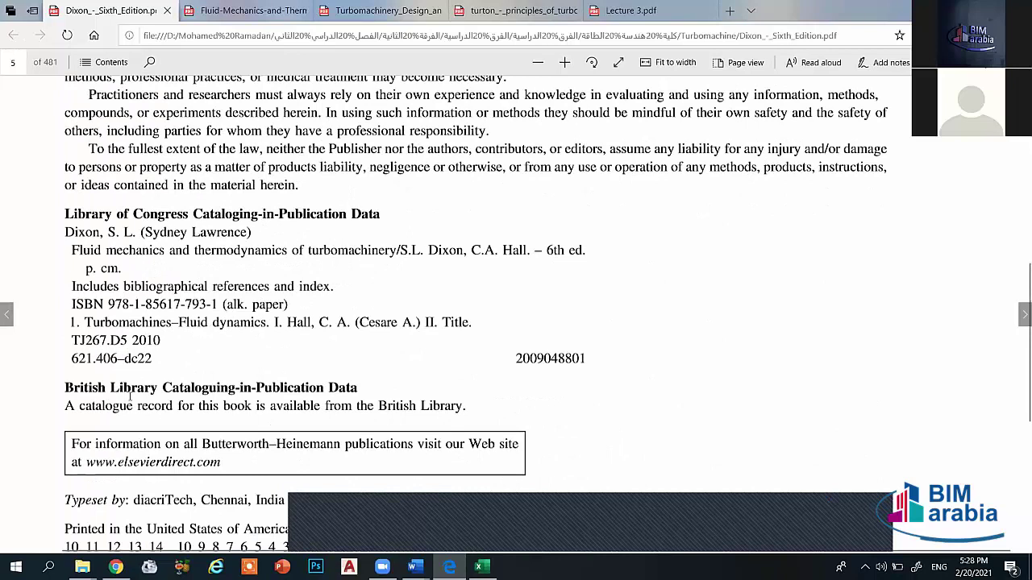
pyautogui.scroll(-1, 80, 342)
pyautogui.scroll(-1, 81, 343)
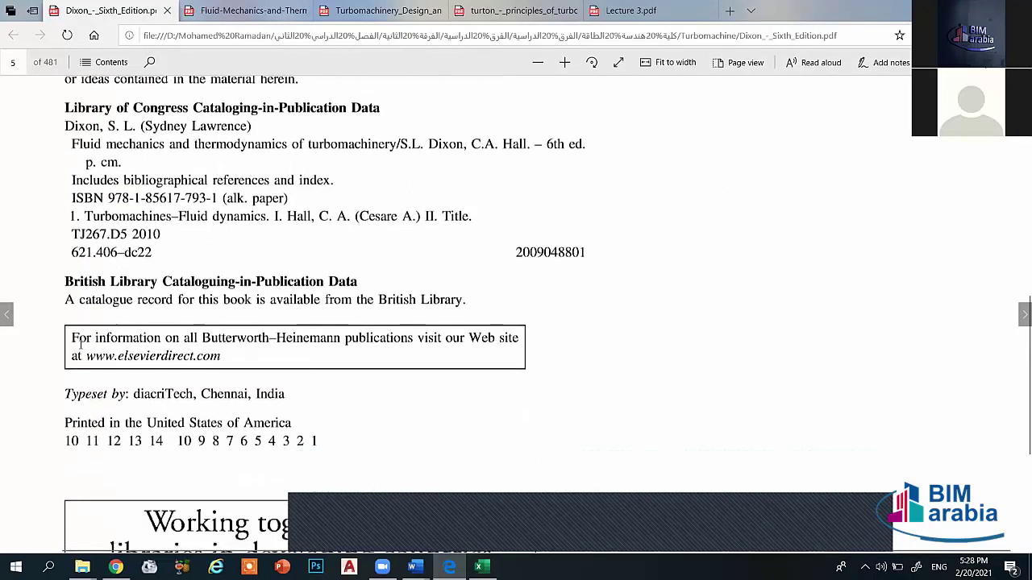
pyautogui.scroll(-1, 81, 343)
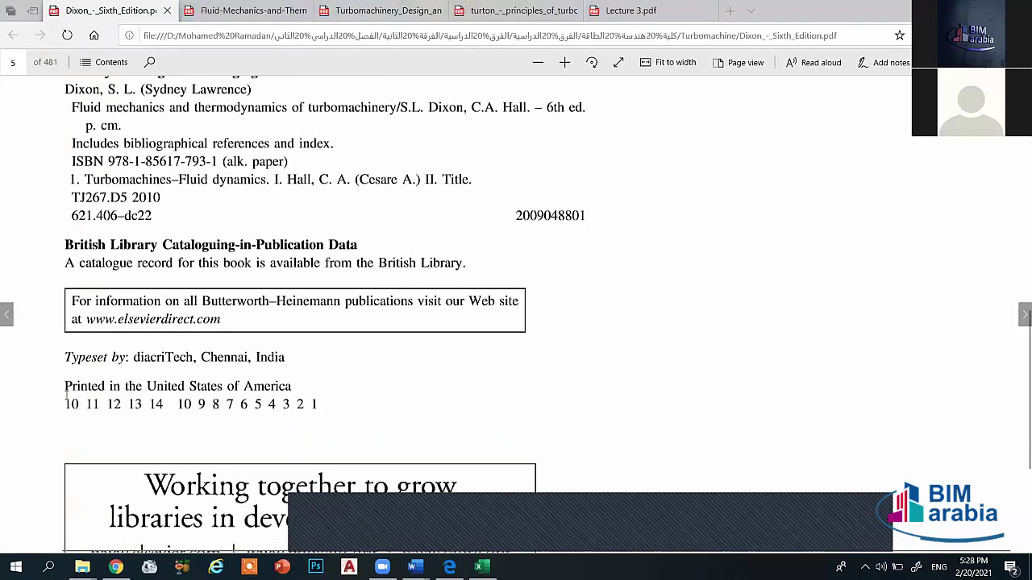
pyautogui.moveTo(66, 386); pyautogui.dragTo(297, 389)
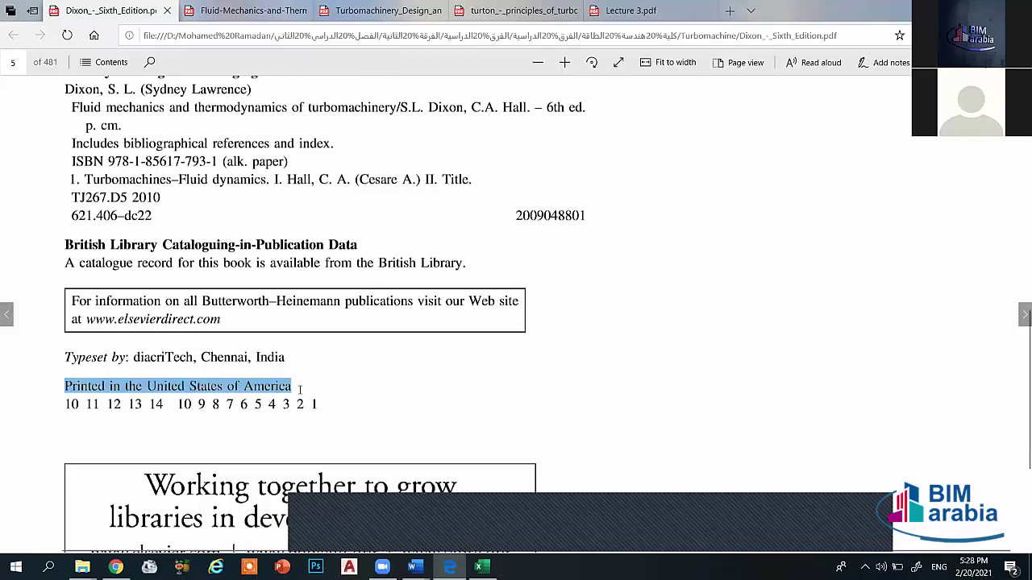
pyautogui.scroll(-5, 300, 363)
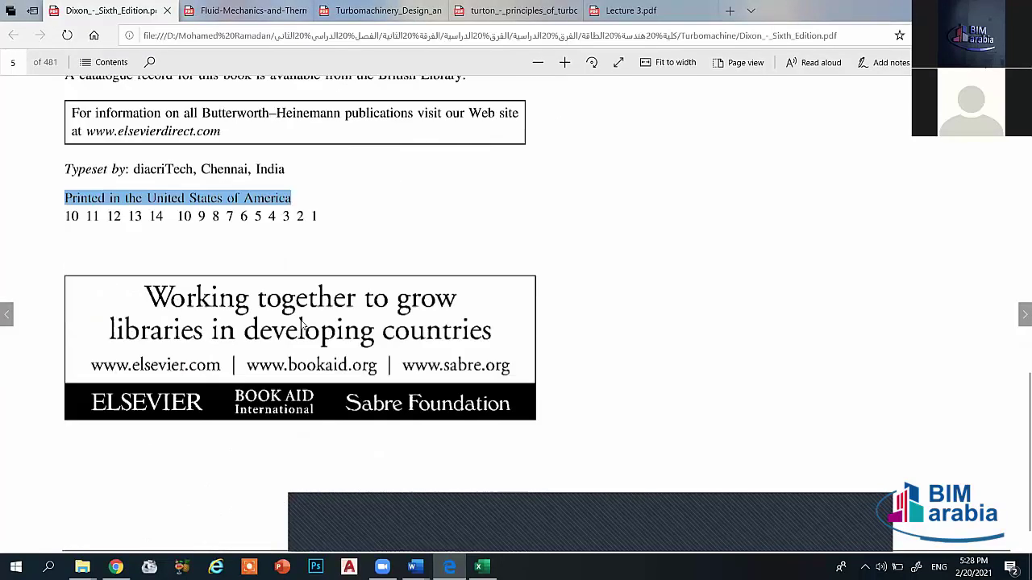
pyautogui.click(371, 231)
pyautogui.scroll(1, 639, 301)
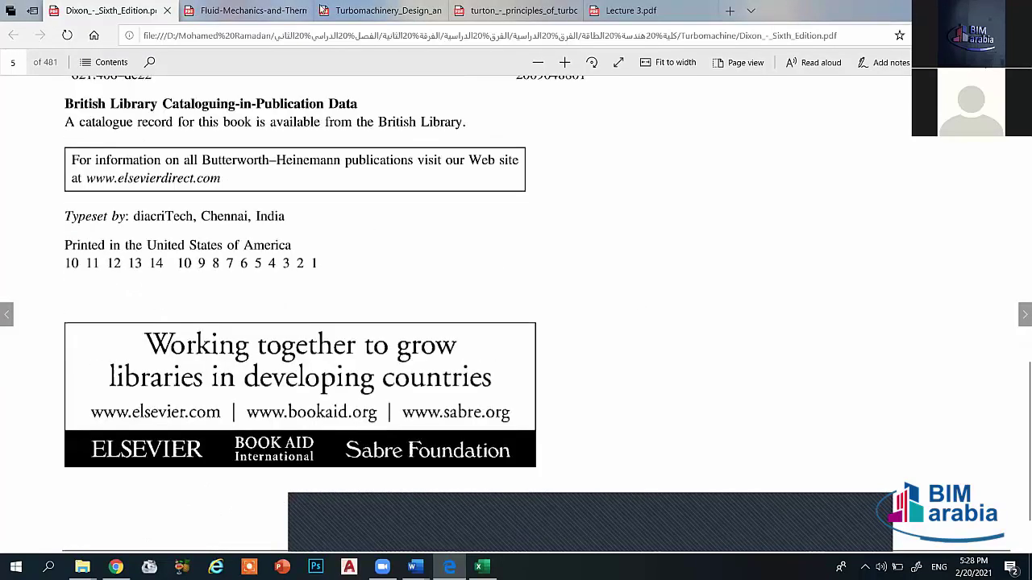
pyautogui.scroll(3, 470, 255)
pyautogui.scroll(4, 470, 256)
pyautogui.hotkey('ctrl', 'Tab')
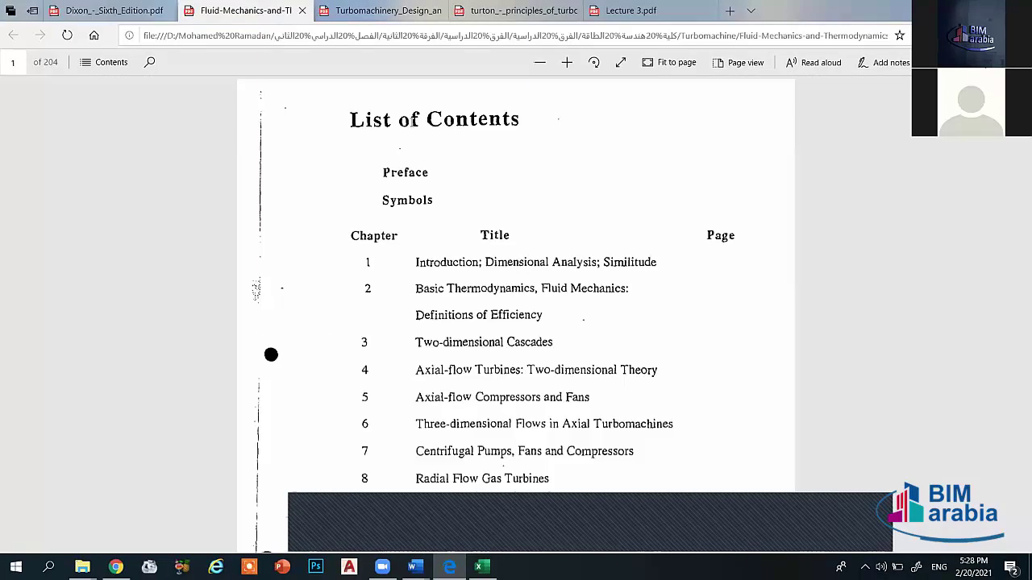
# Highlight the List of Contents heading, then scroll through the Fluid Mechanics preface
pyautogui.moveTo(354, 119); pyautogui.dragTo(523, 118)
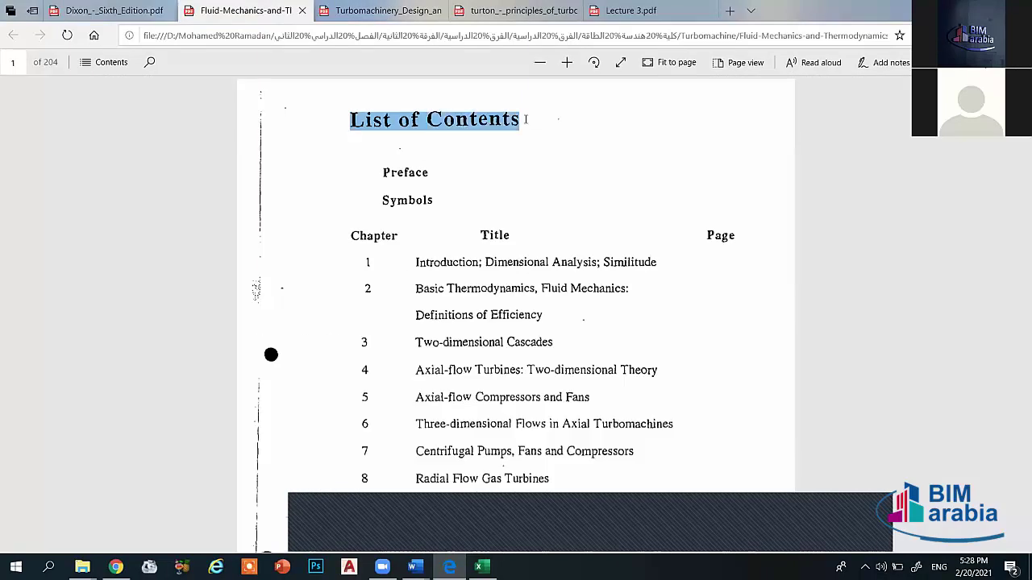
pyautogui.click(396, 142)
pyautogui.scroll(-3, 488, 208)
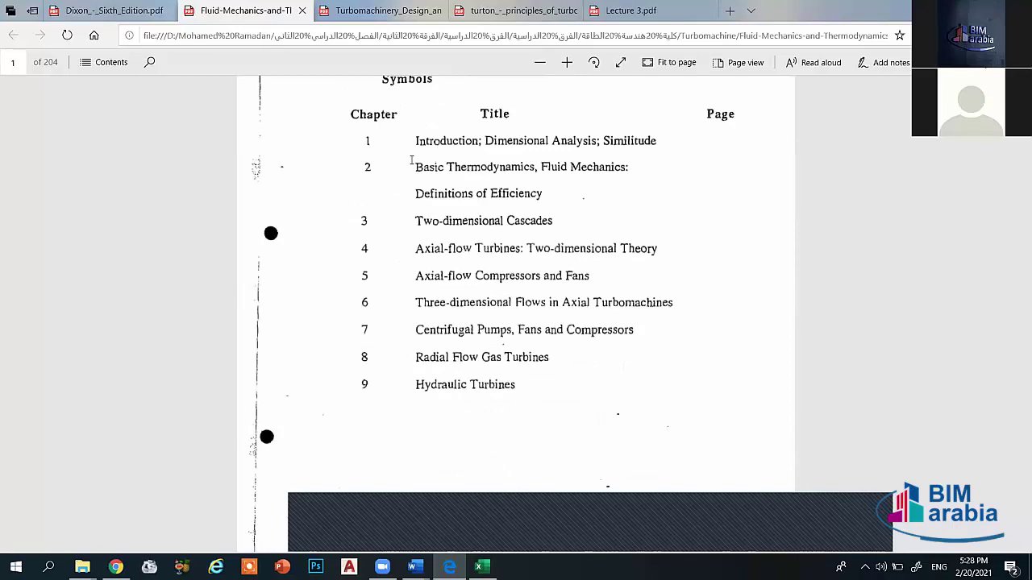
pyautogui.scroll(3, 492, 266)
pyautogui.scroll(-3, 528, 252)
pyautogui.scroll(-5, 530, 254)
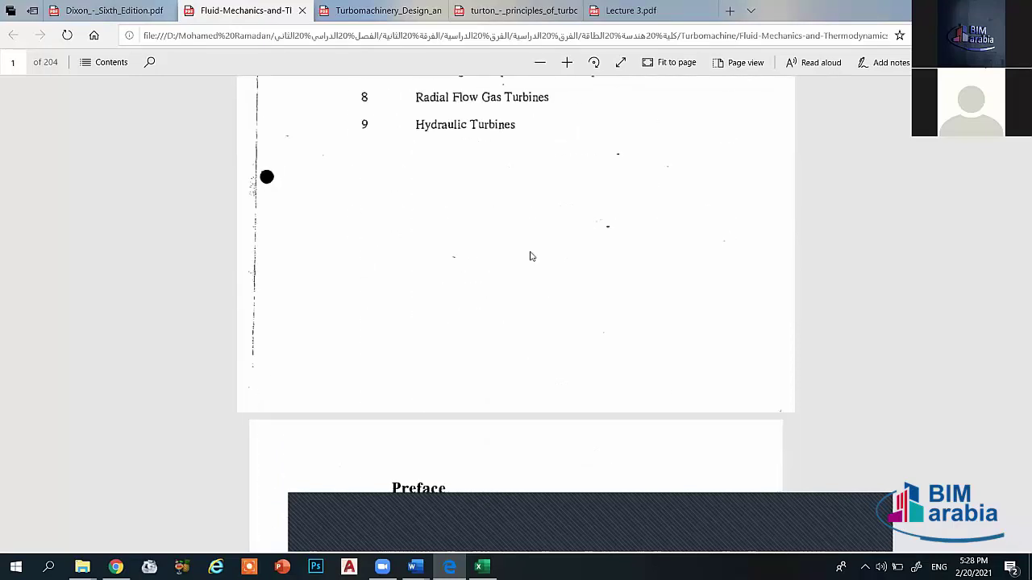
pyautogui.scroll(4, 535, 251)
pyautogui.scroll(-5, 536, 137)
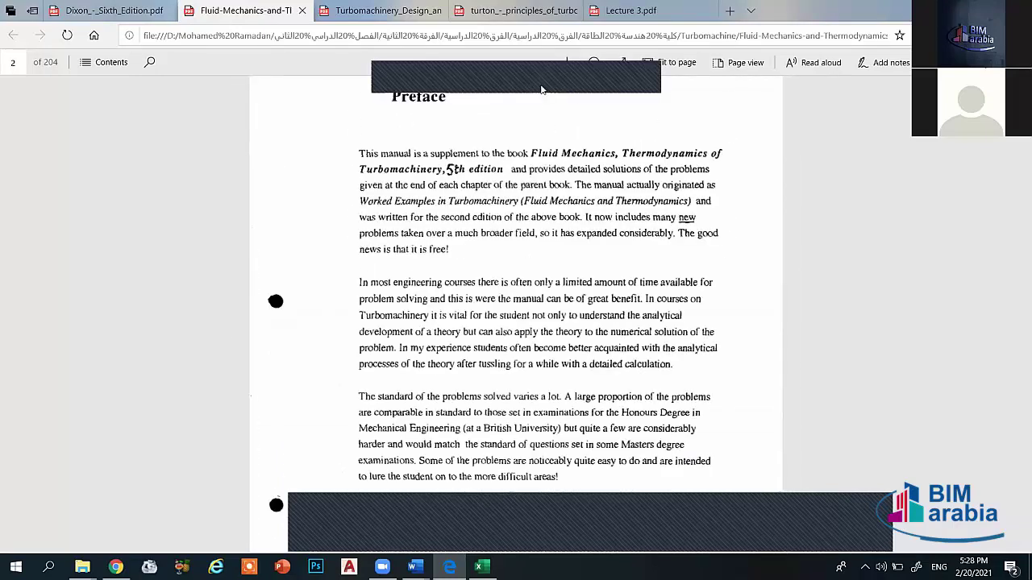
pyautogui.scroll(-5, 531, 188)
pyautogui.scroll(-2, 530, 188)
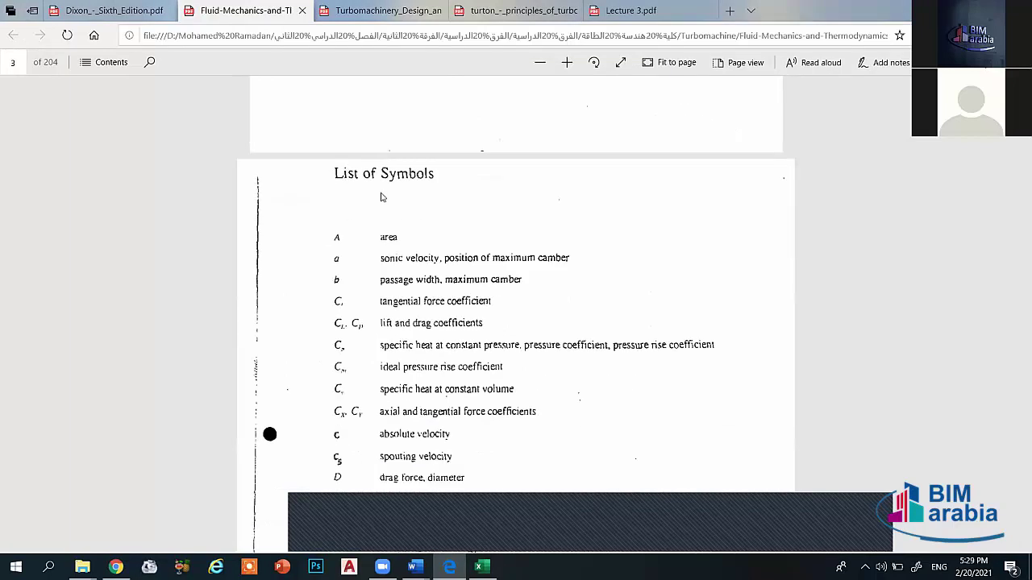
# Page through the List of Symbols to Subscripts, then open the Turbomachinery Design and Theory PDF
pyautogui.scroll(-2, 387, 198)
pyautogui.scroll(-3, 387, 197)
pyautogui.scroll(-4, 391, 194)
pyautogui.scroll(-6, 392, 194)
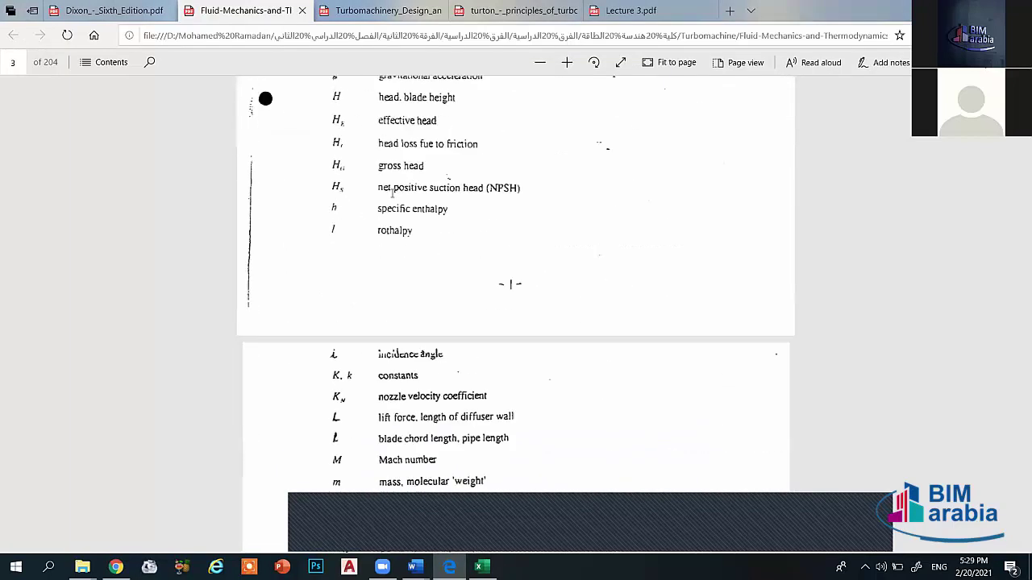
pyautogui.scroll(-6, 391, 194)
pyautogui.scroll(-6, 392, 194)
pyautogui.scroll(-6, 392, 194)
pyautogui.scroll(-5, 393, 194)
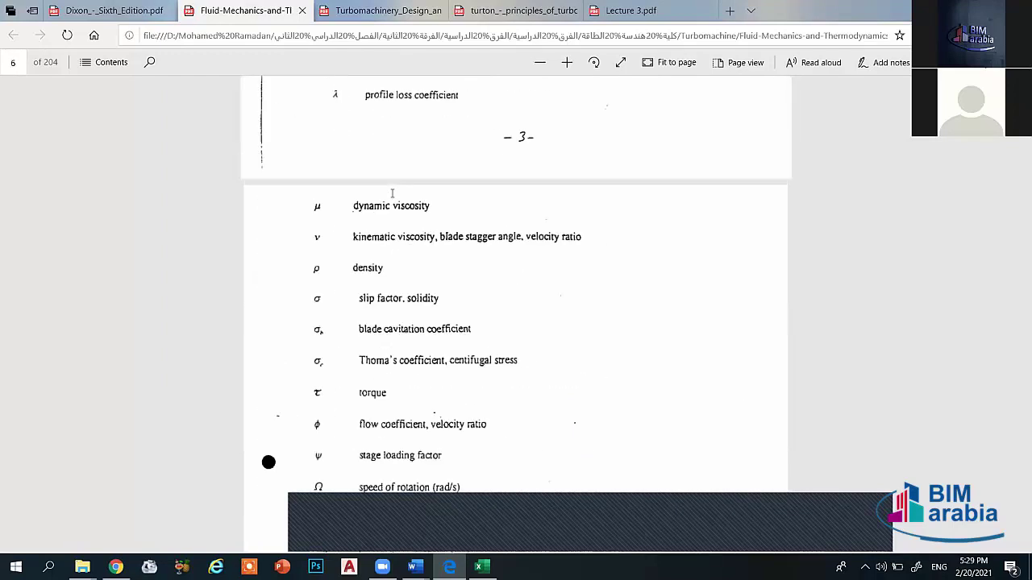
pyautogui.scroll(-1, 393, 193)
pyautogui.scroll(-5, 393, 193)
pyautogui.scroll(-3, 393, 194)
pyautogui.scroll(-1, 352, 75)
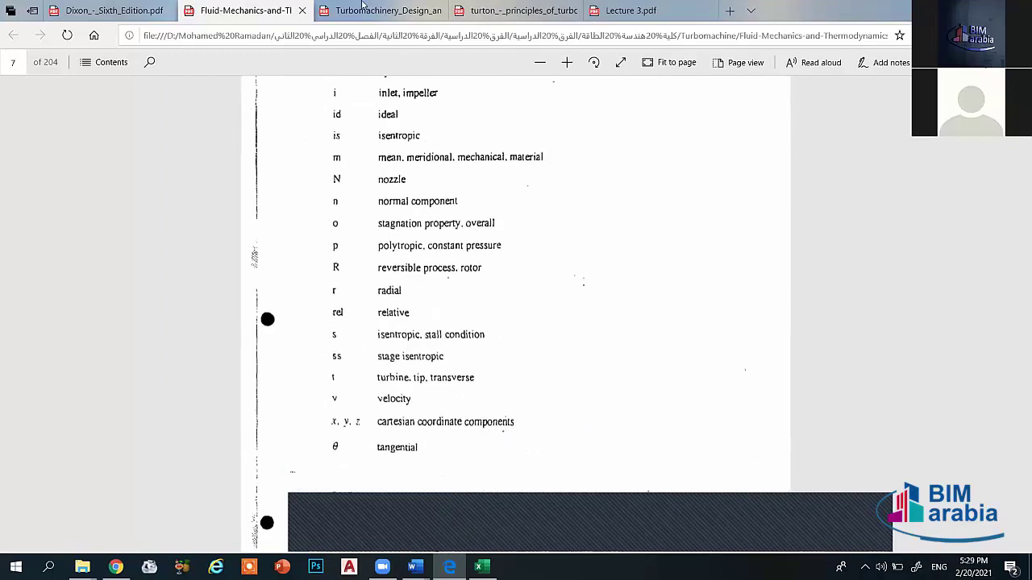
pyautogui.scroll(5, 353, 75)
pyautogui.click(379, 11)
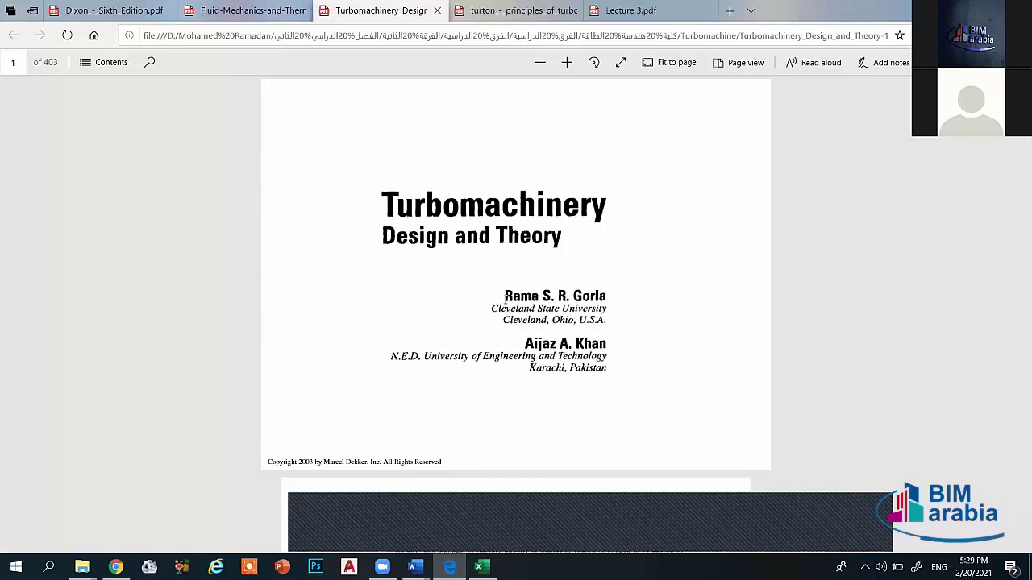
# Highlight and clear title-page text and the 2003 copyright footer, then scroll to page 2
pyautogui.tripleClick(607, 379)
pyautogui.click(615, 368)
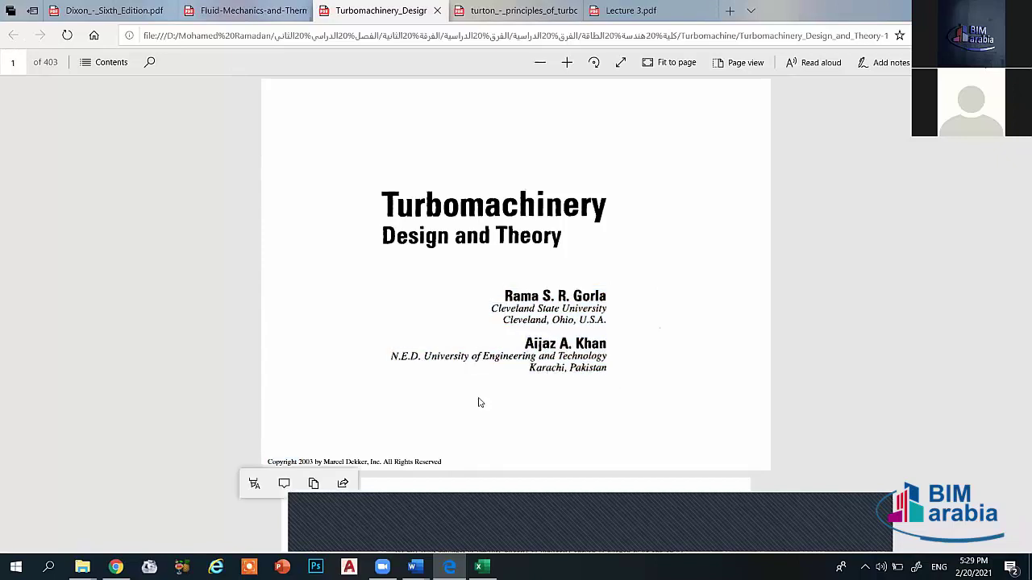
pyautogui.doubleClick(306, 463)
pyautogui.click(313, 462)
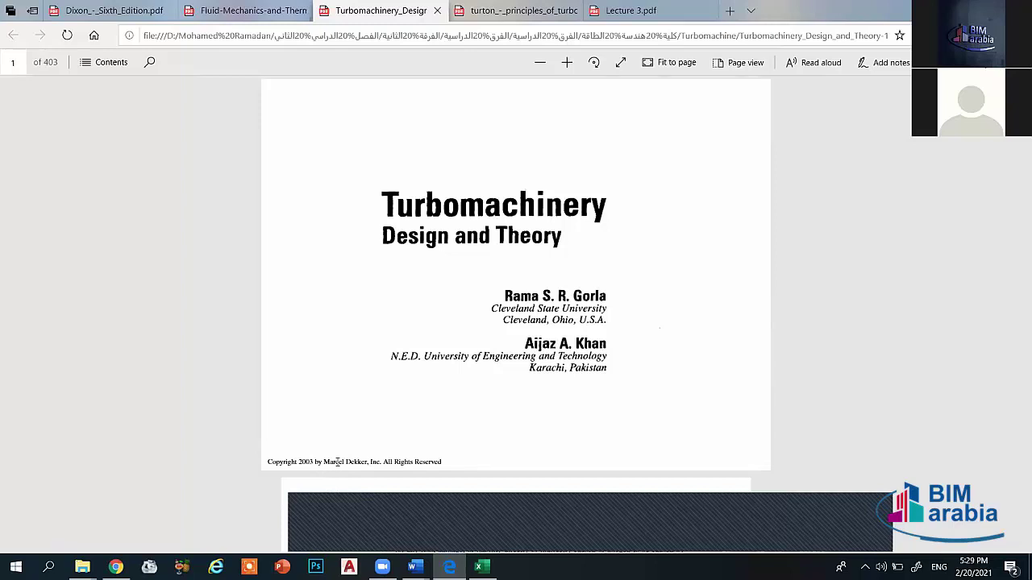
pyautogui.moveTo(337, 462); pyautogui.dragTo(441, 464)
pyautogui.click(511, 413)
pyautogui.scroll(-1, 516, 407)
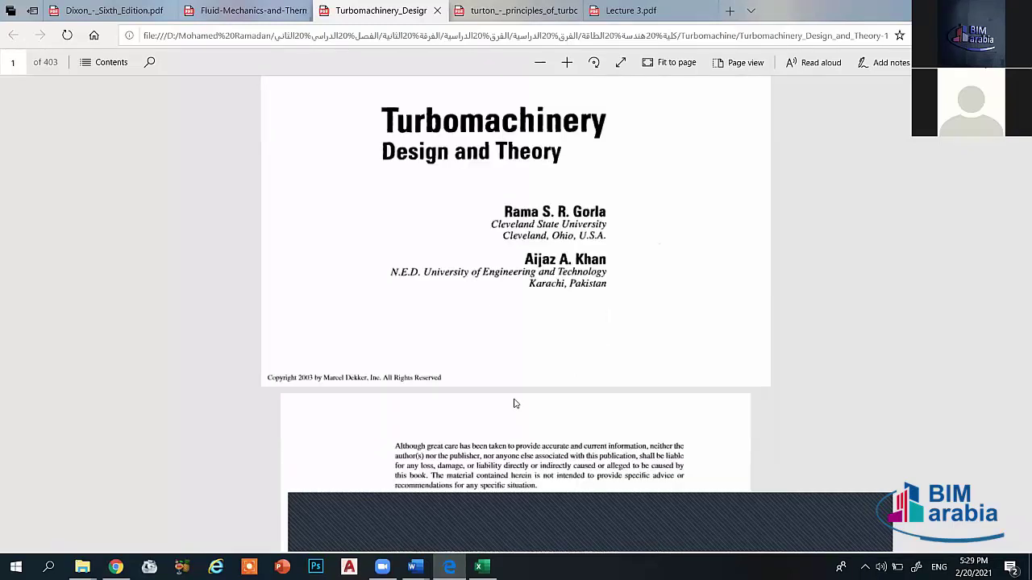
pyautogui.scroll(-2, 484, 322)
pyautogui.scroll(-2, 398, 94)
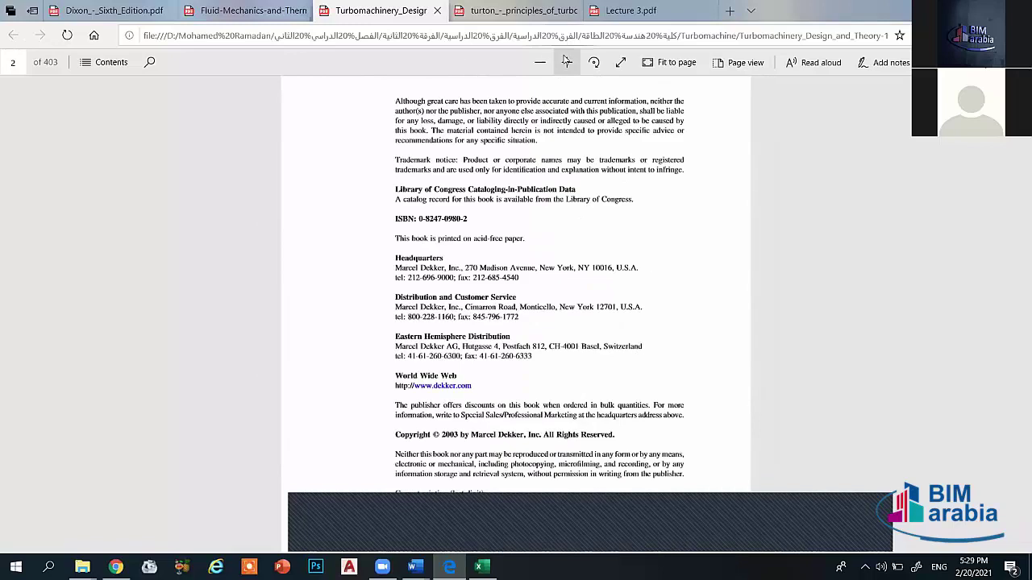
# Zoom in three times and highlight the publisher's name and the 2003 copyright text
pyautogui.click(567, 62)
pyautogui.click(566, 62)
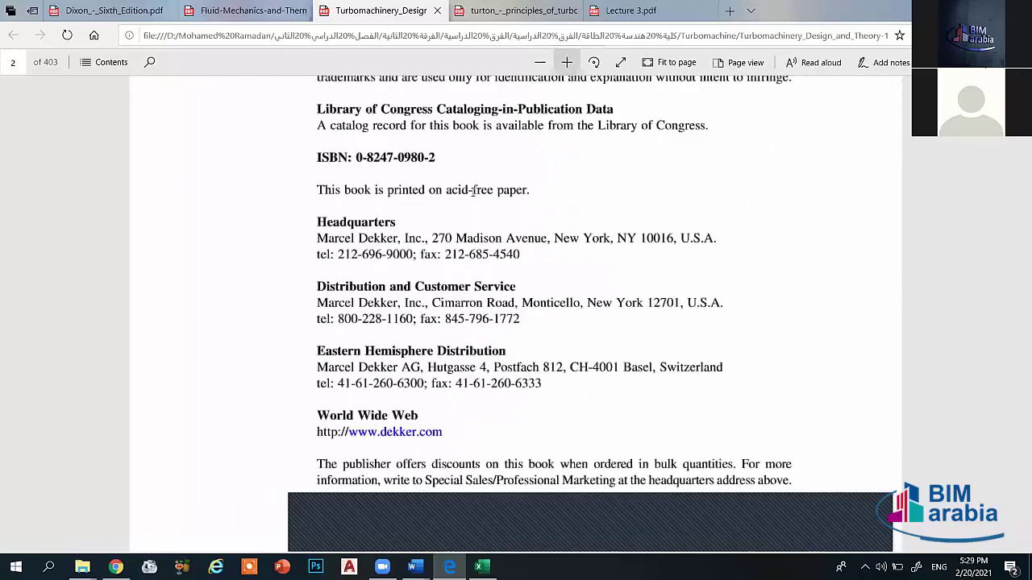
pyautogui.click(567, 62)
pyautogui.scroll(-2, 348, 307)
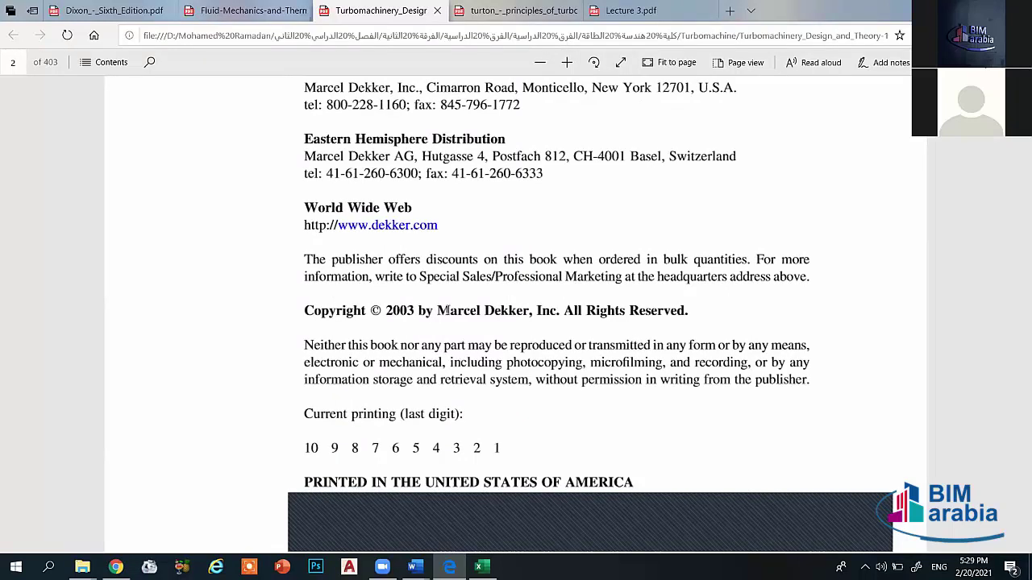
pyautogui.doubleClick(445, 312)
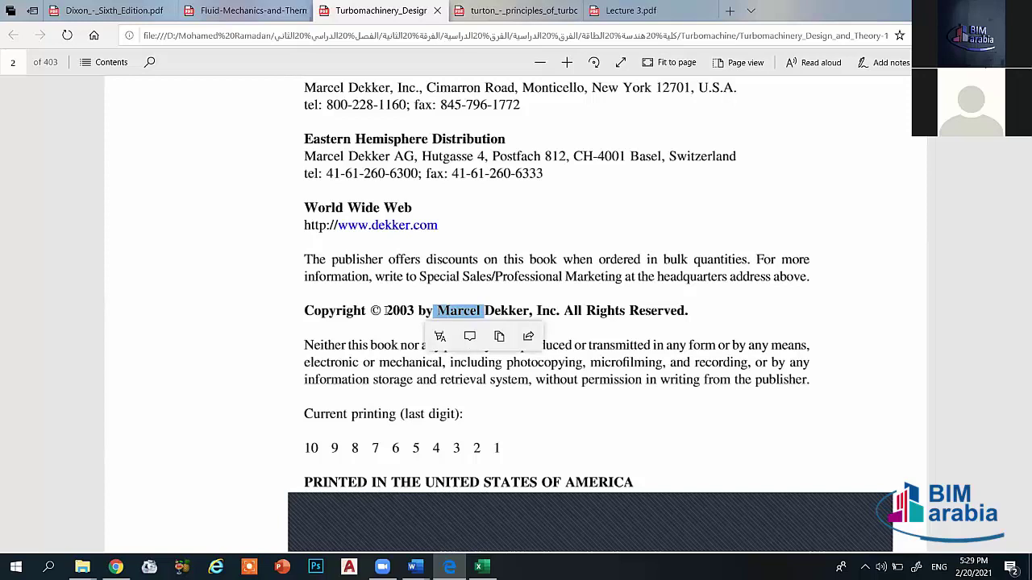
pyautogui.moveTo(385, 312); pyautogui.dragTo(416, 312)
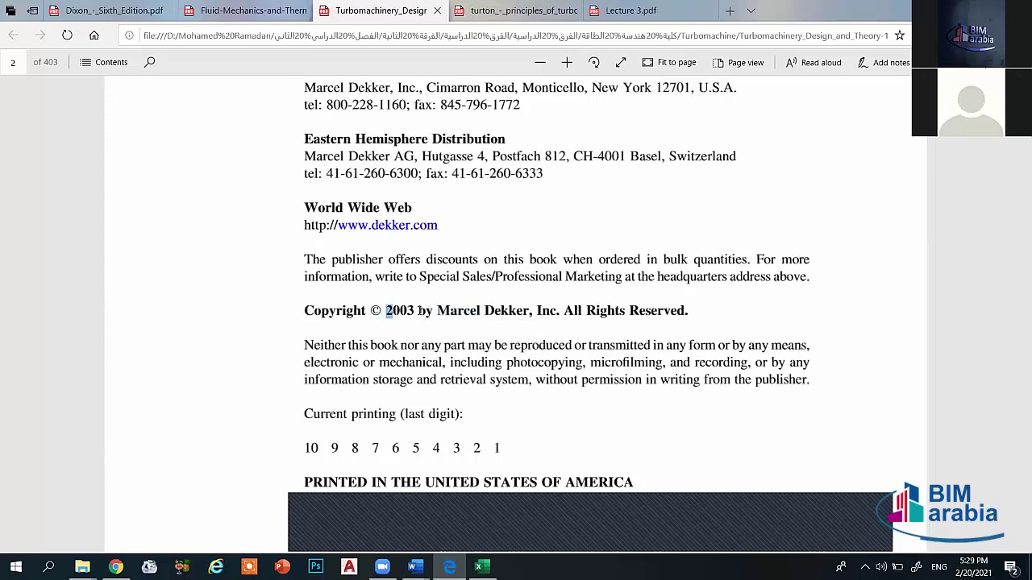
pyautogui.click(445, 313)
pyautogui.scroll(-3, 449, 436)
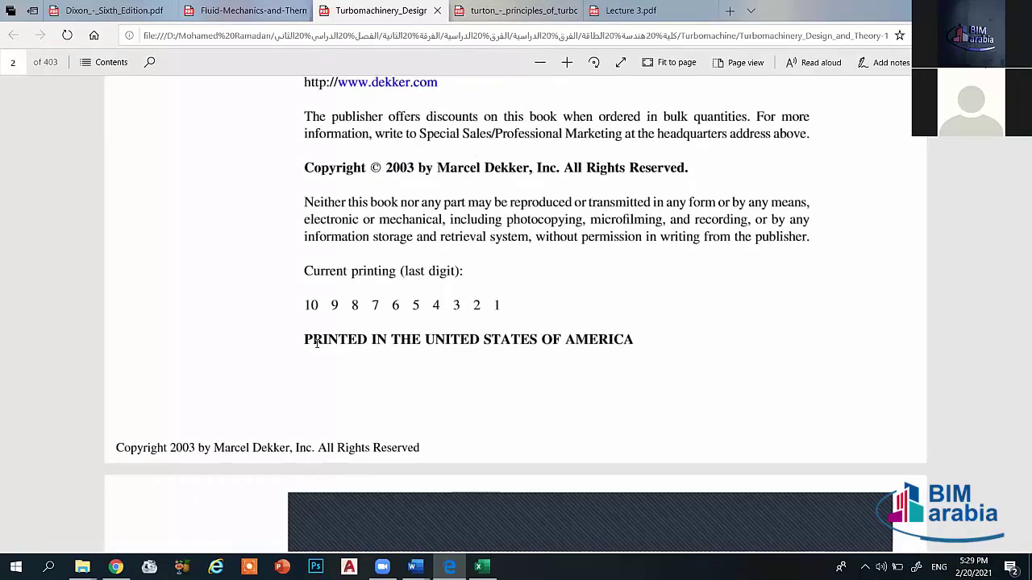
pyautogui.moveTo(304, 339); pyautogui.dragTo(634, 340)
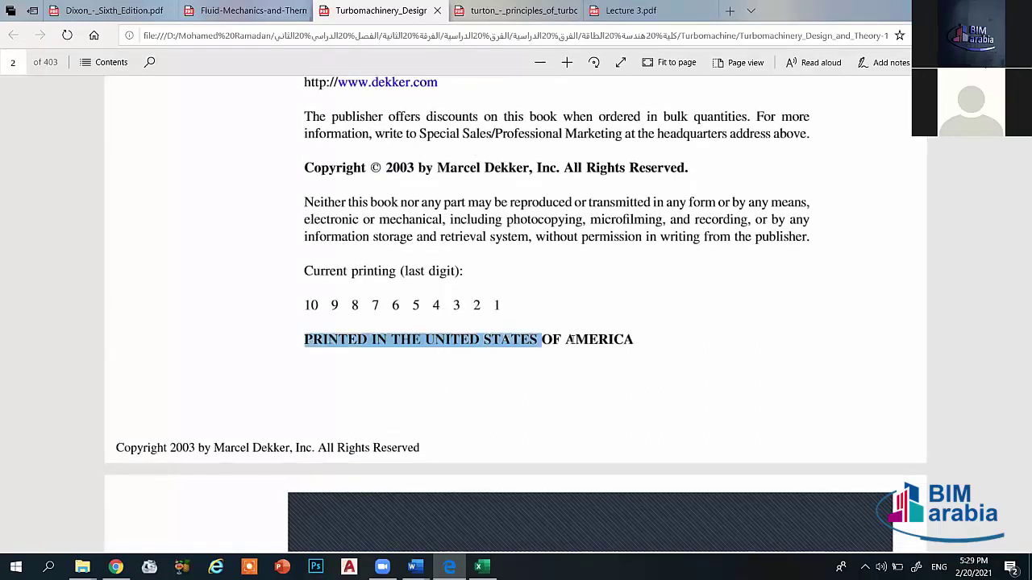
# Scroll back up and highlight the Library of Congress cataloging text and heading
pyautogui.scroll(1, 526, 403)
pyautogui.scroll(1, 526, 403)
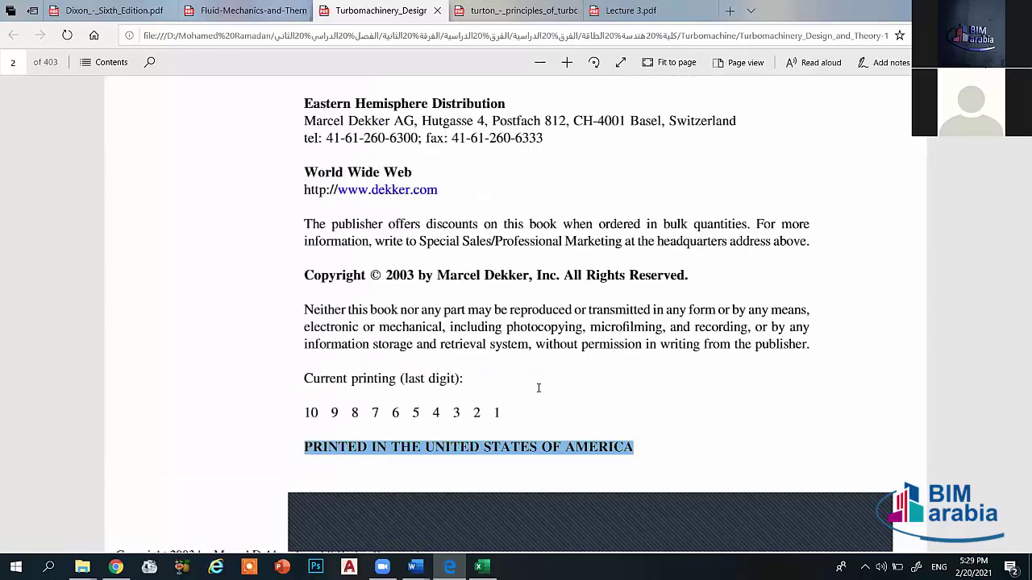
pyautogui.scroll(2, 494, 322)
pyautogui.scroll(3, 494, 319)
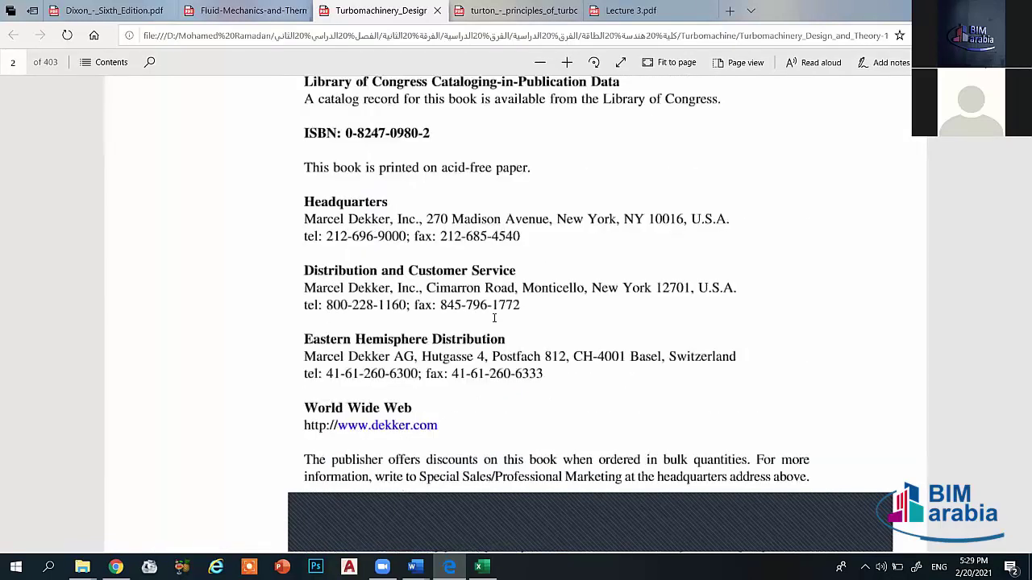
pyautogui.scroll(3, 494, 319)
pyautogui.scroll(1, 494, 318)
pyautogui.scroll(1, 610, 430)
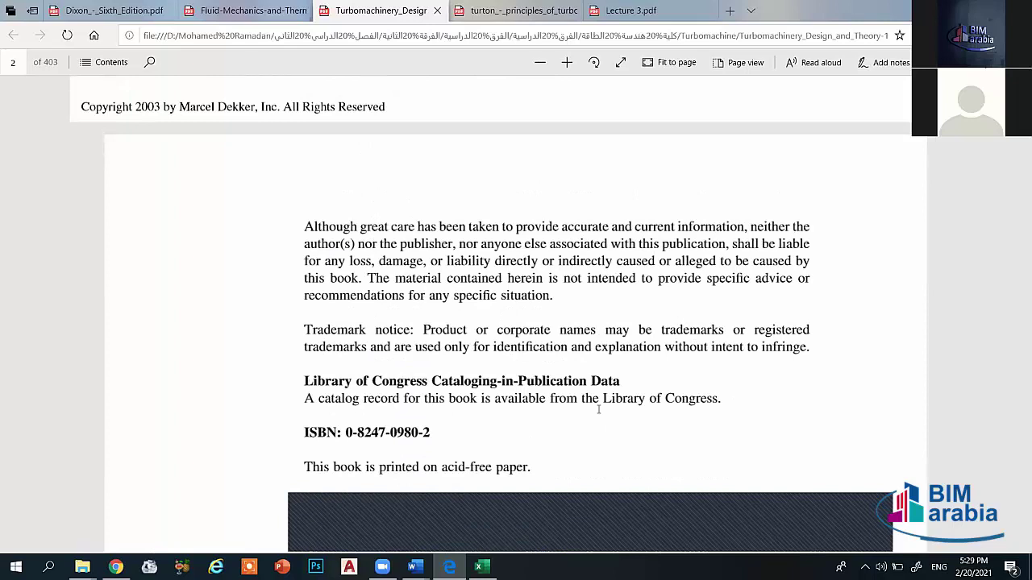
pyautogui.moveTo(303, 379); pyautogui.dragTo(619, 381)
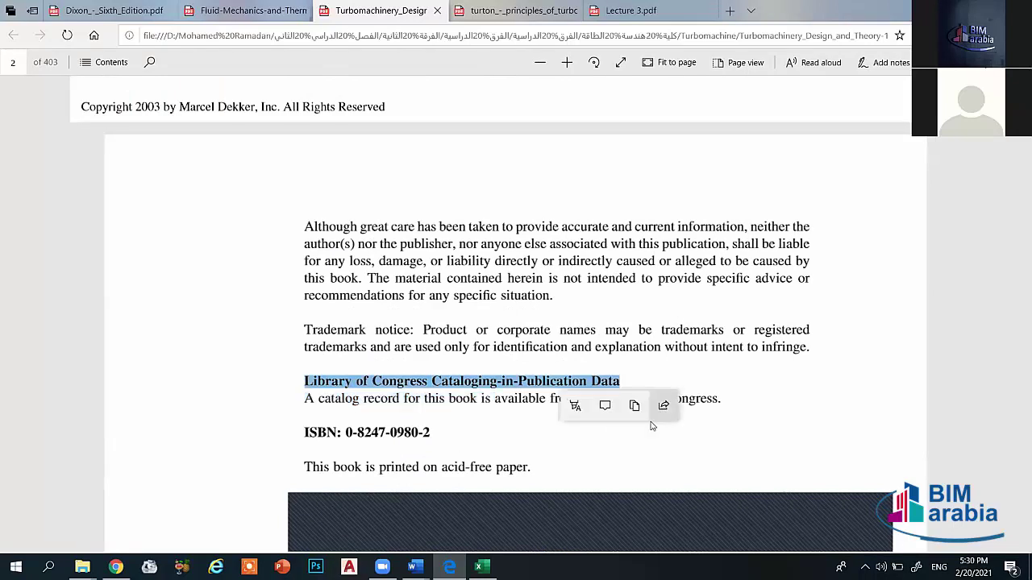
pyautogui.click(464, 457)
# Look over the book-series pages, then switch to the Principles of Turbomachinery PDF
pyautogui.scroll(-4, 507, 416)
pyautogui.scroll(-4, 507, 416)
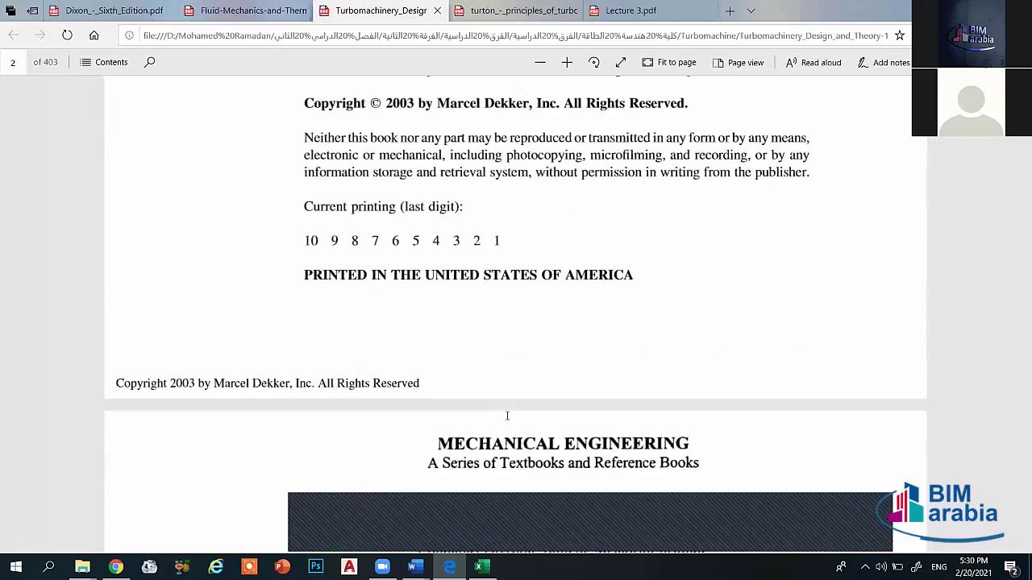
pyautogui.scroll(-3, 507, 416)
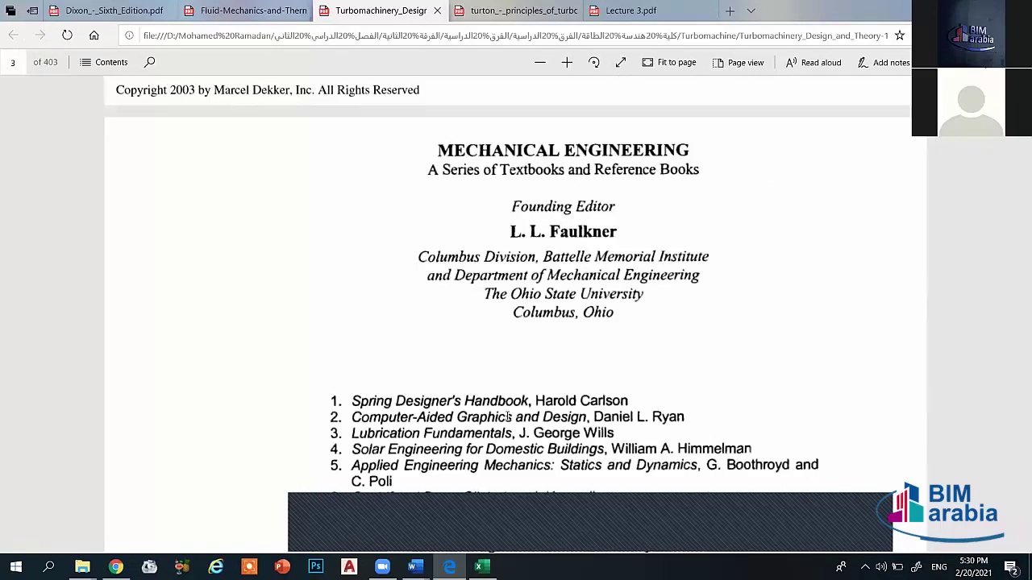
pyautogui.scroll(-3, 507, 416)
pyautogui.scroll(-2, 507, 416)
pyautogui.scroll(-2, 507, 416)
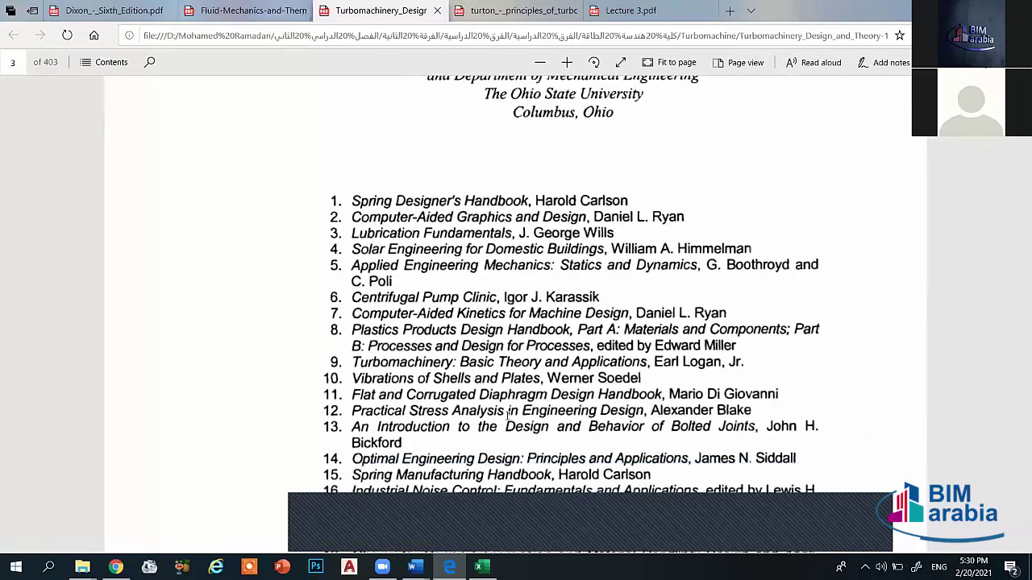
pyautogui.scroll(-10, 507, 416)
pyautogui.scroll(2, 507, 416)
pyautogui.scroll(5, 507, 416)
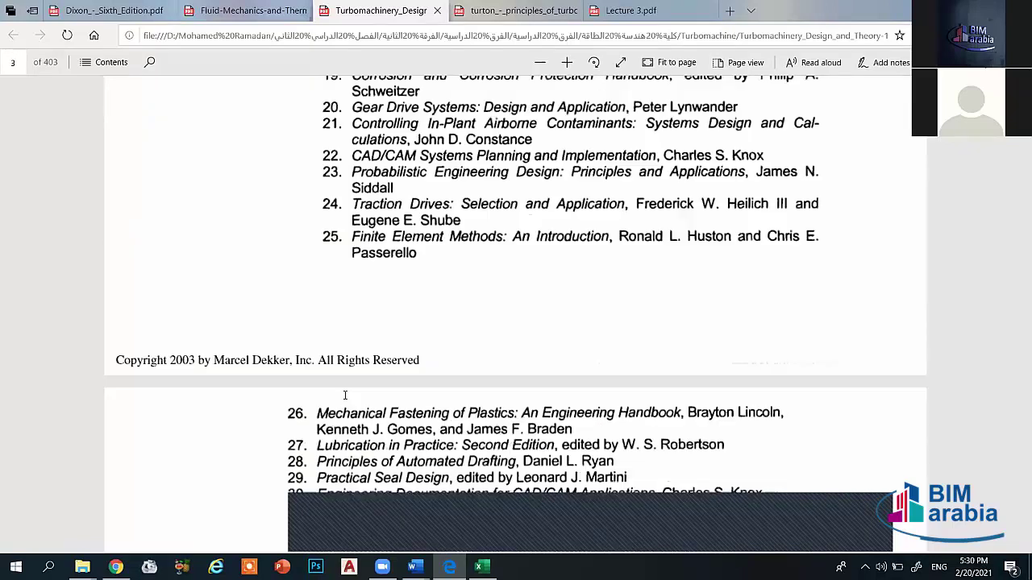
pyautogui.scroll(10, 343, 395)
pyautogui.scroll(1, 377, 314)
pyautogui.click(528, 10)
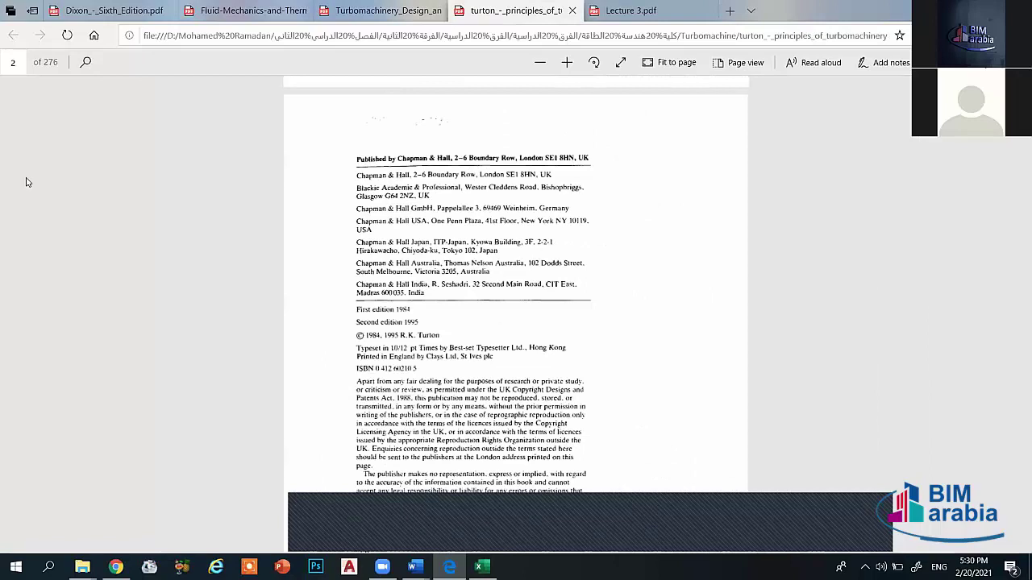
# Scroll up to the Turton title page and highlight, then clear, the Second edition line
pyautogui.scroll(2, 567, 215)
pyautogui.scroll(3, 516, 207)
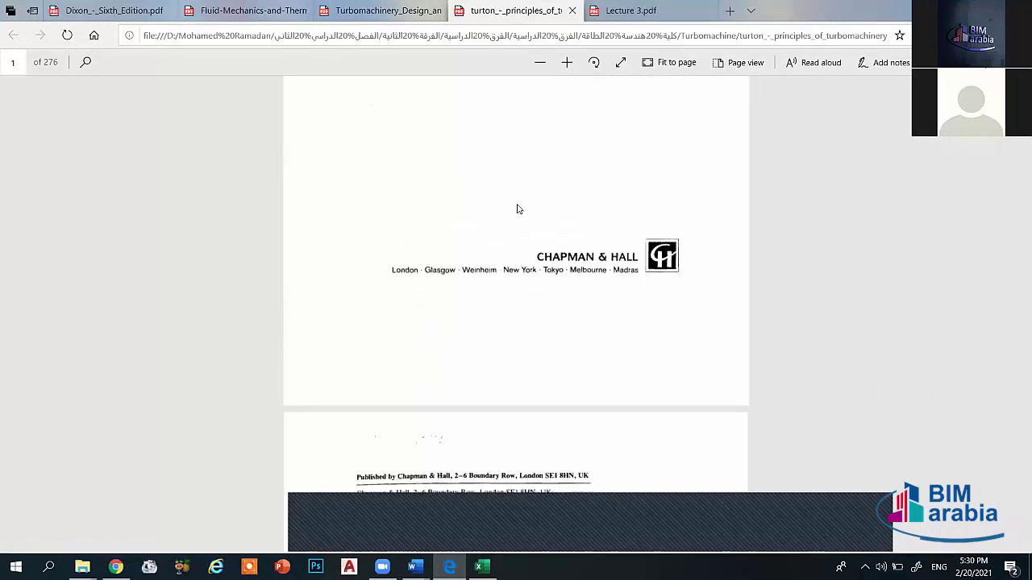
pyautogui.scroll(2, 559, 194)
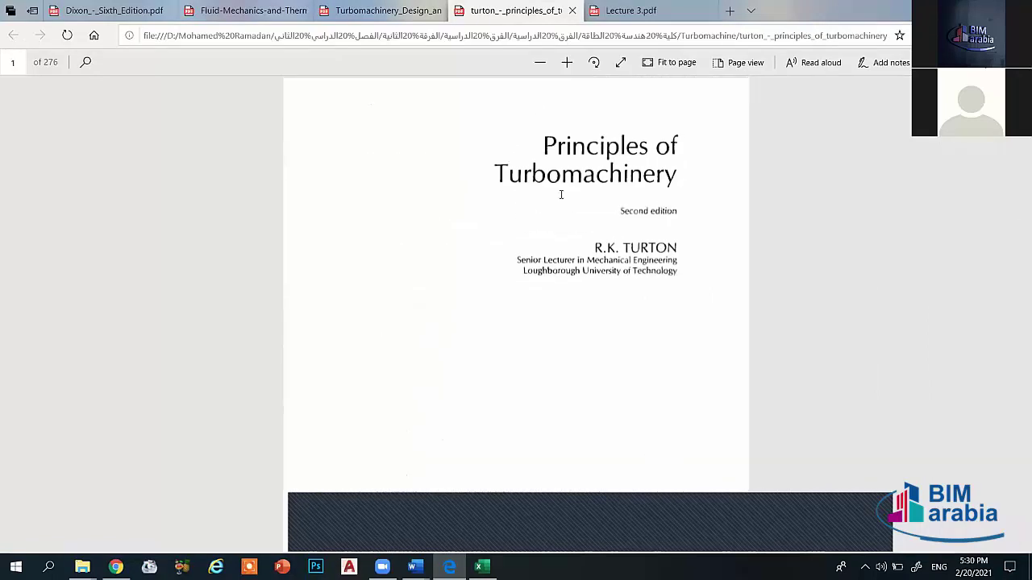
pyautogui.tripleClick(646, 213)
pyautogui.click(588, 255)
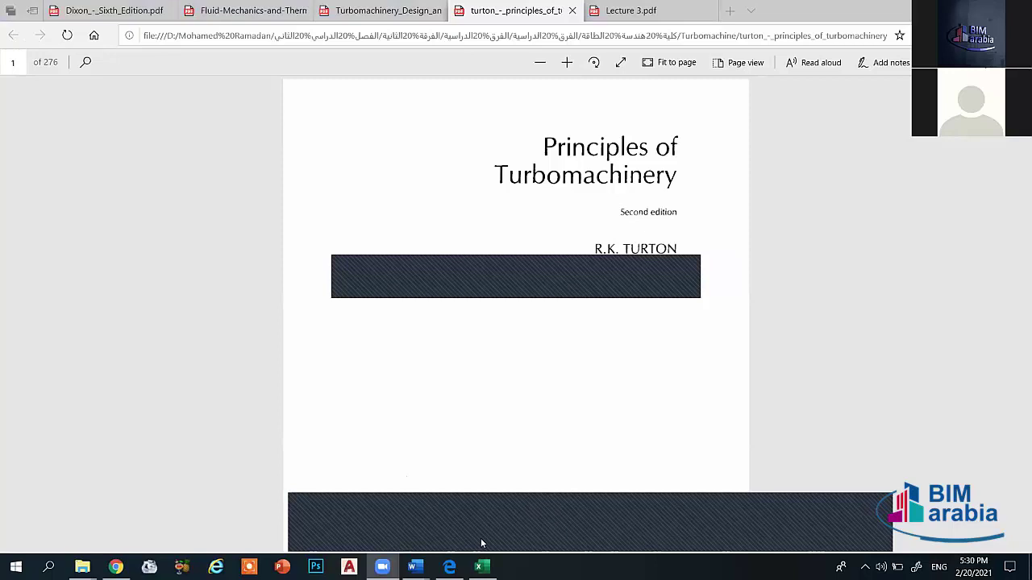
pyautogui.click(634, 300)
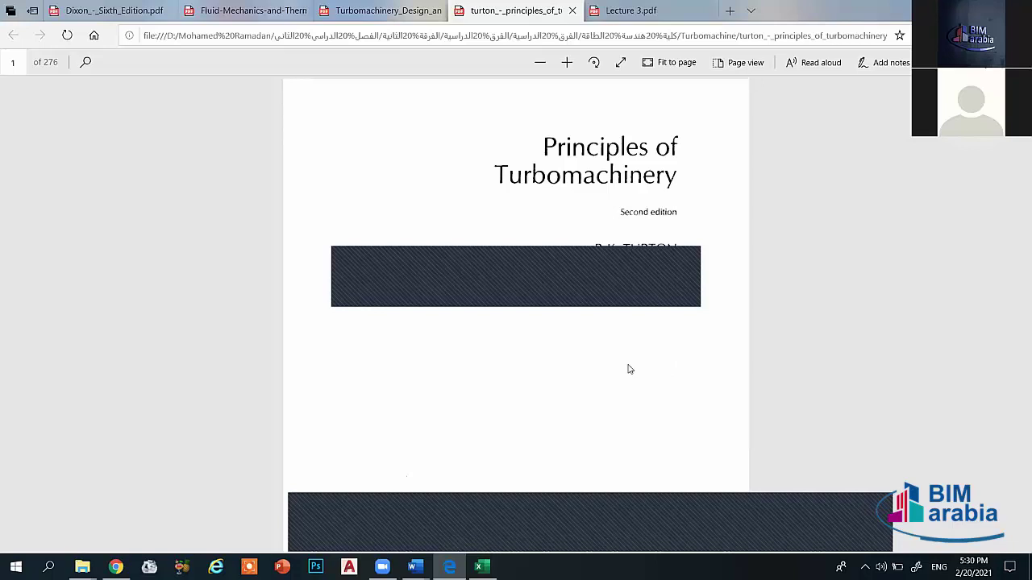
# Move on to page 2 and zoom in so the text is readable
pyautogui.scroll(-5, 630, 369)
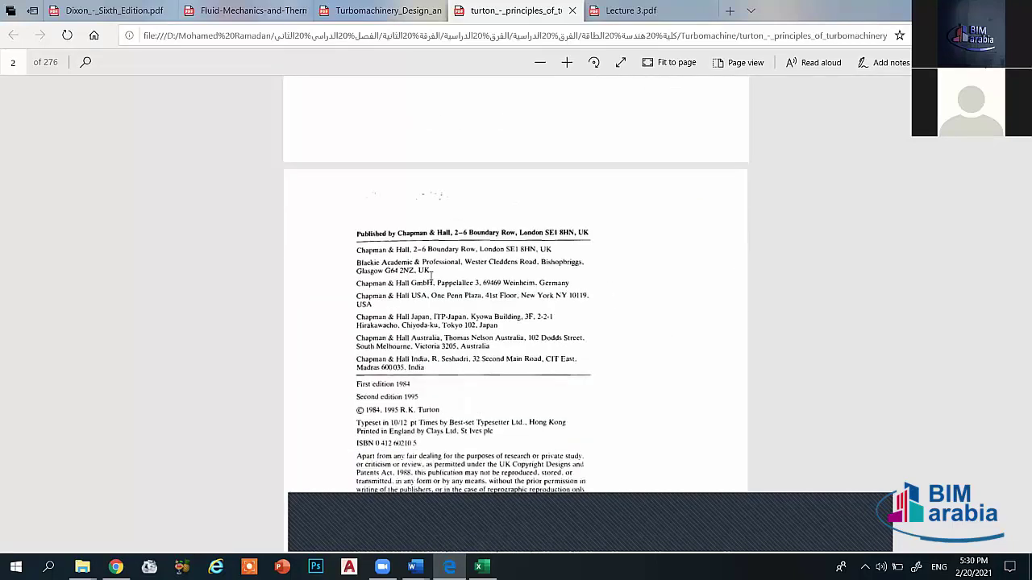
pyautogui.scroll(-2, 431, 276)
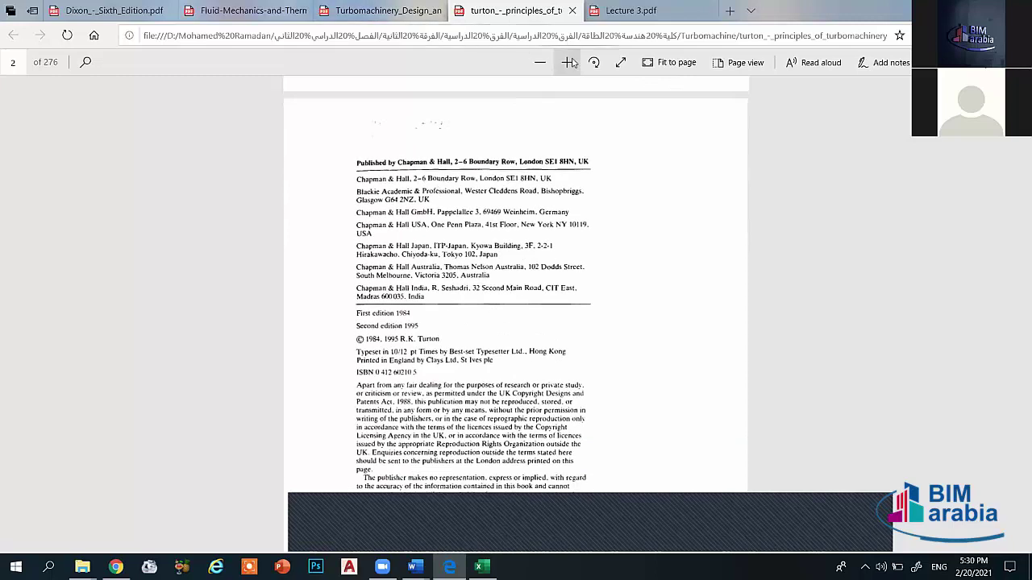
pyautogui.click(569, 63)
pyautogui.keyDown('ctrl'); pyautogui.scroll(2, 180, 368); pyautogui.keyUp('ctrl')
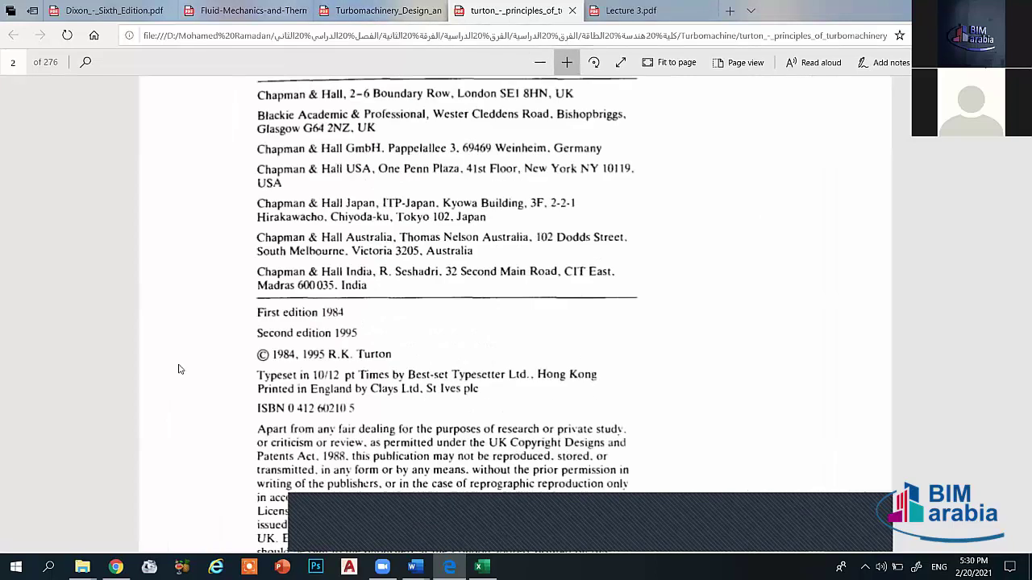
pyautogui.keyDown('ctrl'); pyautogui.scroll(1, 235, 375); pyautogui.keyUp('ctrl')
pyautogui.keyDown('ctrl'); pyautogui.scroll(1, 204, 368); pyautogui.keyUp('ctrl')
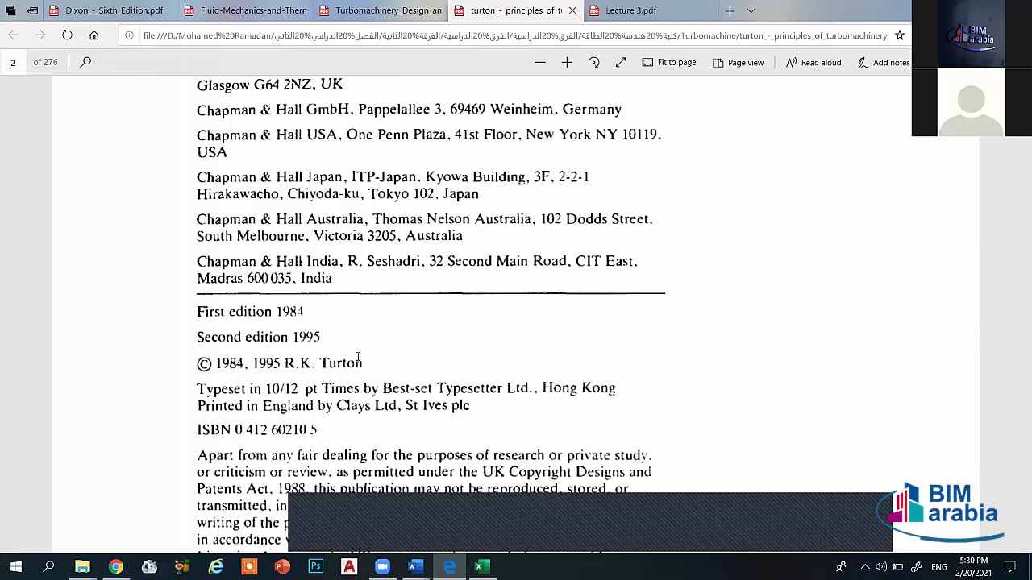
# Highlight the Library of Congress Catalog Card Number and acid-free paper printing lines, then clear them
pyautogui.scroll(-3, 358, 358)
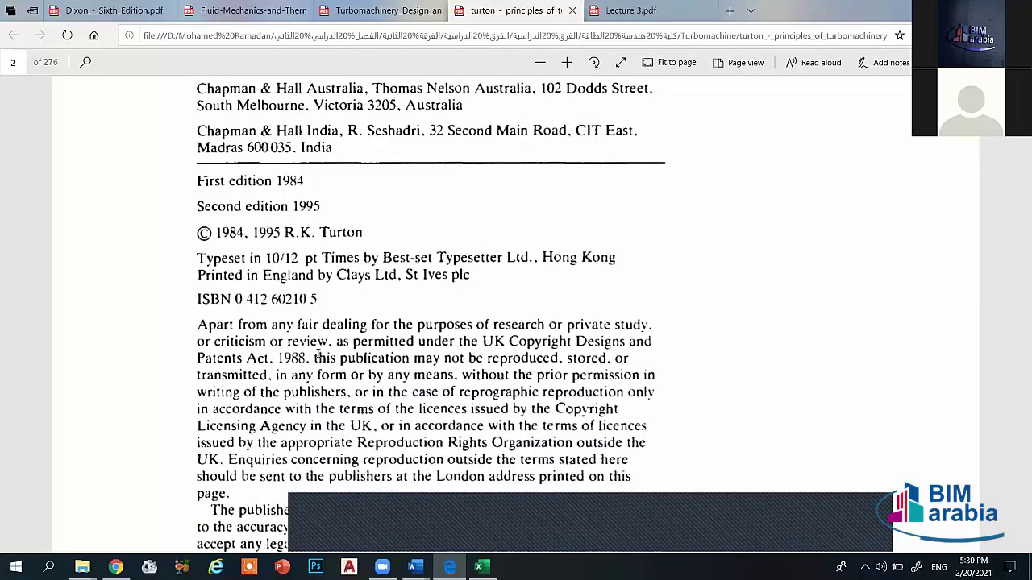
pyautogui.scroll(-2, 319, 354)
pyautogui.scroll(-5, 294, 348)
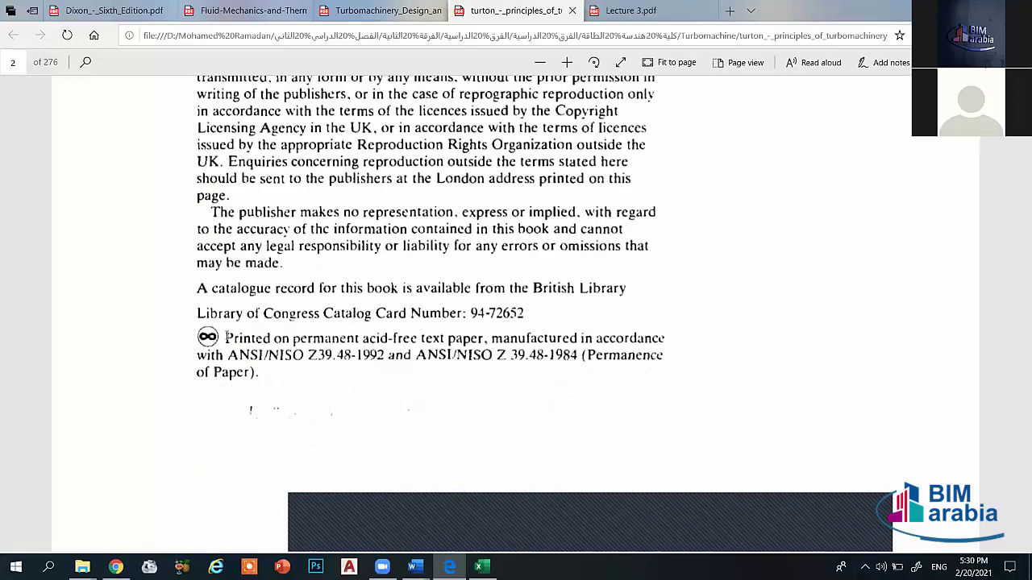
pyautogui.doubleClick(243, 339)
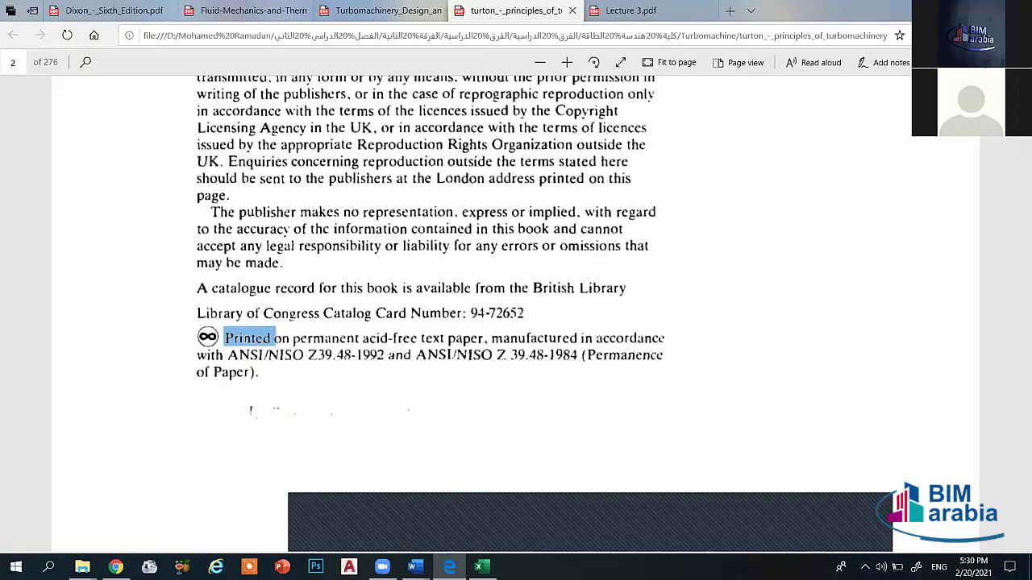
pyautogui.moveTo(180, 317); pyautogui.dragTo(529, 315)
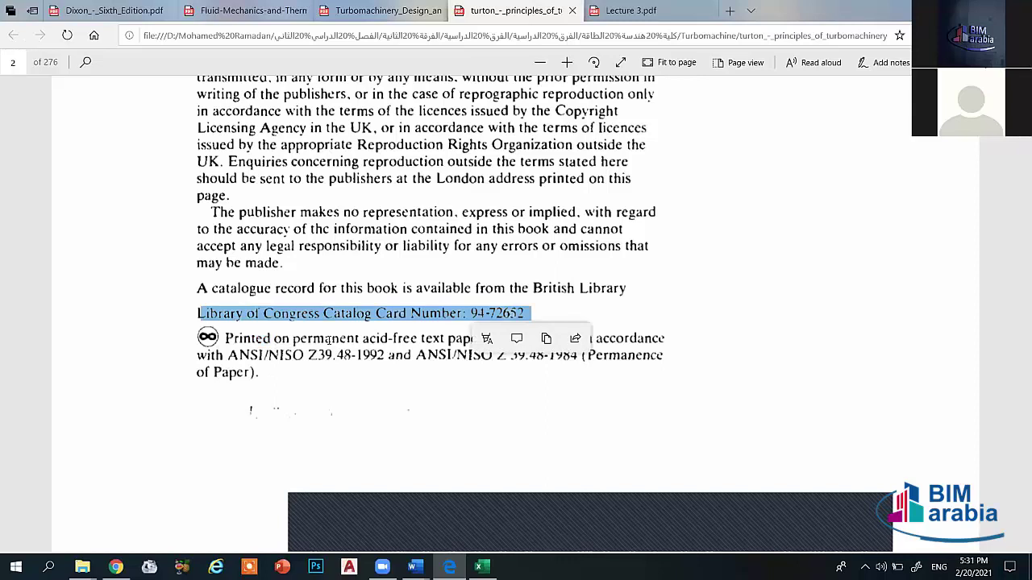
pyautogui.moveTo(225, 339); pyautogui.dragTo(669, 340)
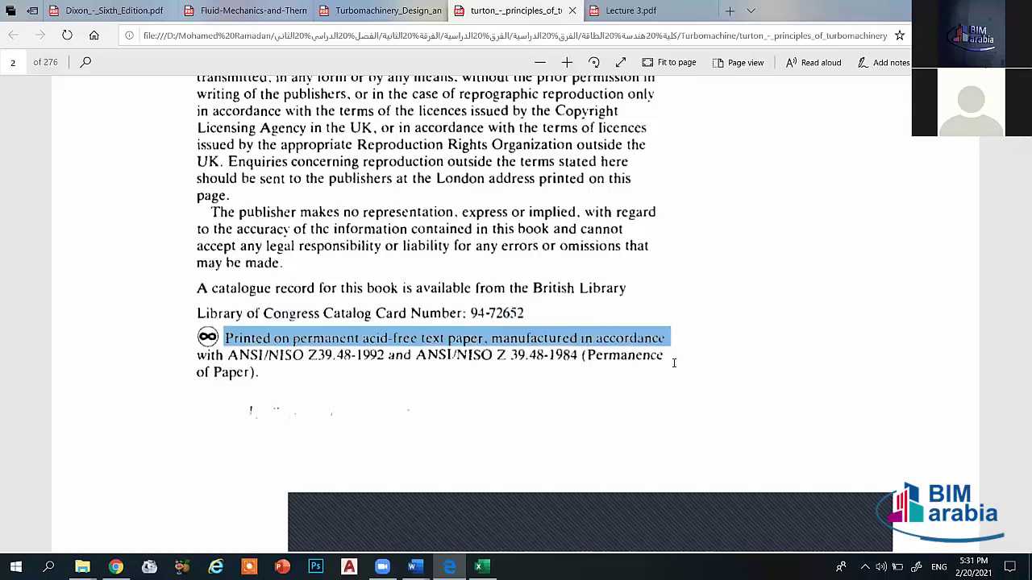
pyautogui.click(376, 425)
# Scroll down through the Contents to the page covering Chapters 4–6
pyautogui.scroll(-5, 417, 408)
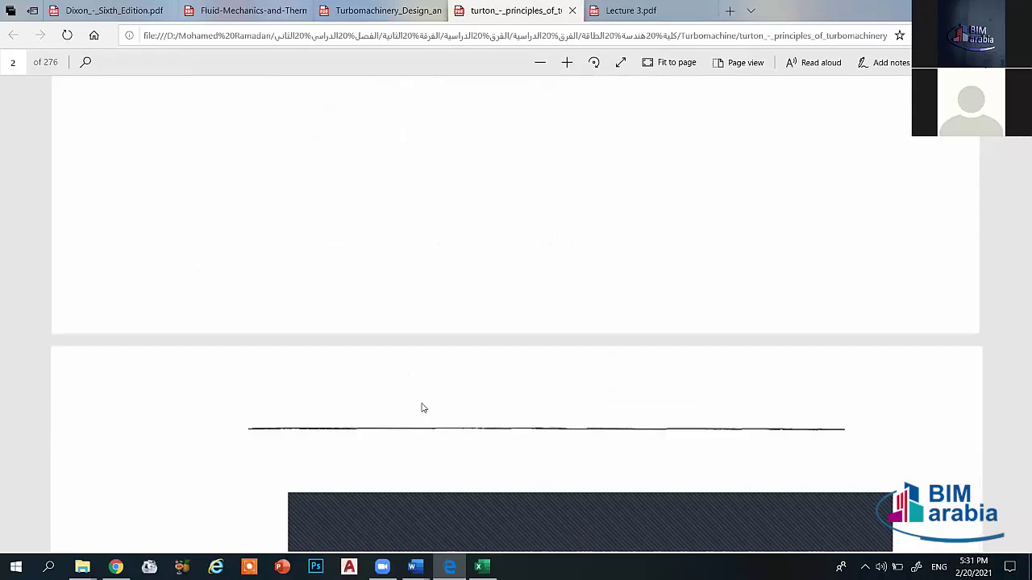
pyautogui.scroll(-5, 421, 408)
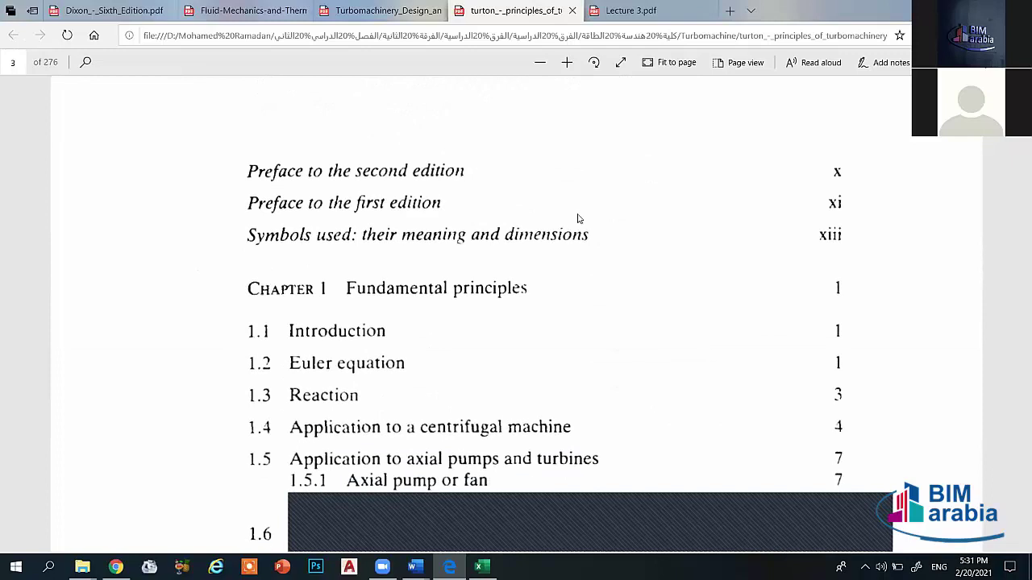
pyautogui.scroll(-3, 577, 217)
pyautogui.scroll(-1, 578, 218)
pyautogui.scroll(-3, 577, 217)
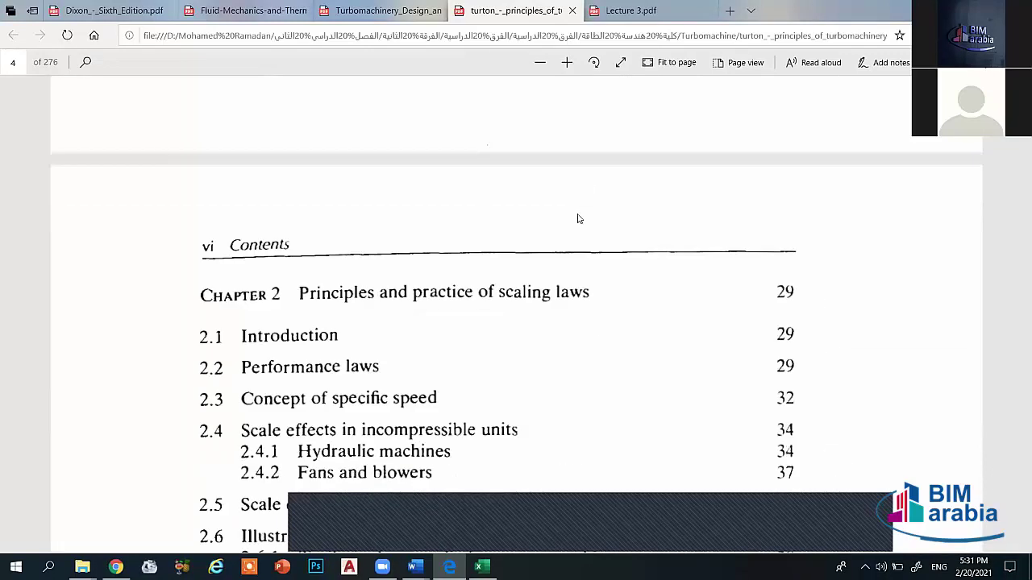
pyautogui.scroll(-3, 577, 218)
pyautogui.scroll(-4, 668, 249)
pyautogui.scroll(-1, 676, 250)
pyautogui.scroll(-5, 677, 249)
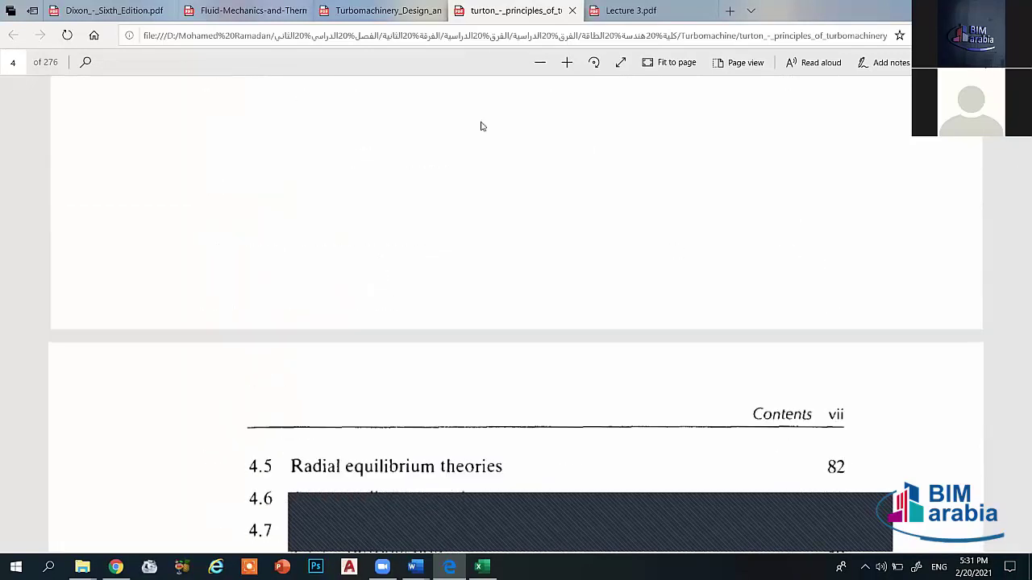
pyautogui.scroll(-5, 482, 127)
# Zoom out slightly, jump to the index at the end, then scroll back to the page 272 Bibliography
pyautogui.click(540, 62)
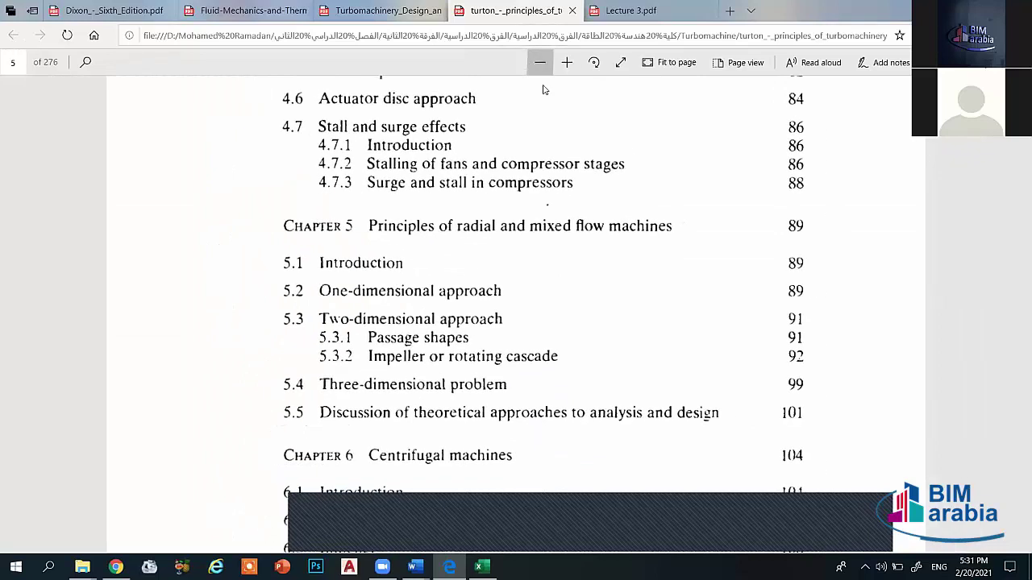
pyautogui.scroll(-10, 956, 242)
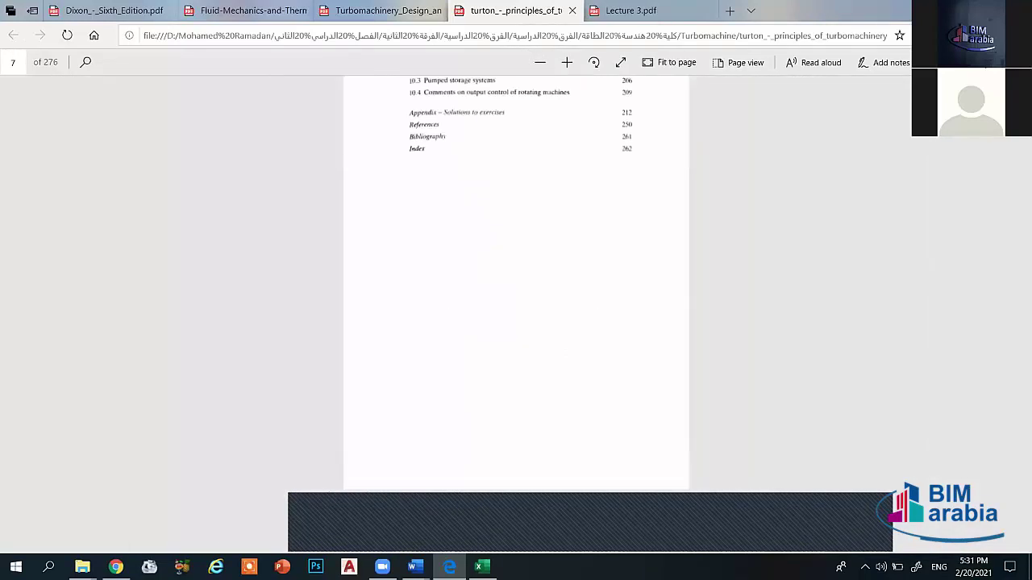
pyautogui.moveTo(1018, 157); pyautogui.dragTo(1017, 504)
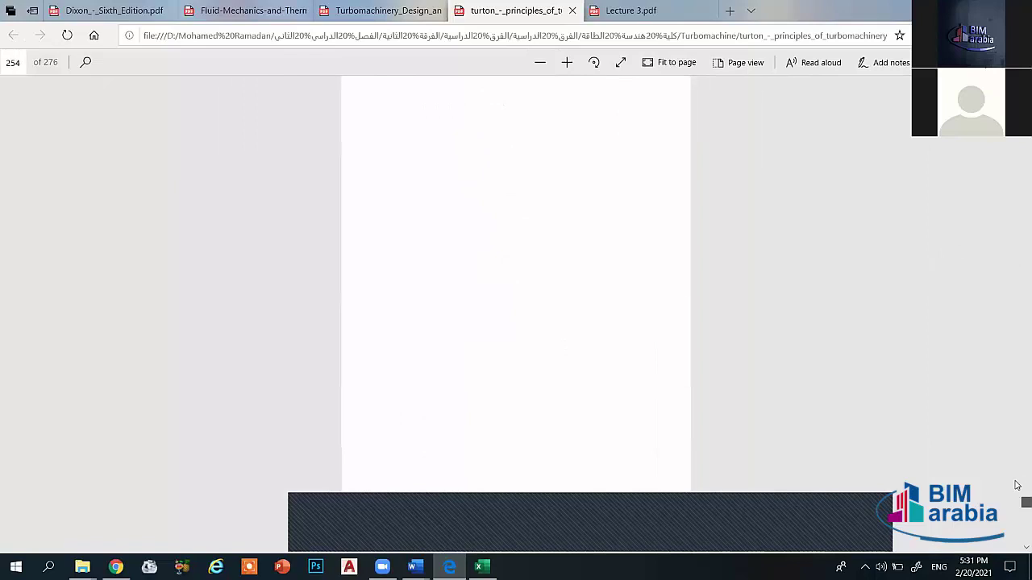
pyautogui.scroll(1, 609, 283)
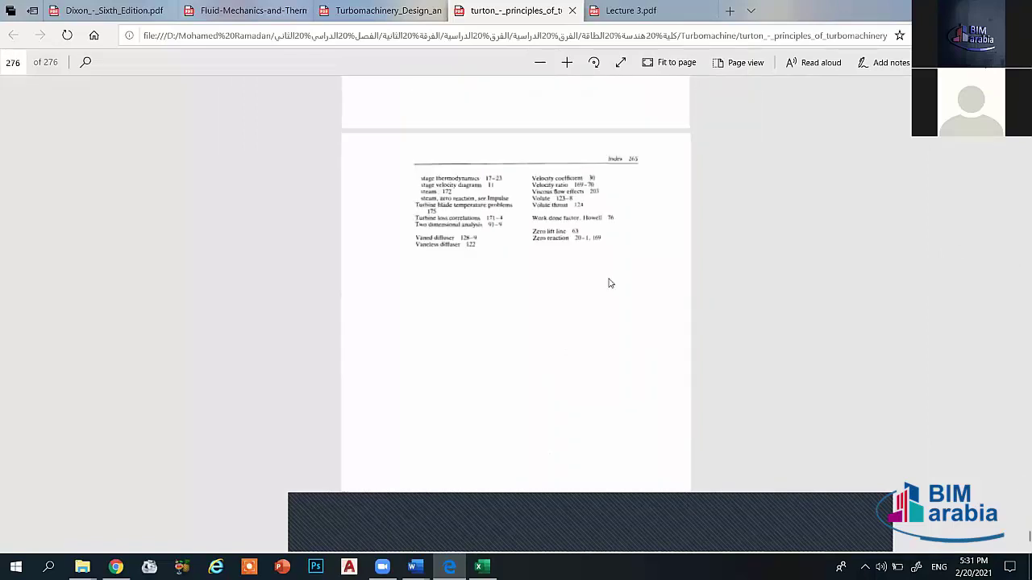
pyautogui.scroll(2, 500, 275)
pyautogui.scroll(2, 499, 276)
pyautogui.scroll(3, 500, 275)
pyautogui.scroll(3, 499, 276)
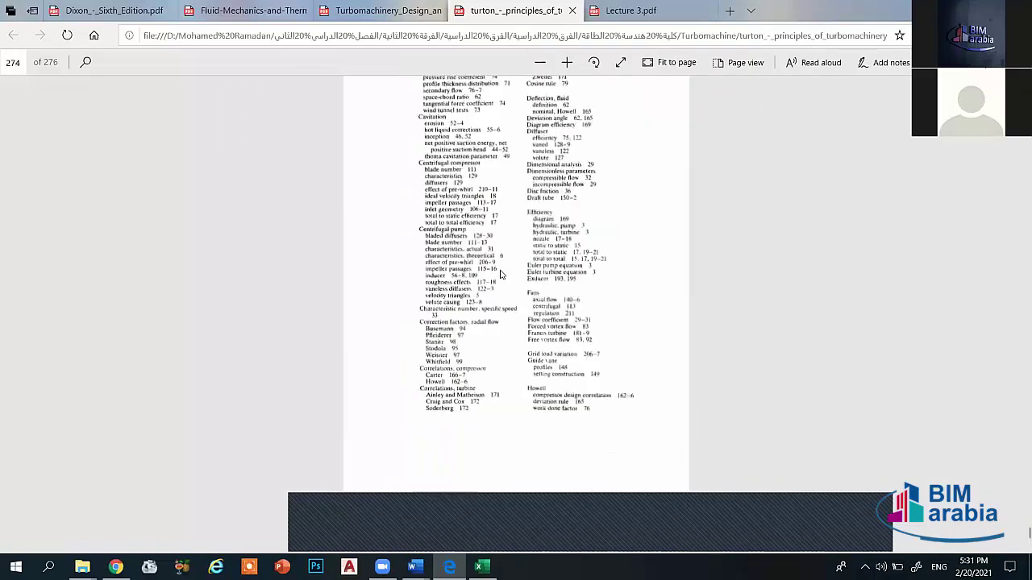
pyautogui.scroll(3, 500, 275)
pyautogui.scroll(3, 500, 275)
pyautogui.scroll(2, 516, 202)
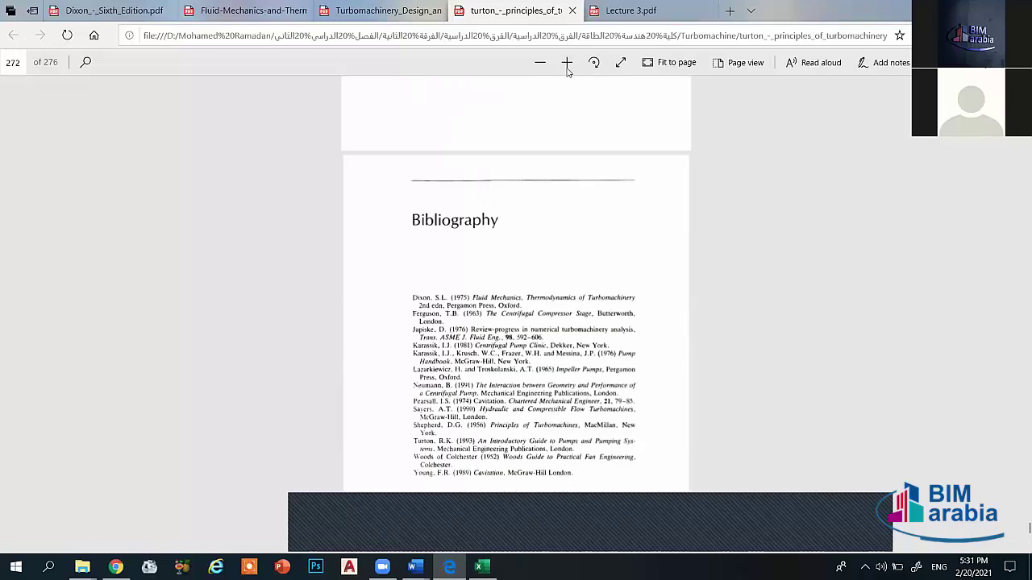
# Zoom in on the Bibliography and highlight Dixon's name and the year 1975
pyautogui.click(567, 65)
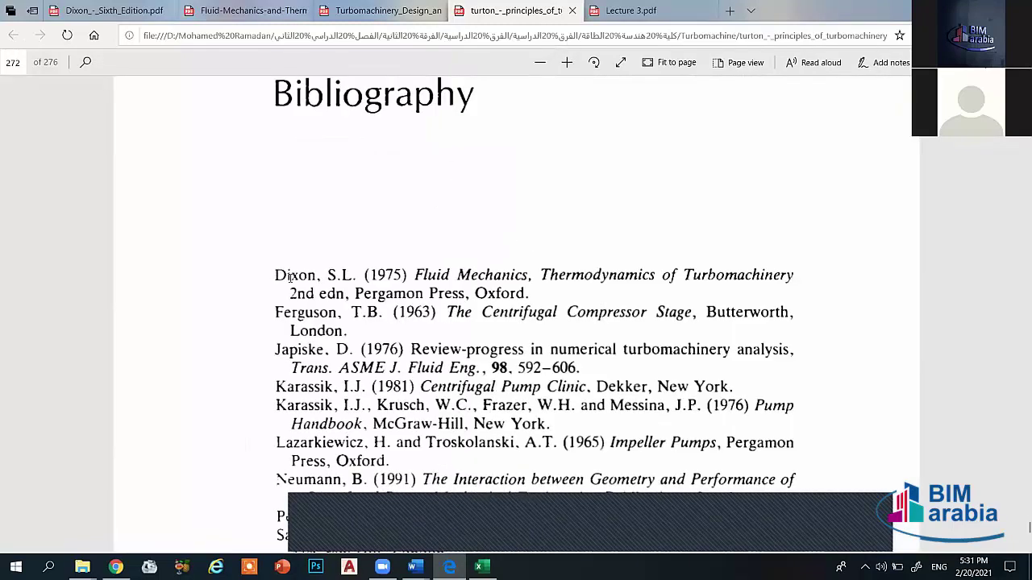
pyautogui.moveTo(275, 276); pyautogui.dragTo(318, 276)
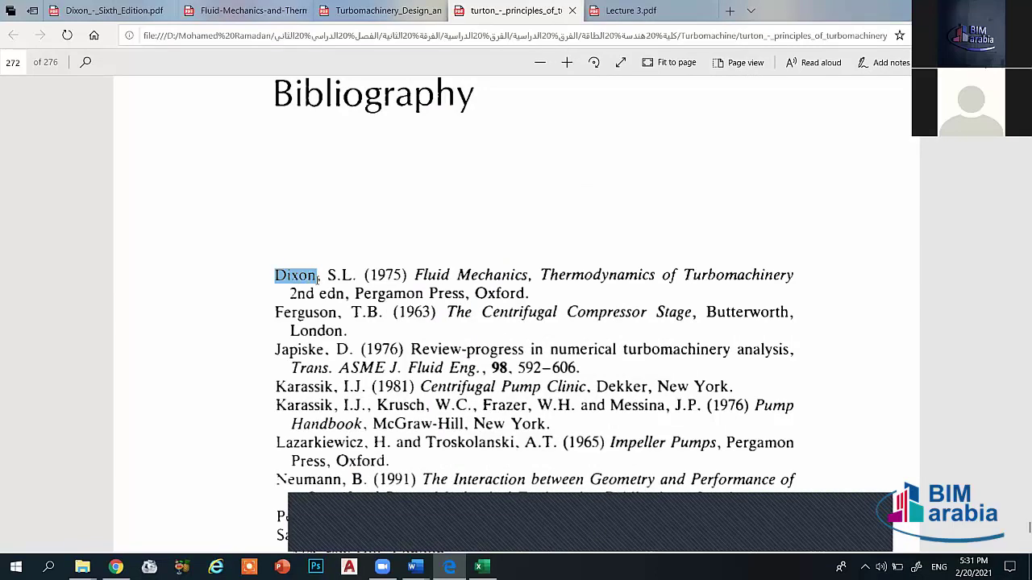
pyautogui.click(366, 240)
pyautogui.moveTo(275, 278); pyautogui.dragTo(318, 280)
pyautogui.click(381, 275)
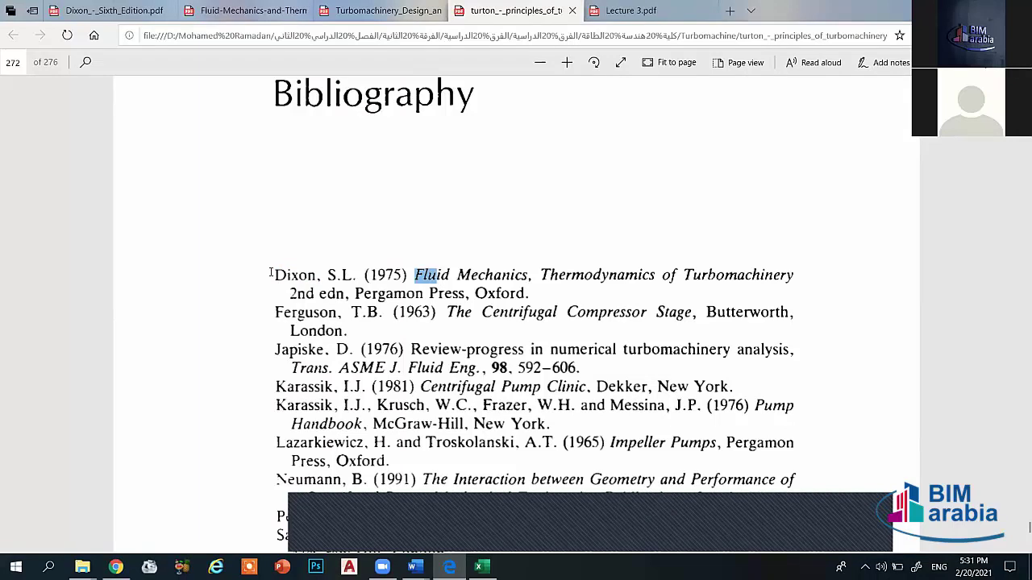
pyautogui.moveTo(275, 278); pyautogui.dragTo(319, 276)
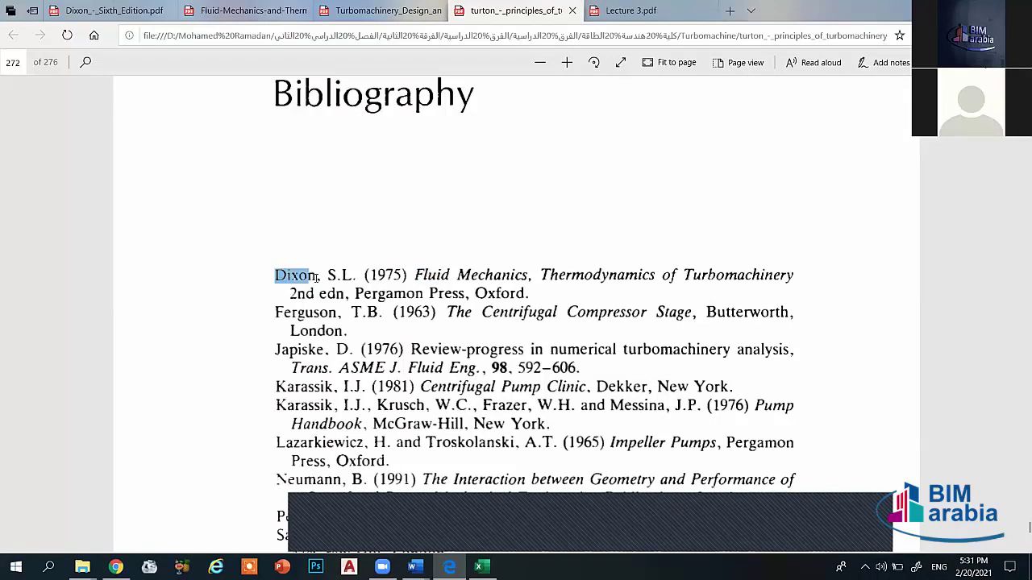
pyautogui.doubleClick(384, 275)
pyautogui.moveTo(396, 275); pyautogui.dragTo(679, 275)
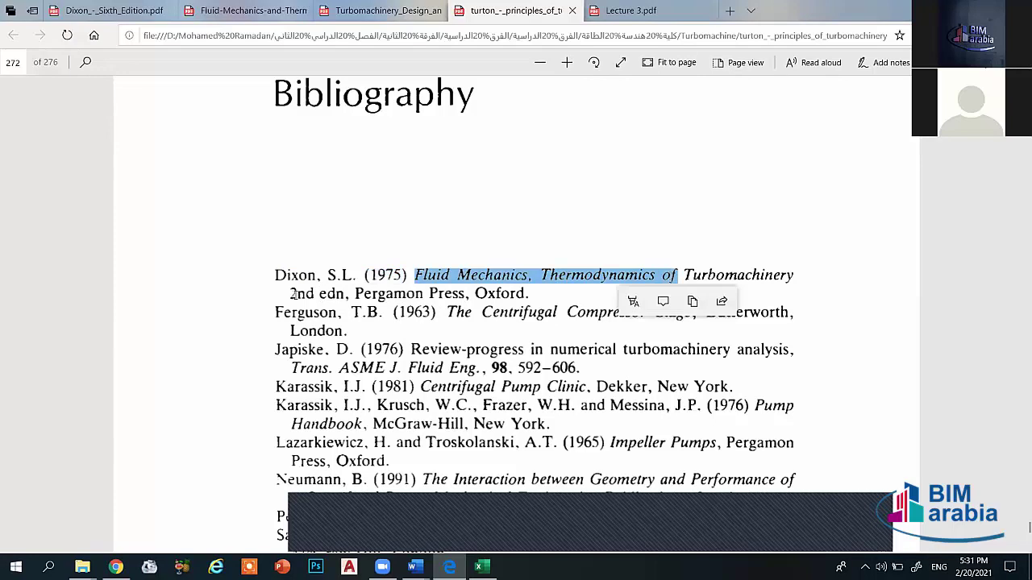
# Highlight the '2nd edn' and 'Pergamon Press' details of Dixon's entry
pyautogui.moveTo(292, 294); pyautogui.dragTo(333, 297)
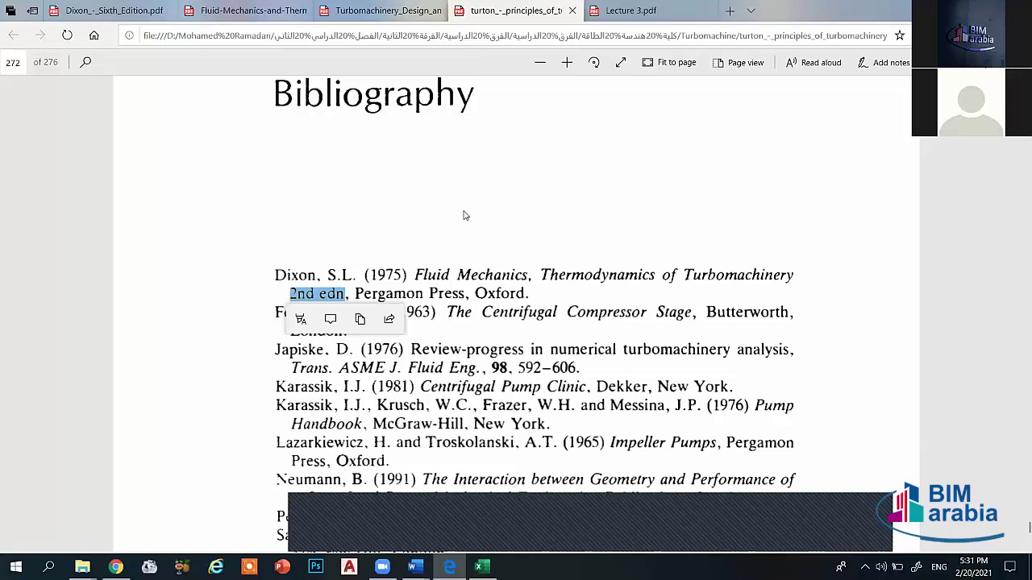
pyautogui.click(362, 290)
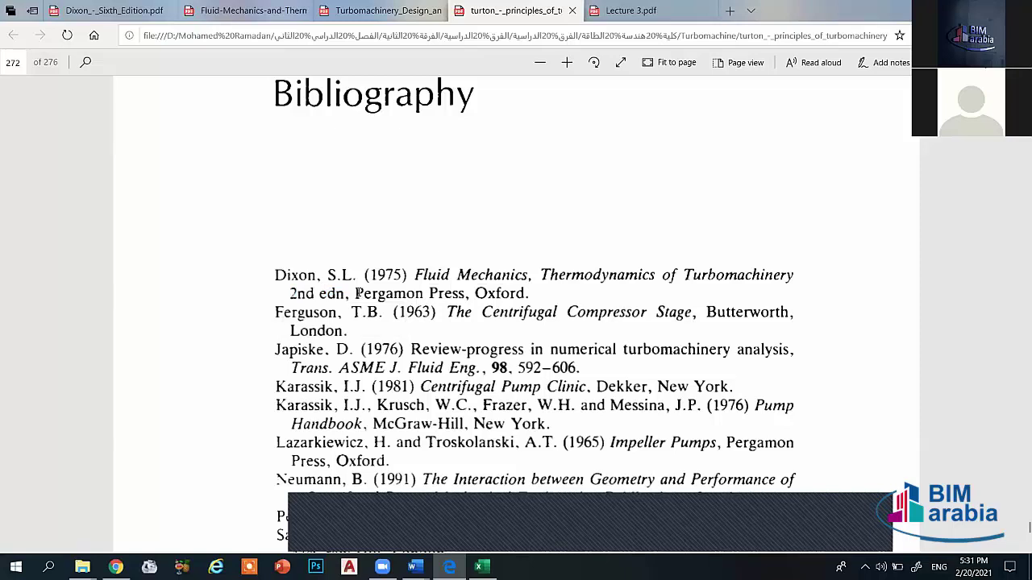
pyautogui.moveTo(356, 293); pyautogui.dragTo(466, 295)
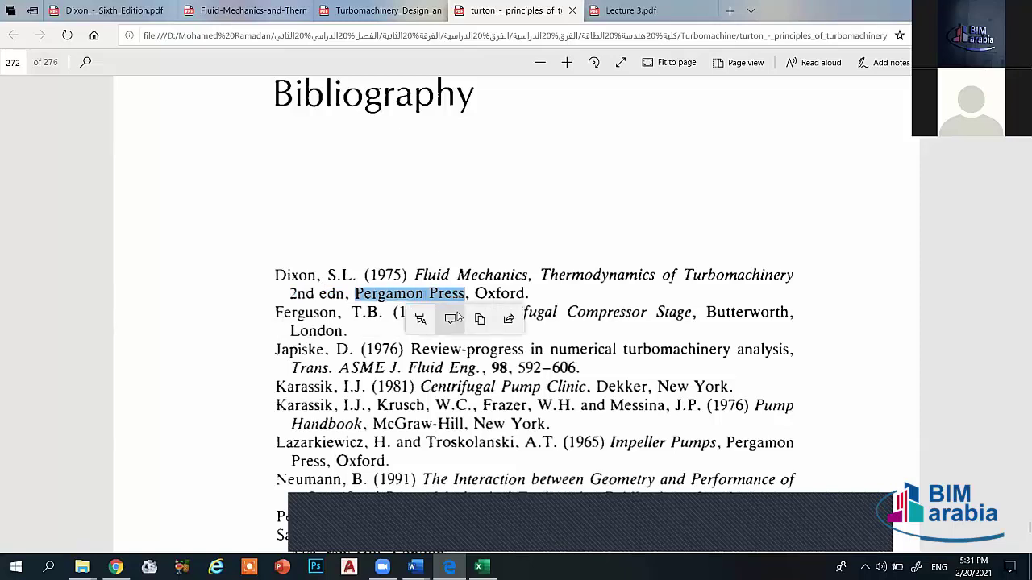
pyautogui.click(304, 311)
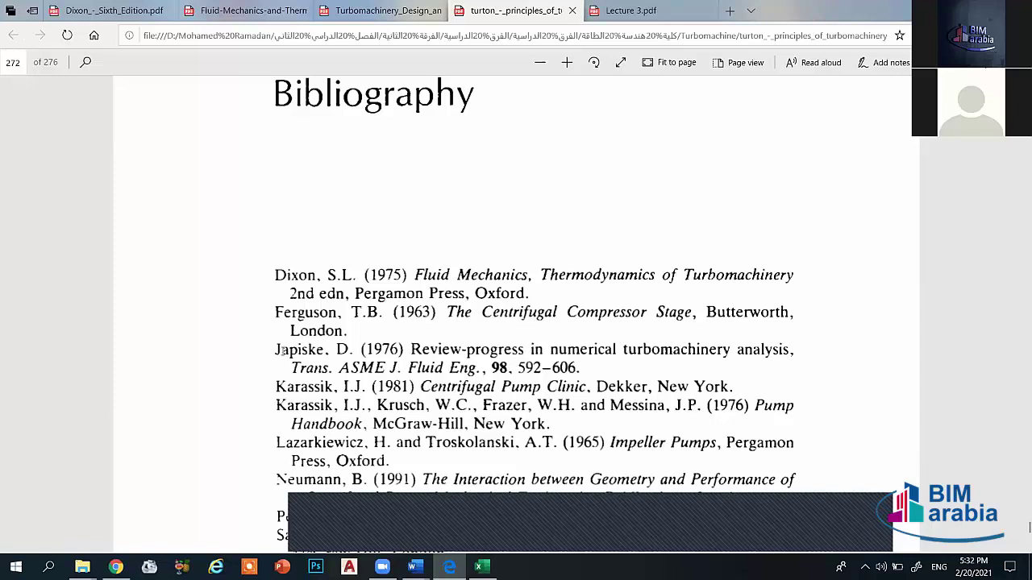
# Highlight Japiske's name, the year 1976, the review title and the Centrifugal Pump Clinic journal details
pyautogui.moveTo(308, 351); pyautogui.dragTo(275, 352)
pyautogui.doubleClick(326, 351)
pyautogui.moveTo(361, 350)
pyautogui.mouseDown()
pyautogui.moveTo(665, 362)
pyautogui.moveTo(788, 354)
pyautogui.mouseUp()
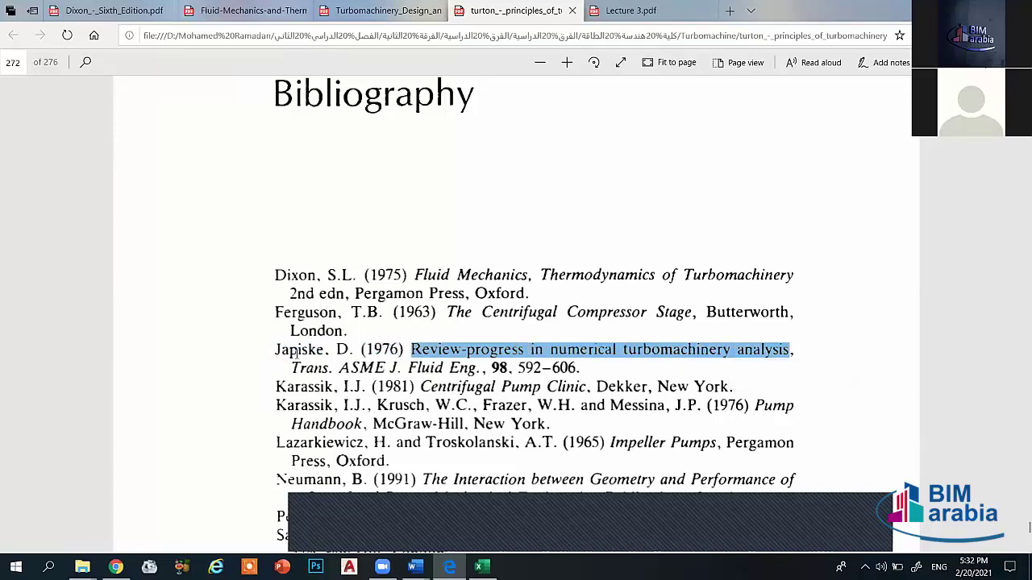
pyautogui.click(297, 359)
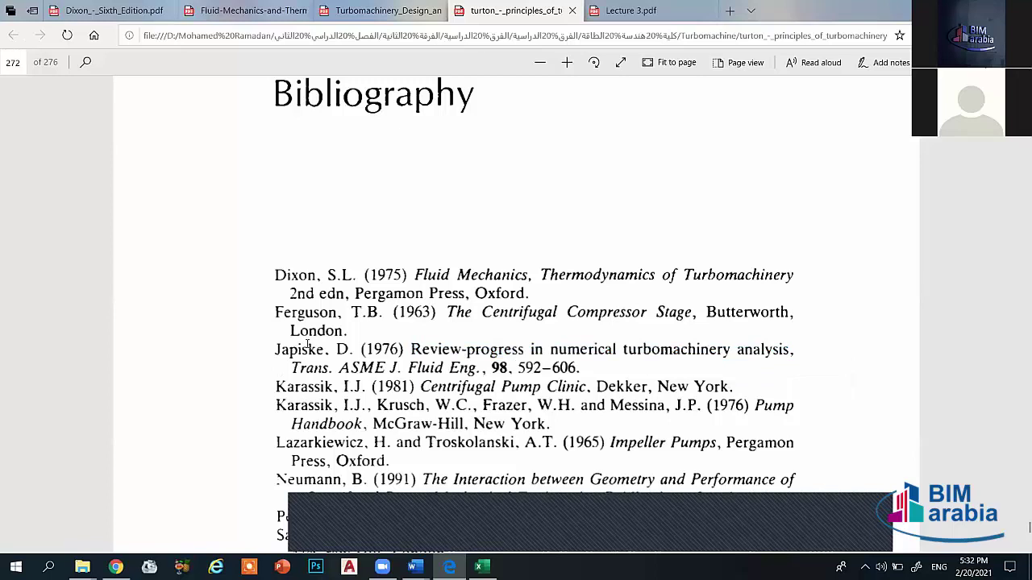
pyautogui.moveTo(292, 368); pyautogui.dragTo(597, 387)
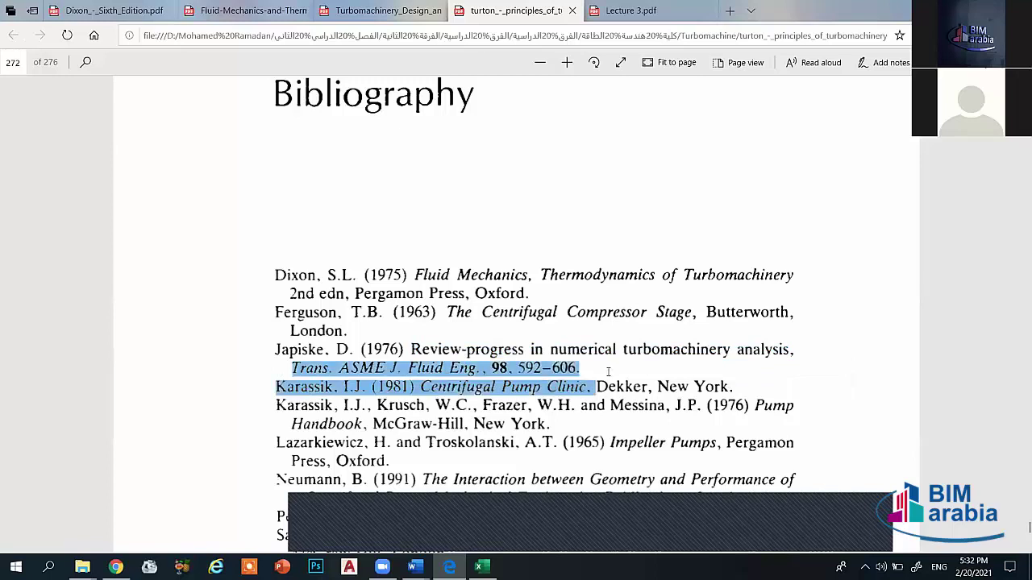
pyautogui.click(616, 366)
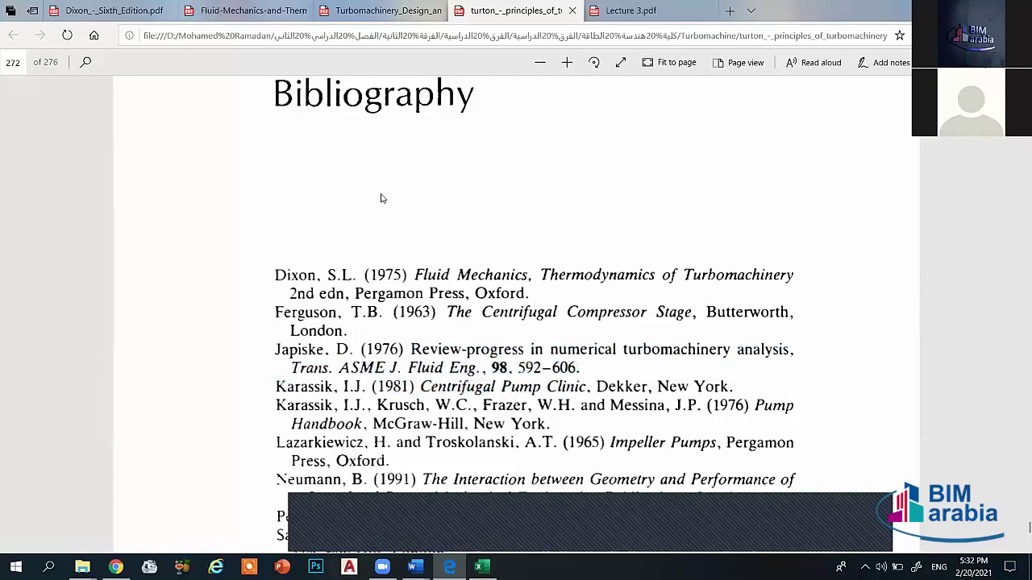
# Scroll to the end of the bibliography, ending on Young's 1989 Cavitation entry
pyautogui.scroll(-1, 395, 204)
pyautogui.scroll(-3, 411, 208)
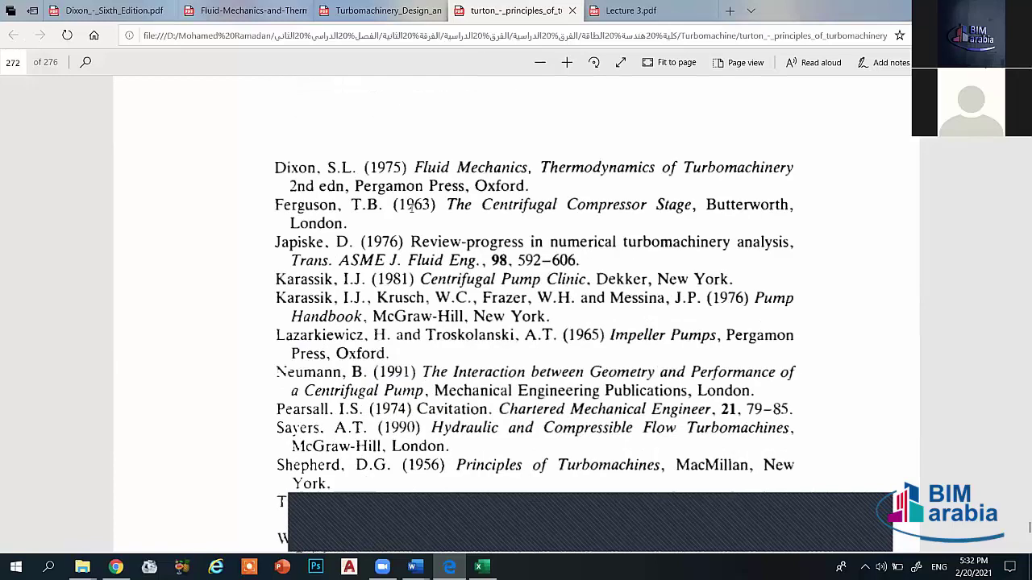
pyautogui.scroll(-10, 411, 211)
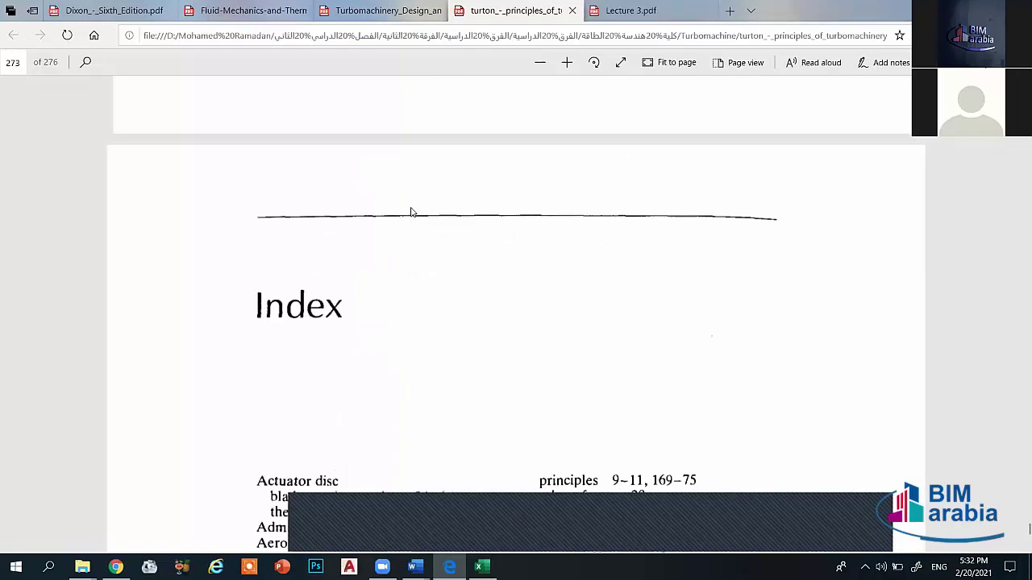
pyautogui.scroll(8, 401, 170)
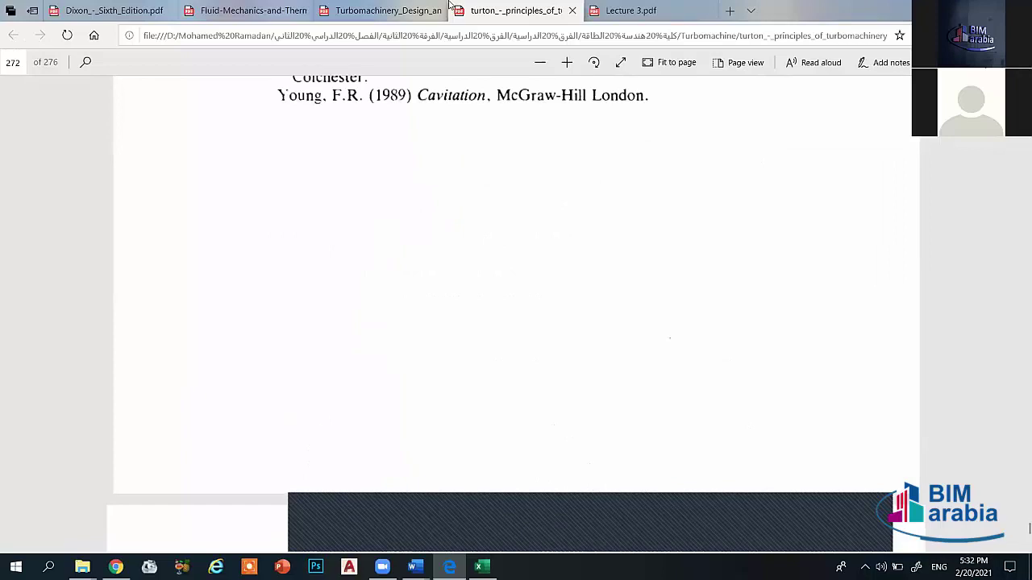
# Close the textbook PDF tabs, leaving Lecture 3 open, and minimise Edge to the desktop
pyautogui.click(387, 10)
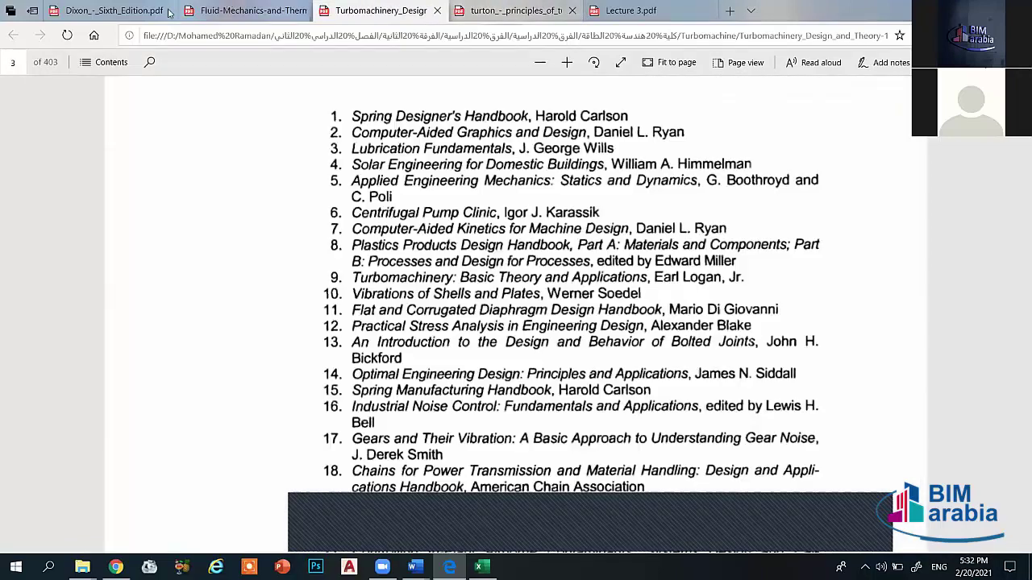
pyautogui.click(169, 10)
pyautogui.click(168, 11)
pyautogui.click(168, 11)
pyautogui.click(169, 10)
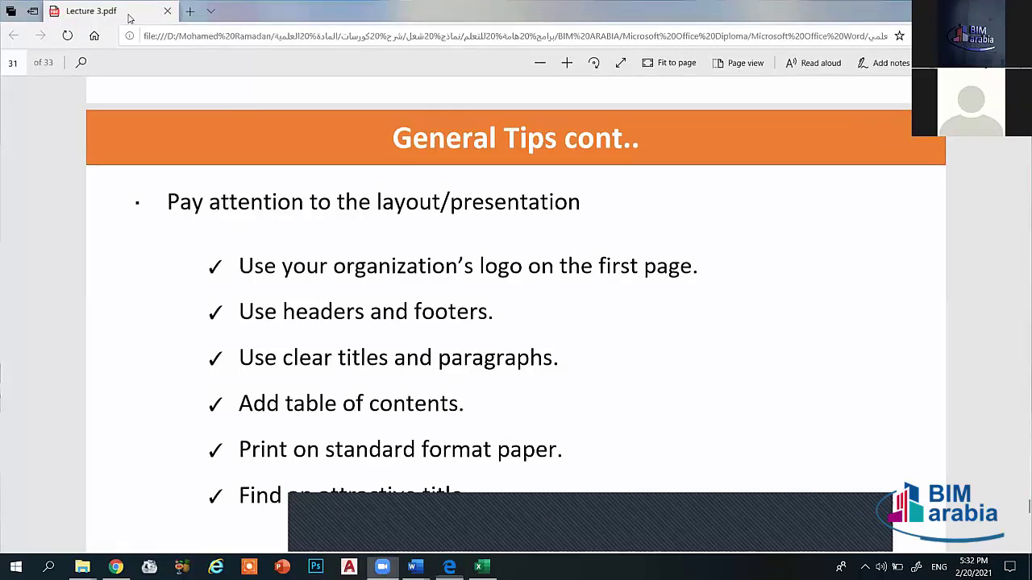
pyautogui.press('super+d')
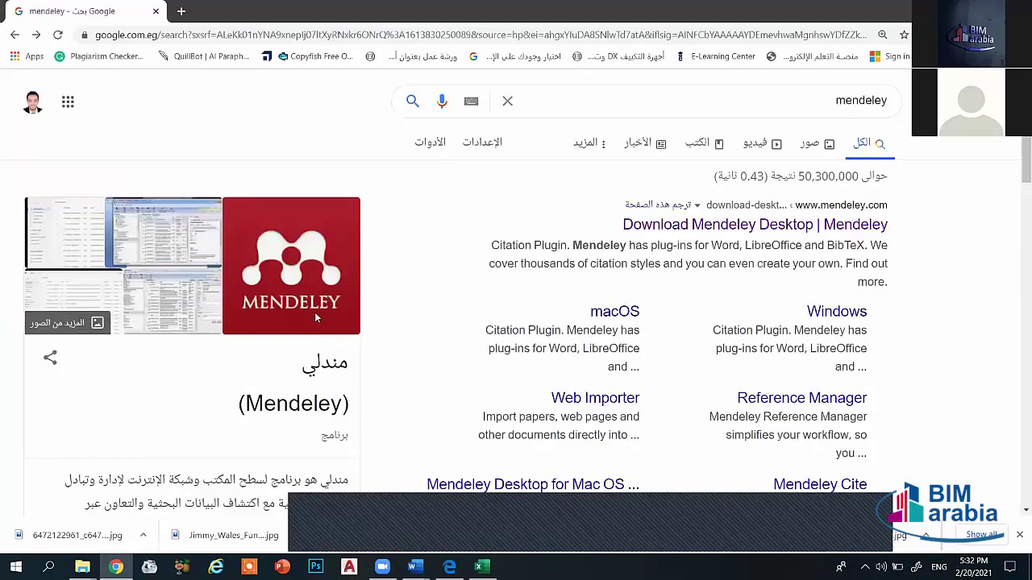
# Scroll through the 'mendeley' results, topped by the Download Mendeley Desktop link
pyautogui.scroll(-1, 315, 318)
pyautogui.scroll(1, 315, 317)
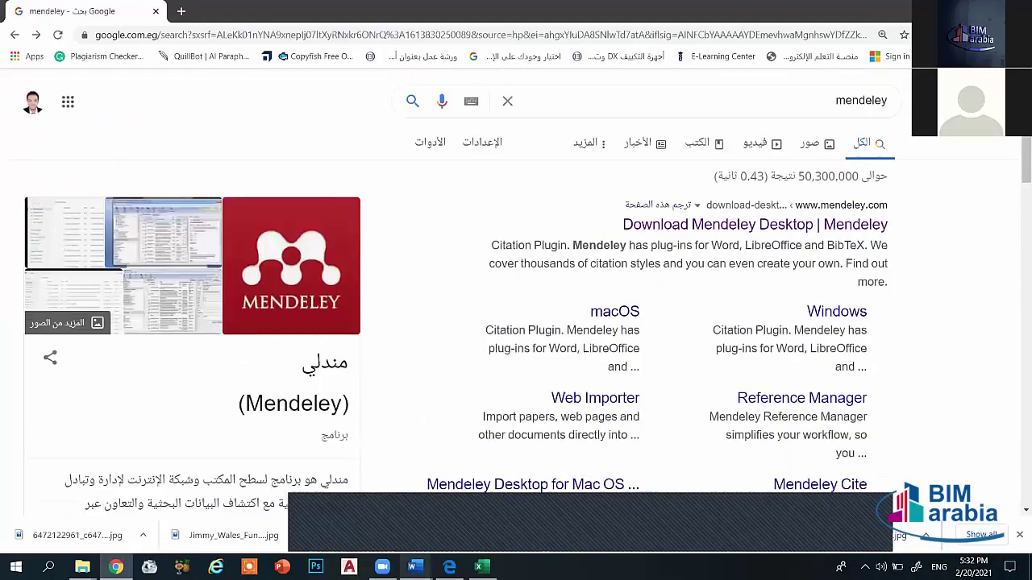
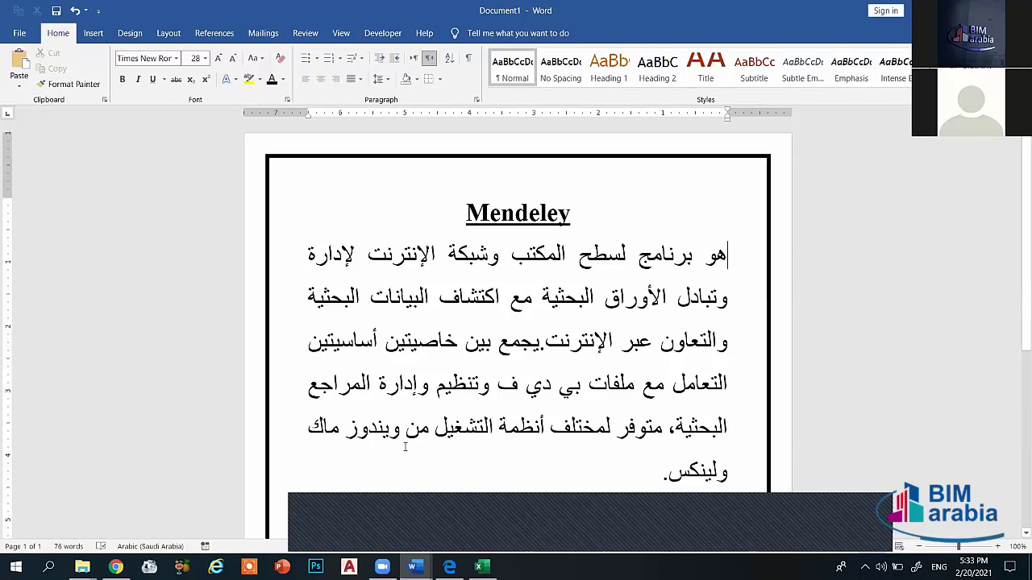
# Try running the Mendeley installer in the البحث العلمي folder and dismiss the NSIS launch errors
pyautogui.scroll(-3, 500, 459)
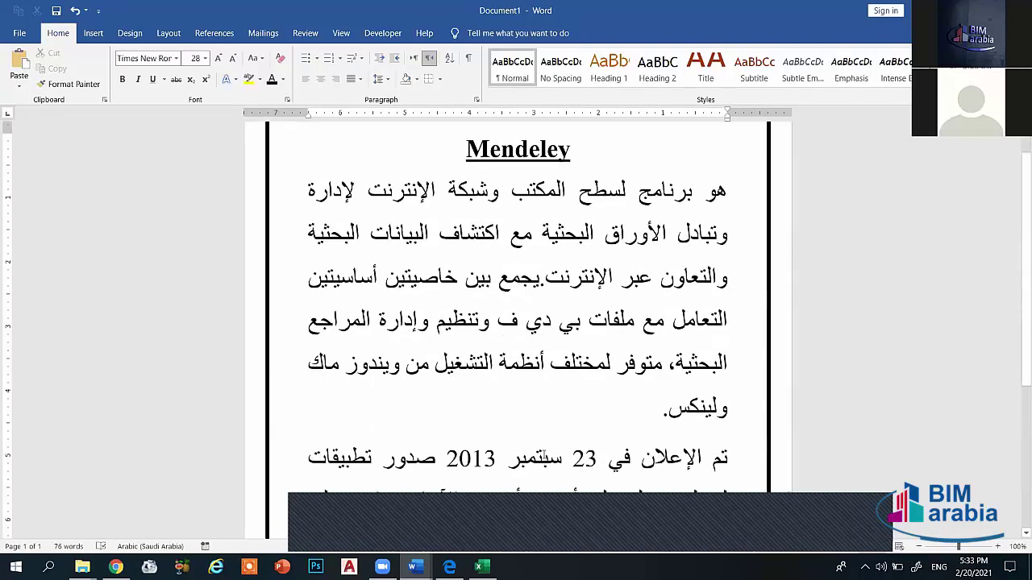
pyautogui.scroll(-1, 594, 367)
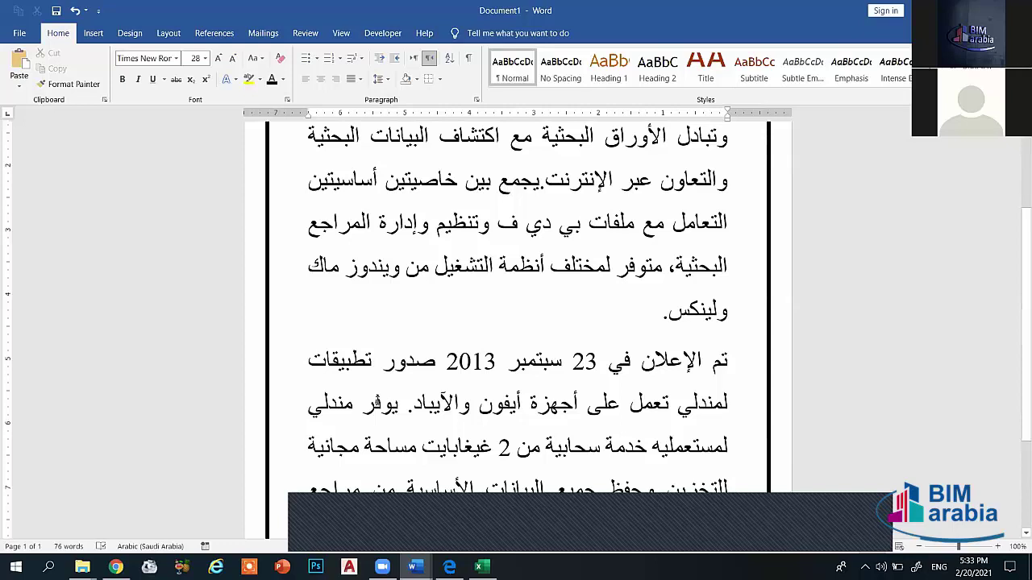
pyautogui.scroll(-2, 496, 395)
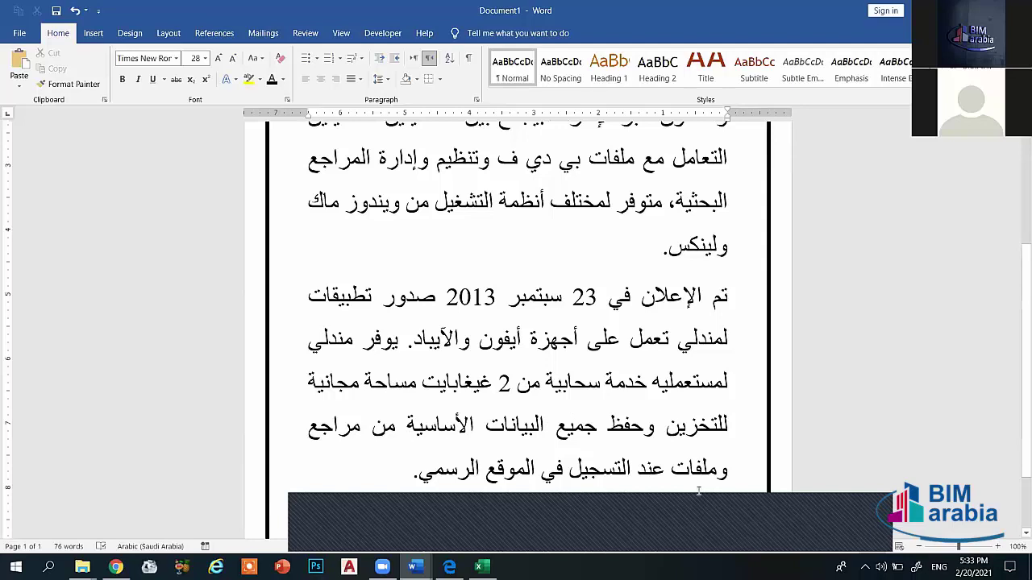
pyautogui.scroll(-3, 524, 474)
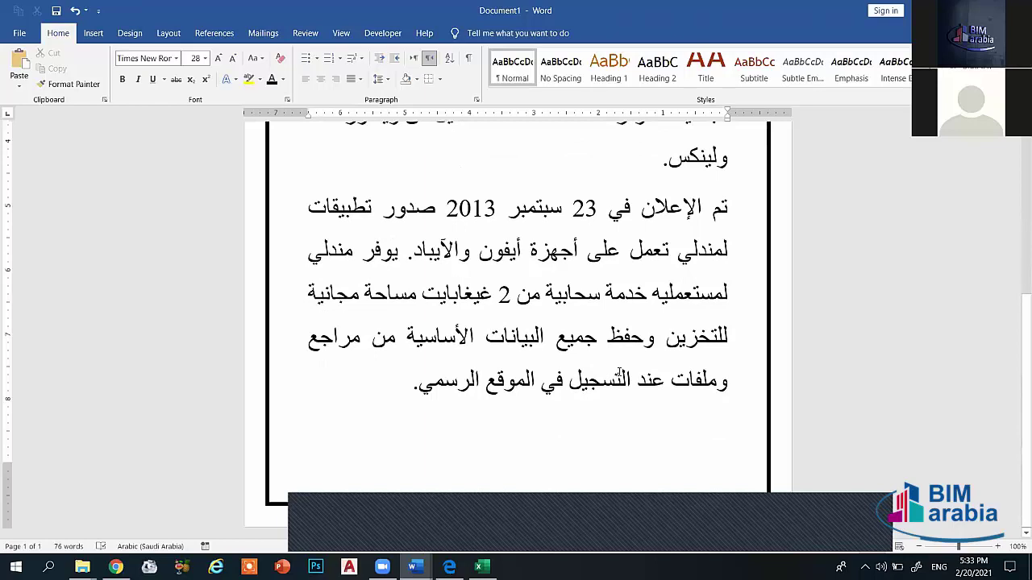
pyautogui.scroll(2, 619, 375)
pyautogui.scroll(3, 619, 375)
pyautogui.moveTo(83, 567)
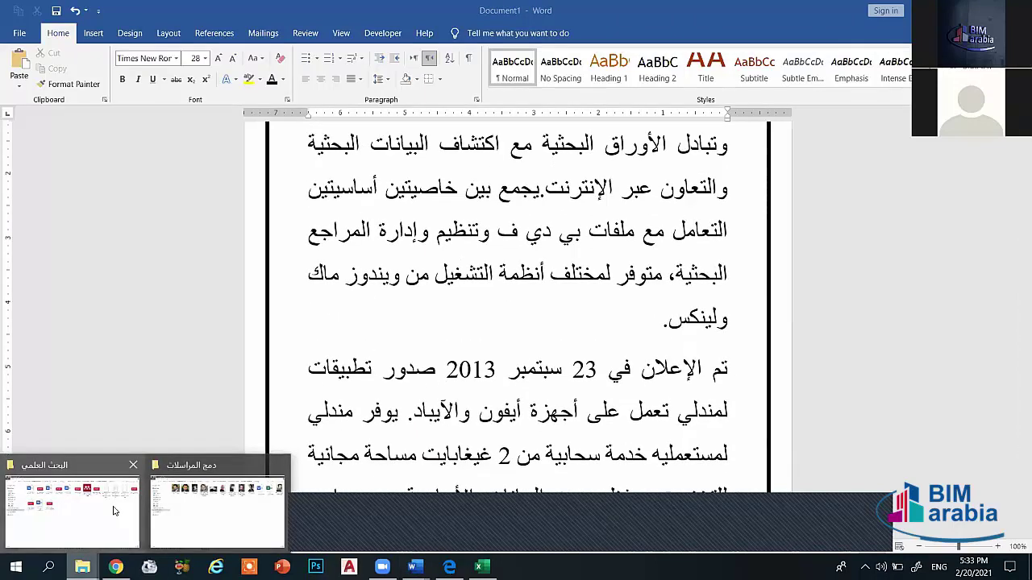
pyautogui.click(114, 510)
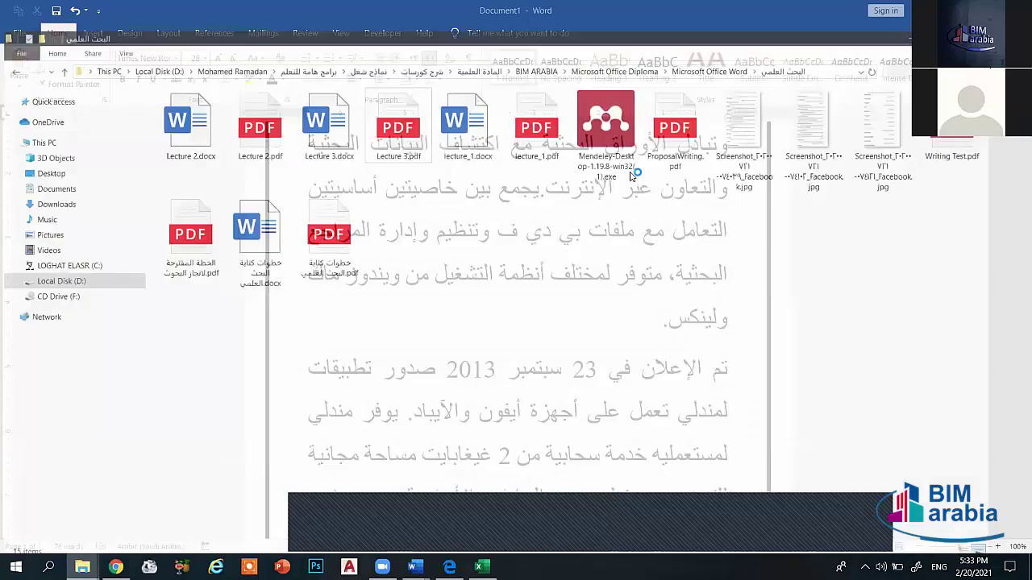
pyautogui.doubleClick(632, 176)
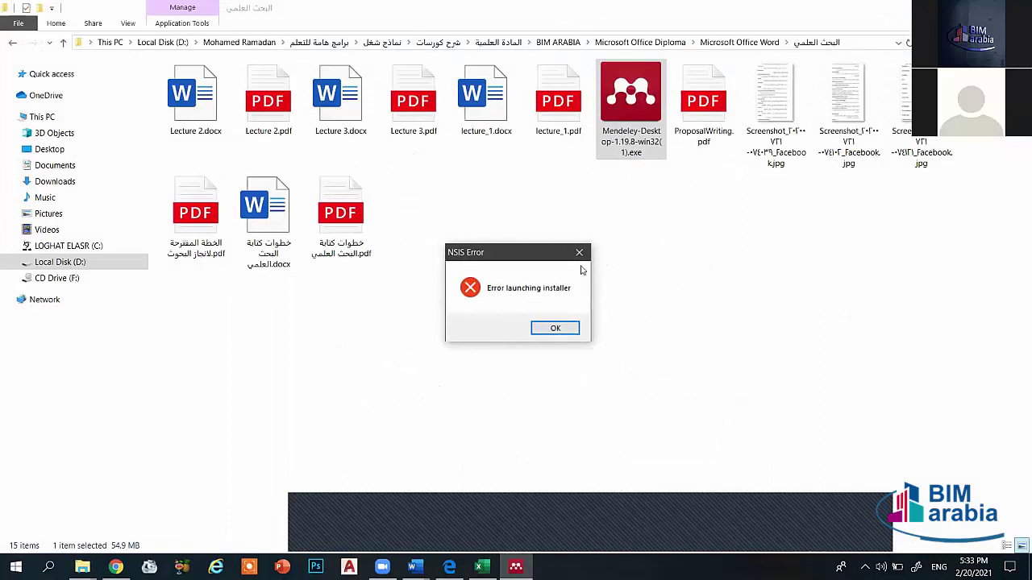
pyautogui.click(555, 328)
pyautogui.doubleClick(629, 153)
pyautogui.click(556, 327)
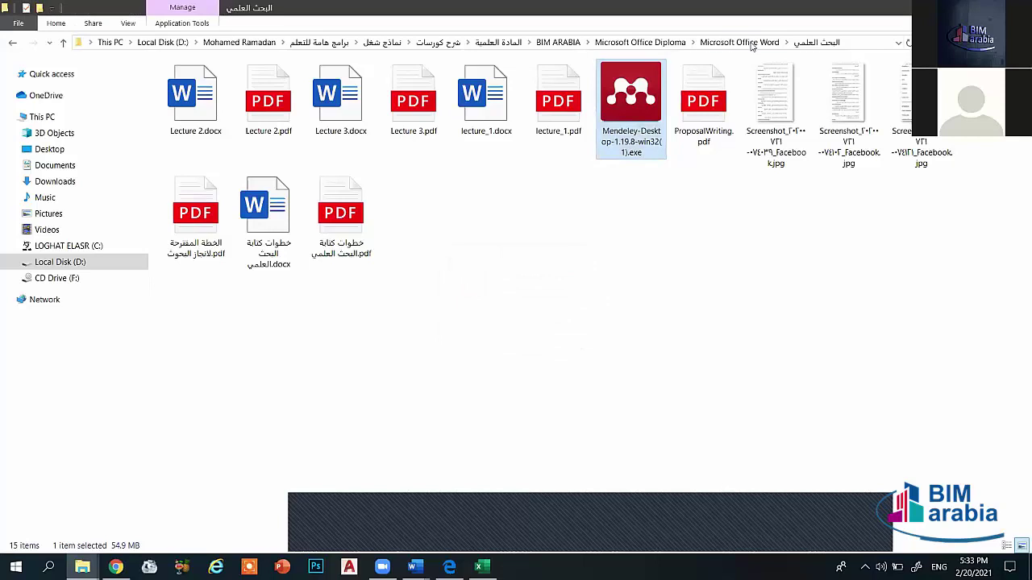
# Permanently delete Mendeley-Desktop-1.19.8-win32(1).exe and return to the Word document
pyautogui.hotkey('shift', 'Delete')
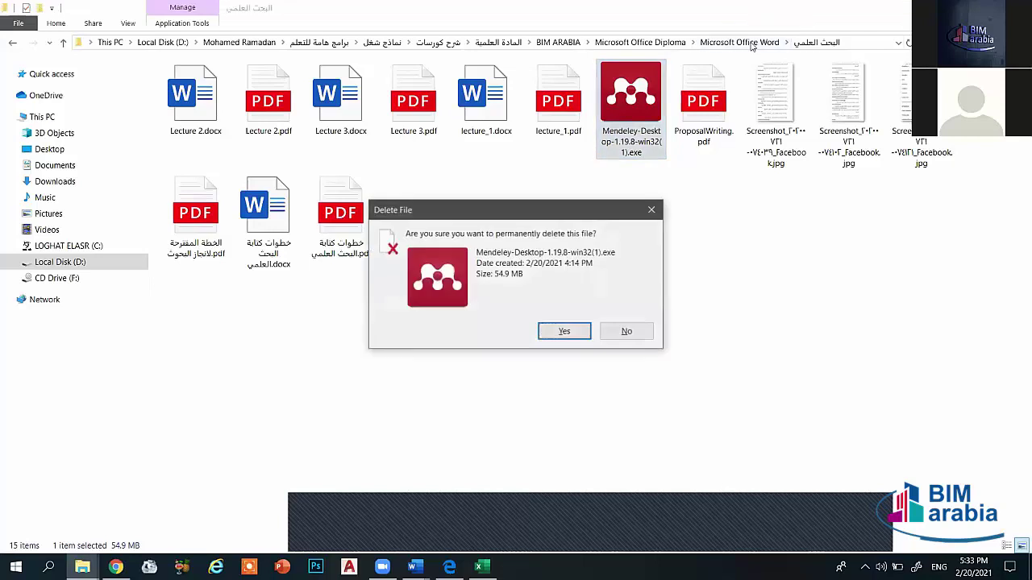
pyautogui.press('Return')
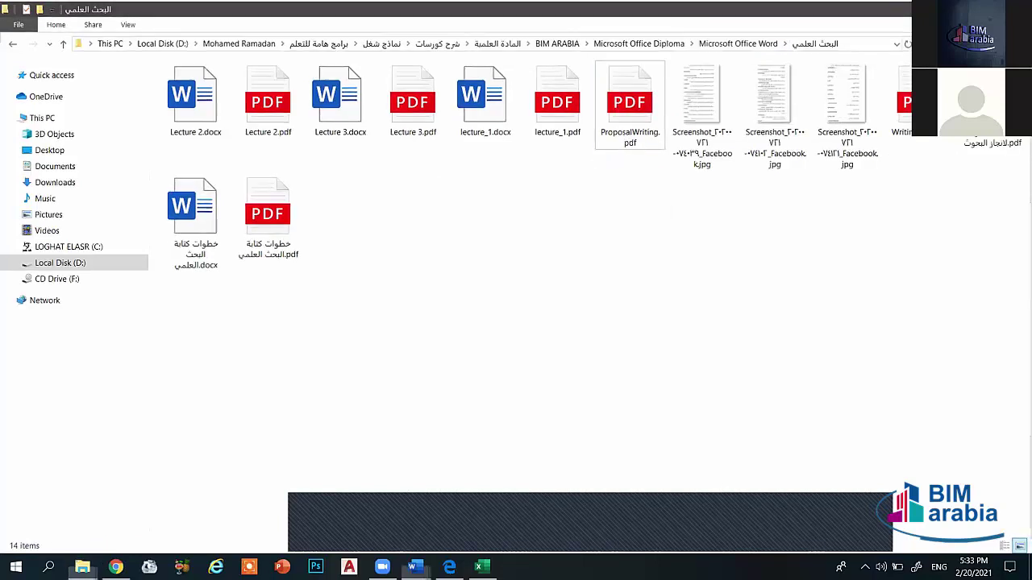
pyautogui.hotkey('alt', 'Tab')
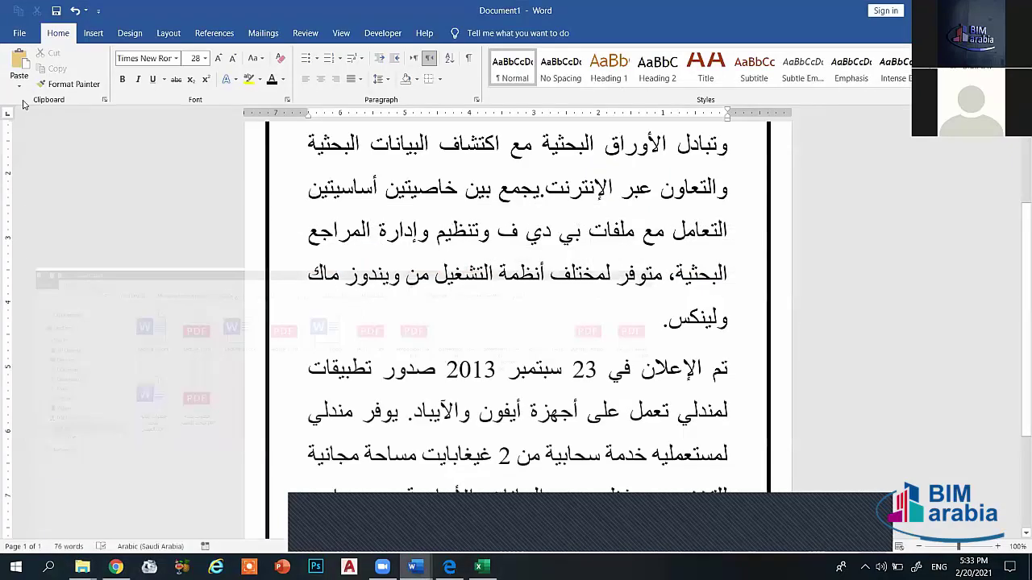
# Install Mendeley-Desktop-1.19.4-win32.exe from D:\New folder, accepting the license and finishing the wizard
pyautogui.hotkey('alt', 'Tab')
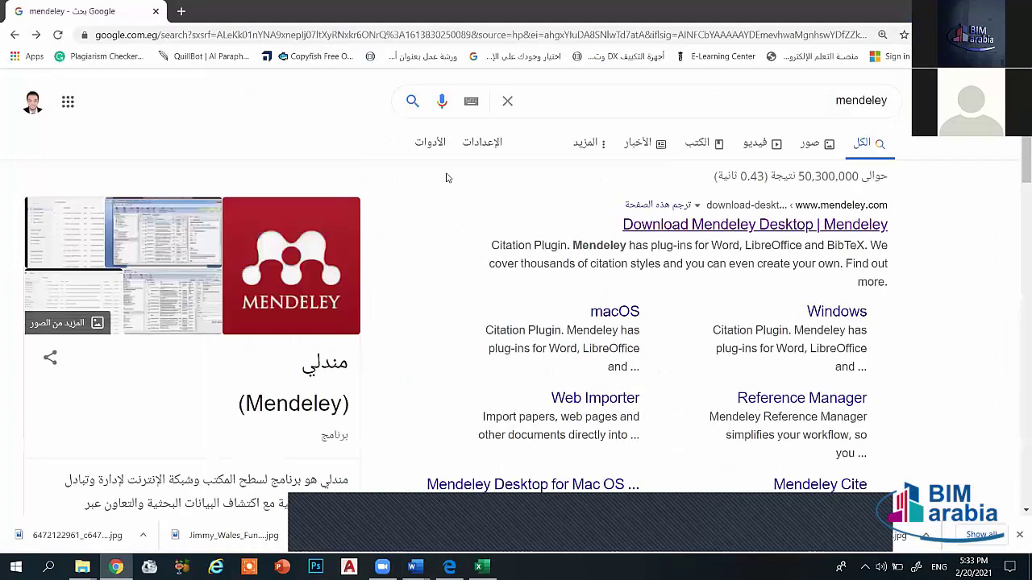
pyautogui.press('super+d')
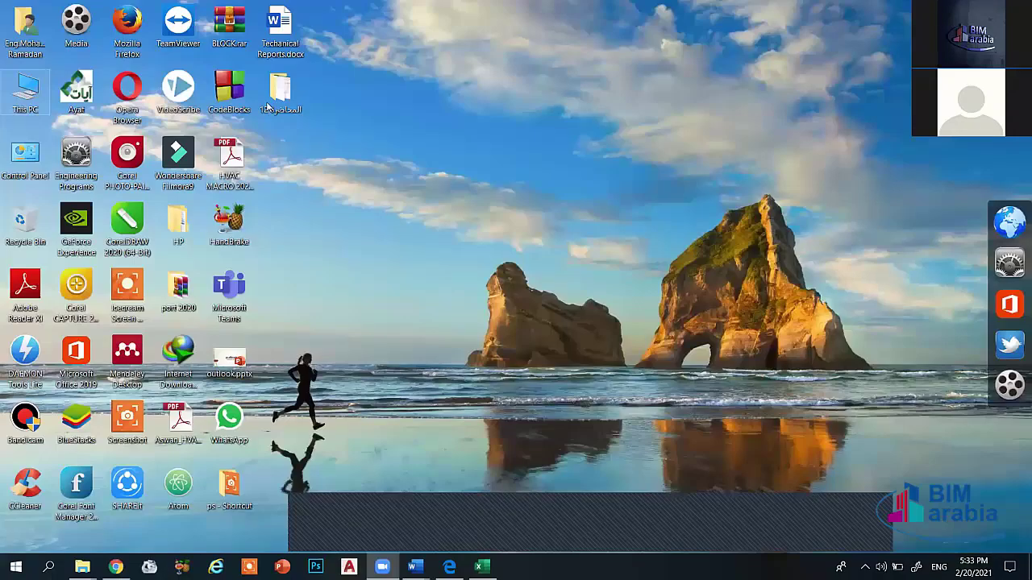
pyautogui.doubleClick(268, 107)
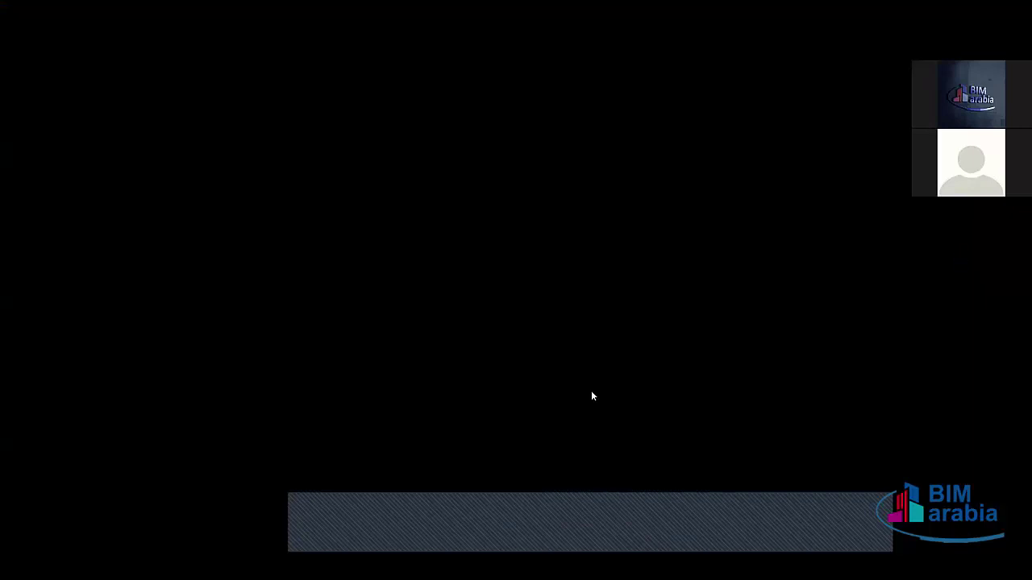
pyautogui.click(591, 396)
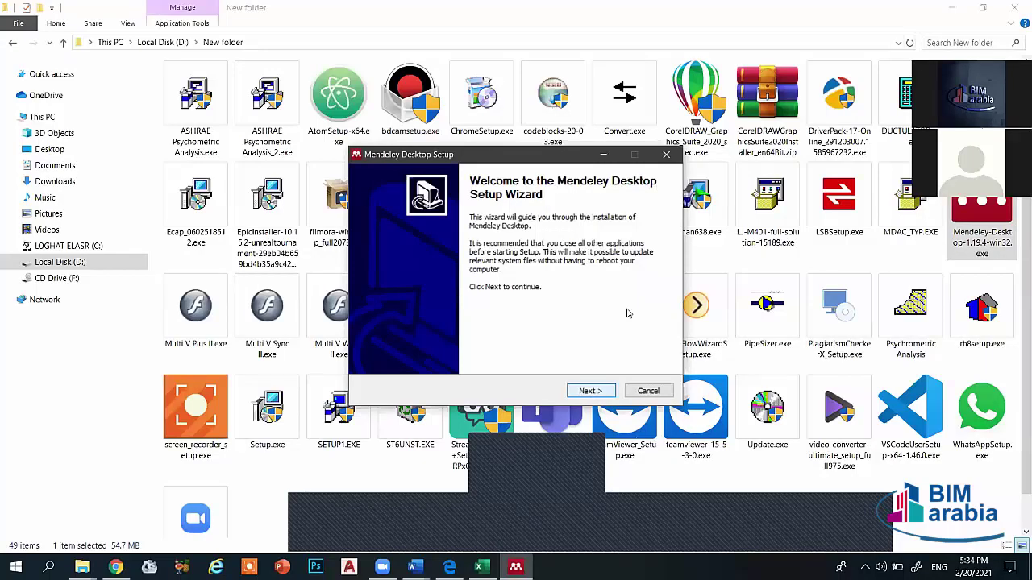
pyautogui.click(595, 393)
pyautogui.click(595, 391)
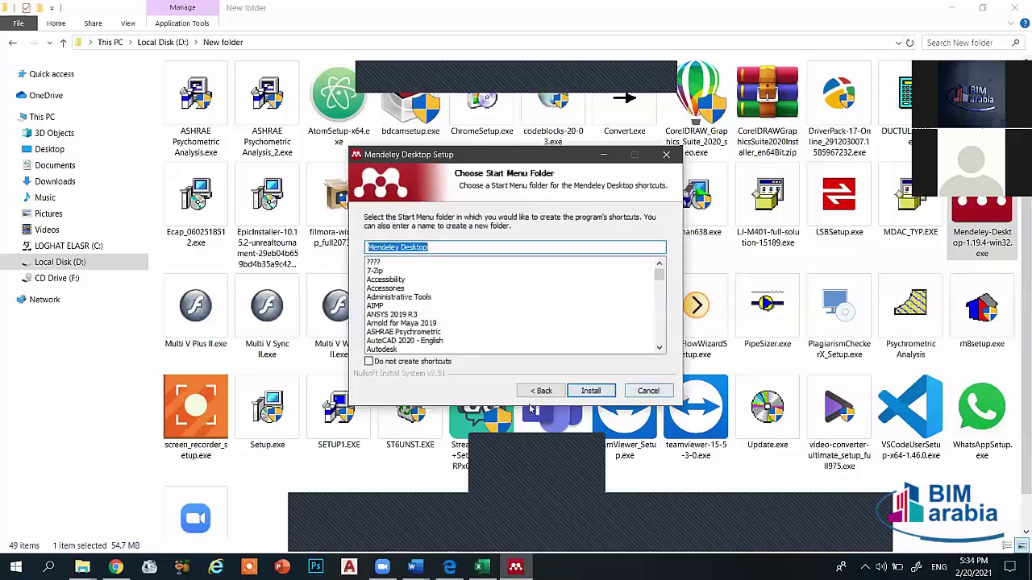
pyautogui.click(591, 391)
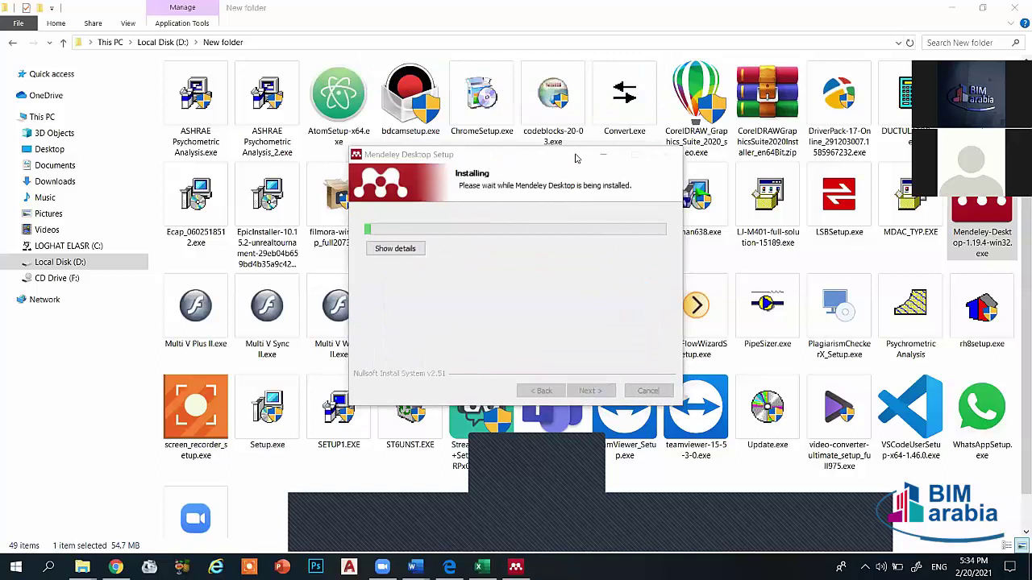
pyautogui.click(604, 154)
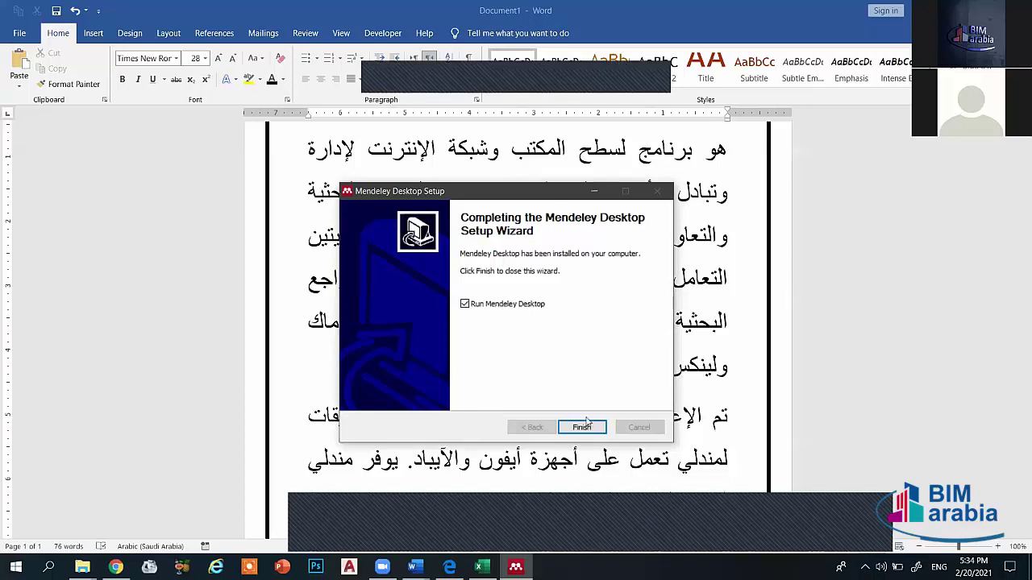
pyautogui.click(586, 425)
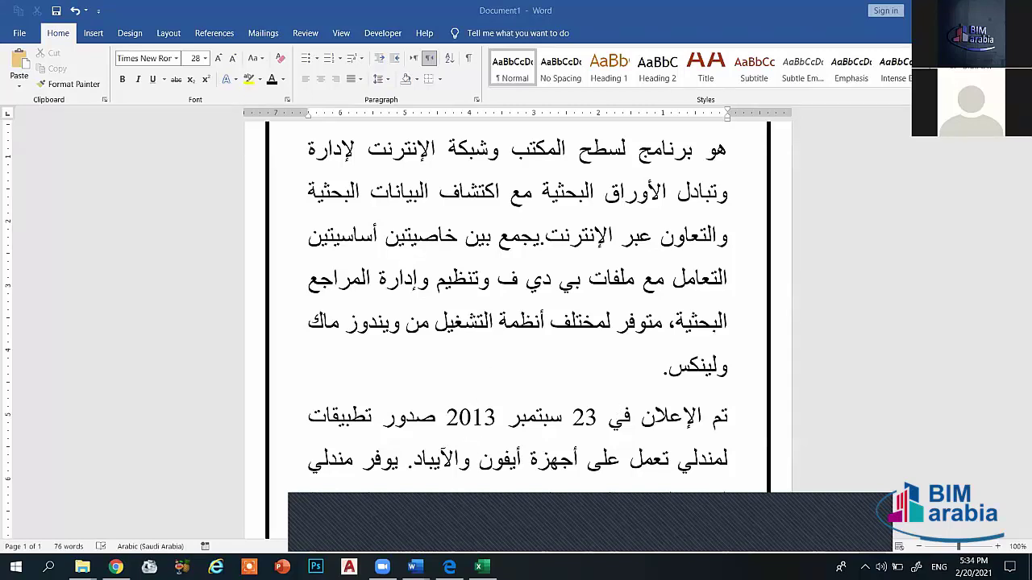
# Launch Mendeley Desktop by searching 'MEN' in Windows, then go back to Chrome's Google results
pyautogui.click(48, 567)
pyautogui.write('M')
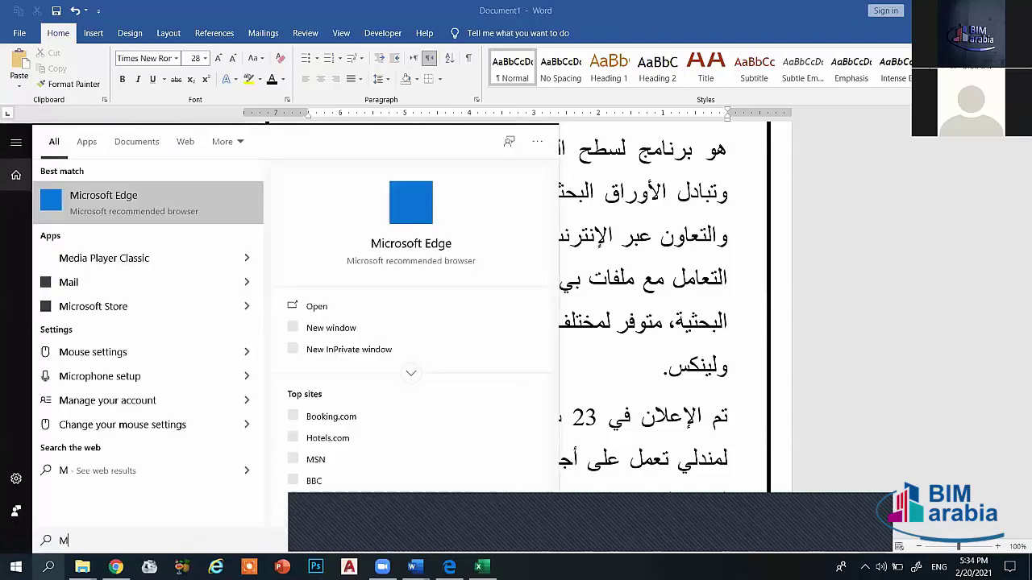
pyautogui.write('EN')
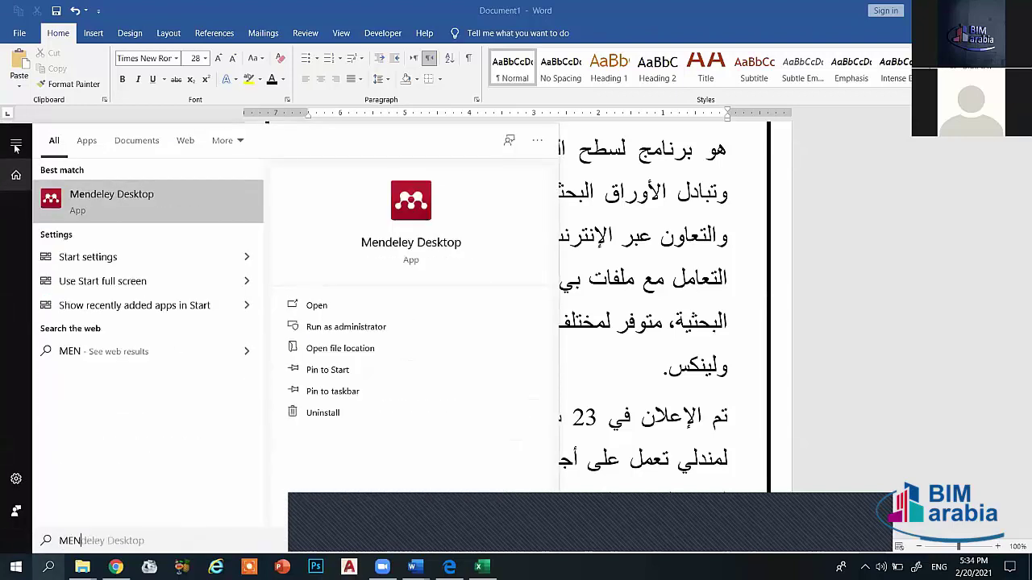
pyautogui.click(260, 219)
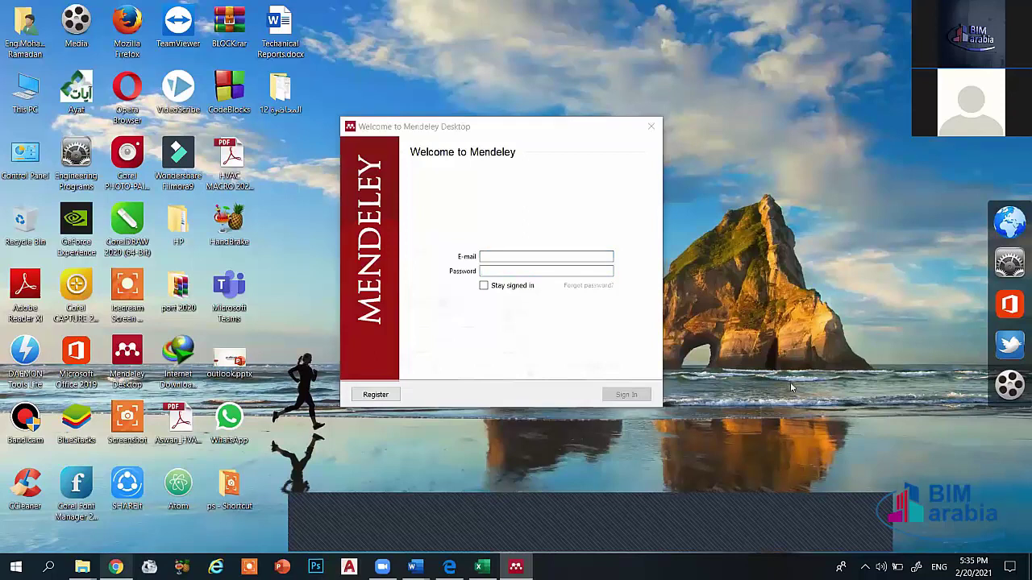
pyautogui.hotkey('alt', 'Tab')
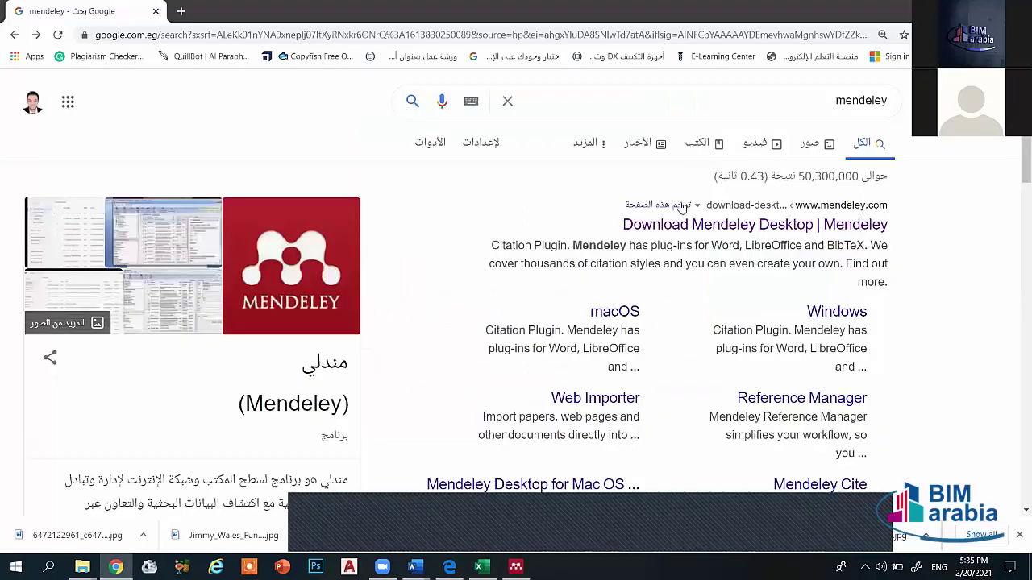
# Browse the Mendeley Desktop download page and go to the Mendeley sign-in page
pyautogui.scroll(-1, 650, 223)
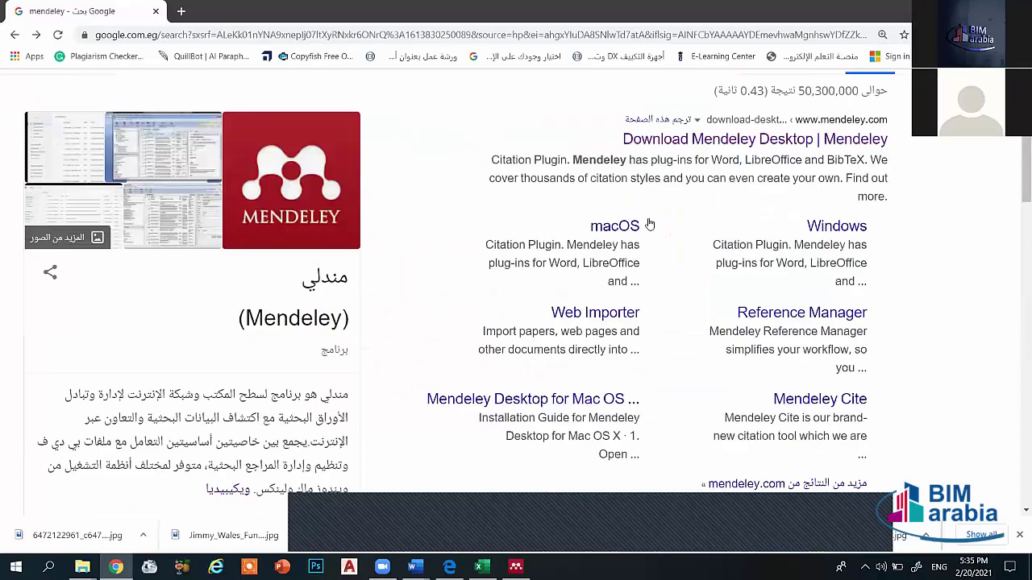
pyautogui.click(647, 226)
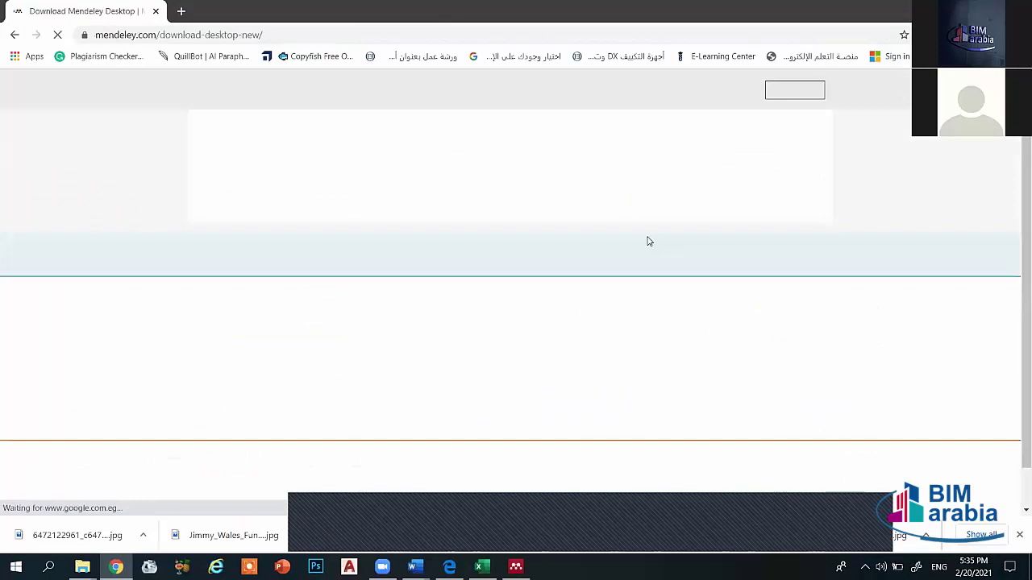
pyautogui.scroll(-1, 511, 264)
pyautogui.scroll(-2, 510, 264)
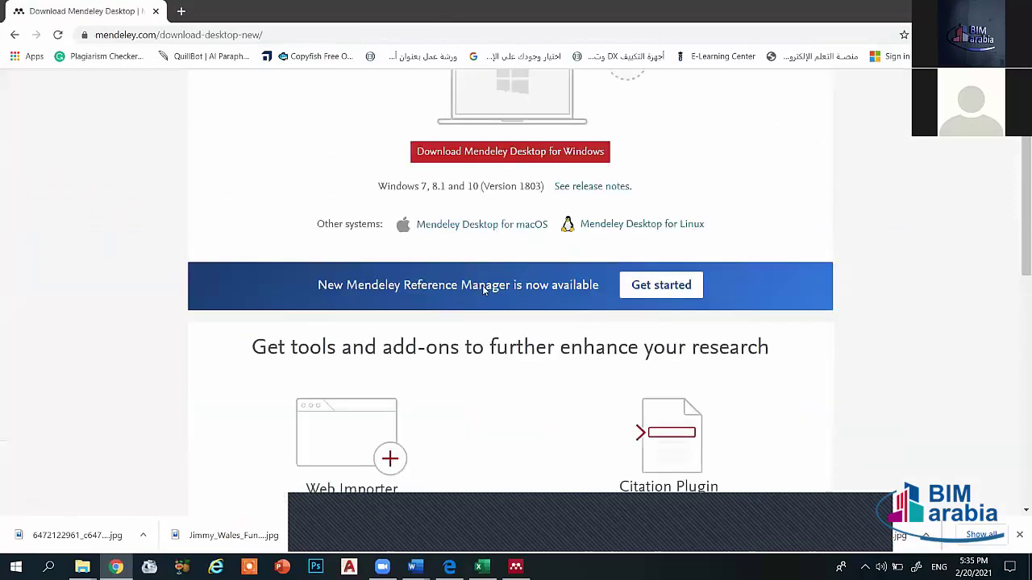
pyautogui.scroll(-5, 495, 307)
pyautogui.scroll(-2, 495, 307)
pyautogui.scroll(4, 259, 142)
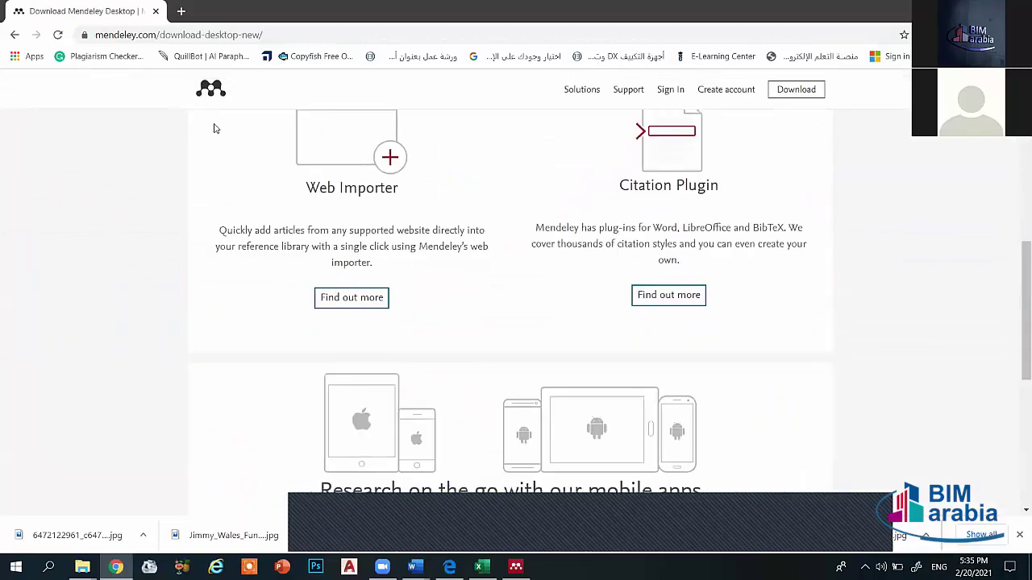
pyautogui.scroll(4, 145, 104)
pyautogui.scroll(2, 412, 95)
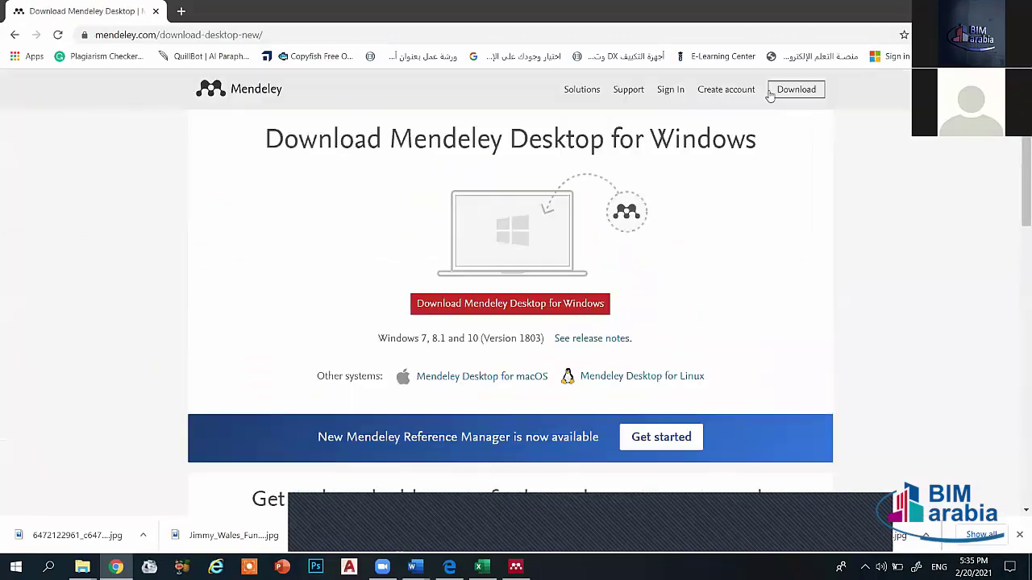
pyautogui.click(668, 90)
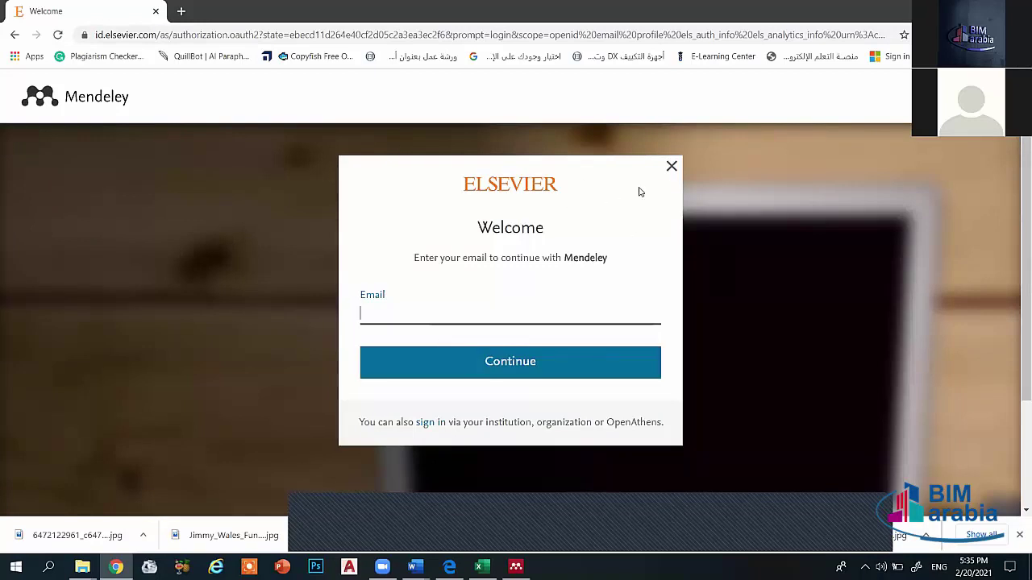
# Close the Elsevier prompt, focus the e-mail field, and close the Mendeley Desktop welcome window
pyautogui.click(671, 167)
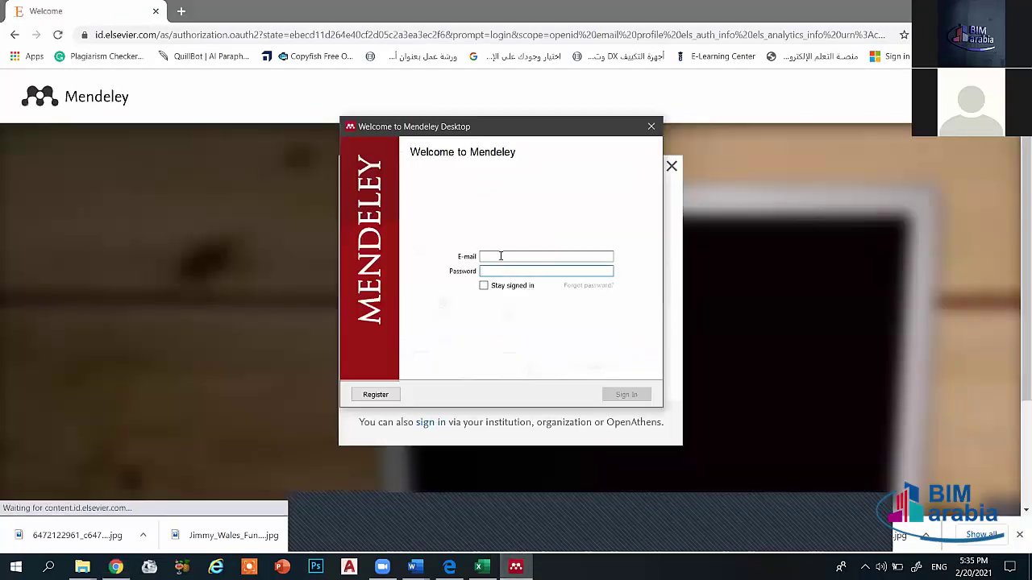
pyautogui.click(501, 257)
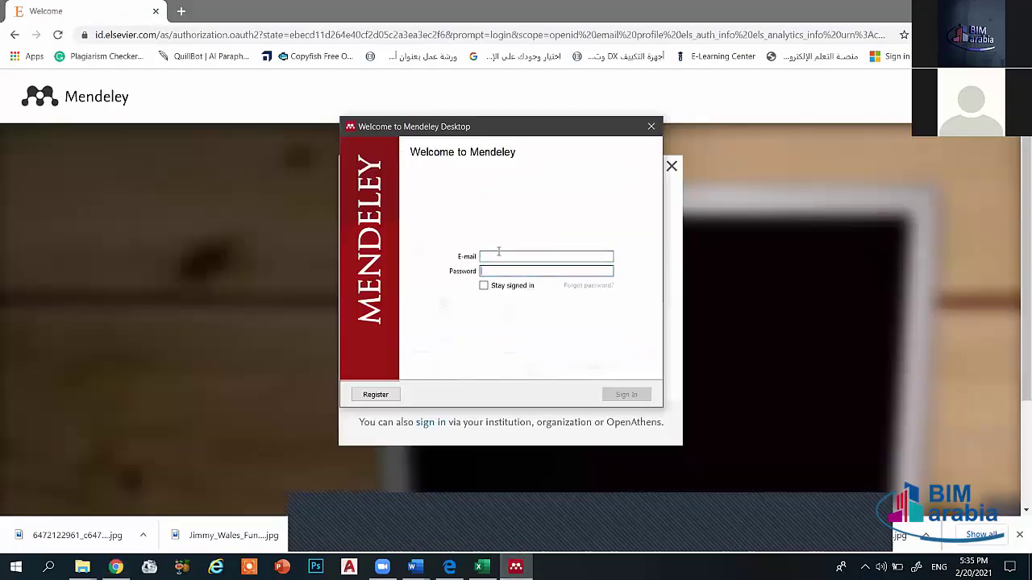
pyautogui.click(652, 126)
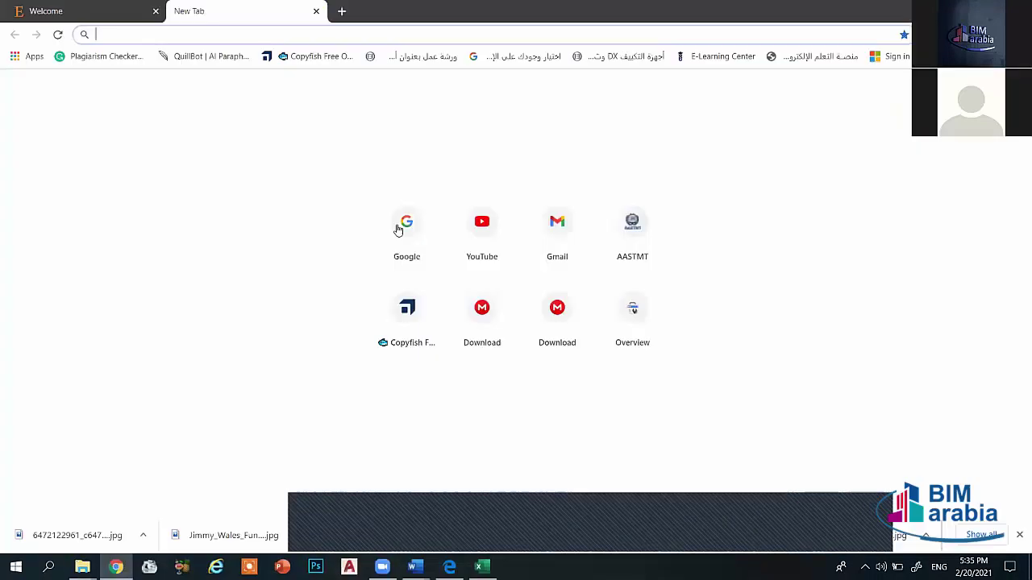
# Search Google for mendeley in a new tab
pyautogui.click(397, 226)
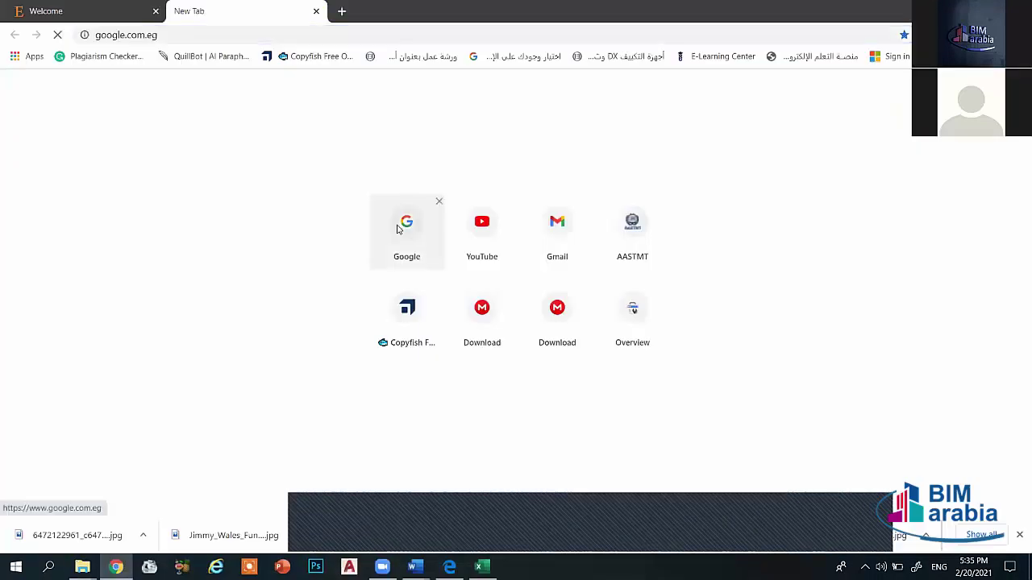
pyautogui.write('MEN')
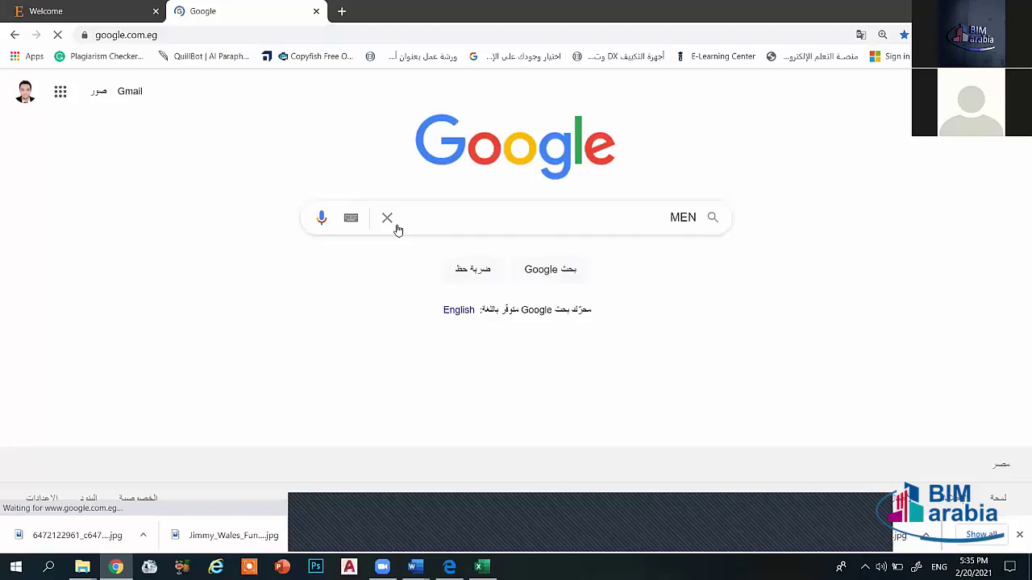
pyautogui.press('BackSpace')
pyautogui.press('BackSpace')
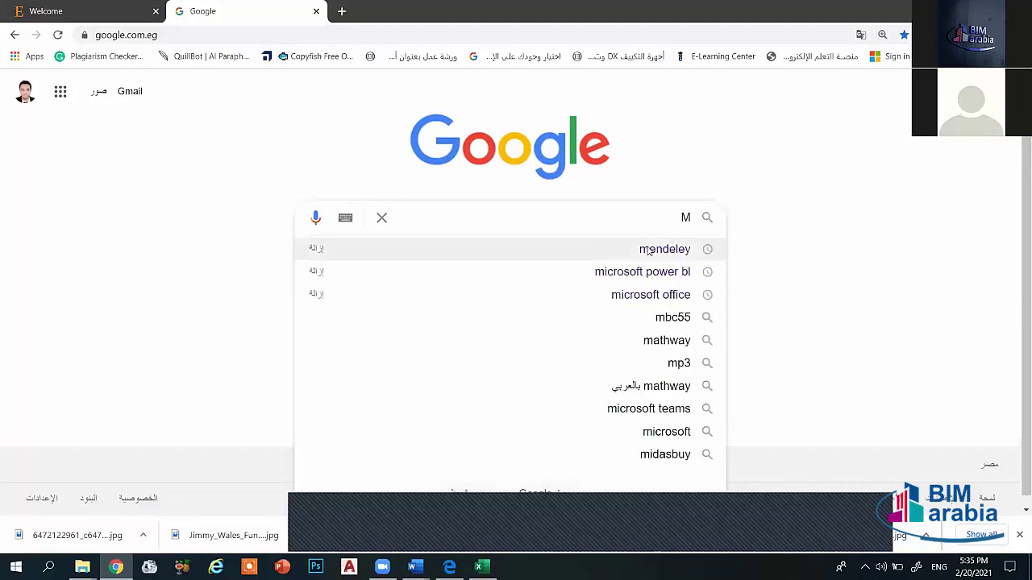
pyautogui.click(650, 252)
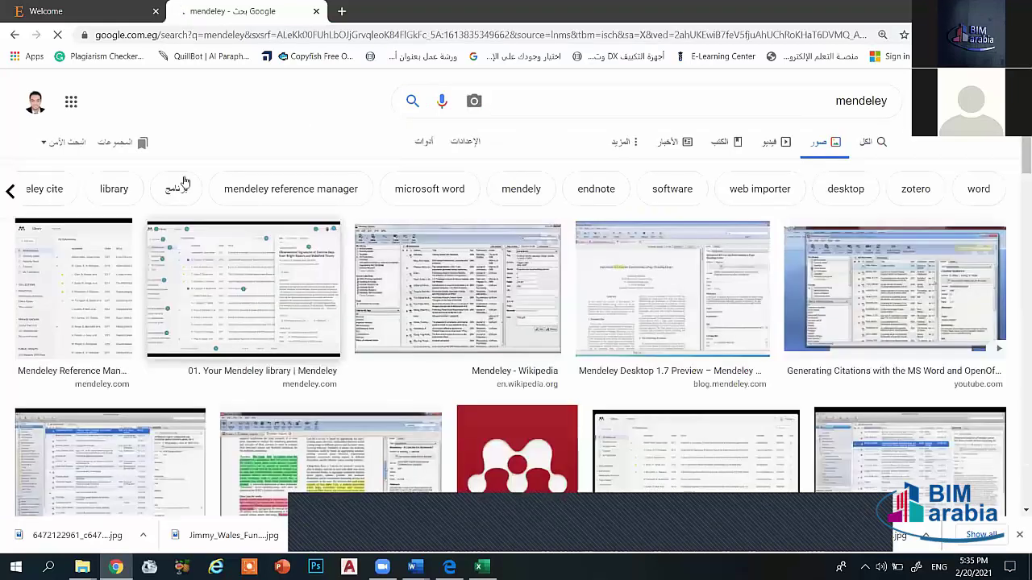
# Preview several Mendeley image results, including Wikipedia, Reference Manager and Mendeley Cite images
pyautogui.click(379, 290)
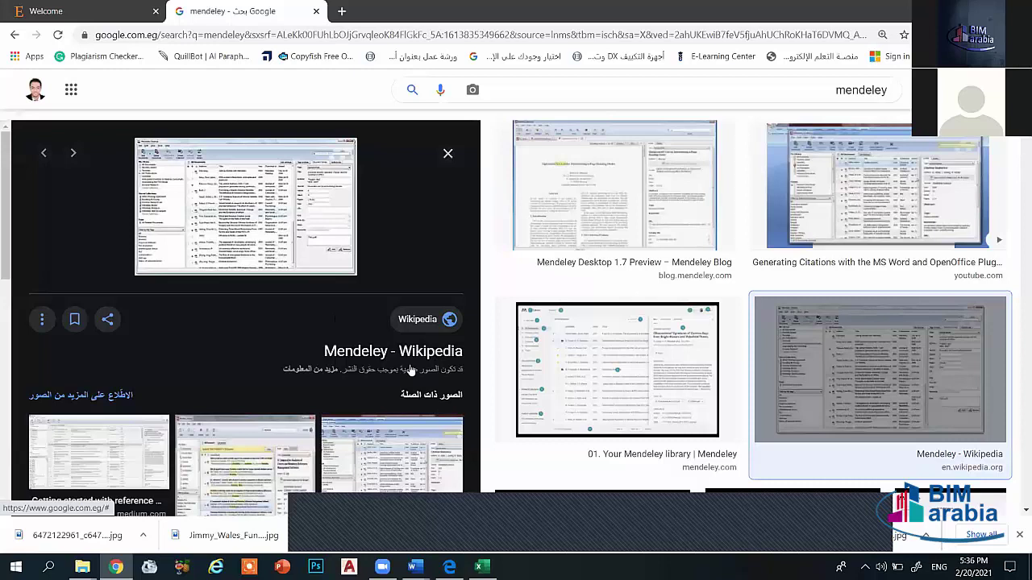
pyautogui.press('Escape')
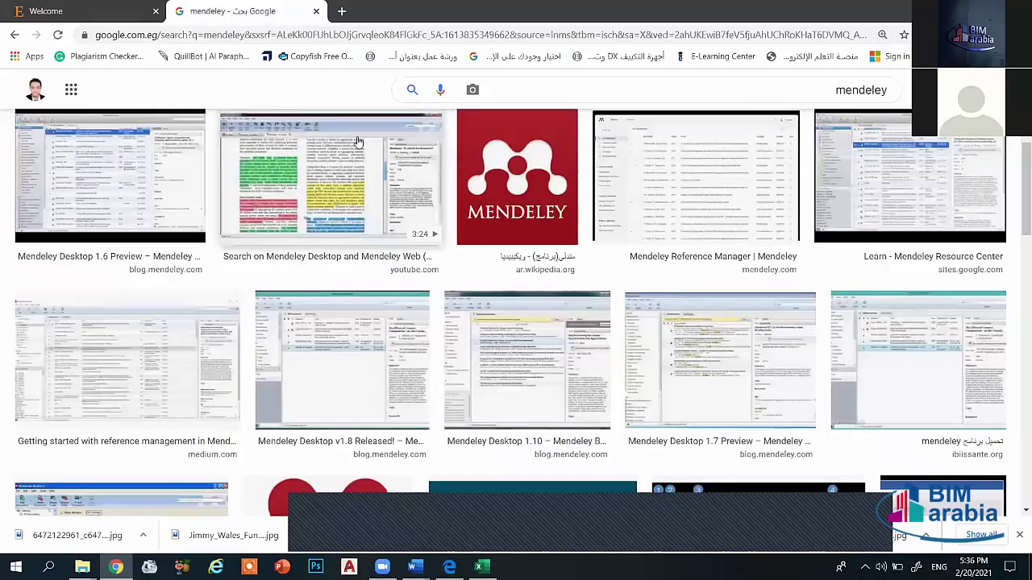
pyautogui.scroll(3, 357, 143)
pyautogui.click(233, 233)
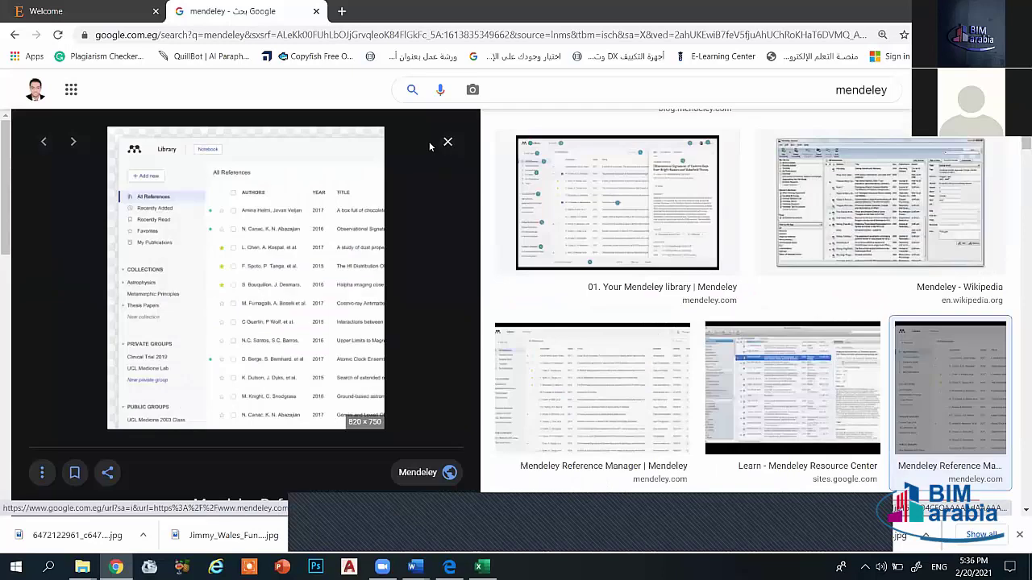
pyautogui.scroll(-2, 196, 448)
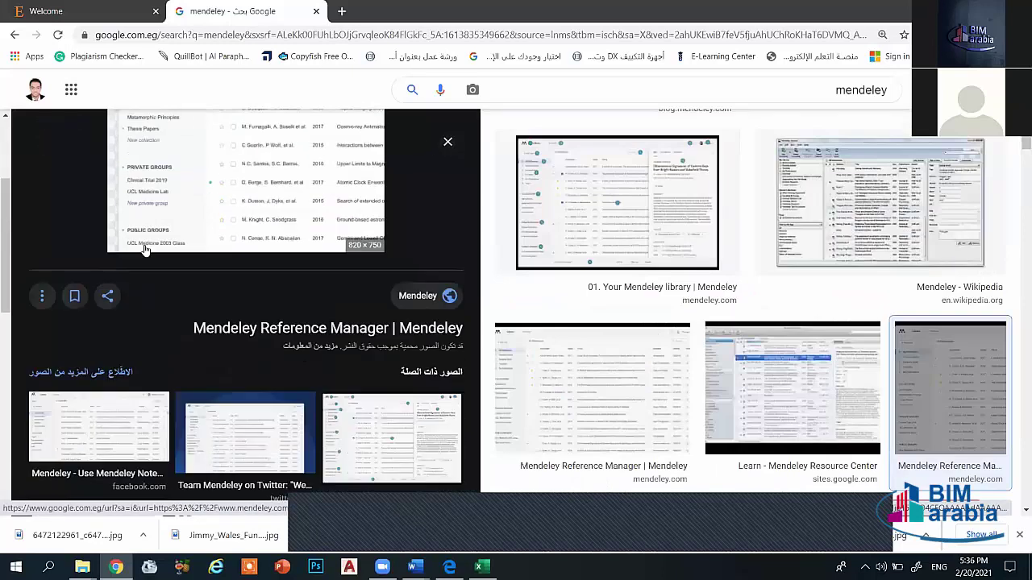
pyautogui.scroll(-2, 145, 250)
pyautogui.click(142, 249)
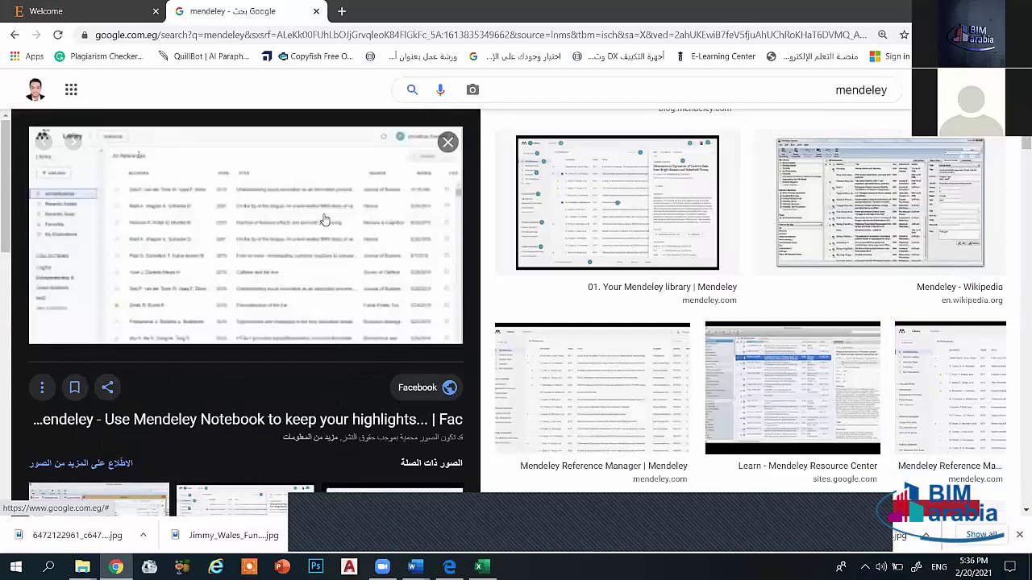
pyautogui.press('Escape')
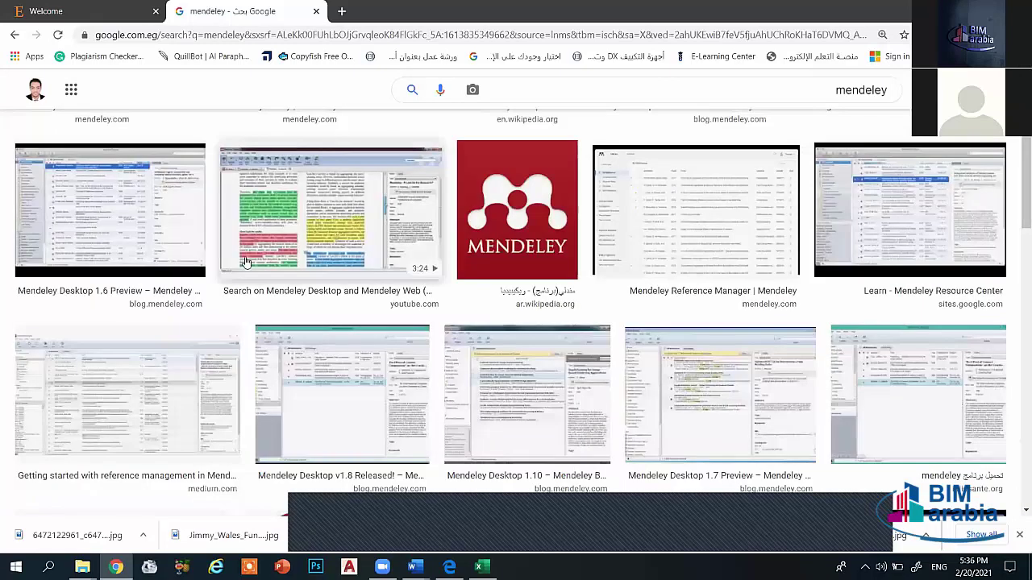
pyautogui.scroll(3, 343, 334)
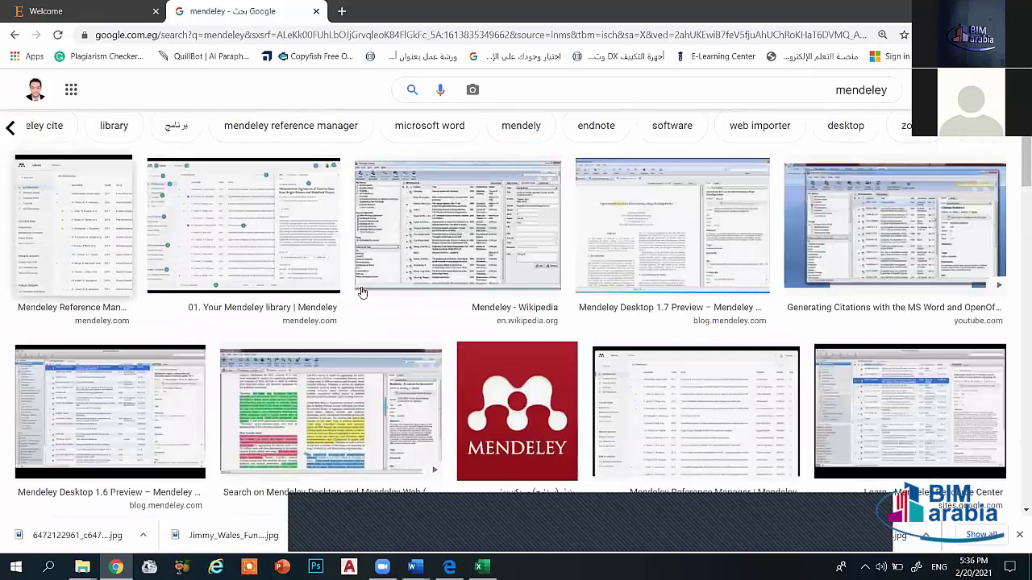
pyautogui.click(375, 231)
pyautogui.scroll(-2, 367, 374)
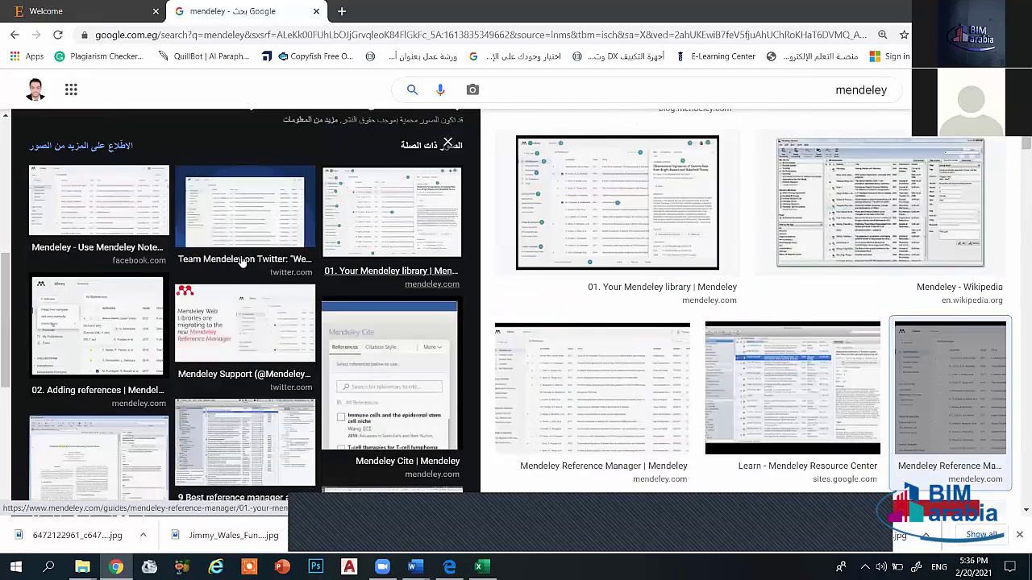
pyautogui.click(387, 355)
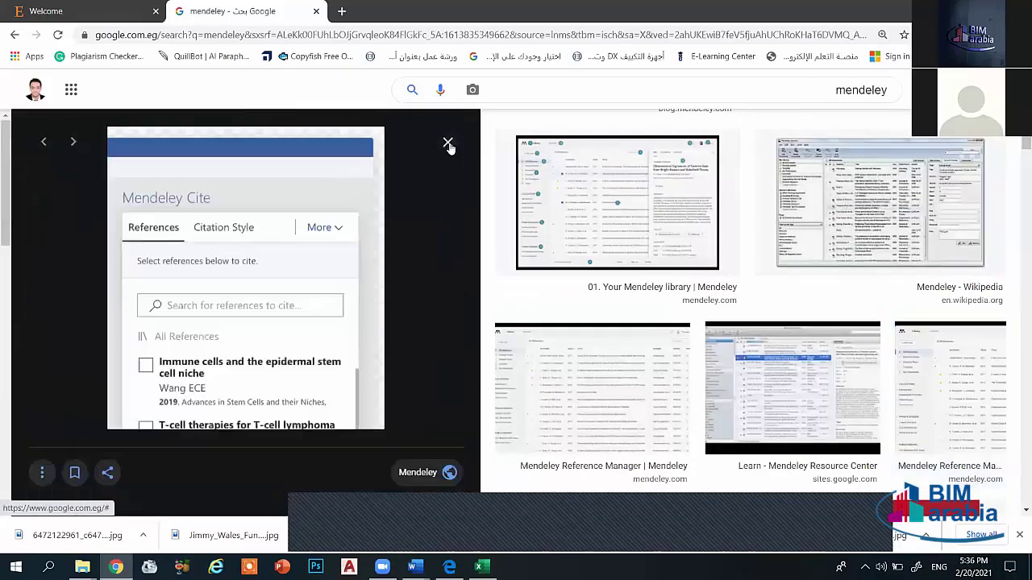
pyautogui.press('Escape')
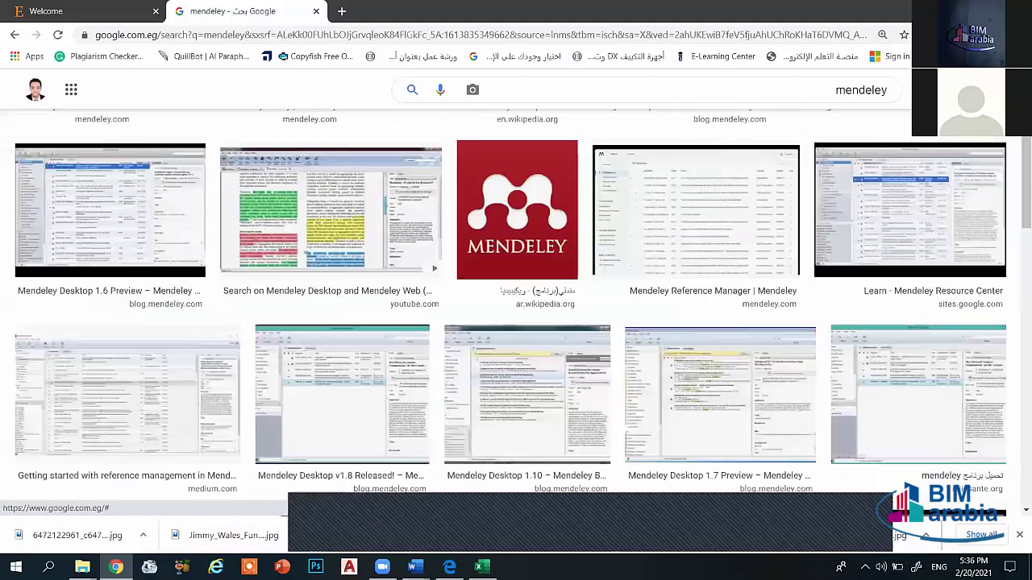
# Close the mendeley image search tab and Elsevier sign-in dialog, then show the desktop
pyautogui.moveTo(413, 567)
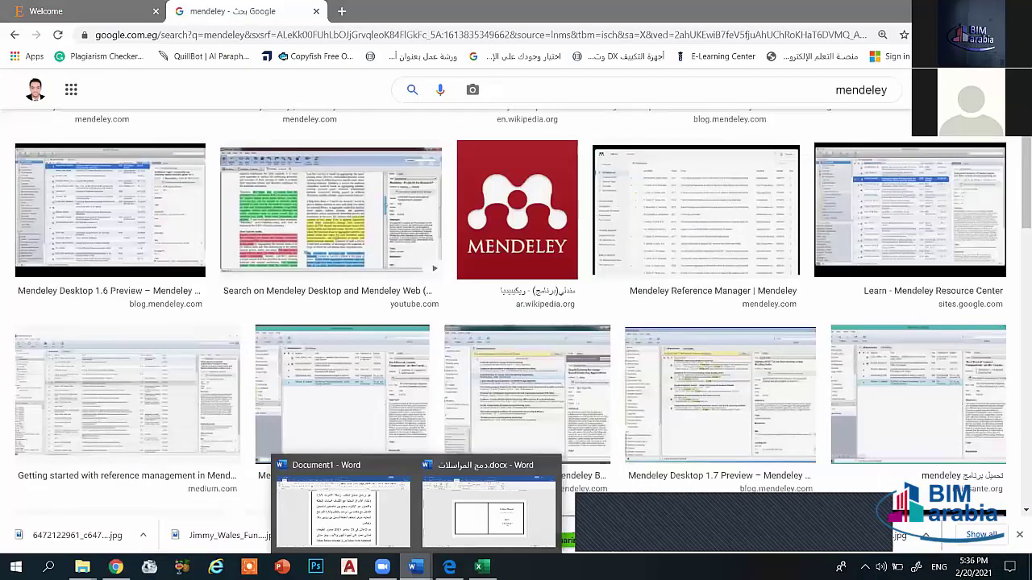
pyautogui.click(393, 520)
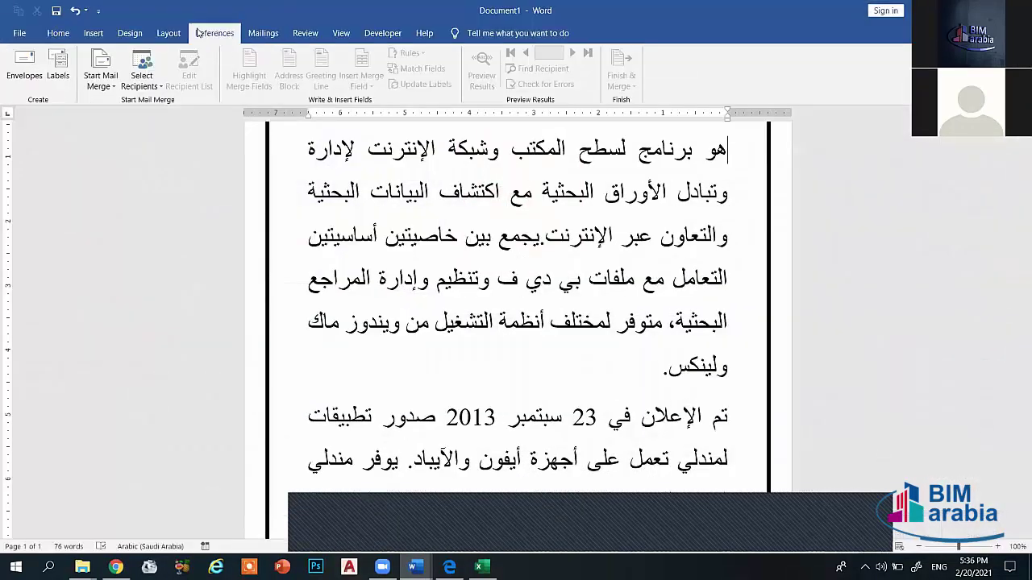
pyautogui.click(226, 34)
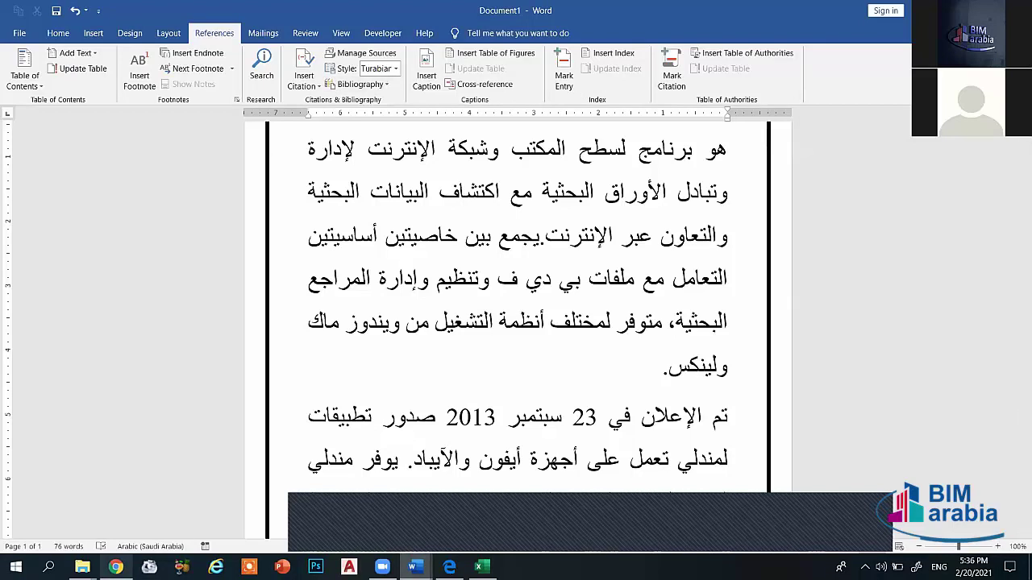
pyautogui.moveTo(115, 567)
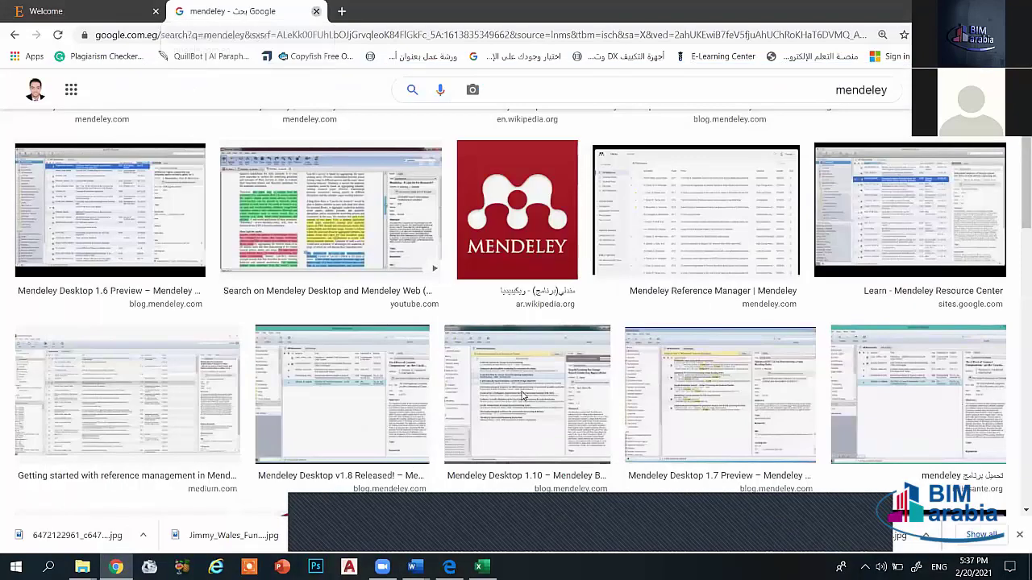
pyautogui.click(315, 12)
pyautogui.click(673, 167)
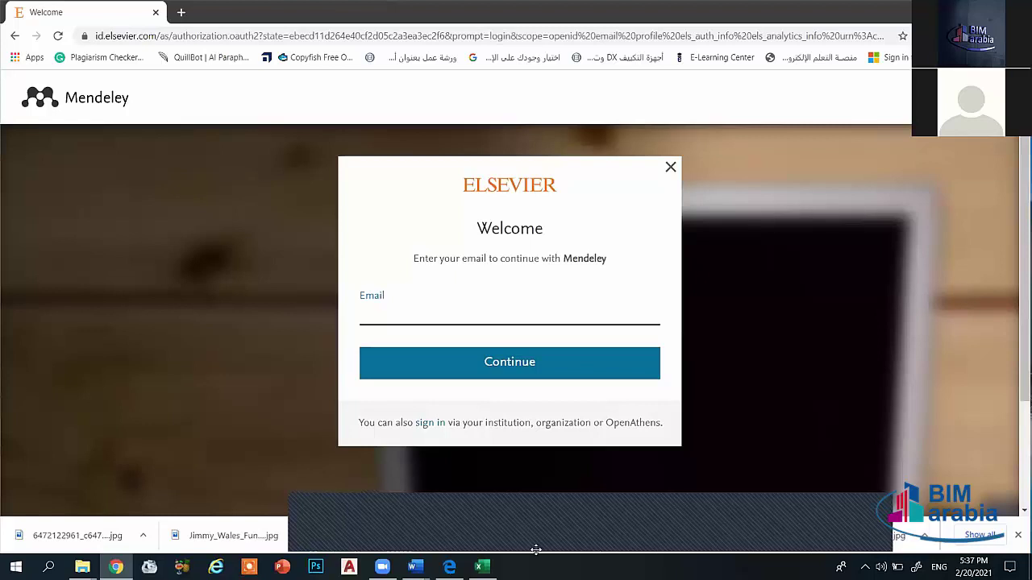
pyautogui.press('super+d')
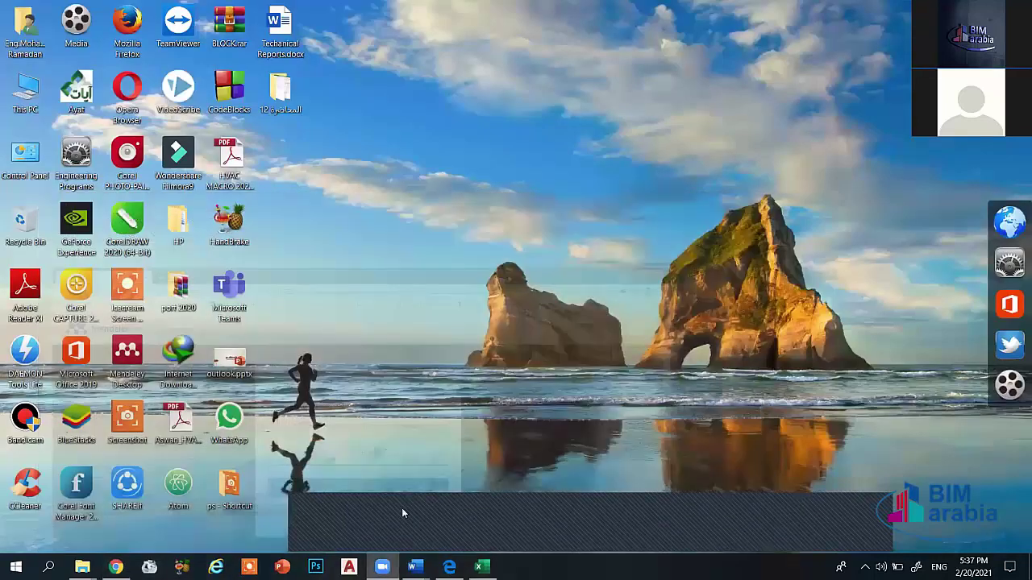
# Review the Arabic Mendeley paragraphs in Document1, then bring up دمج المراسلات.docx
pyautogui.click(414, 567)
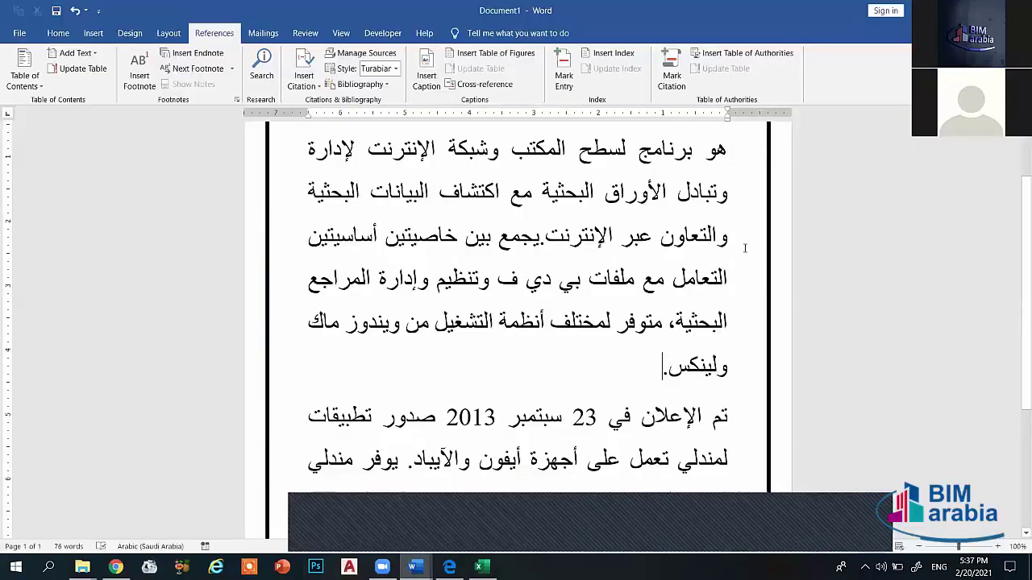
pyautogui.moveTo(605, 368)
pyautogui.mouseDown()
pyautogui.moveTo(429, 200)
pyautogui.moveTo(401, 237)
pyautogui.mouseUp()
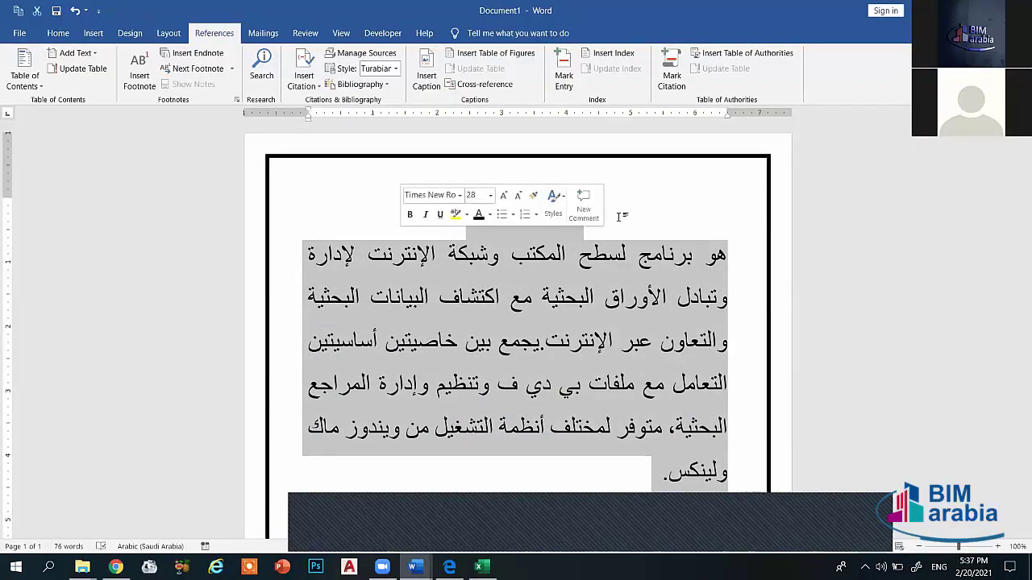
pyautogui.click(618, 479)
pyautogui.scroll(-2, 617, 457)
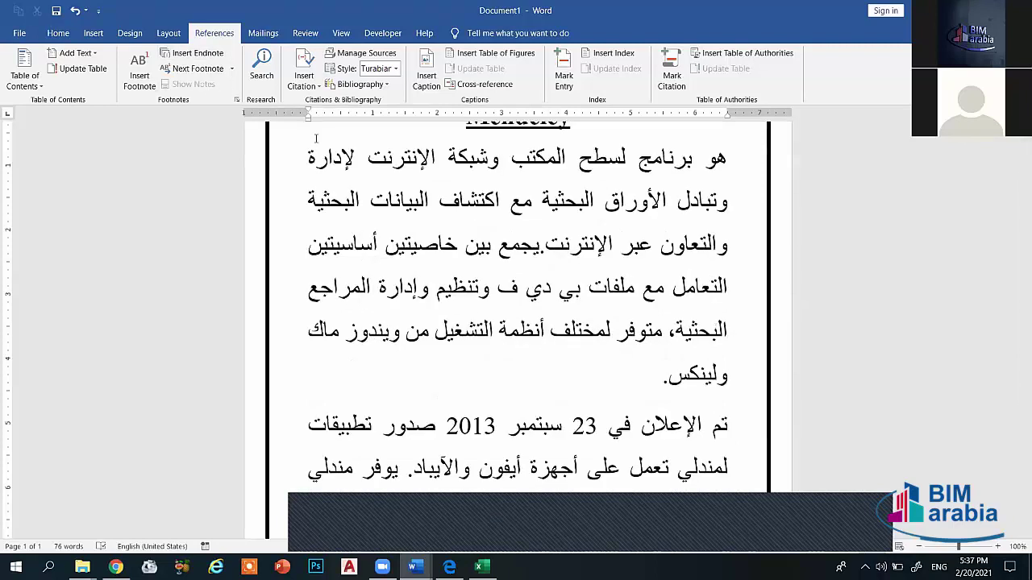
pyautogui.moveTo(611, 384); pyautogui.dragTo(720, 158)
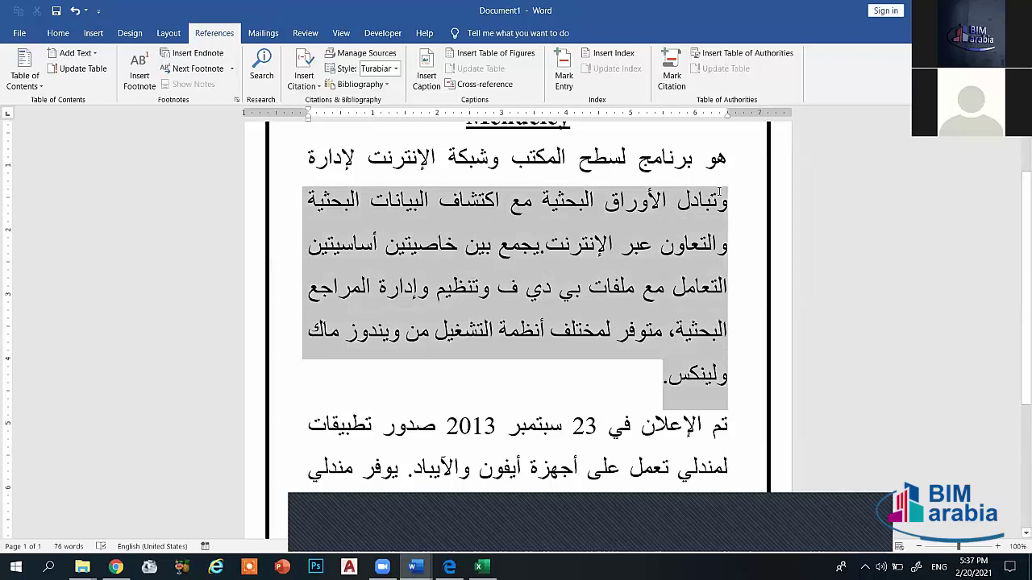
pyautogui.click(600, 368)
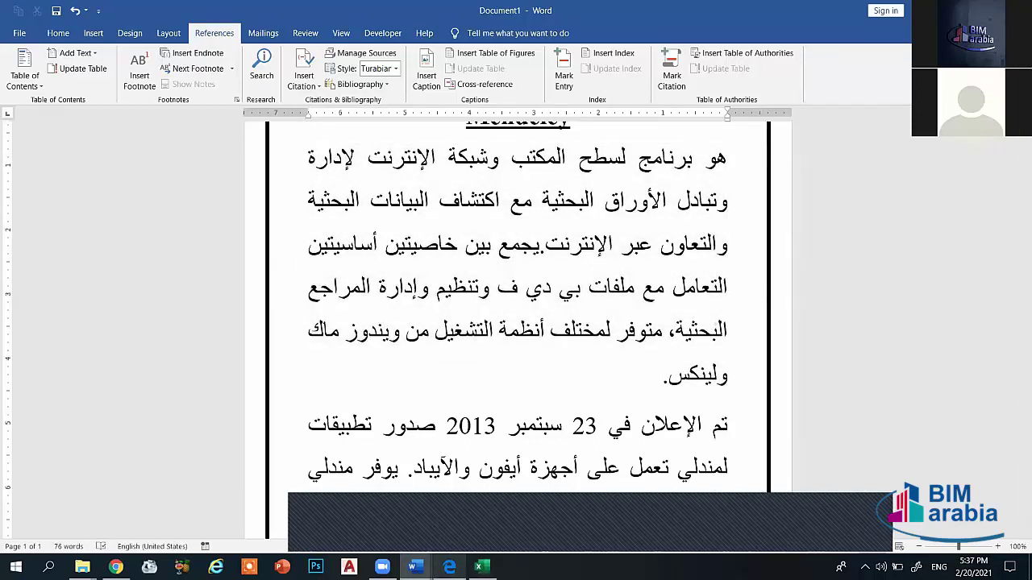
pyautogui.click(449, 566)
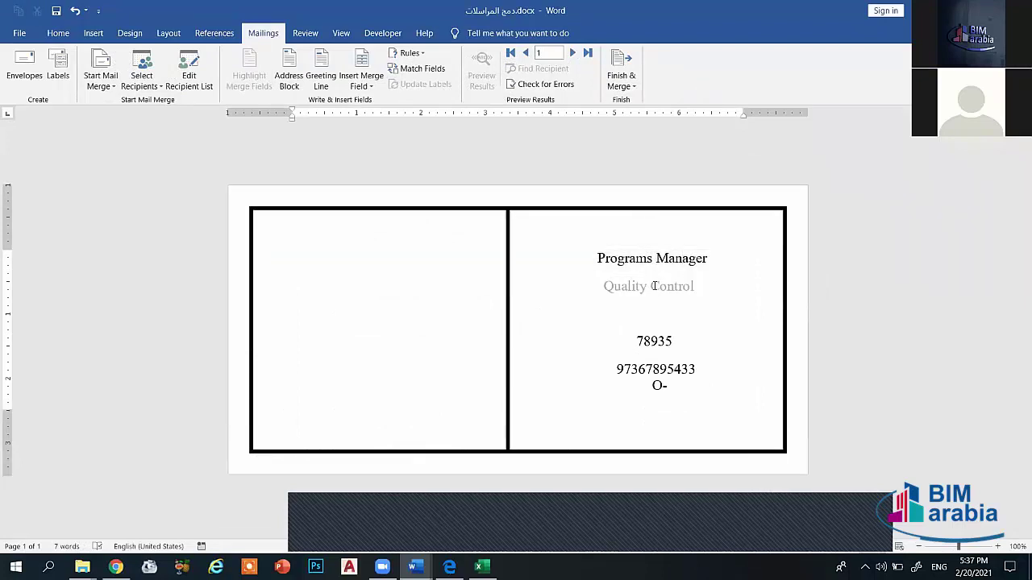
# Inspect the Quality Control text, the 78935 Code field and the mobile number field on the card
pyautogui.click(658, 287)
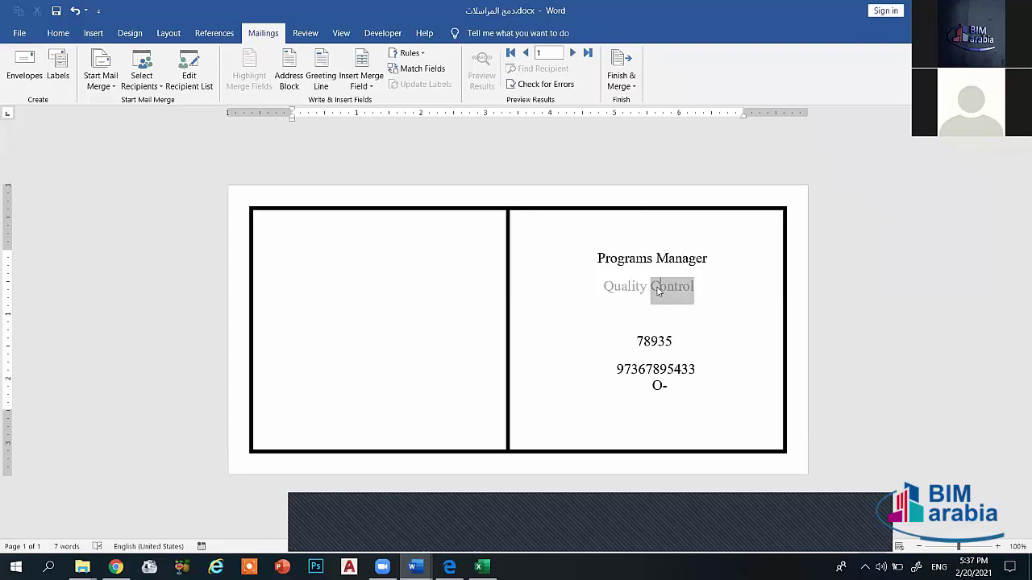
pyautogui.click(655, 342)
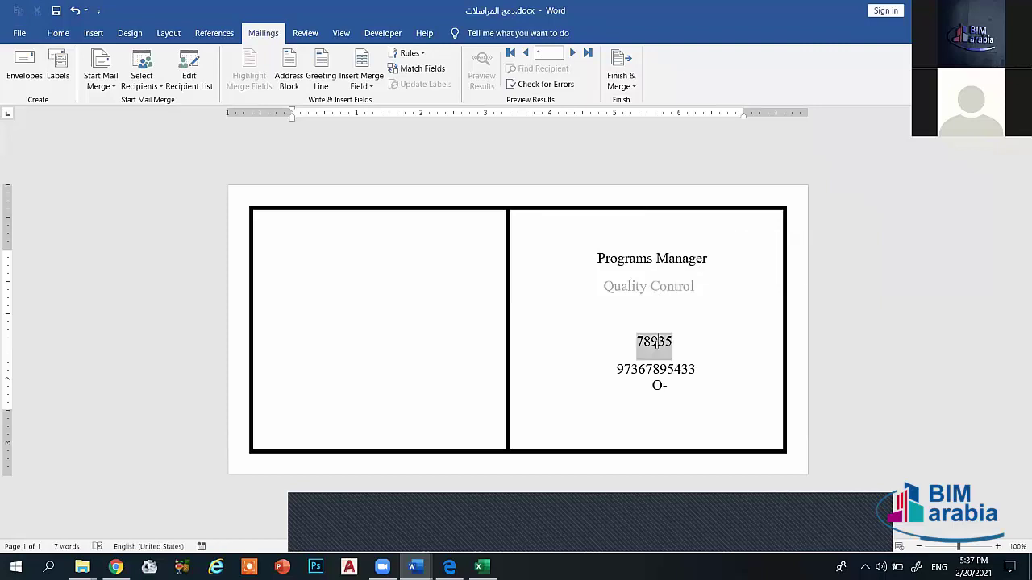
pyautogui.click(655, 369)
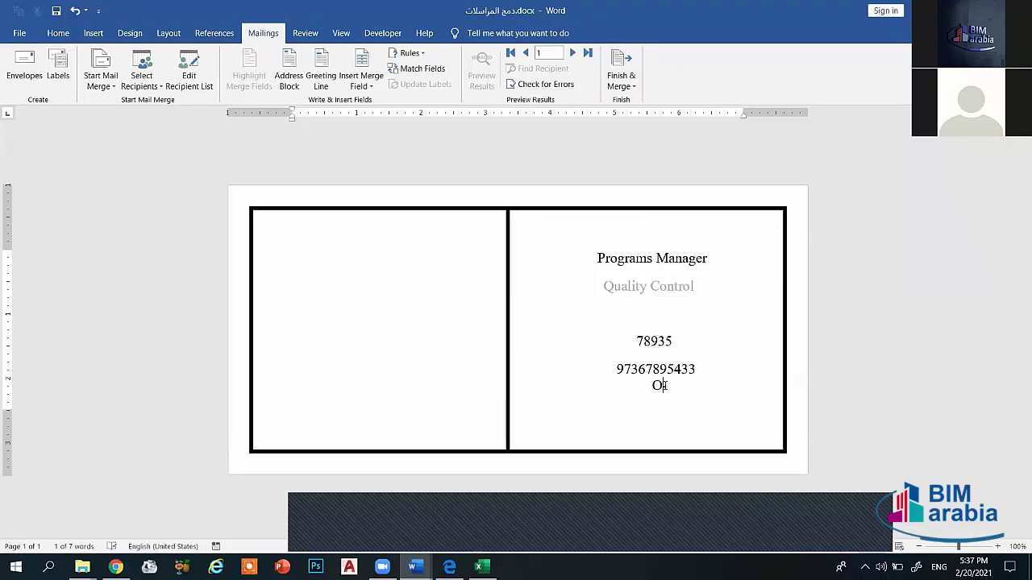
pyautogui.click(604, 396)
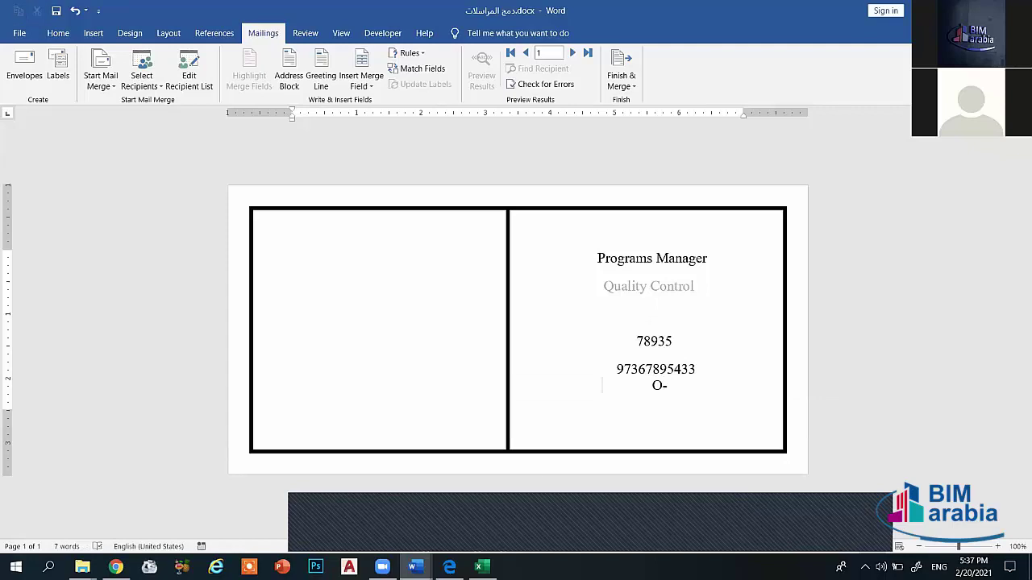
# Look over the Excel employee table's Name column (A1:A3), then return to the Word ID card
pyautogui.hotkey('alt', 'Tab')
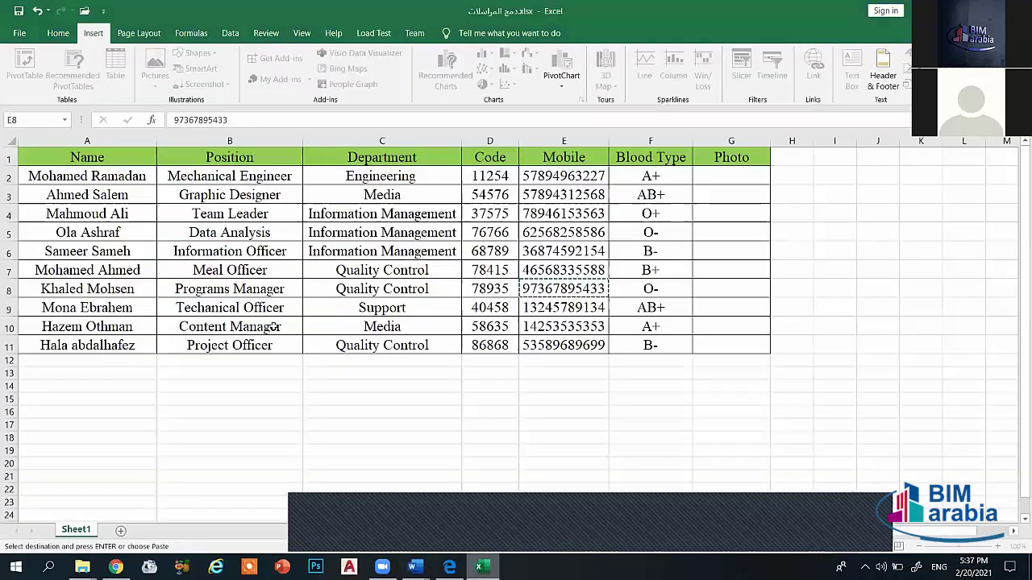
pyautogui.click(488, 421)
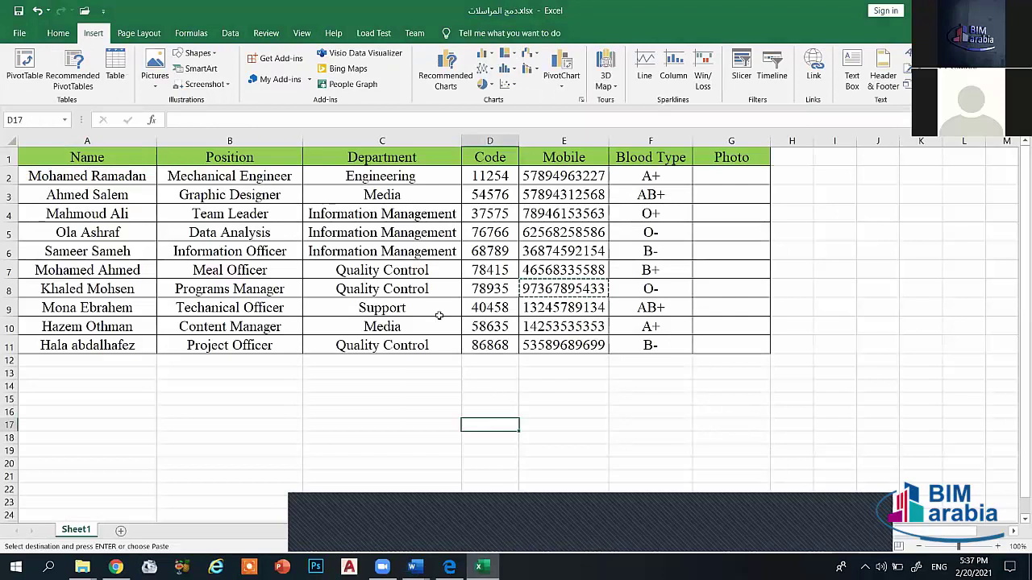
pyautogui.click(103, 158)
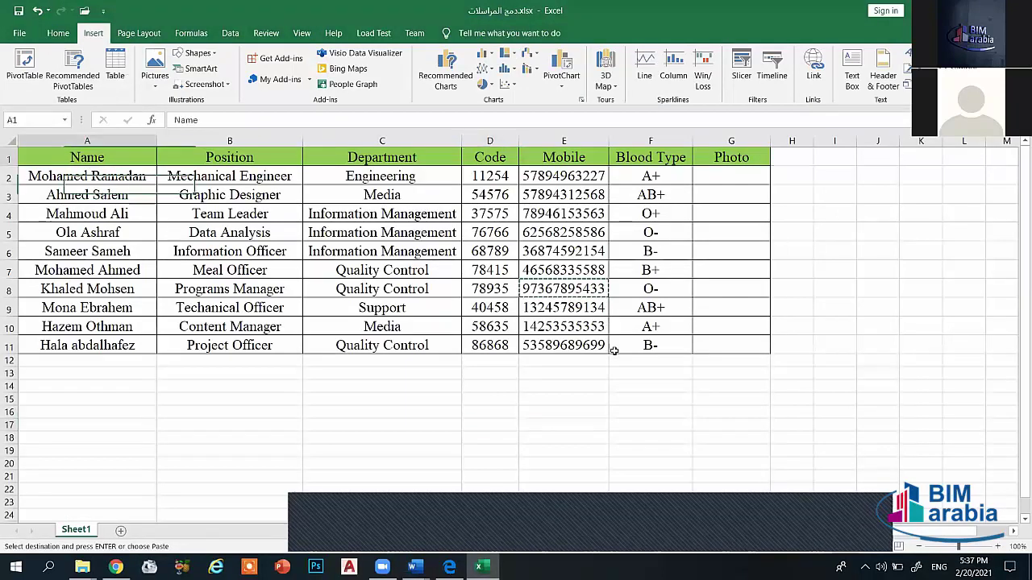
pyautogui.moveTo(87, 158); pyautogui.dragTo(87, 194)
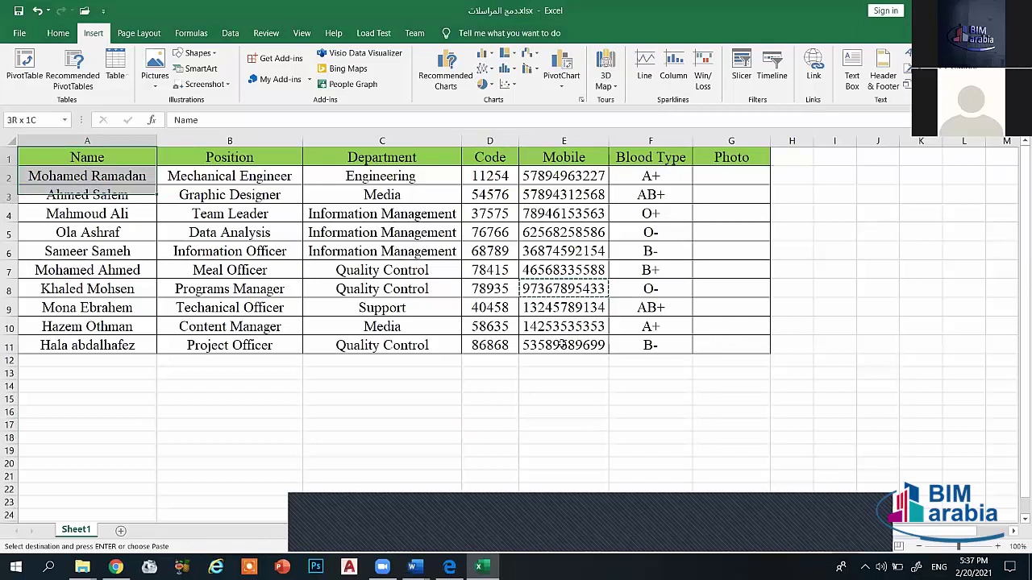
pyautogui.click(564, 398)
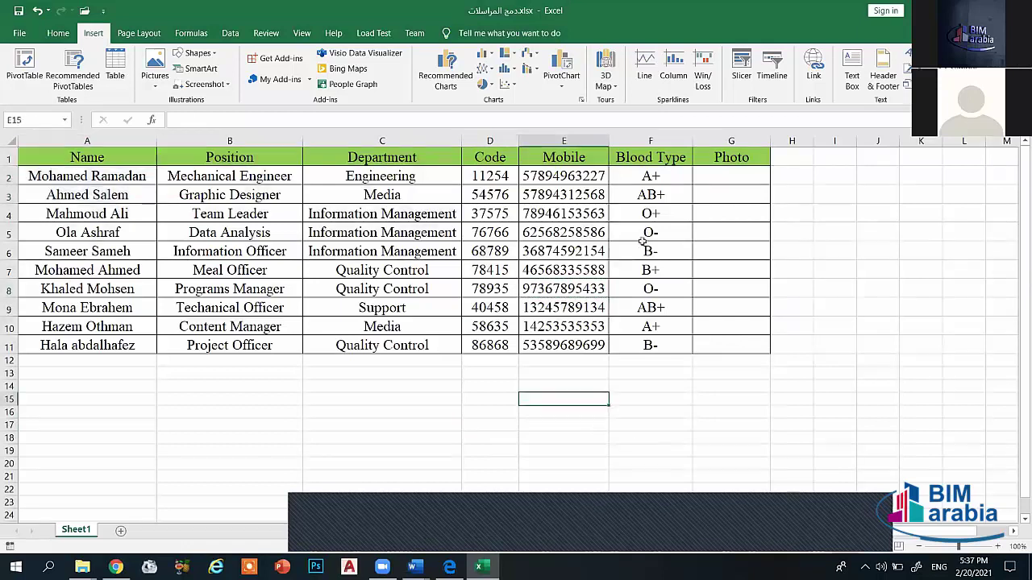
pyautogui.click(481, 508)
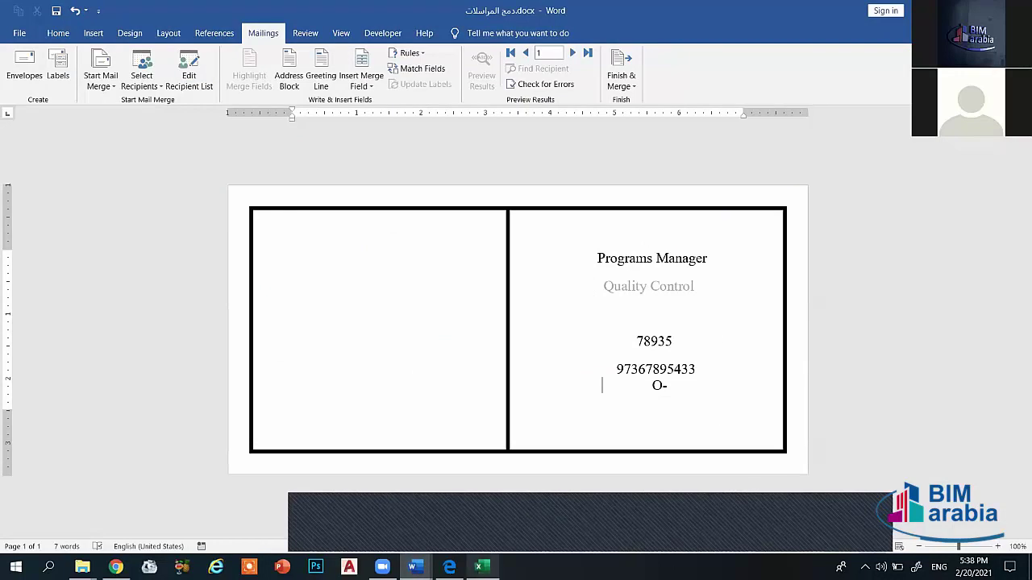
# Create a new blank Word document from the taskbar jump list
pyautogui.moveTo(480, 567)
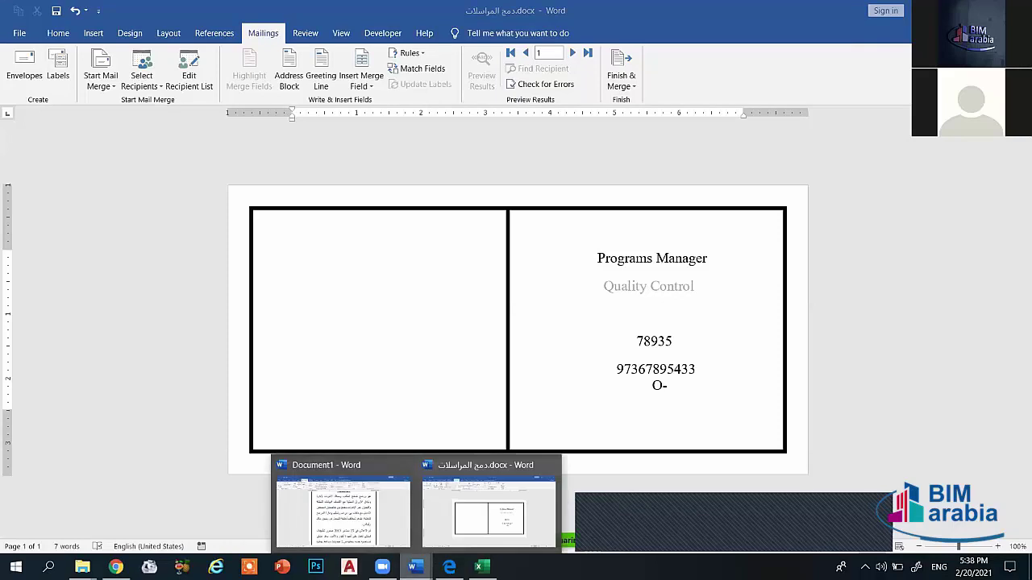
pyautogui.rightClick(415, 566)
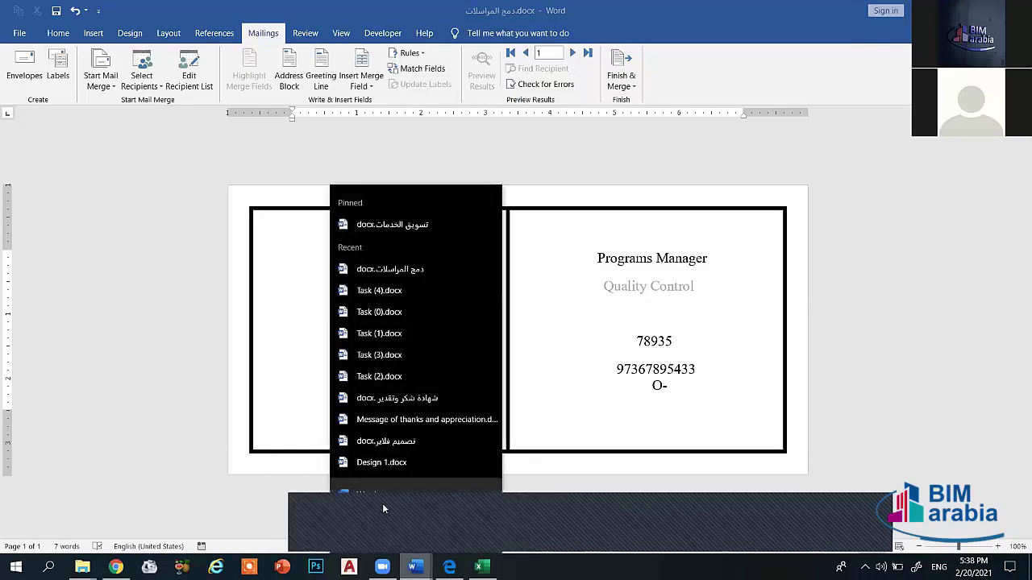
pyautogui.click(375, 490)
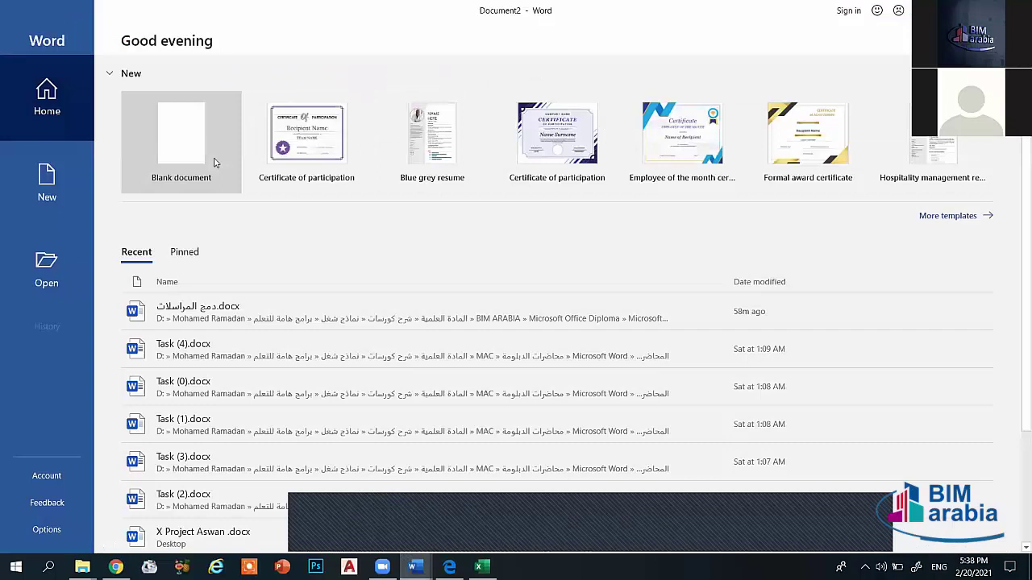
pyautogui.click(213, 161)
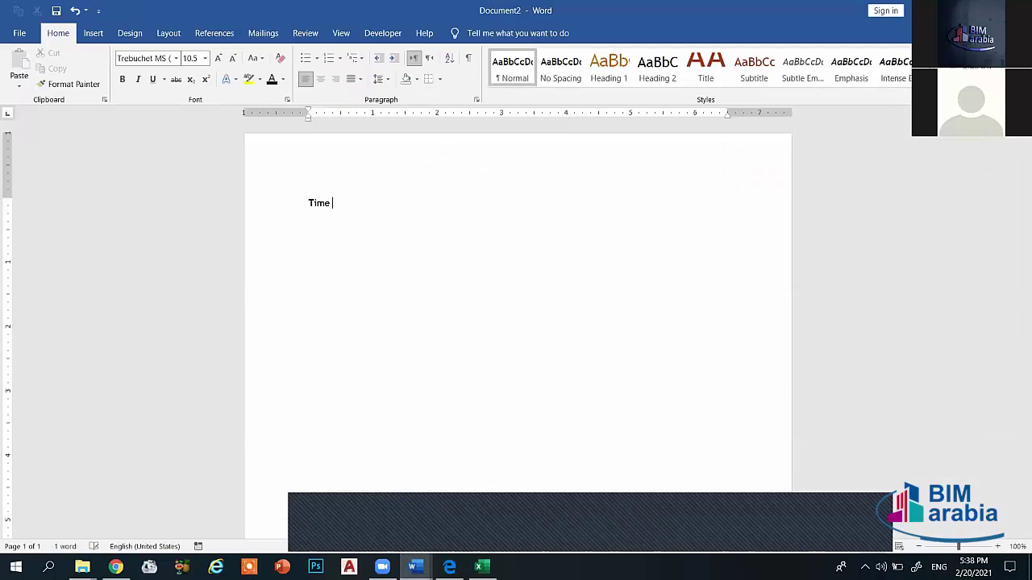
# Complete the 'Time Break' title, centre it and set it in Times New Roman
pyautogui.write('Break')
pyautogui.hotkey('ctrl', 'a')
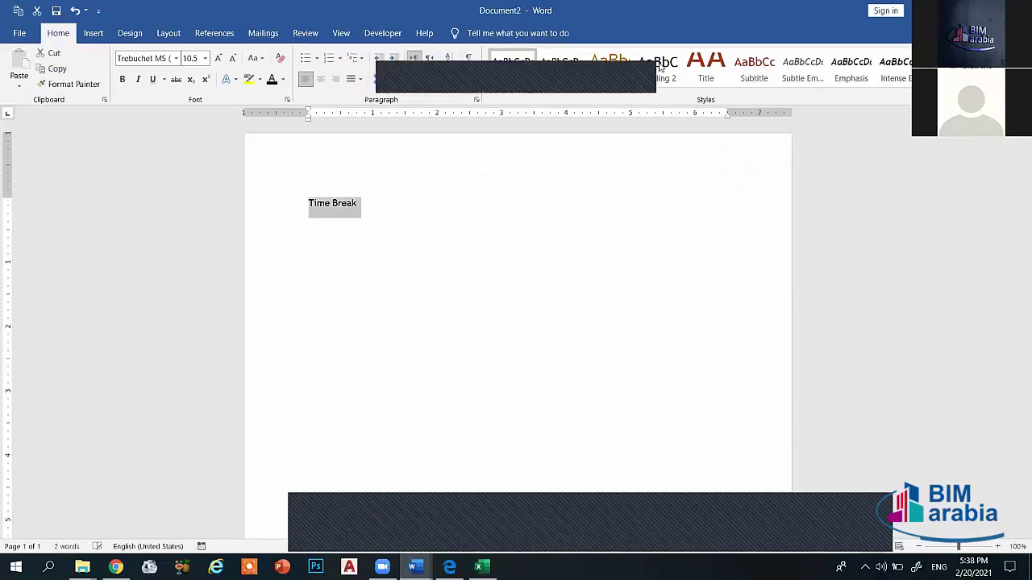
pyautogui.click(320, 79)
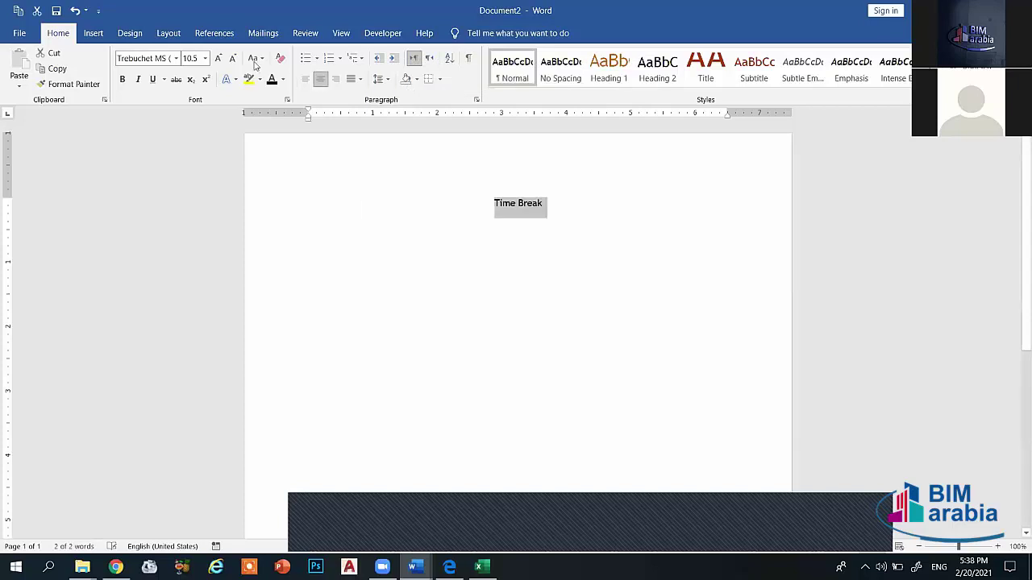
pyautogui.click(175, 59)
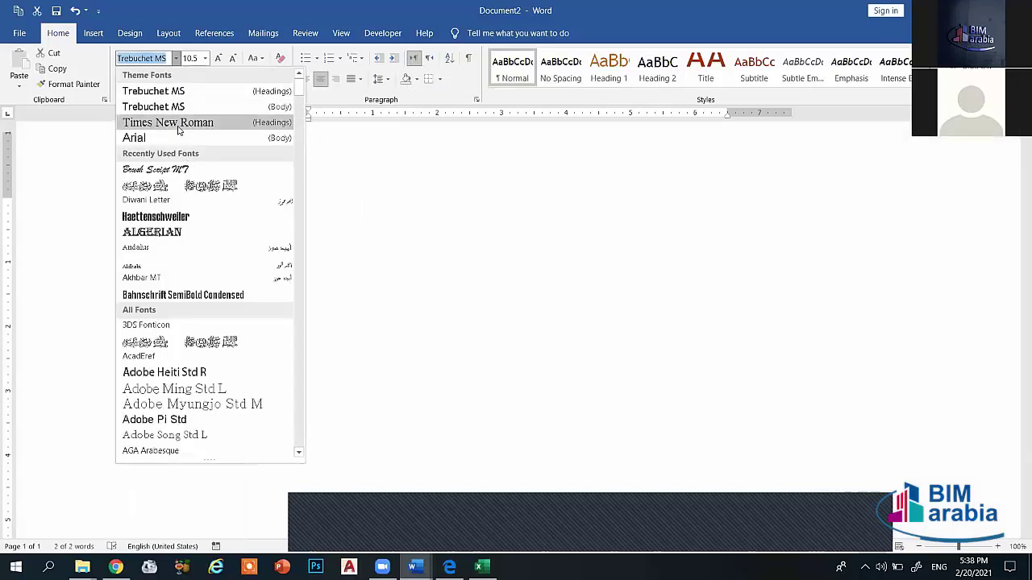
pyautogui.click(173, 125)
# Enlarge the Time Break title to 90 pt and start a new line below it
pyautogui.click(223, 59)
pyautogui.click(223, 59)
pyautogui.click(221, 59)
pyautogui.click(220, 59)
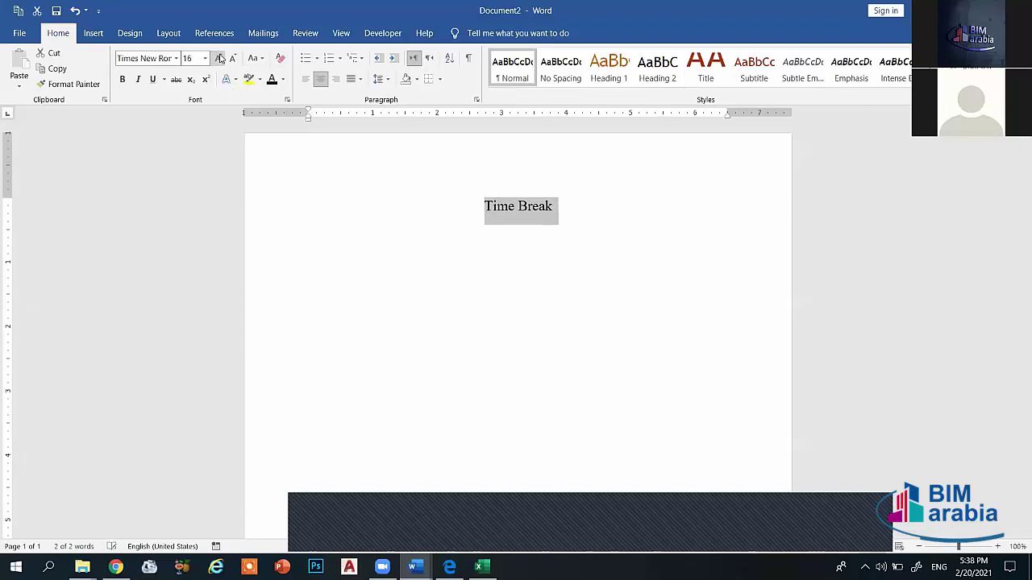
pyautogui.click(220, 59)
pyautogui.click(220, 59)
pyautogui.click(220, 59)
pyautogui.click(220, 59)
pyautogui.click(220, 58)
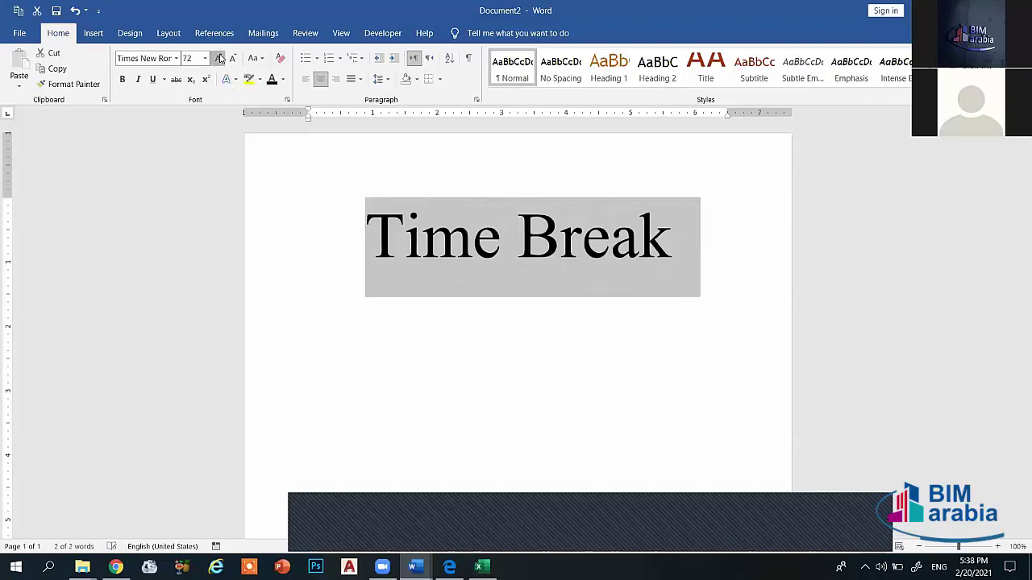
pyautogui.click(220, 59)
pyautogui.click(220, 59)
pyautogui.click(725, 264)
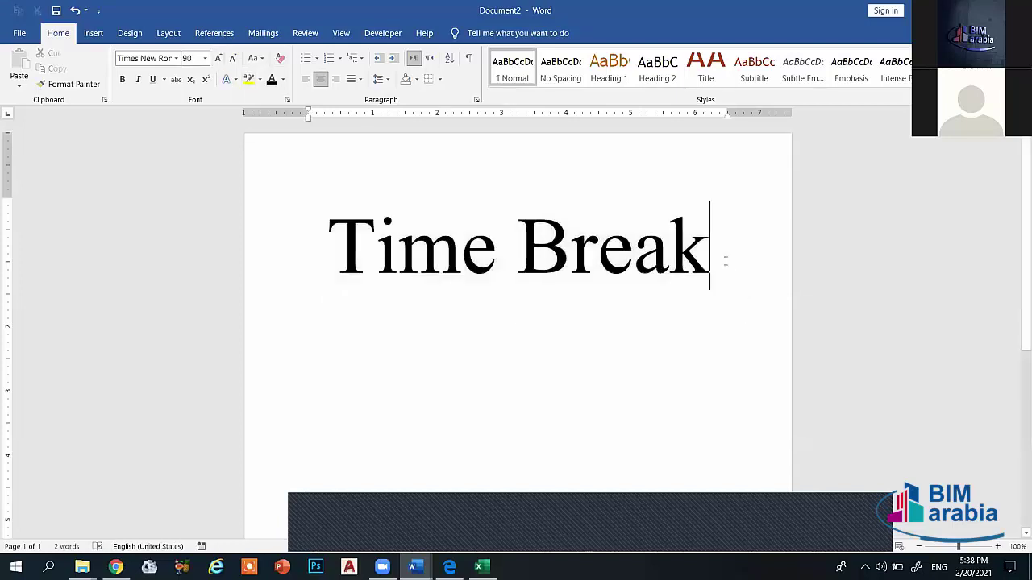
pyautogui.press('Return')
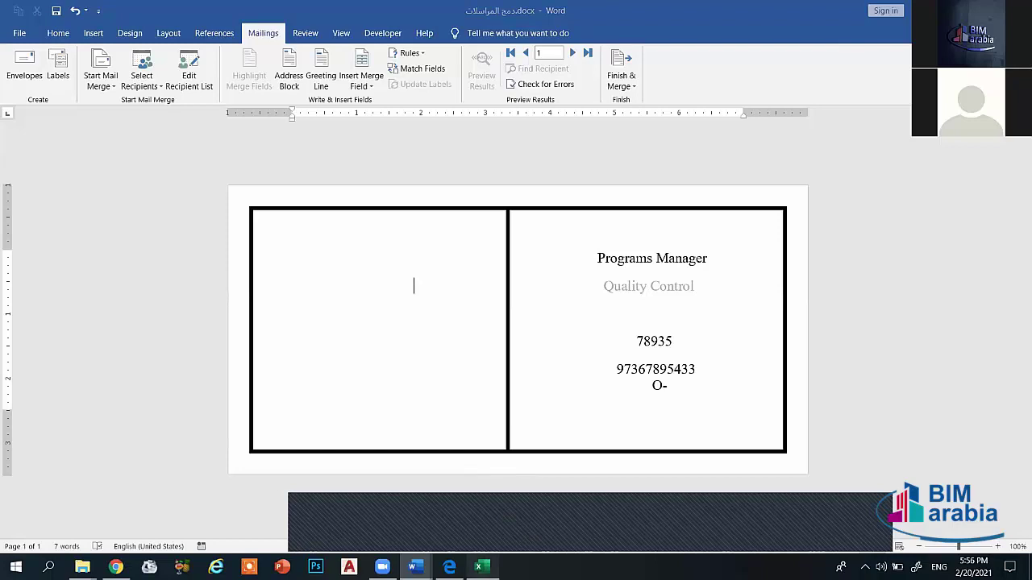
# Bring back the Excel employee table and review its headings from Position through to the empty Photo cell G2
pyautogui.click(481, 566)
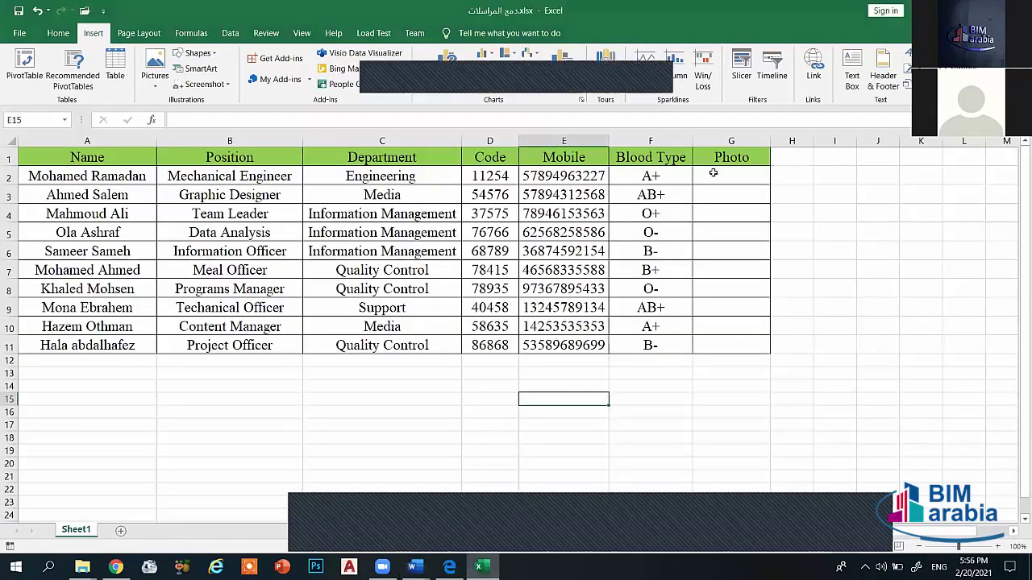
pyautogui.moveTo(722, 159)
pyautogui.mouseDown()
pyautogui.moveTo(195, 339)
pyautogui.moveTo(23, 345)
pyautogui.mouseUp()
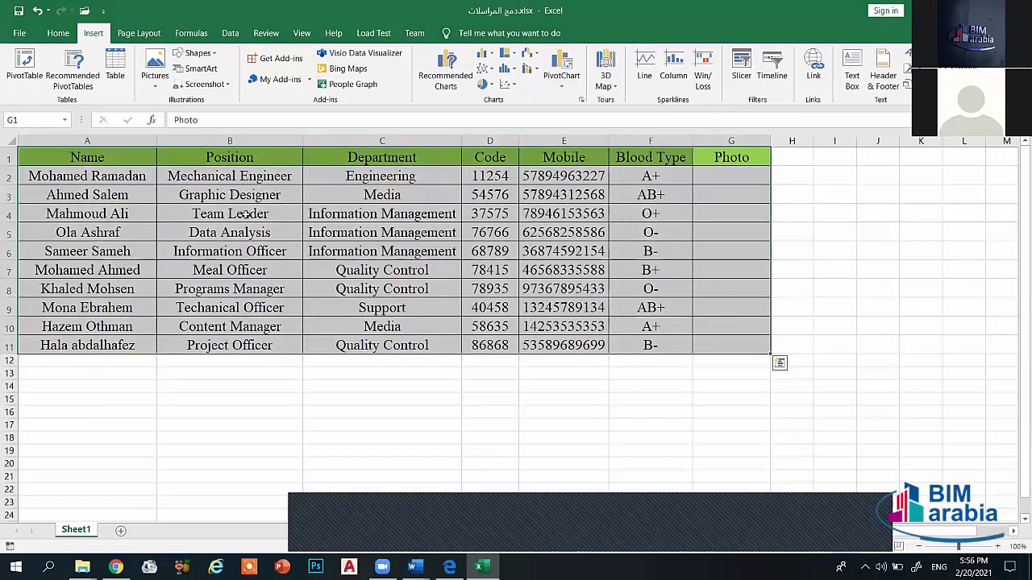
pyautogui.click(176, 207)
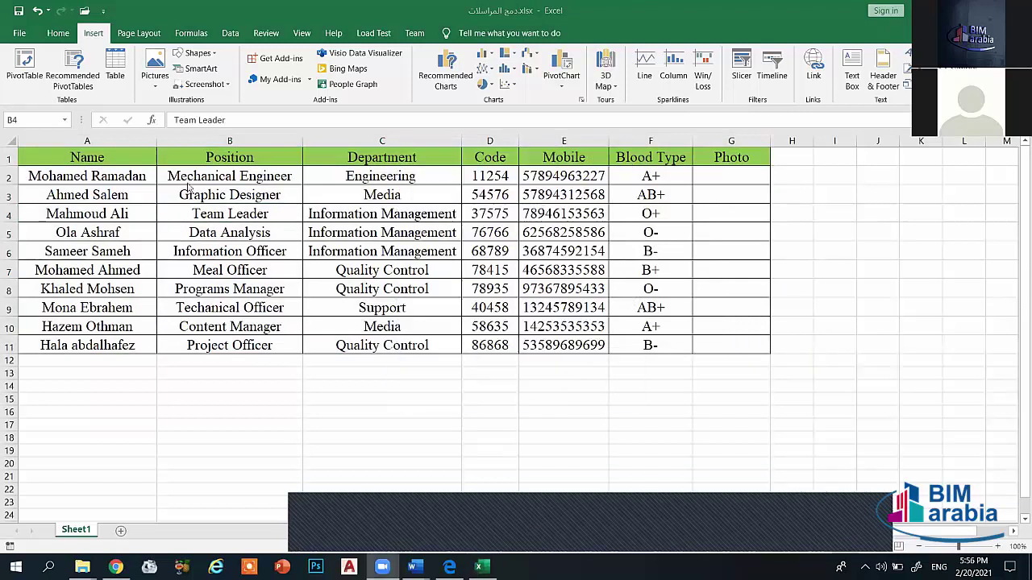
pyautogui.click(229, 160)
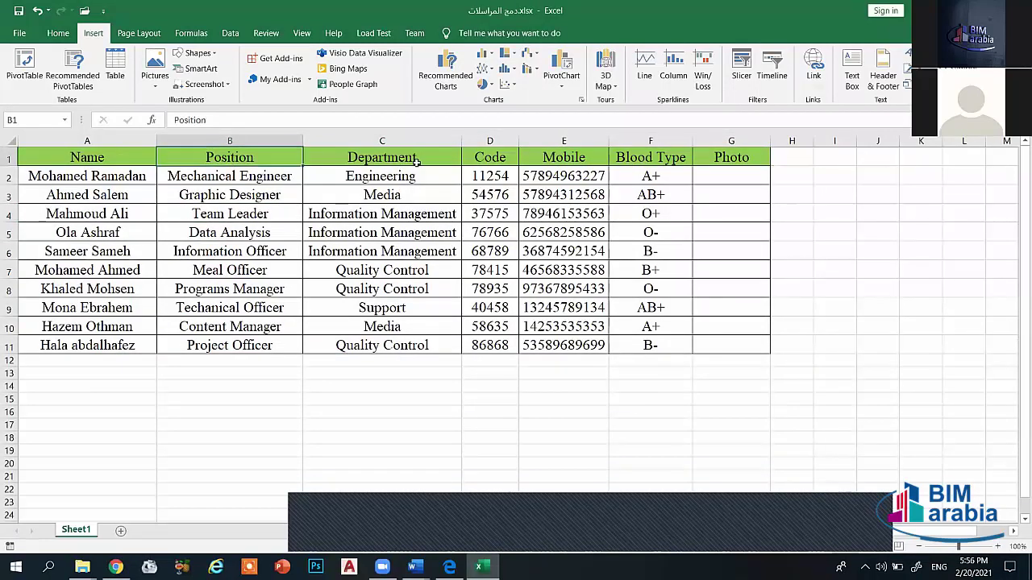
pyautogui.press('Right')
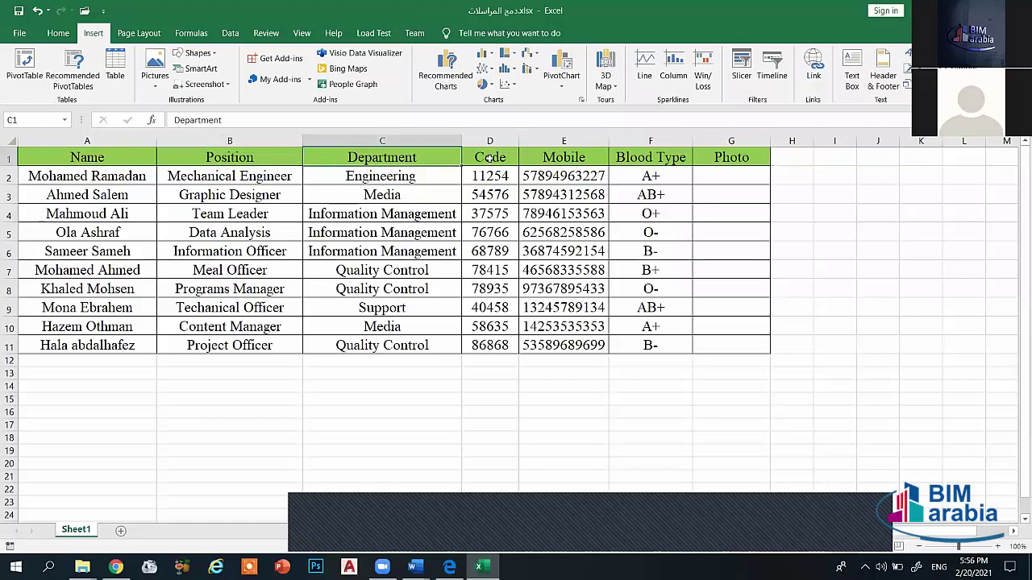
pyautogui.press('Right')
pyautogui.press('Right')
pyautogui.press('Right')
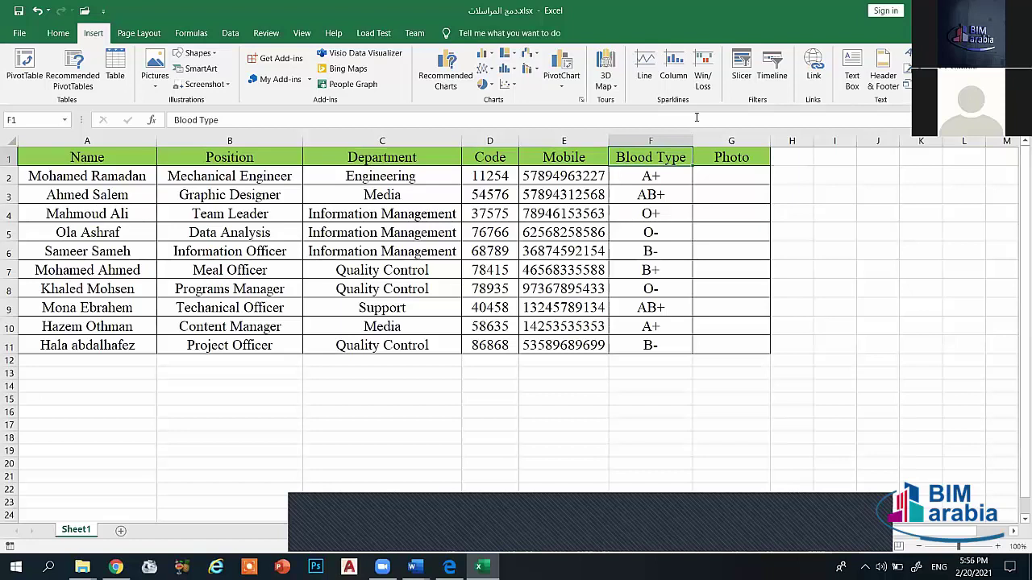
pyautogui.click(721, 177)
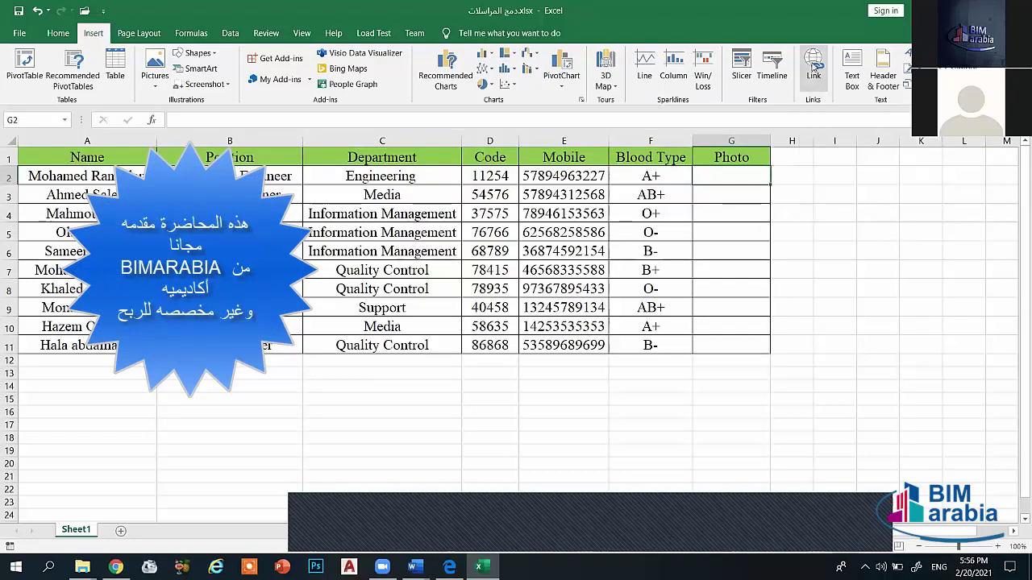
# Link cell G2 to 10265.jpg, redoing the link after the photo opened by mistake
pyautogui.click(814, 69)
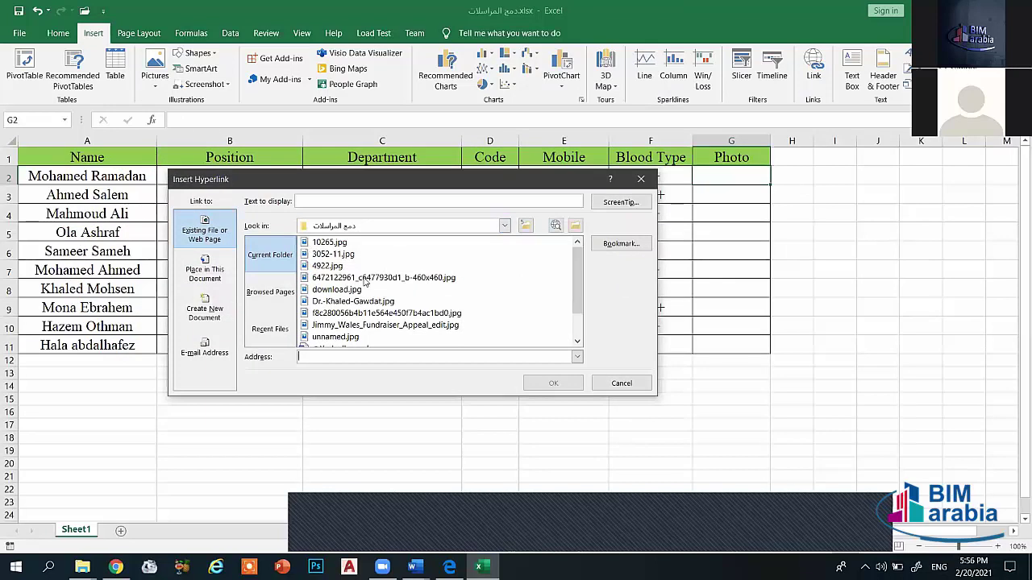
pyautogui.scroll(-1, 486, 314)
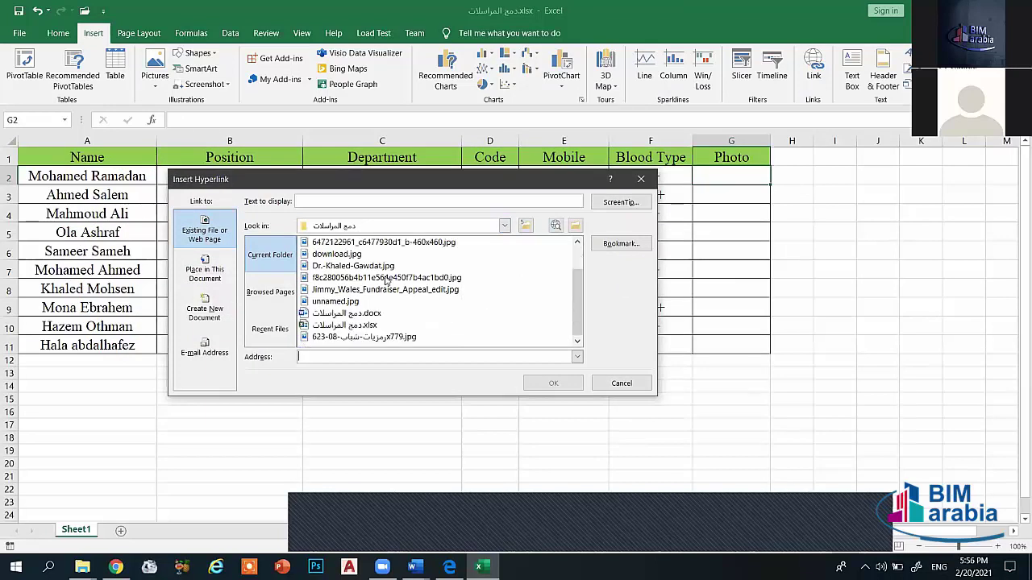
pyautogui.scroll(1, 371, 291)
pyautogui.click(331, 243)
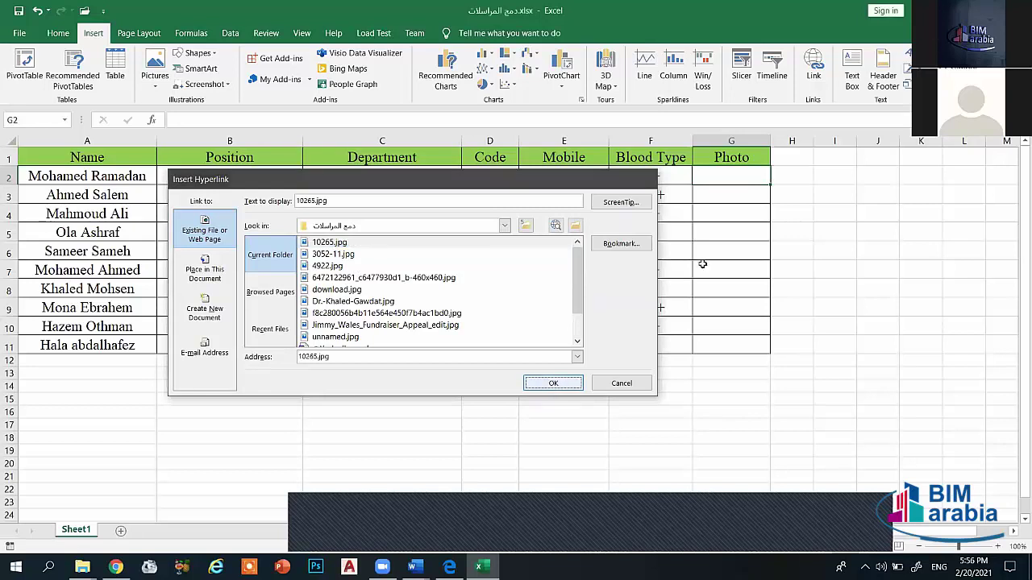
pyautogui.click(553, 384)
pyautogui.click(739, 177)
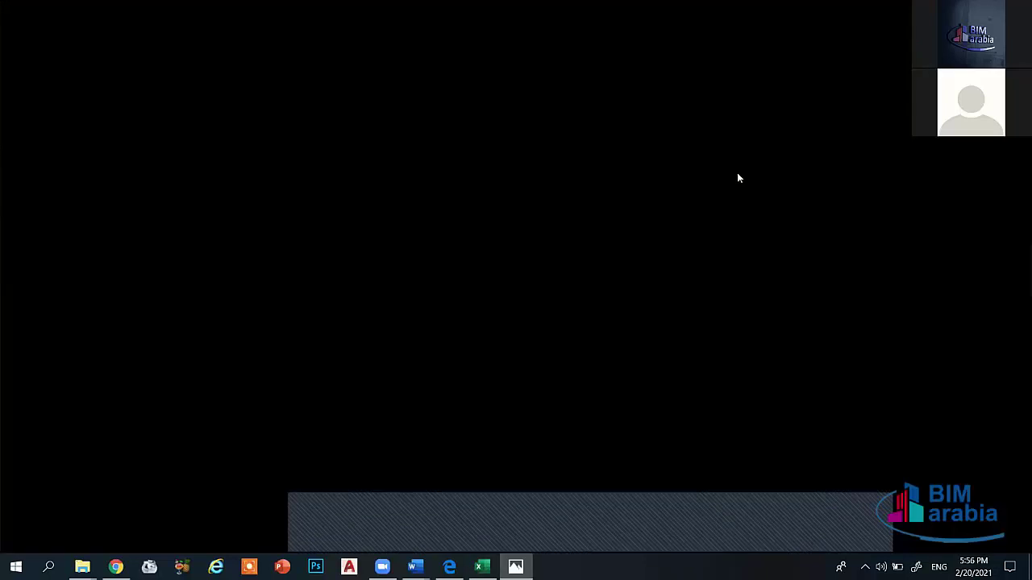
pyautogui.hotkey('alt', 'F4')
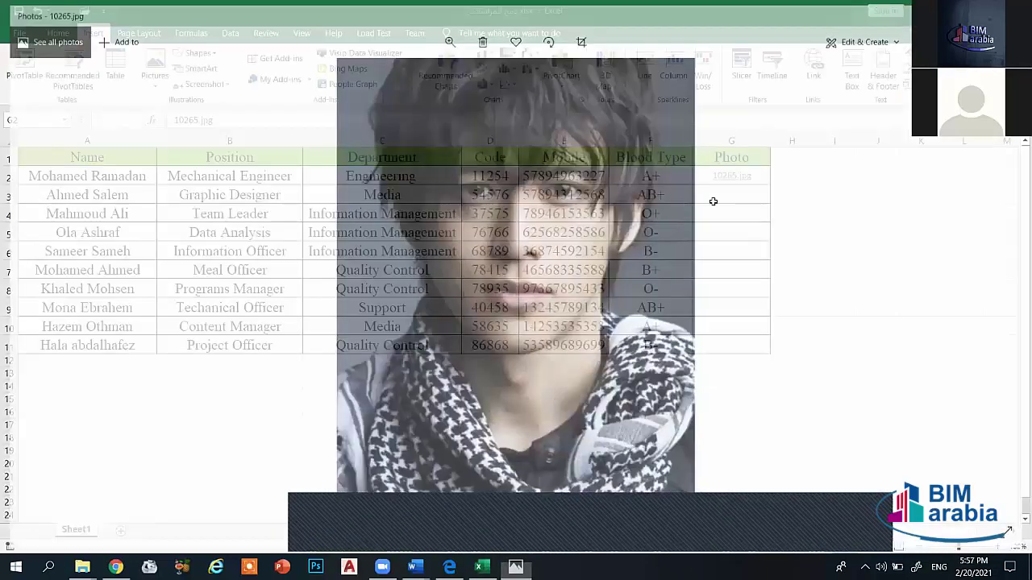
pyautogui.click(725, 197)
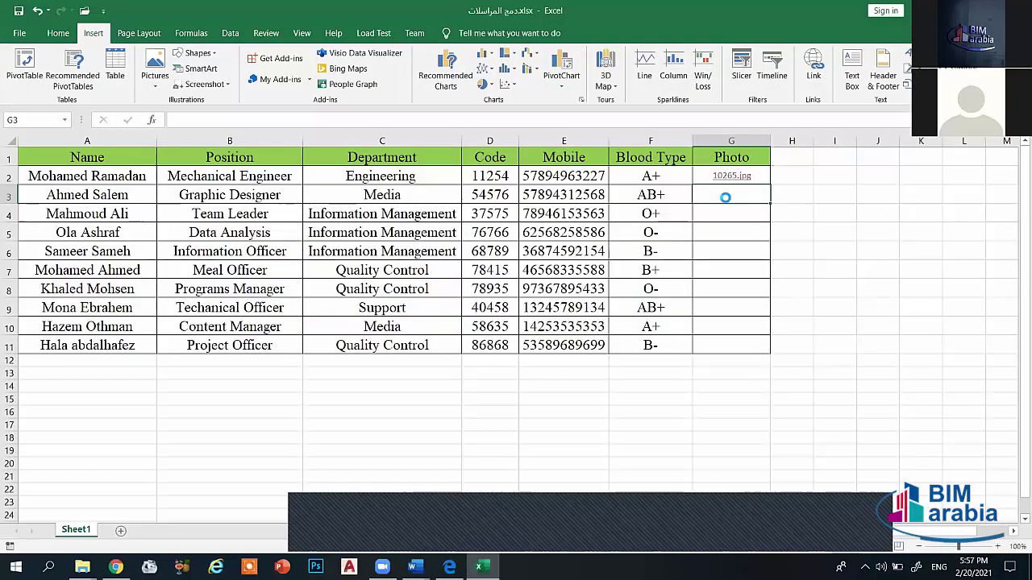
pyautogui.press('Up')
pyautogui.press('Delete')
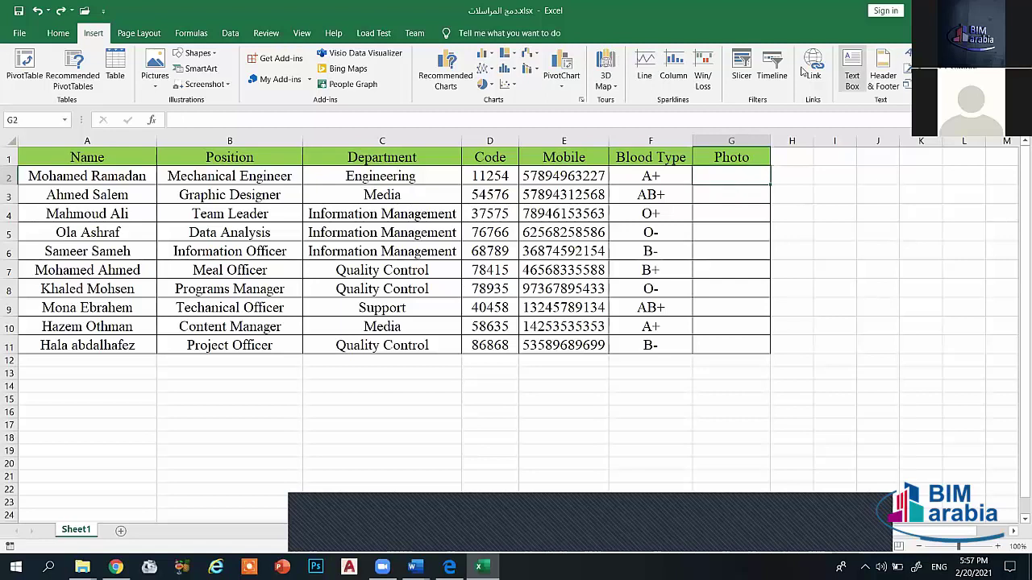
pyautogui.click(810, 69)
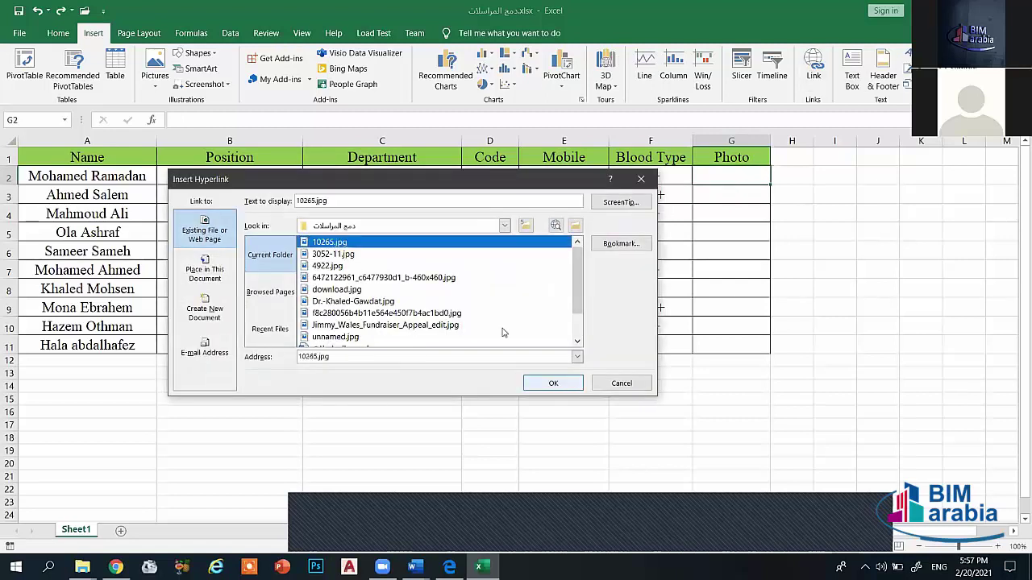
pyautogui.click(553, 384)
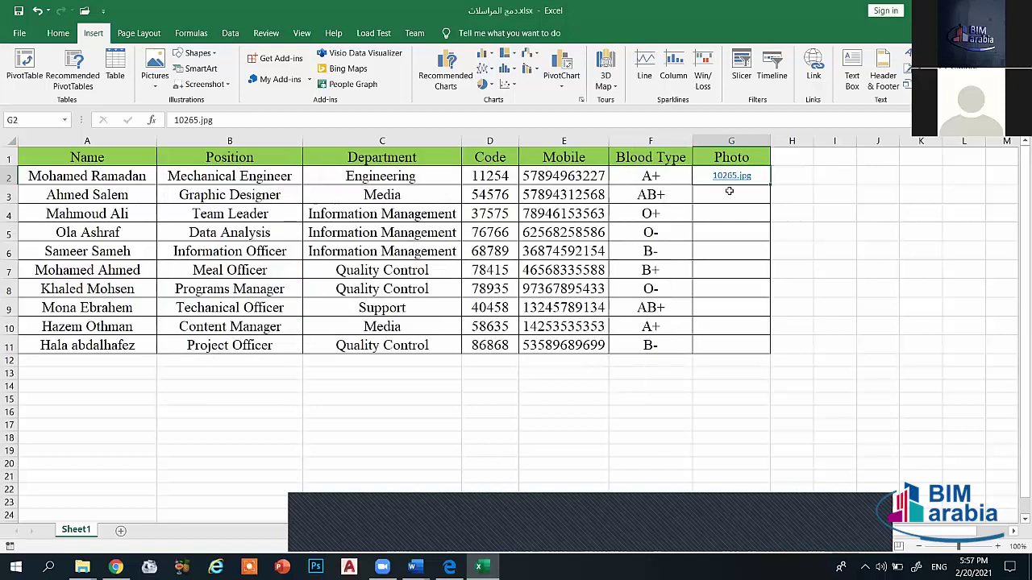
# Link G3 to 3052-11.jpg and G4 to 4922.jpg
pyautogui.click(729, 192)
pyautogui.click(814, 68)
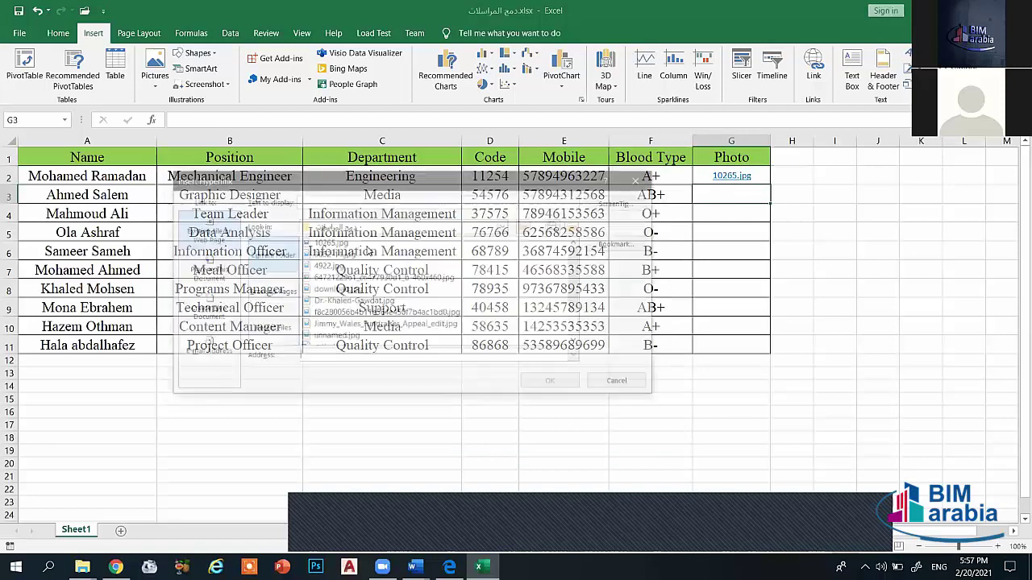
pyautogui.click(333, 254)
pyautogui.click(553, 383)
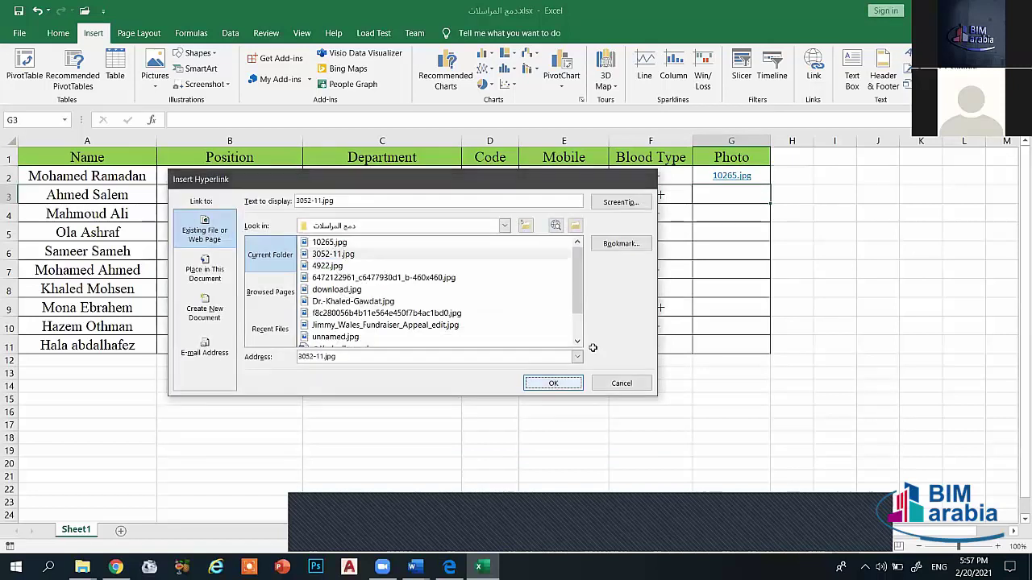
pyautogui.click(747, 212)
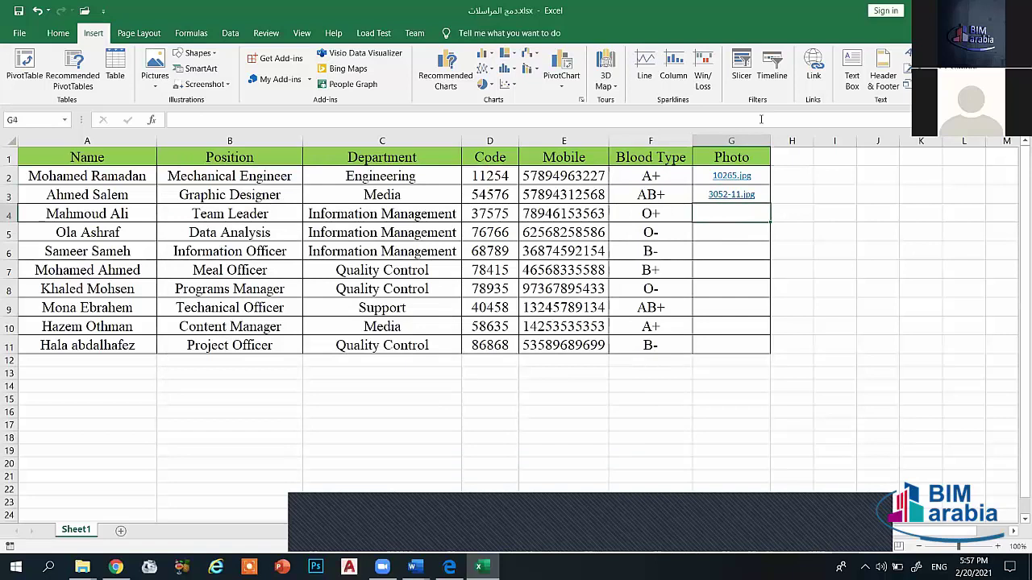
pyautogui.click(852, 71)
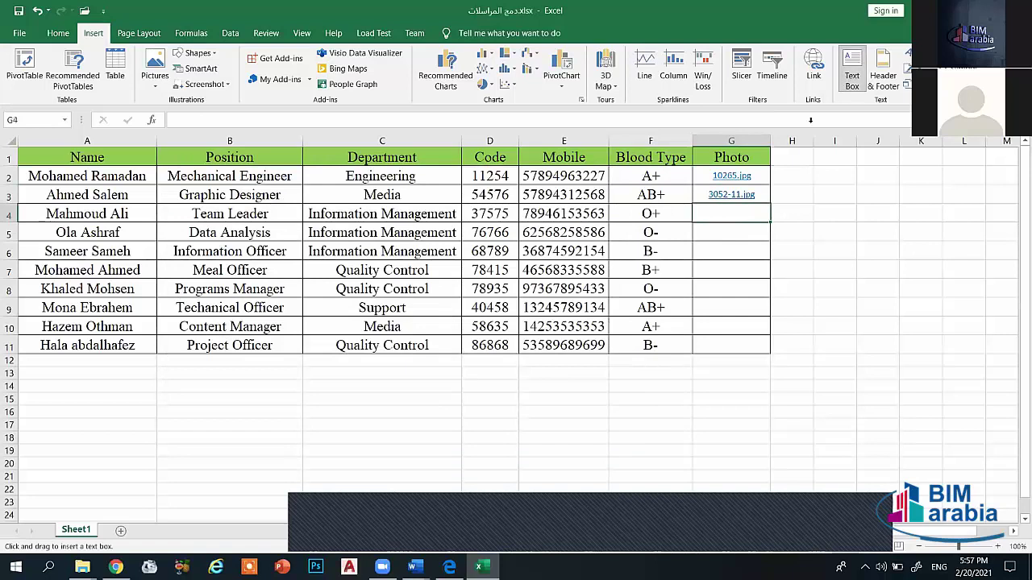
pyautogui.click(813, 68)
pyautogui.click(327, 265)
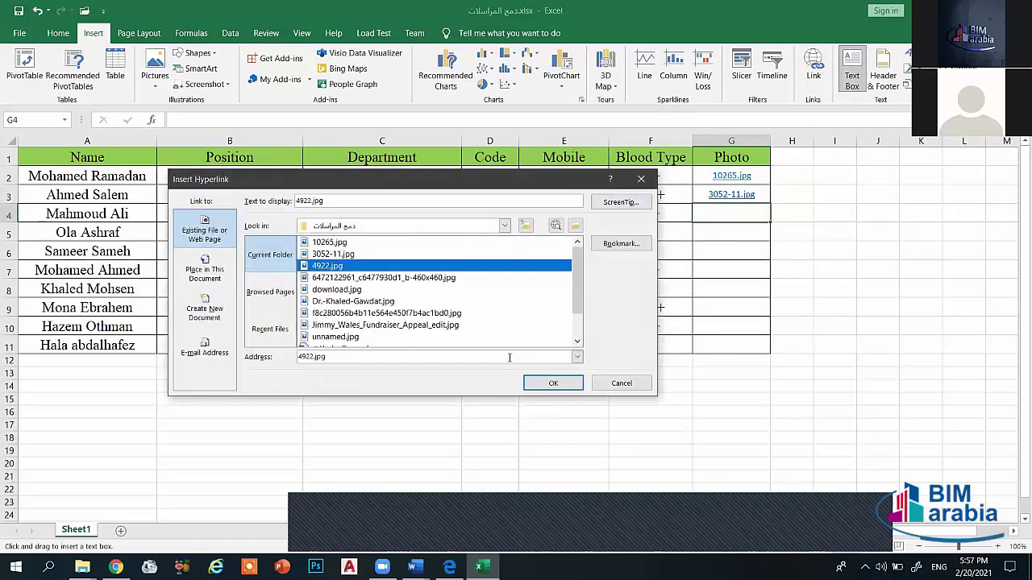
pyautogui.click(553, 384)
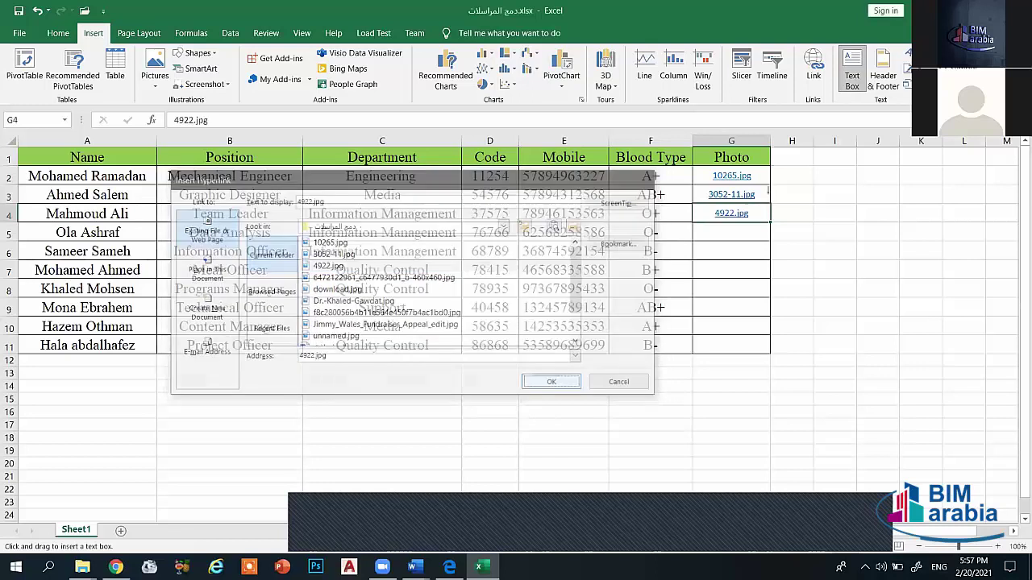
pyautogui.click(738, 232)
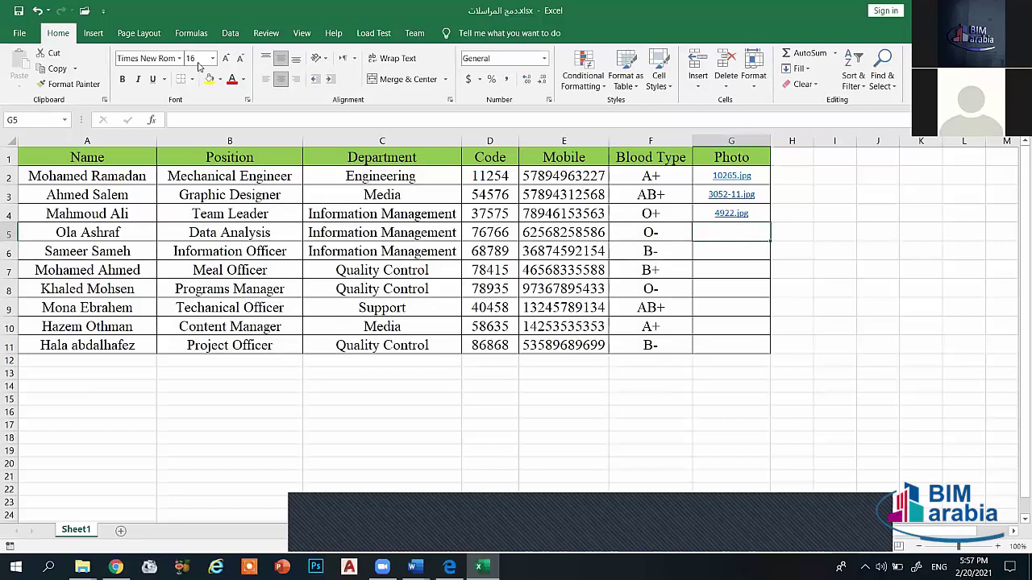
pyautogui.click(93, 33)
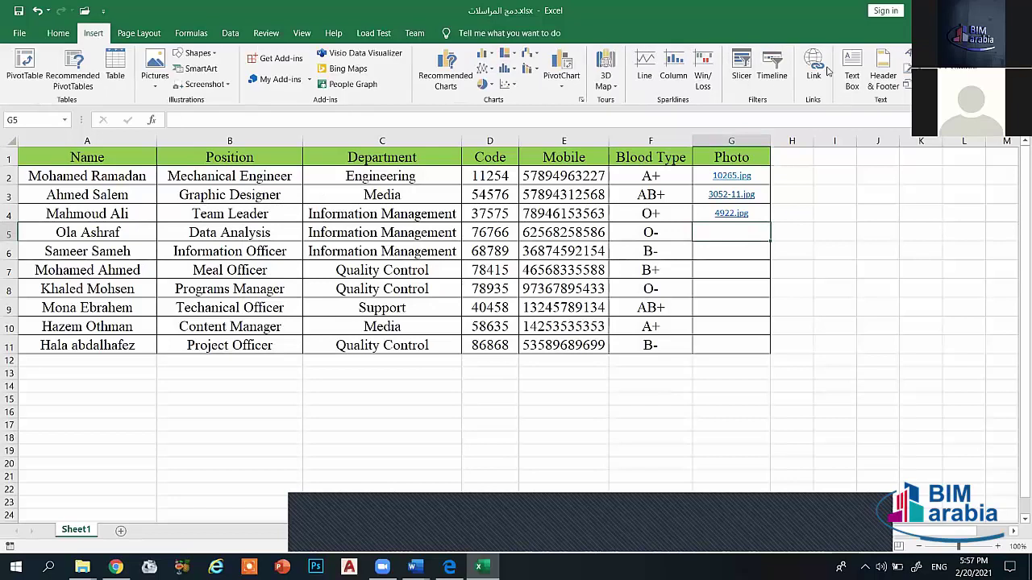
pyautogui.click(812, 66)
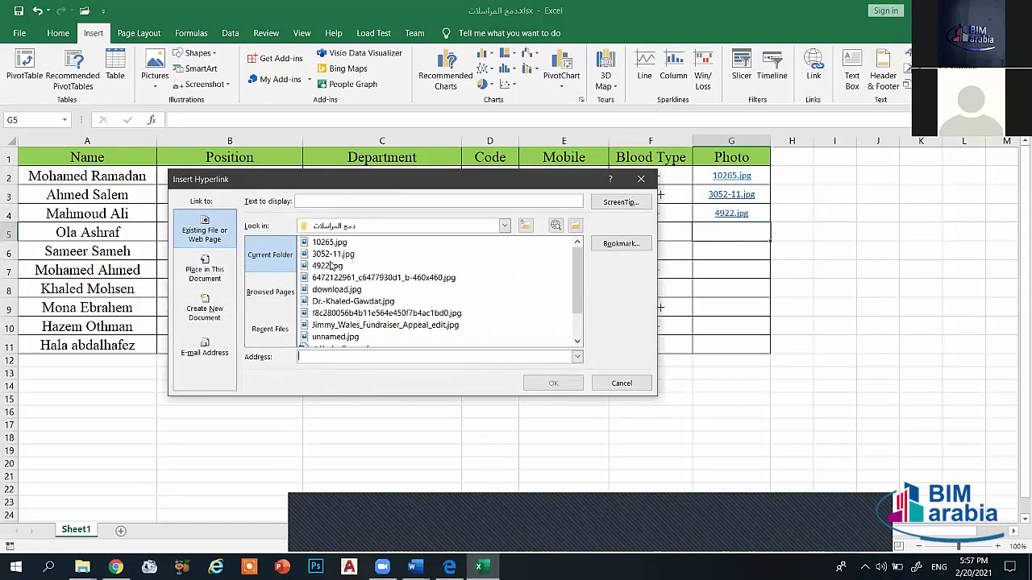
pyautogui.click(338, 277)
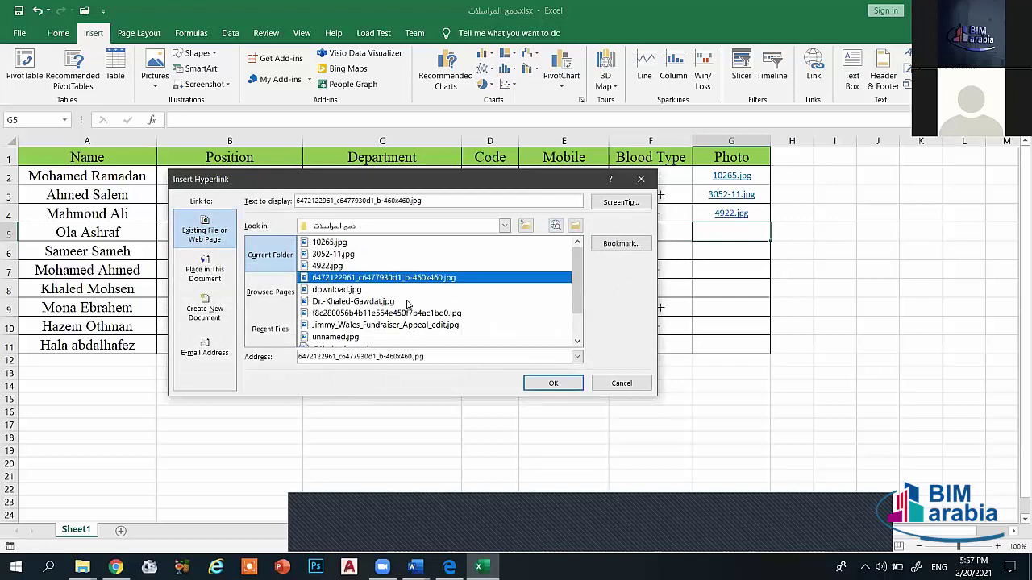
pyautogui.press('Return')
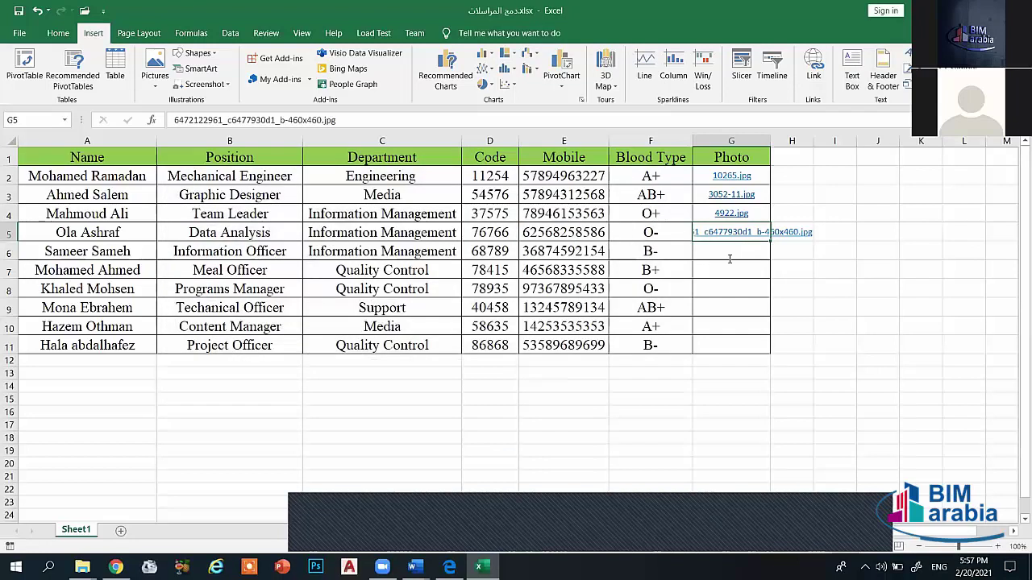
pyautogui.click(734, 248)
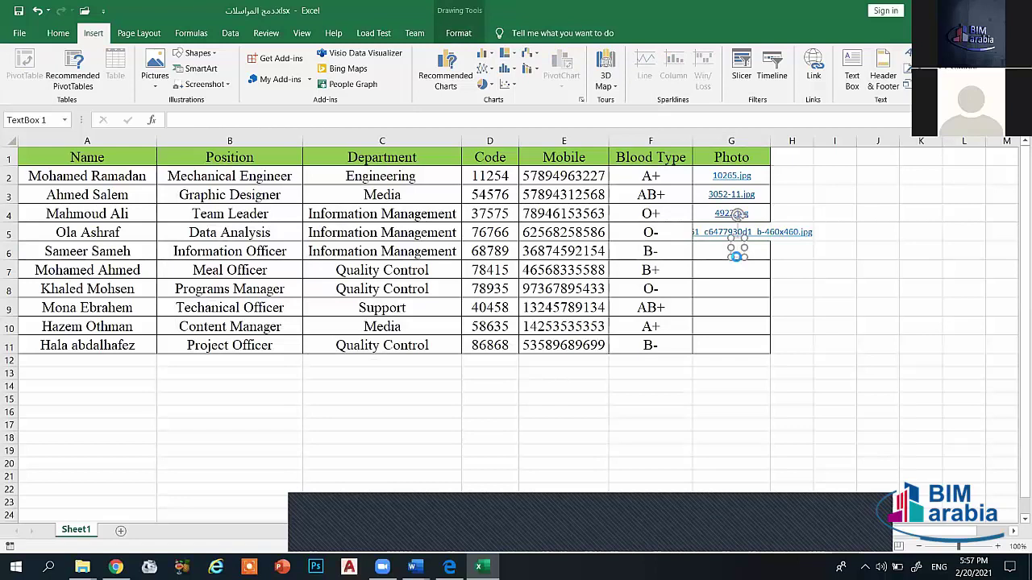
pyautogui.press('Delete')
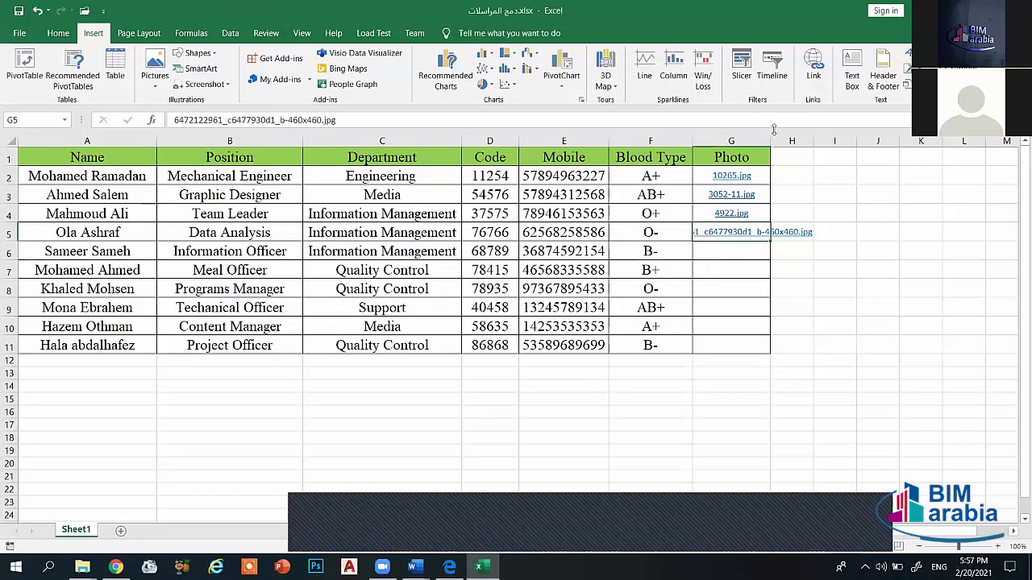
# Widen column G, undo that widening and G5's link, then widen column G again
pyautogui.moveTo(769, 139); pyautogui.dragTo(819, 135)
pyautogui.doubleClick(820, 137)
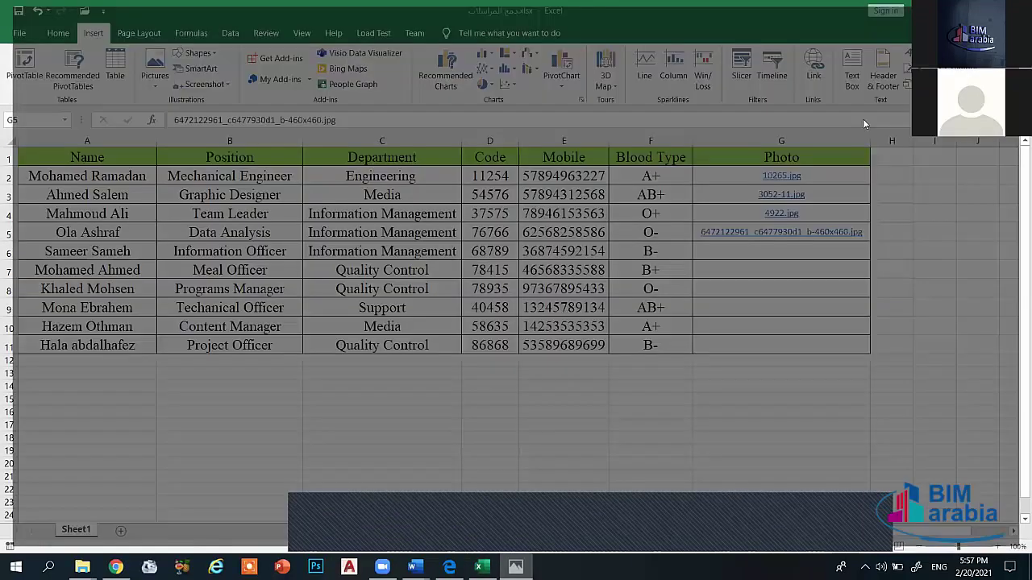
pyautogui.hotkey('alt', 'F4')
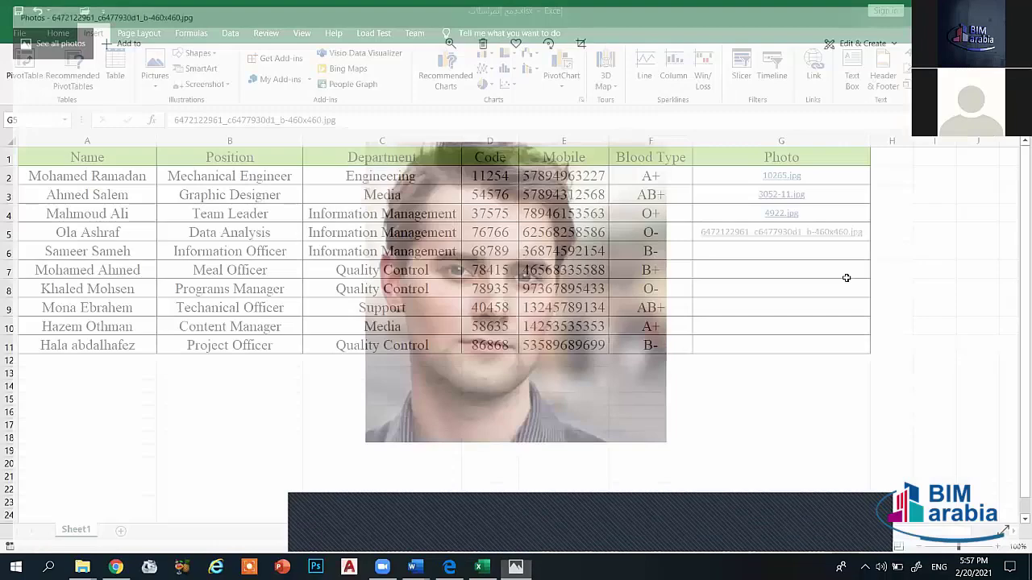
pyautogui.hotkey('ctrl', 'z')
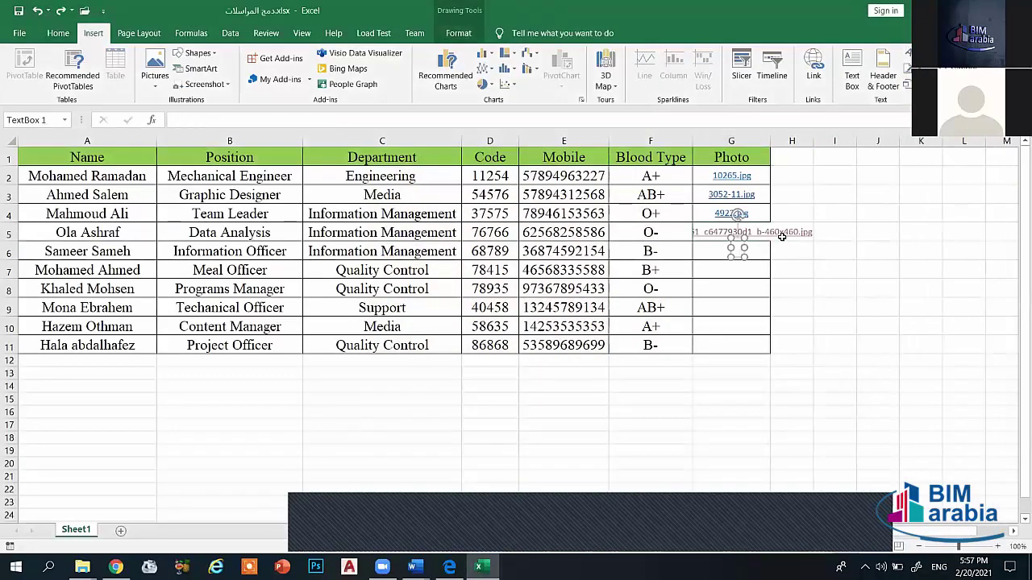
pyautogui.hotkey('ctrl', 'z')
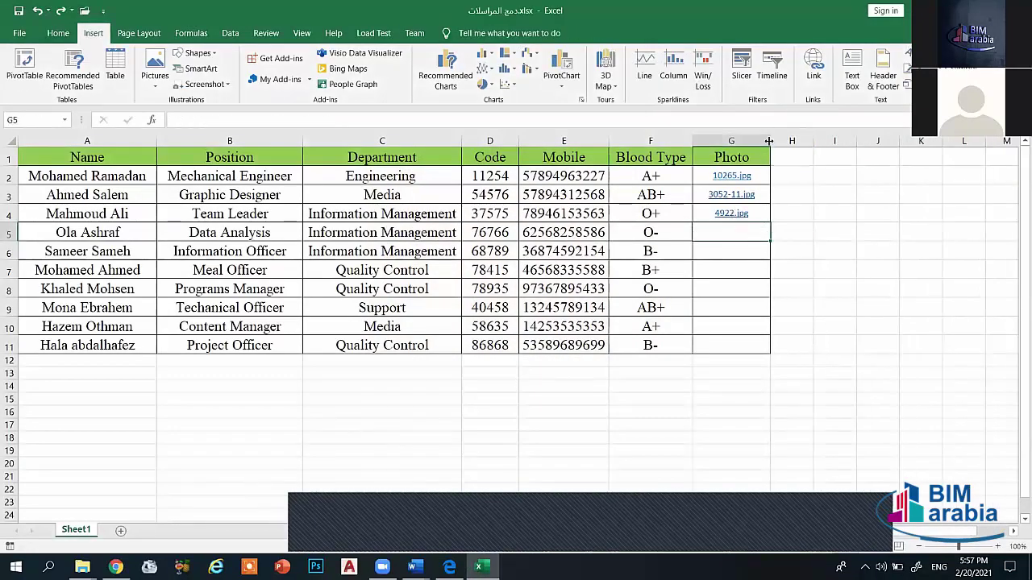
pyautogui.moveTo(769, 141); pyautogui.dragTo(854, 141)
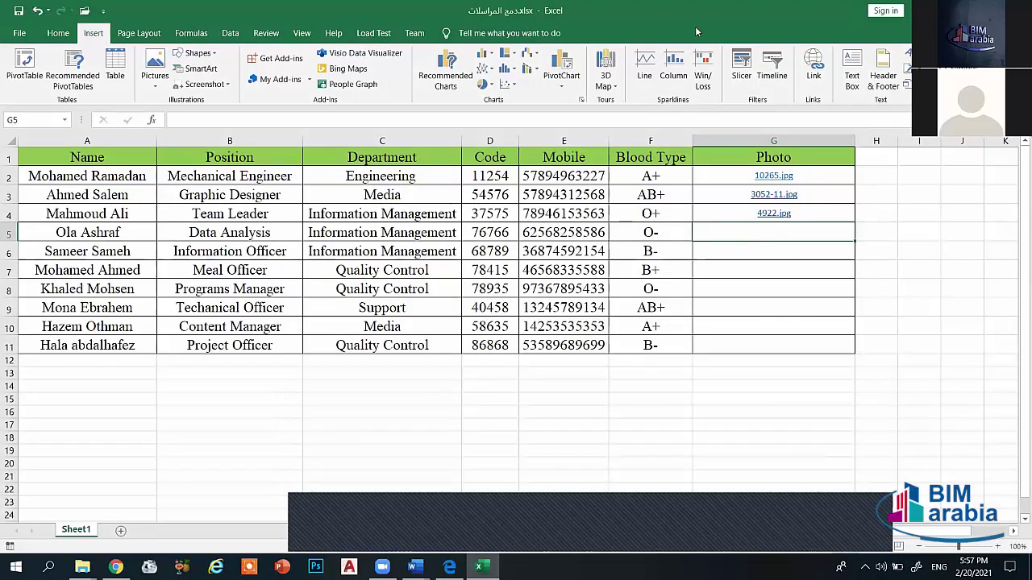
pyautogui.click(813, 64)
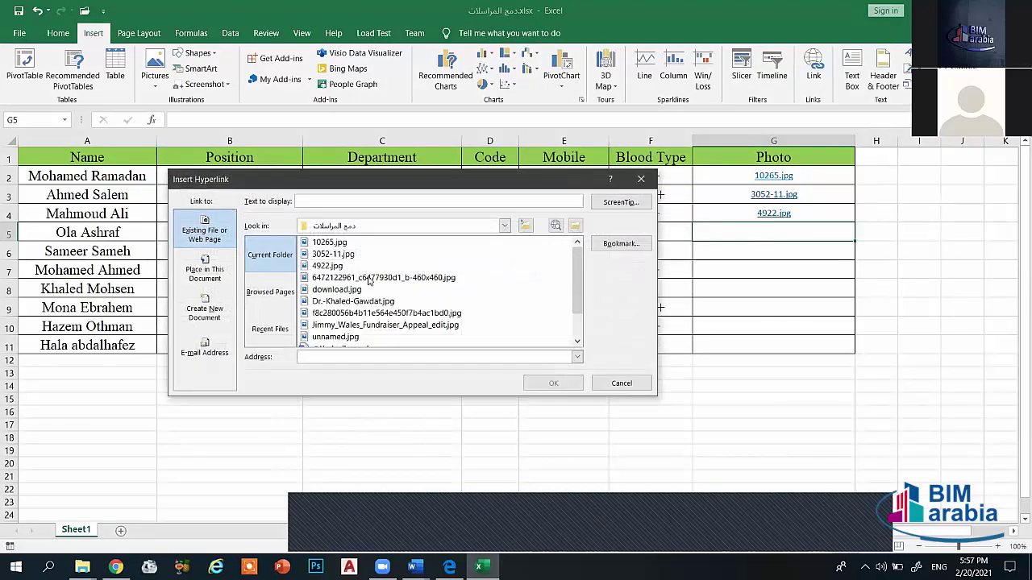
pyautogui.click(370, 278)
pyautogui.click(553, 383)
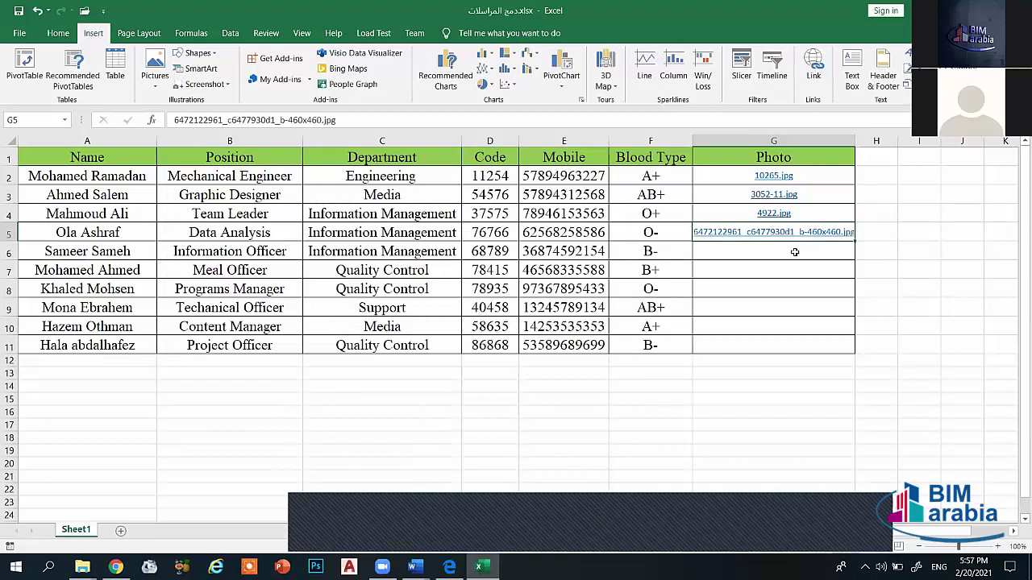
pyautogui.click(794, 252)
pyautogui.click(814, 65)
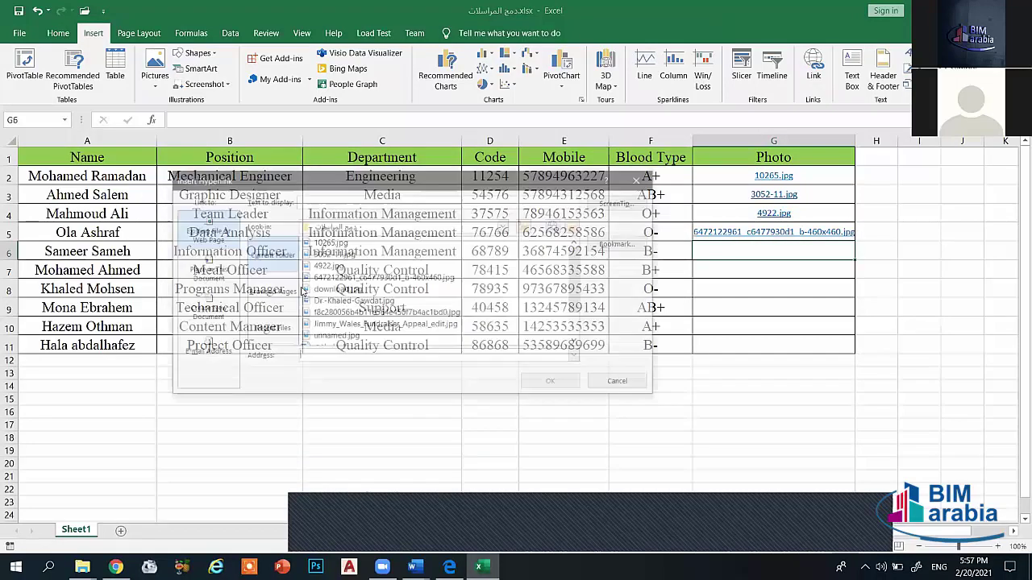
pyautogui.click(339, 290)
pyautogui.click(567, 386)
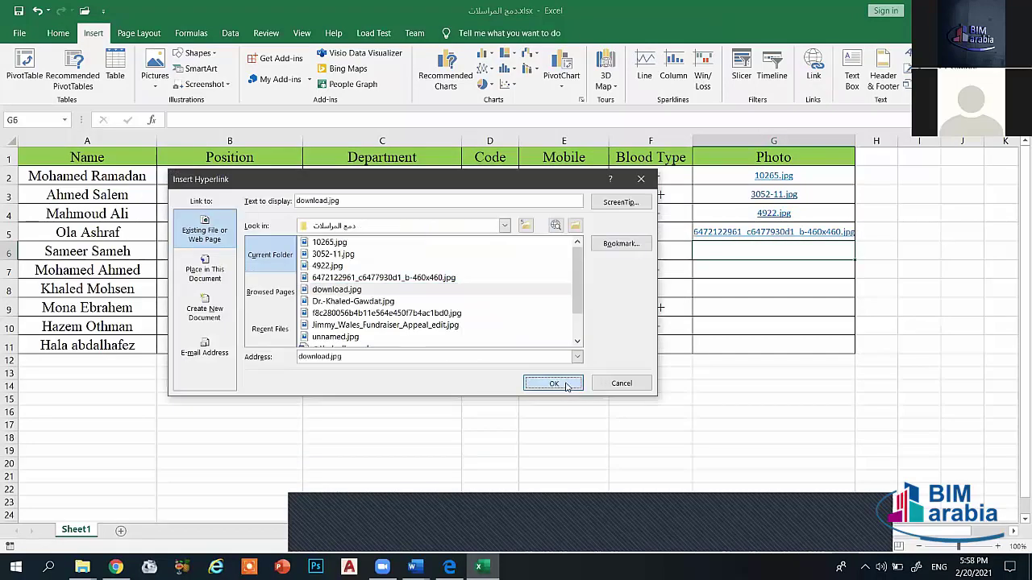
pyautogui.click(774, 269)
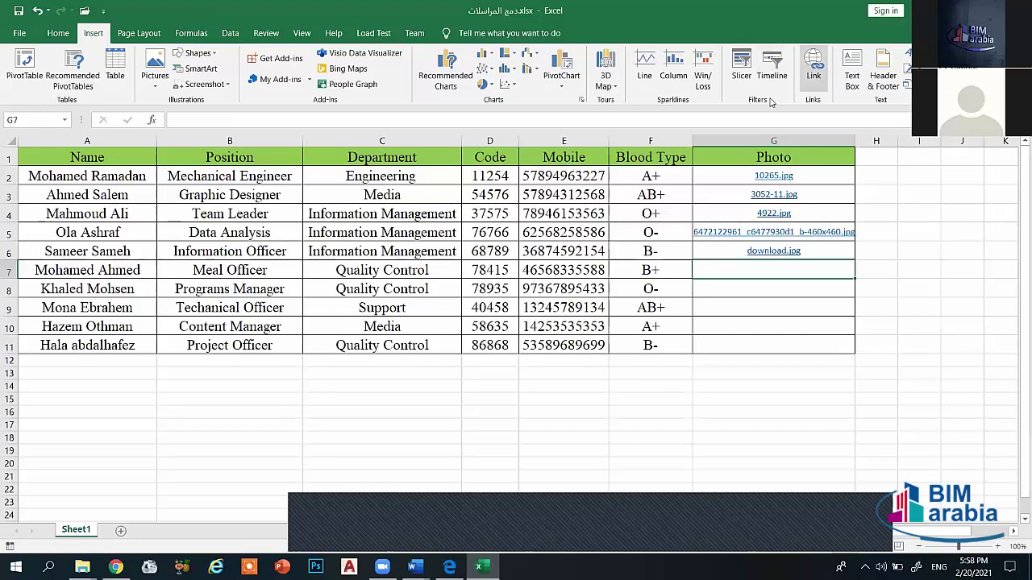
pyautogui.click(813, 64)
pyautogui.click(339, 301)
pyautogui.click(553, 383)
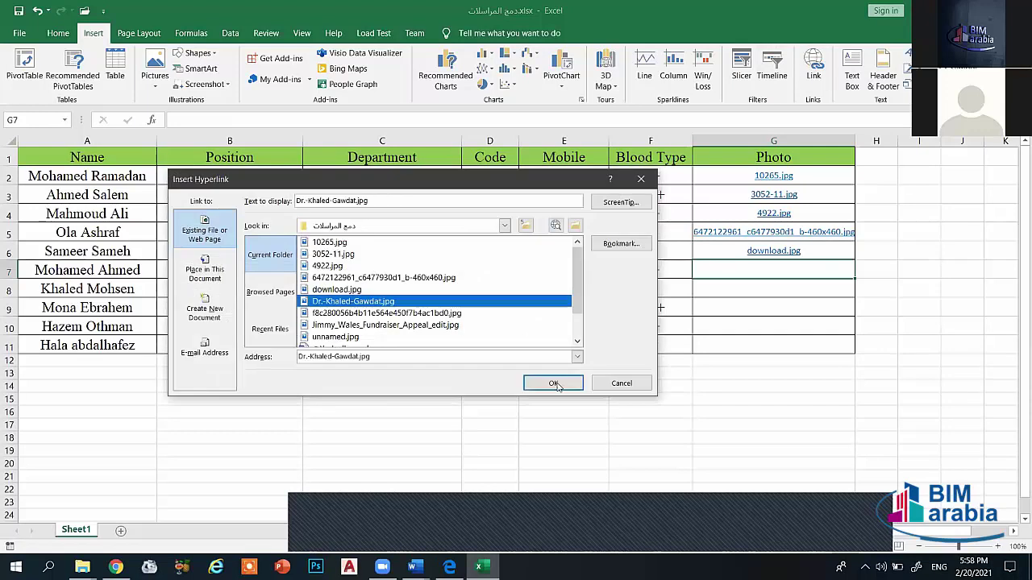
# Link G8 to the long hash-named photo and G9 to the fundraiser appeal photo
pyautogui.click(807, 287)
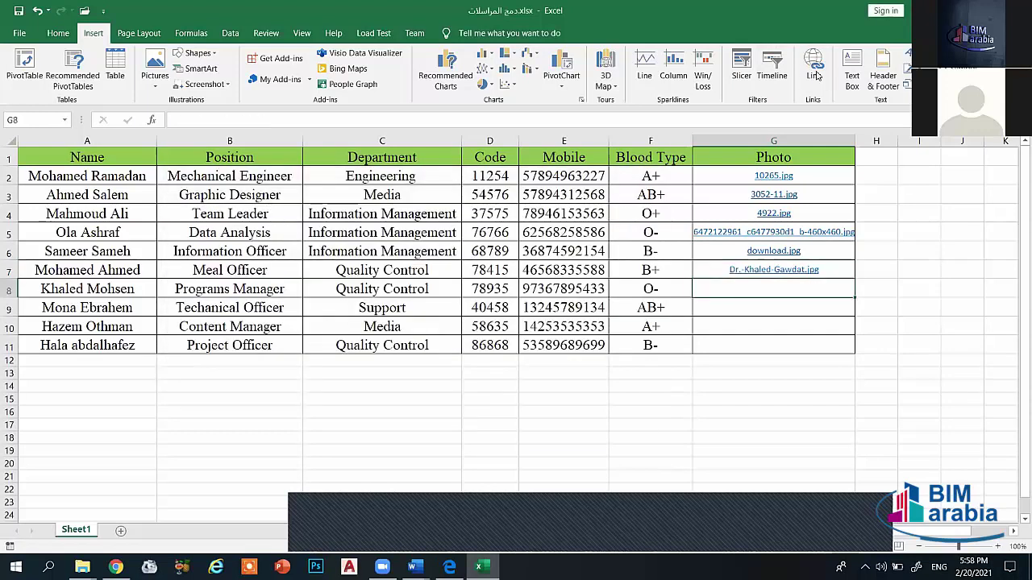
pyautogui.click(814, 68)
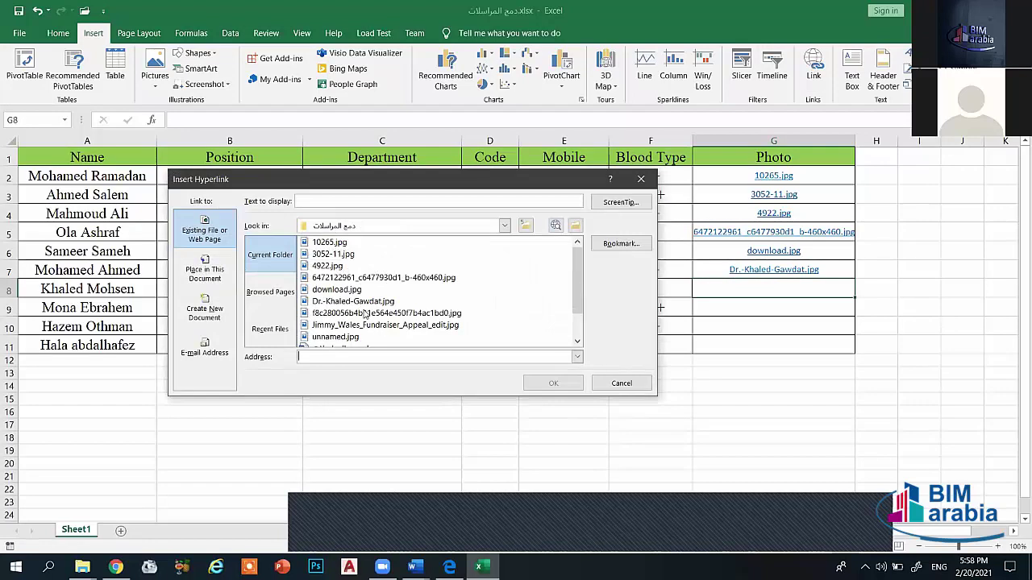
pyautogui.click(387, 312)
pyautogui.click(553, 383)
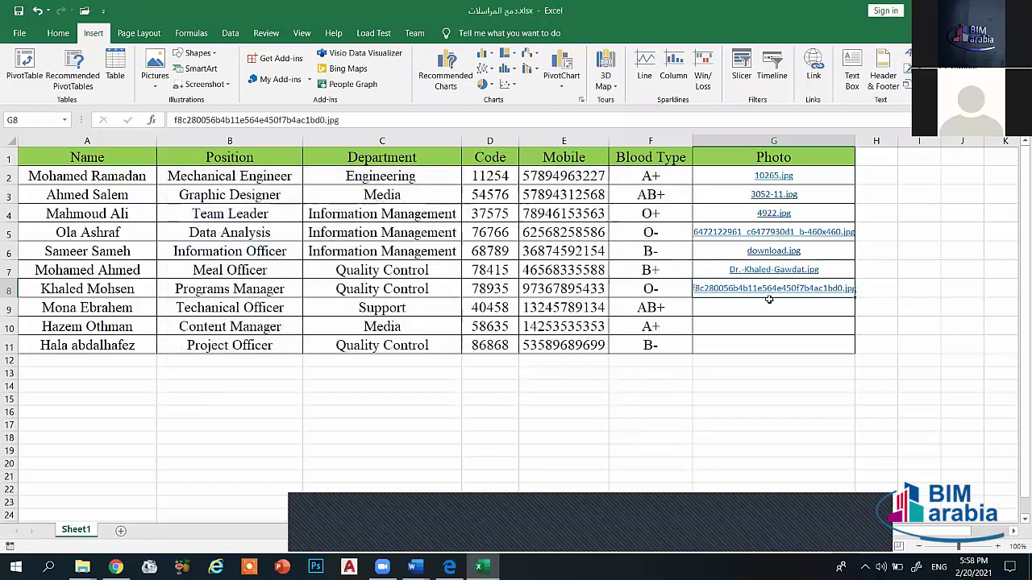
pyautogui.click(758, 308)
pyautogui.click(814, 76)
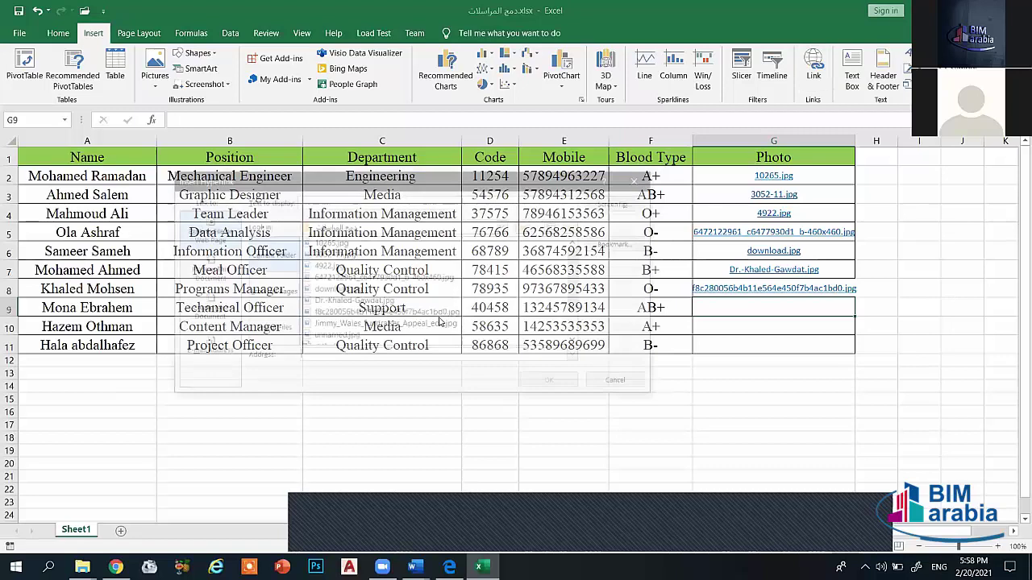
pyautogui.click(333, 325)
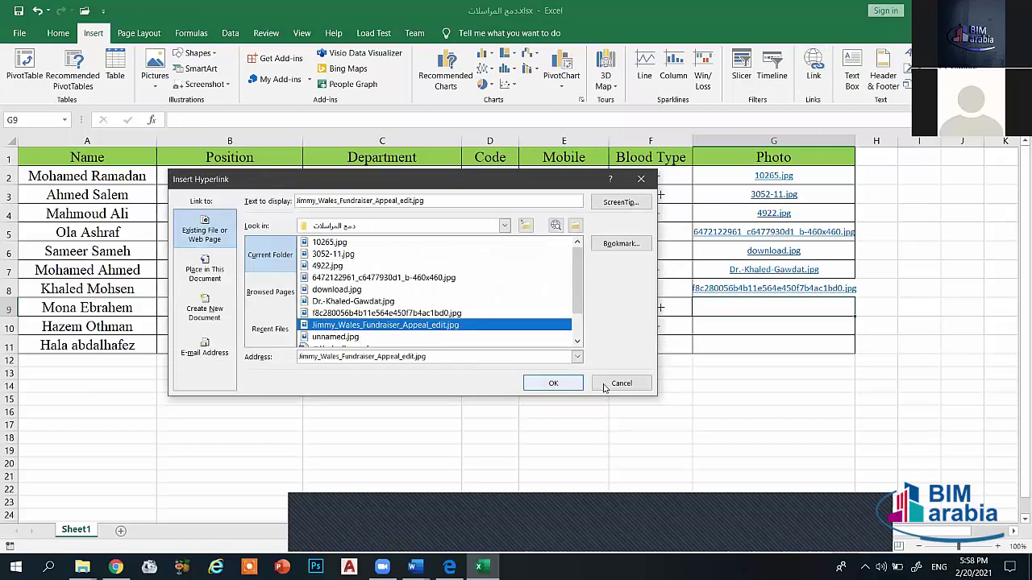
pyautogui.click(553, 383)
# Link both G10 and G11 to unnamed.jpg
pyautogui.click(748, 324)
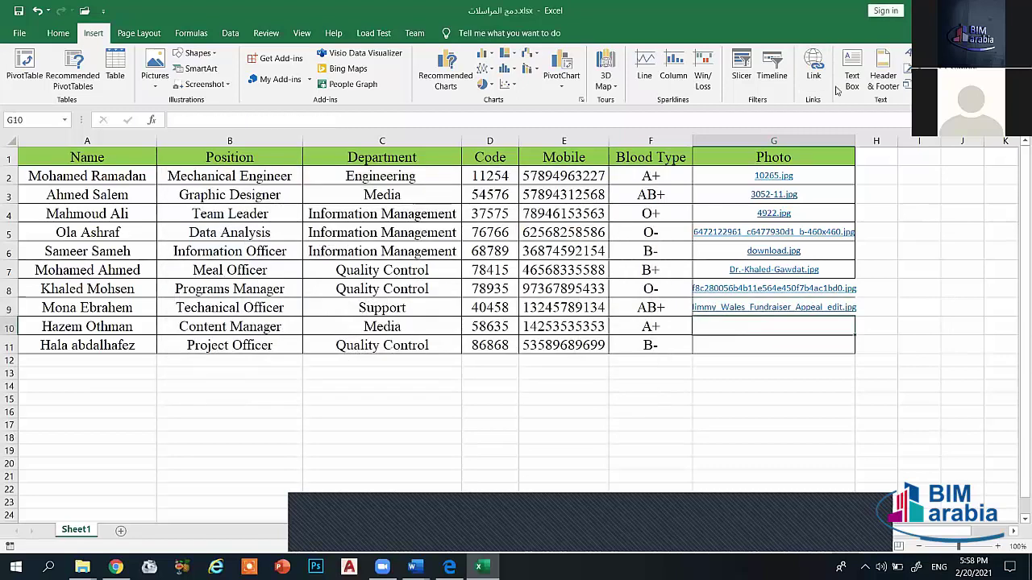
pyautogui.click(814, 76)
pyautogui.click(335, 337)
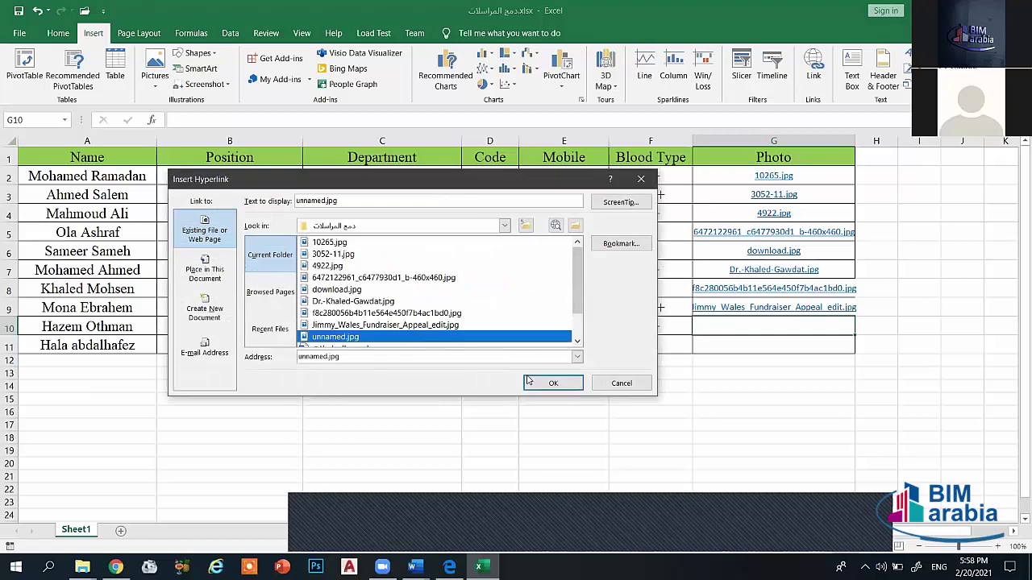
pyautogui.click(553, 383)
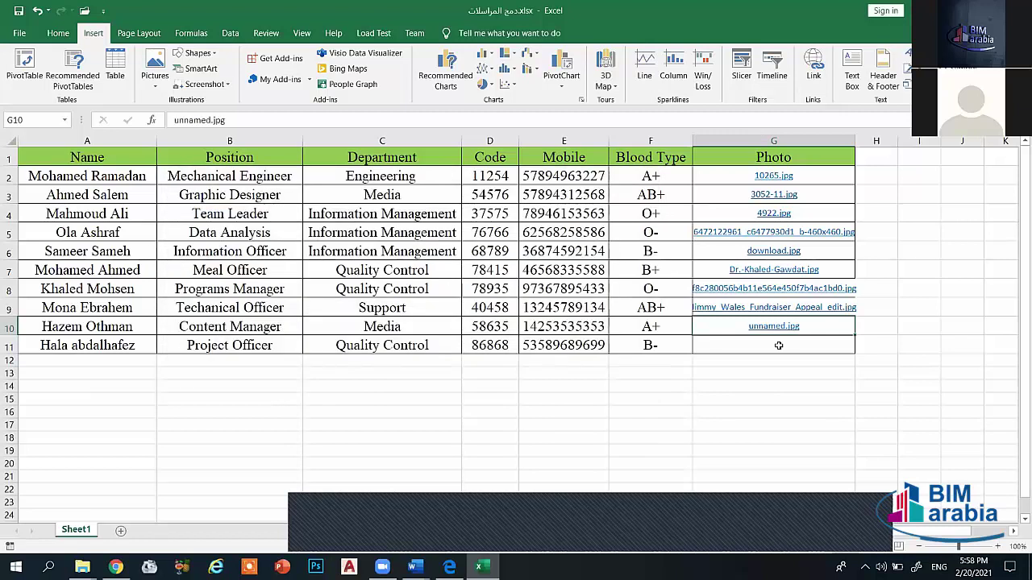
pyautogui.click(779, 345)
pyautogui.click(814, 75)
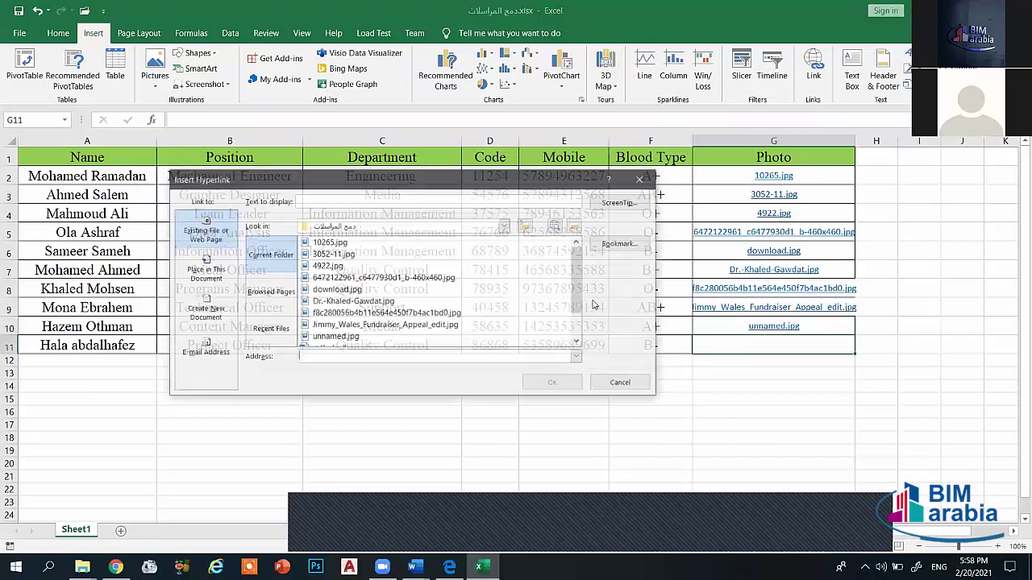
pyautogui.scroll(-1, 354, 305)
pyautogui.click(350, 302)
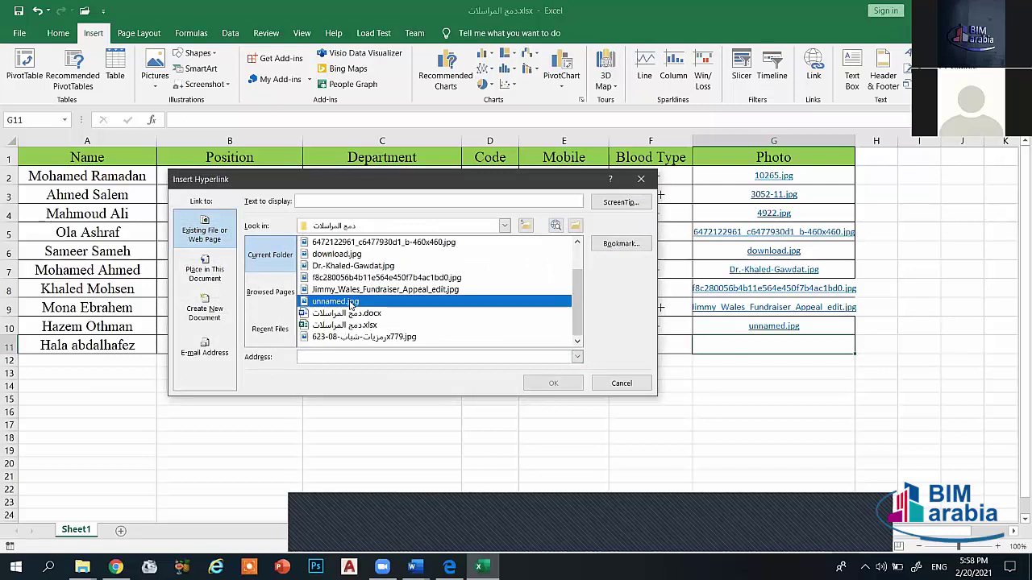
pyautogui.click(553, 384)
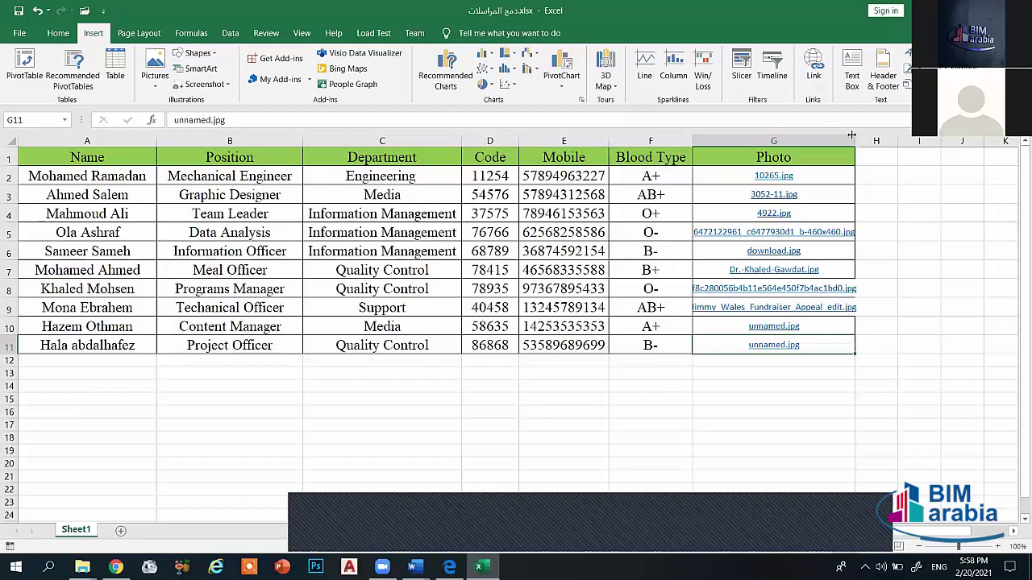
# Widen column G to fit the file names and return to the Word ID card
pyautogui.moveTo(851, 135); pyautogui.dragTo(871, 135)
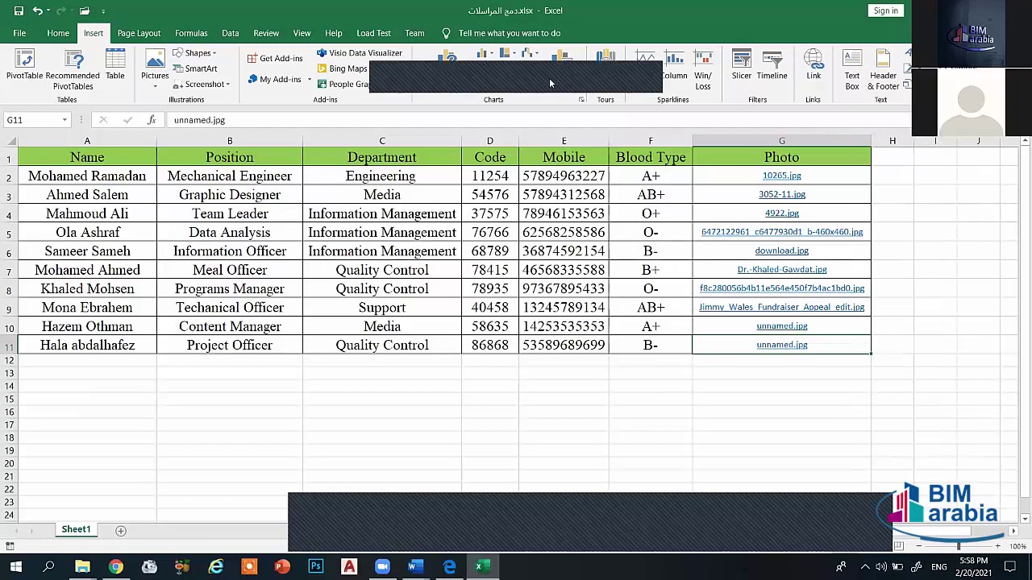
pyautogui.click(563, 438)
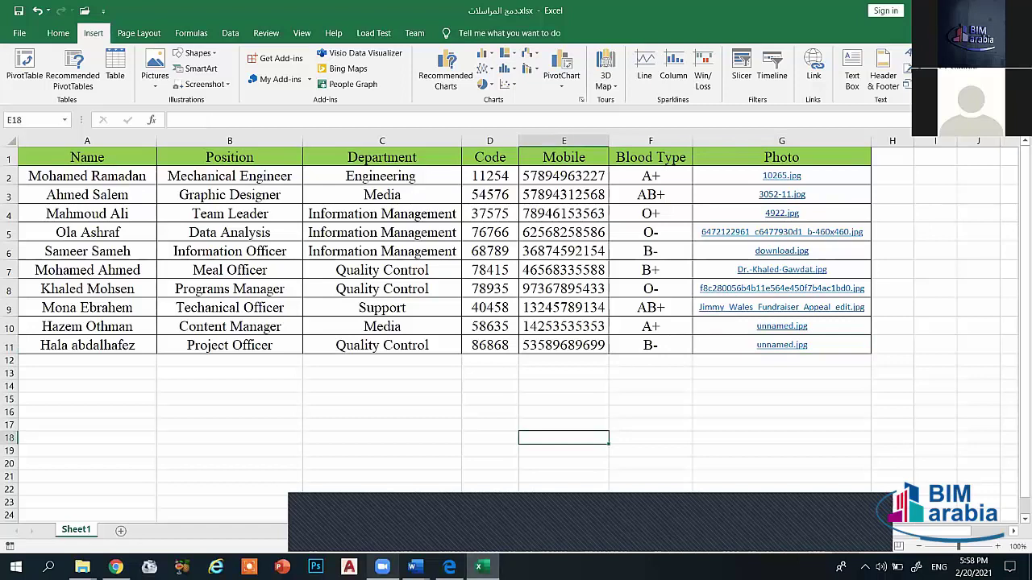
pyautogui.moveTo(415, 567)
pyautogui.click(453, 526)
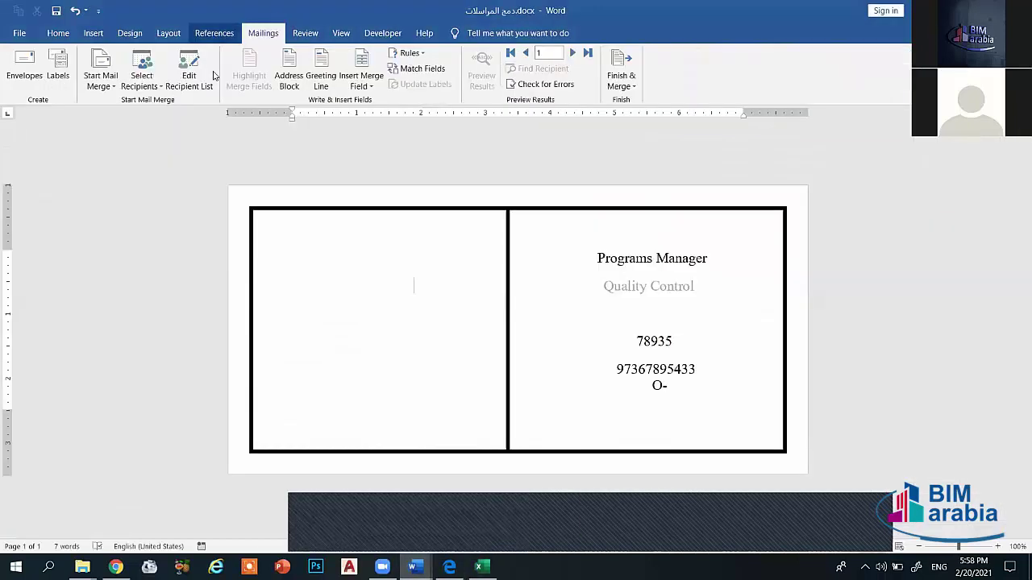
# Choose Use an Existing List and browse drive D through برامج هامة للتعلم and نماذج شغل into شرح كورسات
pyautogui.click(147, 87)
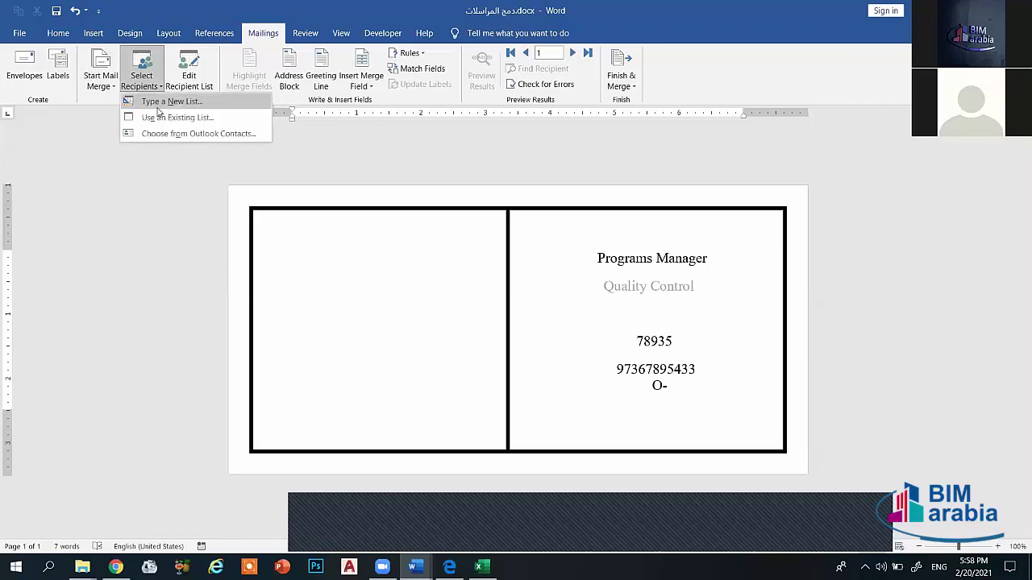
pyautogui.click(167, 118)
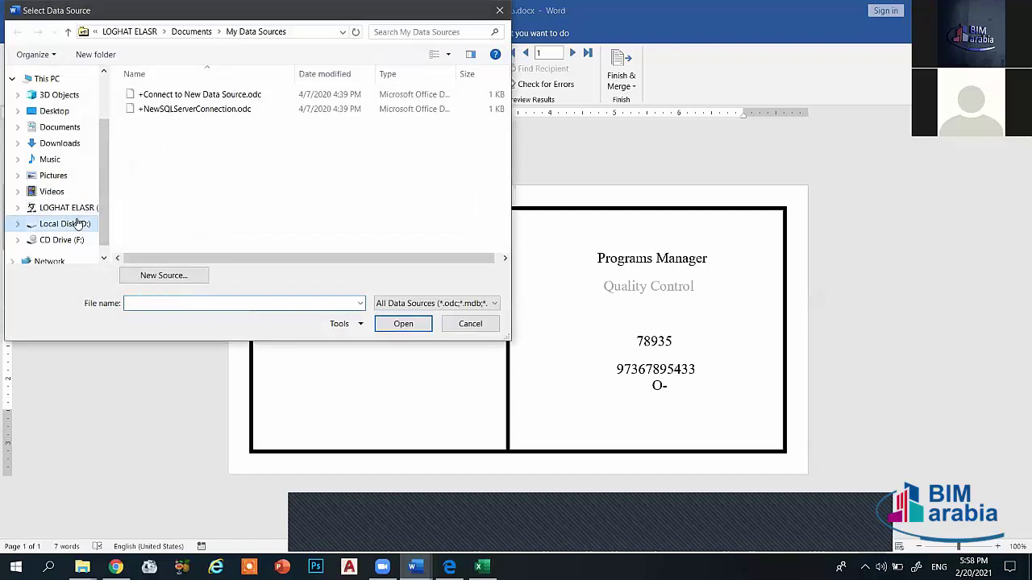
pyautogui.click(56, 224)
pyautogui.doubleClick(396, 117)
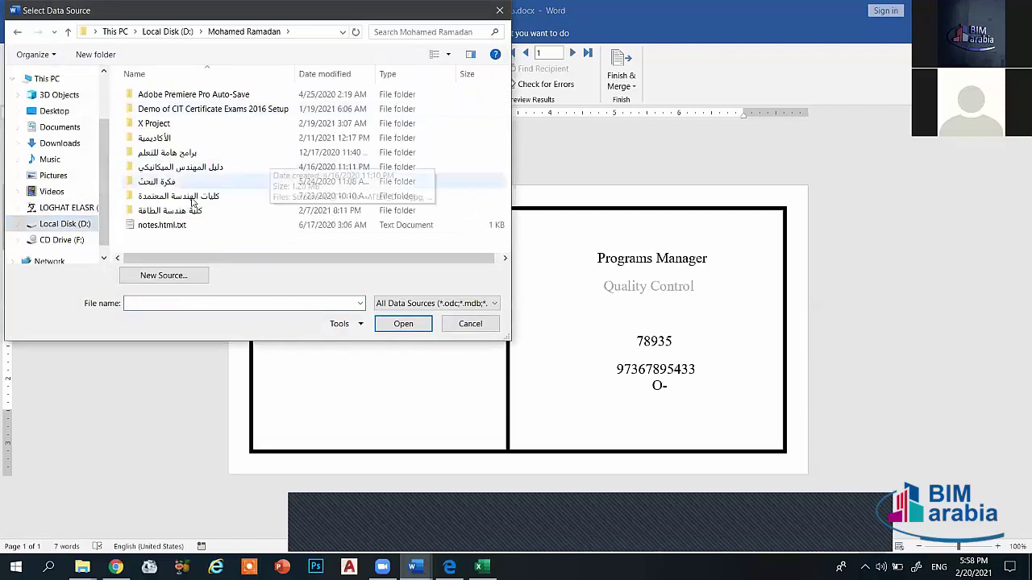
pyautogui.doubleClick(167, 152)
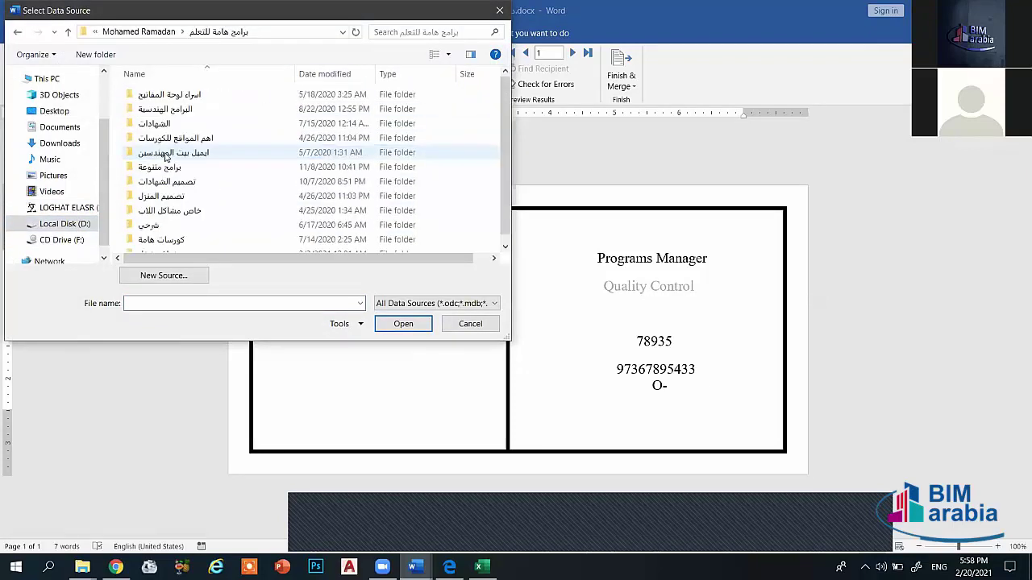
pyautogui.scroll(-1, 165, 242)
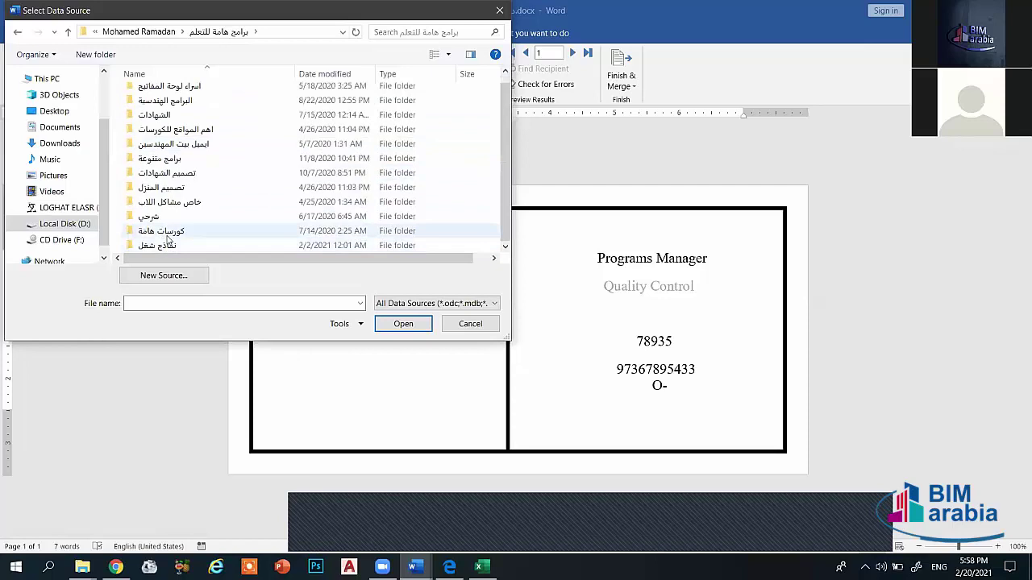
pyautogui.doubleClick(168, 245)
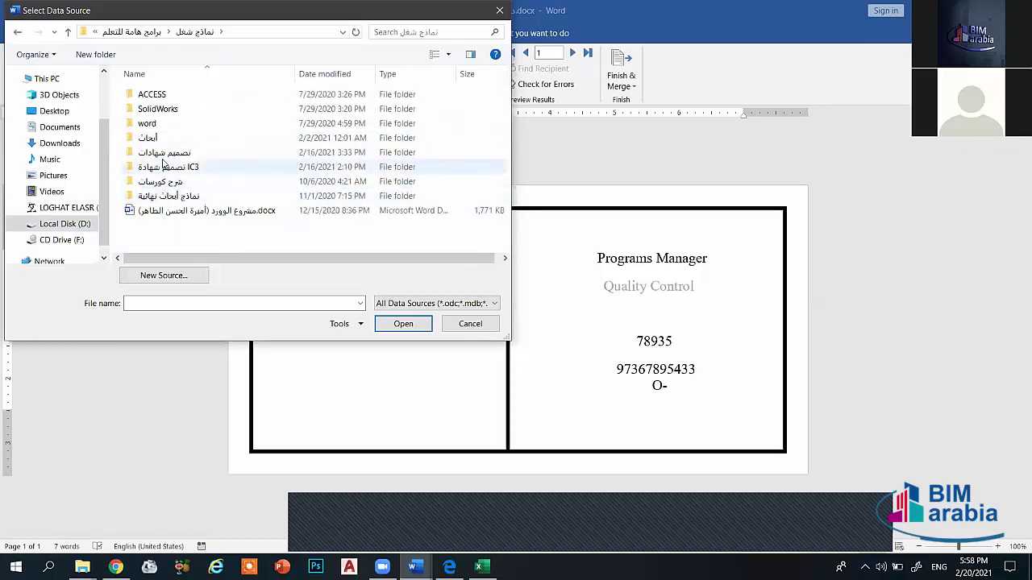
pyautogui.doubleClick(164, 182)
# Continue through BIM ARABIA and Microsoft Office Word to دمج المراسلات, open the workbook, and accept Sheet1$
pyautogui.doubleClick(167, 115)
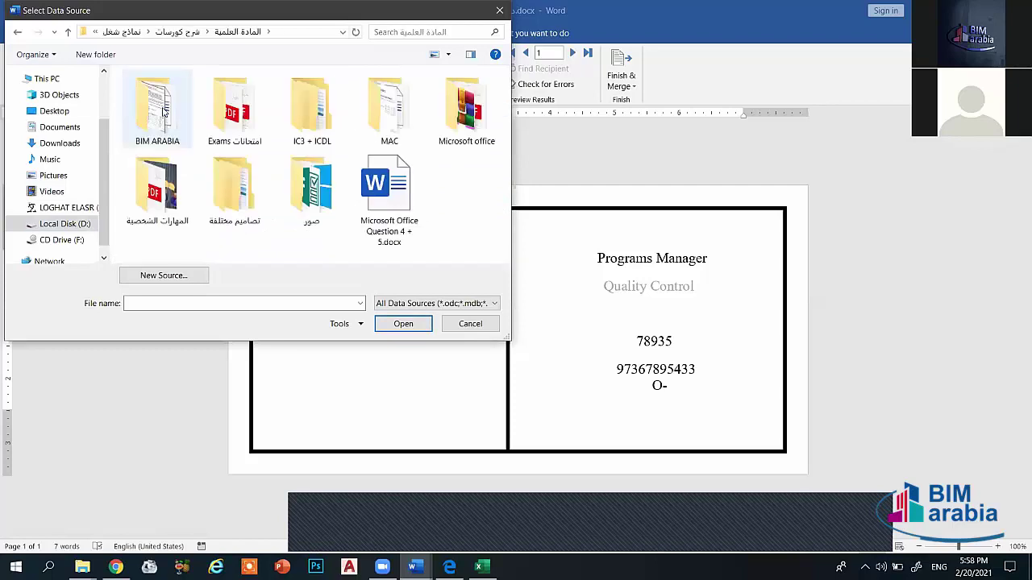
pyautogui.doubleClick(168, 118)
pyautogui.doubleClick(161, 108)
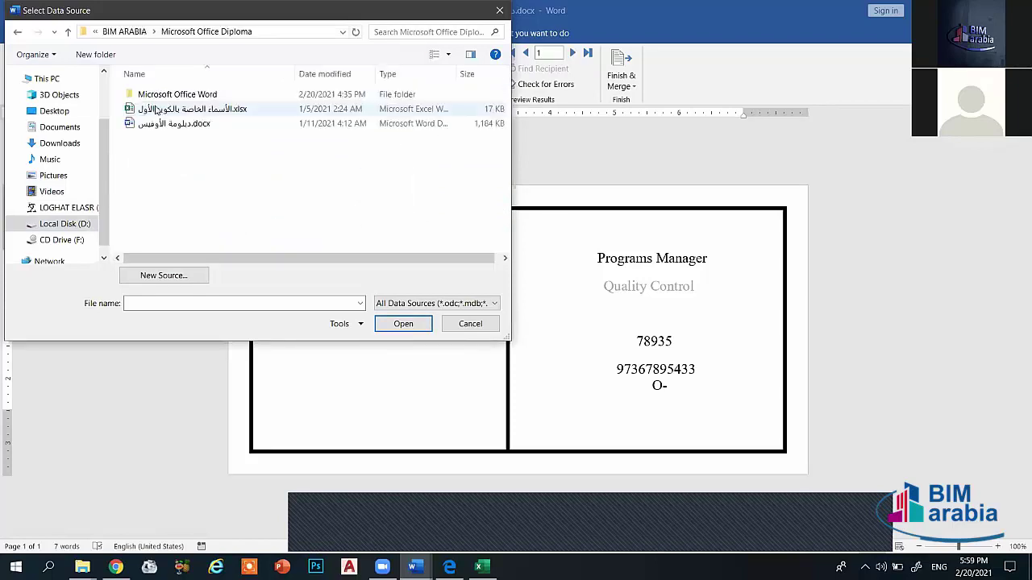
pyautogui.doubleClick(161, 96)
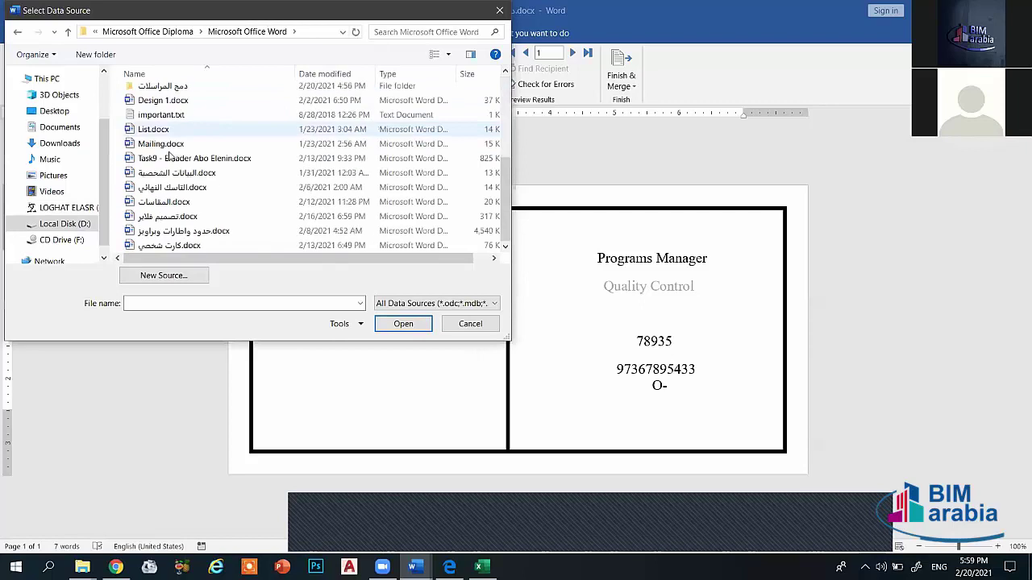
pyautogui.doubleClick(165, 94)
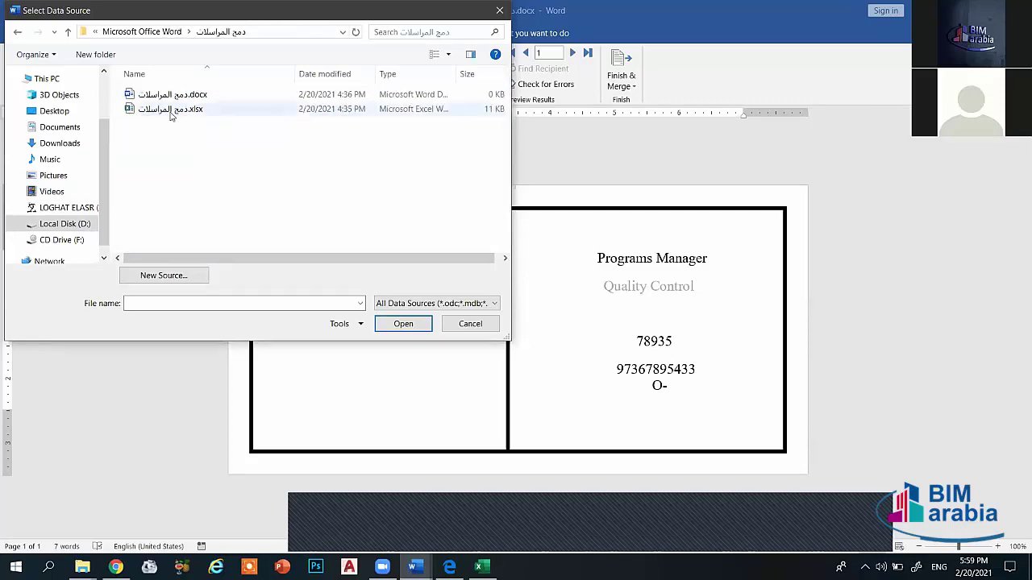
pyautogui.click(169, 109)
pyautogui.click(403, 324)
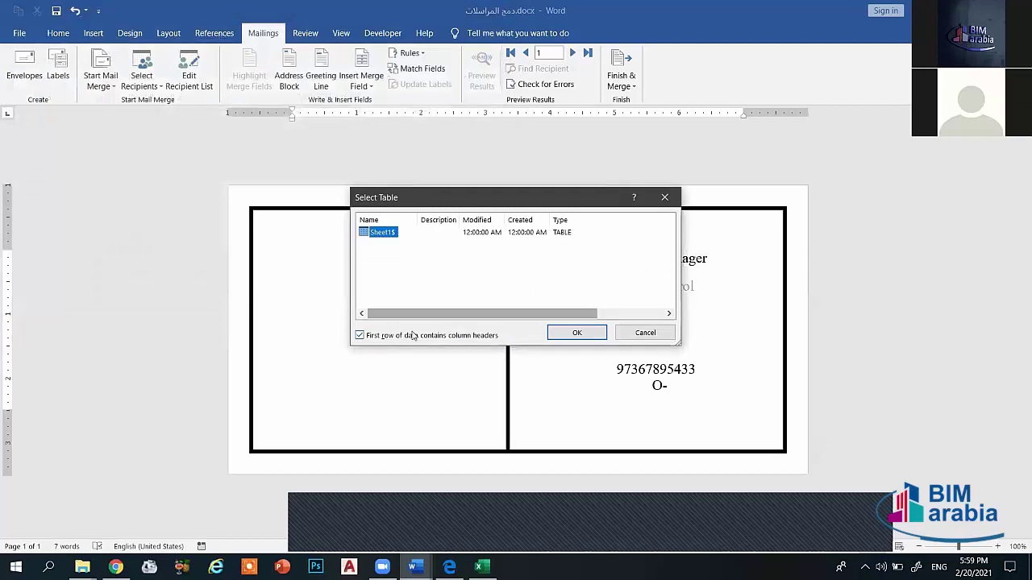
pyautogui.press('Return')
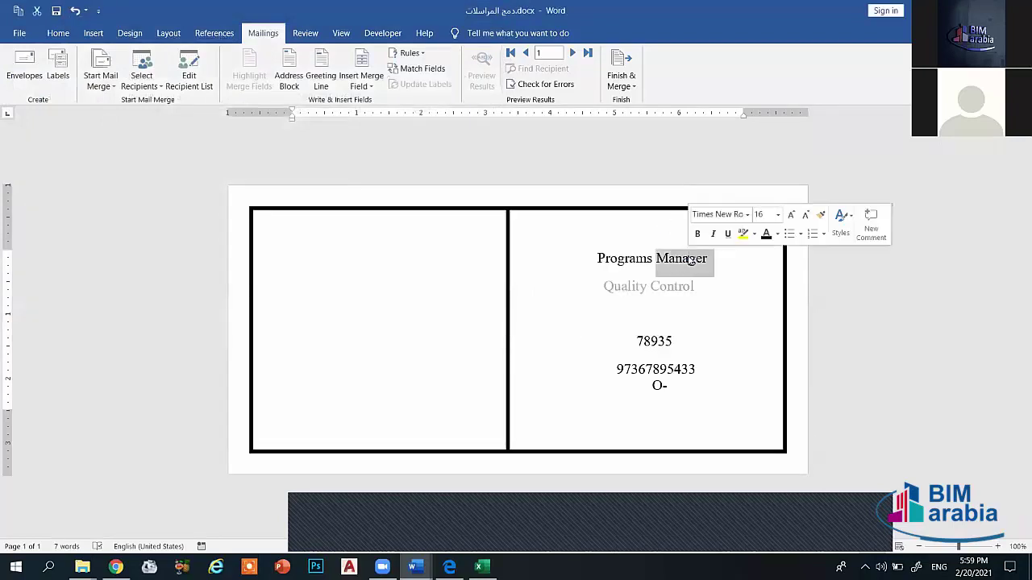
# Replace 'Programs Manager' with the «Position» merge field, undoing an accidental «Name» insertion
pyautogui.tripleClick(687, 257)
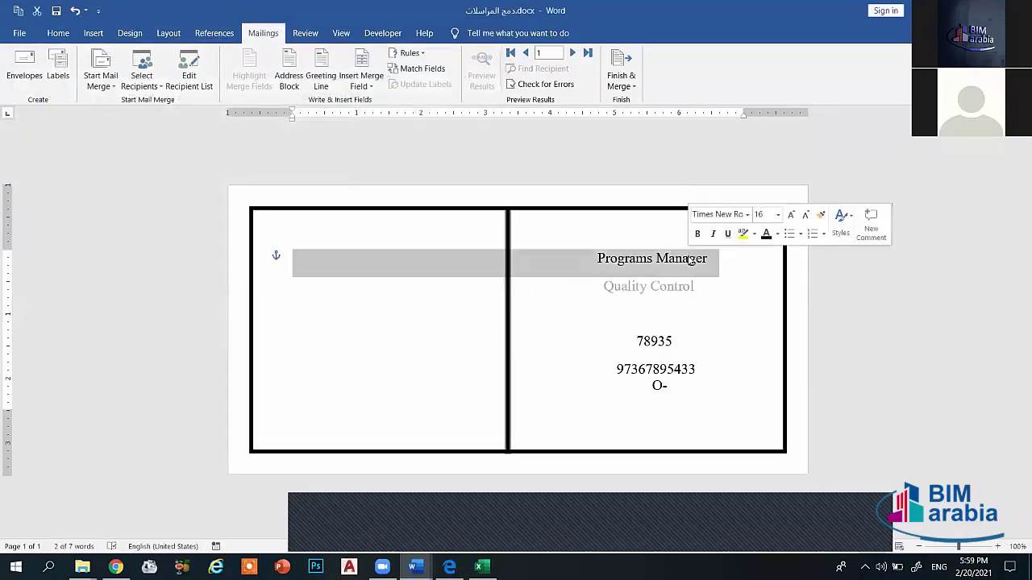
pyautogui.click(362, 85)
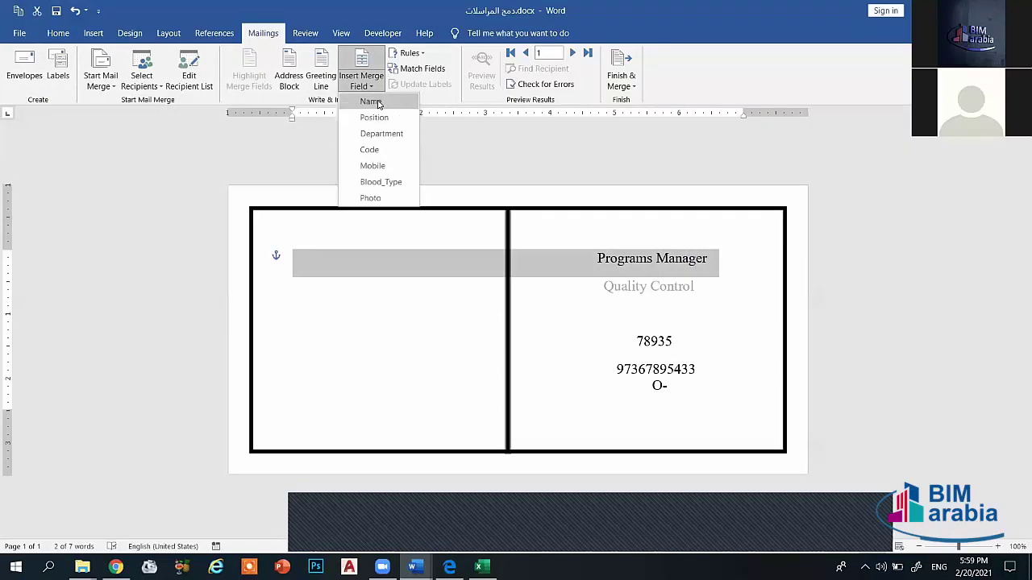
pyautogui.click(375, 102)
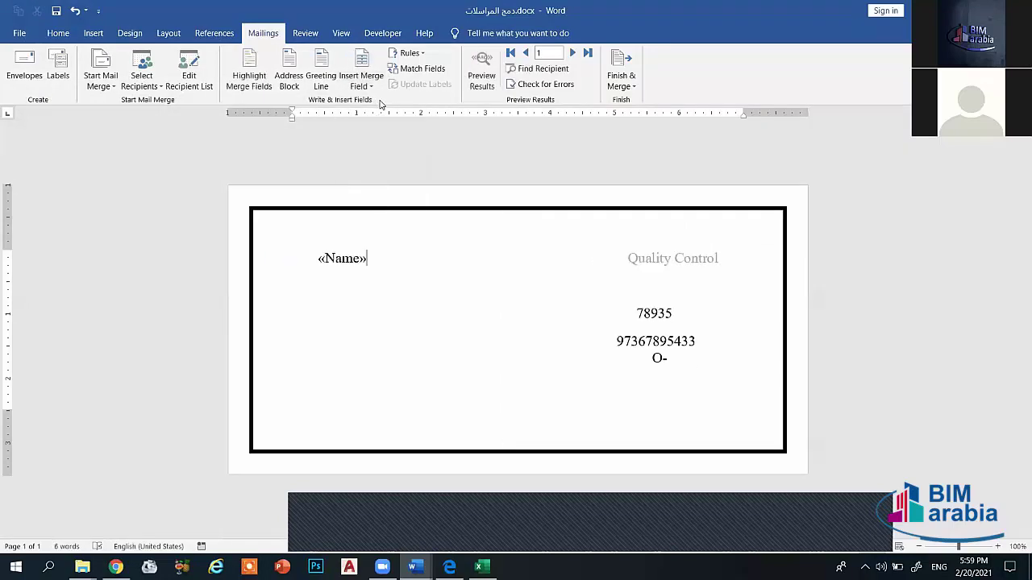
pyautogui.hotkey('ctrl', 'z')
pyautogui.click(546, 290)
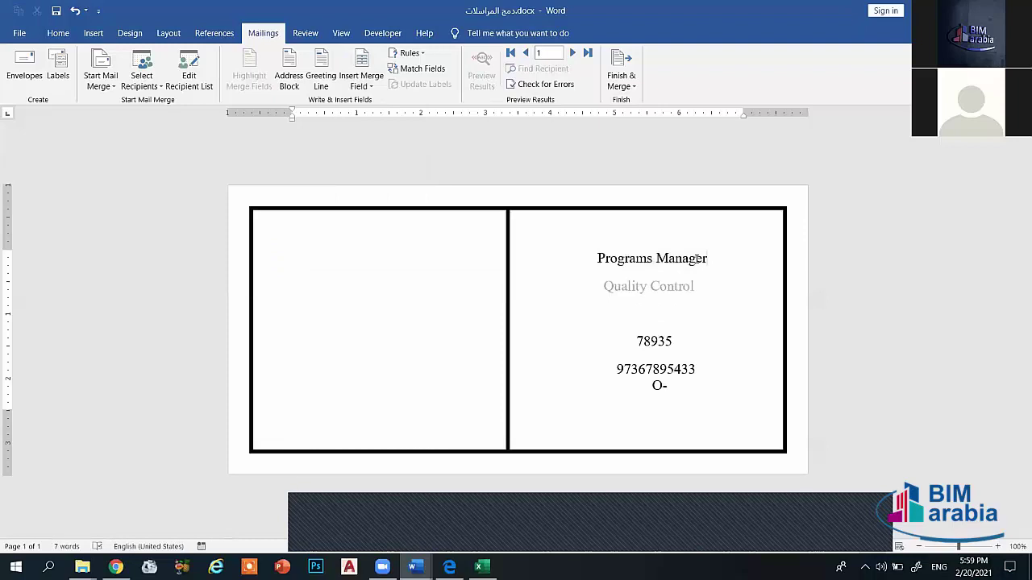
pyautogui.moveTo(708, 259); pyautogui.dragTo(595, 259)
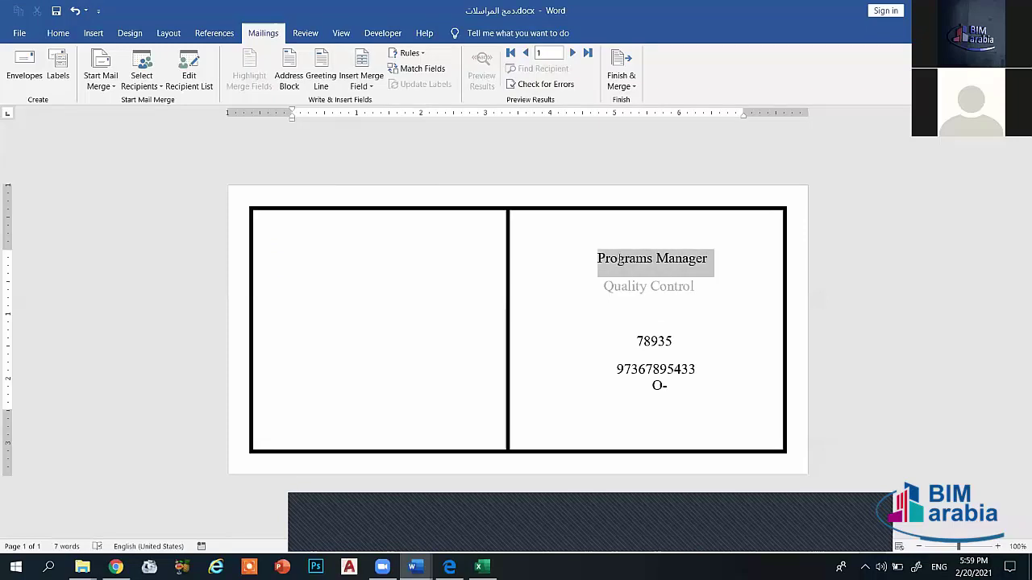
pyautogui.click(351, 87)
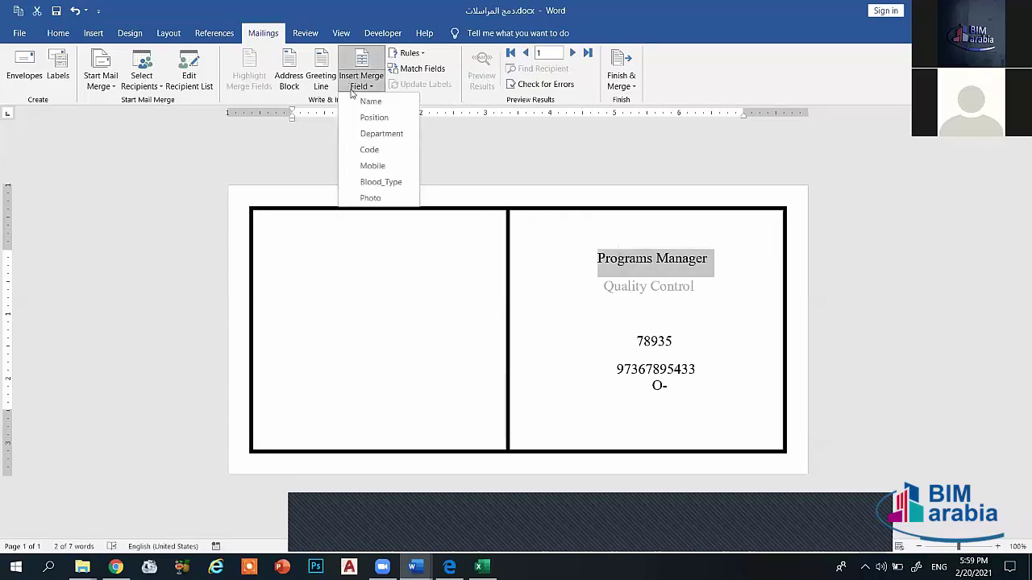
pyautogui.click(365, 118)
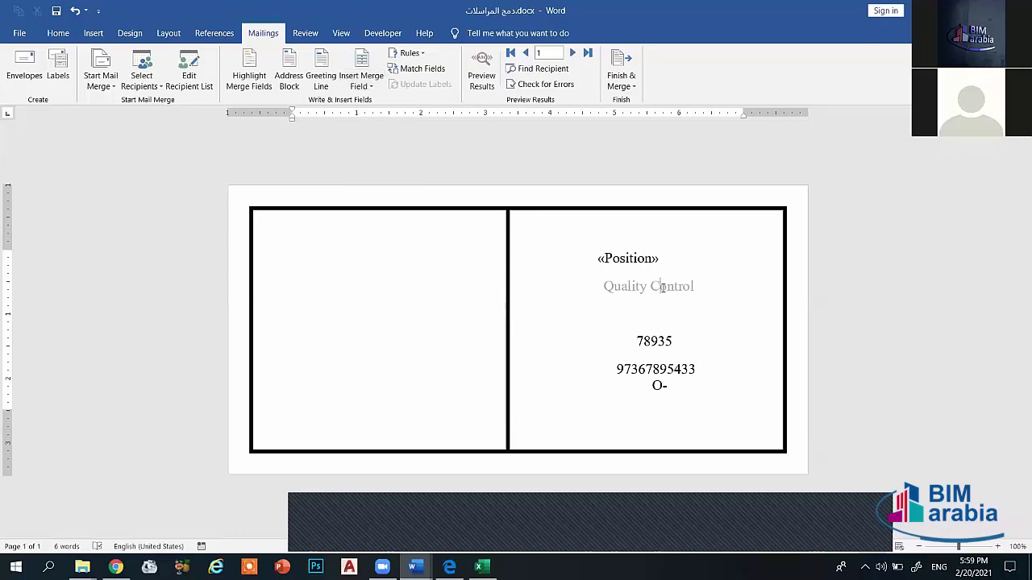
# Replace 'Quality Control' with «Department» and 78935 with «Code»
pyautogui.doubleClick(656, 286)
pyautogui.click(651, 286)
pyautogui.moveTo(696, 286); pyautogui.dragTo(604, 287)
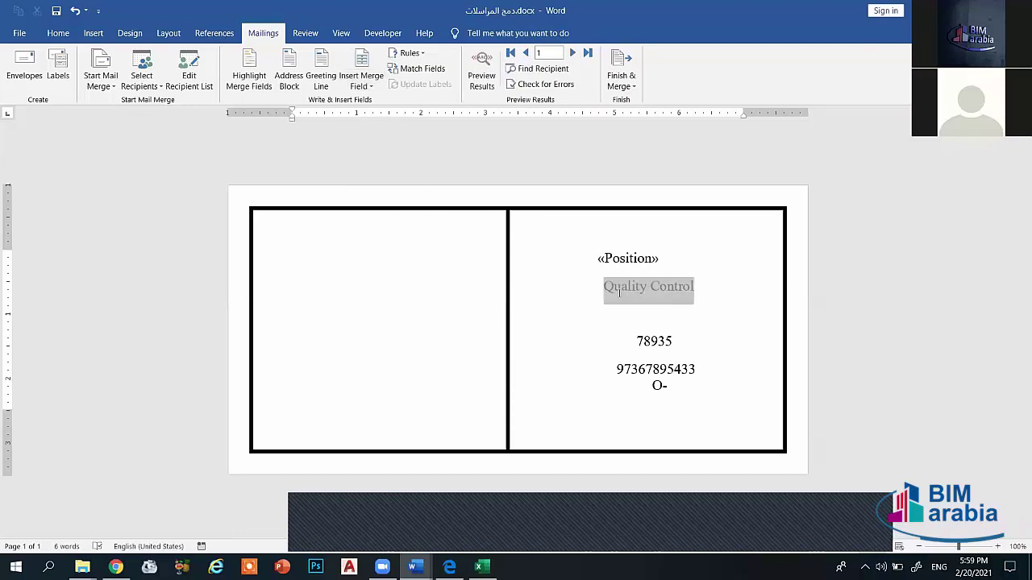
pyautogui.click(362, 87)
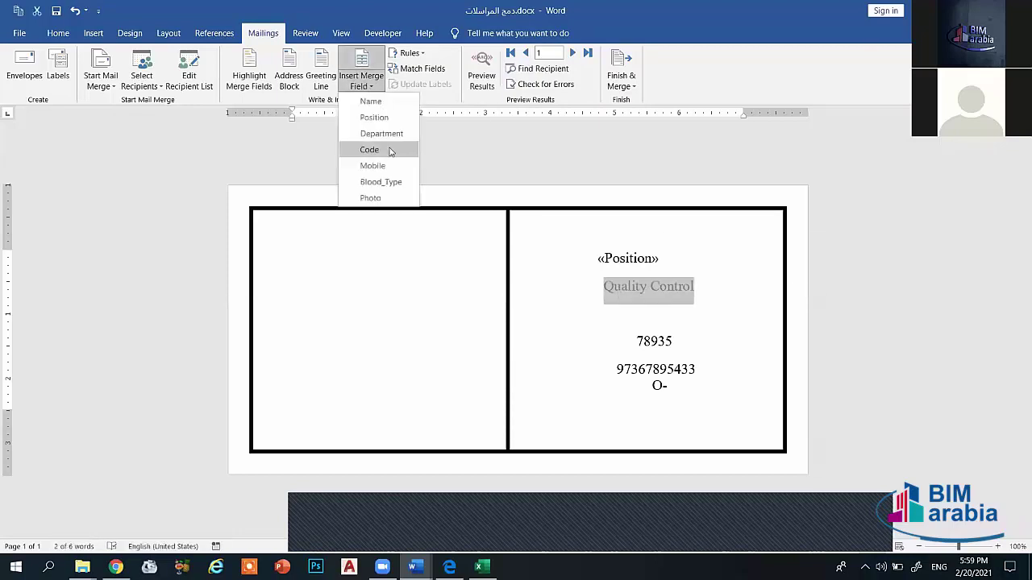
pyautogui.click(384, 133)
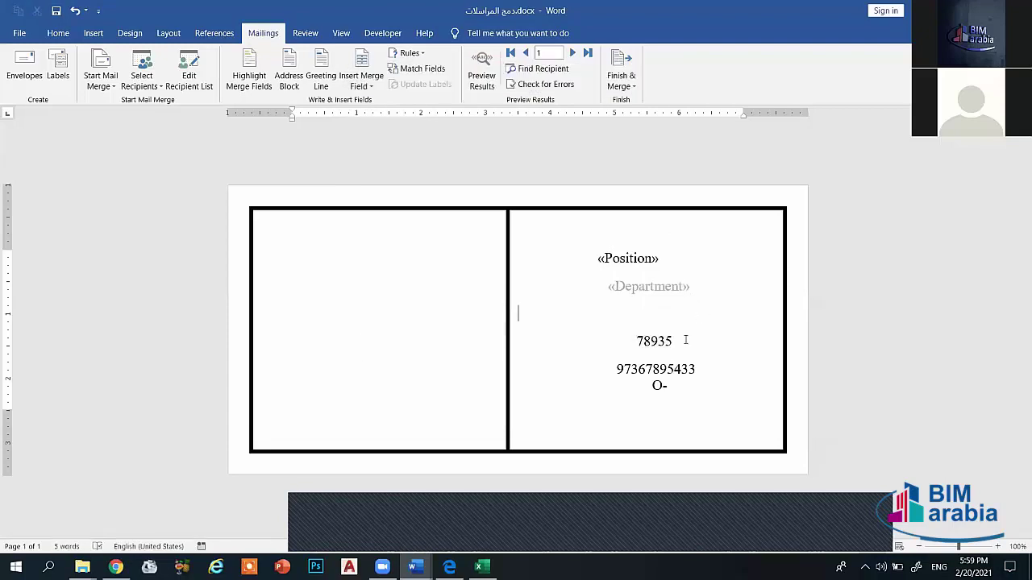
pyautogui.moveTo(674, 342); pyautogui.dragTo(636, 342)
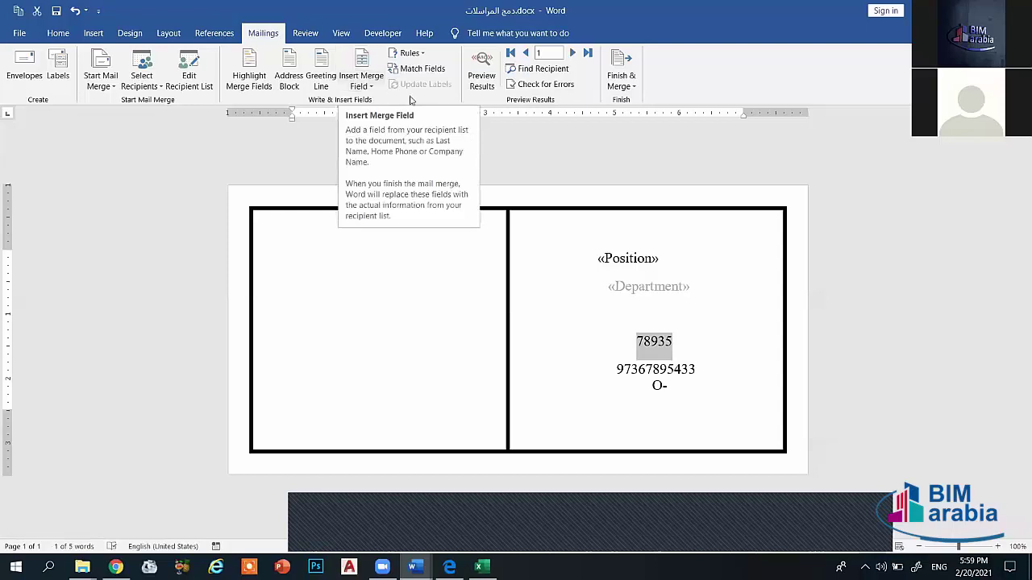
pyautogui.click(362, 85)
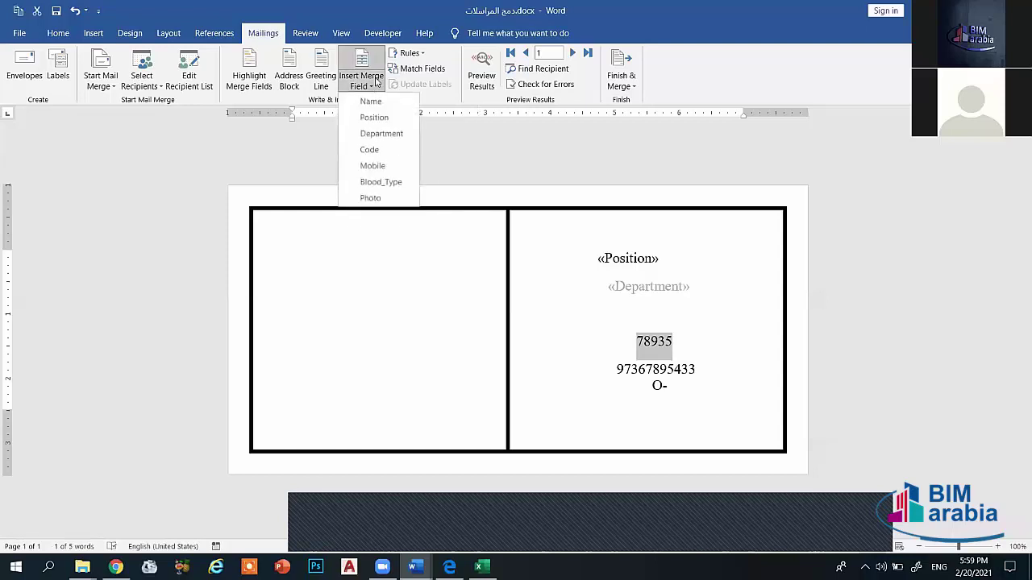
pyautogui.click(376, 145)
pyautogui.click(713, 369)
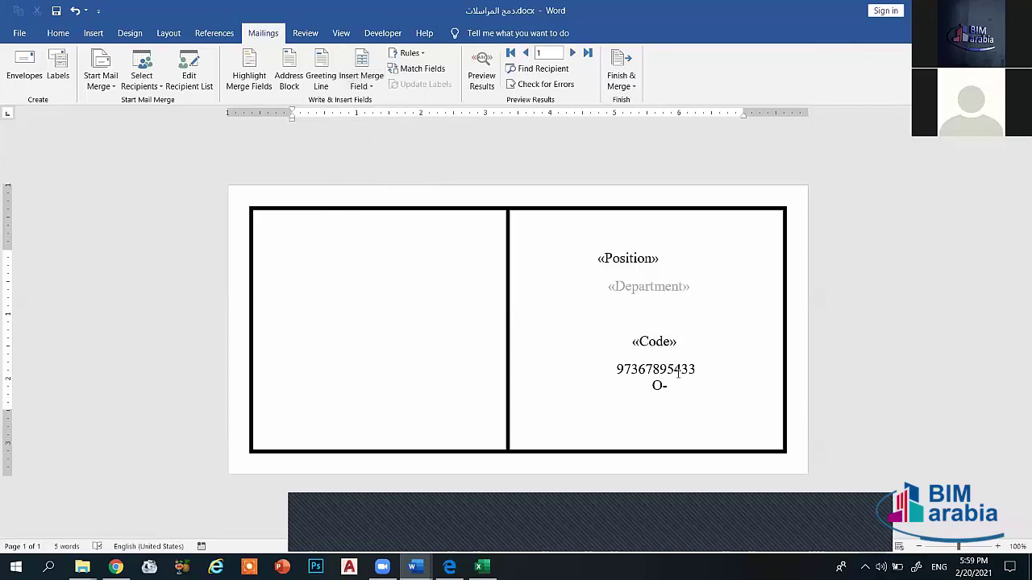
pyautogui.moveTo(695, 369); pyautogui.dragTo(616, 369)
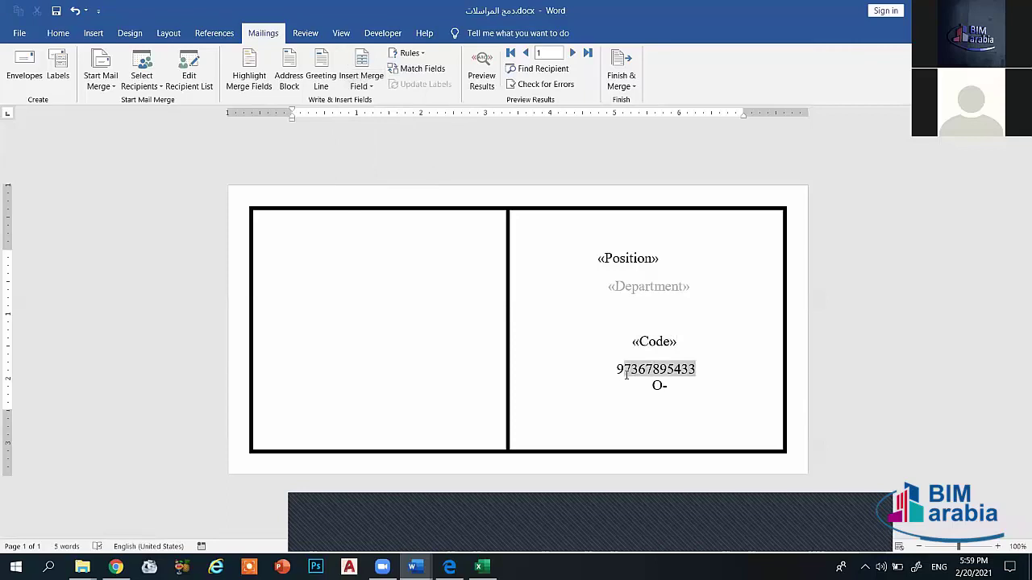
pyautogui.click(362, 86)
pyautogui.click(375, 167)
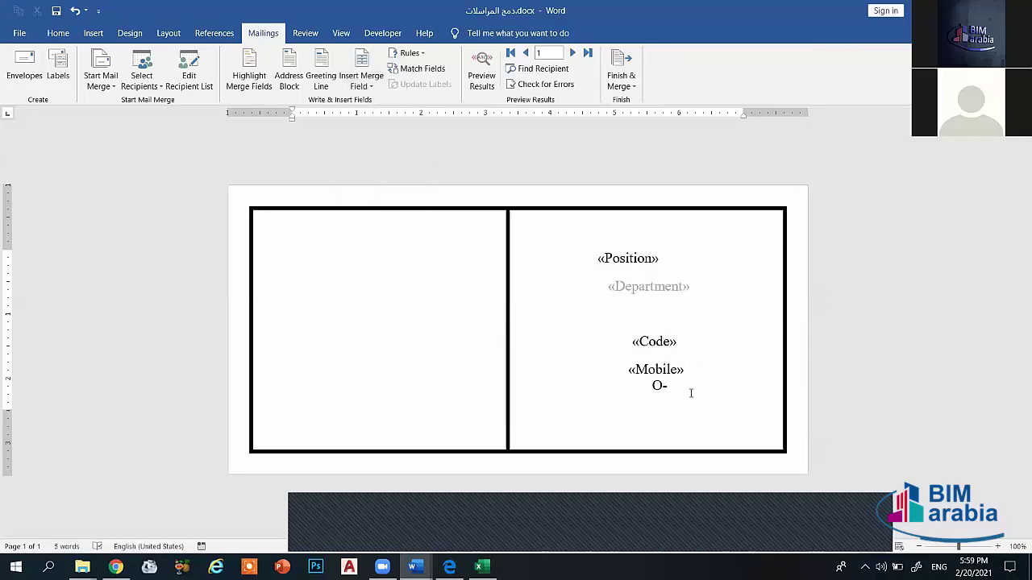
pyautogui.moveTo(691, 393); pyautogui.dragTo(657, 387)
pyautogui.click(362, 86)
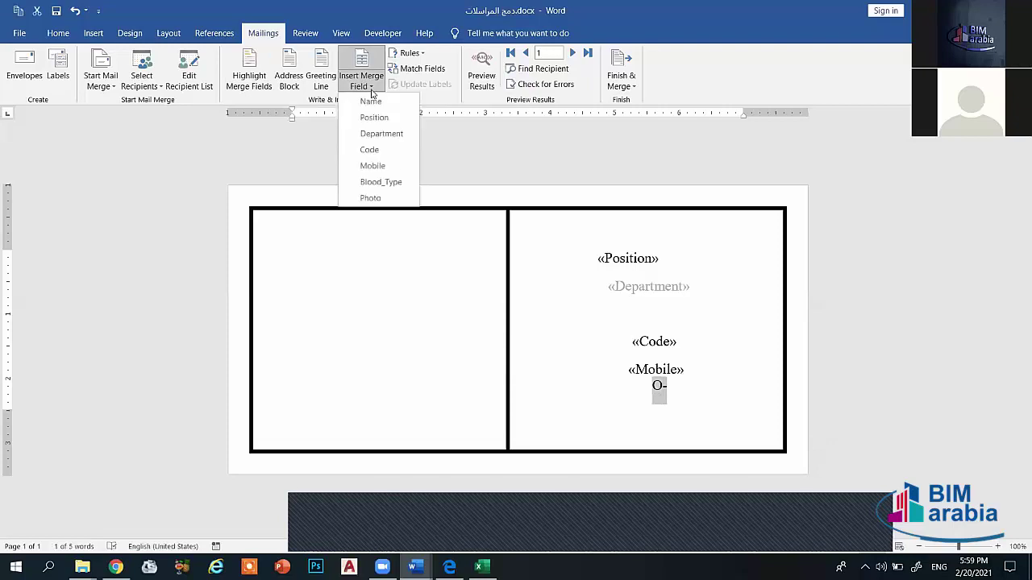
pyautogui.click(380, 183)
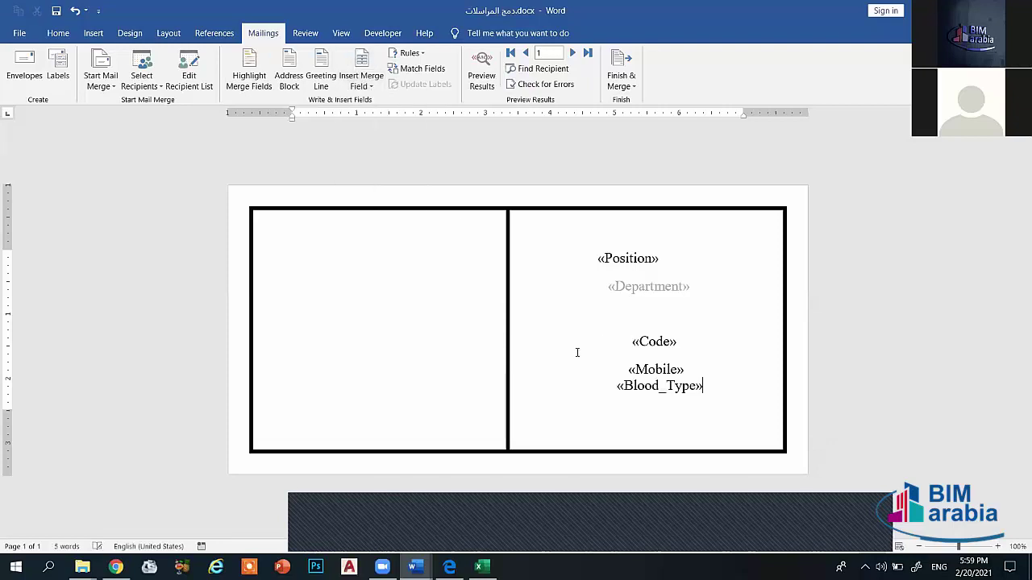
pyautogui.press('Return')
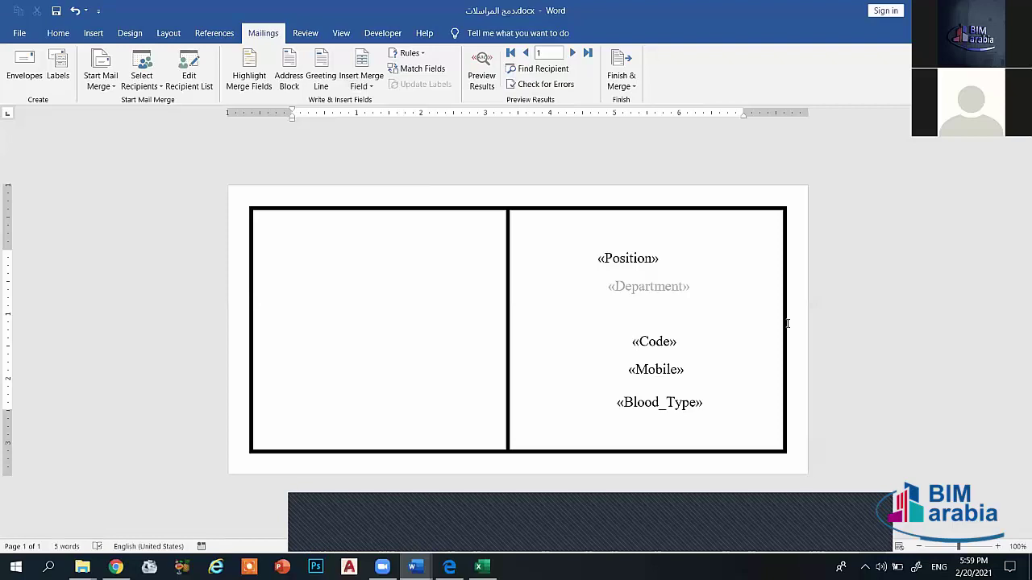
pyautogui.press('Up')
pyautogui.press('Up')
pyautogui.press('Up')
pyautogui.click(403, 341)
pyautogui.click(364, 82)
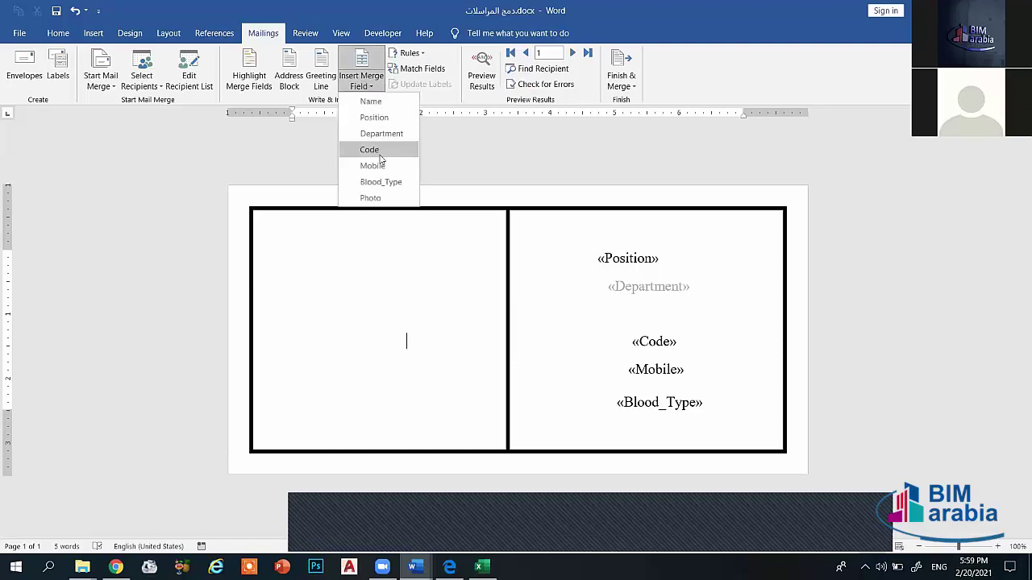
# Insert «Photo» in the left cell and toggle Preview Results to confirm it shows 10265.jpg
pyautogui.click(378, 199)
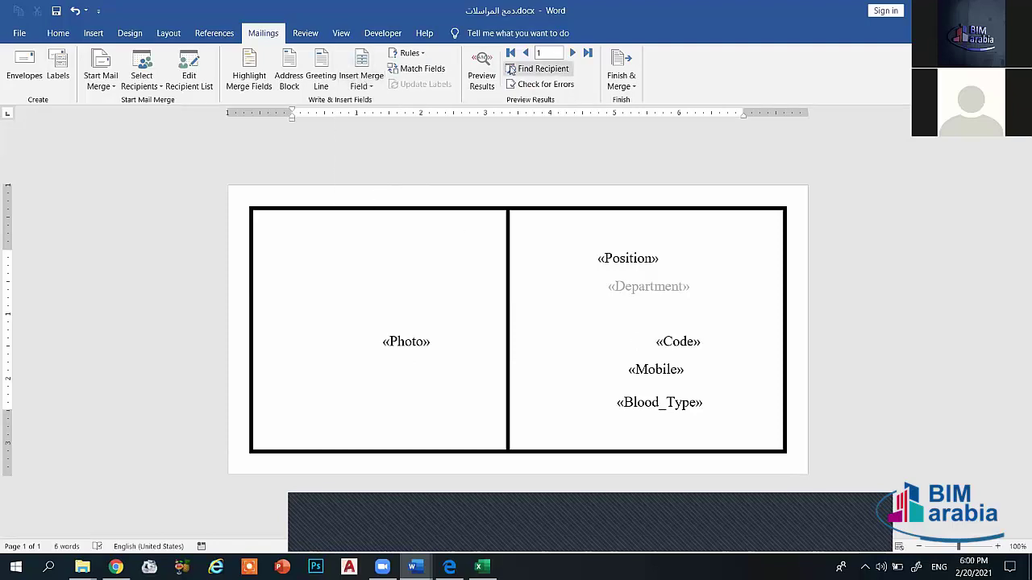
pyautogui.click(479, 75)
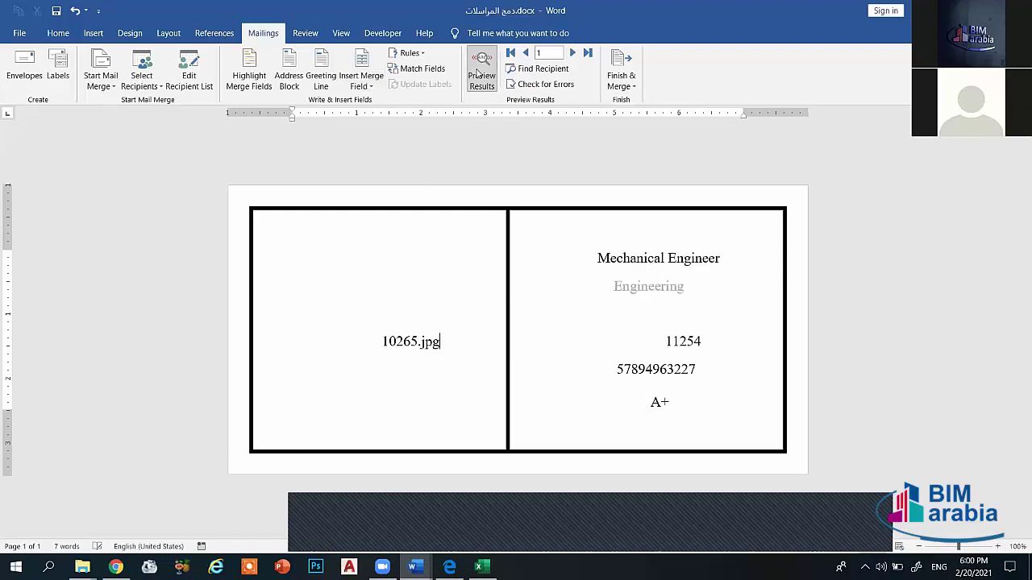
pyautogui.click(479, 74)
pyautogui.click(479, 74)
pyautogui.click(479, 75)
pyautogui.click(478, 74)
pyautogui.click(479, 73)
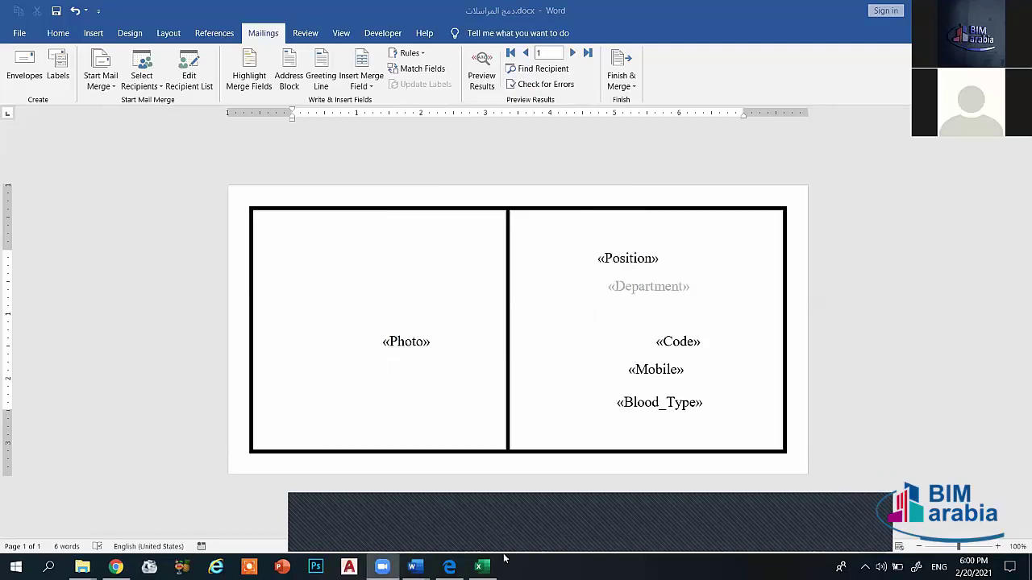
pyautogui.click(432, 342)
# Delete the «Photo» field and insert empty field braces with Ctrl+F9 in the left cell
pyautogui.doubleClick(431, 342)
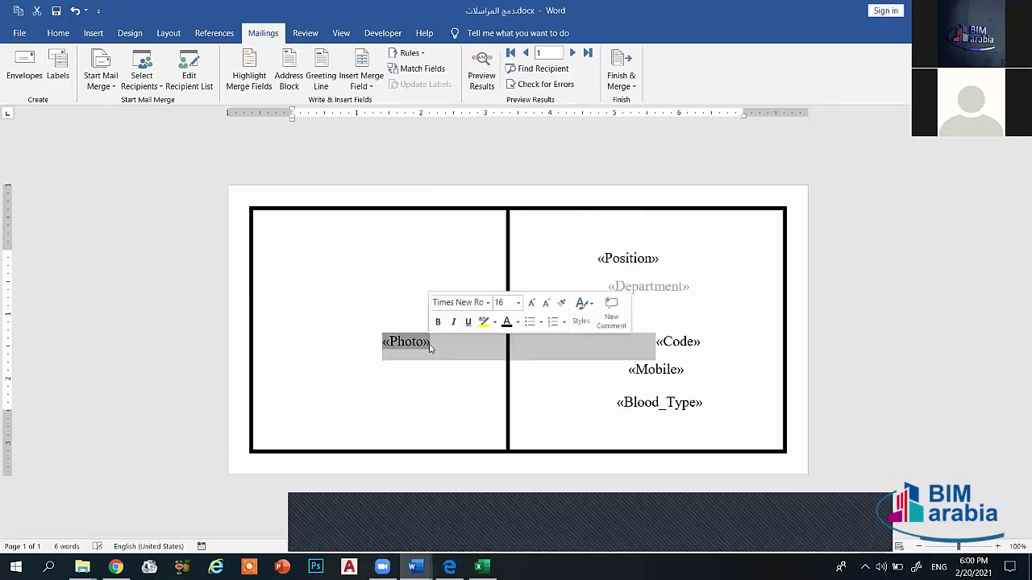
pyautogui.click(431, 342)
pyautogui.press('BackSpace')
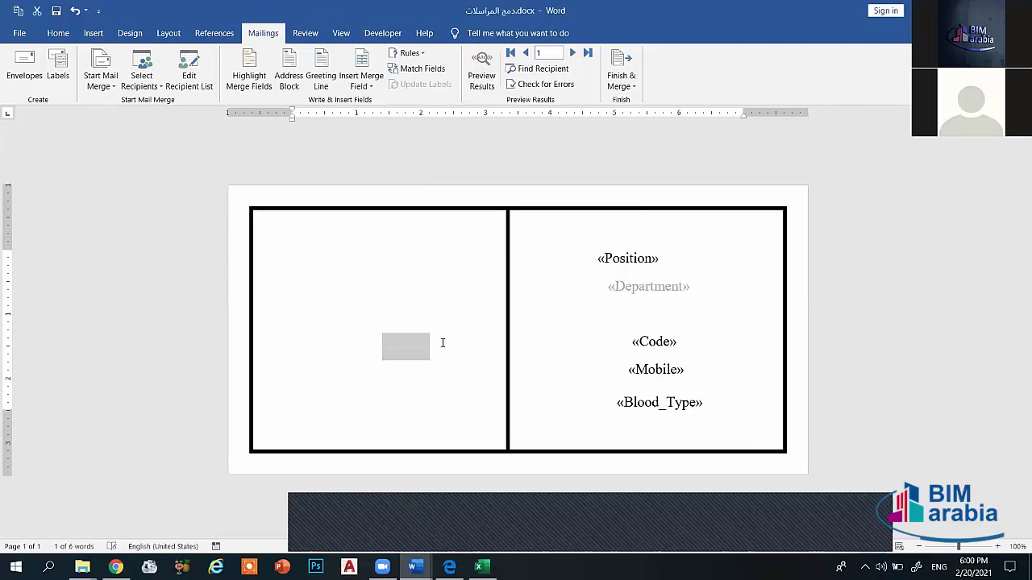
pyautogui.press('BackSpace')
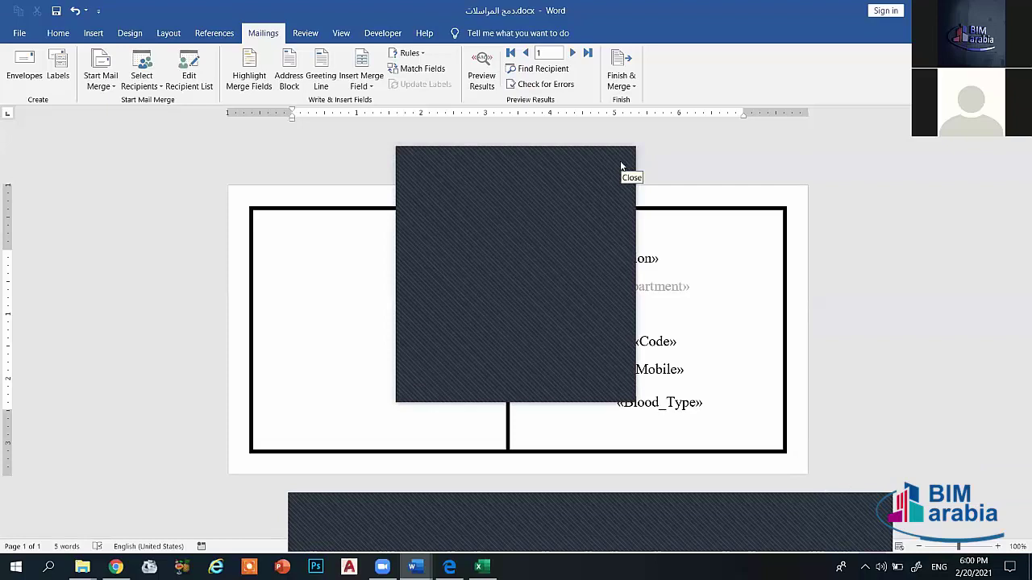
pyautogui.click(621, 167)
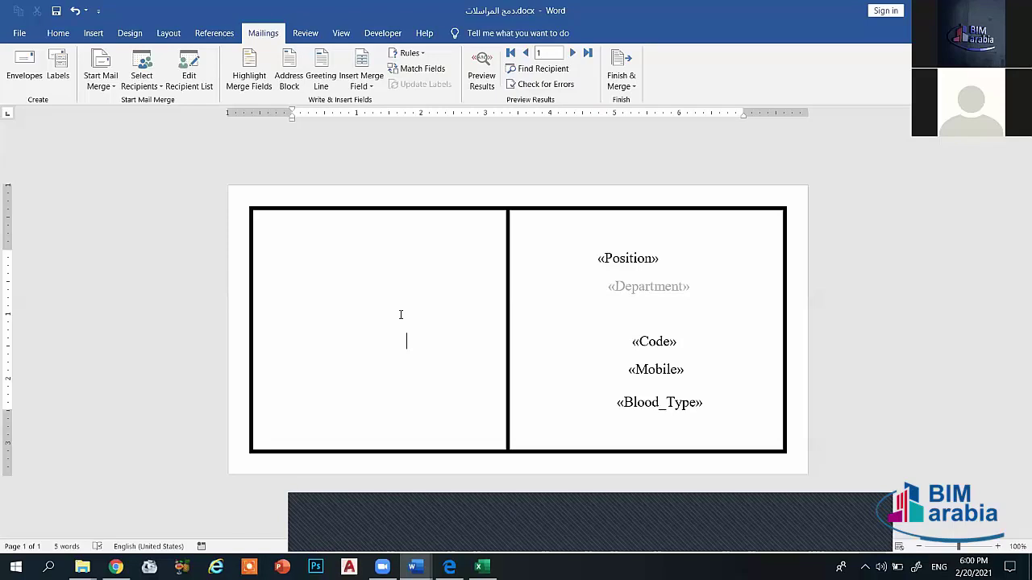
pyautogui.hotkey('ctrl', 'F9')
# Type includepicture "" in the field code and nest the Photo merge field inside it
pyautogui.write('i')
pyautogui.press('BackSpace')
pyautogui.write('I')
pyautogui.write('n')
pyautogui.press('BackSpace')
pyautogui.press('BackSpace')
pyautogui.write('incl')
pyautogui.write('ude')
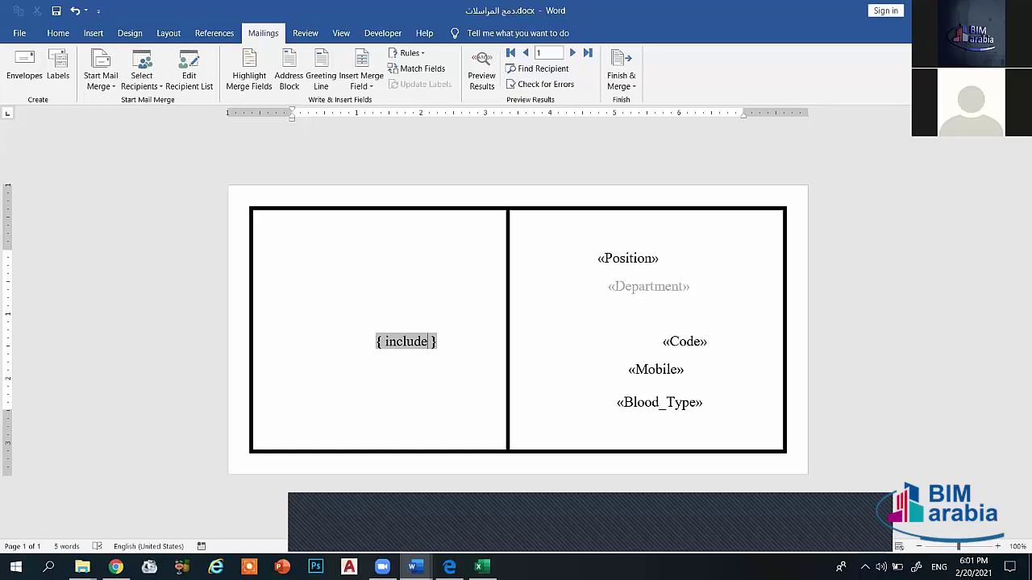
pyautogui.write('pi')
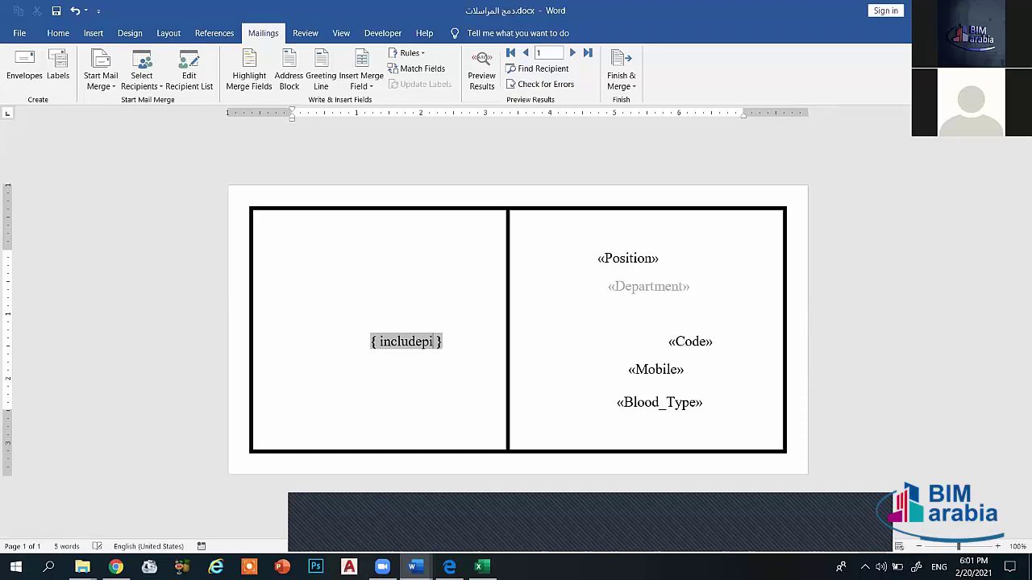
pyautogui.write('cture')
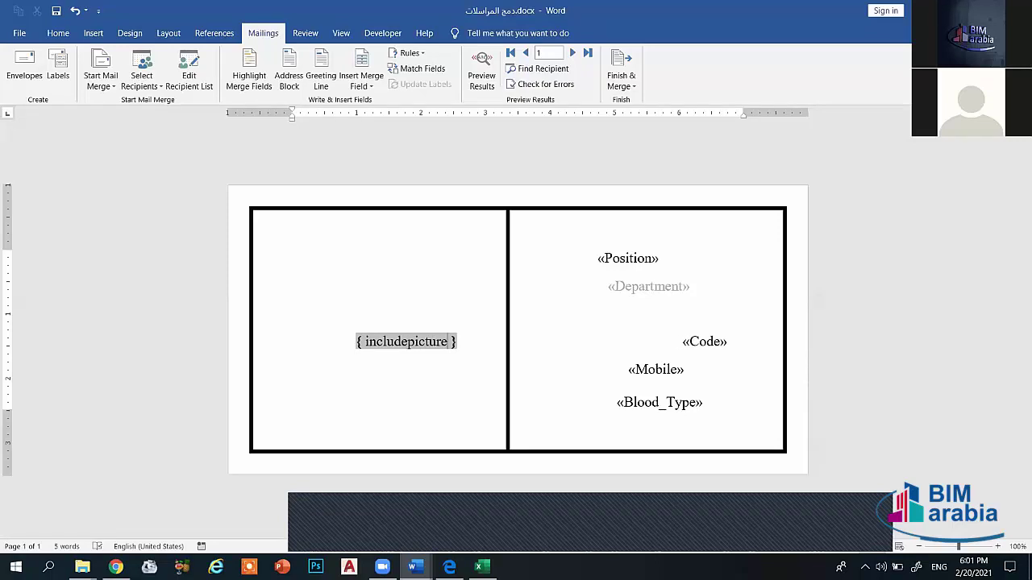
pyautogui.write('"')
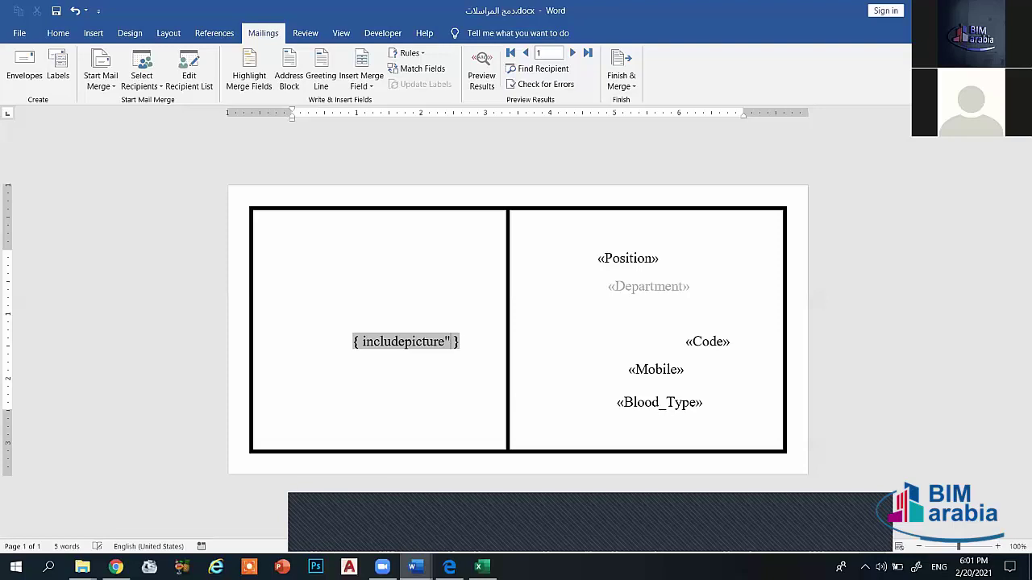
pyautogui.write('"')
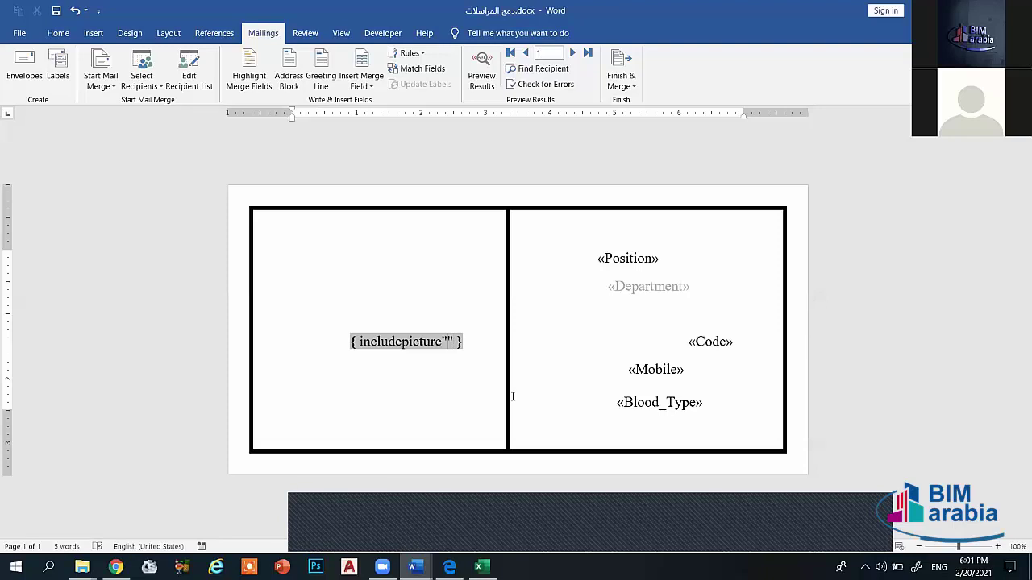
pyautogui.click(363, 80)
pyautogui.click(381, 198)
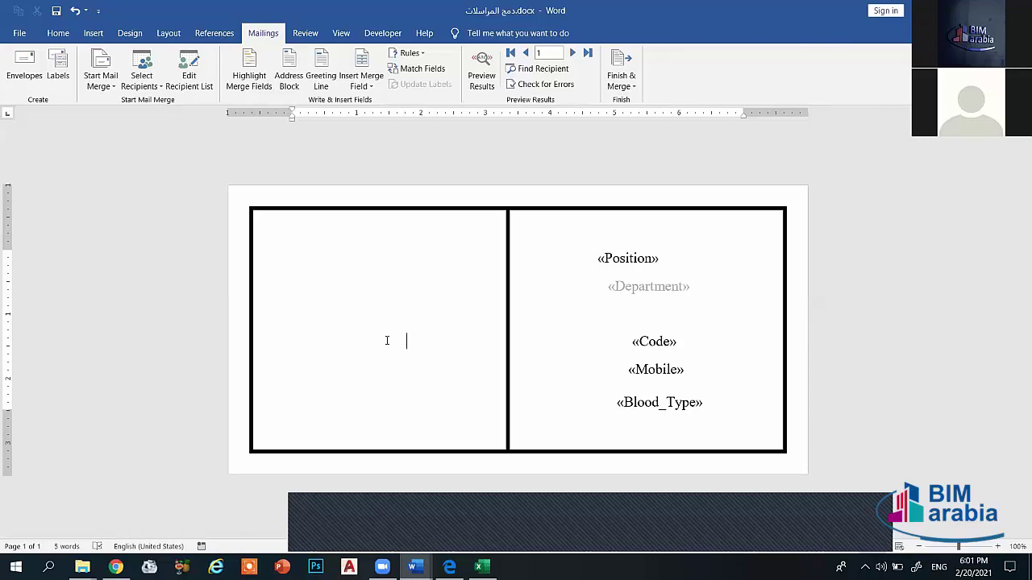
# Merge all records into a new document, producing Letters1
pyautogui.click(630, 86)
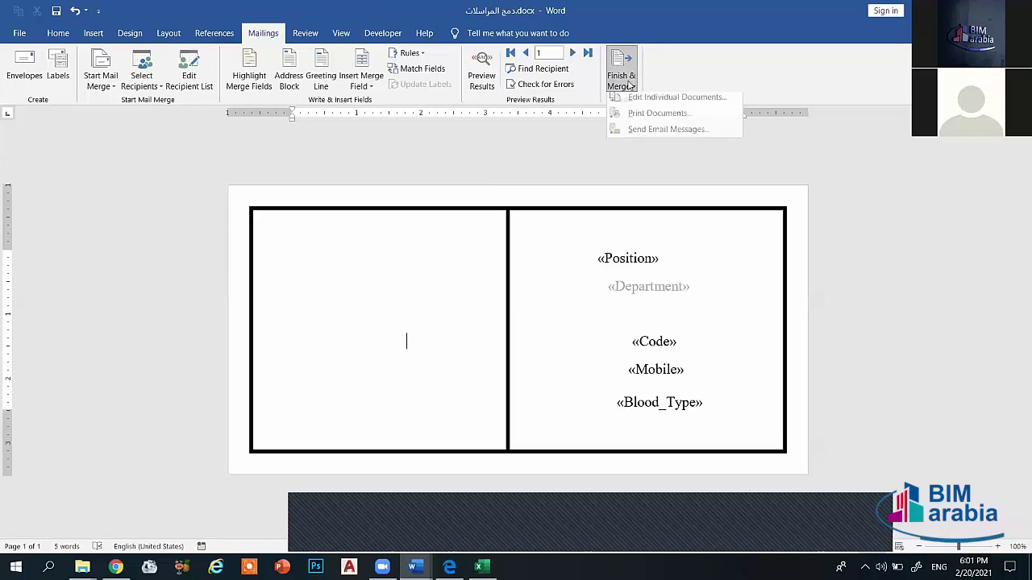
pyautogui.click(663, 108)
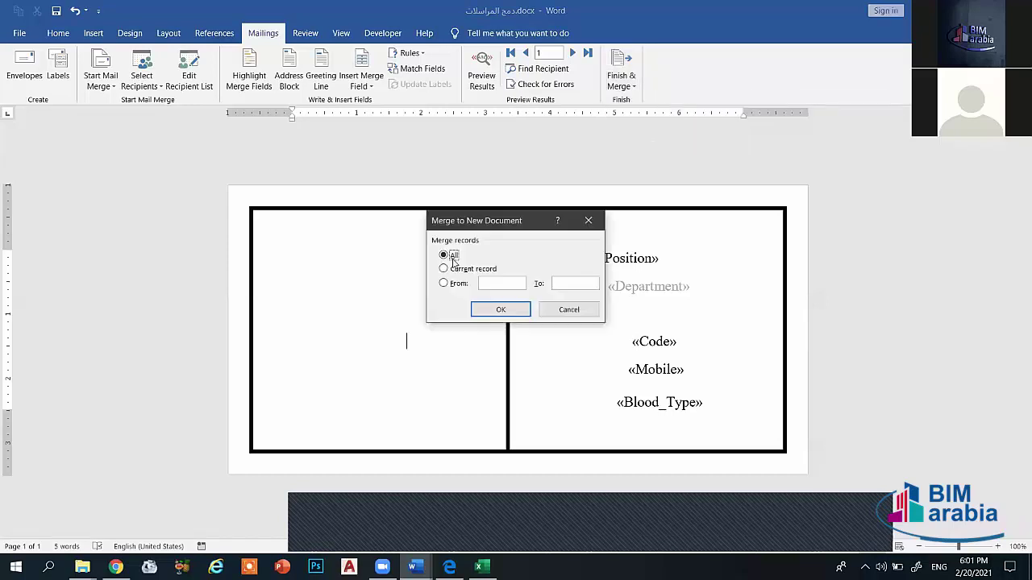
pyautogui.click(501, 310)
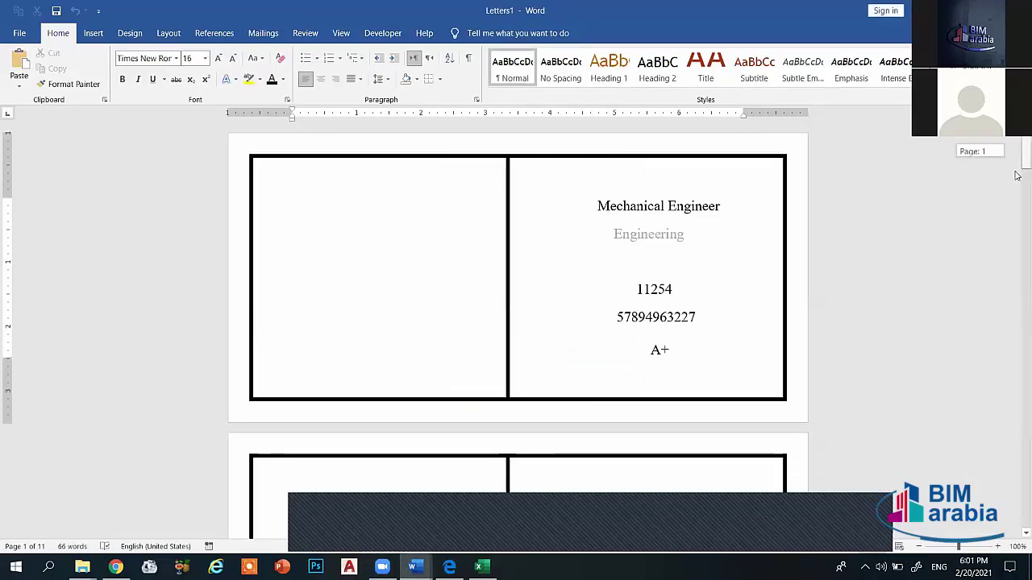
# Scroll back to the first ID card and place the cursor in its cells
pyautogui.scroll(-5, 1018, 176)
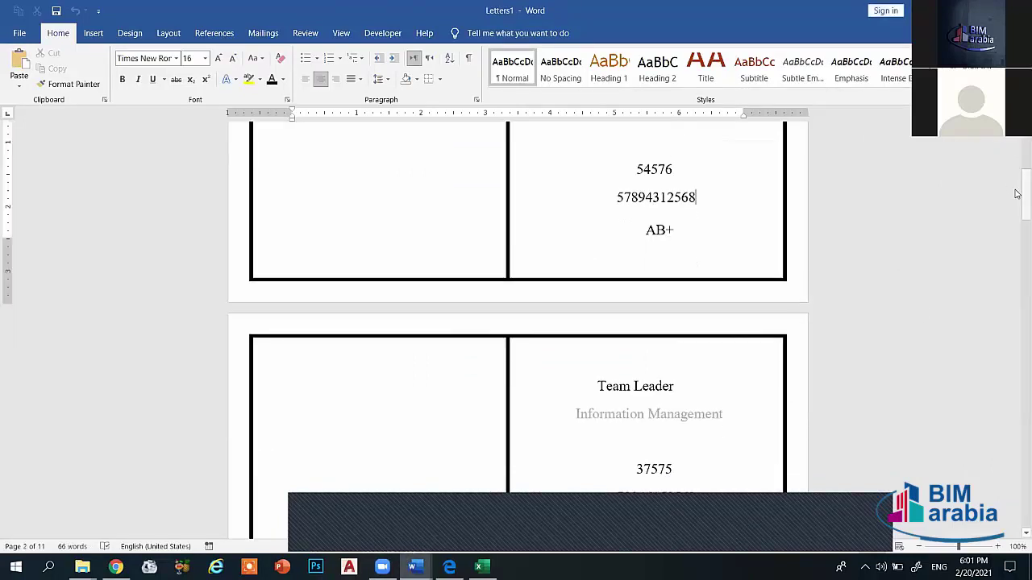
pyautogui.scroll(-5, 1018, 210)
pyautogui.scroll(-5, 1018, 250)
pyautogui.scroll(-5, 1018, 290)
pyautogui.scroll(-5, 1017, 331)
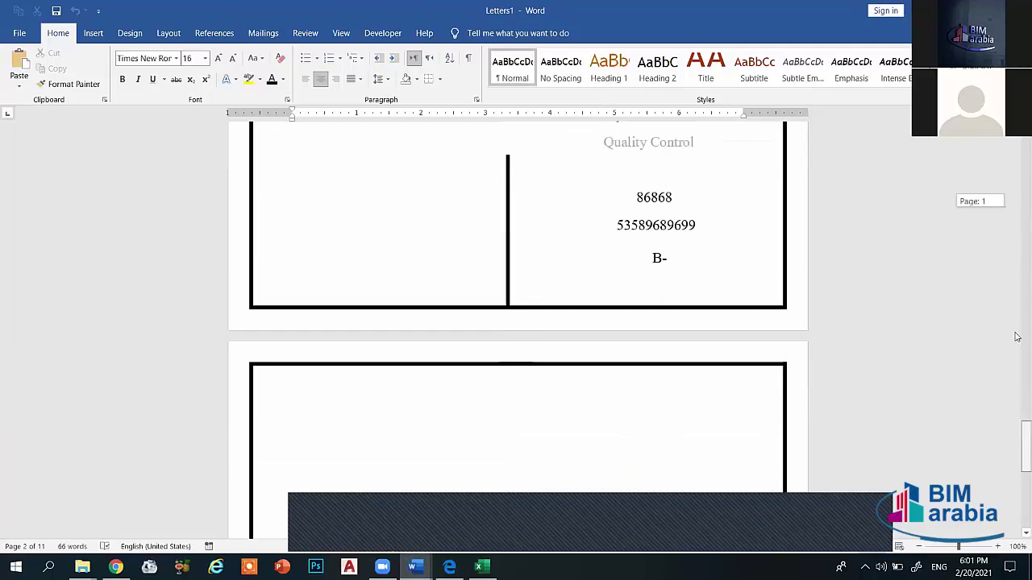
pyautogui.scroll(20, 1018, 337)
pyautogui.click(398, 236)
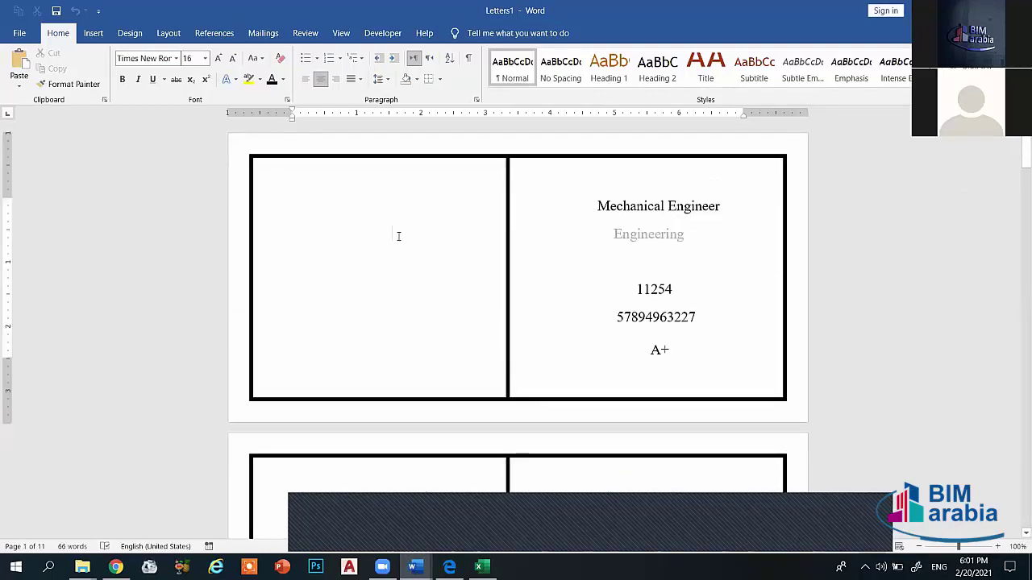
pyautogui.click(263, 33)
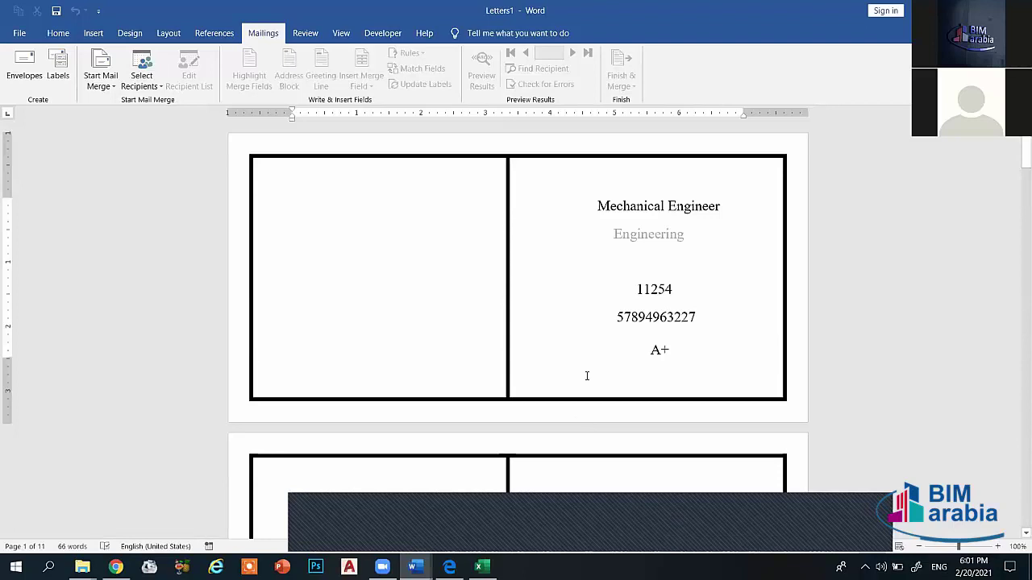
pyautogui.doubleClick(443, 242)
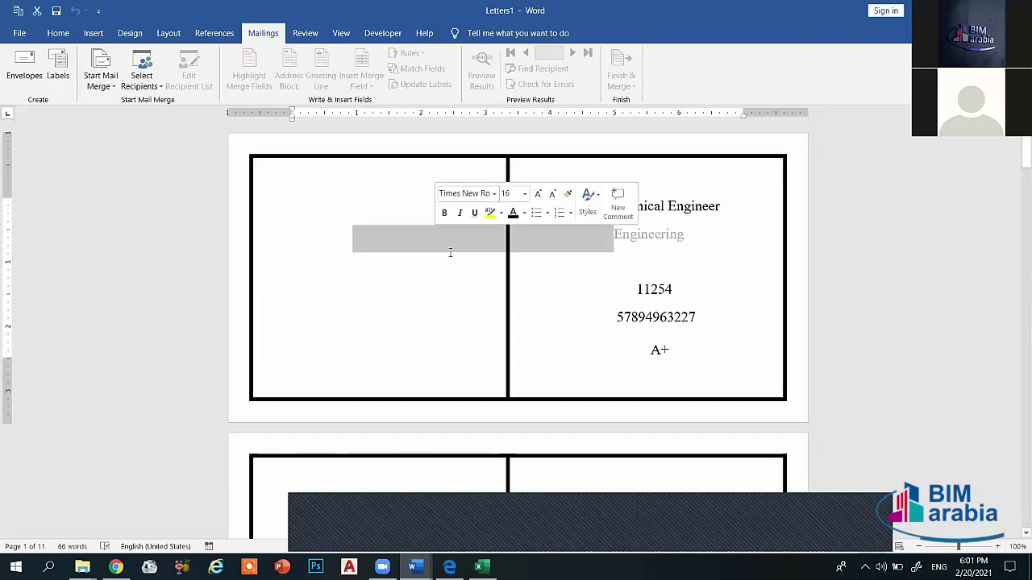
pyautogui.click(510, 256)
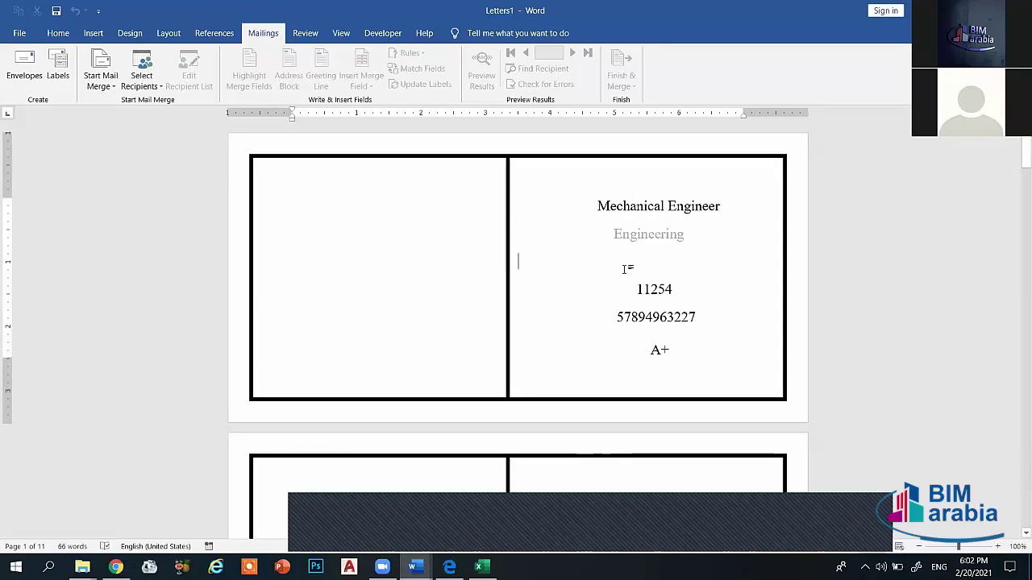
# Choose to use an existing recipient list from Select Recipients
pyautogui.scroll(-1, 725, 338)
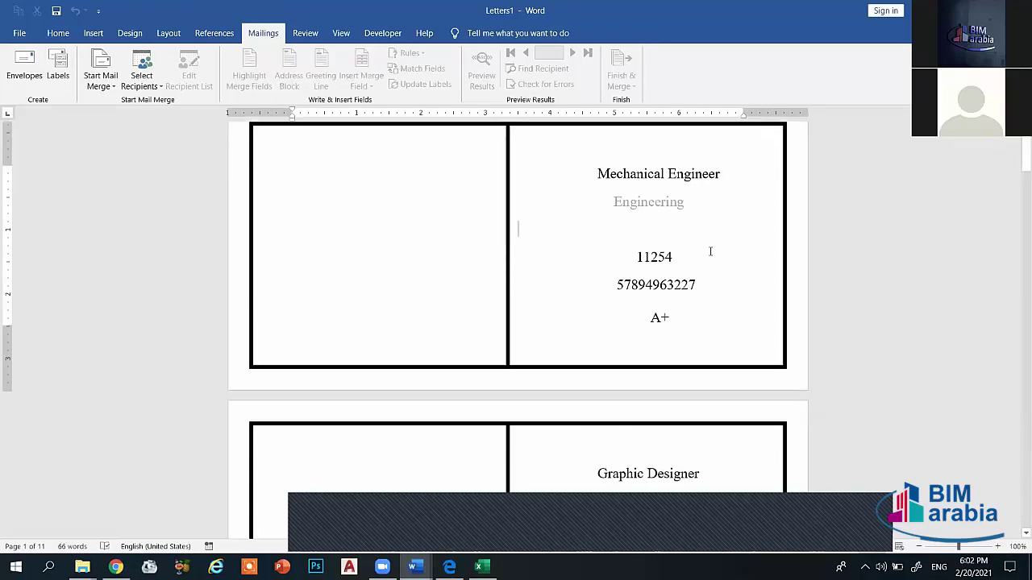
pyautogui.scroll(1, 709, 251)
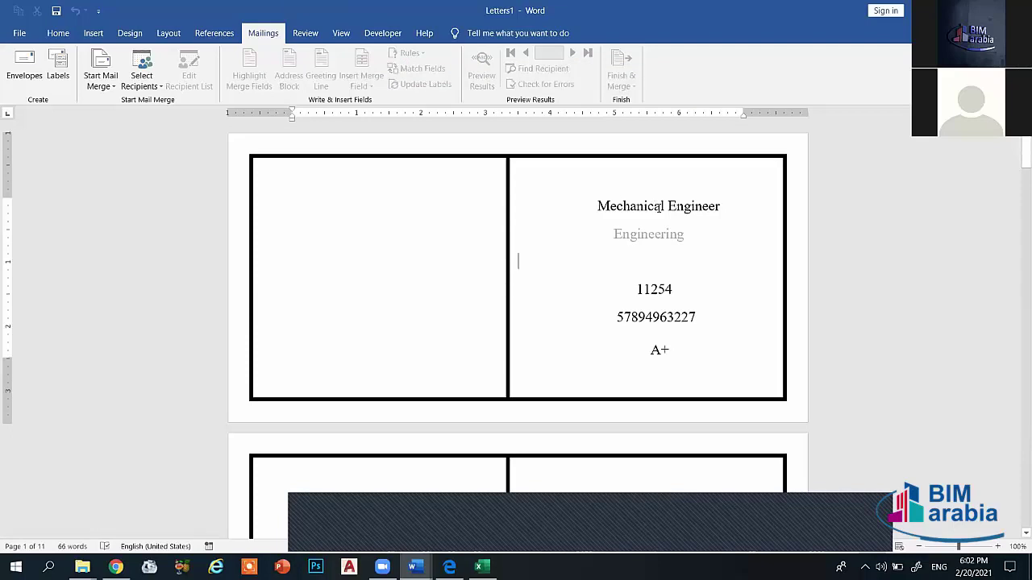
pyautogui.moveTo(1021, 145); pyautogui.dragTo(1017, 179)
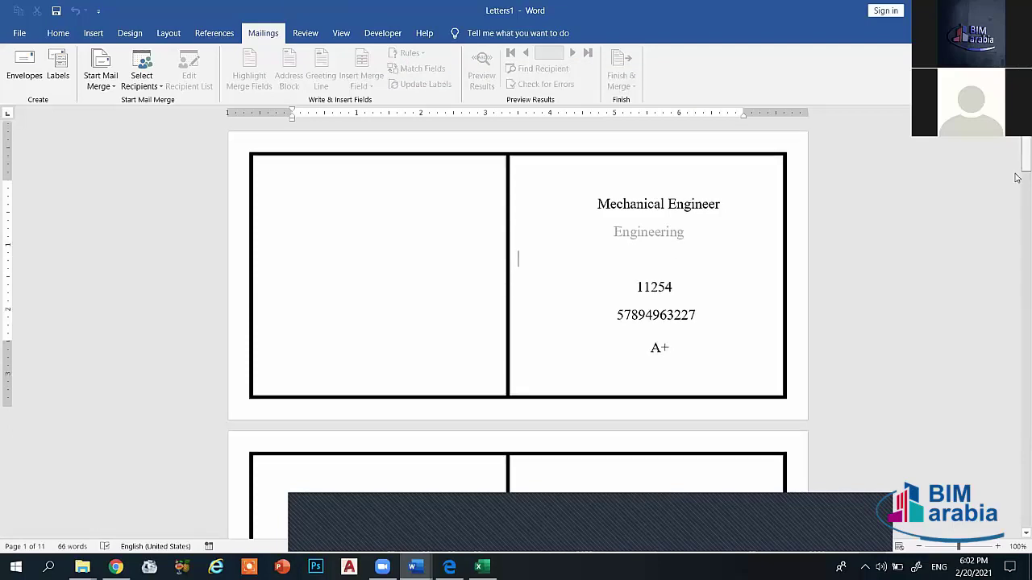
pyautogui.scroll(4, 363, 324)
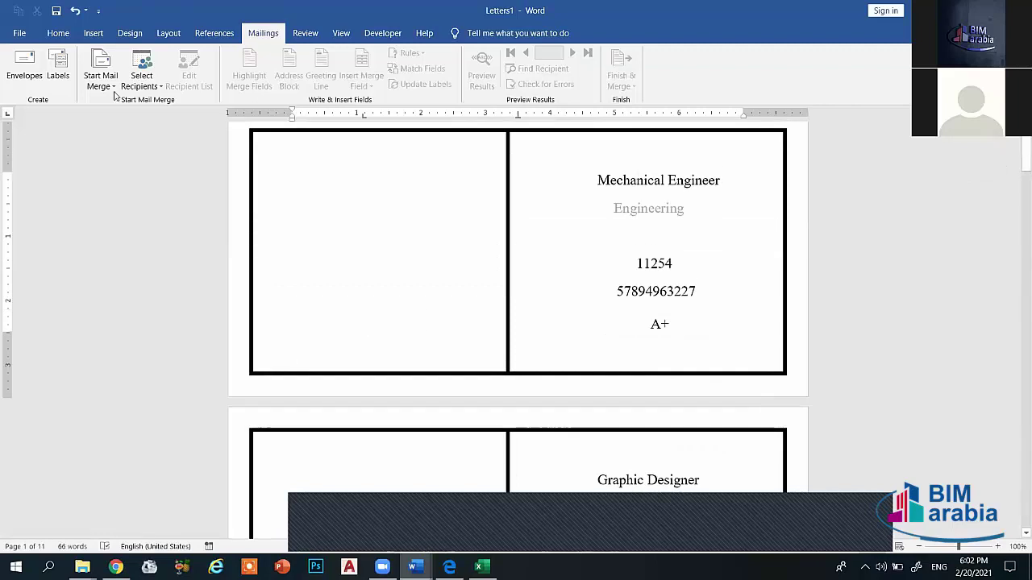
pyautogui.click(143, 81)
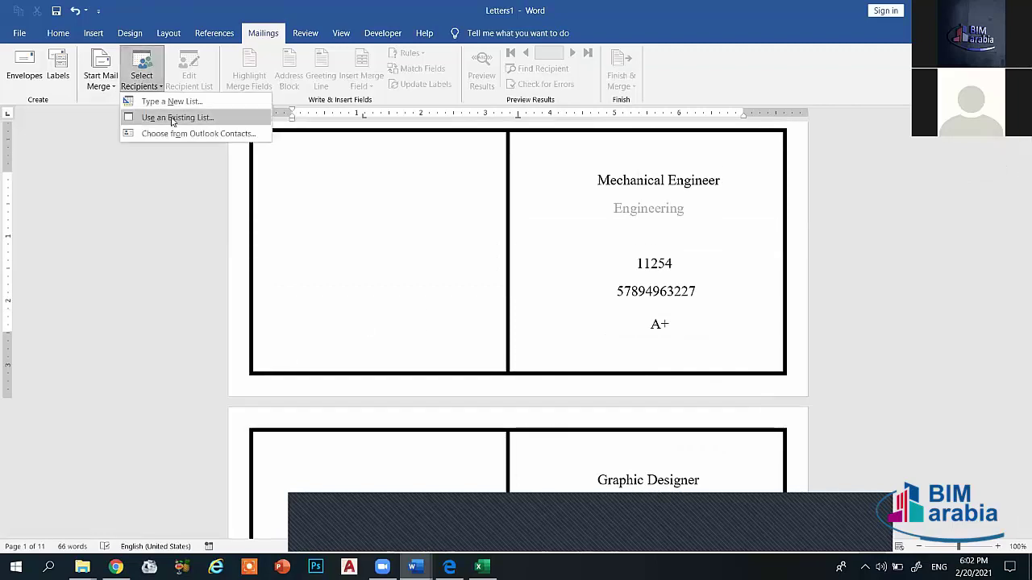
pyautogui.click(170, 116)
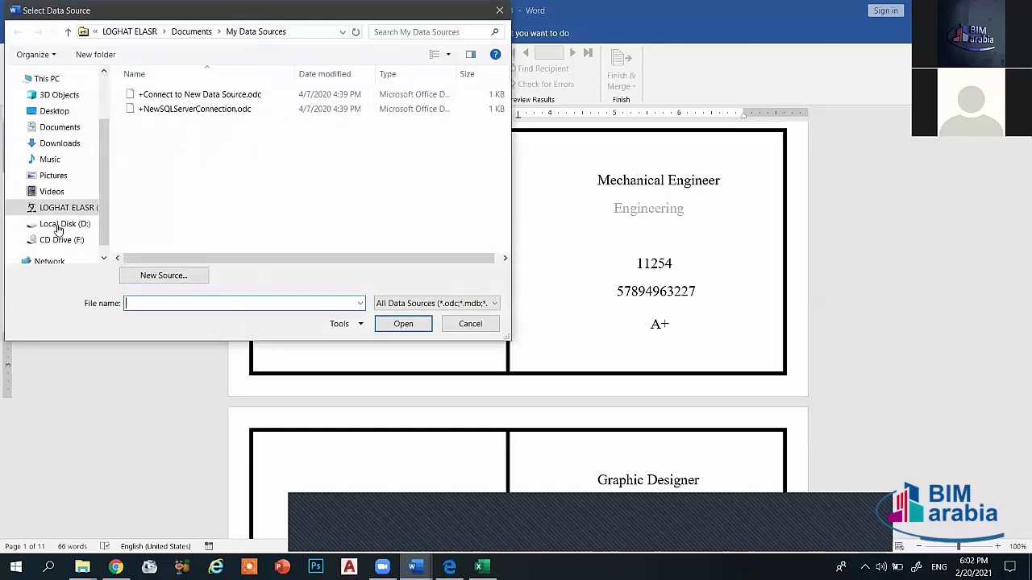
# Browse Local Disk (D:) into برامج هامة للتعلم, نماذج شغل, شرح كورسات and المادة العلمية
pyautogui.click(65, 224)
pyautogui.doubleClick(390, 105)
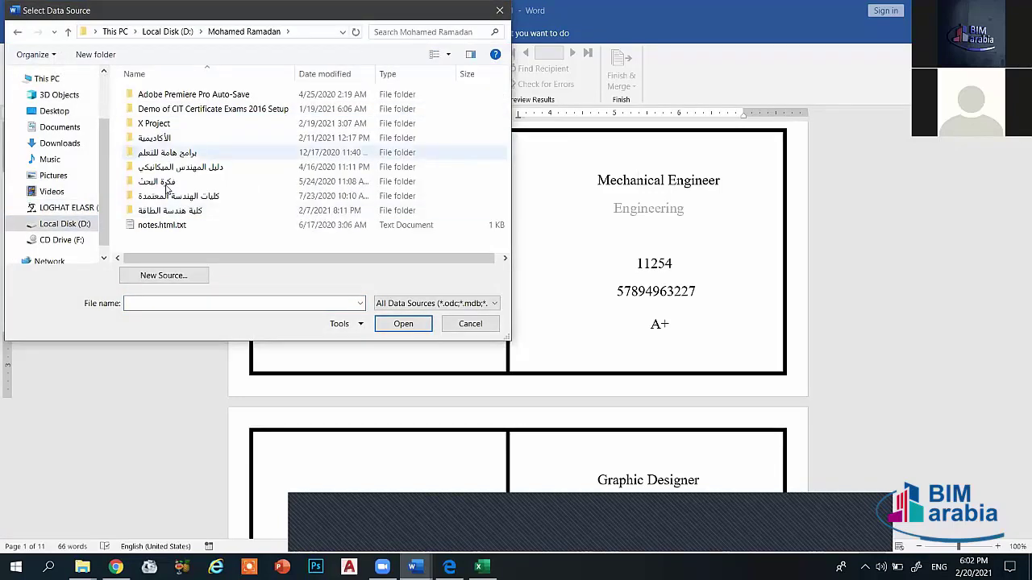
pyautogui.click(166, 152)
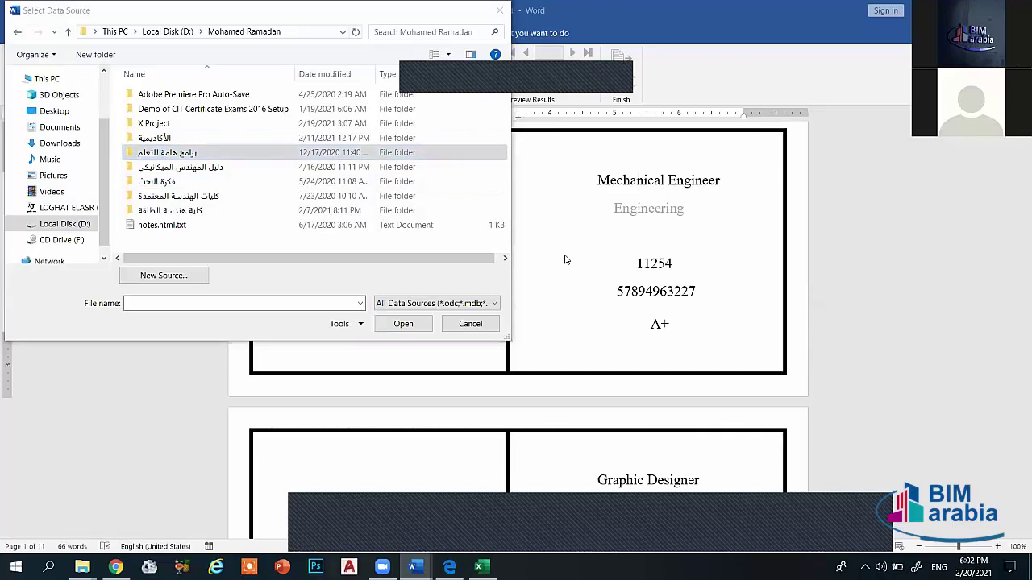
pyautogui.doubleClick(187, 154)
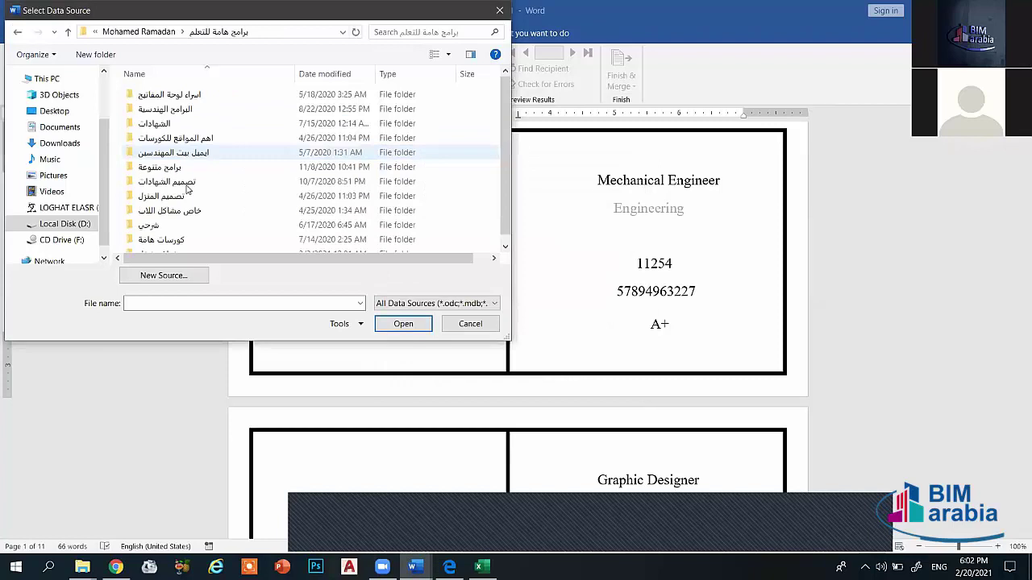
pyautogui.scroll(-1, 164, 242)
pyautogui.doubleClick(164, 249)
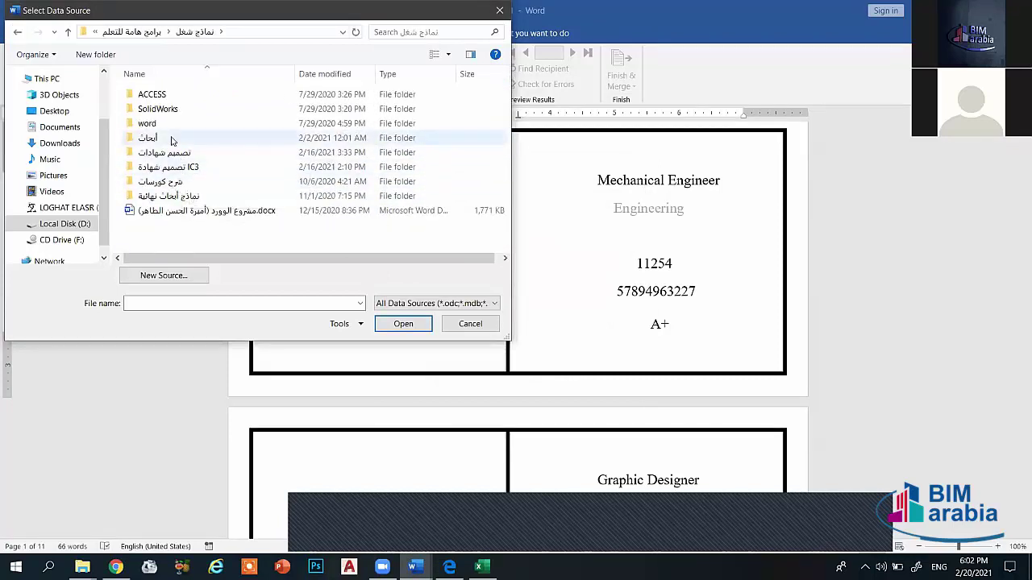
pyautogui.doubleClick(165, 181)
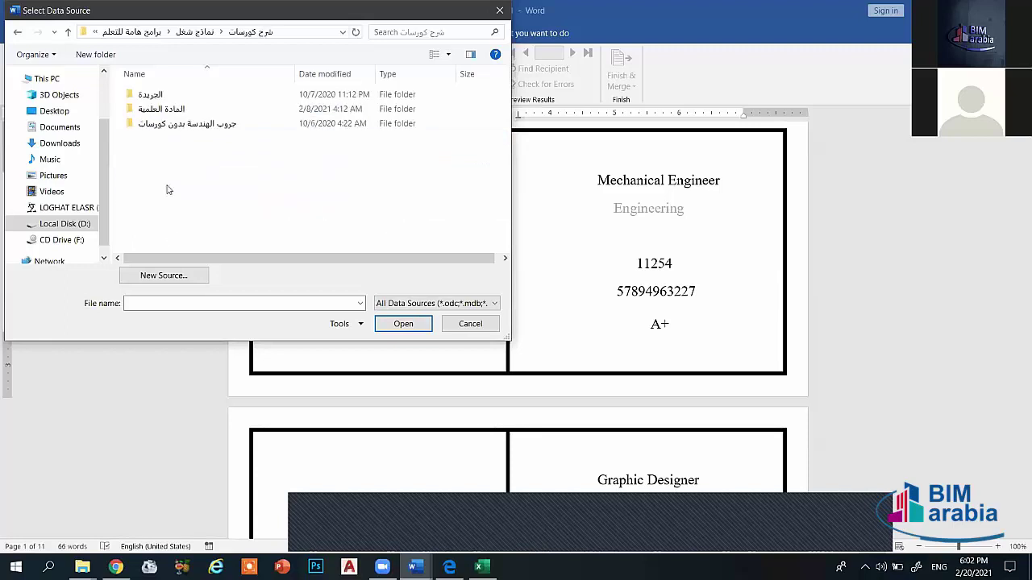
pyautogui.doubleClick(165, 109)
# Go through BIM ARABIA, Microsoft Office Diploma, Microsoft Office Word to دمج المراسلات and open the data file
pyautogui.doubleClick(153, 107)
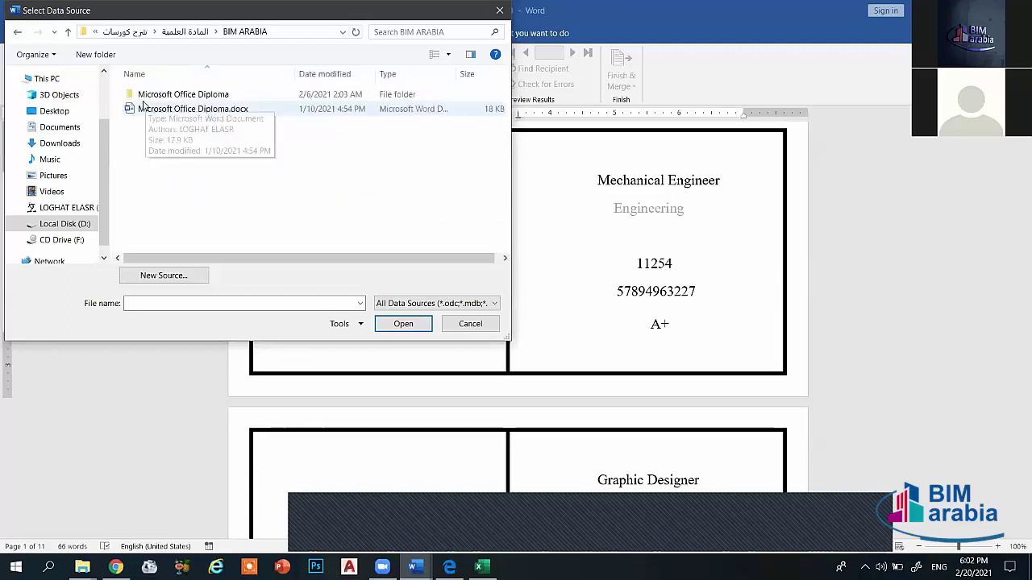
pyautogui.click(141, 108)
pyautogui.doubleClick(149, 95)
pyautogui.doubleClick(153, 94)
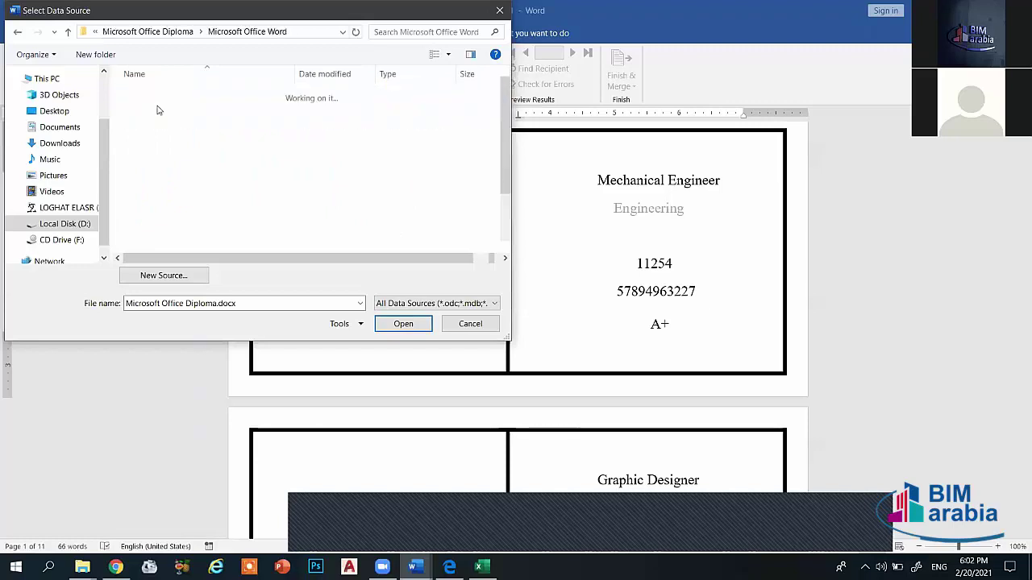
pyautogui.click(175, 173)
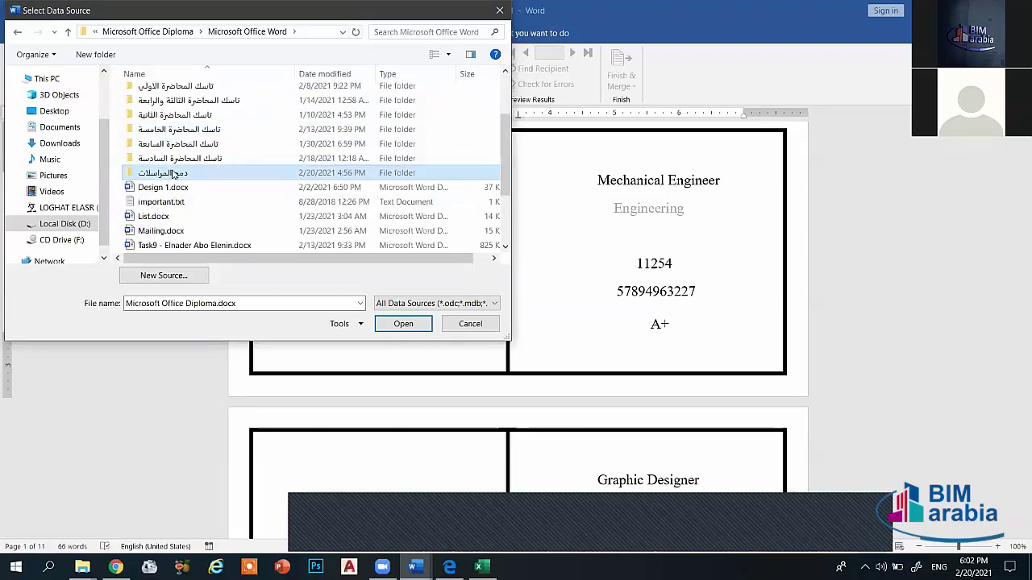
pyautogui.press('Return')
pyautogui.click(186, 106)
pyautogui.click(403, 324)
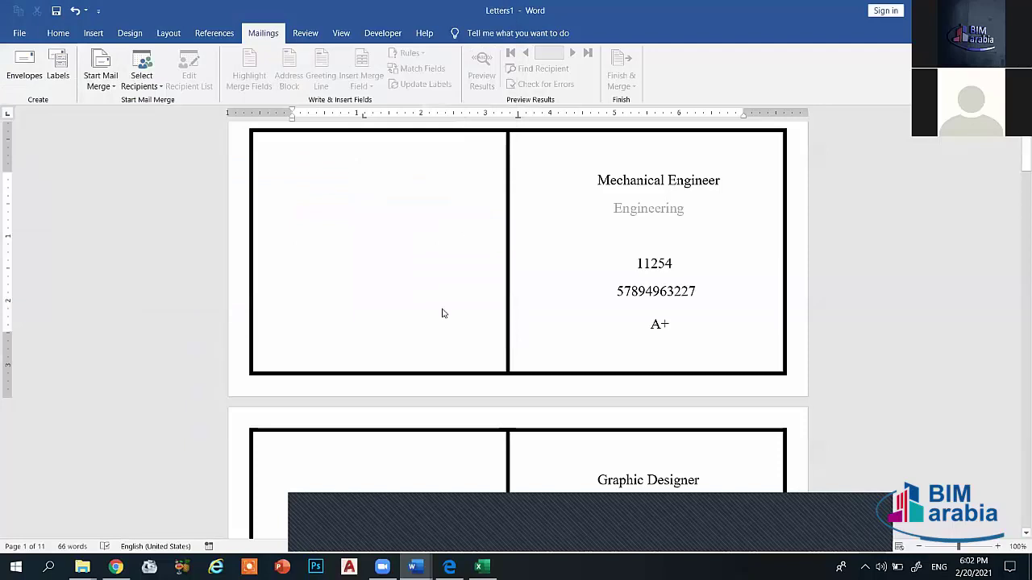
# Accept the recipient data table, insert the Name field, and tighten spacing before A+
pyautogui.click(576, 332)
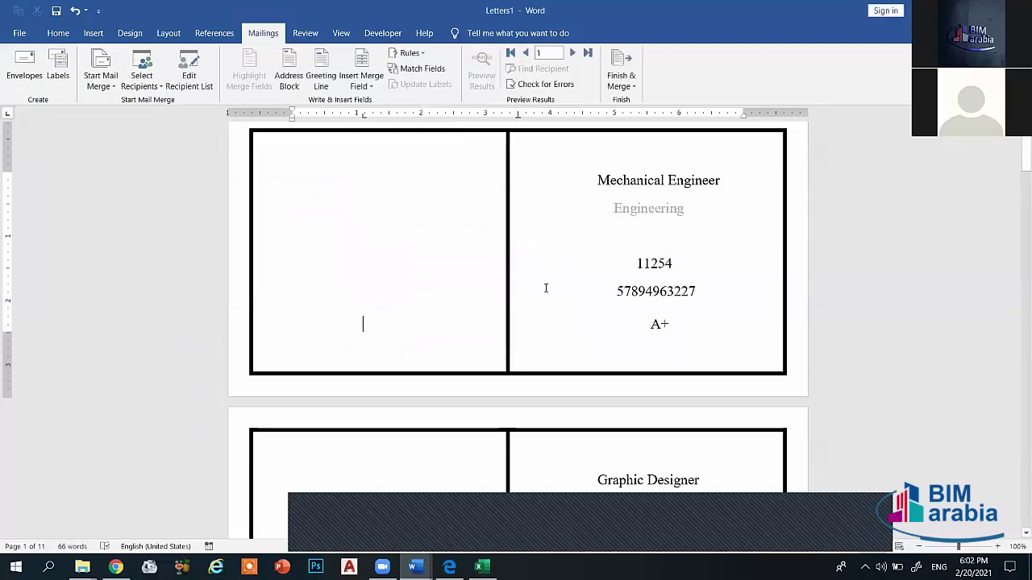
pyautogui.click(361, 81)
pyautogui.press('Return')
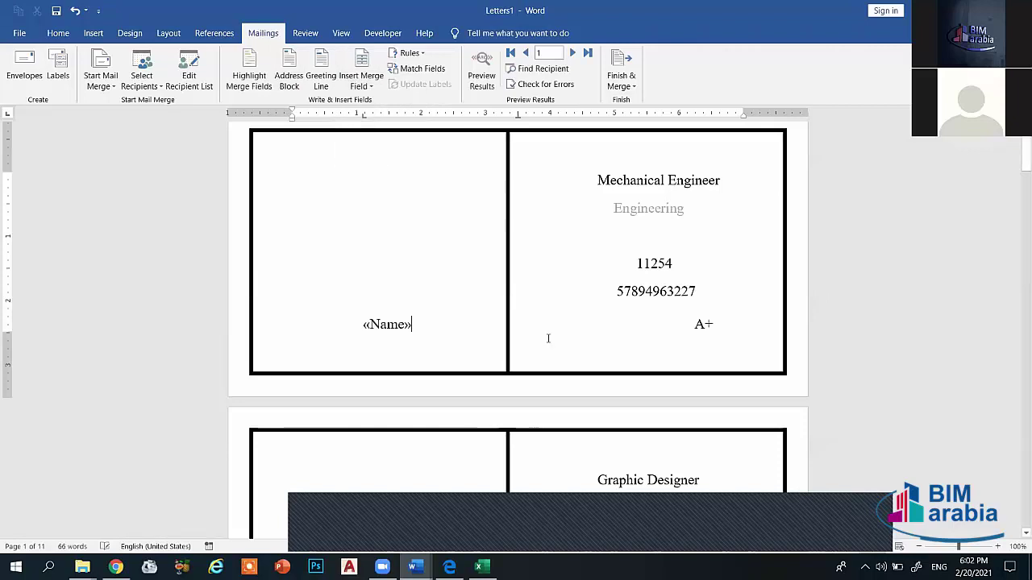
pyautogui.click(605, 323)
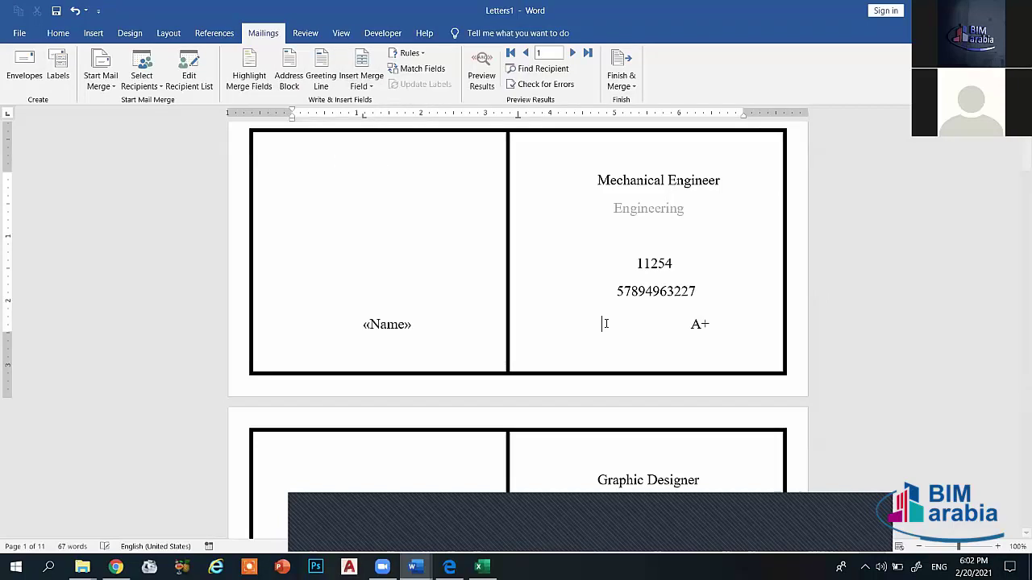
pyautogui.press('Delete')
pyautogui.press('Delete')
pyautogui.press('Delete')
pyautogui.press('BackSpace')
pyautogui.press('BackSpace')
pyautogui.press('BackSpace')
pyautogui.press('BackSpace')
pyautogui.press('BackSpace')
pyautogui.press('BackSpace')
pyautogui.press('BackSpace')
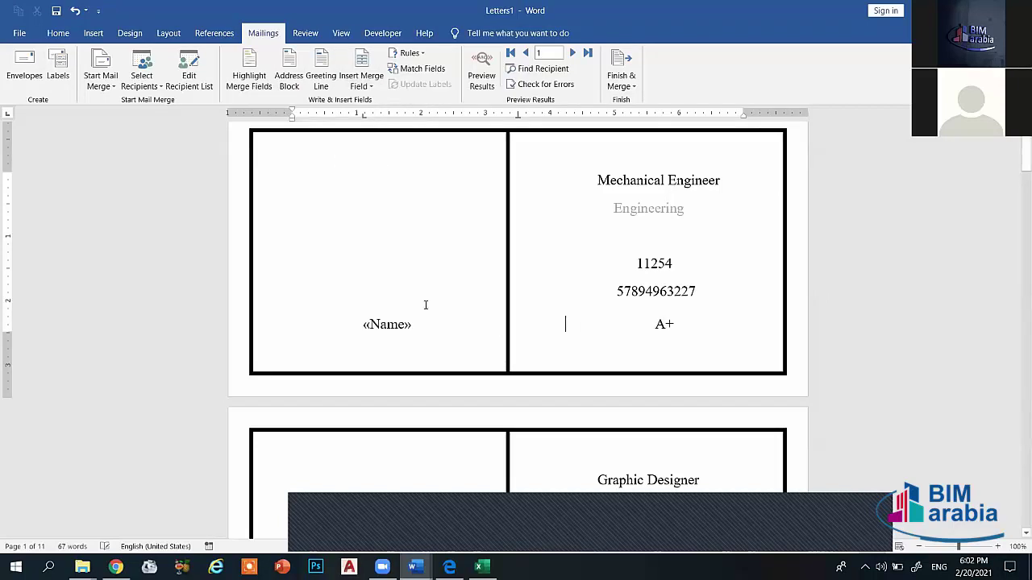
# Preview the cards' real data, then undo the recent edits to the first card
pyautogui.click(385, 223)
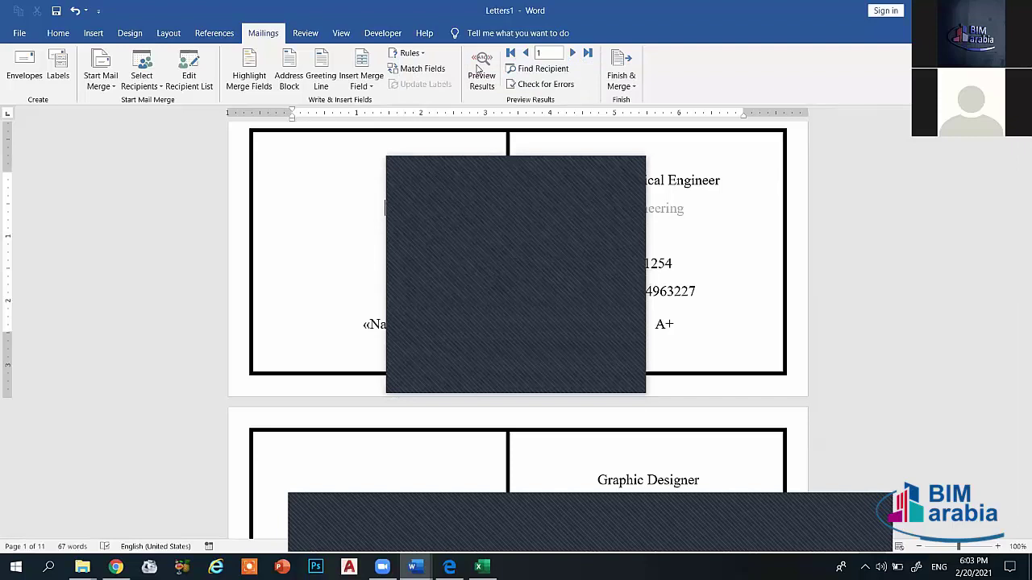
pyautogui.click(480, 71)
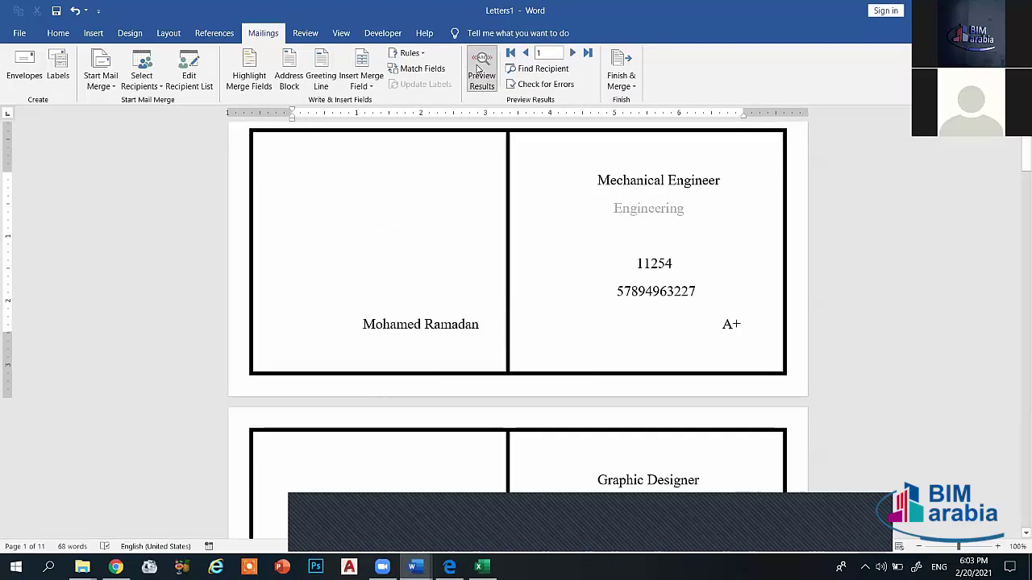
pyautogui.scroll(-7, 1018, 145)
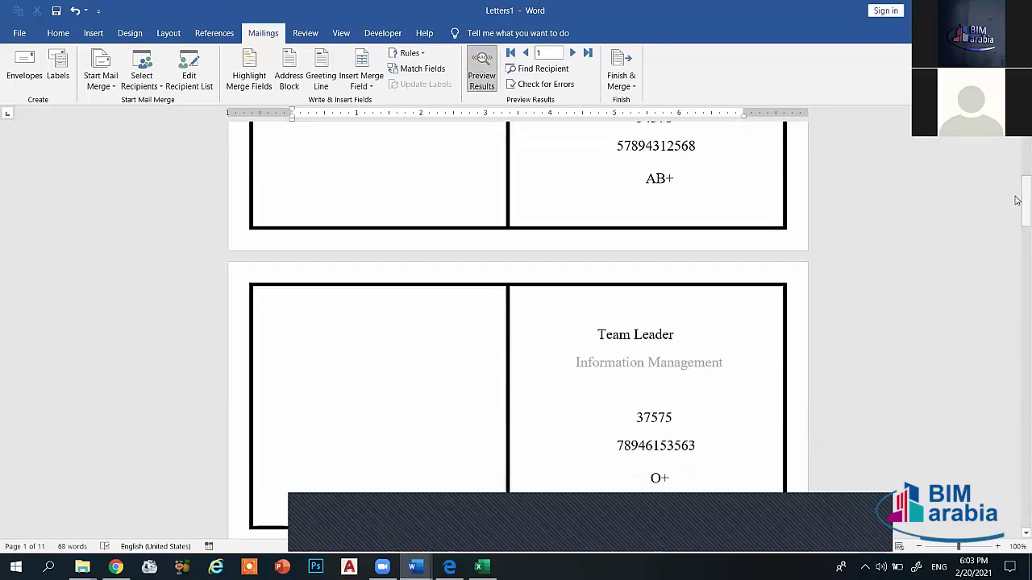
pyautogui.scroll(6, 1018, 193)
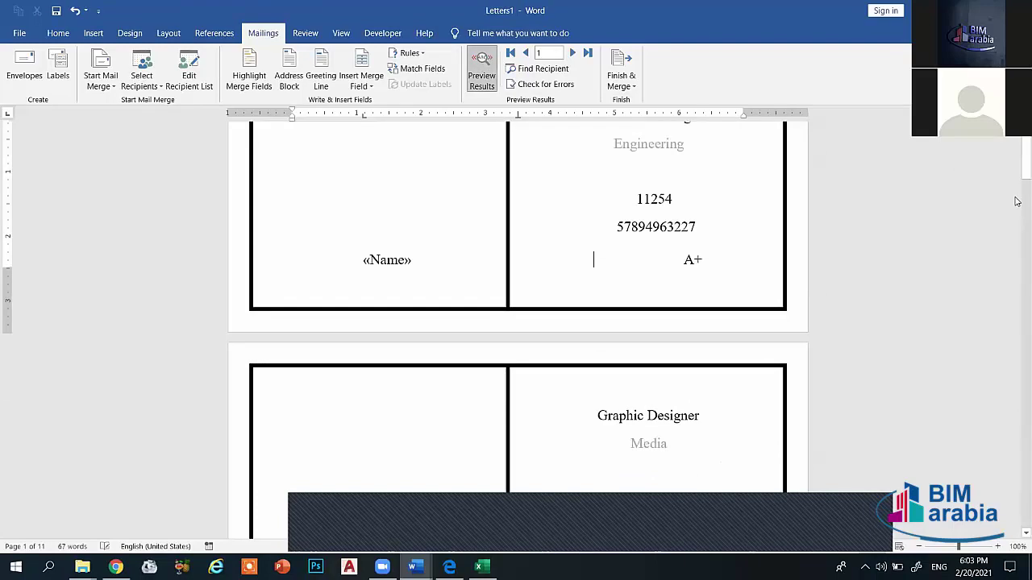
pyautogui.hotkey('ctrl', 'z')
pyautogui.hotkey('ctrl', 'z')
pyautogui.hotkey('ctrl', 'z')
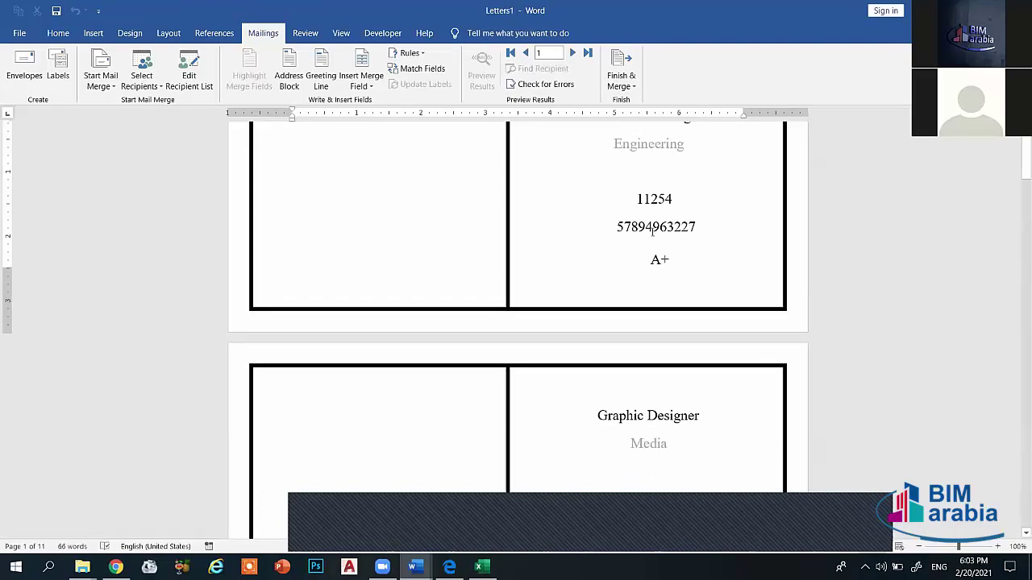
# Select every extra card from the last page up to the first and delete them
pyautogui.click(619, 81)
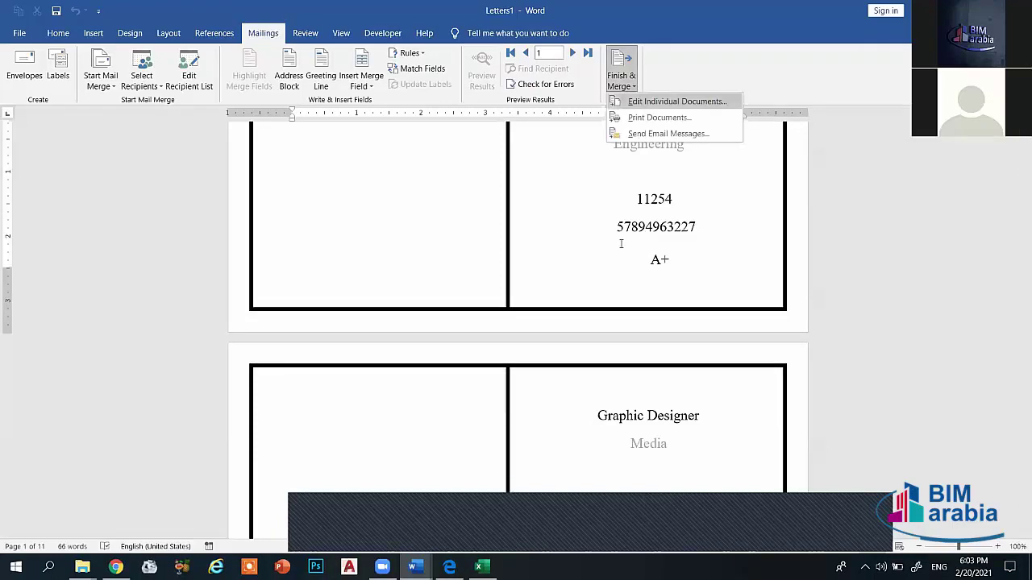
pyautogui.press('Escape')
pyautogui.moveTo(1026, 158); pyautogui.dragTo(1026, 482)
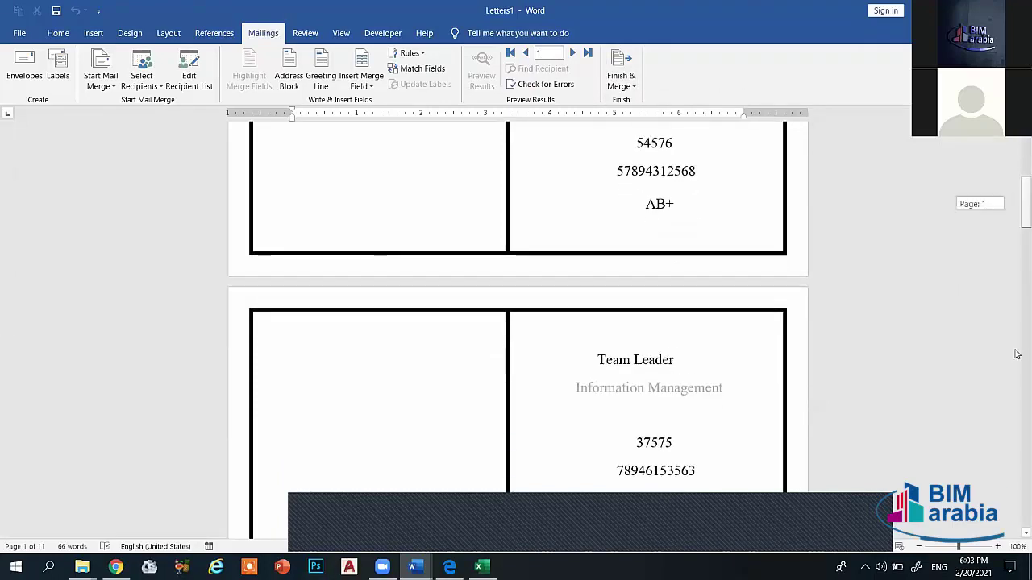
pyautogui.moveTo(709, 396); pyautogui.dragTo(455, 7)
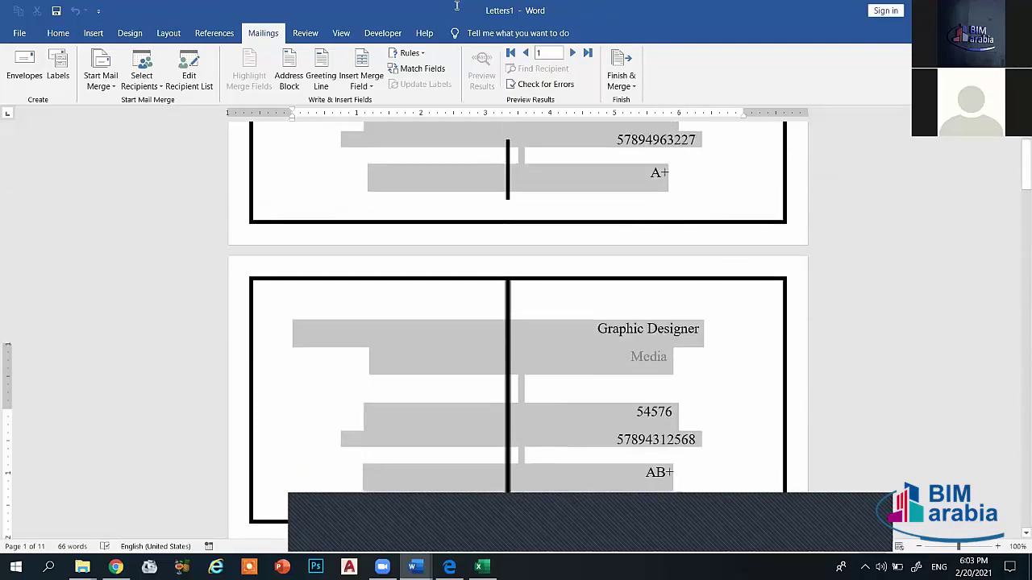
pyautogui.moveTo(455, 7)
pyautogui.mouseDown()
pyautogui.moveTo(565, 372)
pyautogui.moveTo(511, 443)
pyautogui.mouseUp()
pyautogui.press('Delete')
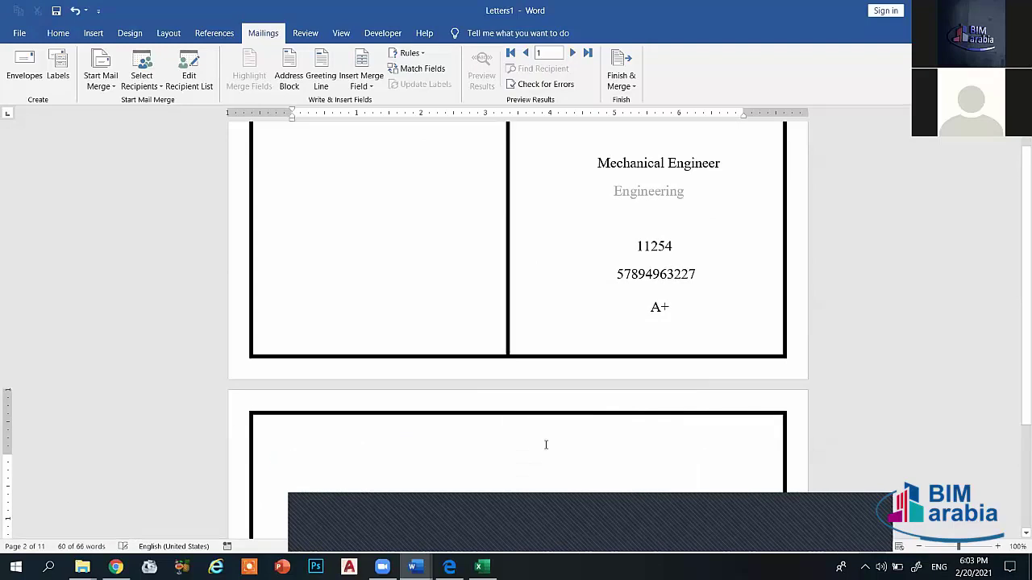
# Remove leftover content, restore the + in A+, and return to the empty left cell
pyautogui.press('BackSpace')
pyautogui.press('BackSpace')
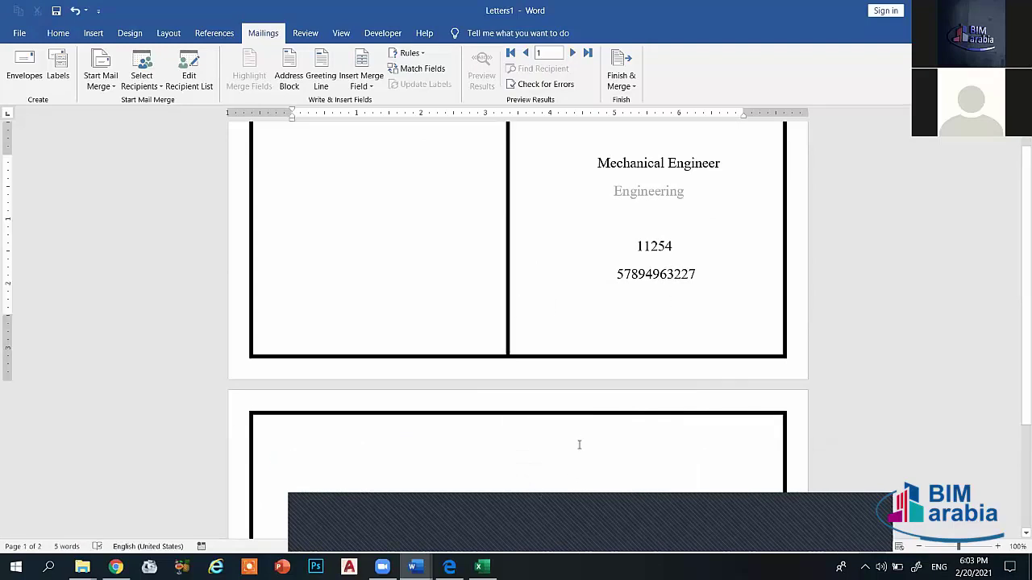
pyautogui.write('A+')
pyautogui.scroll(-1, 611, 440)
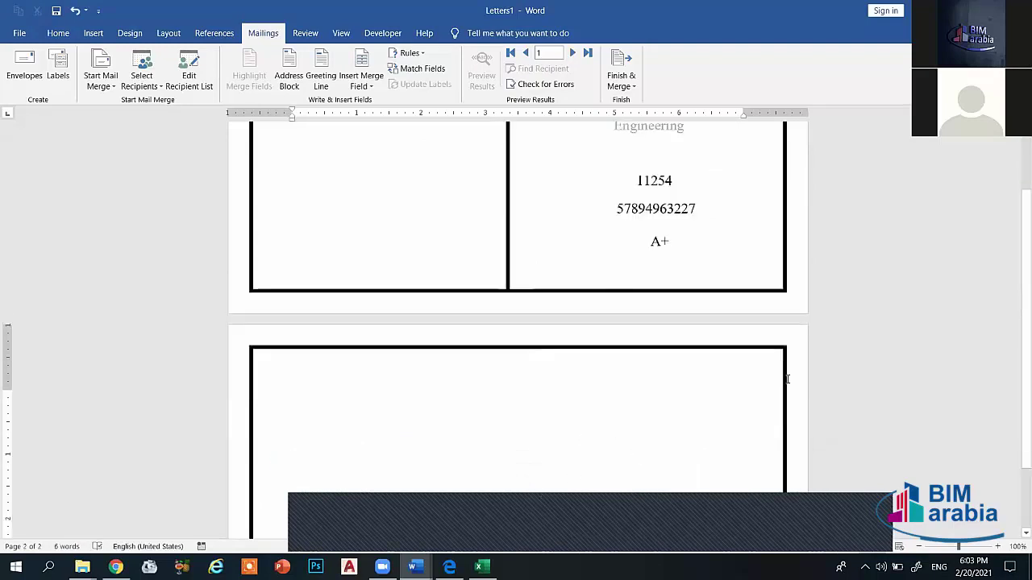
pyautogui.moveTo(1024, 301); pyautogui.dragTo(1017, 476)
pyautogui.click(553, 336)
pyautogui.scroll(3, 525, 239)
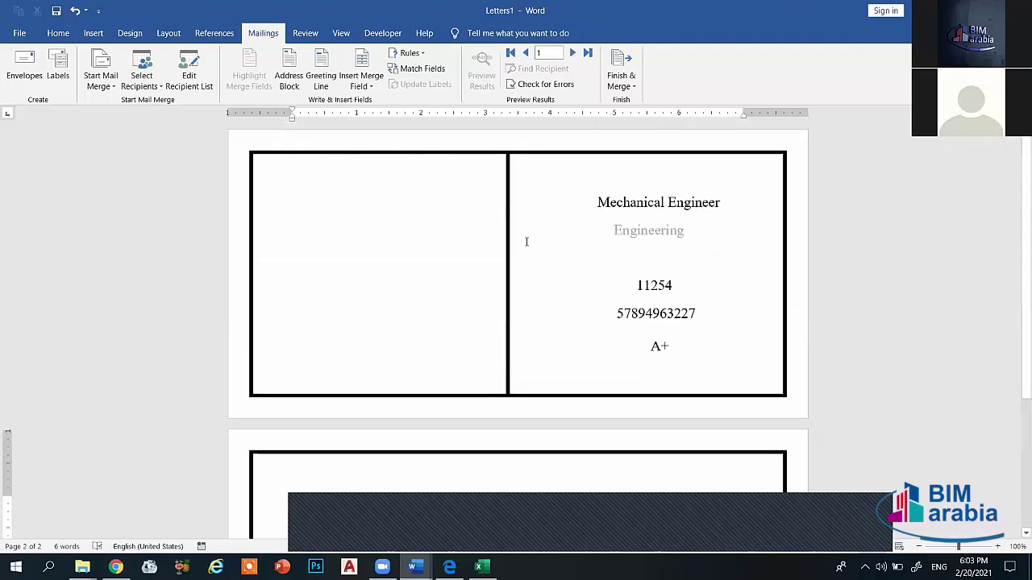
pyautogui.click(471, 248)
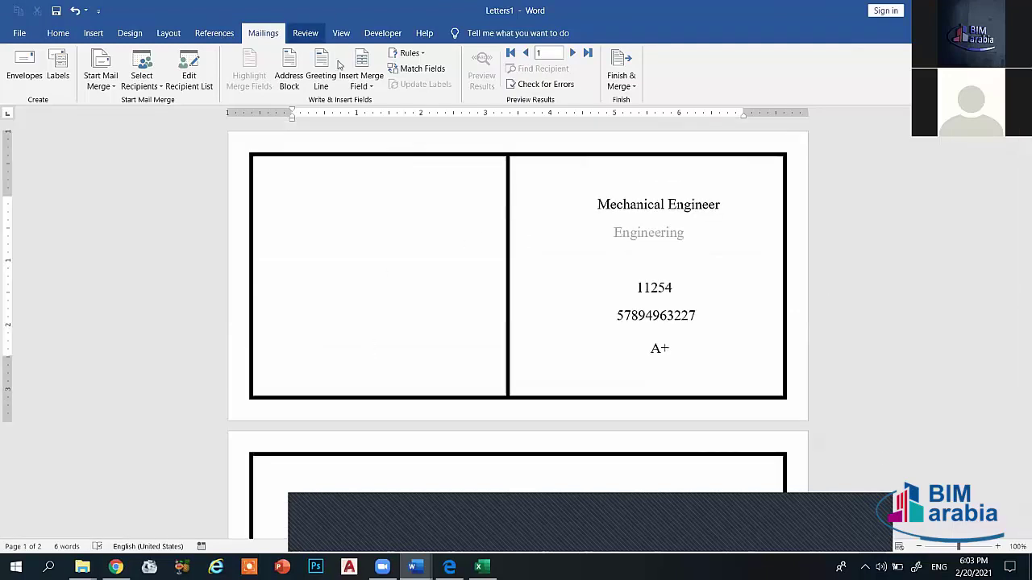
# Insert the Name merge field in the left cell and delete two spaces before A+
pyautogui.click(364, 87)
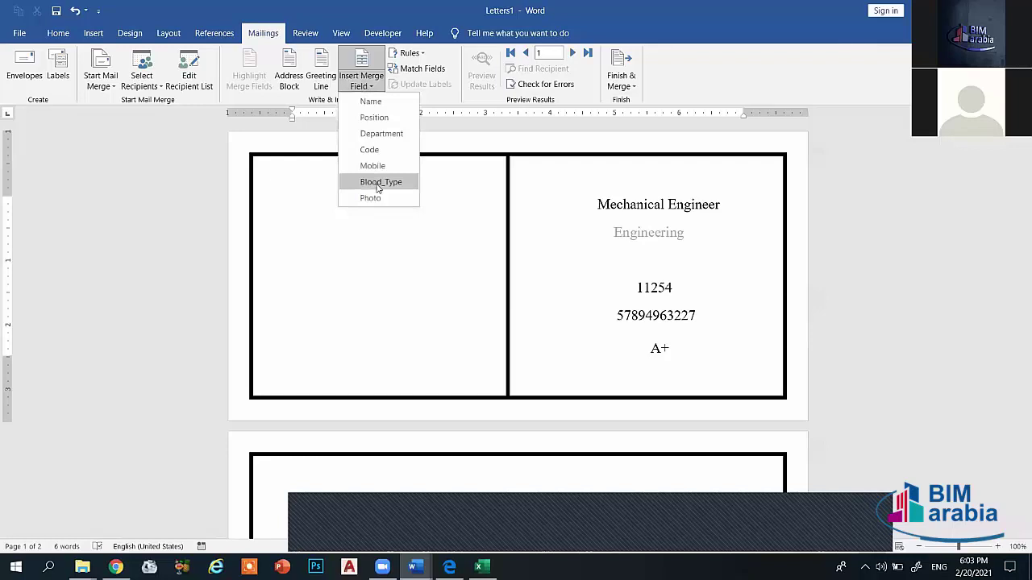
pyautogui.click(371, 102)
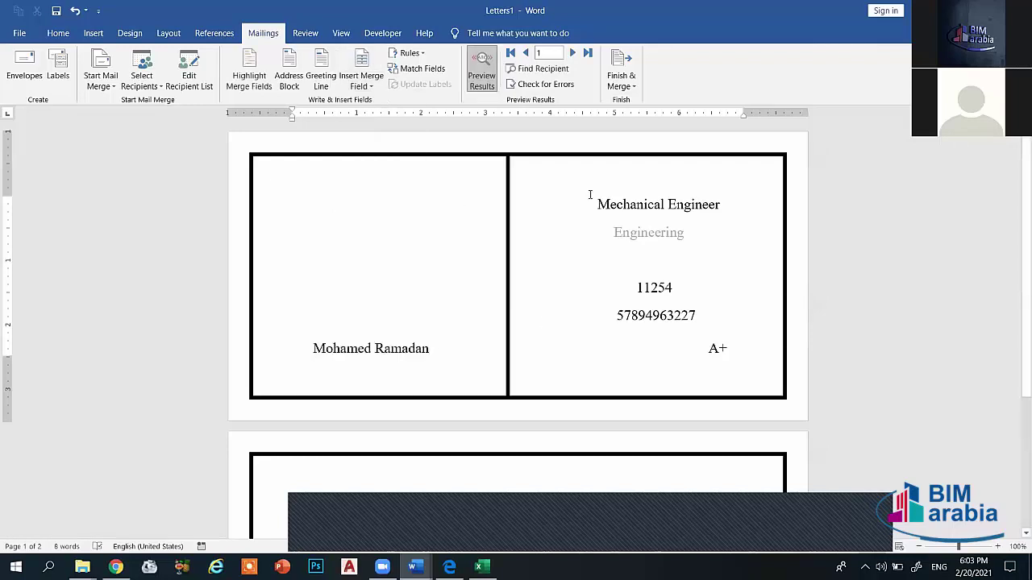
pyautogui.click(669, 354)
pyautogui.press('BackSpace')
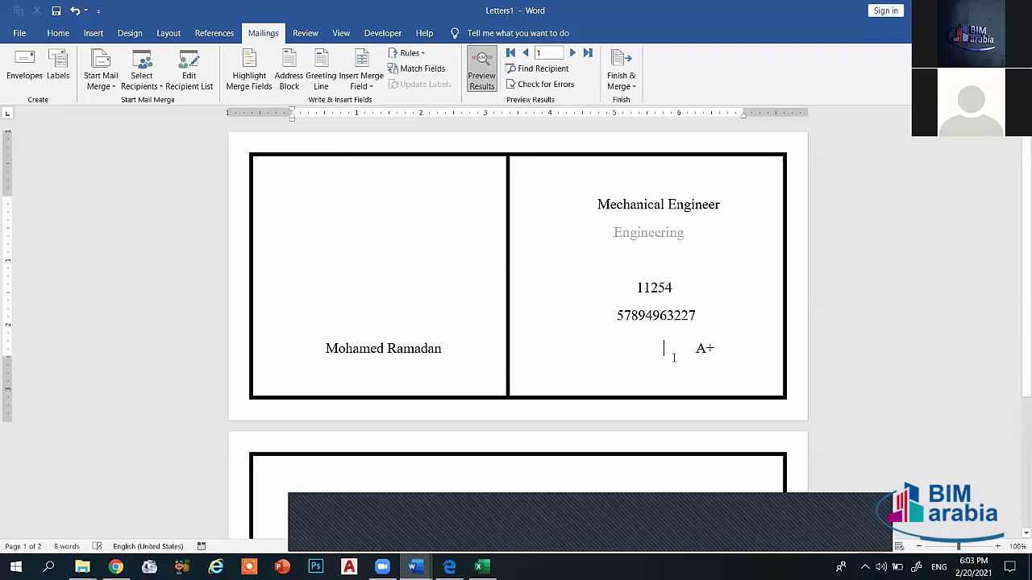
pyautogui.press('BackSpace')
pyautogui.press('BackSpace')
pyautogui.press('BackSpace')
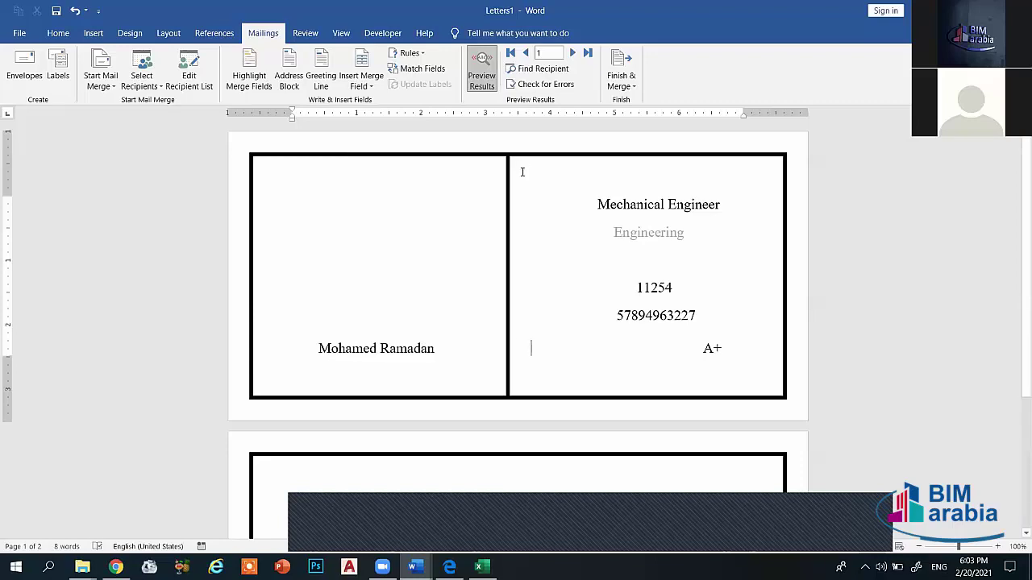
# Merge all records into a new editable document, Letters2
pyautogui.click(623, 87)
pyautogui.click(654, 102)
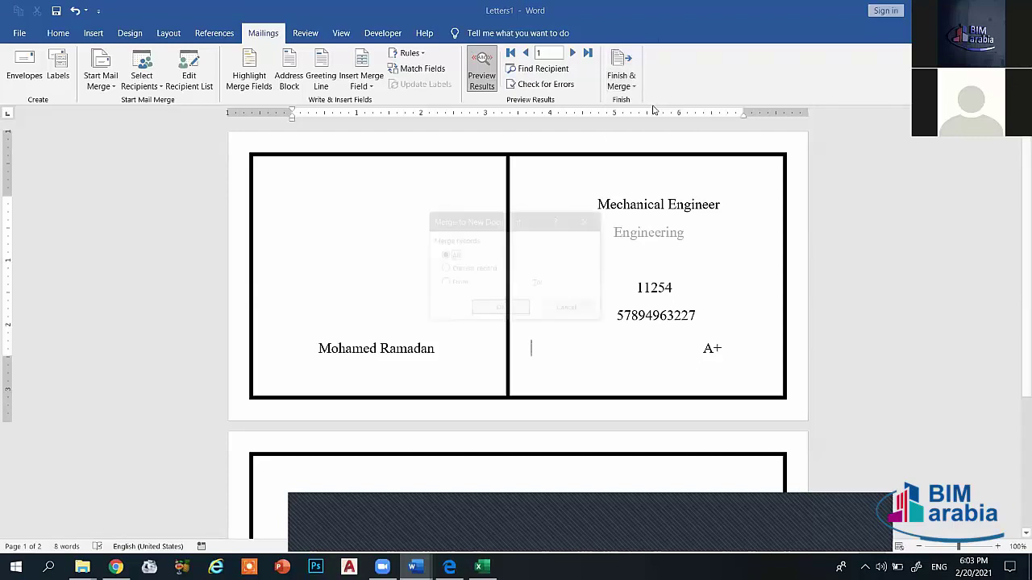
pyautogui.click(493, 309)
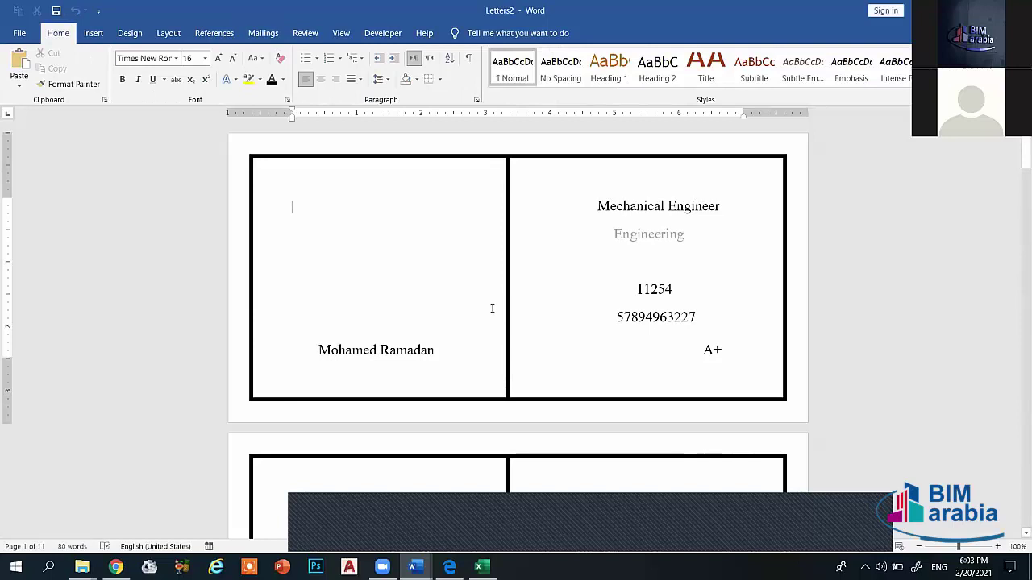
# Select the whole Letters2 document and update all fields with F9
pyautogui.hotkey('ctrl', 'a')
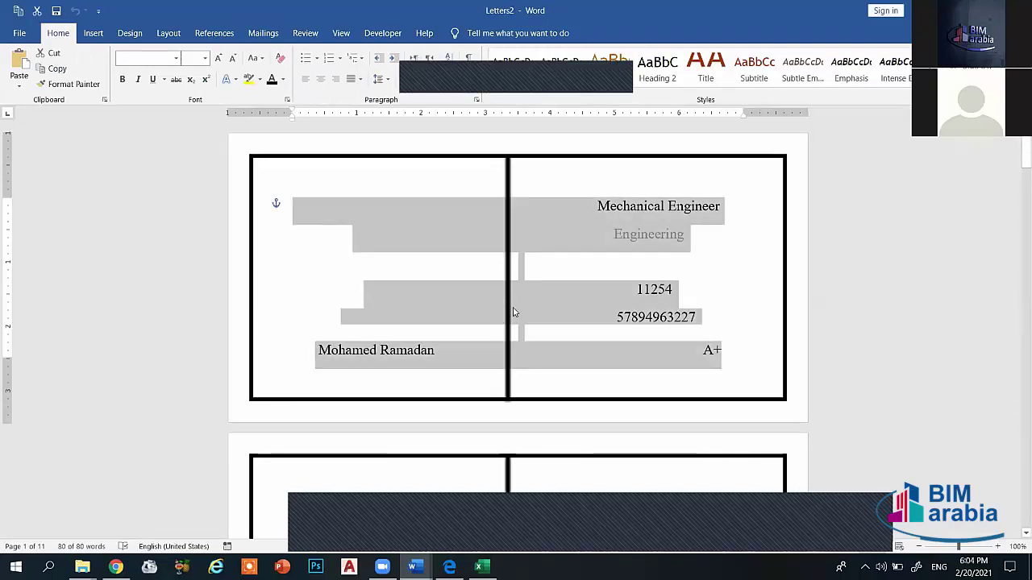
pyautogui.click(512, 307)
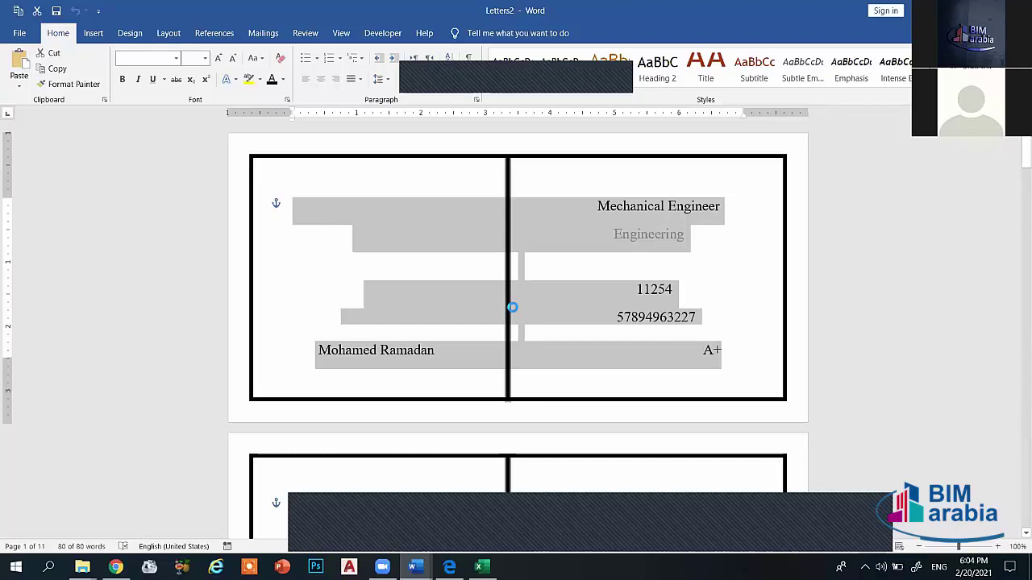
pyautogui.click(512, 307)
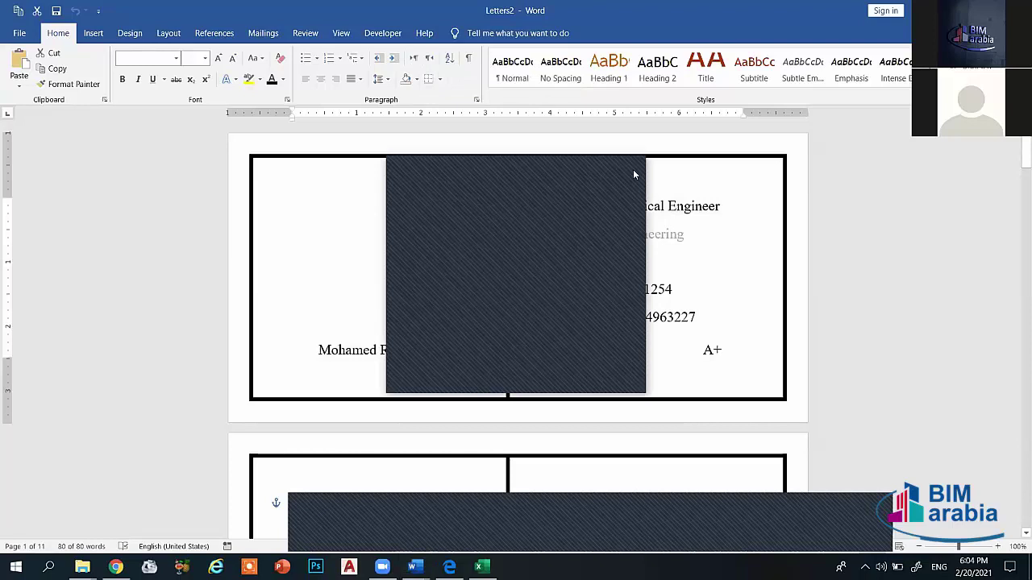
pyautogui.click(633, 173)
pyautogui.scroll(-3, 617, 353)
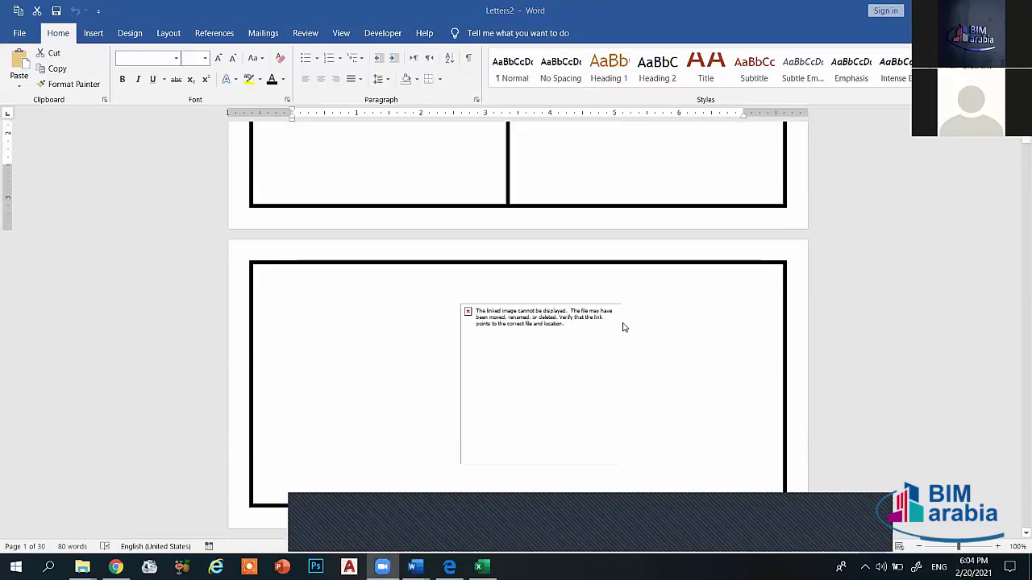
pyautogui.hotkey('ctrl', 'a')
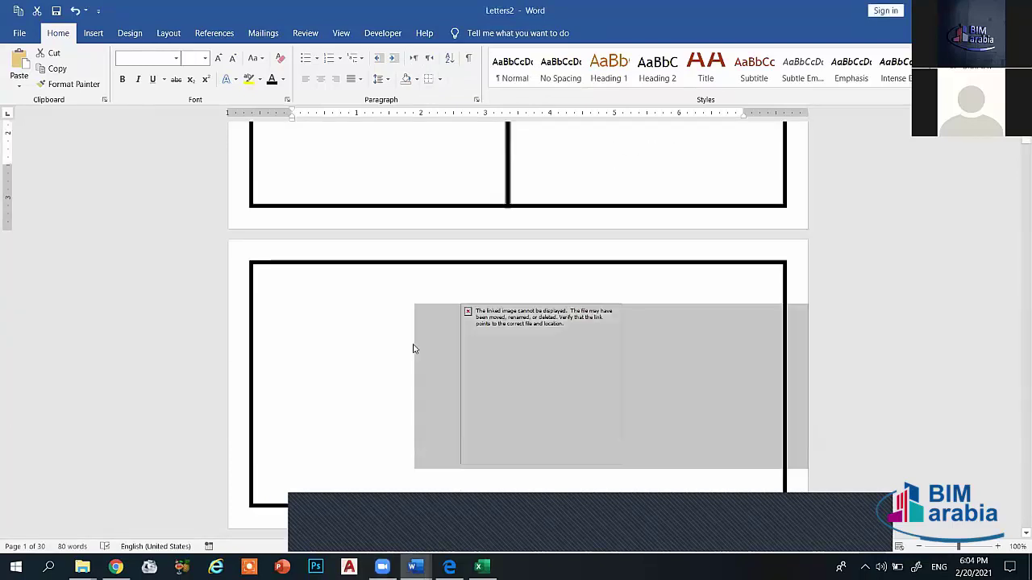
pyautogui.press('F9')
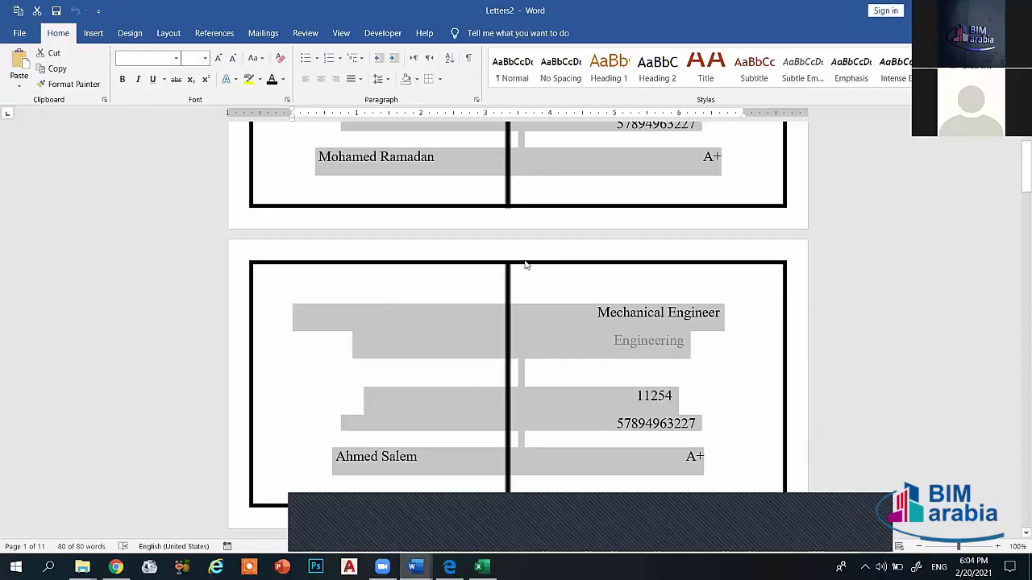
pyautogui.click(525, 266)
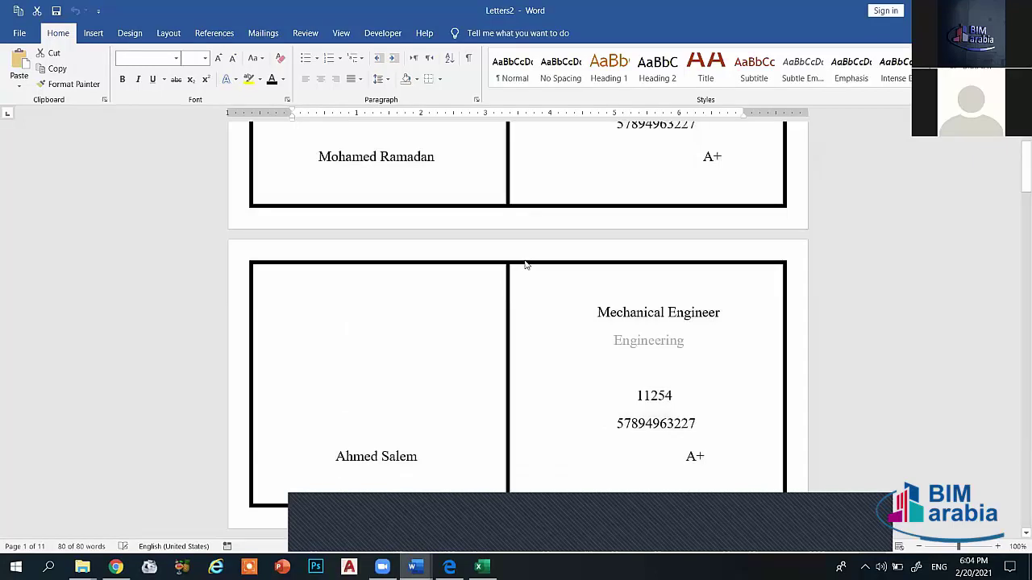
# Scroll through the 11 merged cards to check each shows a different employee's name
pyautogui.scroll(3, 403, 300)
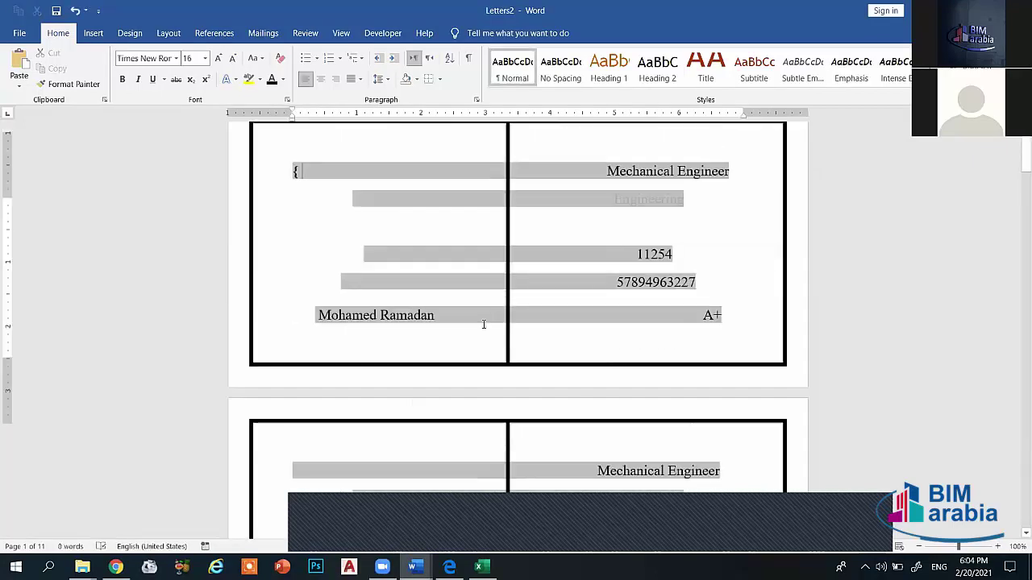
pyautogui.scroll(-2, 484, 294)
pyautogui.scroll(-3, 675, 272)
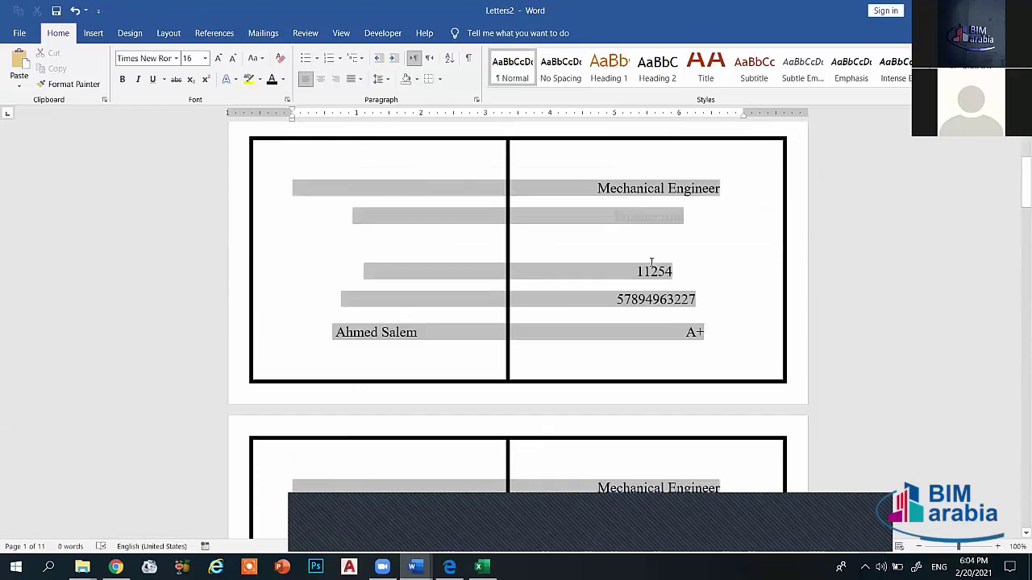
pyautogui.scroll(-4, 653, 265)
pyautogui.scroll(-2, 638, 249)
pyautogui.scroll(-4, 637, 244)
pyautogui.scroll(-2, 638, 247)
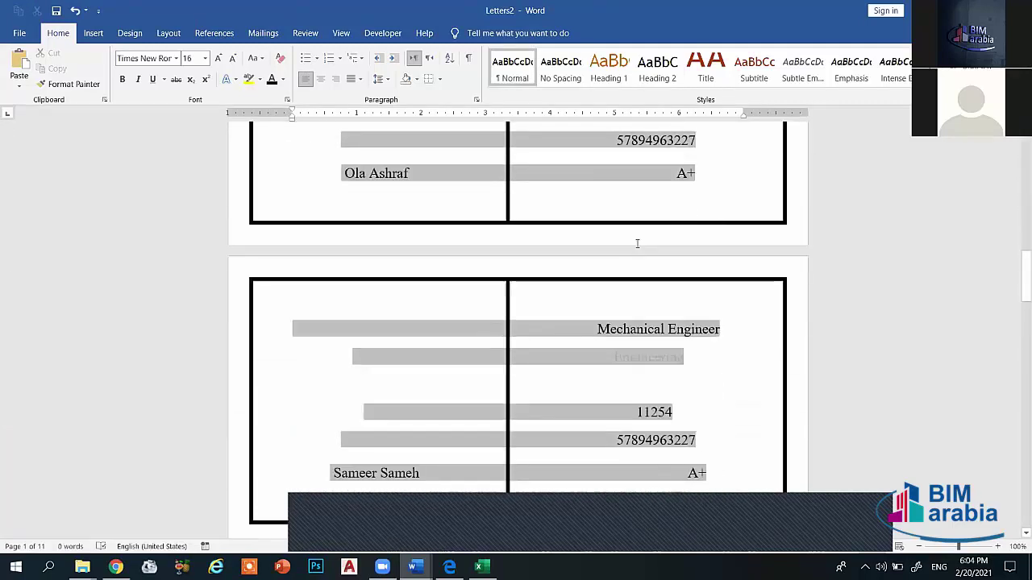
pyautogui.scroll(-3, 637, 239)
pyautogui.moveTo(1024, 302); pyautogui.dragTo(1018, 359)
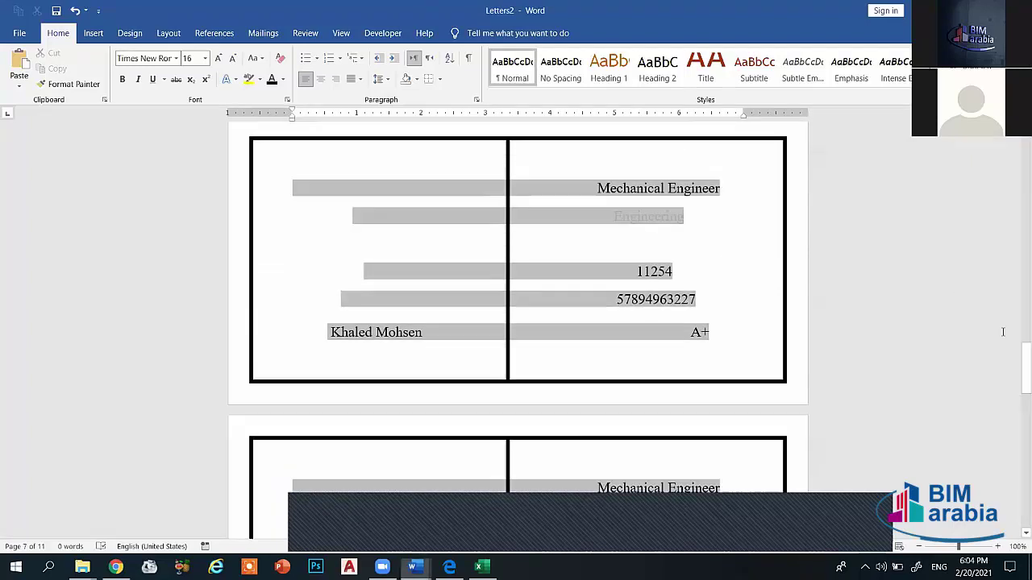
pyautogui.moveTo(1017, 359)
pyautogui.mouseDown()
pyautogui.moveTo(1018, 434)
pyautogui.moveTo(1007, 322)
pyautogui.moveTo(1017, 149)
pyautogui.mouseUp()
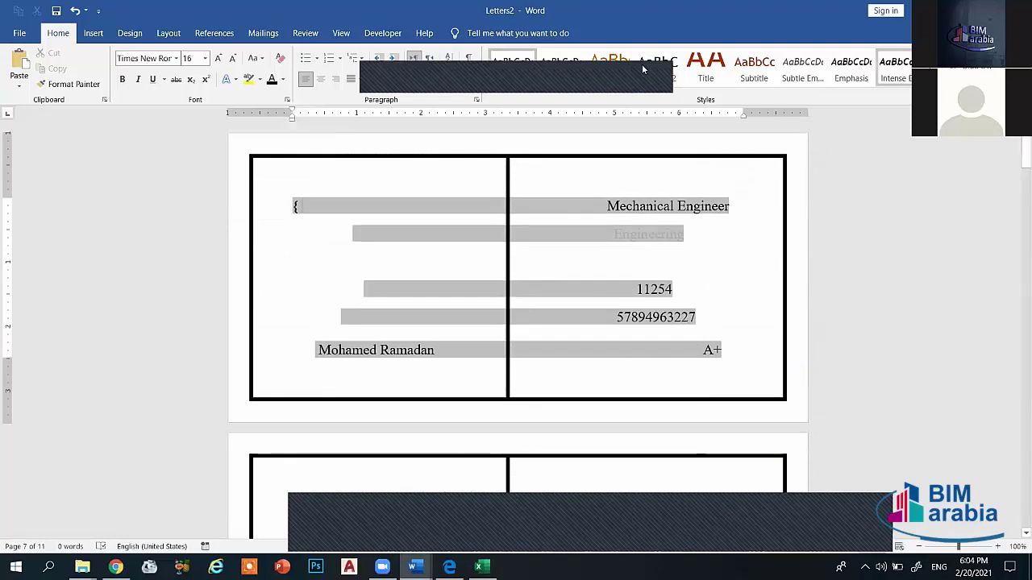
pyautogui.click(406, 255)
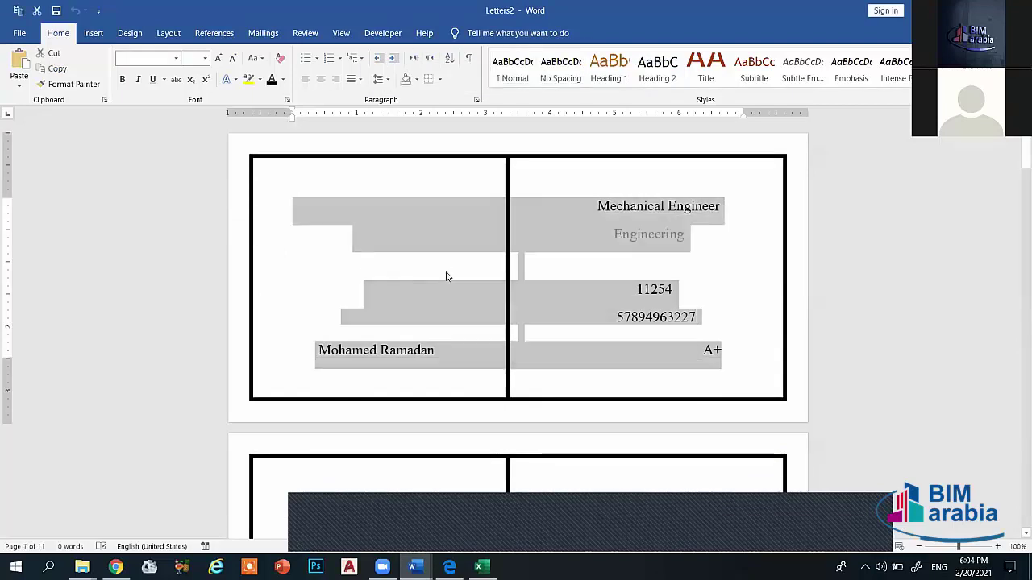
pyautogui.hotkey('ctrl', 'z')
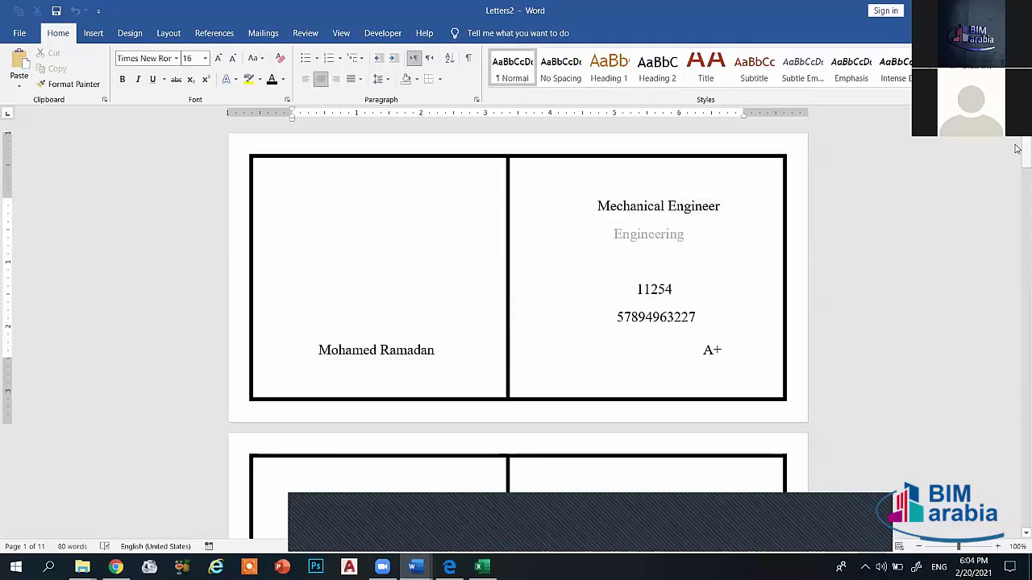
pyautogui.scroll(-5, 935, 218)
pyautogui.scroll(-1, 948, 241)
pyautogui.scroll(-5, 948, 240)
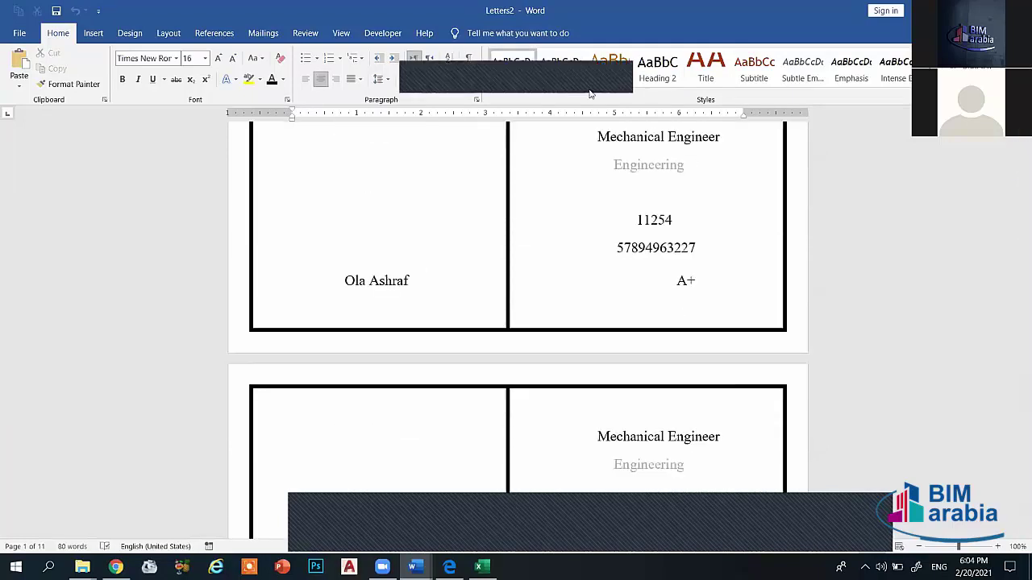
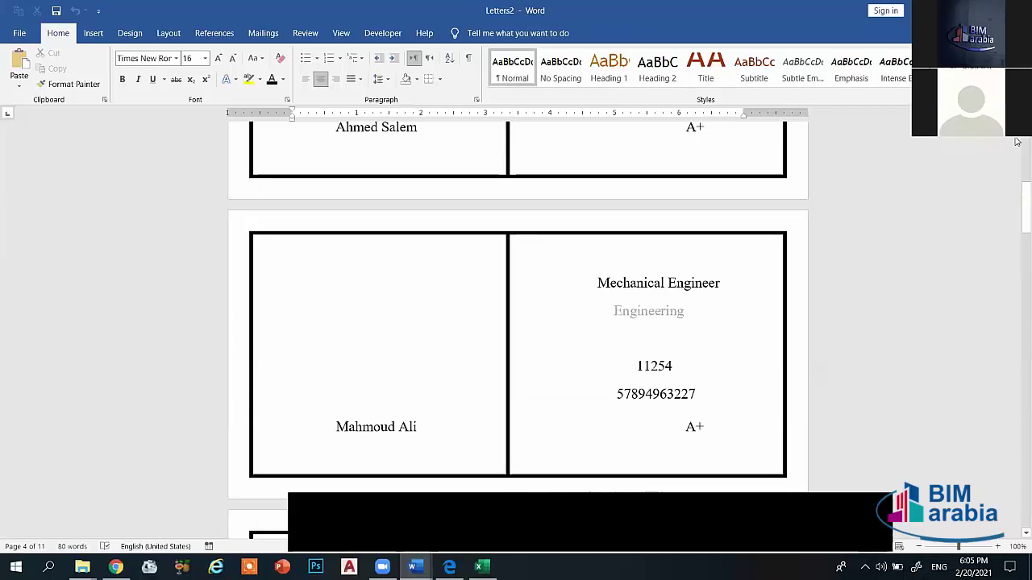
# Scroll through the merged Letters2 pages, then switch to the lecture 12 folder window
pyautogui.scroll(3, 1017, 148)
pyautogui.scroll(3, 1017, 147)
pyautogui.scroll(3, 1017, 147)
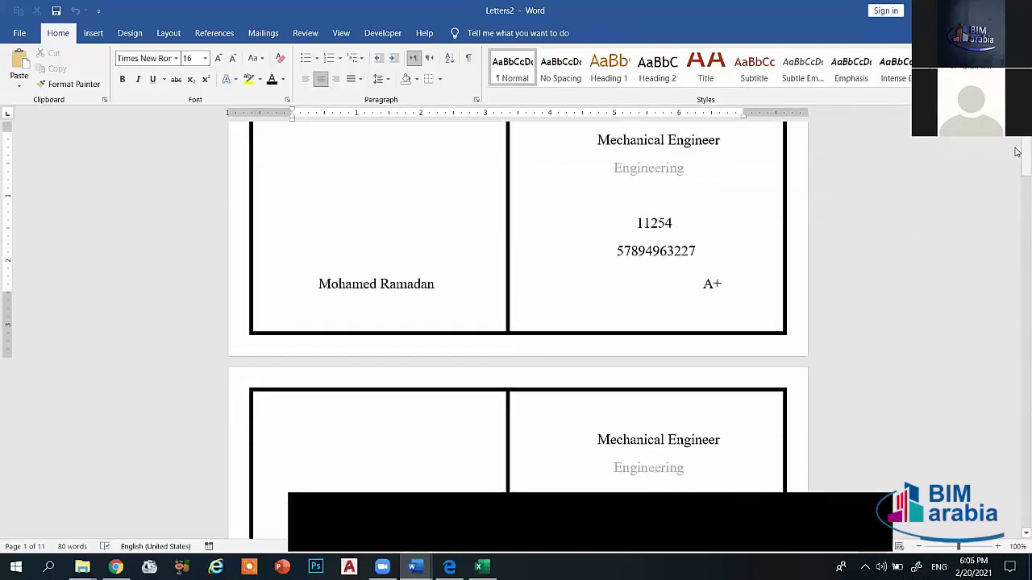
pyautogui.scroll(1, 1017, 153)
pyautogui.scroll(-2, 1017, 153)
pyautogui.scroll(-2, 709, 172)
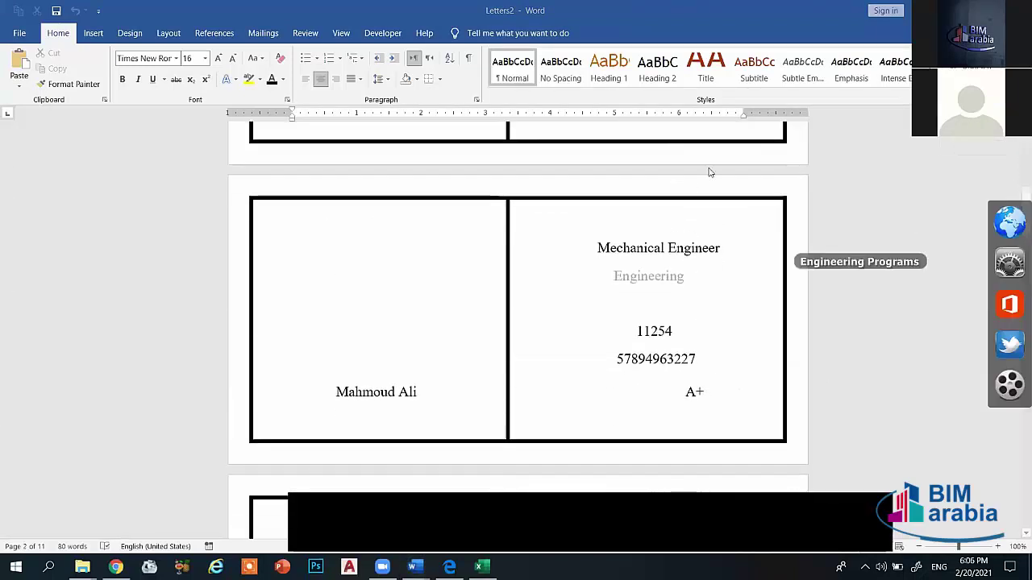
pyautogui.moveTo(1024, 218)
pyautogui.mouseDown()
pyautogui.moveTo(1016, 405)
pyautogui.moveTo(1025, 141)
pyautogui.mouseUp()
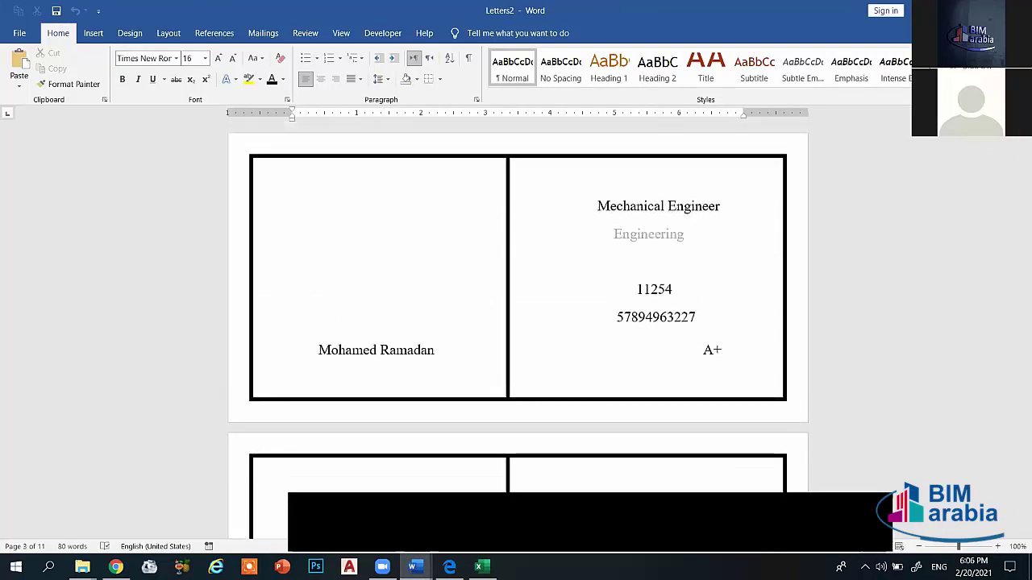
pyautogui.hotkey('alt', 'Tab')
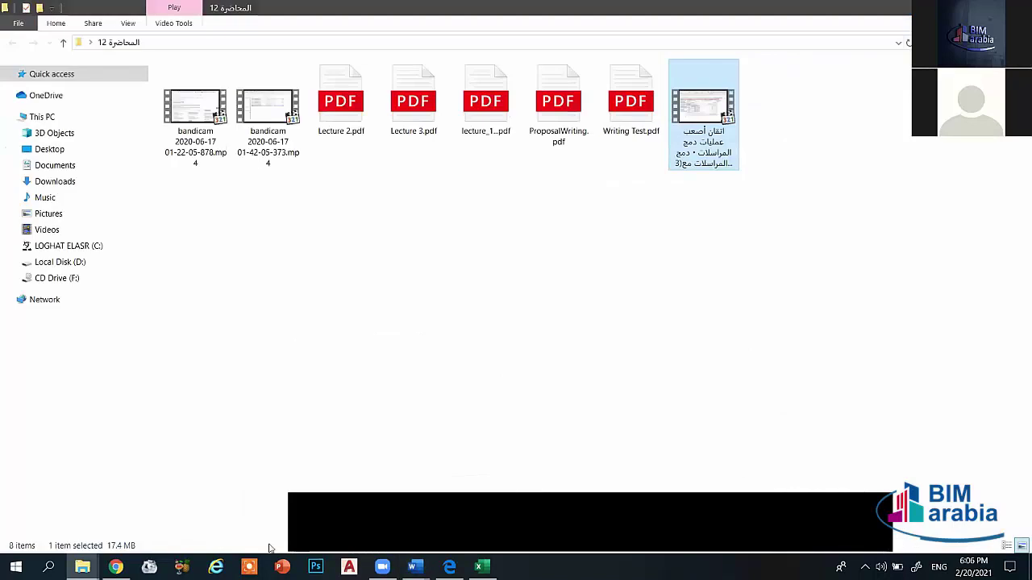
# Show the desktop and close Document1 without saving
pyautogui.press('super+d')
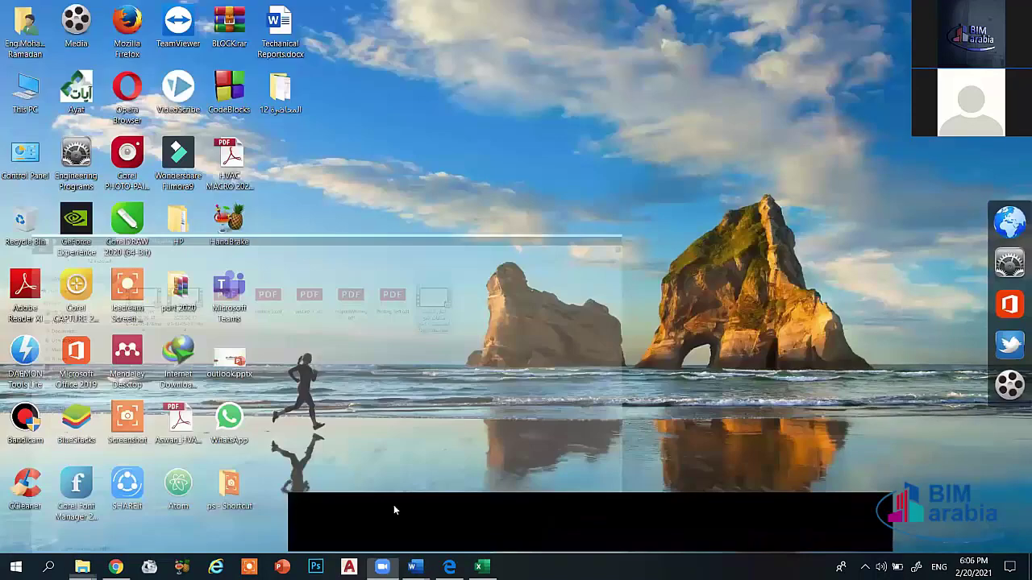
pyautogui.moveTo(414, 567)
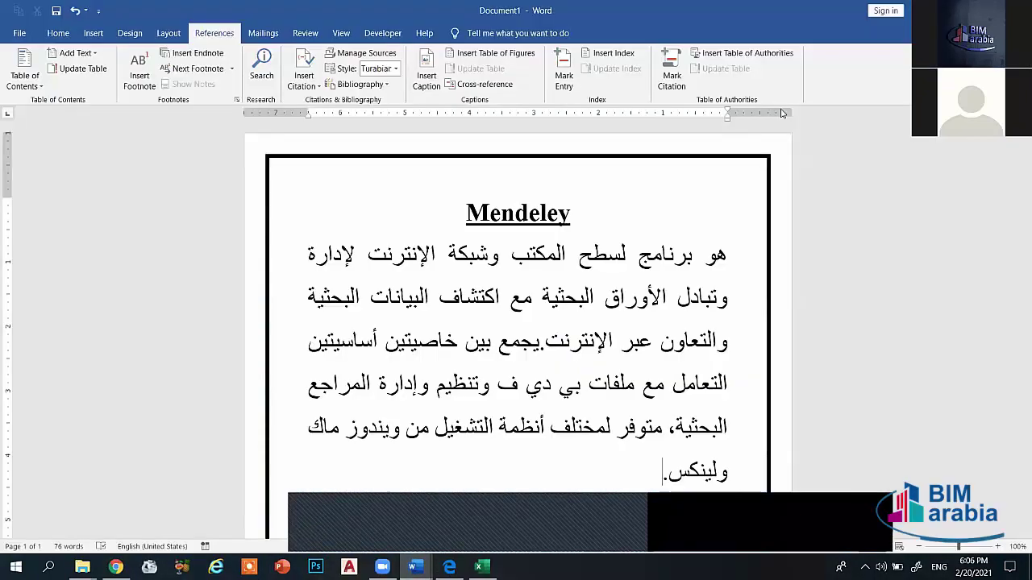
pyautogui.hotkey('alt', 'F4')
pyautogui.click(507, 317)
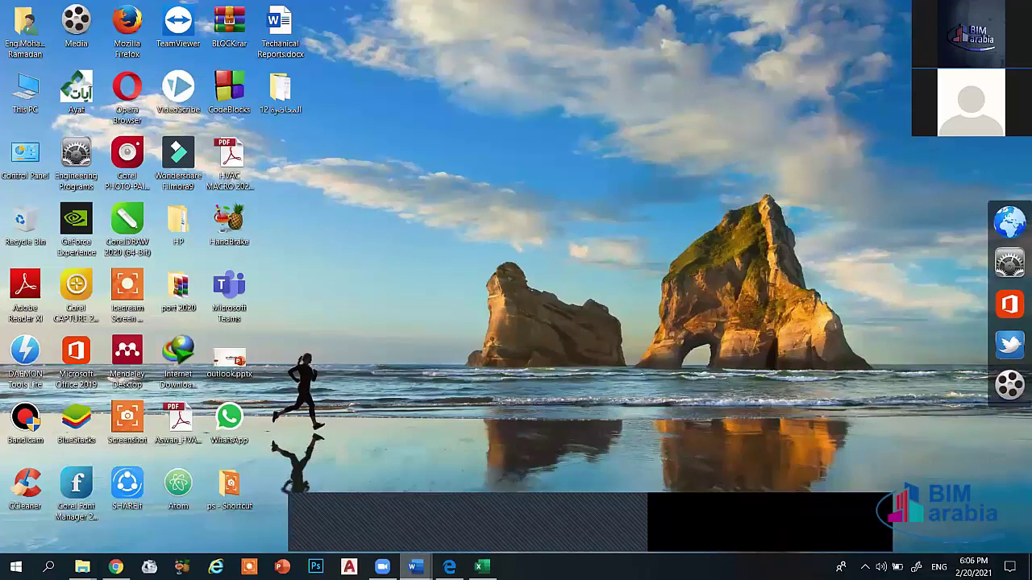
# Close the mail-merge Letters2 document without saving changes
pyautogui.click(414, 566)
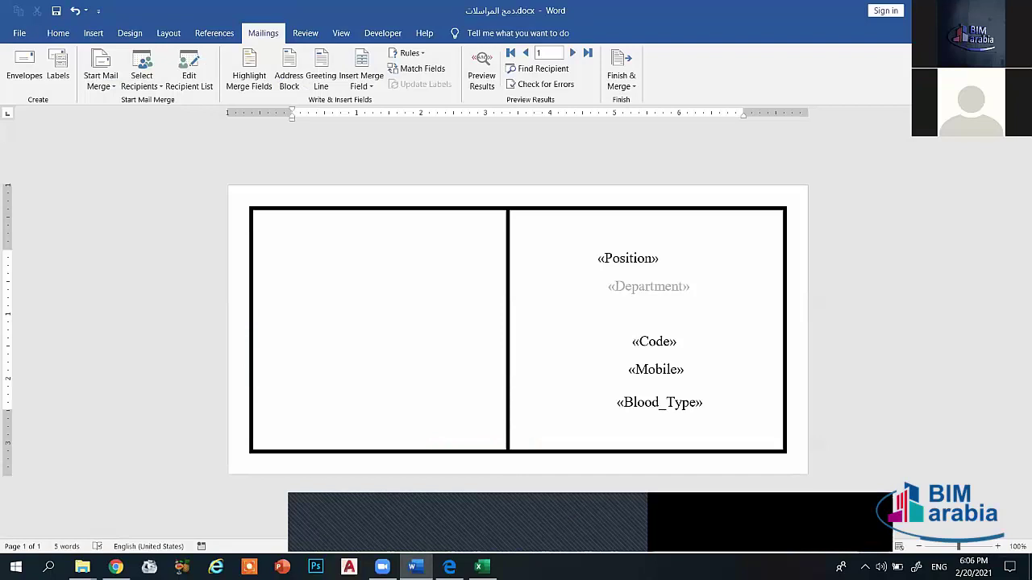
pyautogui.hotkey('alt', 'F4')
pyautogui.click(514, 309)
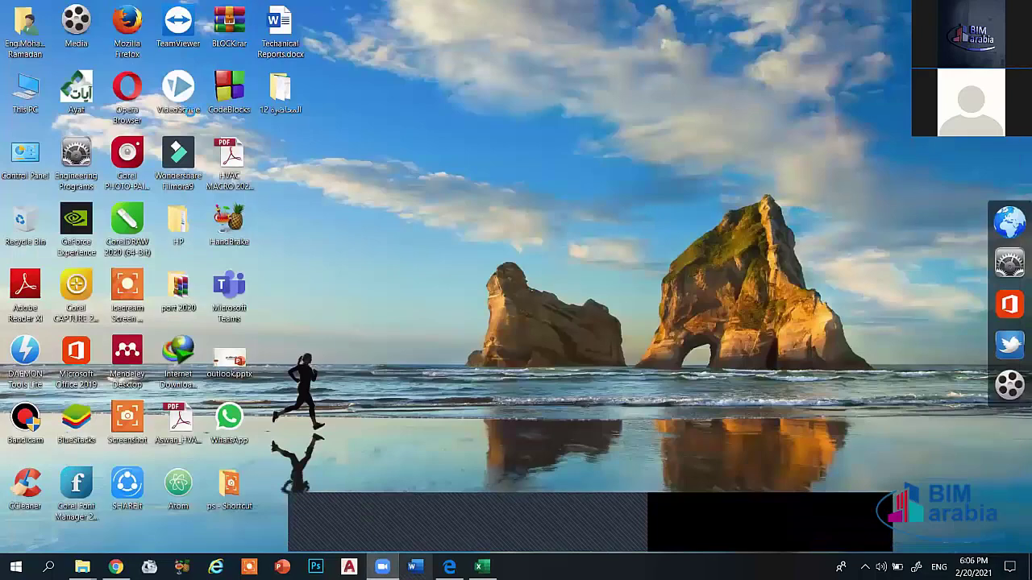
# Relaunch Word, start a blank document, and activate Insert > Table > Draw Table
pyautogui.click(414, 566)
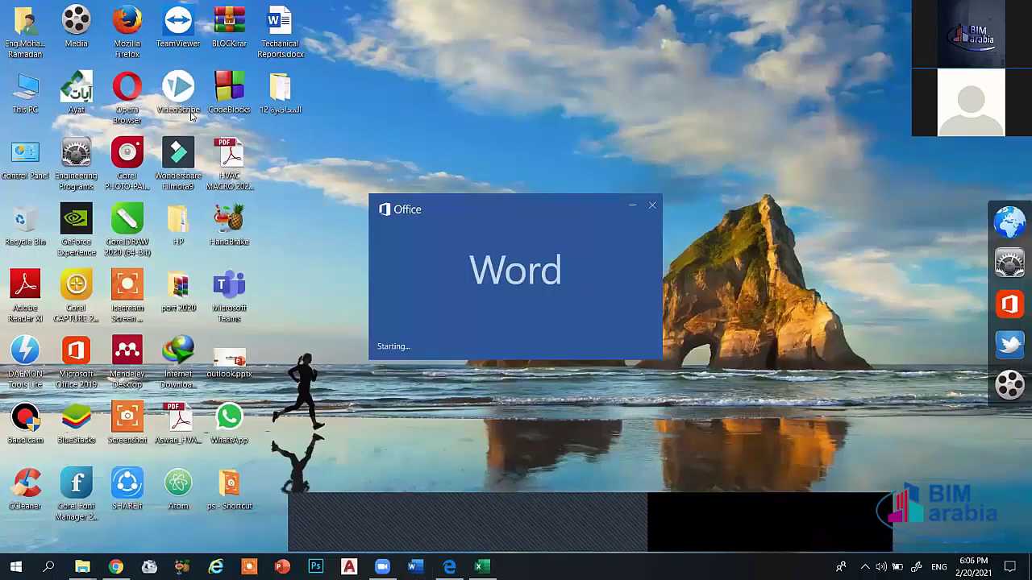
pyautogui.click(183, 161)
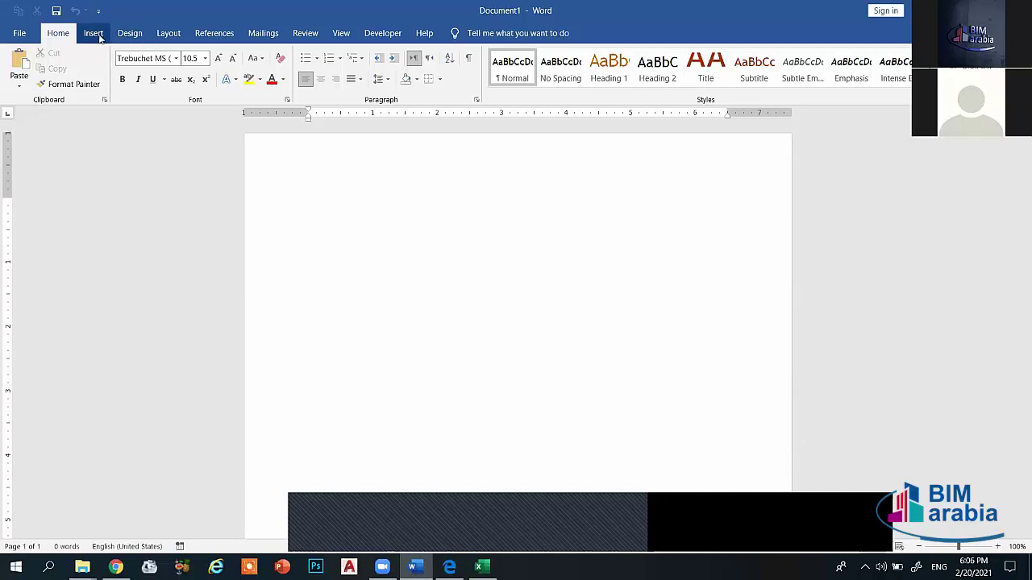
pyautogui.click(95, 33)
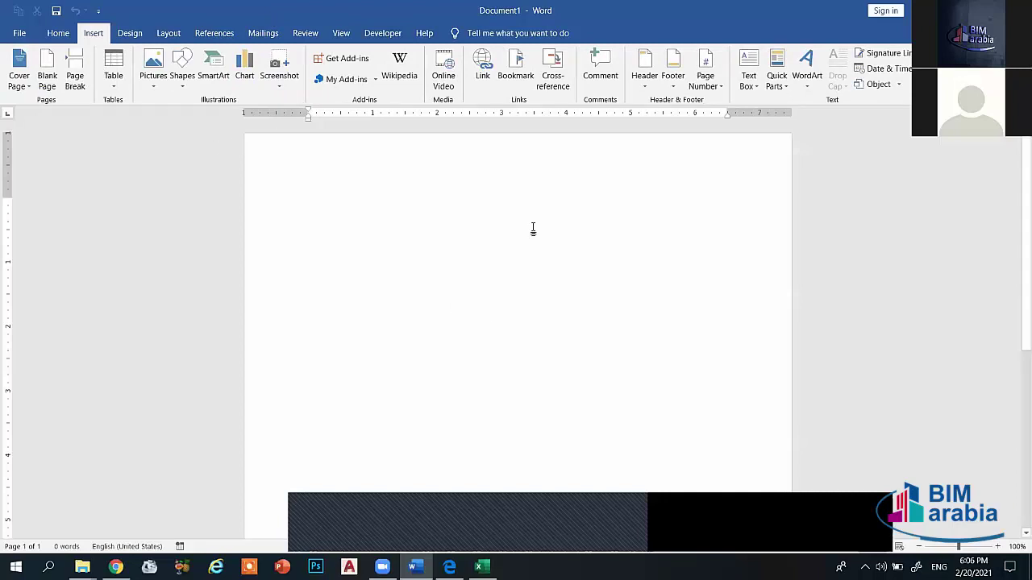
pyautogui.click(120, 83)
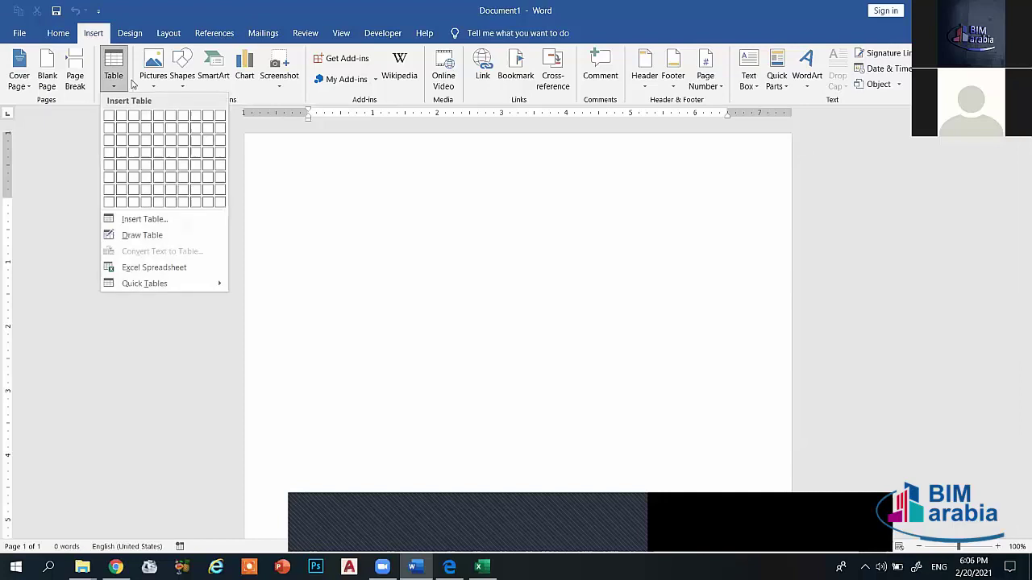
pyautogui.click(147, 236)
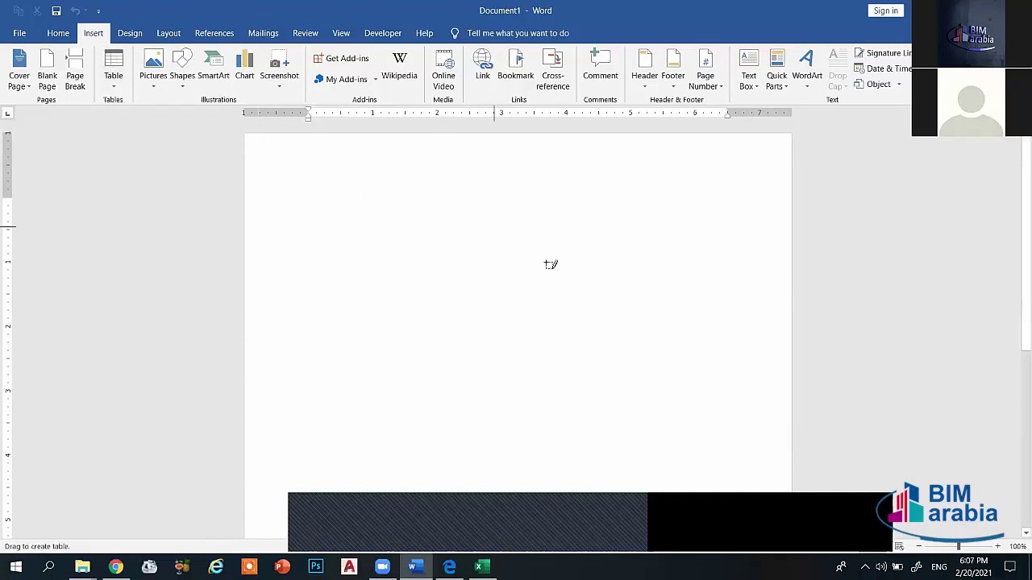
# Draw a large table outline, a top row line, a divider splitting that row, and a second row line
pyautogui.moveTo(550, 264)
pyautogui.mouseDown()
pyautogui.moveTo(714, 510)
pyautogui.moveTo(800, 511)
pyautogui.moveTo(779, 512)
pyautogui.mouseUp()
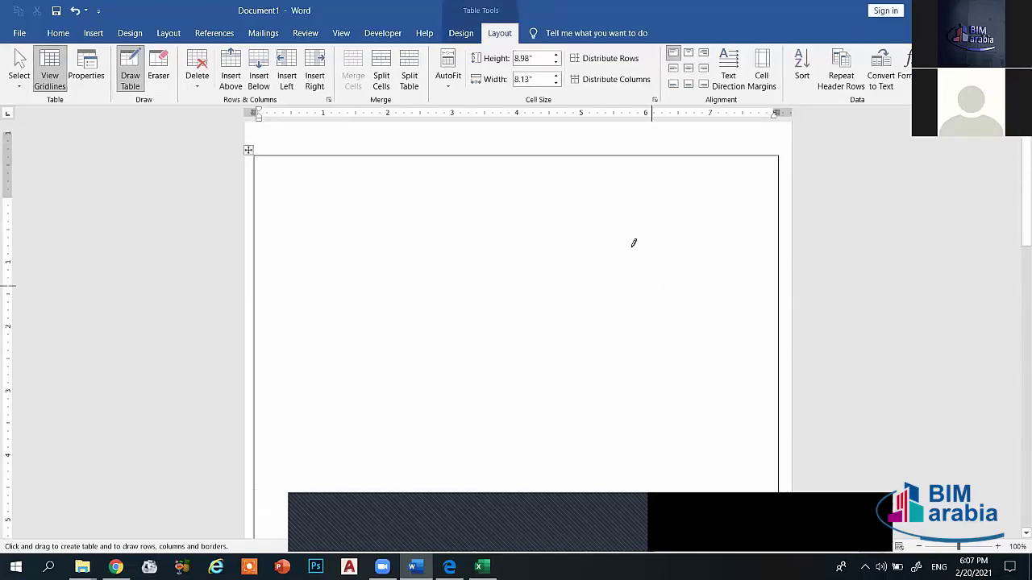
pyautogui.scroll(2, 634, 243)
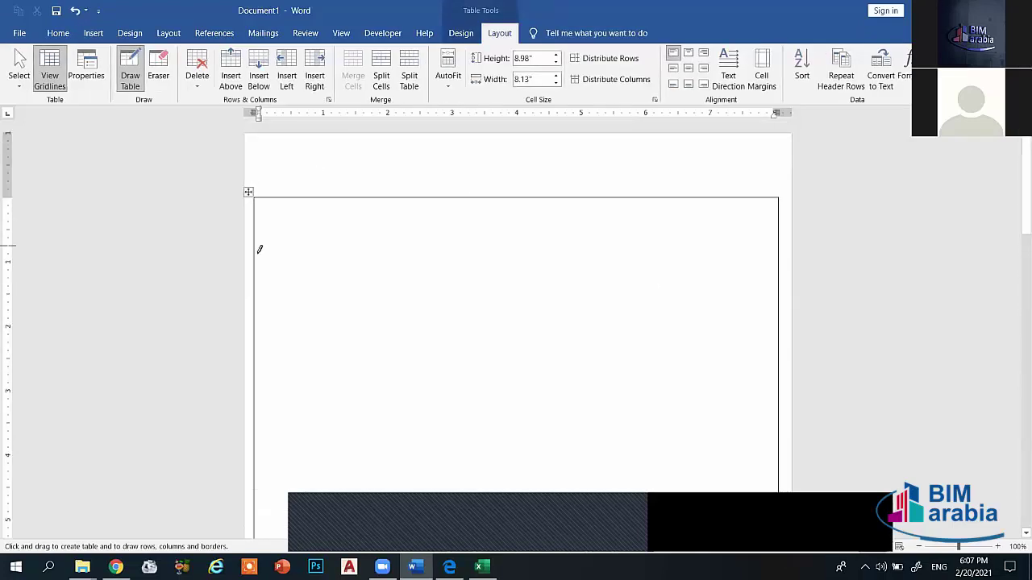
pyautogui.moveTo(258, 250); pyautogui.dragTo(776, 250)
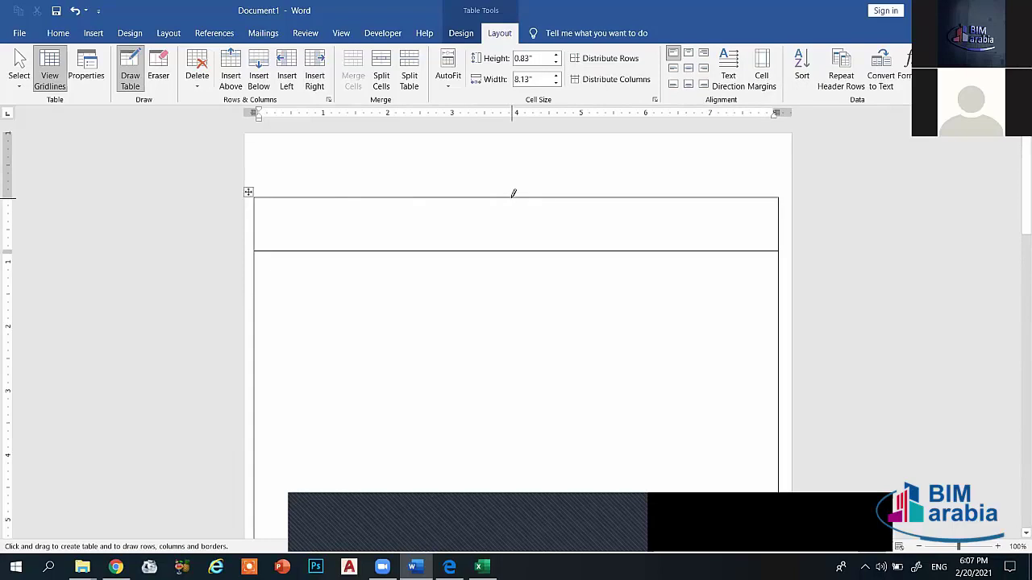
pyautogui.moveTo(513, 209); pyautogui.dragTo(517, 247)
pyautogui.moveTo(751, 309); pyautogui.dragTo(242, 302)
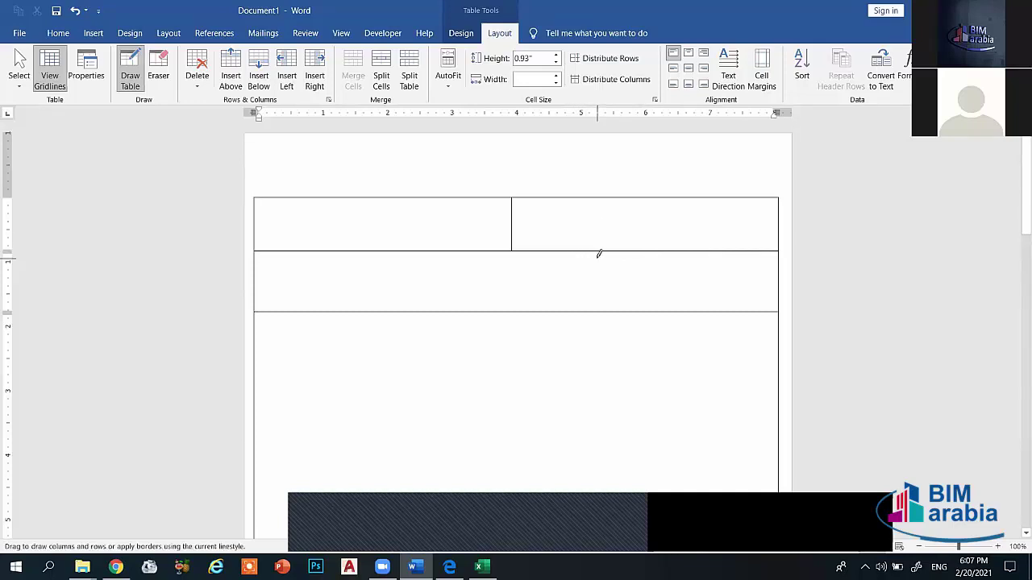
# Draw column borders down the table's centre and left parts
pyautogui.moveTo(599, 254)
pyautogui.mouseDown()
pyautogui.moveTo(596, 520)
pyautogui.moveTo(604, 410)
pyautogui.mouseUp()
pyautogui.scroll(10, 604, 410)
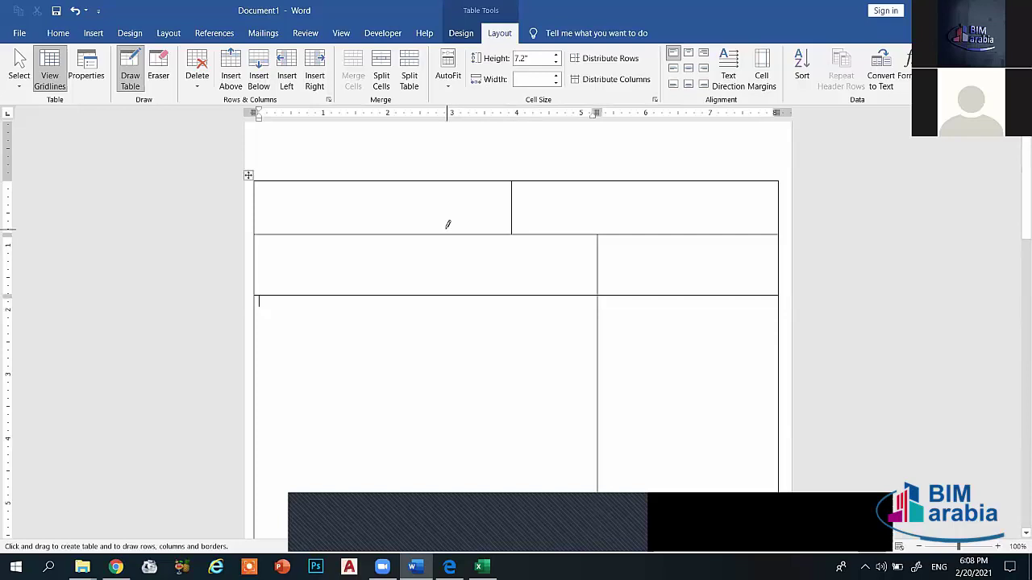
pyautogui.moveTo(403, 232); pyautogui.dragTo(390, 490)
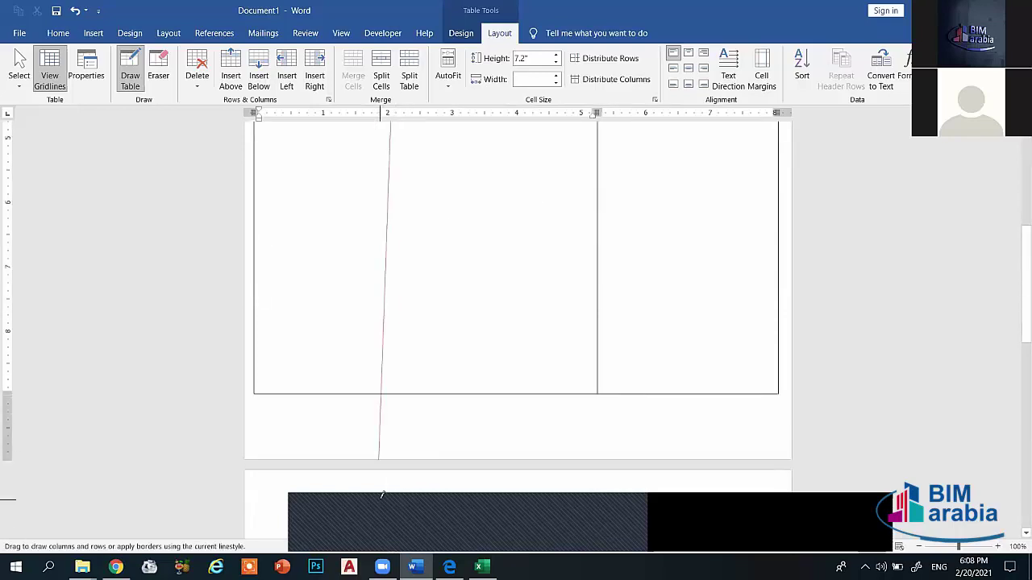
pyautogui.moveTo(389, 490); pyautogui.dragTo(381, 493)
pyautogui.scroll(7, 438, 385)
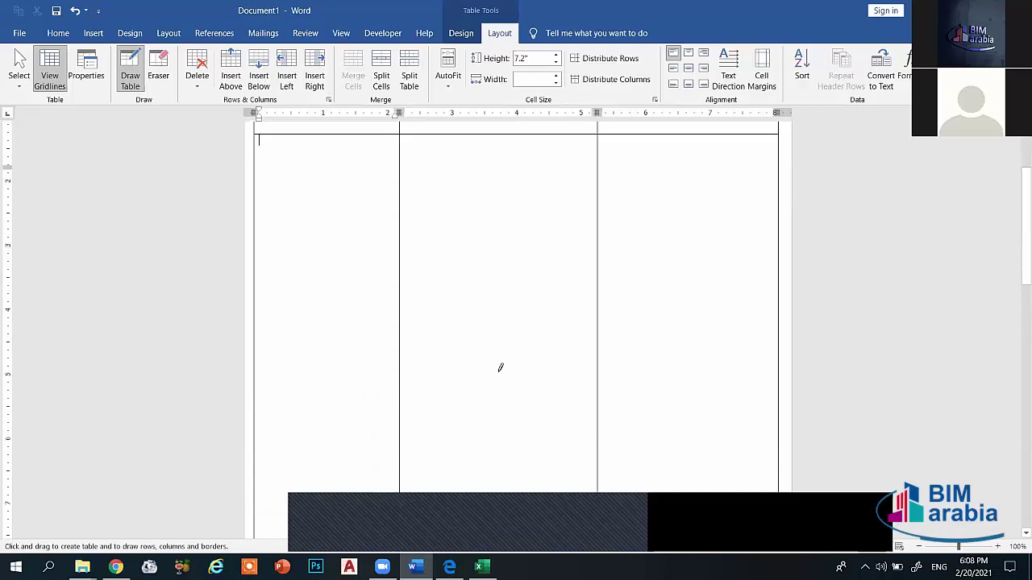
pyautogui.scroll(2, 500, 366)
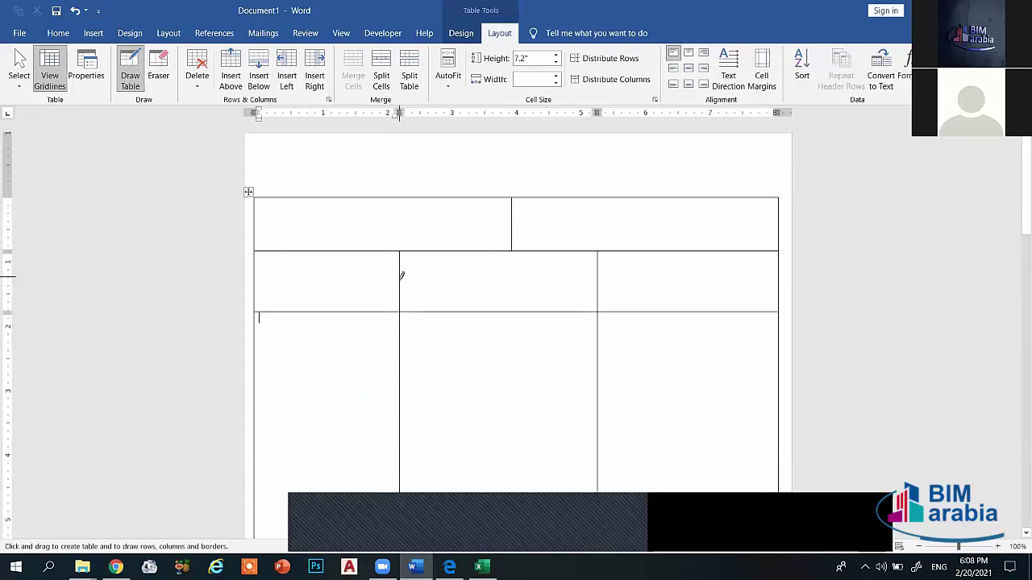
# Split the centre cells with a horizontal line and a column border down the lower centre
pyautogui.moveTo(402, 280); pyautogui.dragTo(600, 279)
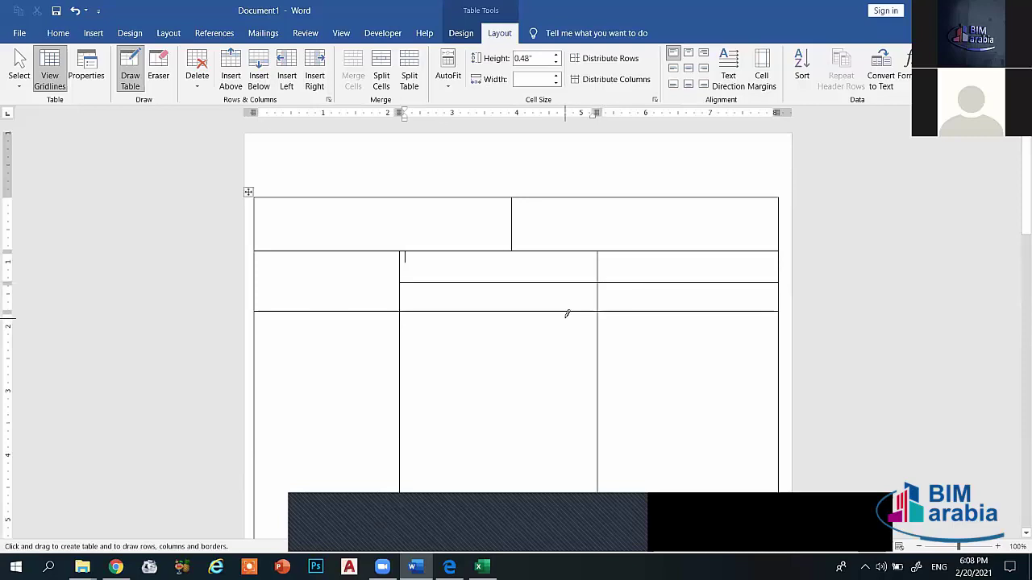
pyautogui.hotkey('ctrl', 'z')
pyautogui.moveTo(401, 279)
pyautogui.mouseDown()
pyautogui.moveTo(585, 277)
pyautogui.moveTo(502, 281)
pyautogui.mouseUp()
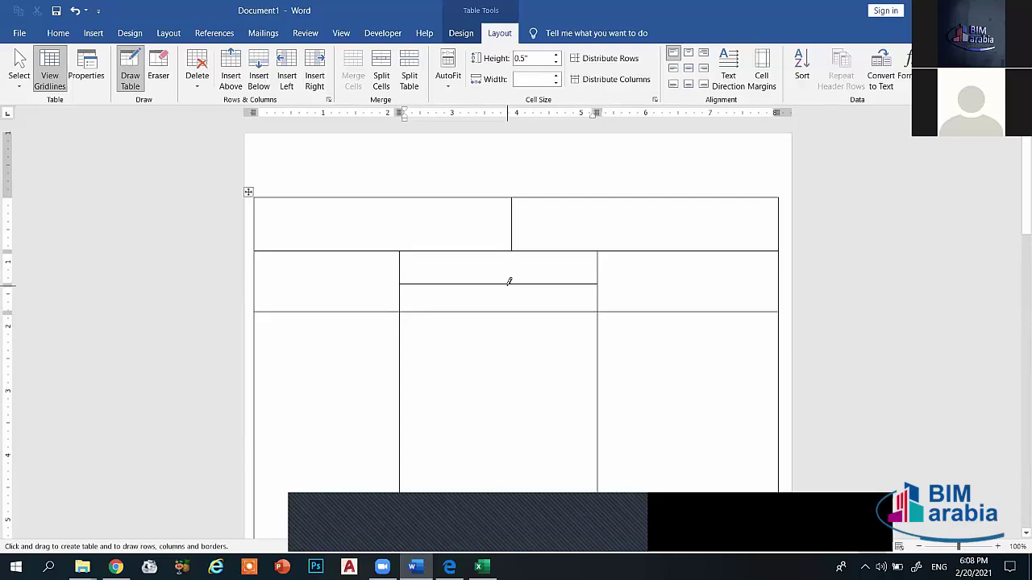
pyautogui.moveTo(531, 283); pyautogui.dragTo(529, 532)
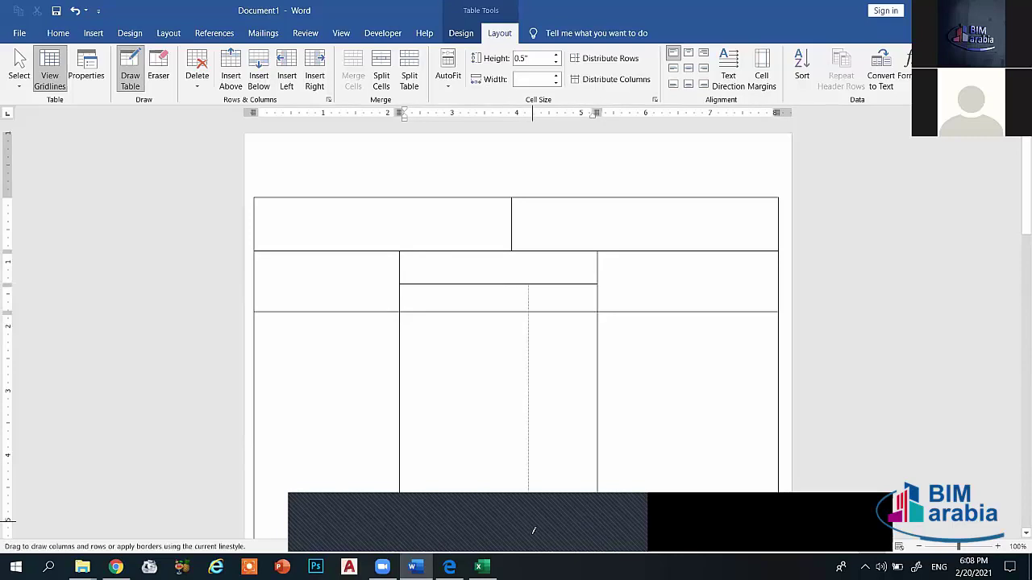
pyautogui.moveTo(530, 488); pyautogui.dragTo(538, 421)
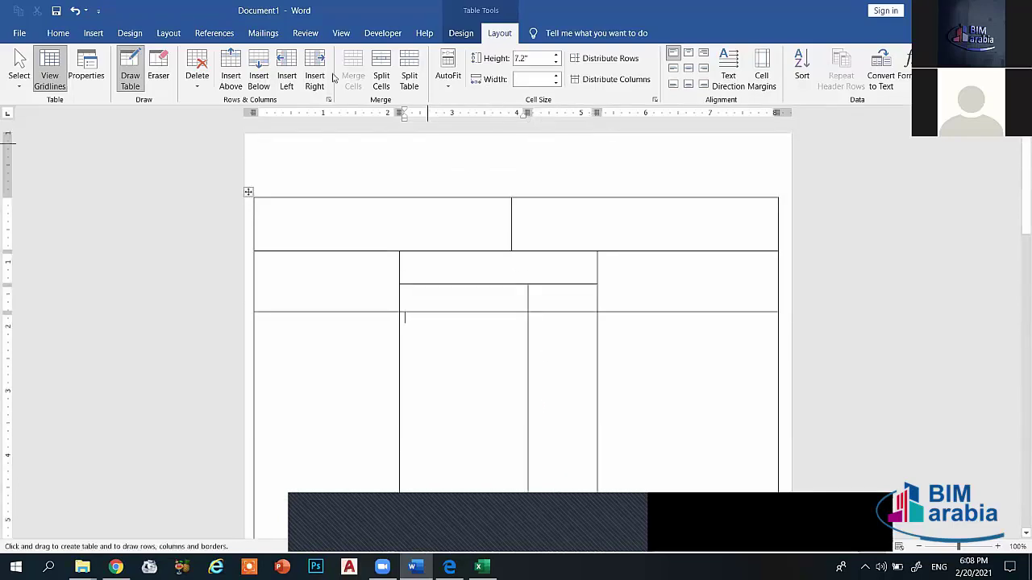
# Erase the top-row divider so the top row becomes one cell, then show the Insert tab
pyautogui.click(159, 77)
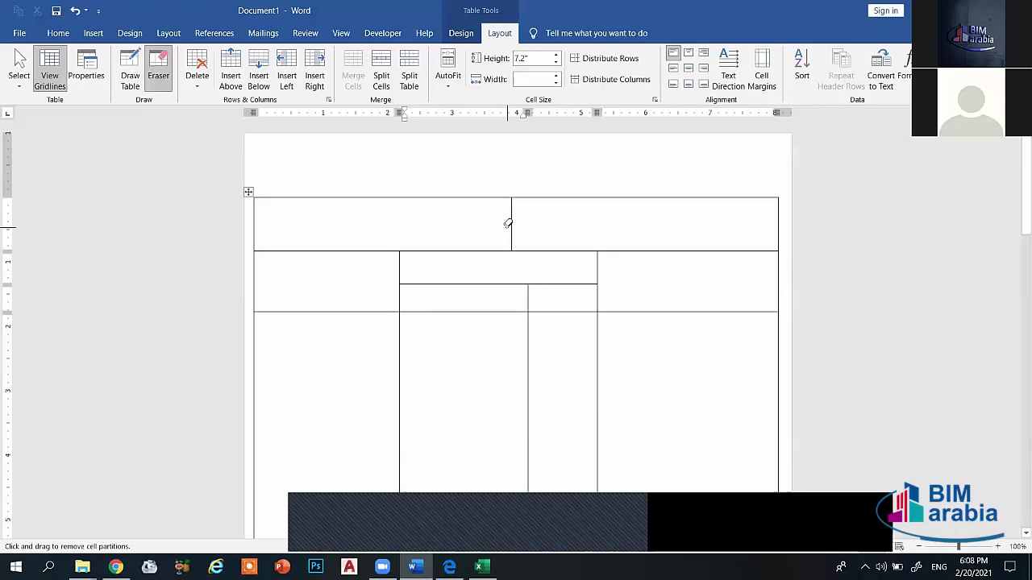
pyautogui.click(511, 223)
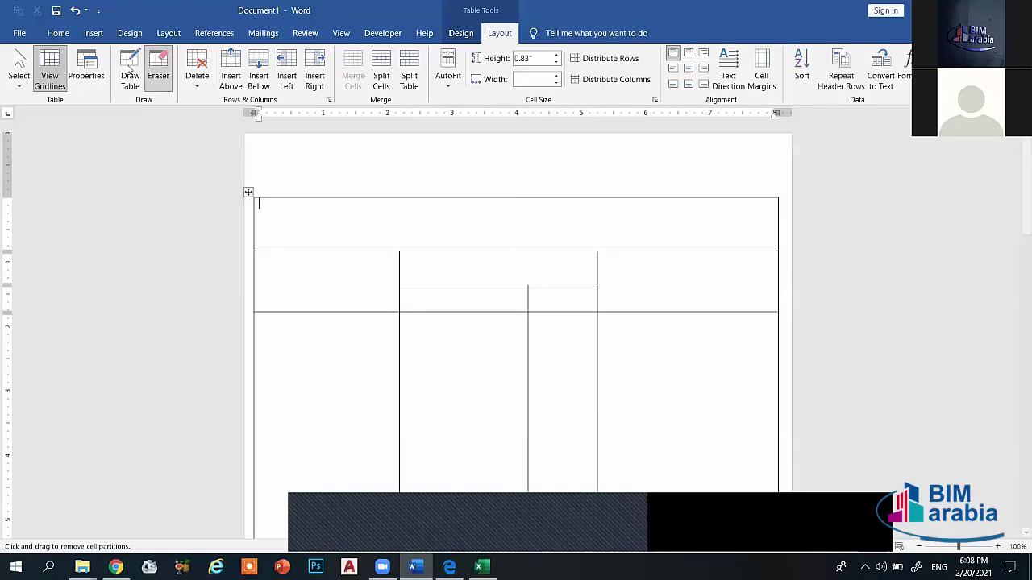
pyautogui.click(158, 73)
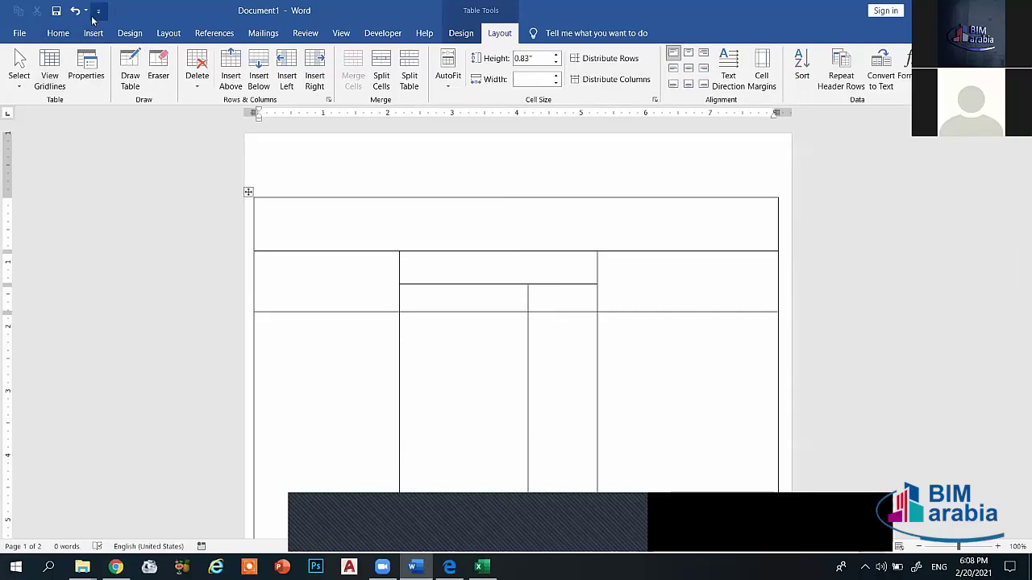
pyautogui.click(93, 33)
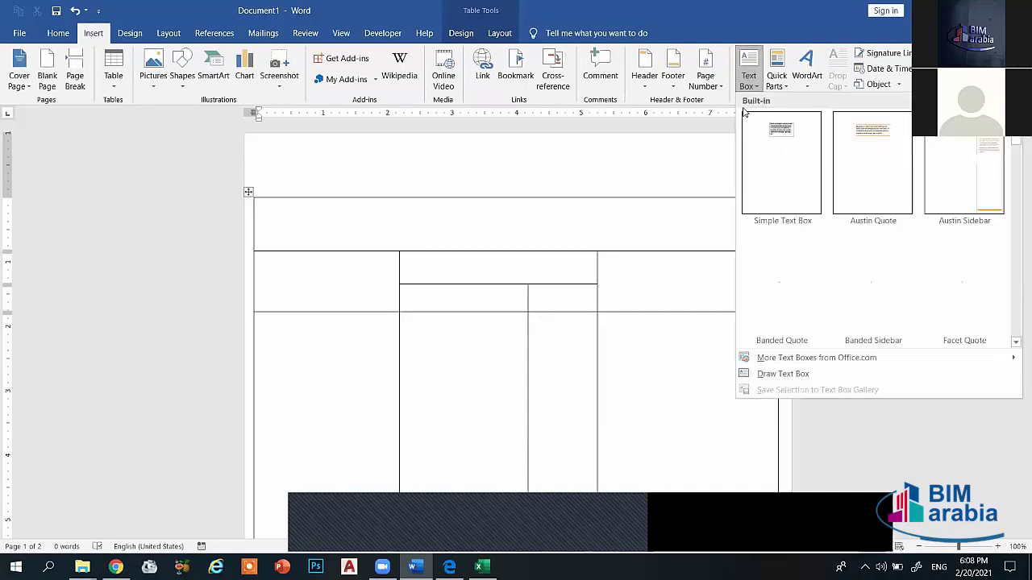
# Insert a Simple Text Box, shorten it, and move it to the table's top-right corner
pyautogui.click(775, 145)
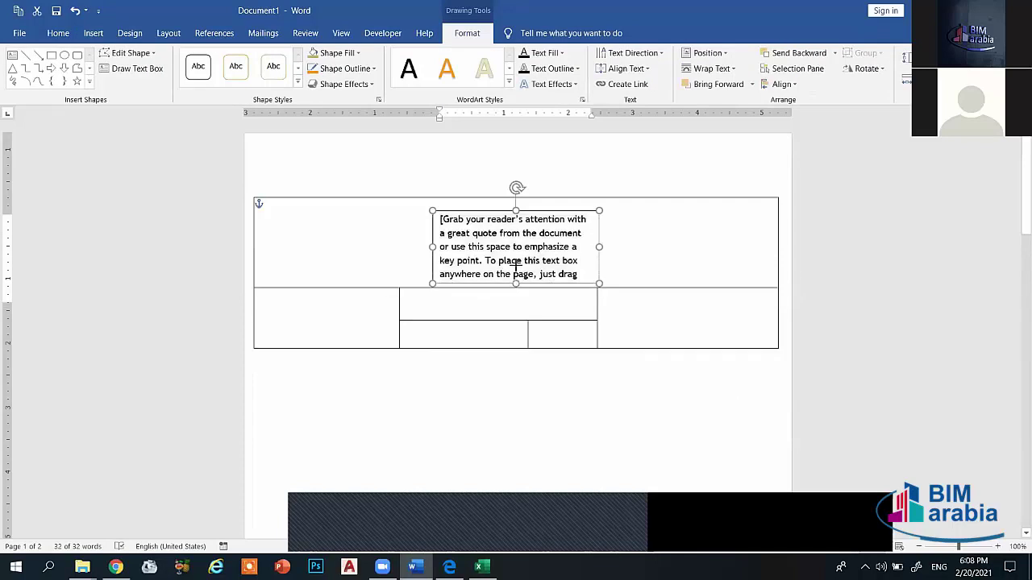
pyautogui.moveTo(517, 307); pyautogui.dragTo(517, 252)
pyautogui.moveTo(504, 210); pyautogui.dragTo(691, 197)
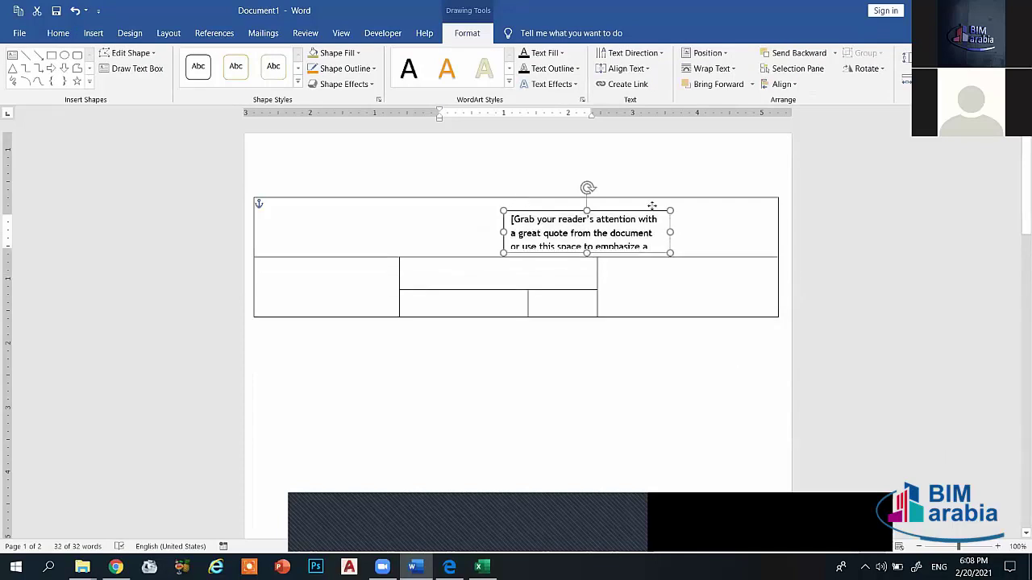
pyautogui.moveTo(691, 199); pyautogui.dragTo(686, 200)
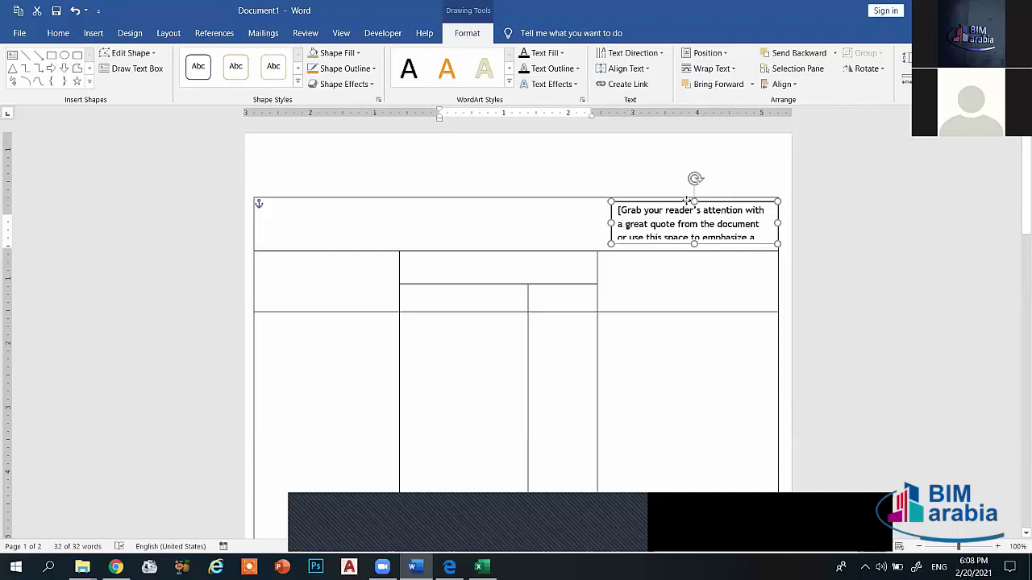
# Replace the placeholder with the Arabic date label 'التاريخ : / /'
pyautogui.click(668, 239)
pyautogui.write('hgj')
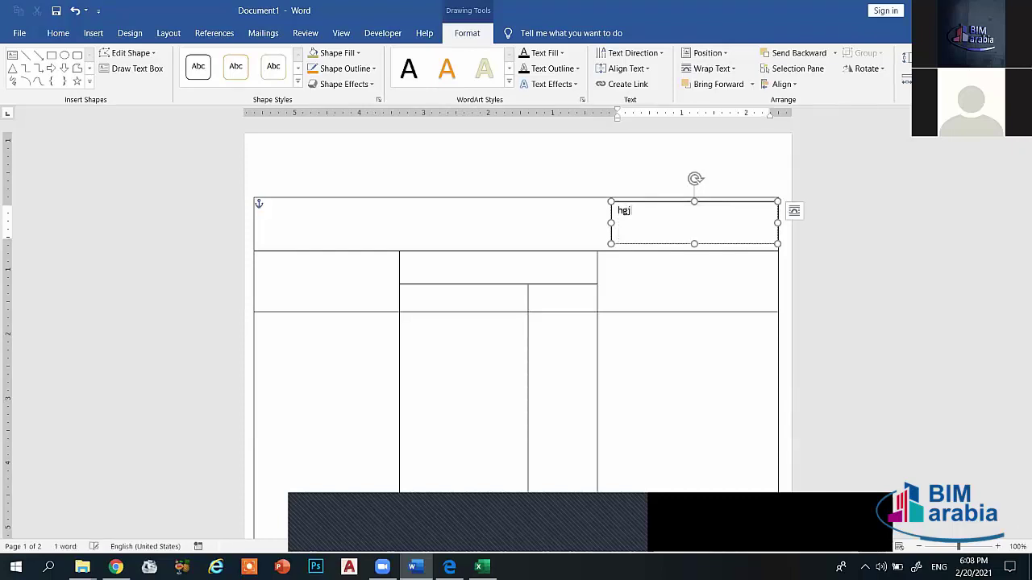
pyautogui.press('BackSpace')
pyautogui.press('BackSpace')
pyautogui.press('BackSpace')
pyautogui.hotkey('alt', 'shift')
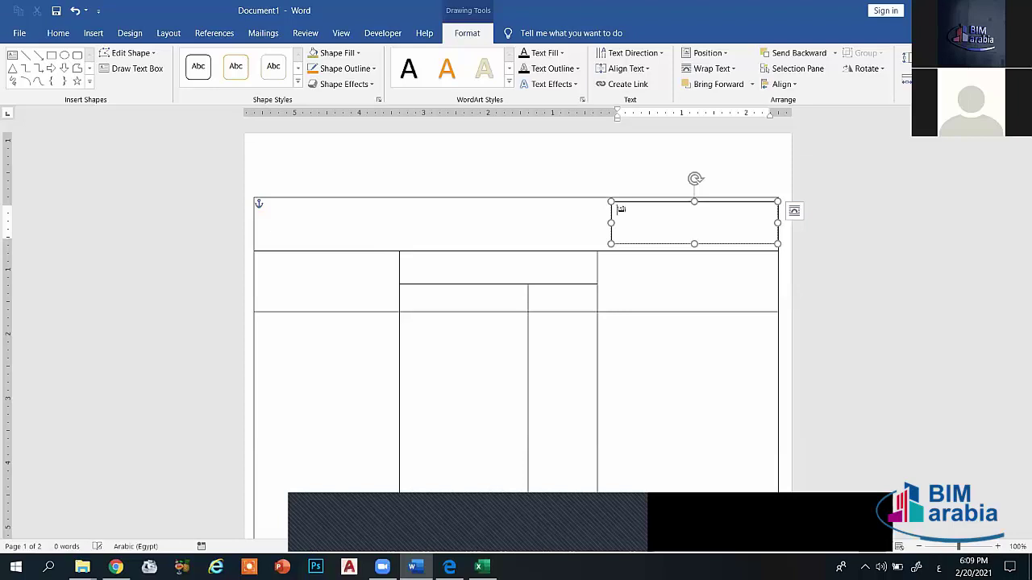
pyautogui.write('التاريخ')
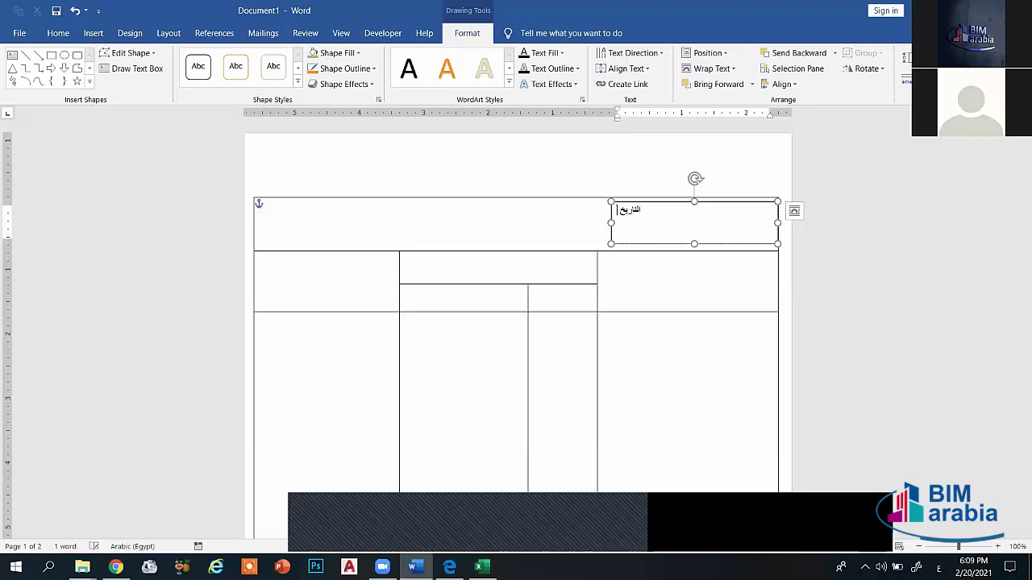
pyautogui.write(' :   / ')
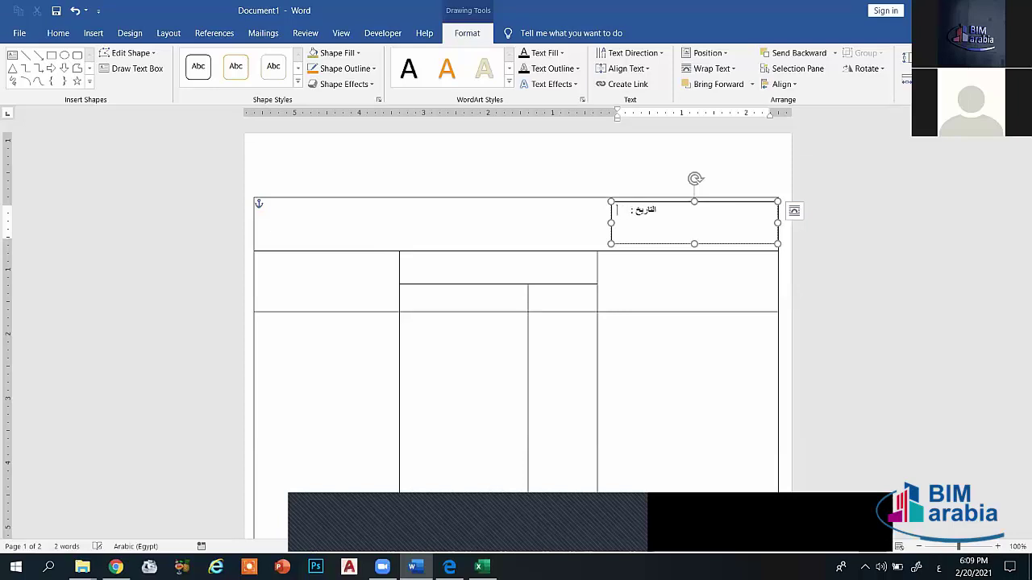
pyautogui.write('  /')
pyautogui.hotkey('alt', 'shift')
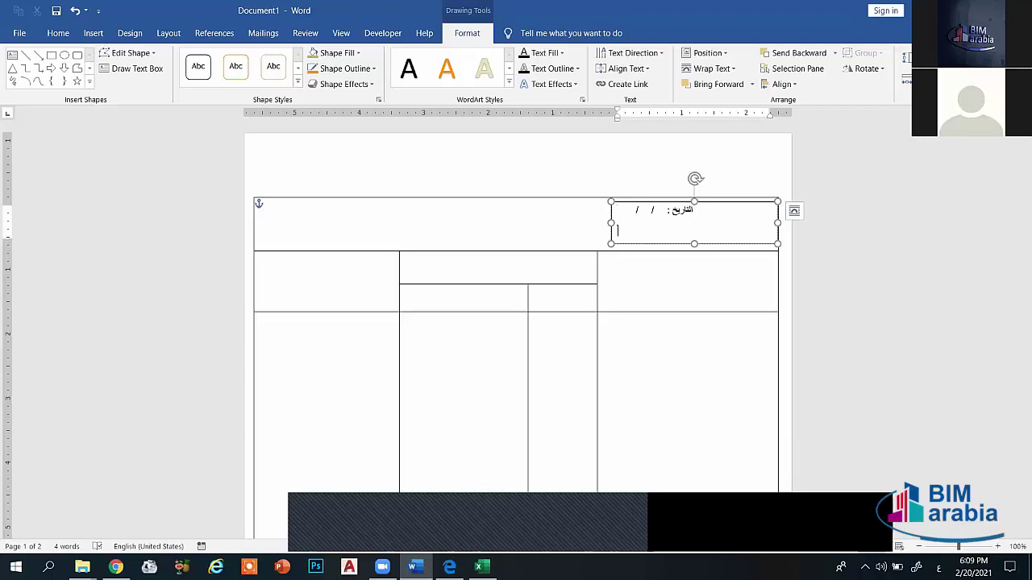
# Shrink the date box to fit and set its Shape Outline to No Outline
pyautogui.moveTo(694, 243); pyautogui.dragTo(694, 222)
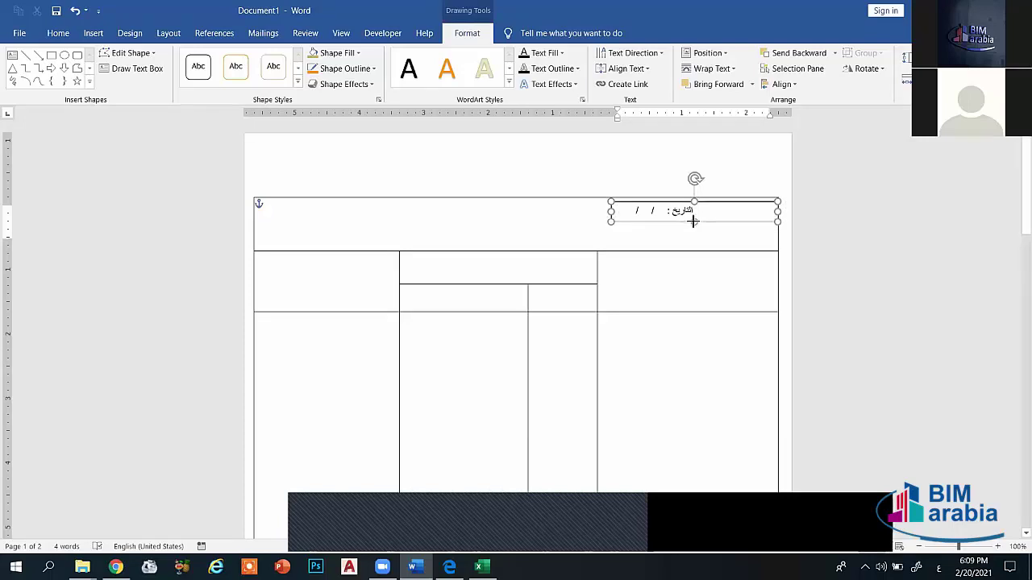
pyautogui.moveTo(776, 211)
pyautogui.mouseDown()
pyautogui.moveTo(707, 212)
pyautogui.moveTo(764, 210)
pyautogui.mouseUp()
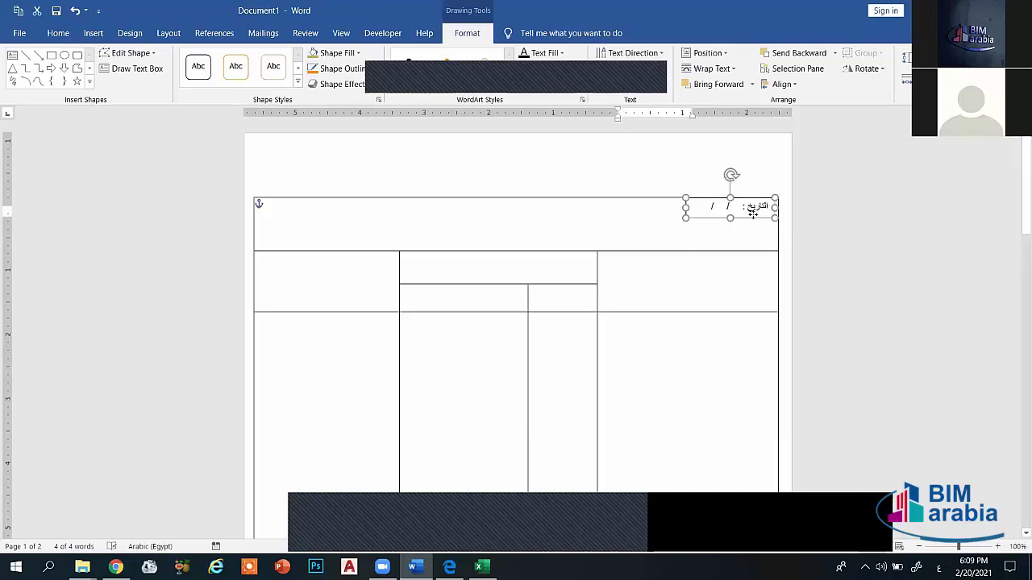
pyautogui.click(745, 234)
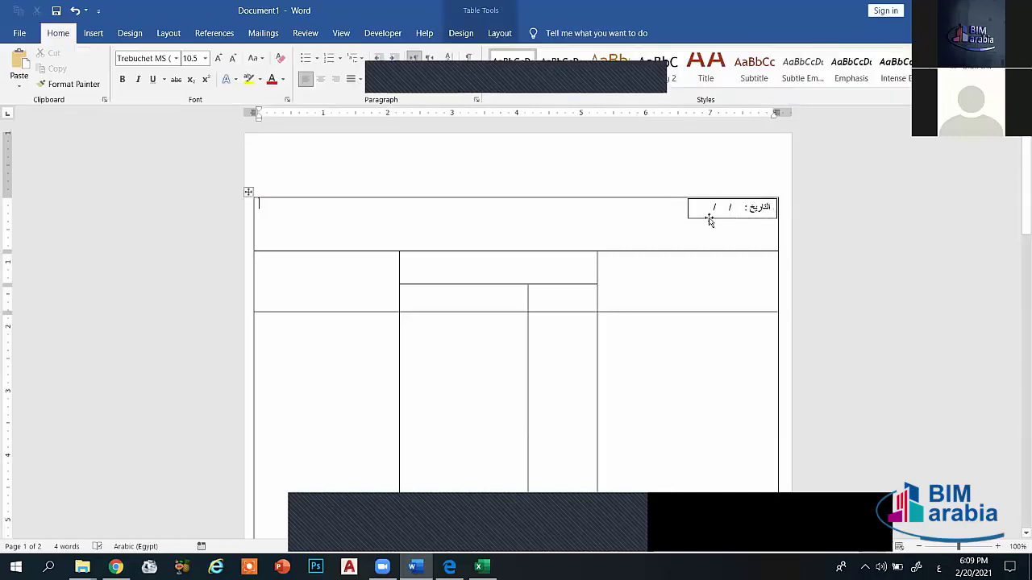
pyautogui.click(738, 208)
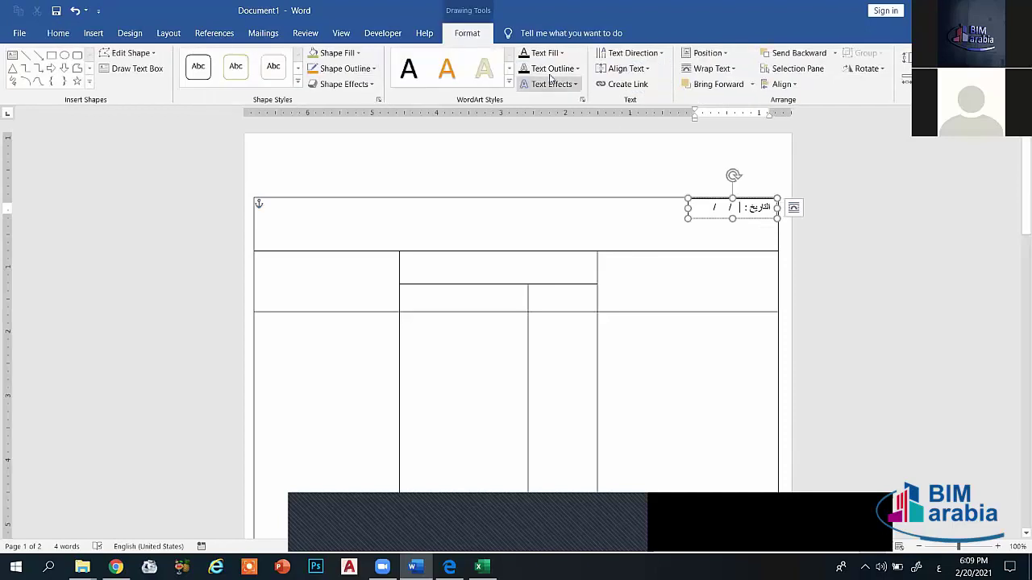
pyautogui.click(368, 70)
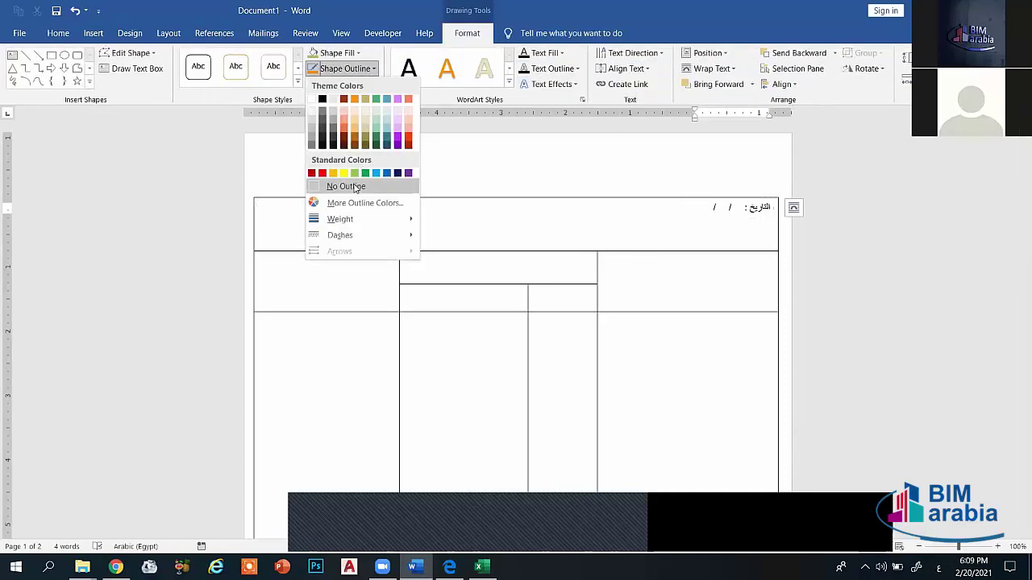
pyautogui.click(342, 184)
pyautogui.click(667, 241)
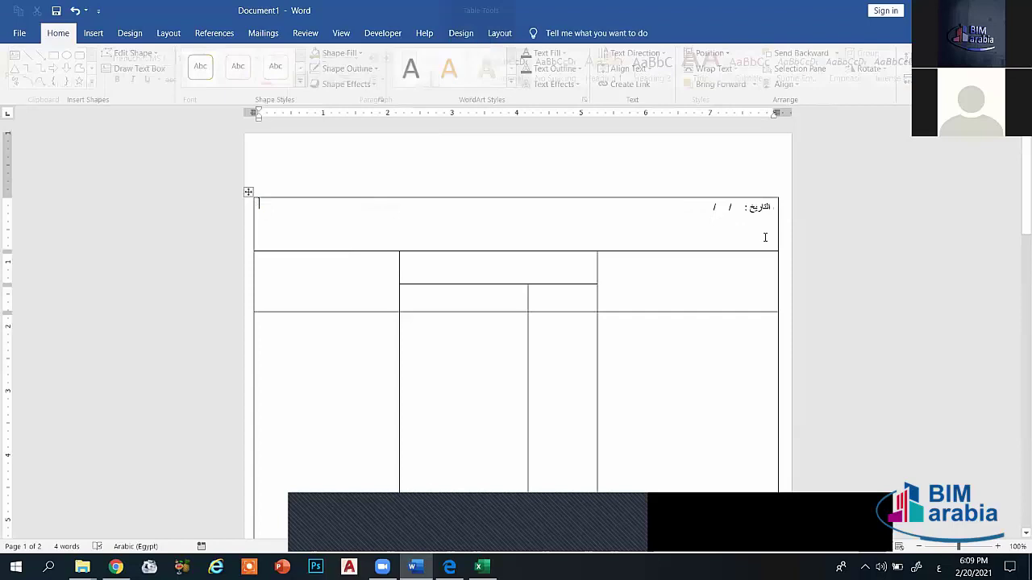
# Format the date label as bold Times New Roman 16 and make its box taller to fit
pyautogui.click(724, 207)
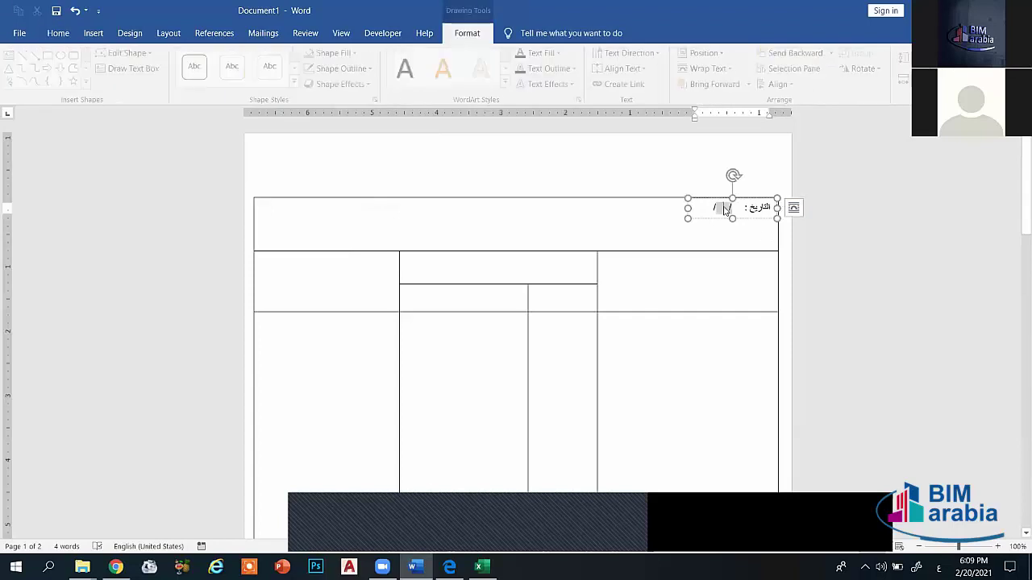
pyautogui.hotkey('ctrl', 'a')
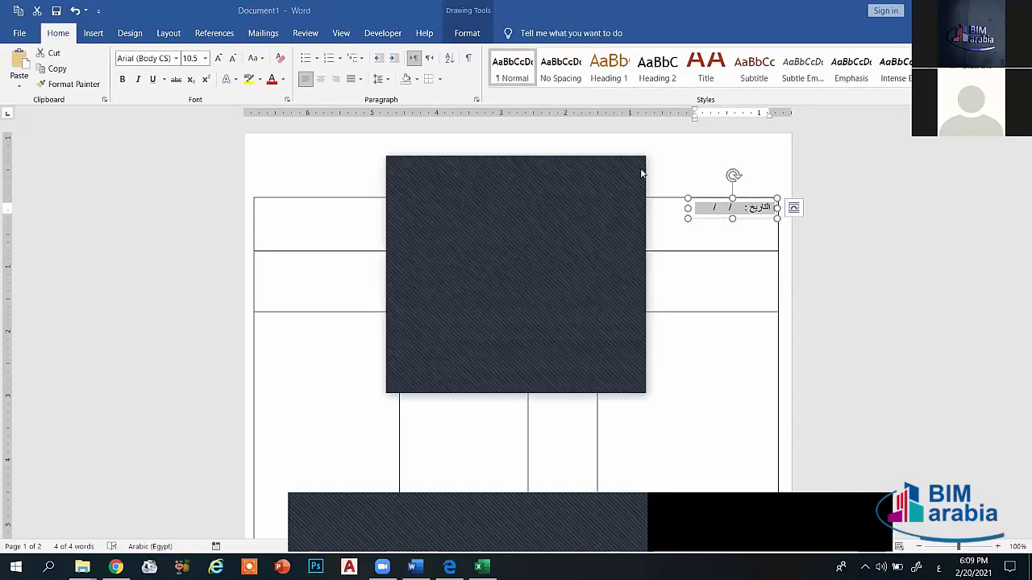
pyautogui.click(175, 58)
pyautogui.click(162, 122)
pyautogui.click(217, 60)
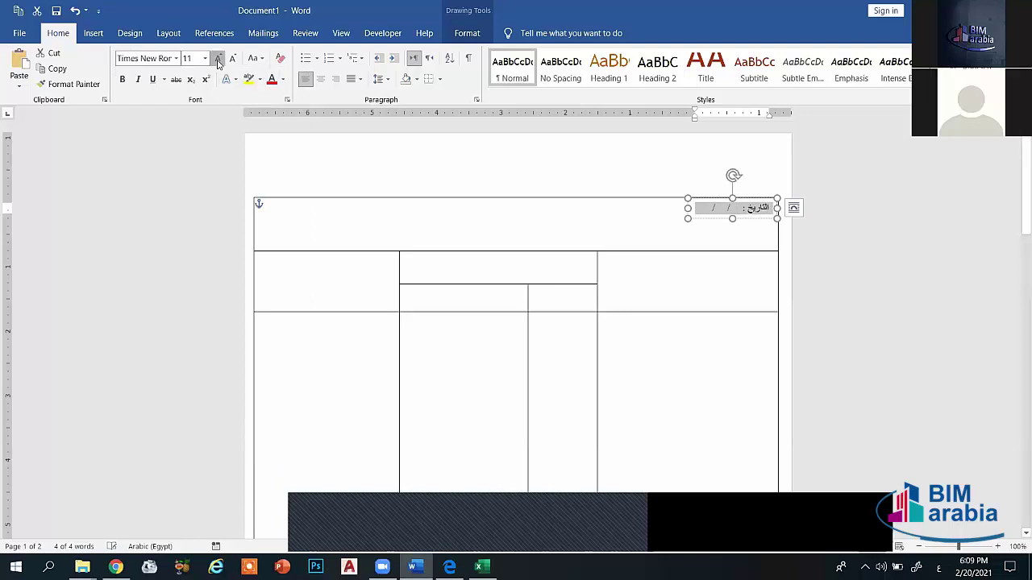
pyautogui.click(218, 63)
pyautogui.click(218, 62)
pyautogui.click(218, 63)
pyautogui.click(661, 208)
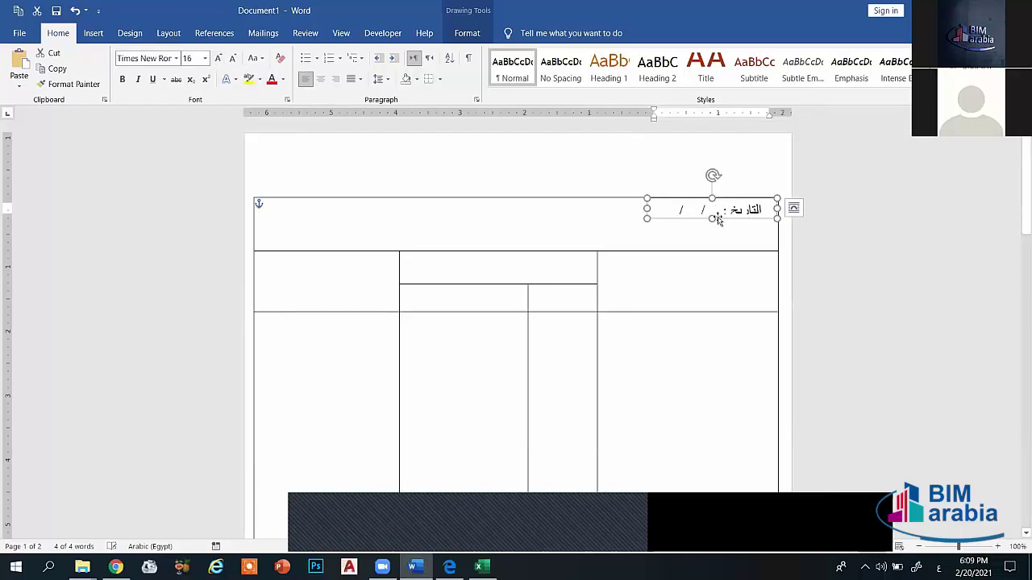
pyautogui.moveTo(713, 218); pyautogui.dragTo(655, 212)
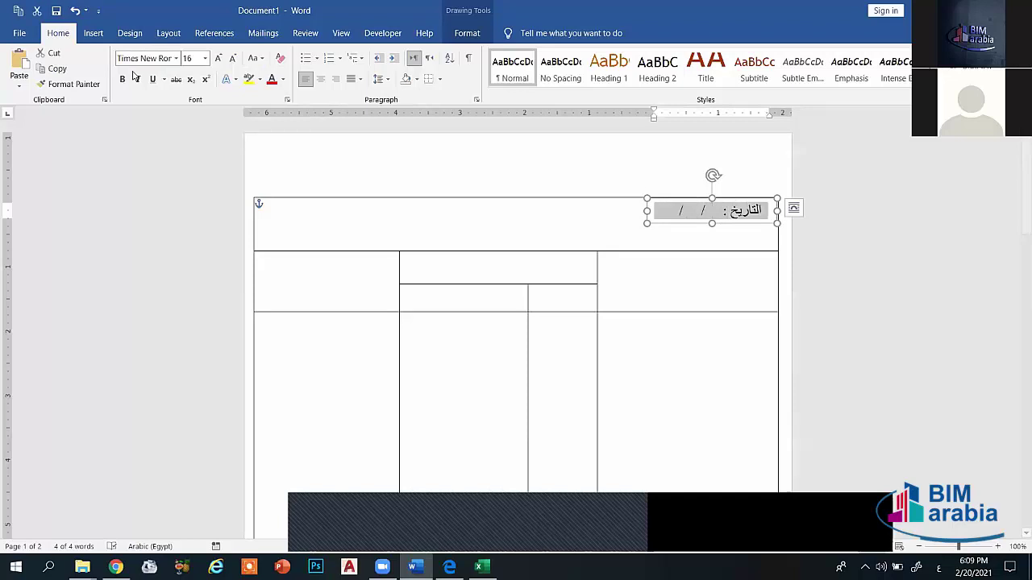
pyautogui.click(479, 229)
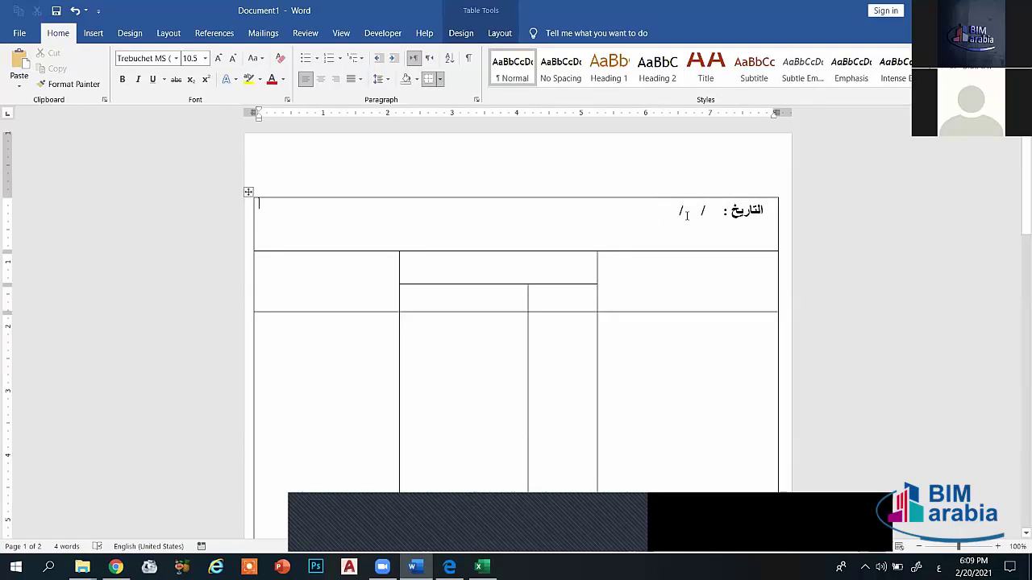
# Copy the date box to the left end of the top row and clear its text
pyautogui.click(715, 217)
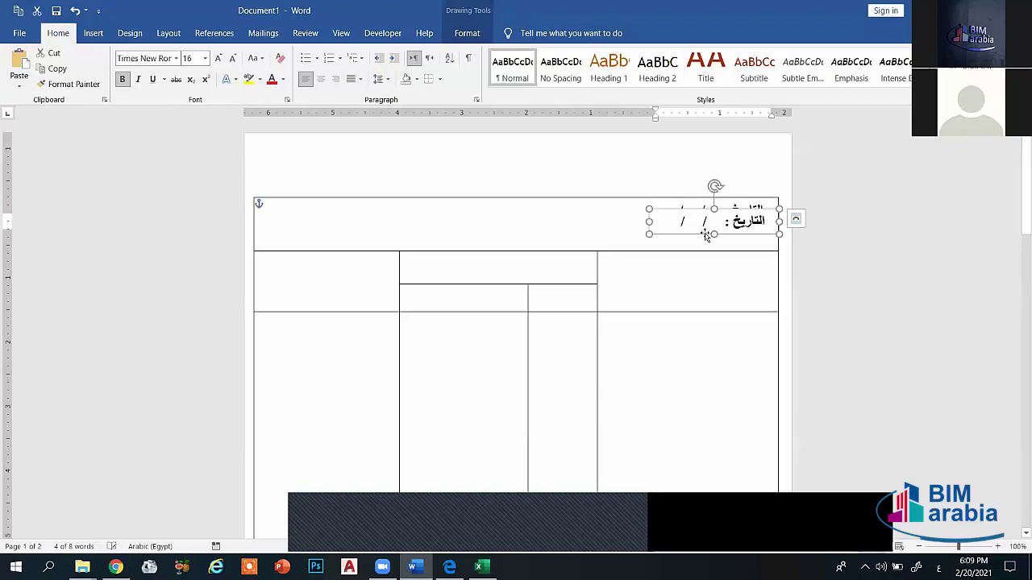
pyautogui.moveTo(708, 236); pyautogui.dragTo(329, 225)
pyautogui.moveTo(274, 203); pyautogui.dragTo(253, 203)
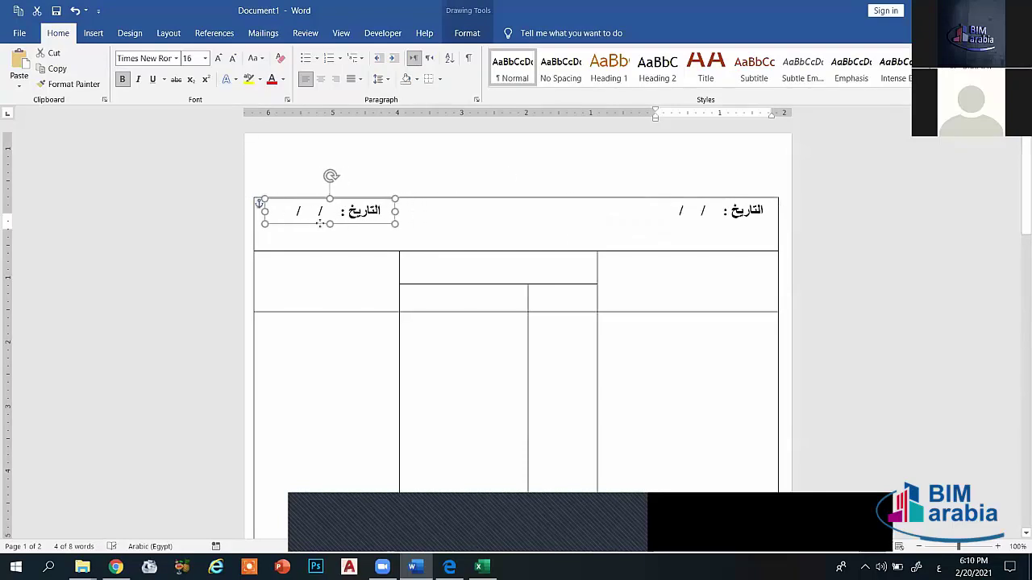
pyautogui.click(286, 212)
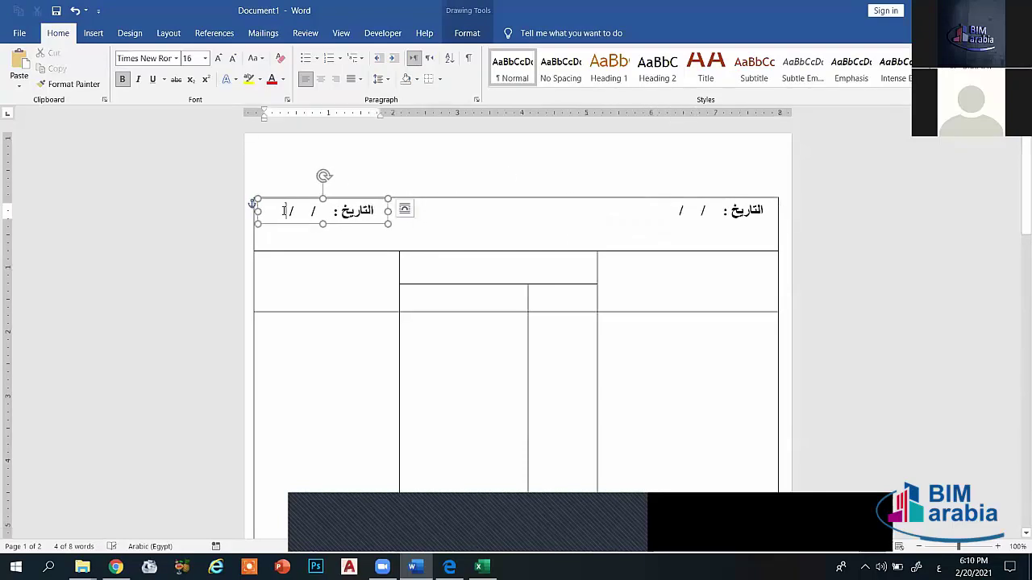
pyautogui.press('Delete')
pyautogui.press('Delete')
pyautogui.press('Delete')
pyautogui.press('BackSpace')
pyautogui.press('BackSpace')
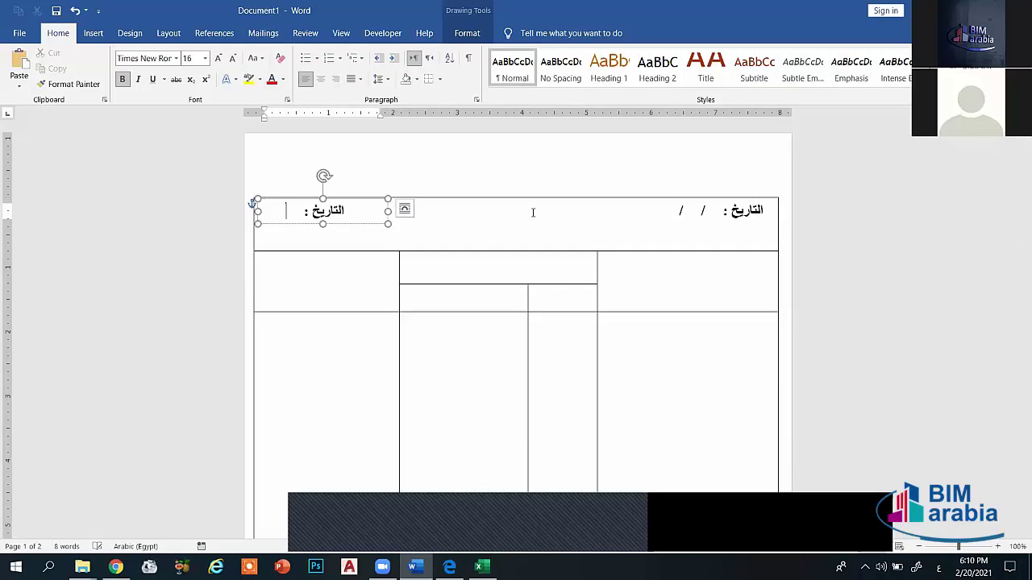
pyautogui.press('BackSpace')
pyautogui.press('BackSpace')
pyautogui.press('BackSpace')
pyautogui.press('BackSpace')
pyautogui.press('BackSpace')
pyautogui.press('BackSpace')
pyautogui.press('BackSpace')
pyautogui.press('BackSpace')
pyautogui.press('BackSpace')
pyautogui.press('BackSpace')
# Type the right-to-left label 'أسم المورد :' and place a copy of the box below the date
pyautogui.write('أس')
pyautogui.write('م')
pyautogui.write(' المو')
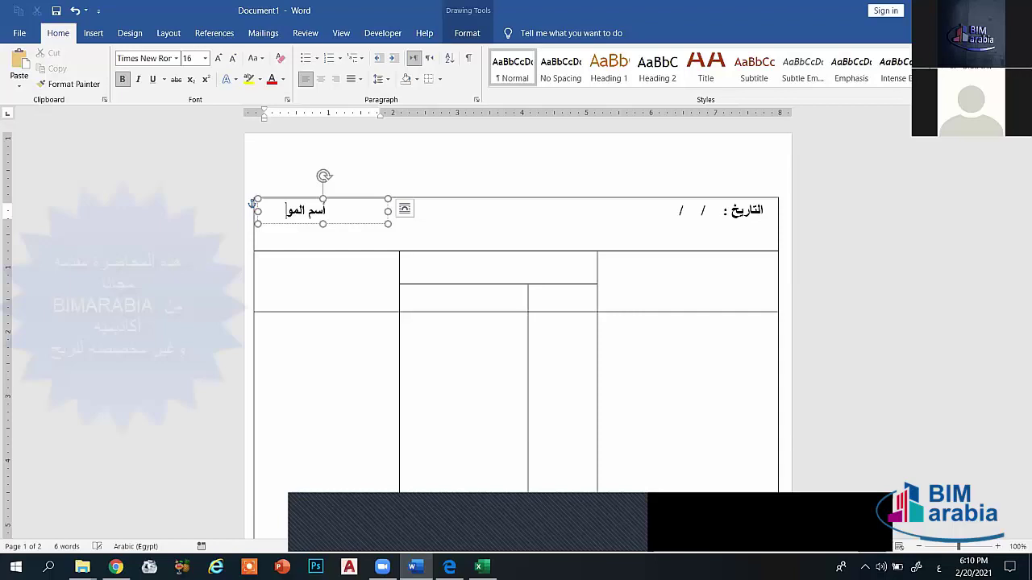
pyautogui.write('رد :')
pyautogui.press('BackSpace')
pyautogui.press('BackSpace')
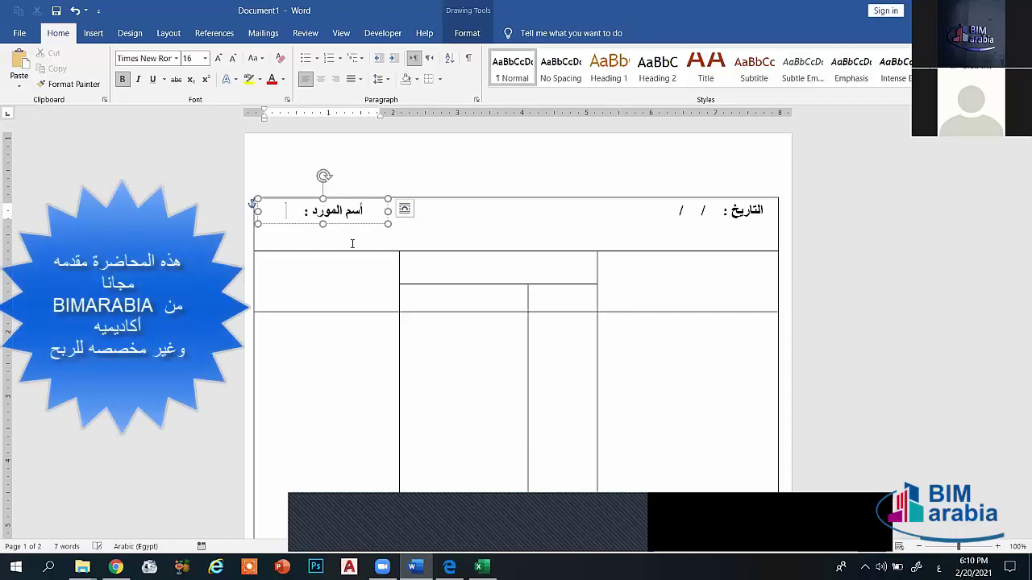
pyautogui.hotkey('ctrl', 'l')
pyautogui.hotkey('ctrl', 'r')
pyautogui.write(':')
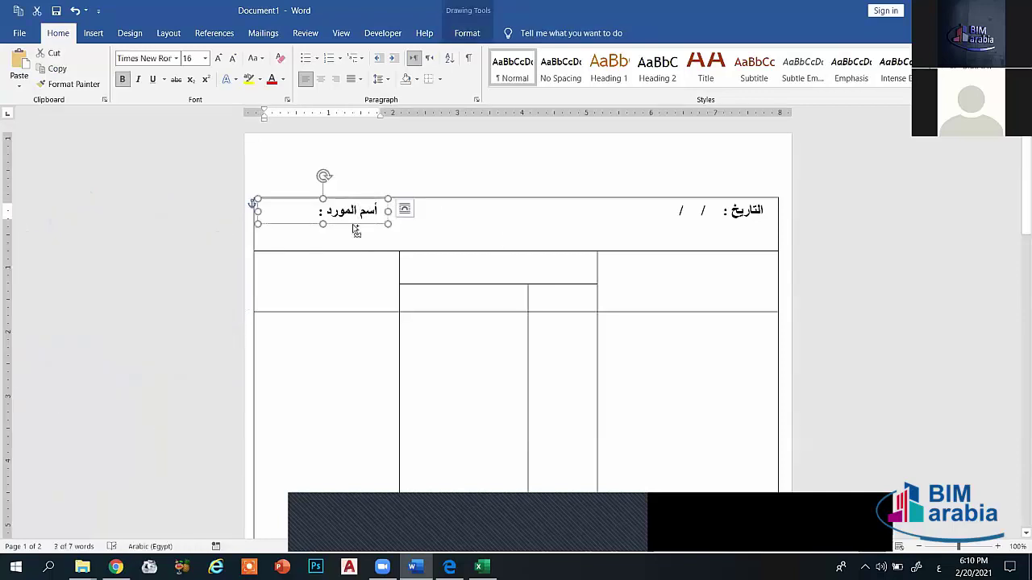
pyautogui.moveTo(362, 227)
pyautogui.mouseDown()
pyautogui.moveTo(372, 238)
pyautogui.moveTo(743, 246)
pyautogui.mouseUp()
# Change the copied label to 'أسم المستلم :', widen its box, and right-align it
pyautogui.click(703, 236)
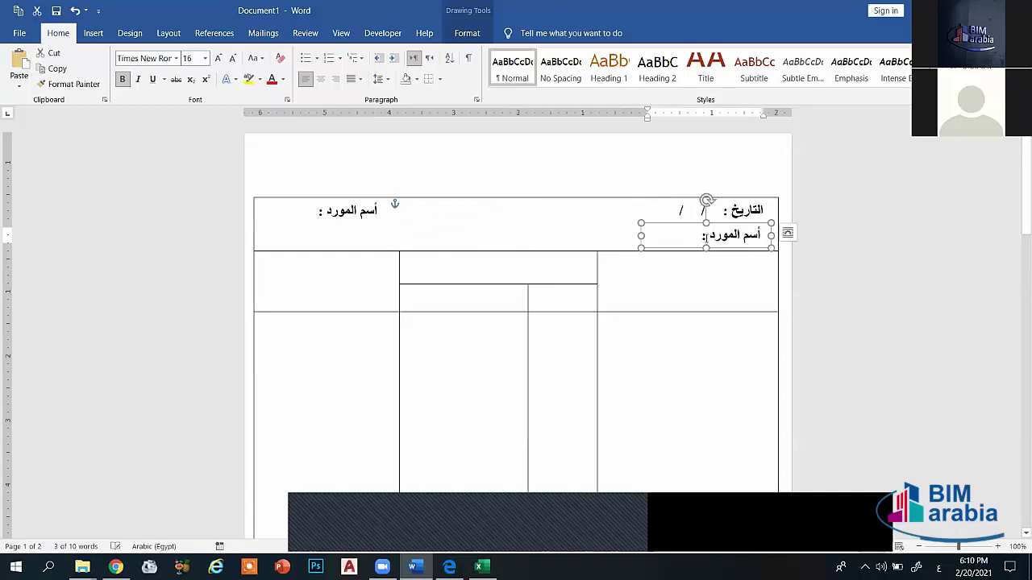
pyautogui.doubleClick(730, 237)
pyautogui.write('المستلم')
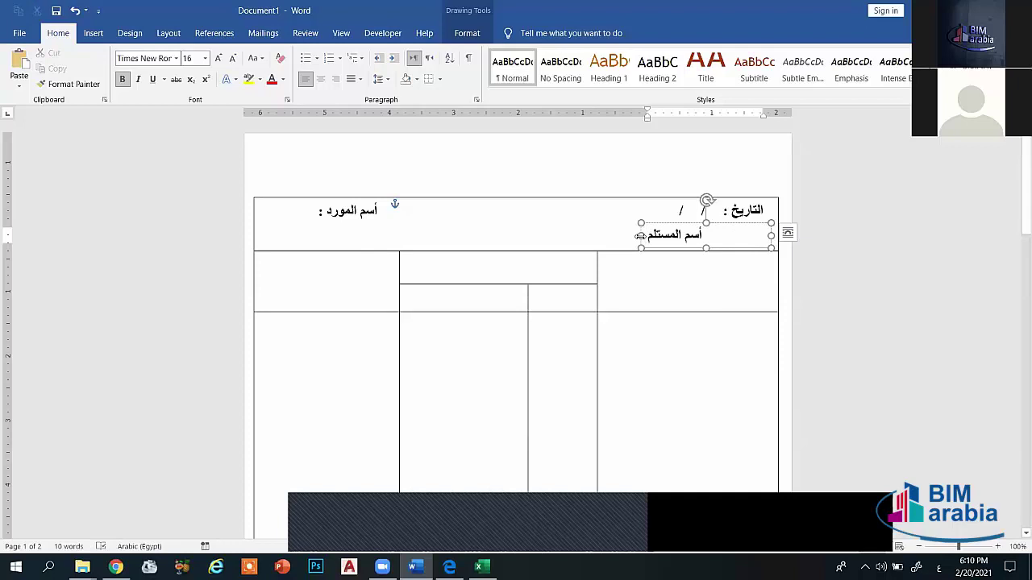
pyautogui.moveTo(643, 246); pyautogui.dragTo(261, 237)
pyautogui.click(304, 235)
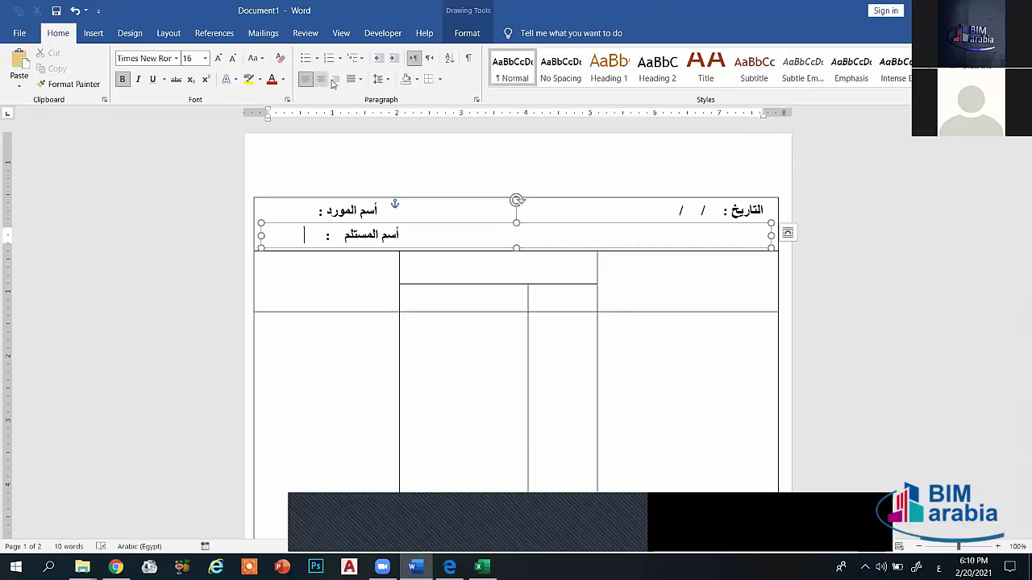
pyautogui.click(335, 79)
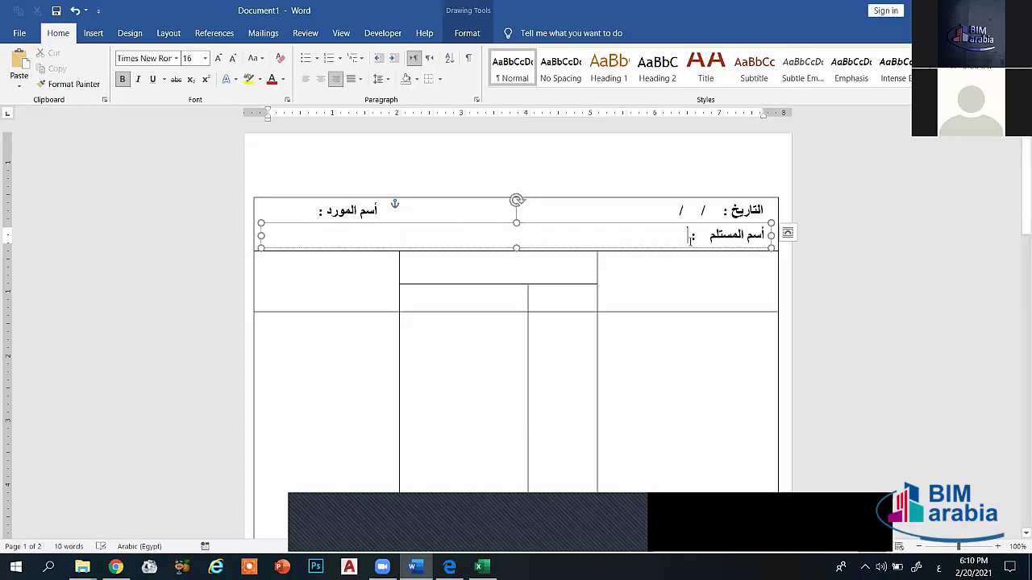
# Try underscore and dotted fill lines after the label, undo them, and reposition the box
pyautogui.write('-.')
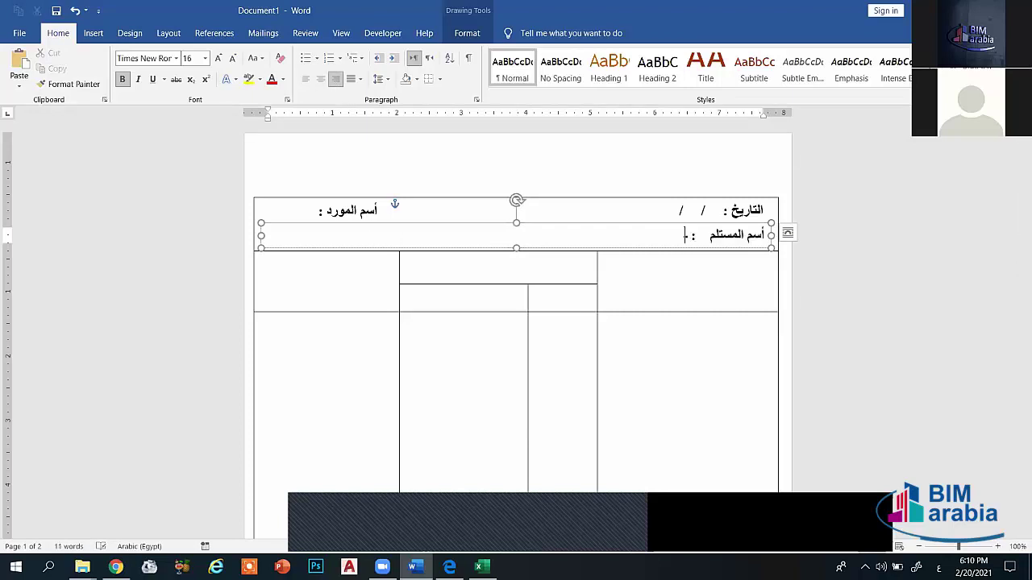
pyautogui.write('________')
pyautogui.press('BackSpace')
pyautogui.press('BackSpace')
pyautogui.press('BackSpace')
pyautogui.write('......................')
pyautogui.write('...............................')
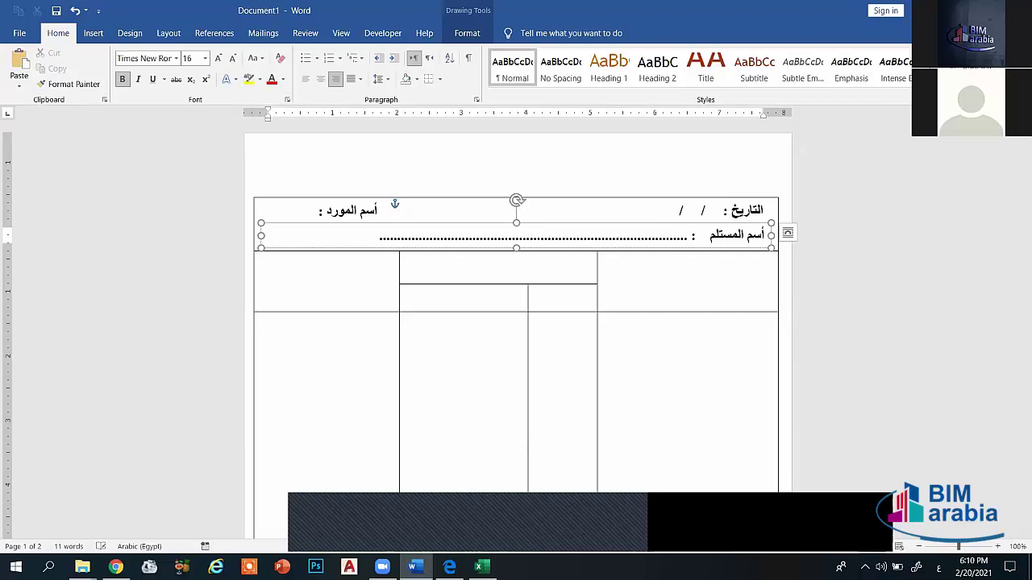
pyautogui.write('.....')
pyautogui.hotkey('ctrl', 'z')
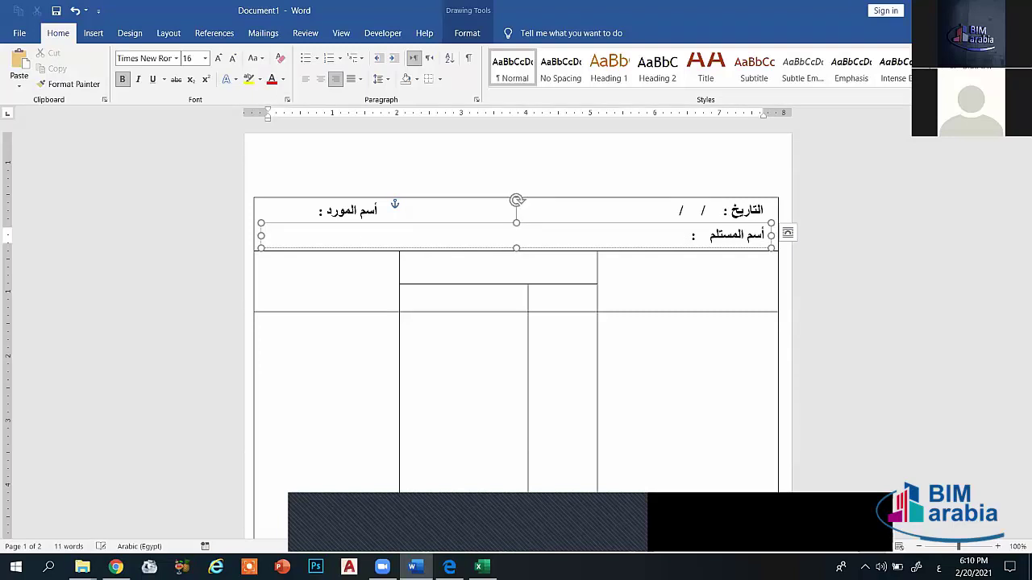
pyautogui.moveTo(444, 221); pyautogui.dragTo(435, 253)
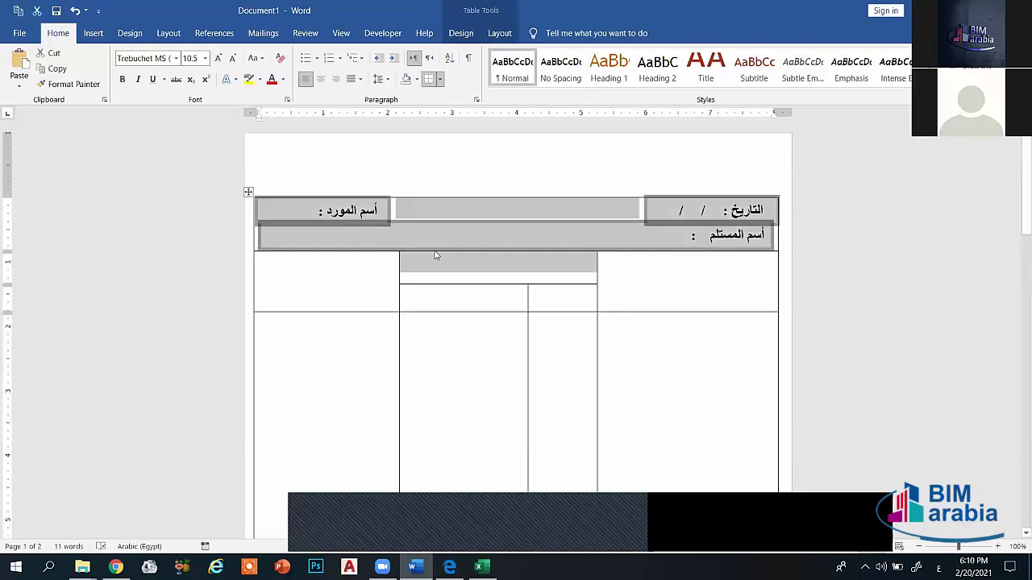
pyautogui.click(484, 245)
pyautogui.tripleClick(488, 242)
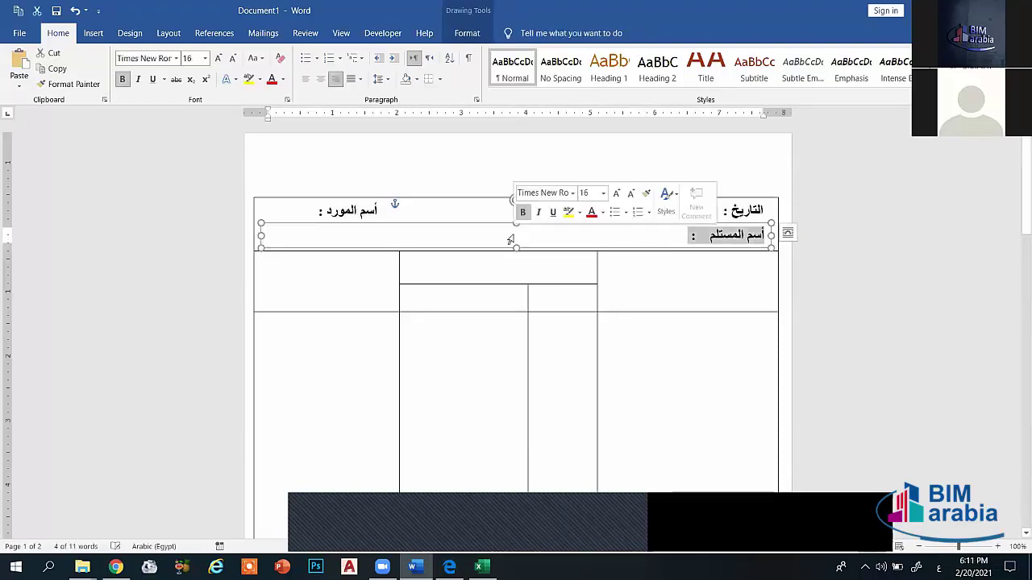
pyautogui.moveTo(261, 245); pyautogui.dragTo(312, 255)
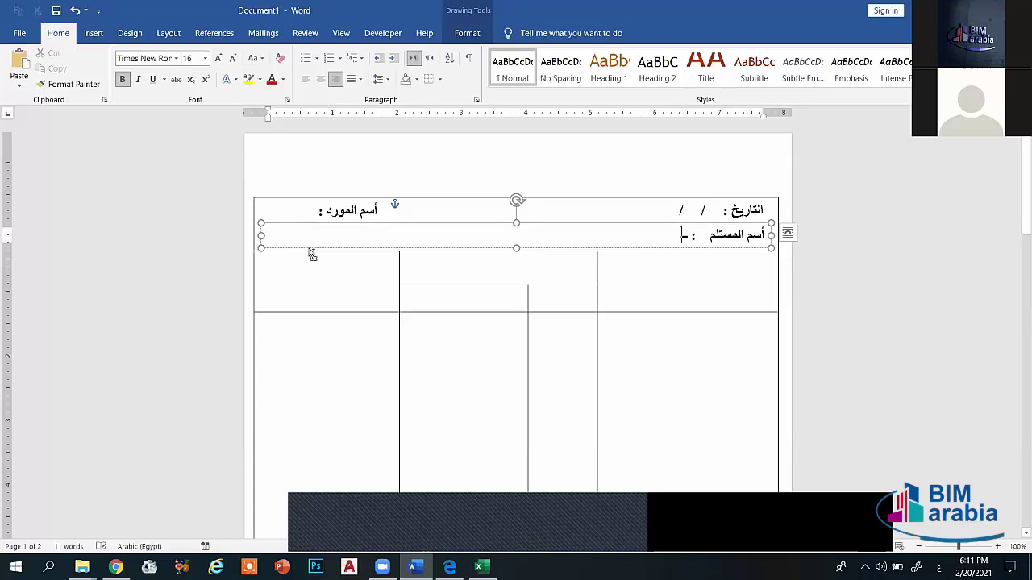
# Add a long dotted fill-in line after the colon and narrow the box from the left
pyautogui.write('ــ')
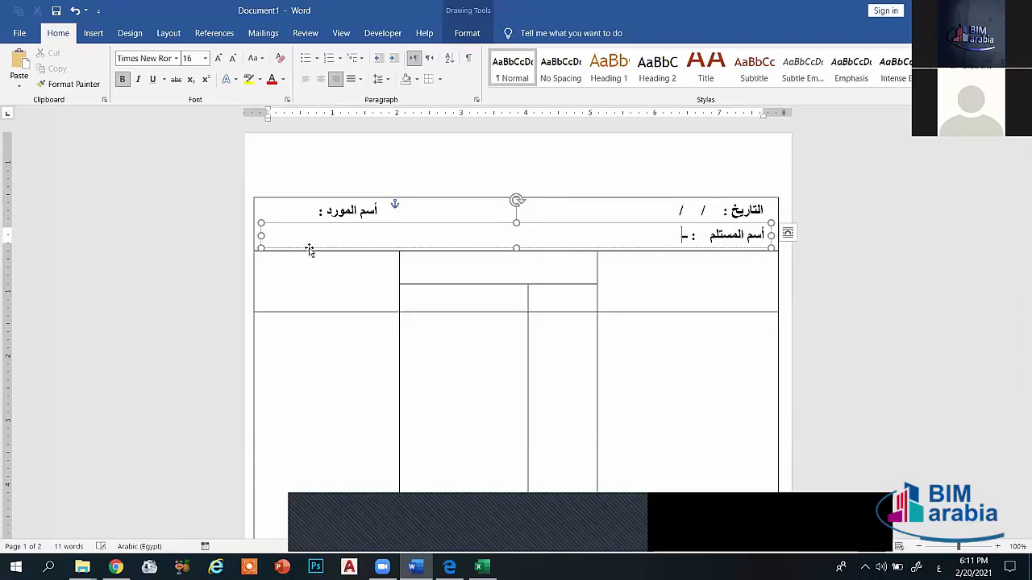
pyautogui.write('..')
pyautogui.write('.........')
pyautogui.write('.....................................................................')
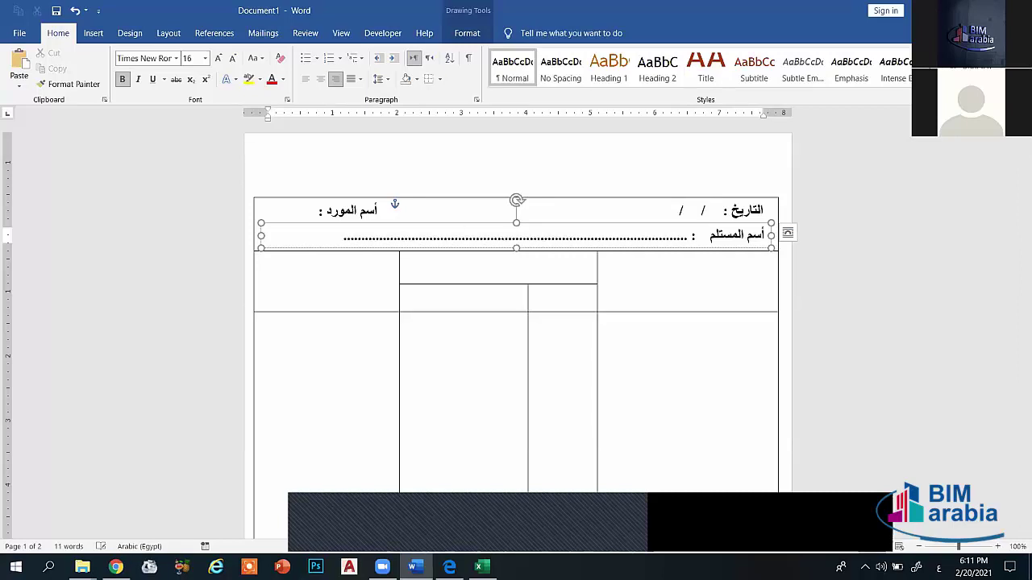
pyautogui.hotkey('ctrl', 'z')
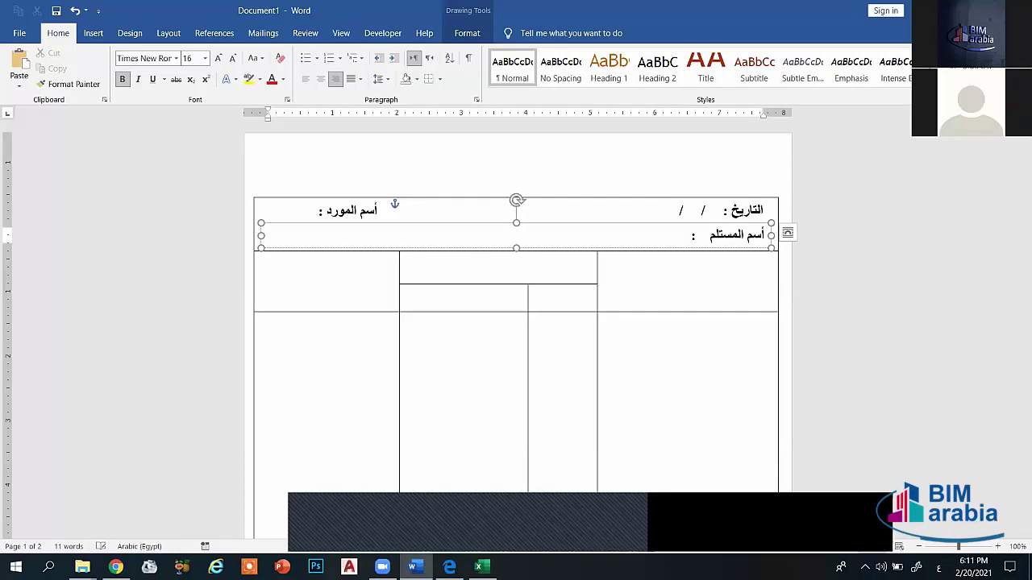
pyautogui.write('ـ')
pyautogui.write('........')
pyautogui.write('...................')
pyautogui.write('..................')
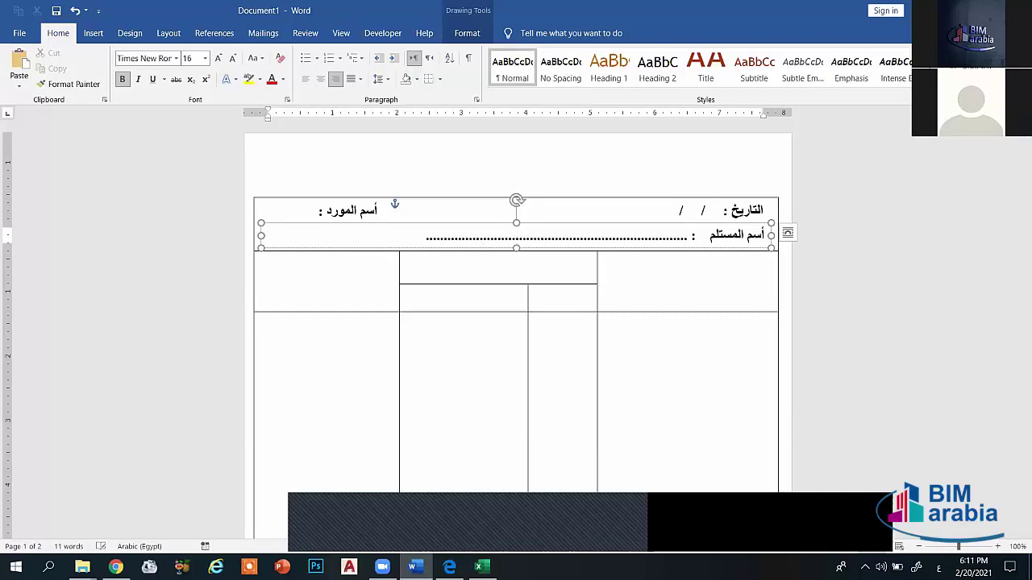
pyautogui.write('...')
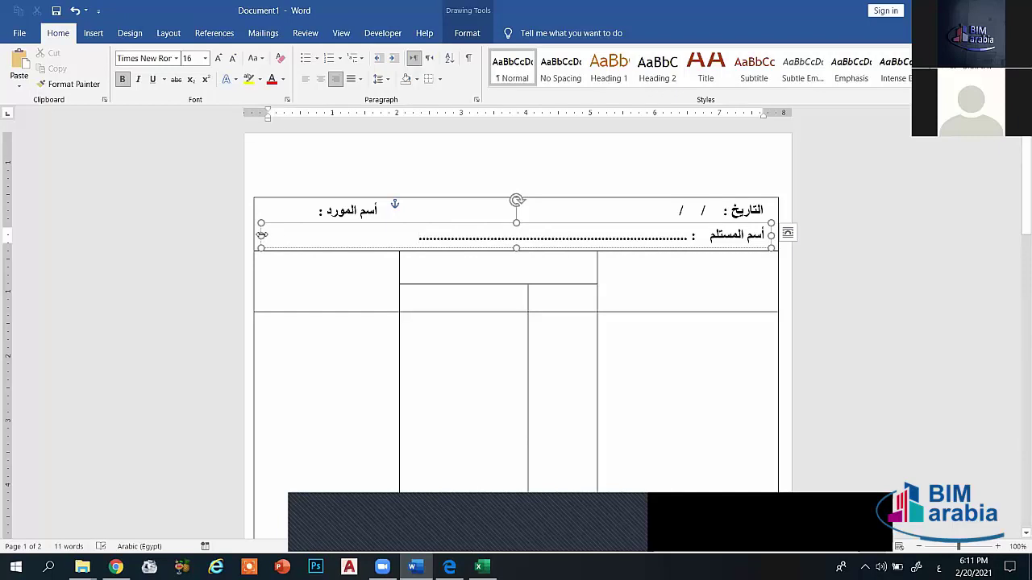
pyautogui.moveTo(261, 234); pyautogui.dragTo(335, 247)
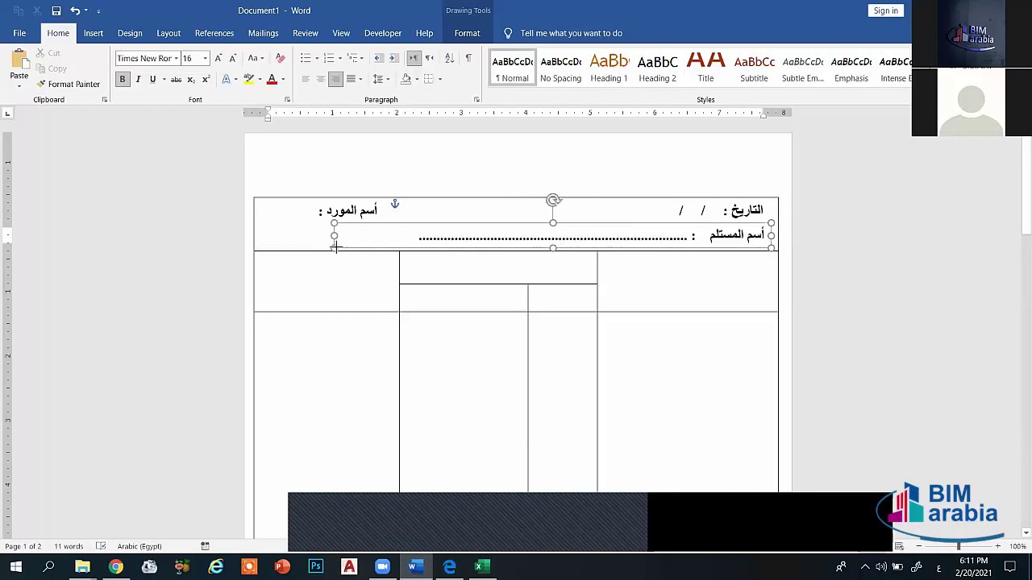
pyautogui.click(338, 295)
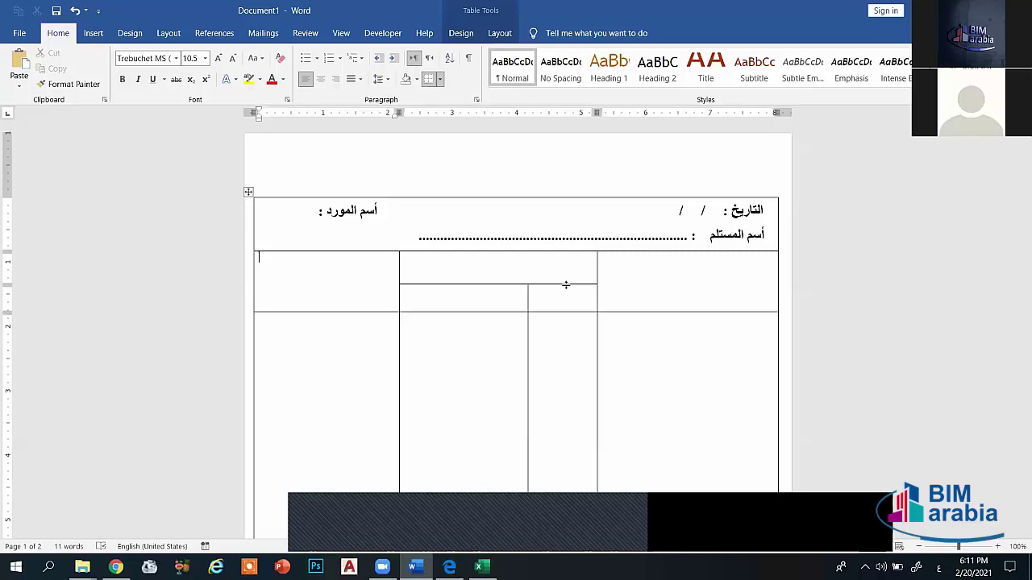
# Type the heading 'اسم الصنف' in the right-hand table cell below the header row
pyautogui.click(697, 284)
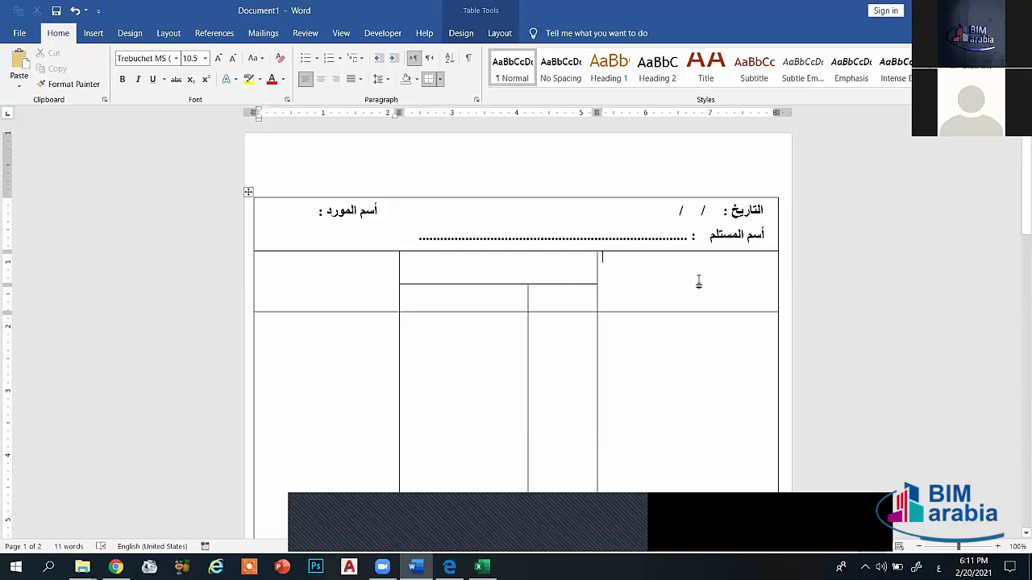
pyautogui.click(461, 34)
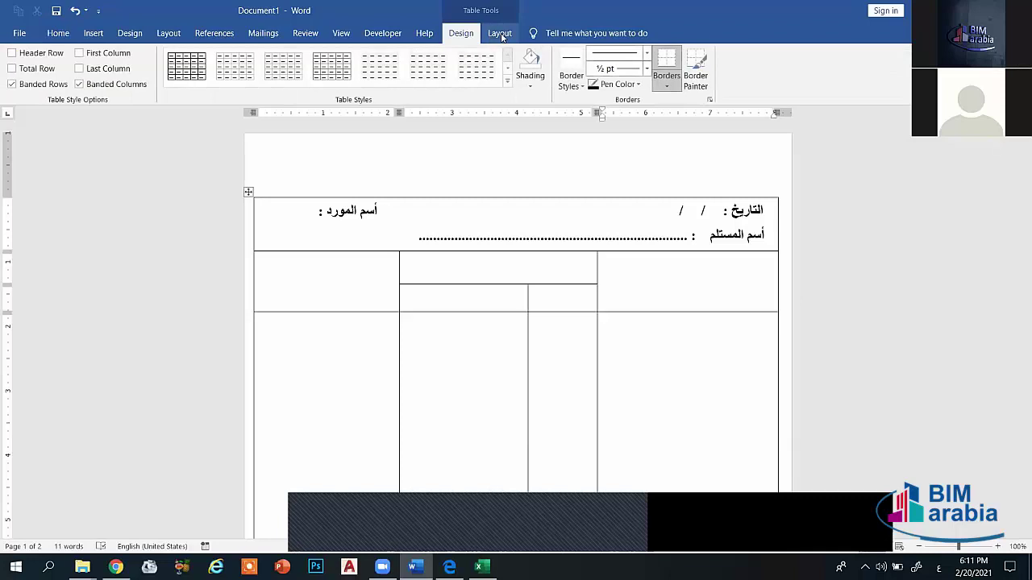
pyautogui.click(501, 35)
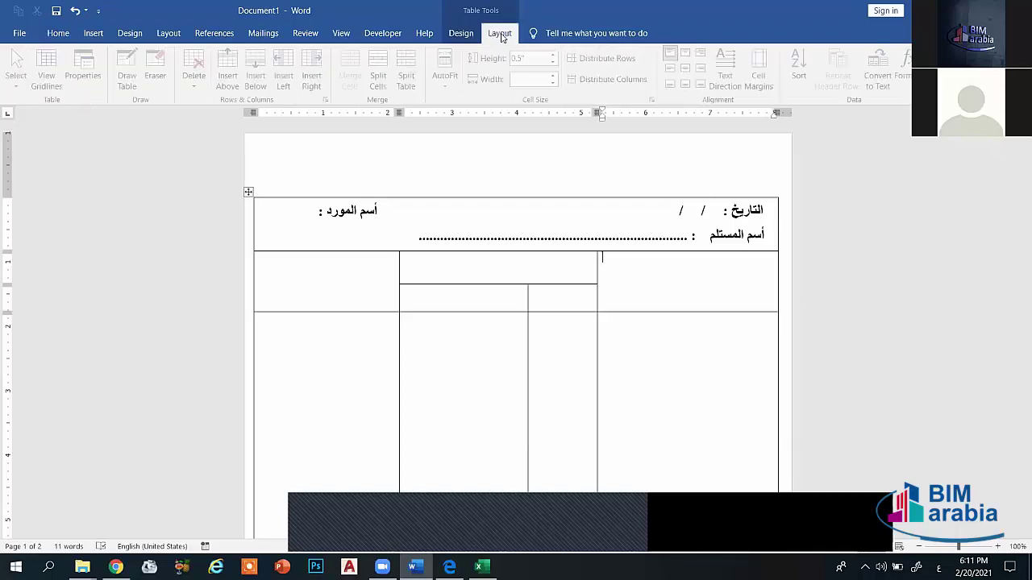
pyautogui.click(97, 33)
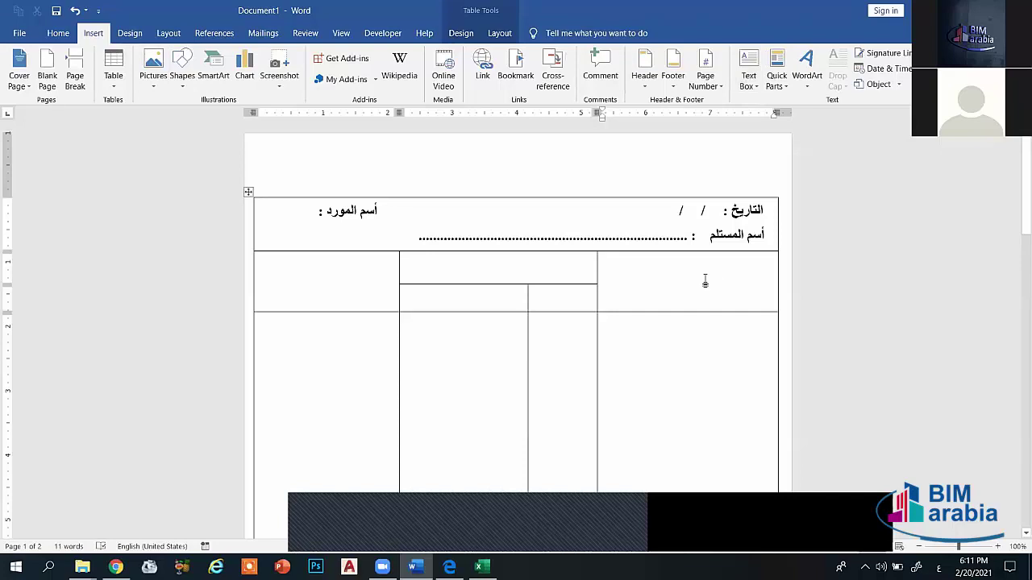
pyautogui.hotkey('alt', 'shift')
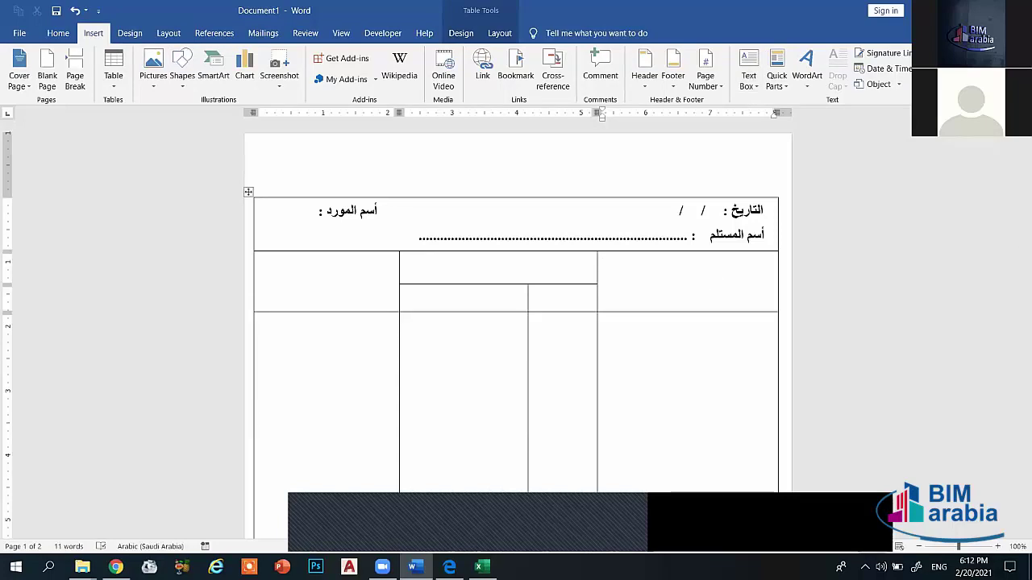
pyautogui.write('H')
pyautogui.hotkey('alt', 'shift')
pyautogui.write('اسم')
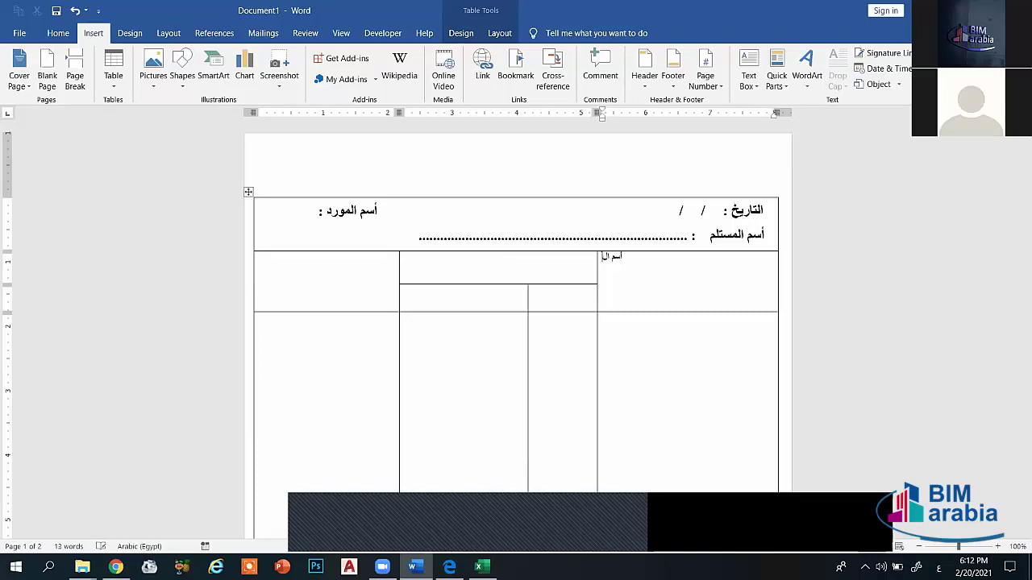
pyautogui.write(' الصنف')
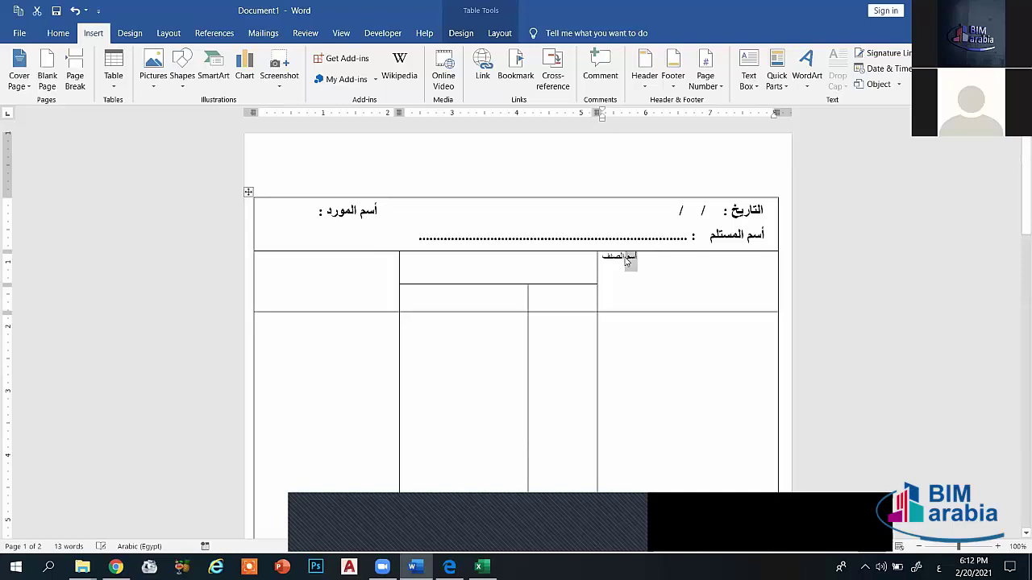
# Centre the 'اسم الصنف' heading and set it to Times New Roman 24
pyautogui.tripleClick(627, 260)
pyautogui.click(500, 33)
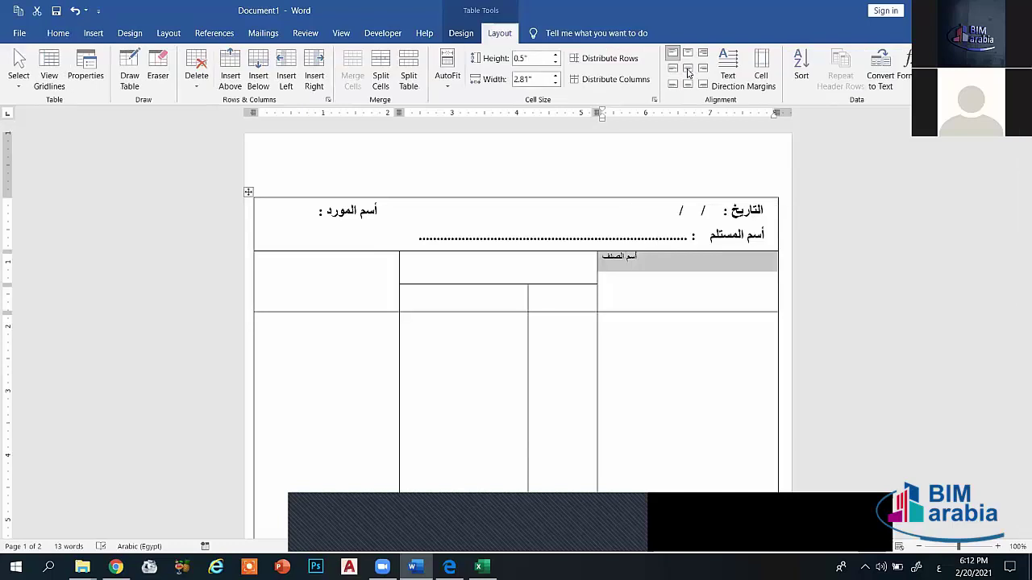
pyautogui.hotkey('ctrl', 'e')
pyautogui.click(58, 33)
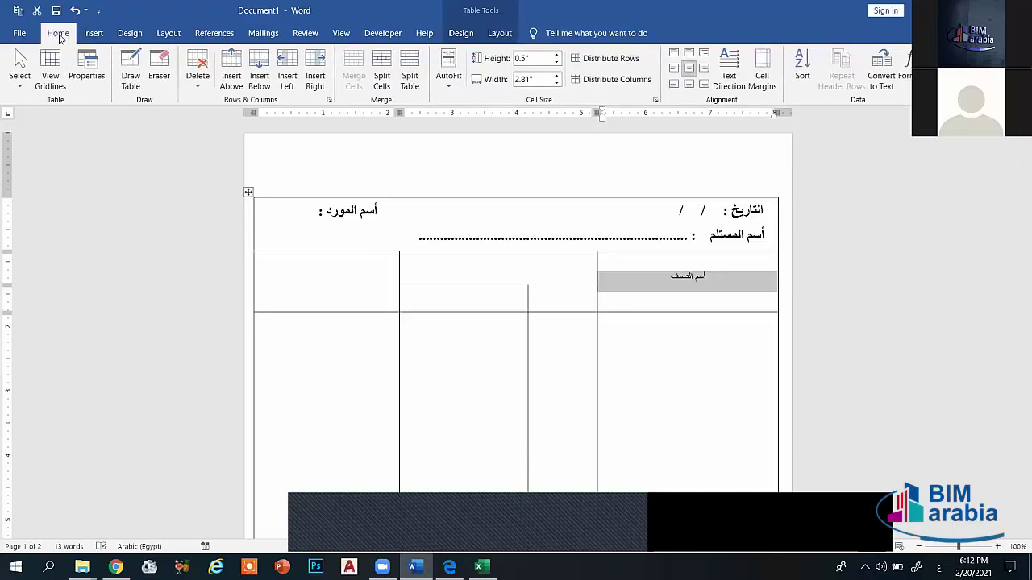
pyautogui.click(175, 58)
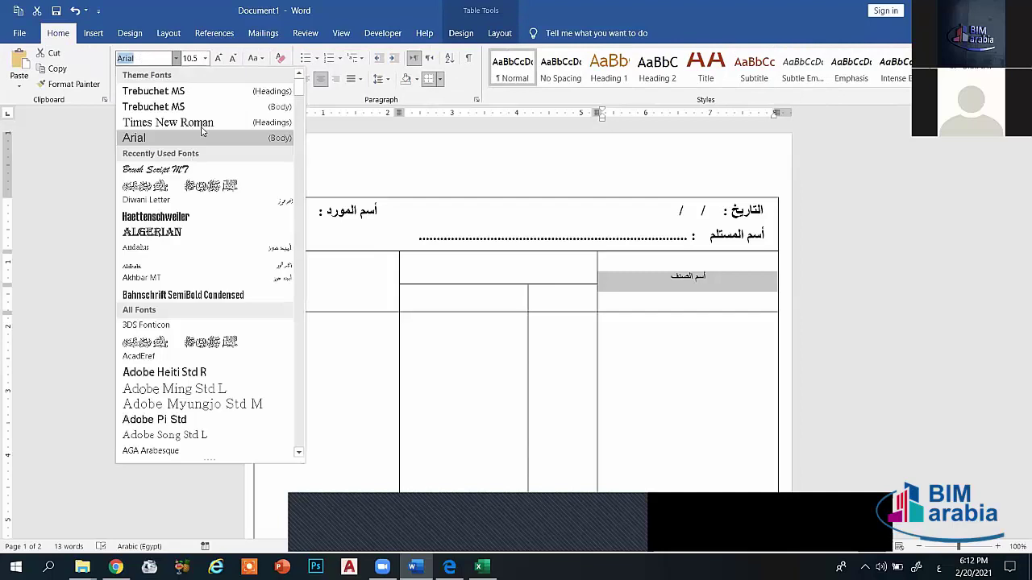
pyautogui.click(198, 120)
pyautogui.click(219, 59)
pyautogui.click(218, 59)
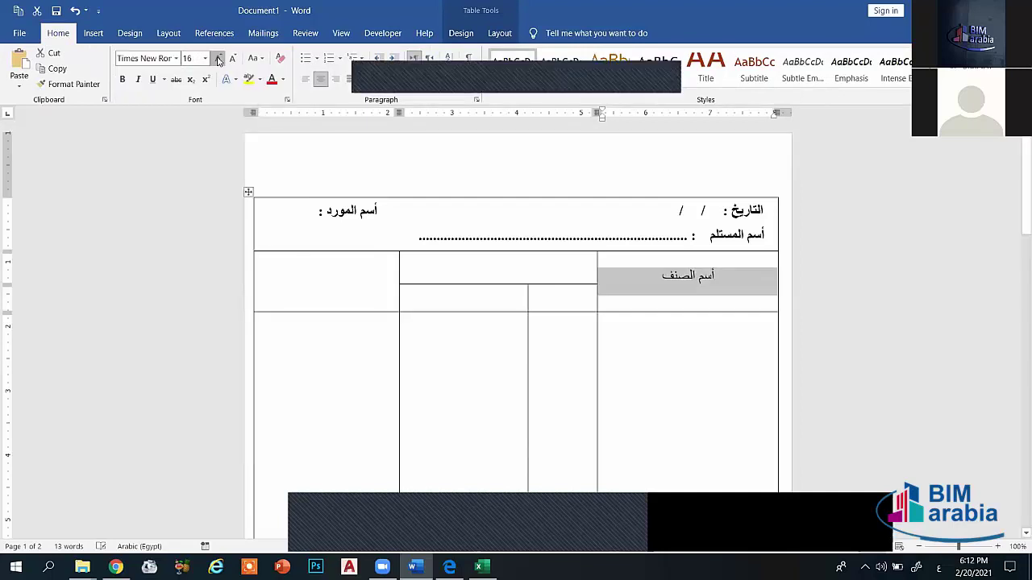
pyautogui.click(218, 59)
pyautogui.click(218, 59)
pyautogui.click(218, 59)
pyautogui.click(218, 59)
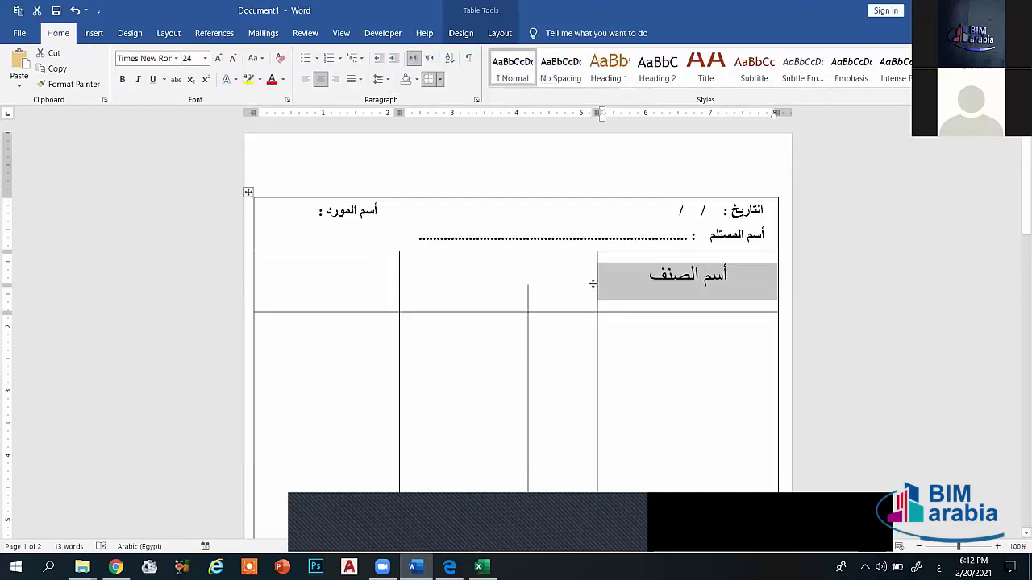
pyautogui.click(591, 298)
pyautogui.click(568, 266)
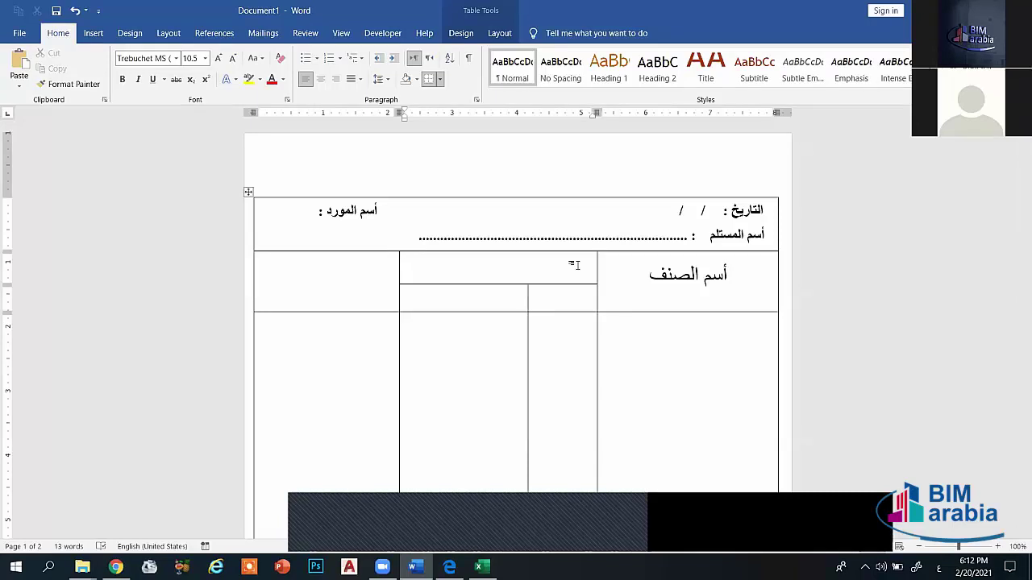
# Type العدد in the merged heading cell, centre it, enlarge it and set Times New Roman
pyautogui.write('العدد')
pyautogui.tripleClick(422, 256)
pyautogui.click(499, 33)
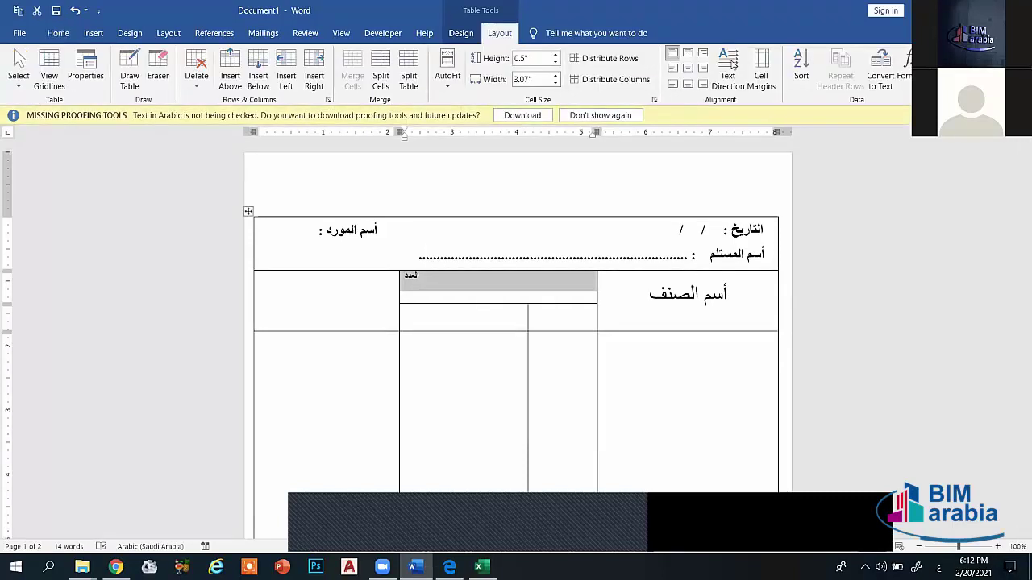
pyautogui.click(688, 68)
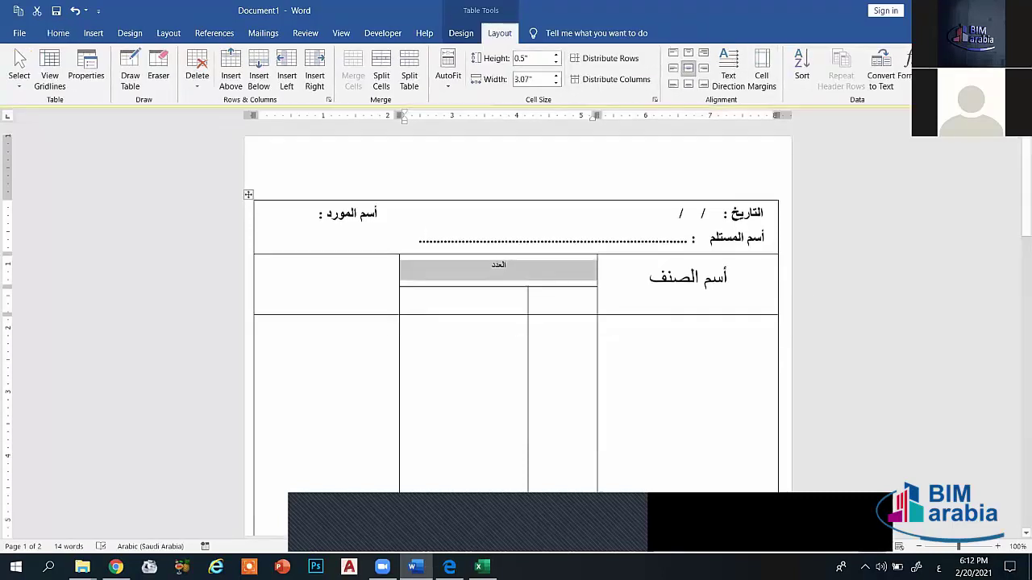
pyautogui.click(91, 33)
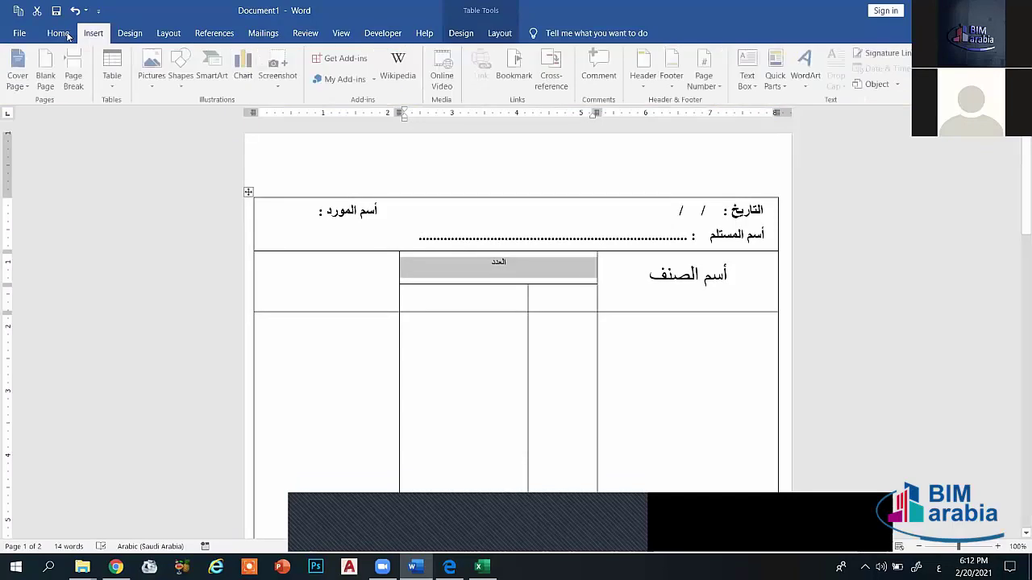
pyautogui.click(58, 33)
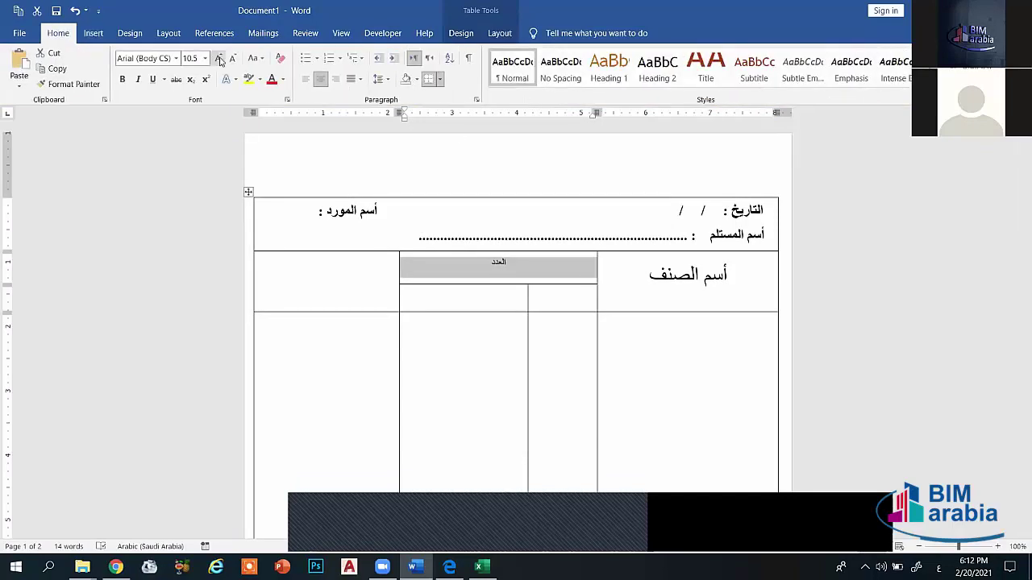
pyautogui.click(220, 59)
pyautogui.click(220, 59)
pyautogui.click(220, 59)
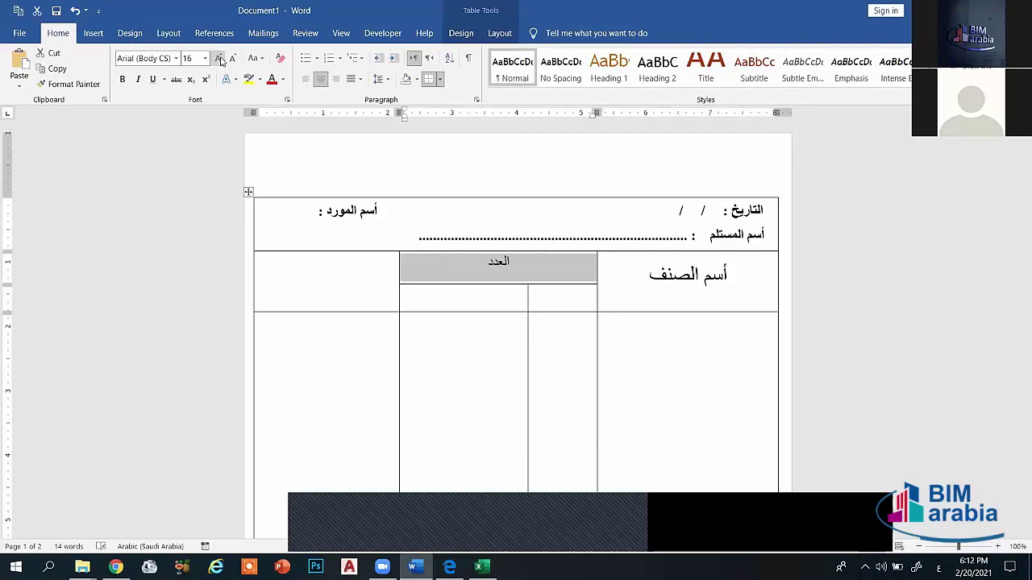
pyautogui.click(220, 59)
pyautogui.click(175, 58)
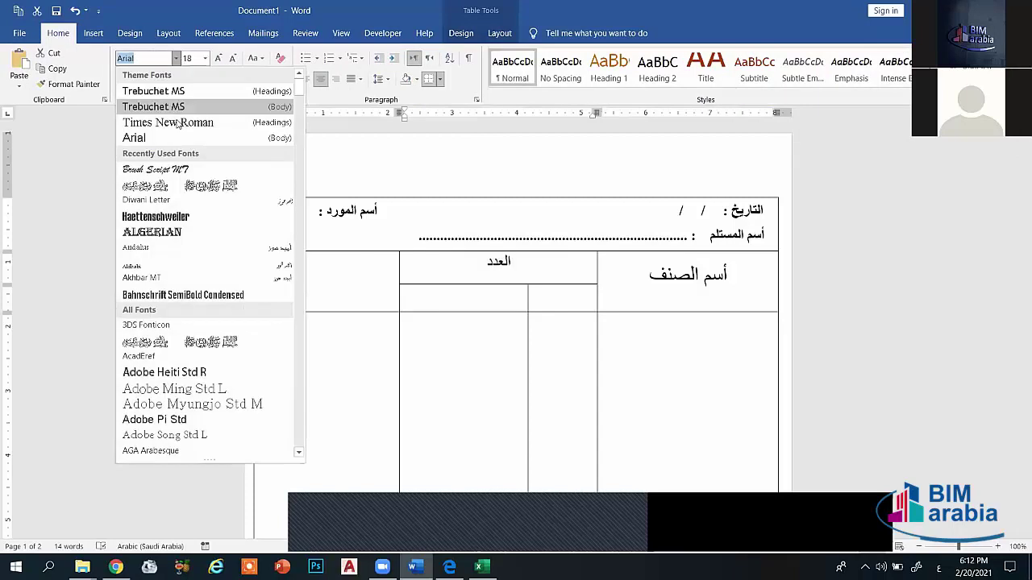
pyautogui.click(153, 117)
# Type رقماً and كتابة into the two sub-cells under العدد
pyautogui.click(574, 299)
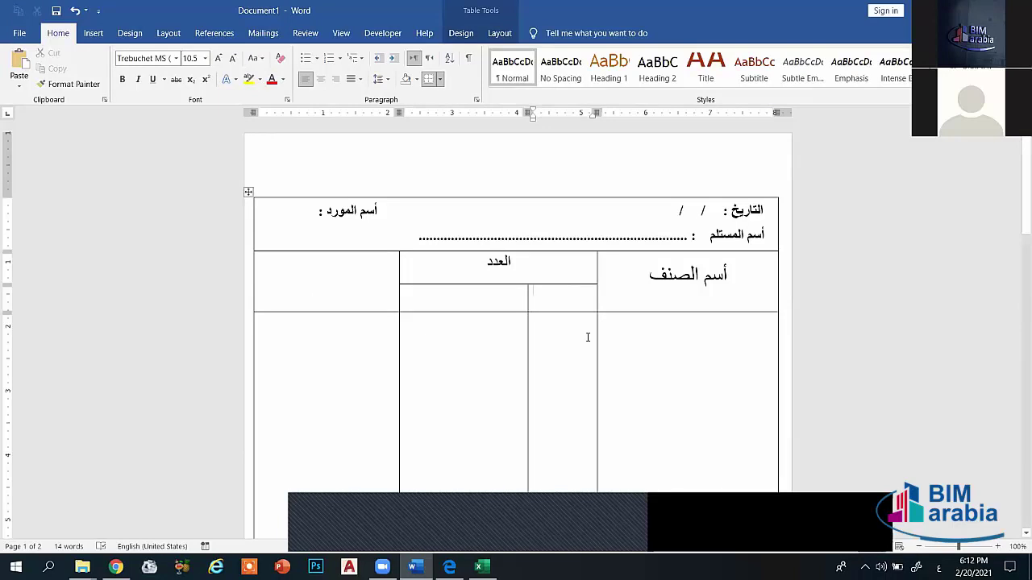
pyautogui.write('زرقماً')
pyautogui.click(500, 299)
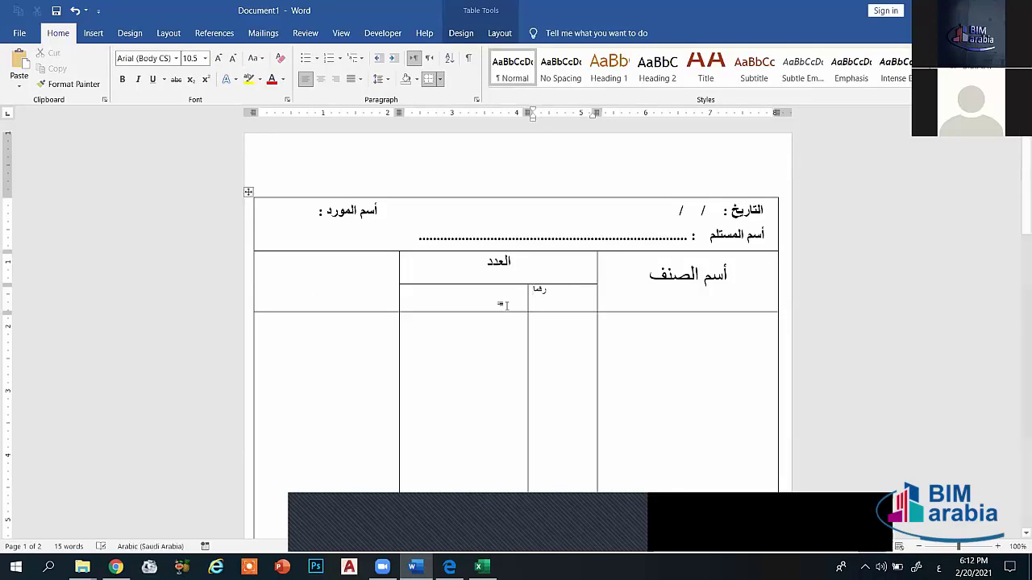
pyautogui.write('كم')
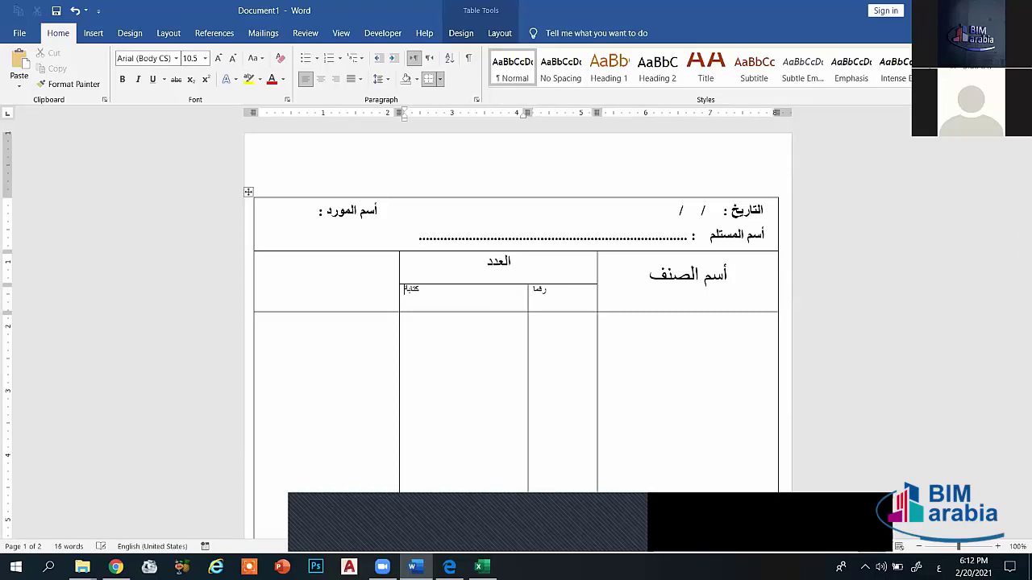
# Centre the رقما and كتابة labels, enlarge them to about 16–18 pt, and change the font
pyautogui.click(533, 295)
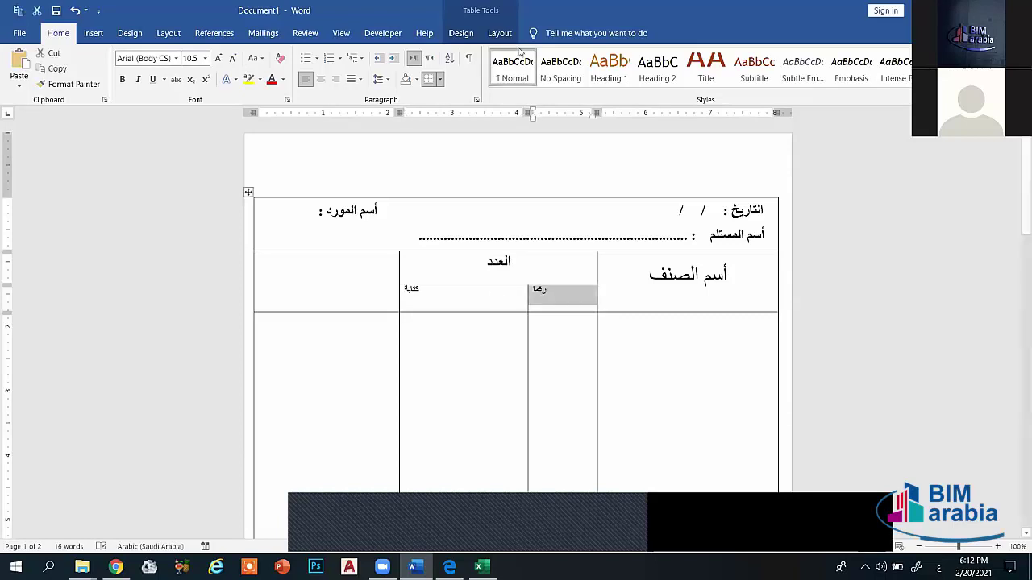
pyautogui.click(500, 33)
pyautogui.click(688, 68)
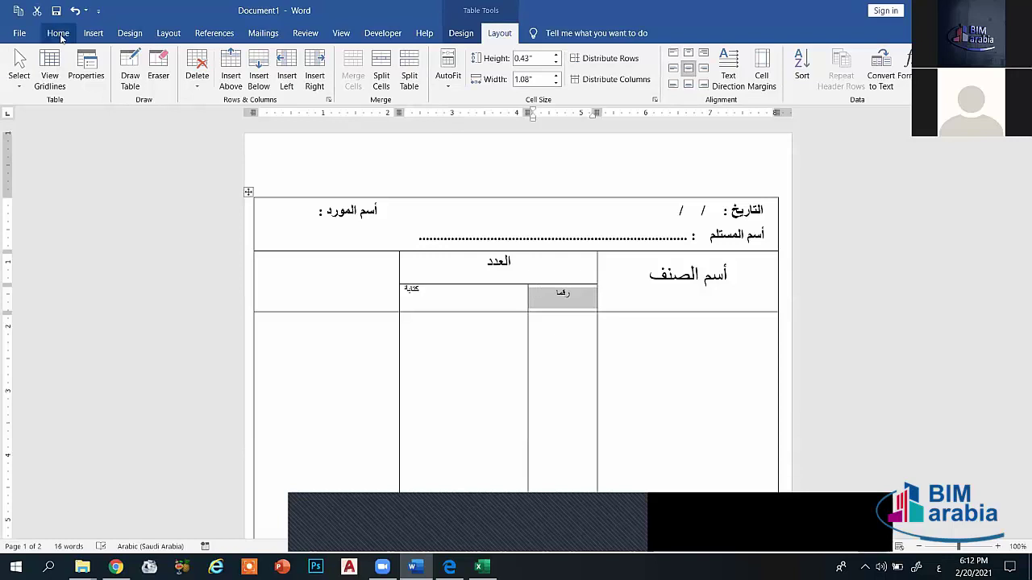
pyautogui.click(58, 33)
pyautogui.click(218, 58)
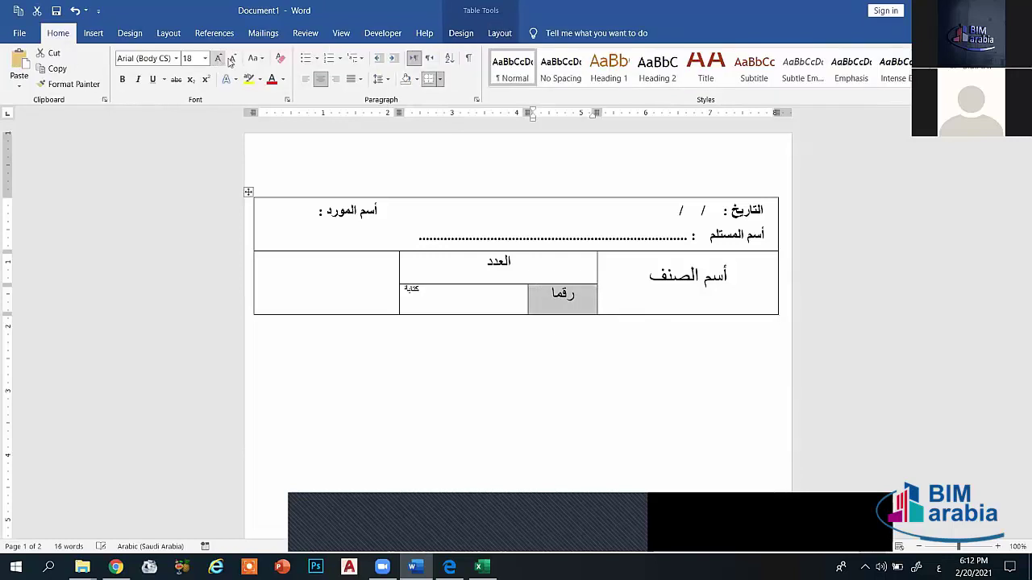
pyautogui.moveTo(410, 290); pyautogui.dragTo(421, 291)
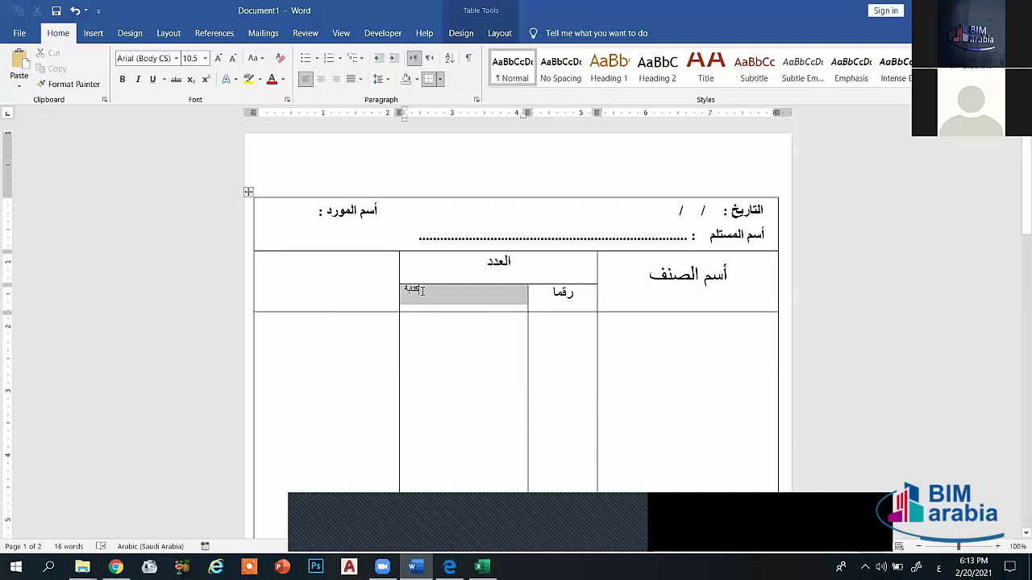
pyautogui.click(320, 79)
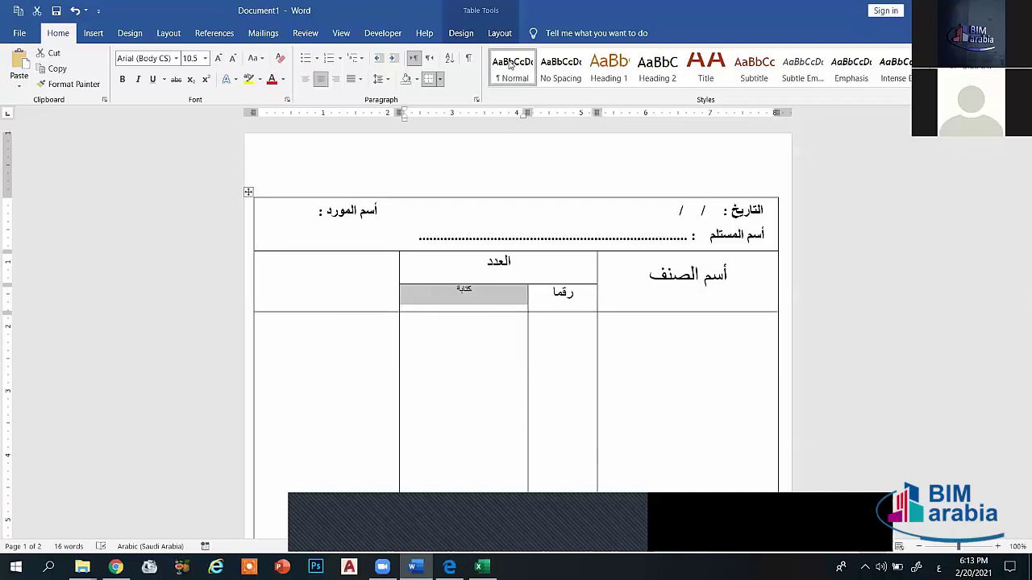
pyautogui.click(500, 33)
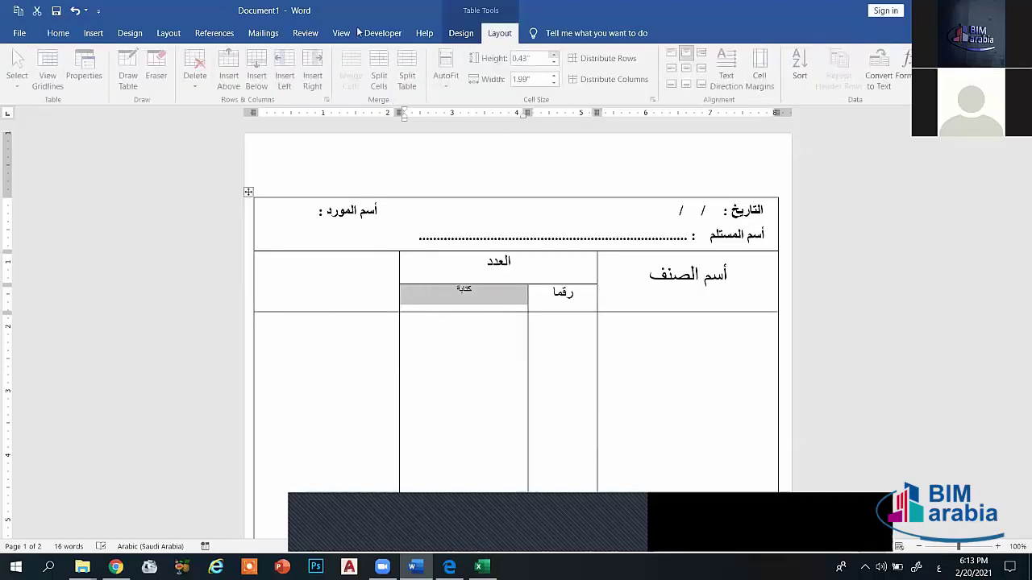
pyautogui.click(58, 33)
pyautogui.click(216, 58)
pyautogui.click(216, 59)
pyautogui.click(216, 59)
pyautogui.click(216, 59)
pyautogui.click(216, 58)
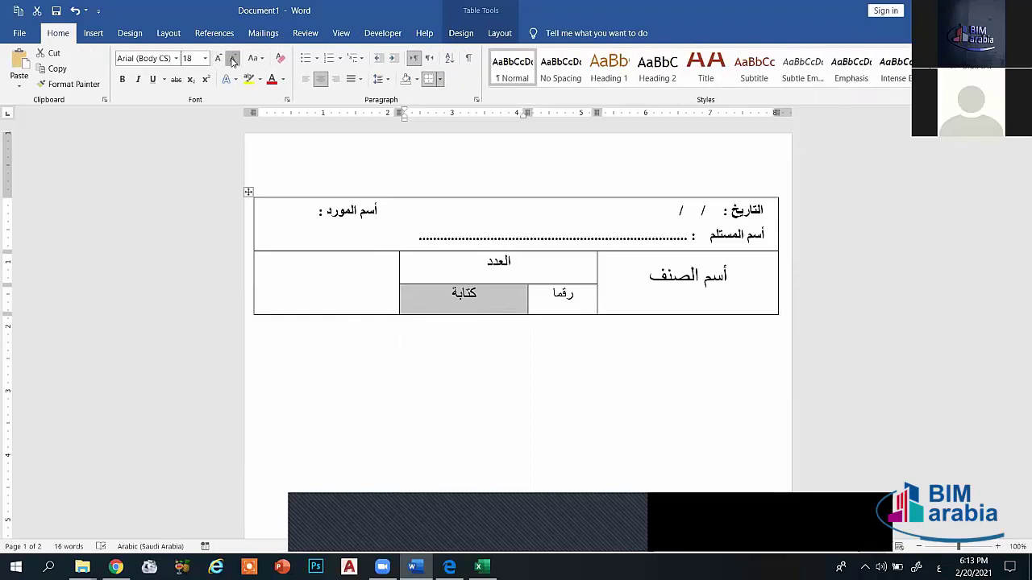
pyautogui.press('Tab')
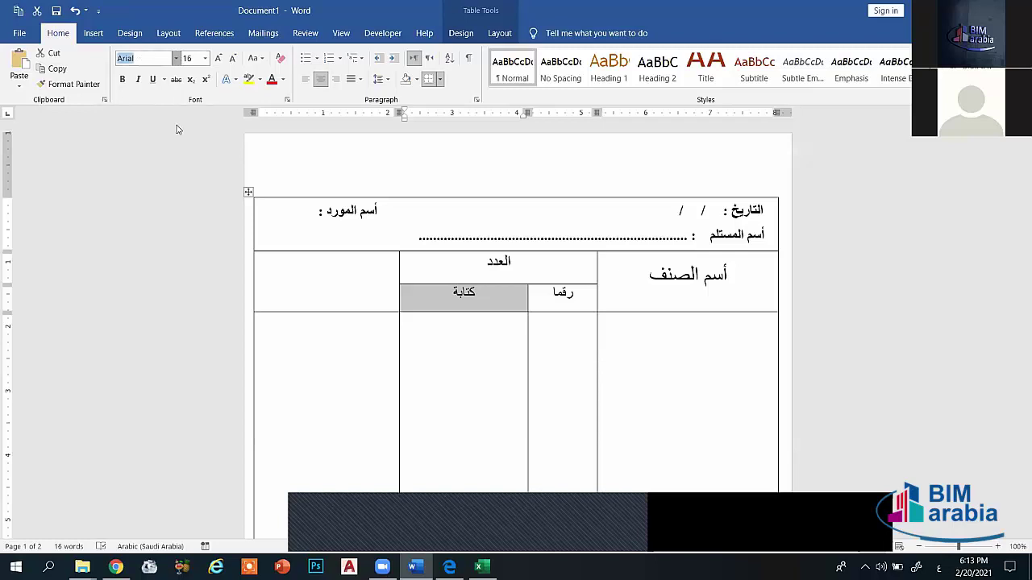
pyautogui.click(176, 59)
pyautogui.click(161, 118)
# Select the word رقما and open the font list to restyle it
pyautogui.click(564, 300)
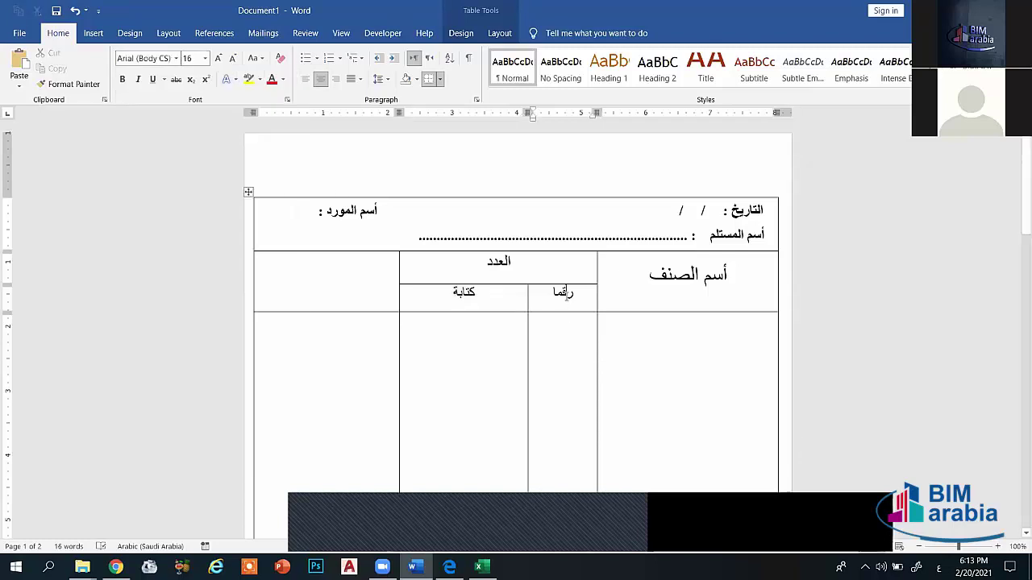
pyautogui.doubleClick(564, 295)
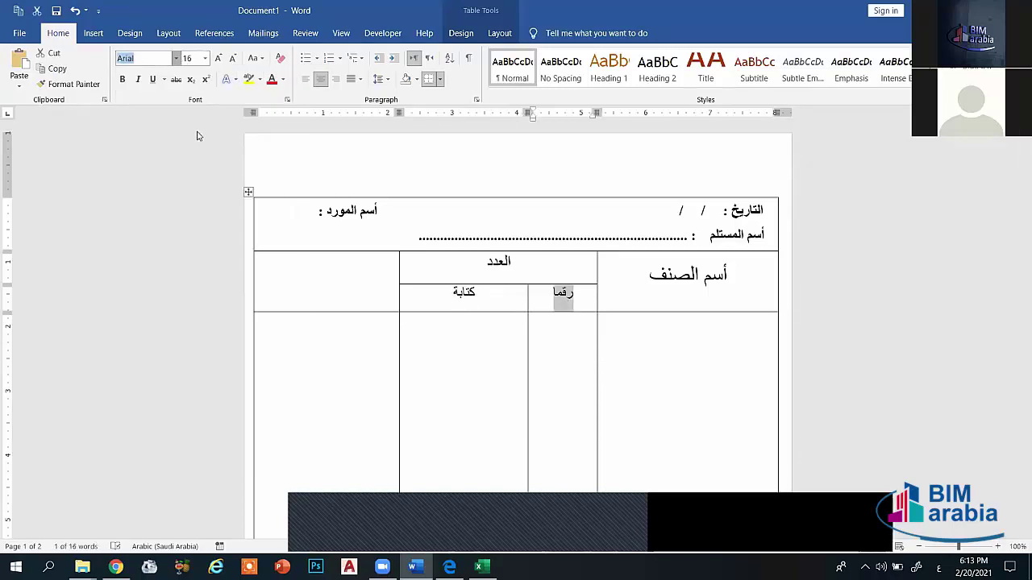
pyautogui.click(176, 59)
pyautogui.click(307, 266)
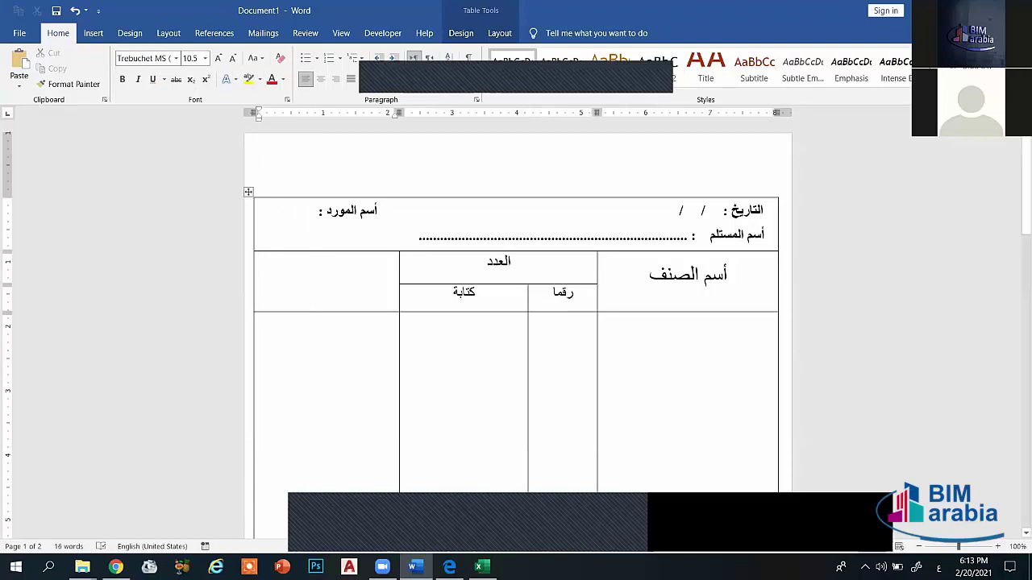
# Add a centred ملاحظات heading in the left cell, in Times New Roman at 22 pt
pyautogui.write('ملاحظات')
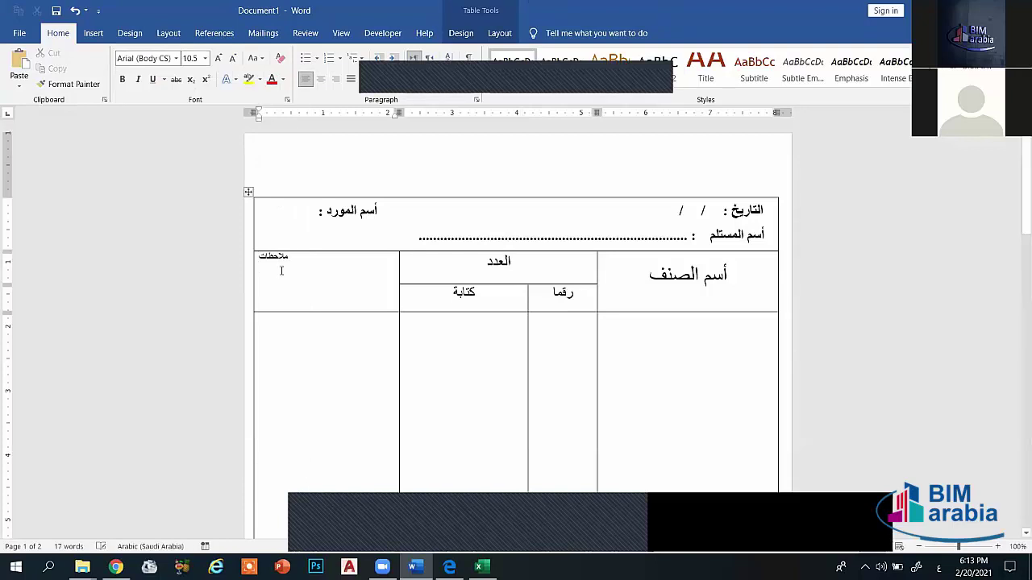
pyautogui.doubleClick(274, 257)
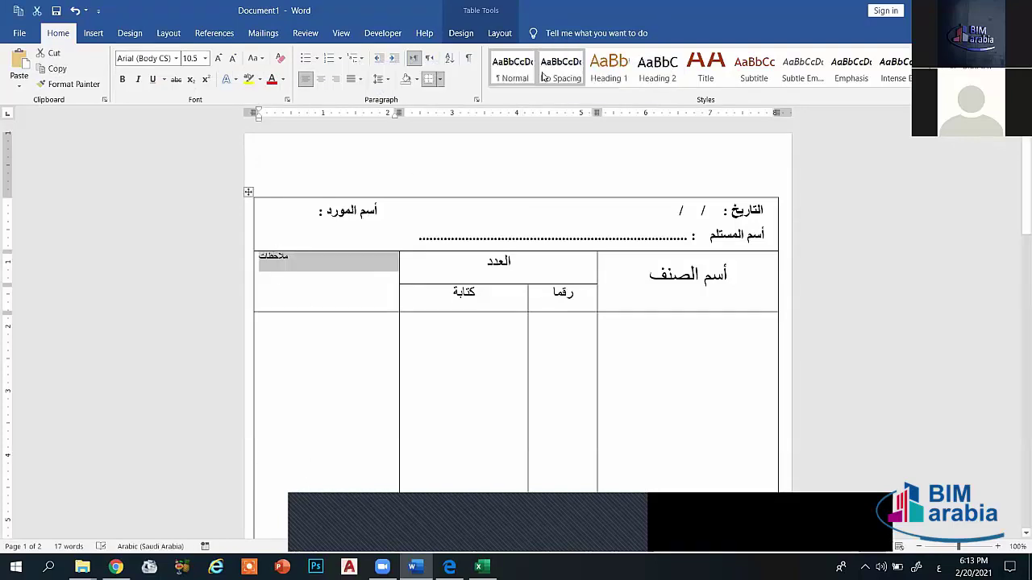
pyautogui.click(499, 33)
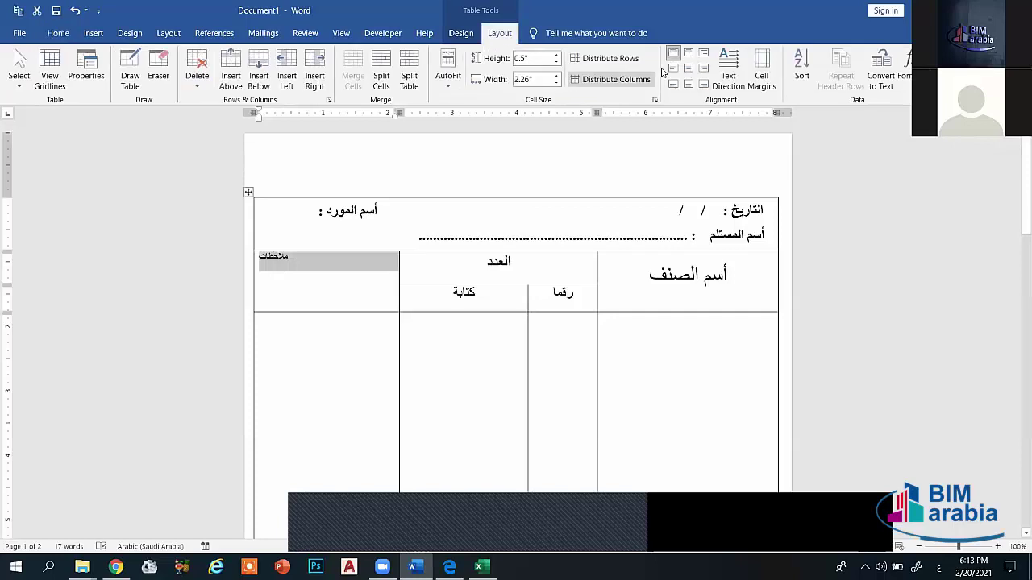
pyautogui.click(686, 68)
pyautogui.click(58, 33)
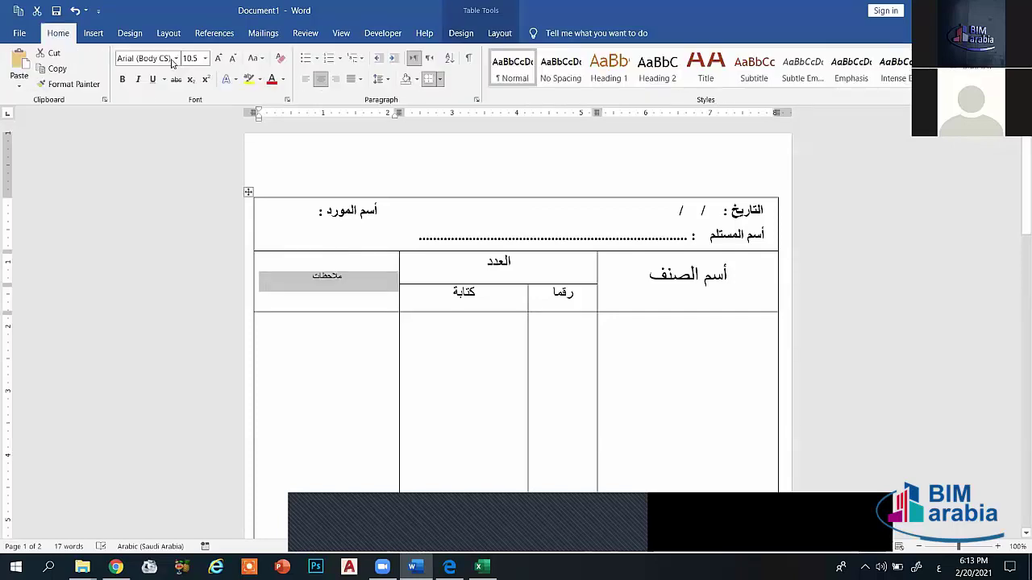
pyautogui.click(176, 58)
pyautogui.click(145, 122)
pyautogui.click(218, 61)
pyautogui.click(217, 61)
pyautogui.click(218, 60)
pyautogui.click(217, 61)
pyautogui.click(218, 60)
pyautogui.click(217, 60)
# Return to the top of page 1 and place the caret in the first body cell
pyautogui.click(716, 359)
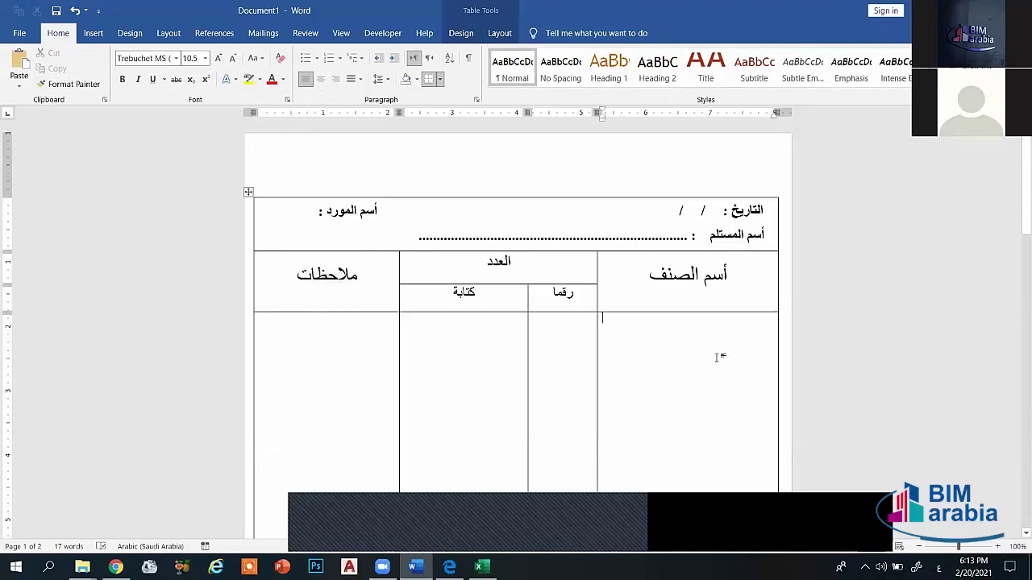
pyautogui.scroll(-5, 685, 331)
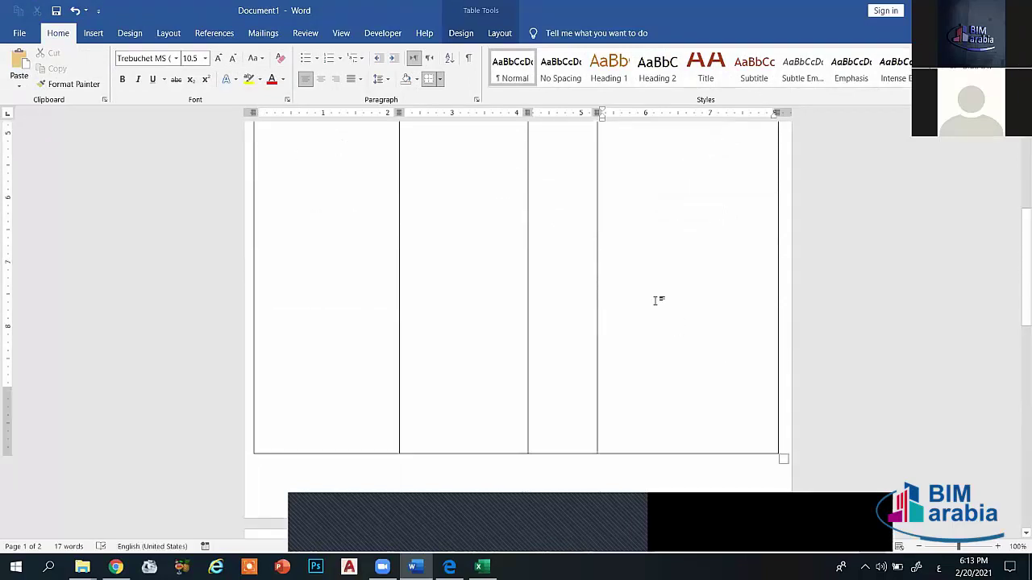
pyautogui.scroll(-4, 637, 346)
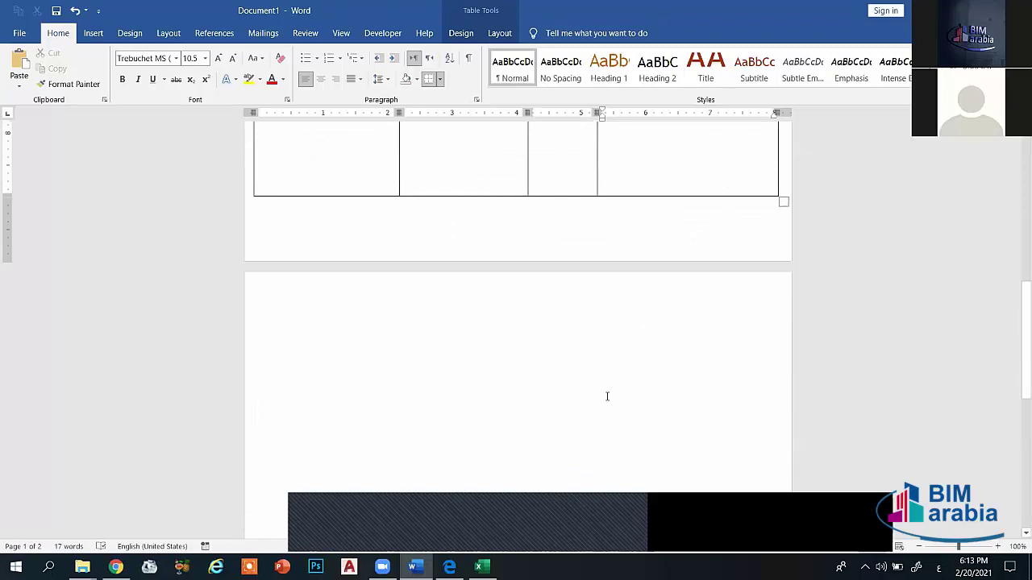
pyautogui.click(607, 395)
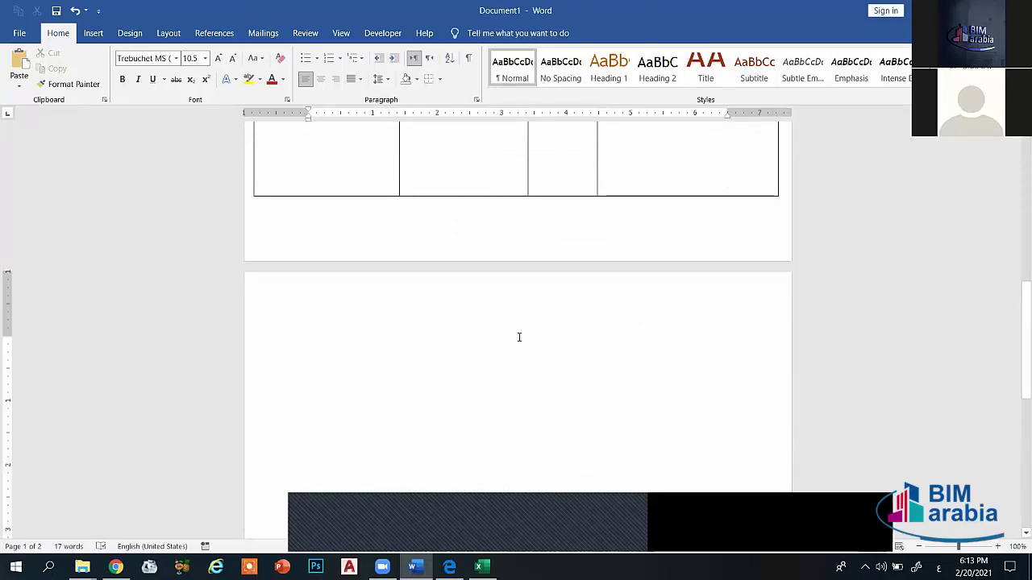
pyautogui.scroll(2, 505, 346)
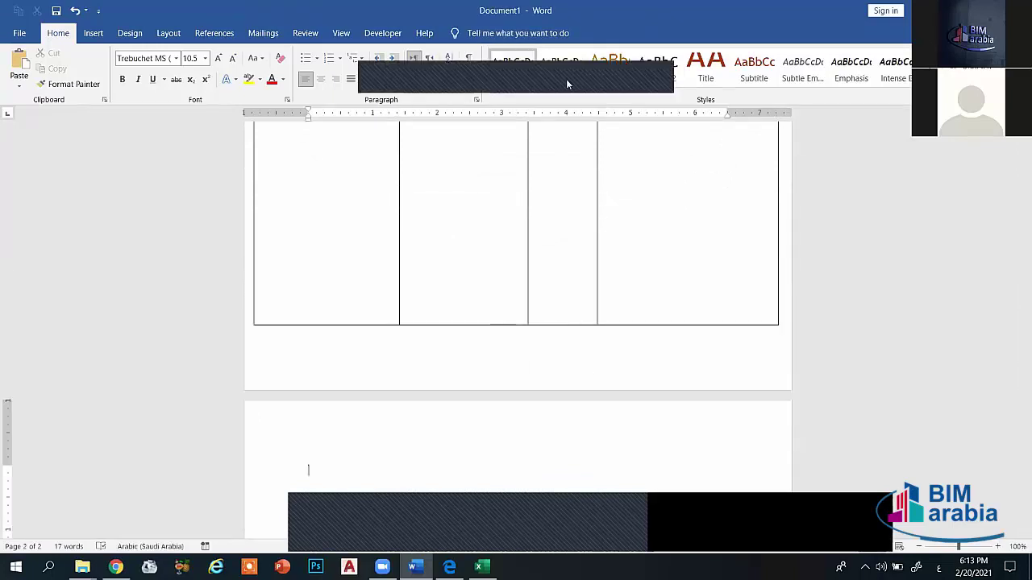
pyautogui.scroll(2, 764, 294)
pyautogui.scroll(5, 765, 294)
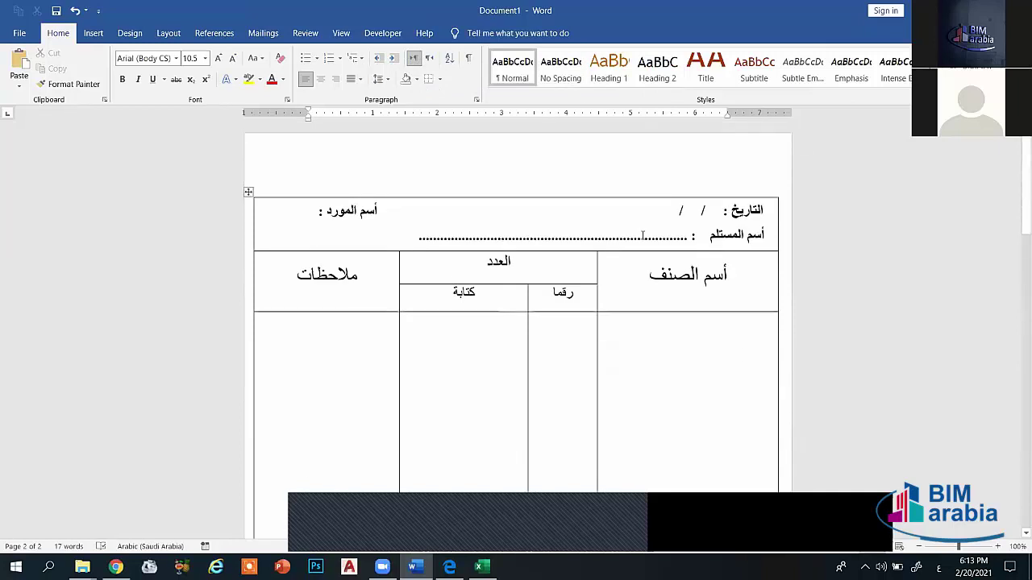
pyautogui.click(281, 326)
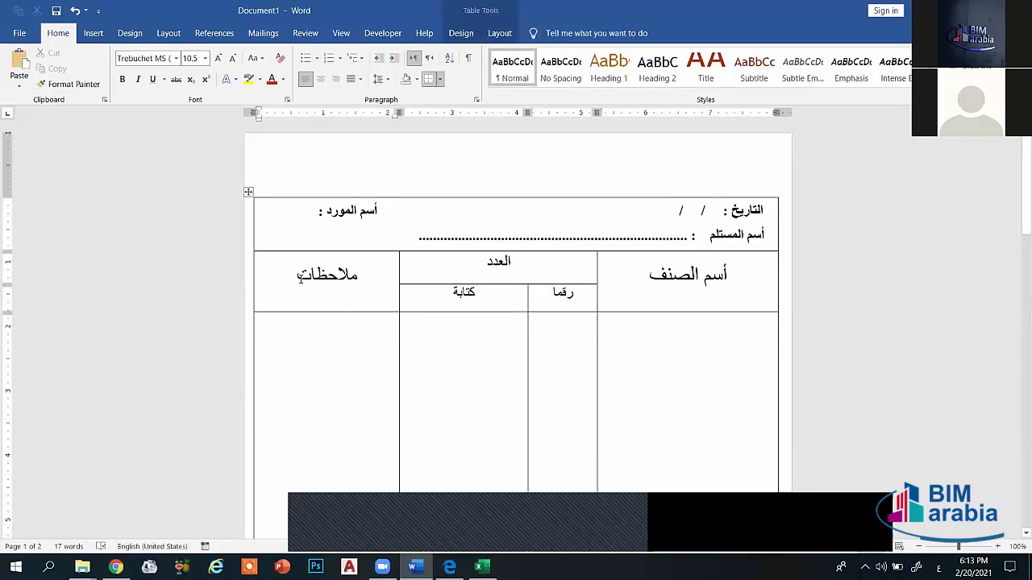
# Try a dotted leader line in the first body cell, then undo it
pyautogui.write('.')
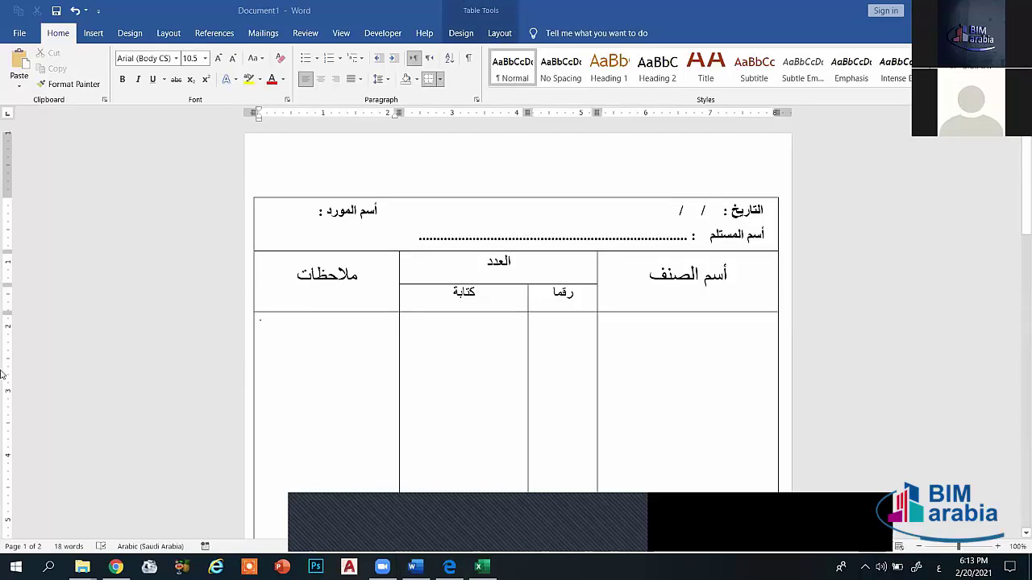
pyautogui.press('BackSpace')
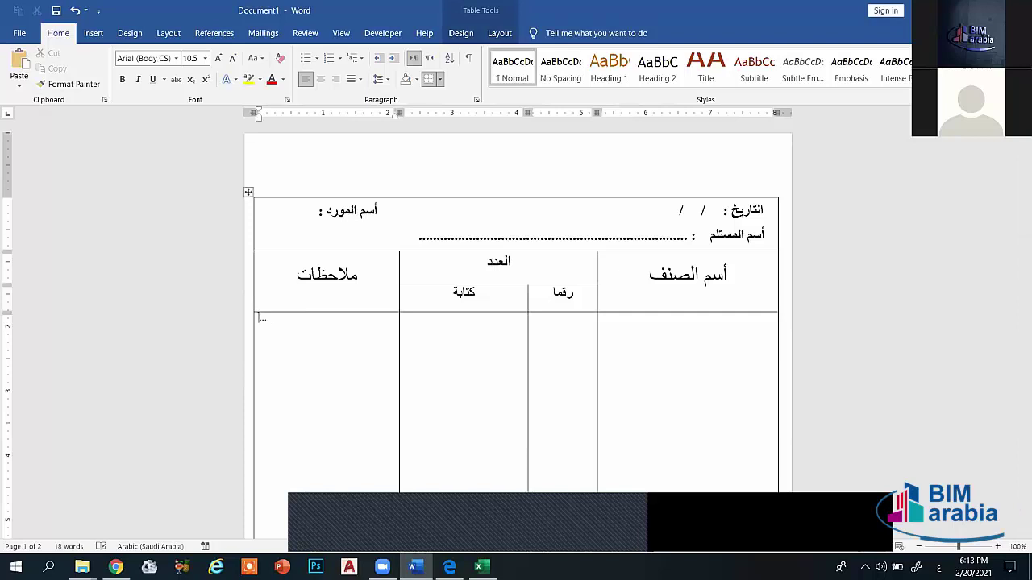
pyautogui.write('.....')
pyautogui.write('...............................................................................')
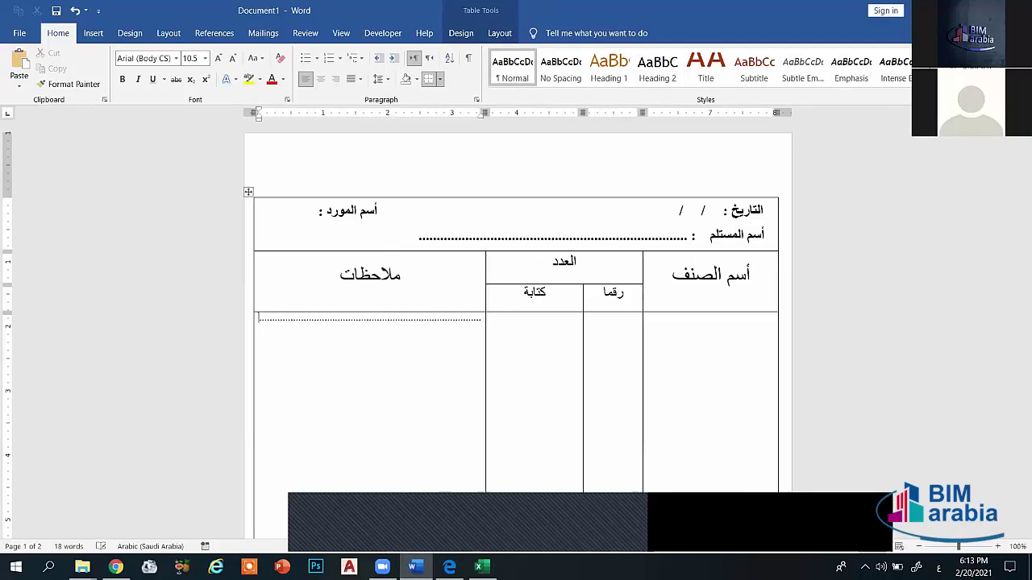
pyautogui.hotkey('ctrl', 'z')
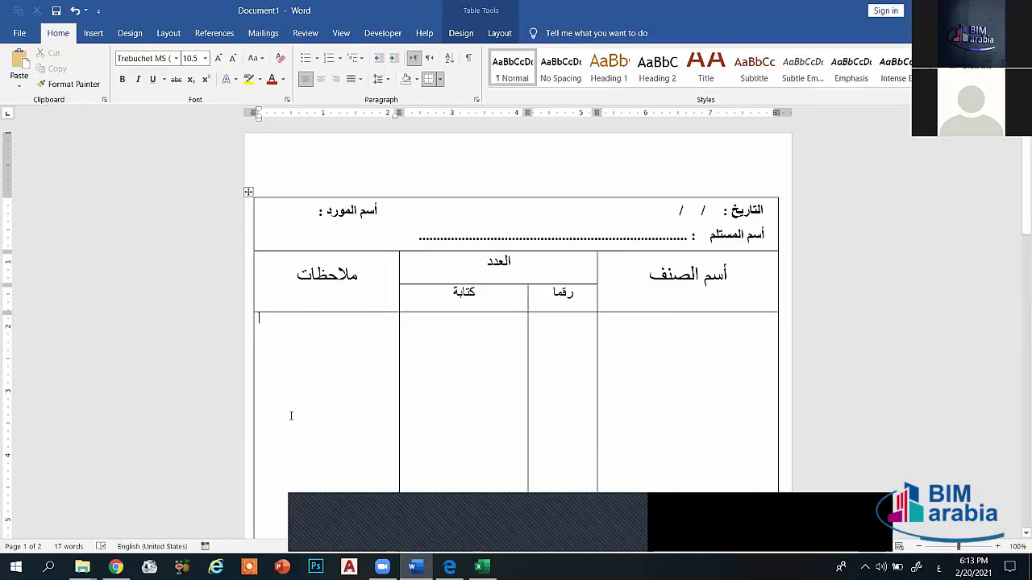
# Draw a straight horizontal line across the table body below the headings
pyautogui.click(94, 33)
pyautogui.click(182, 75)
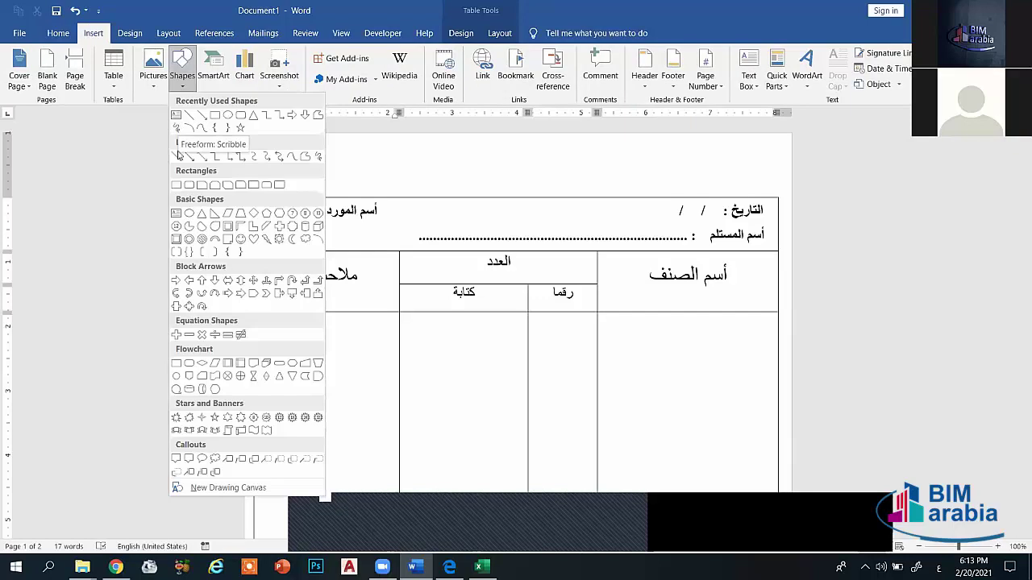
pyautogui.click(176, 225)
pyautogui.press('Up')
pyautogui.press('Up')
pyautogui.press('Up')
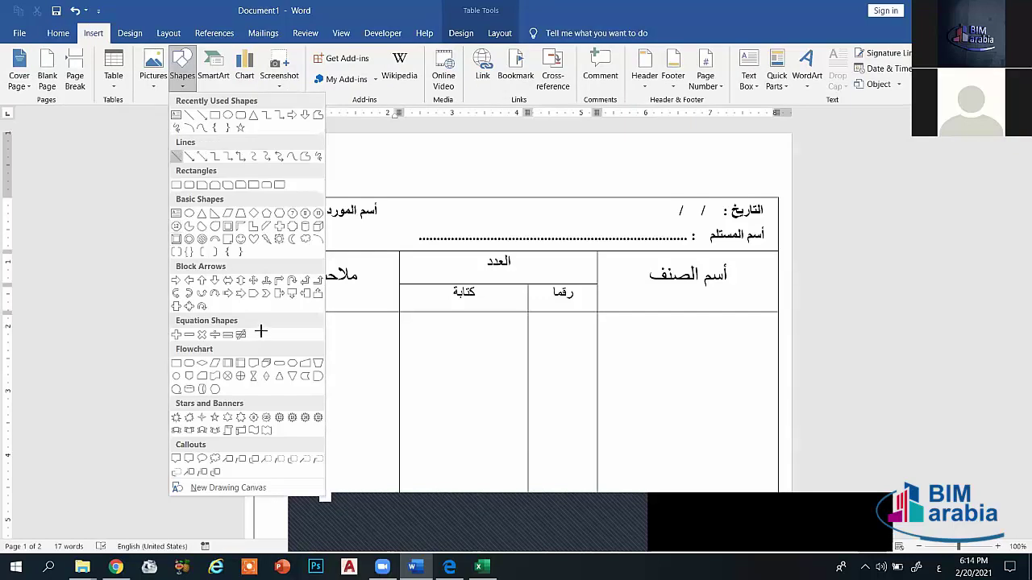
pyautogui.moveTo(261, 332); pyautogui.dragTo(775, 344)
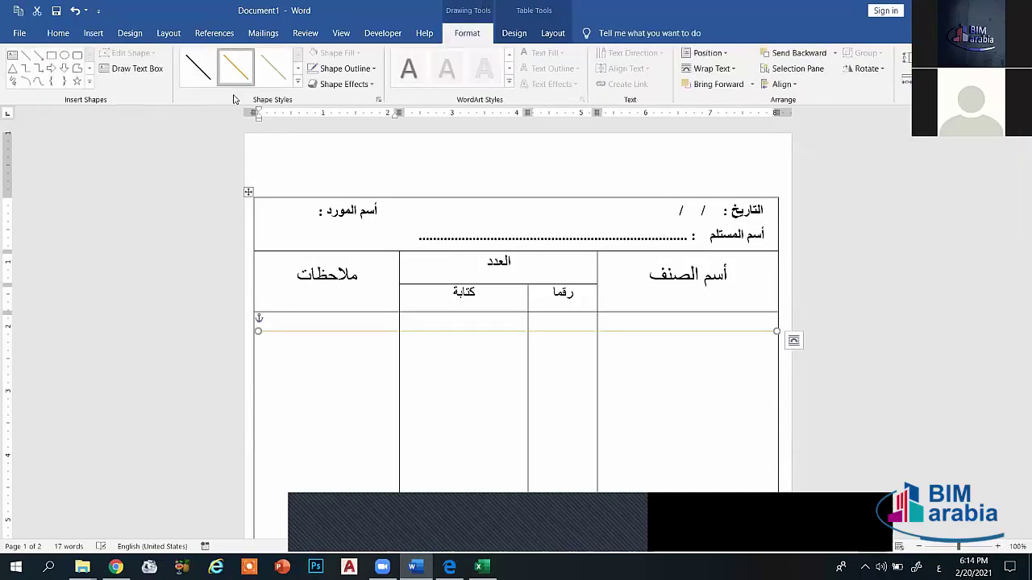
pyautogui.click(429, 334)
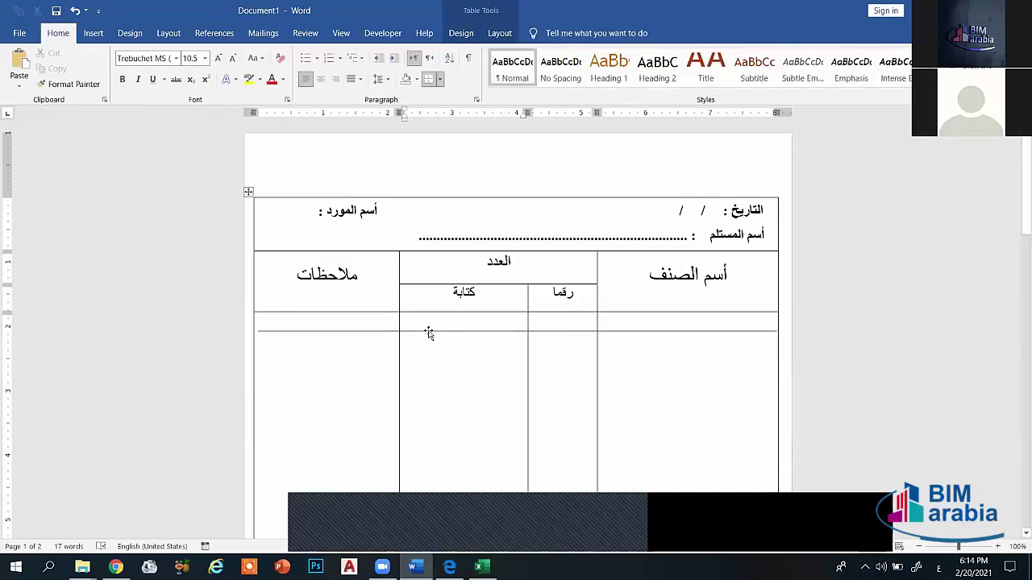
pyautogui.click(429, 330)
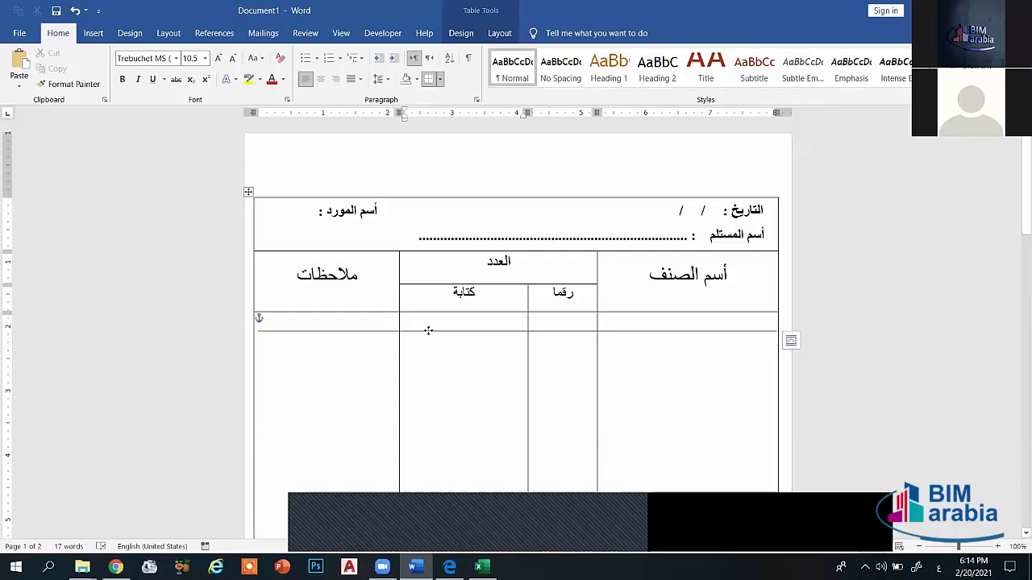
pyautogui.click(467, 33)
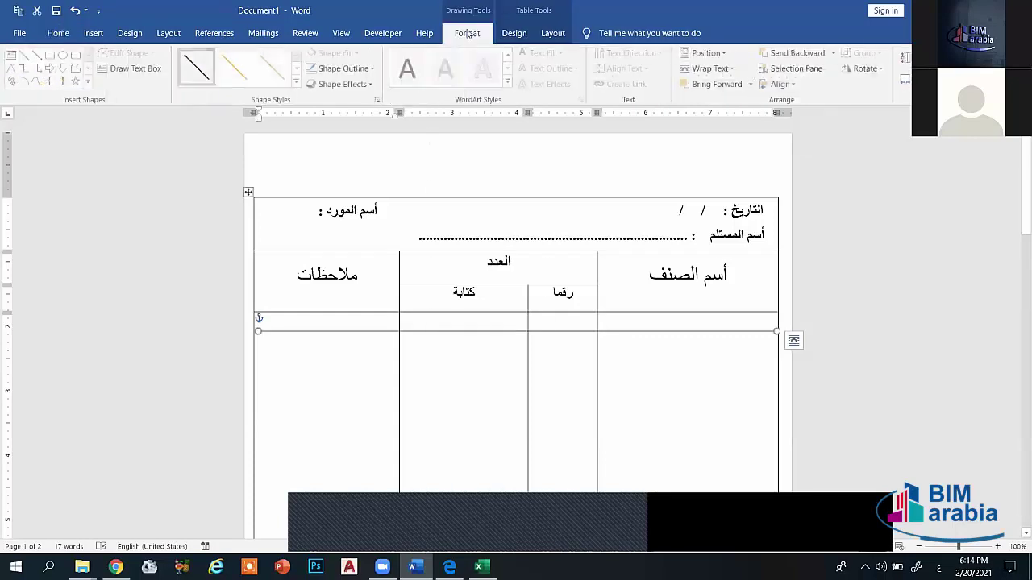
pyautogui.click(362, 71)
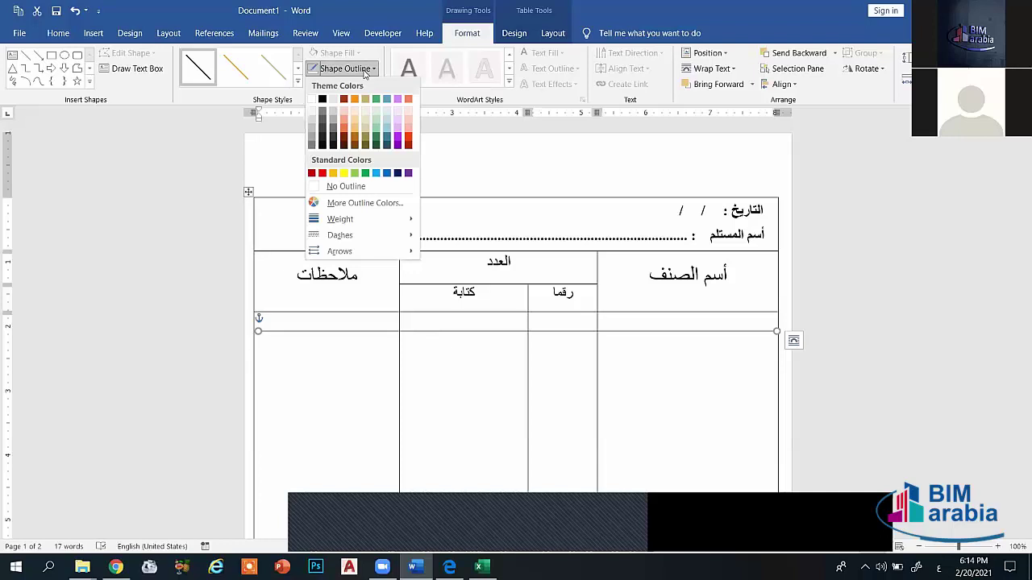
pyautogui.moveTo(364, 227)
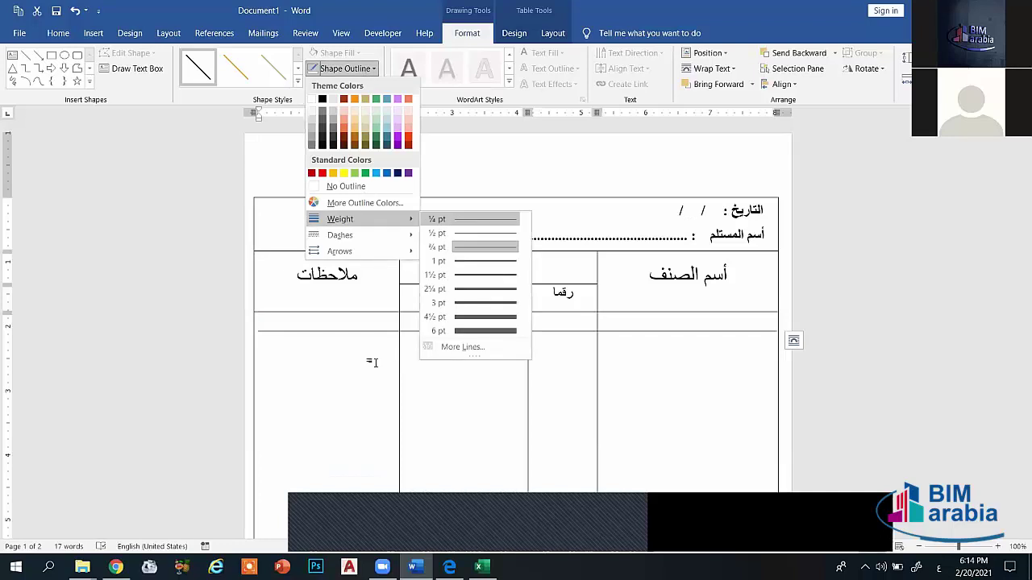
pyautogui.press('Escape')
pyautogui.press('Escape')
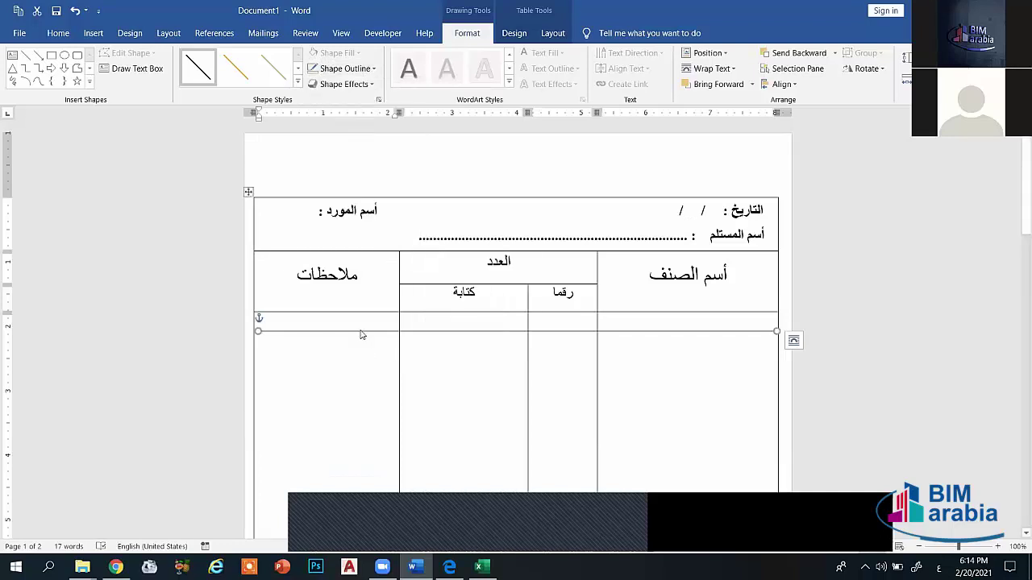
# Duplicate the line with Ctrl+D and move the copy down to the next row
pyautogui.hotkey('ctrl', 'd')
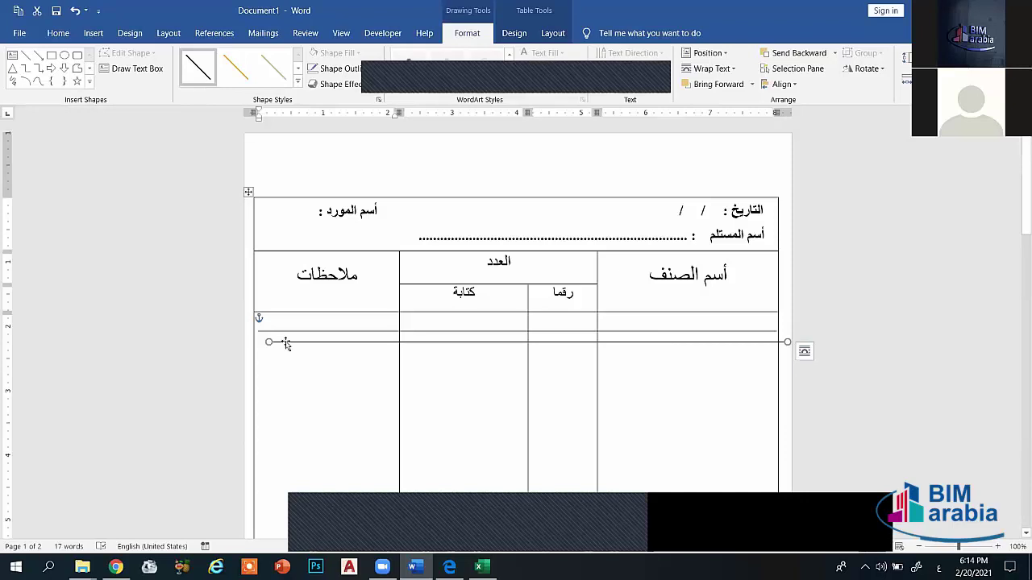
pyautogui.moveTo(274, 342); pyautogui.dragTo(274, 350)
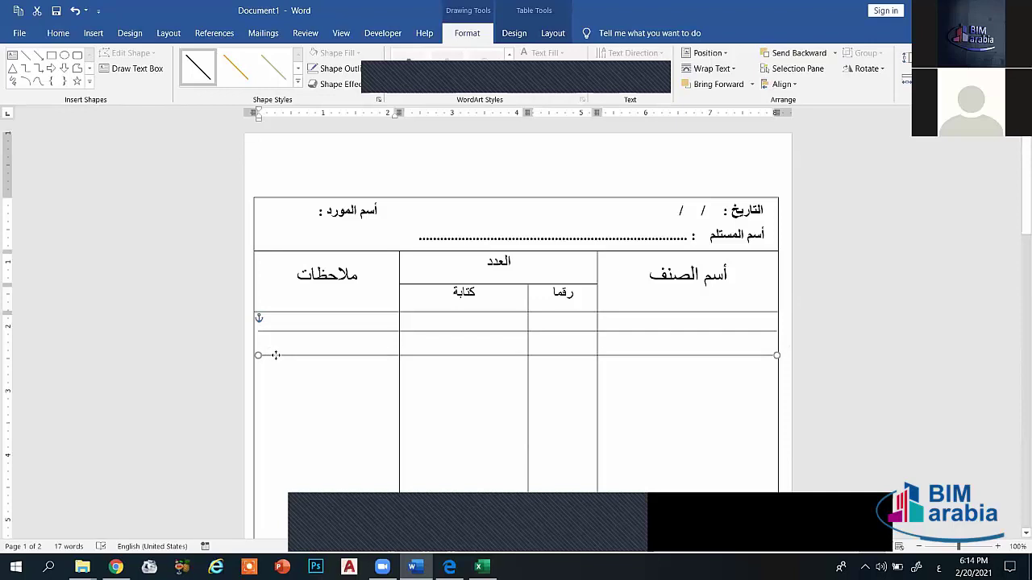
pyautogui.click(313, 396)
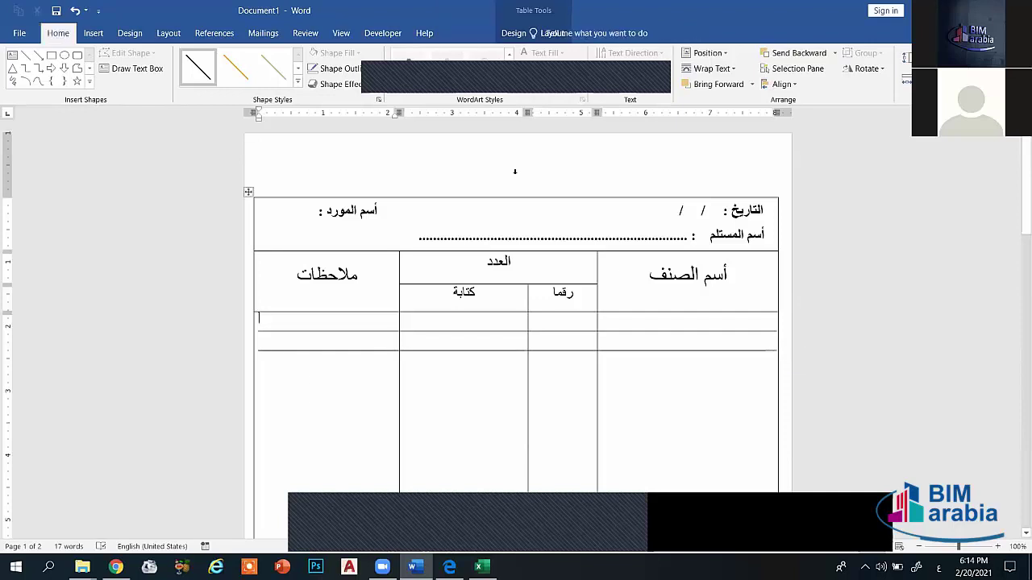
pyautogui.scroll(-3, 474, 357)
pyautogui.scroll(-2, 509, 339)
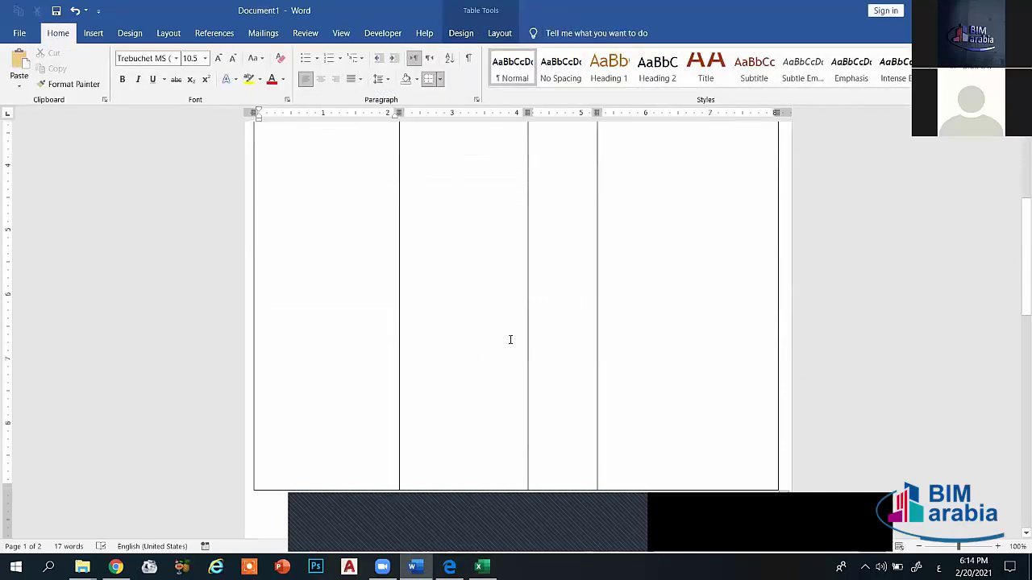
pyautogui.scroll(2, 511, 336)
pyautogui.scroll(3, 511, 336)
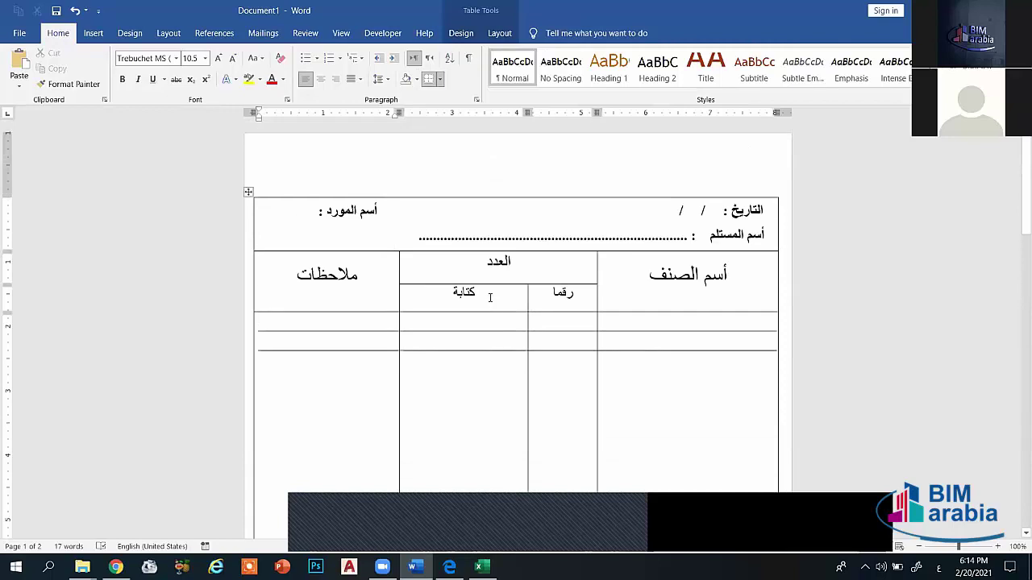
pyautogui.keyDown('shift'); pyautogui.click(308, 169); pyautogui.keyUp('shift')
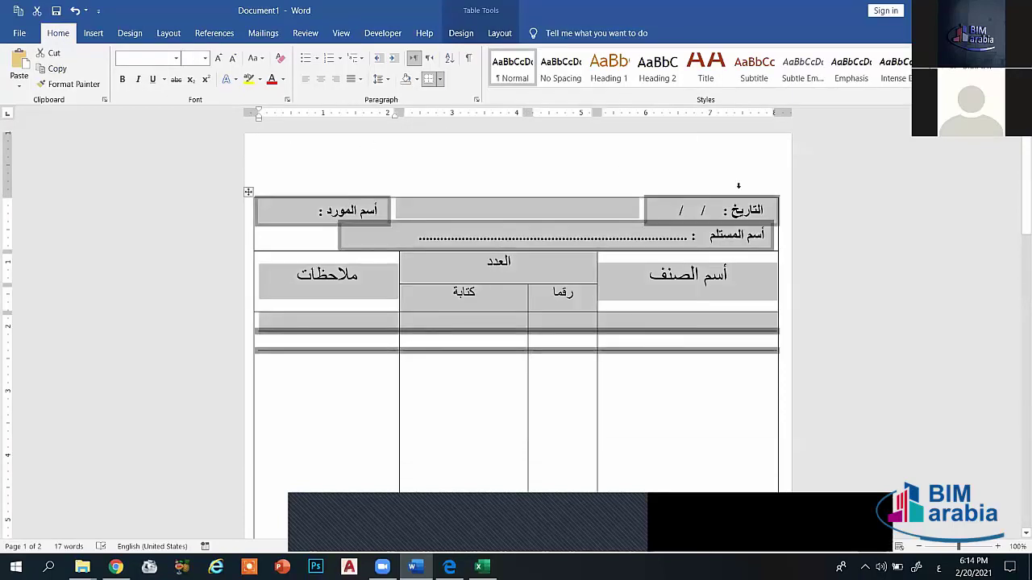
pyautogui.click(654, 419)
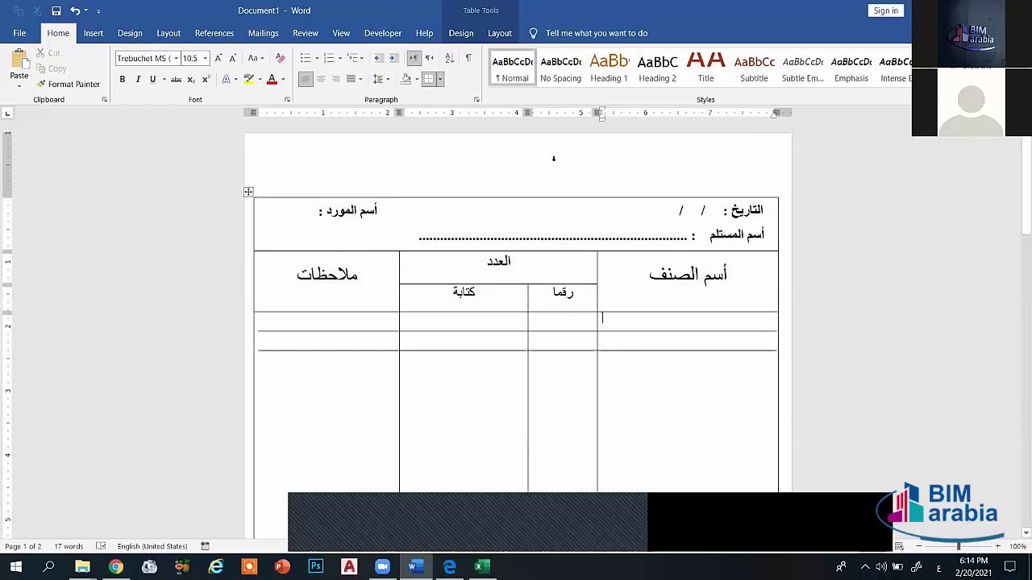
pyautogui.click(130, 33)
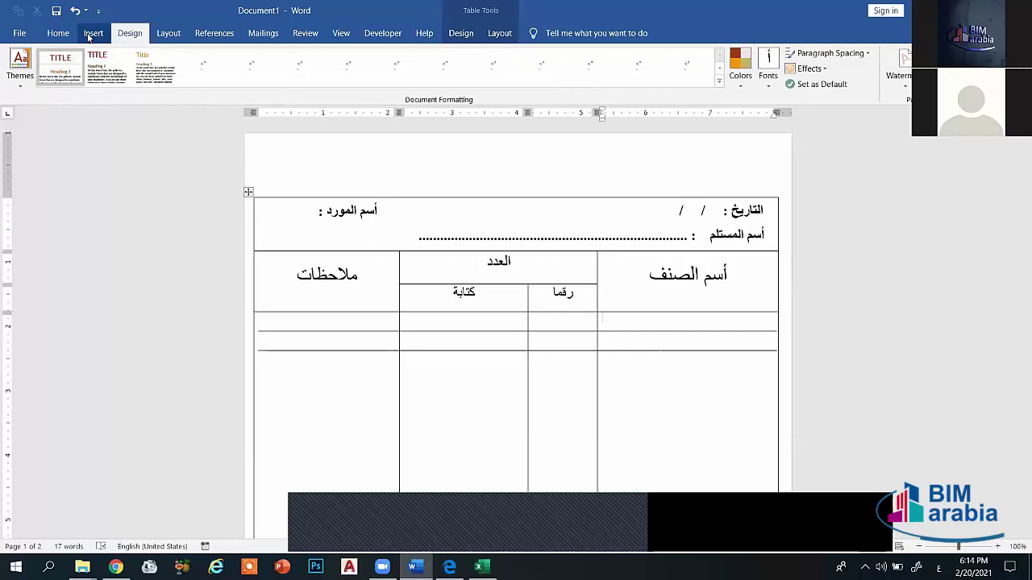
# Insert the picture file Screenshot (3) into the document
pyautogui.click(89, 35)
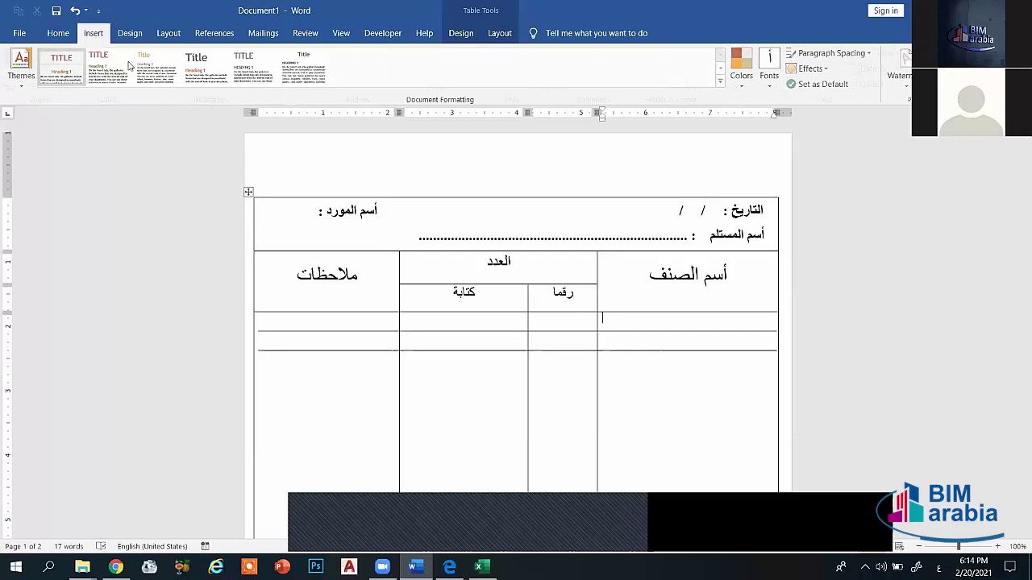
pyautogui.click(147, 71)
pyautogui.click(173, 118)
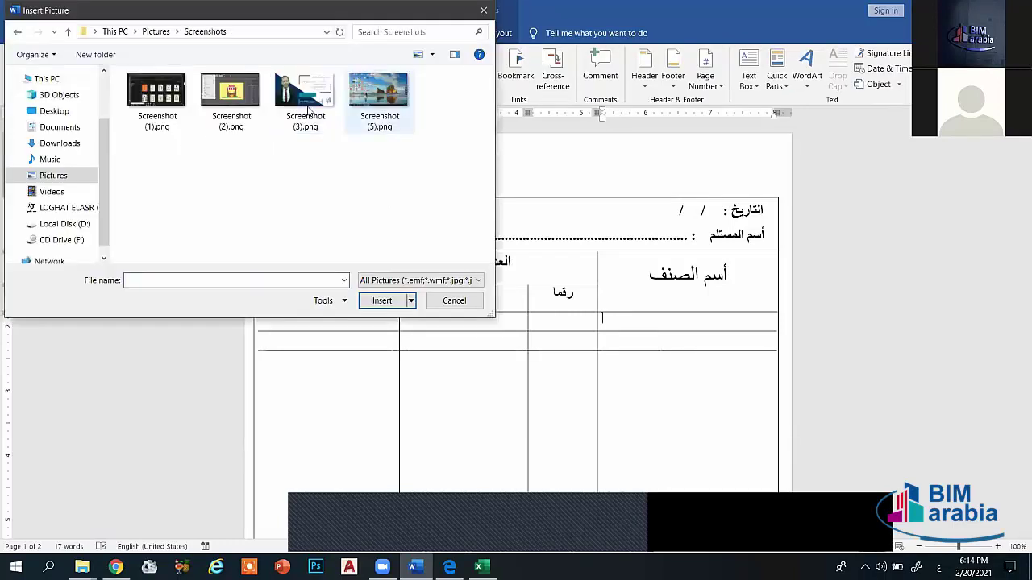
pyautogui.click(309, 110)
pyautogui.click(375, 300)
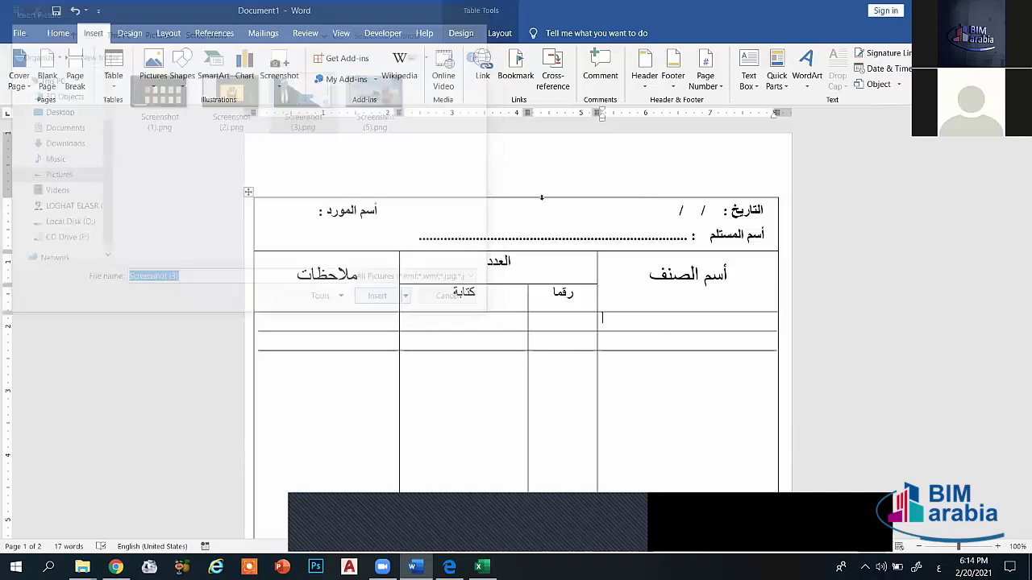
# Place the picture behind text at the page top, resized into a table-wide banner
pyautogui.click(661, 77)
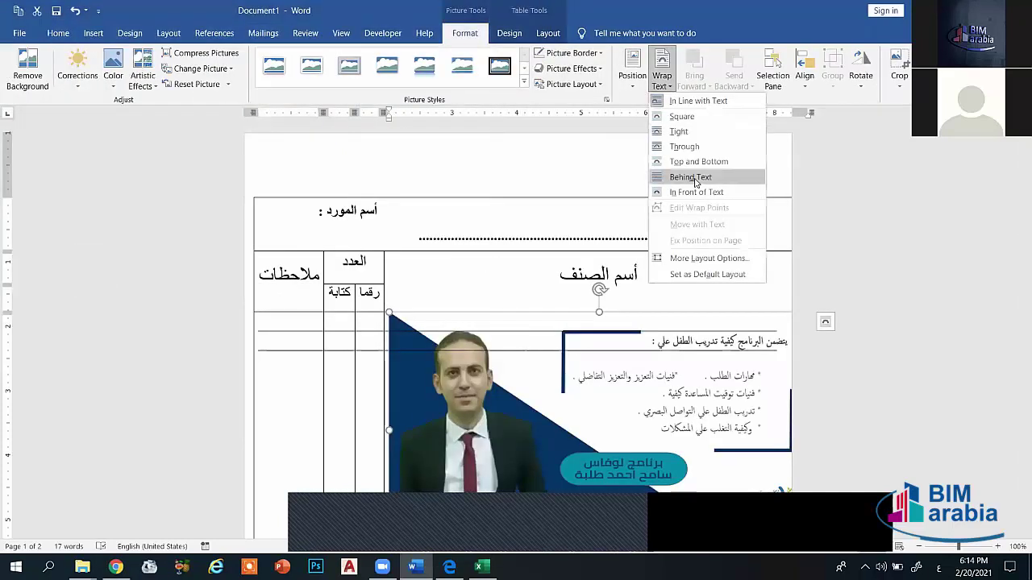
pyautogui.press('Return')
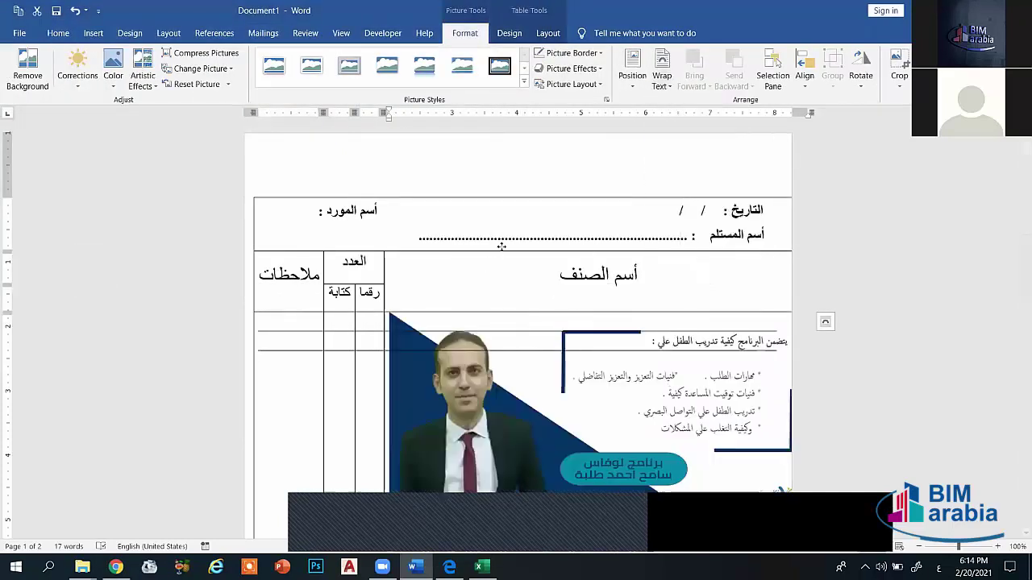
pyautogui.moveTo(611, 364); pyautogui.dragTo(396, 183)
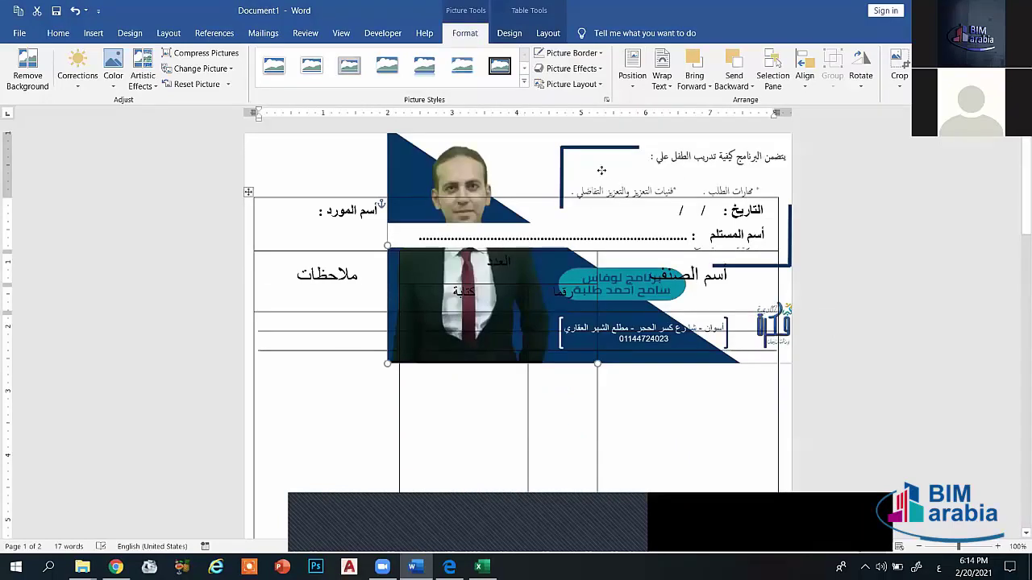
pyautogui.moveTo(602, 170); pyautogui.dragTo(508, 170)
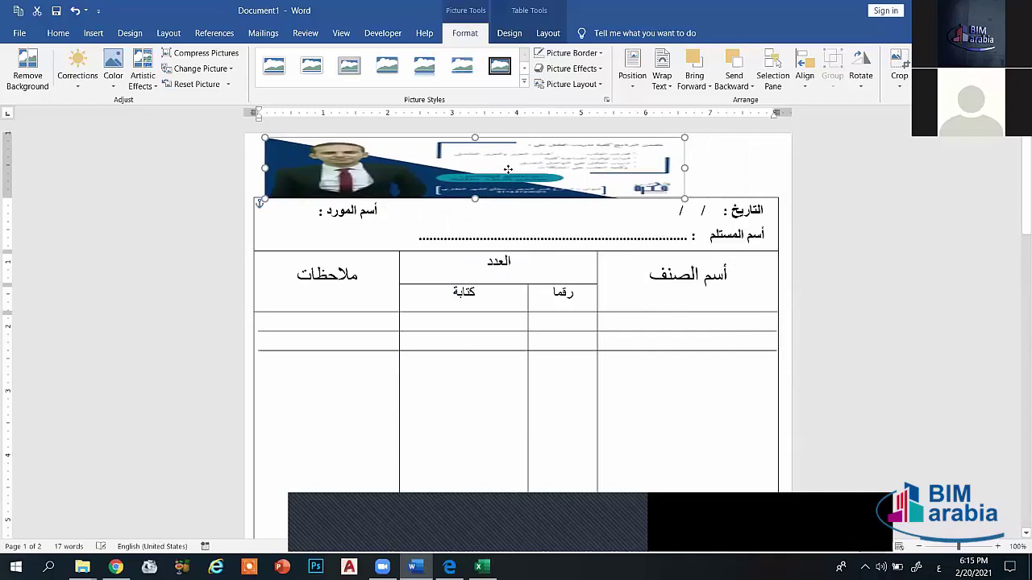
pyautogui.moveTo(588, 158); pyautogui.dragTo(571, 155)
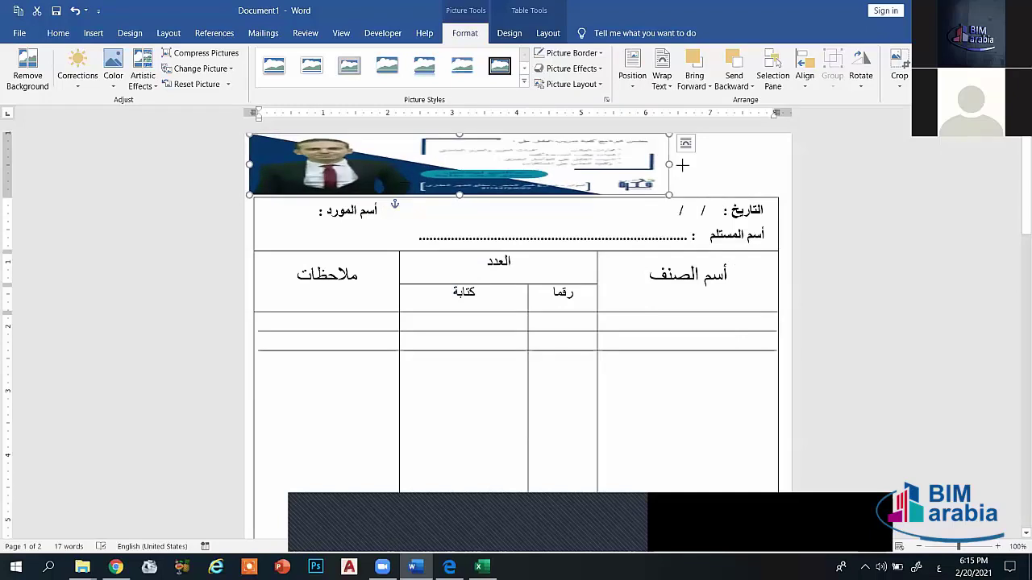
pyautogui.moveTo(682, 165); pyautogui.dragTo(788, 165)
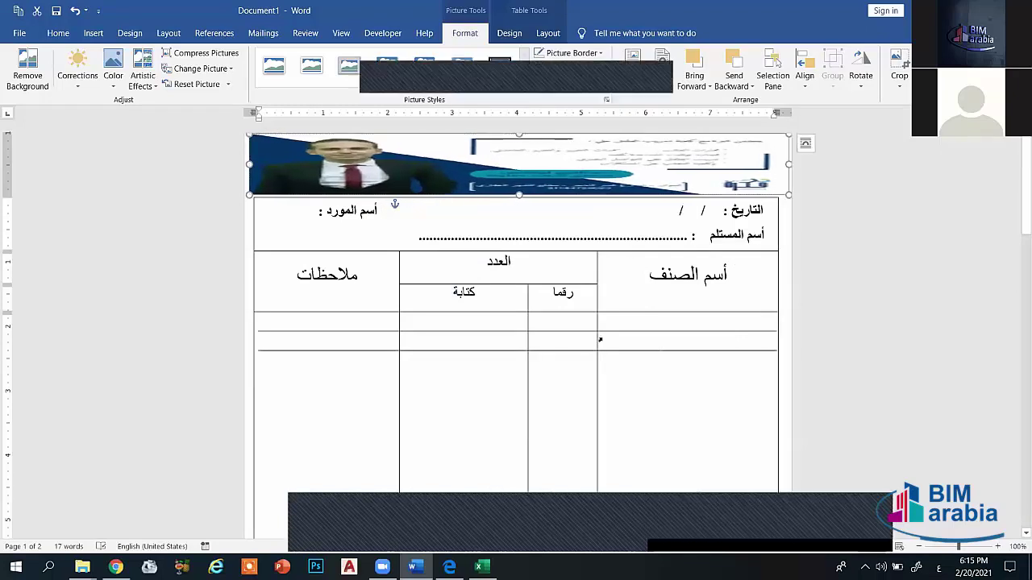
pyautogui.click(535, 205)
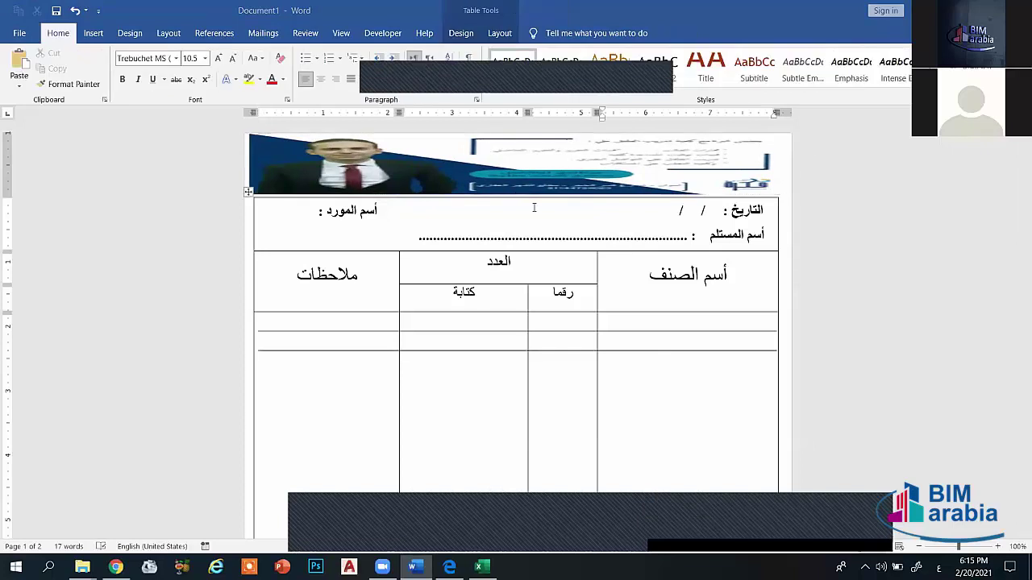
pyautogui.scroll(-3, 536, 208)
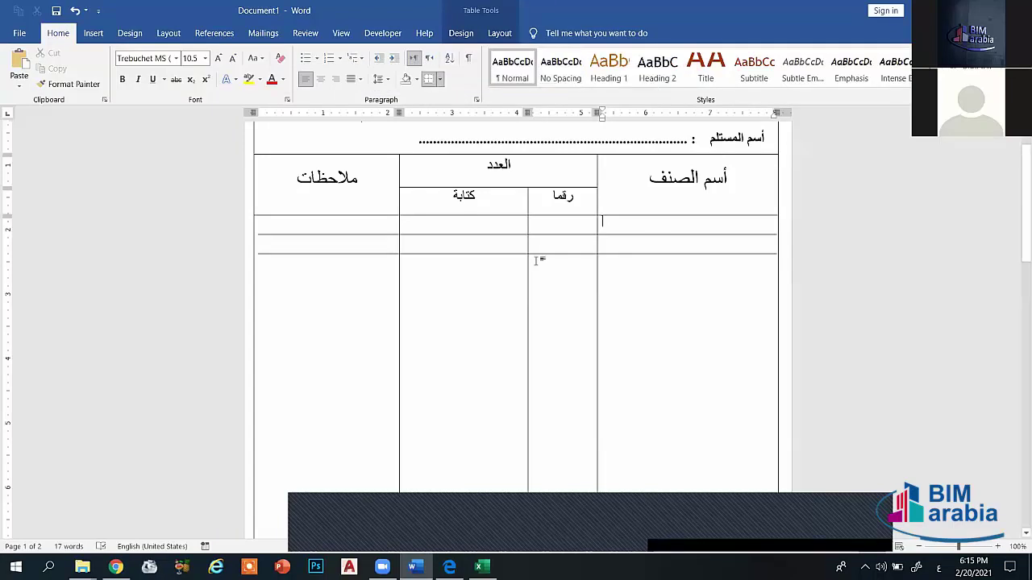
pyautogui.click(375, 255)
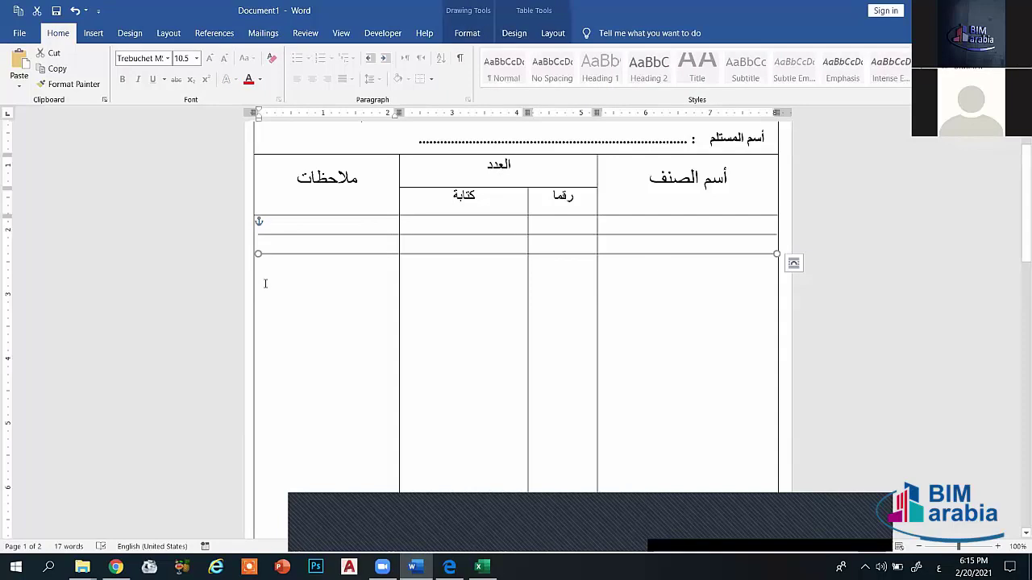
pyautogui.click(265, 284)
pyautogui.write('.............')
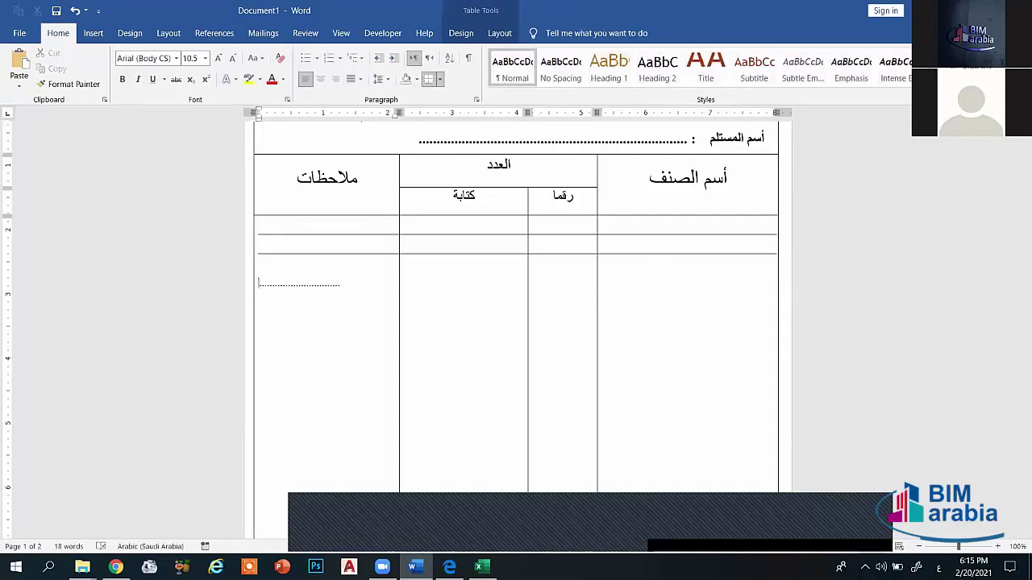
pyautogui.write('.............')
pyautogui.write('..................')
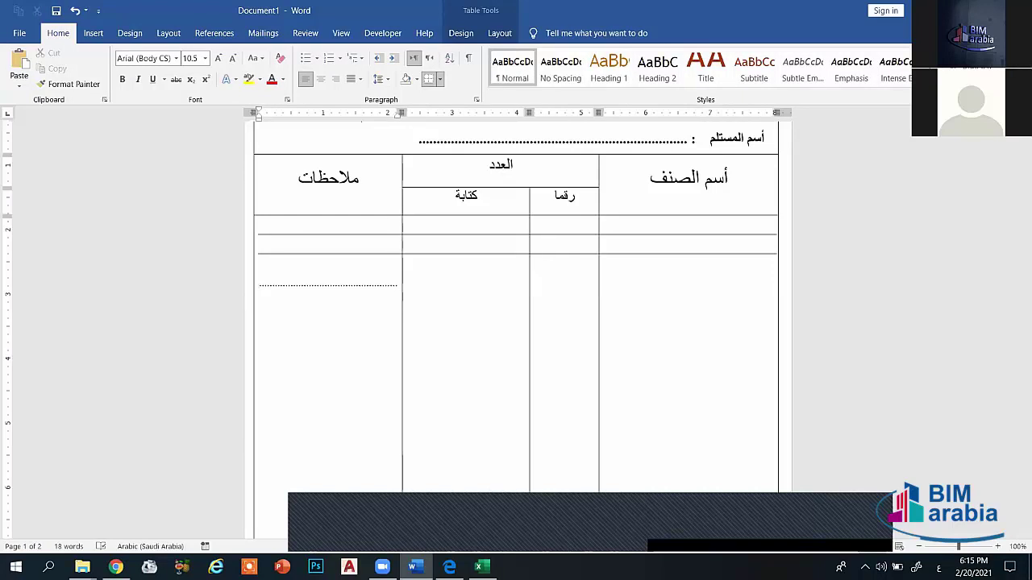
pyautogui.press('BackSpace')
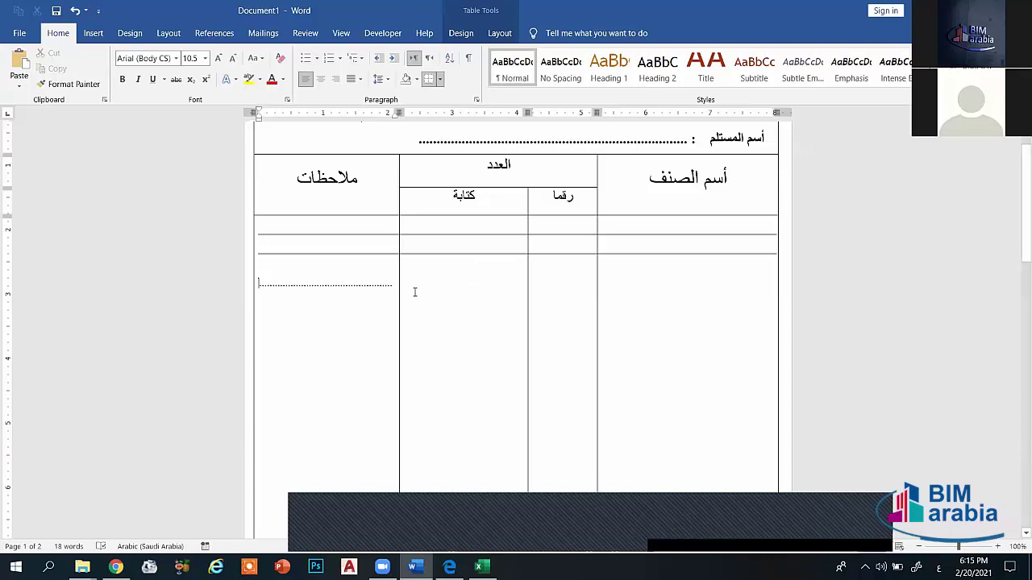
pyautogui.click(413, 284)
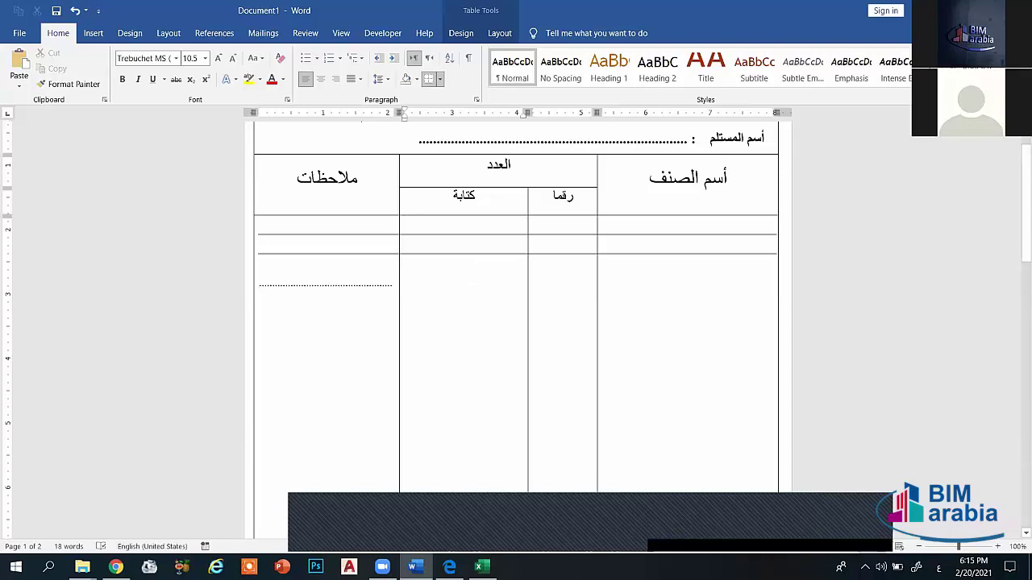
pyautogui.write('....................')
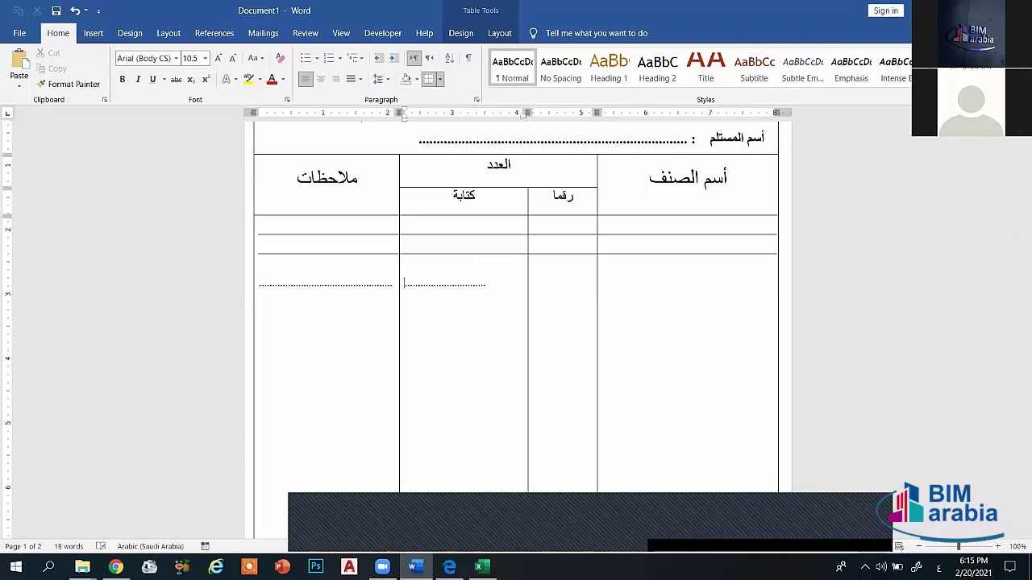
pyautogui.write('..........')
pyautogui.click(540, 282)
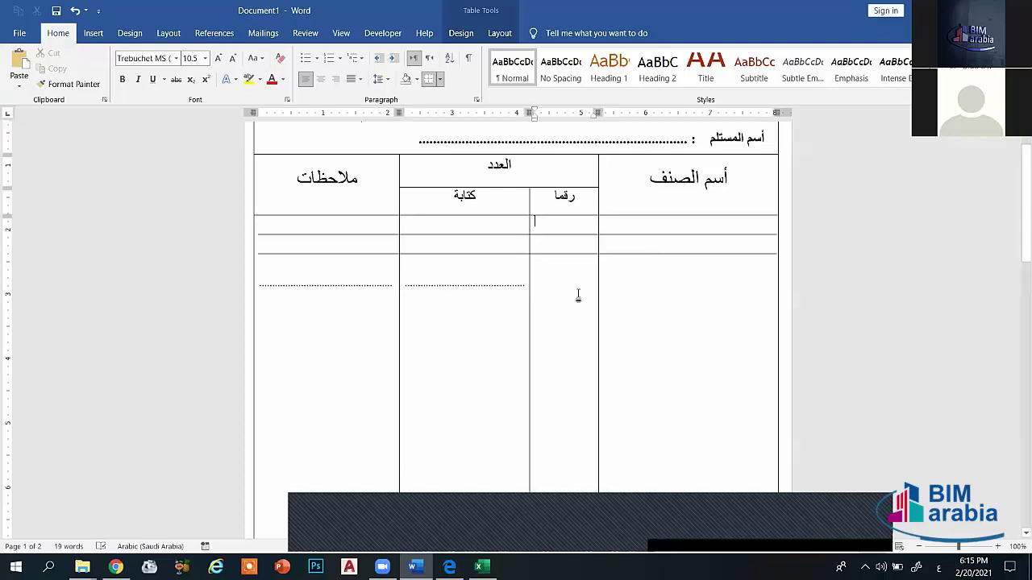
pyautogui.click(547, 284)
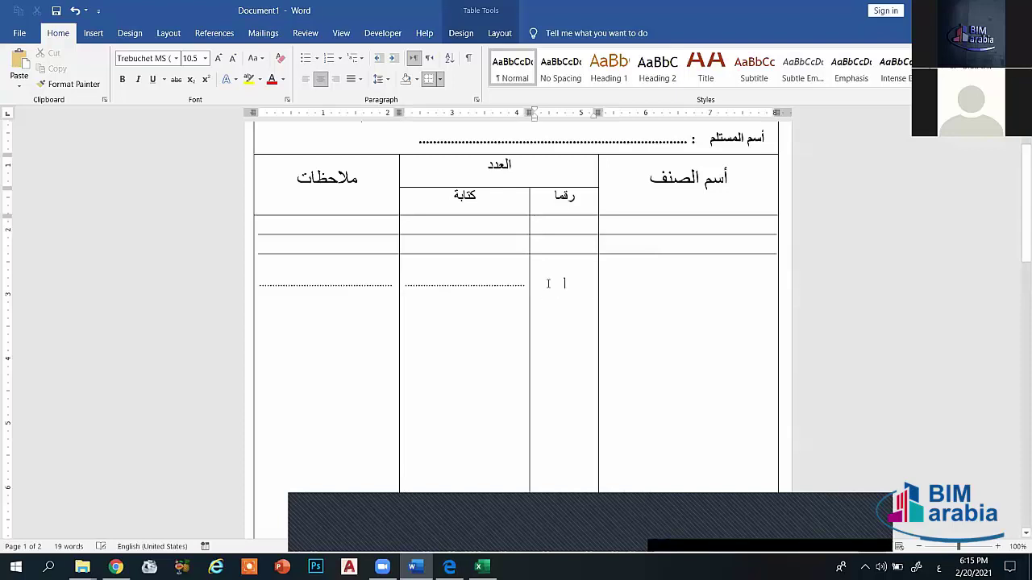
pyautogui.press('Up')
pyautogui.press('Up')
pyautogui.click(534, 283)
pyautogui.write('....')
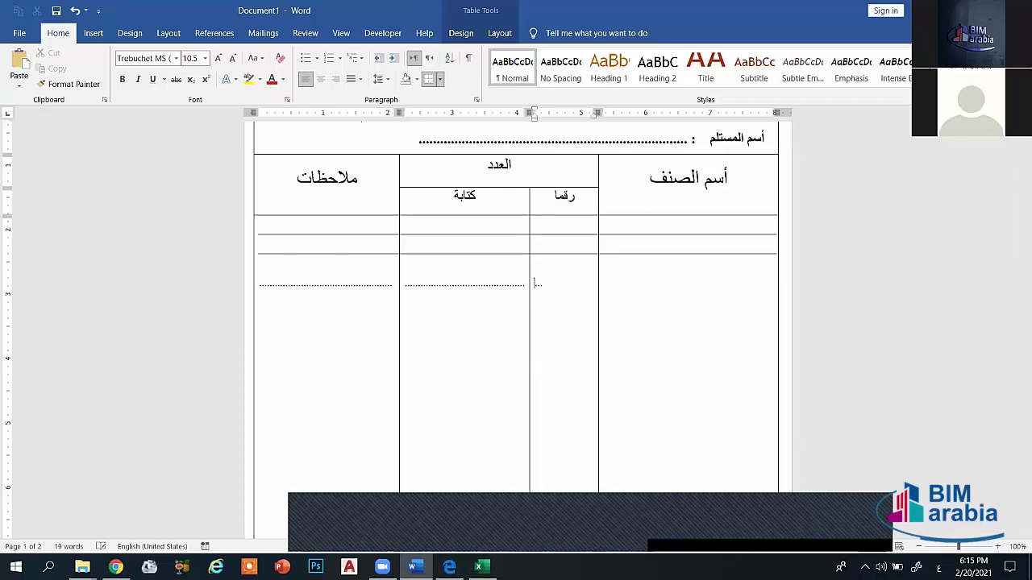
pyautogui.write('..................')
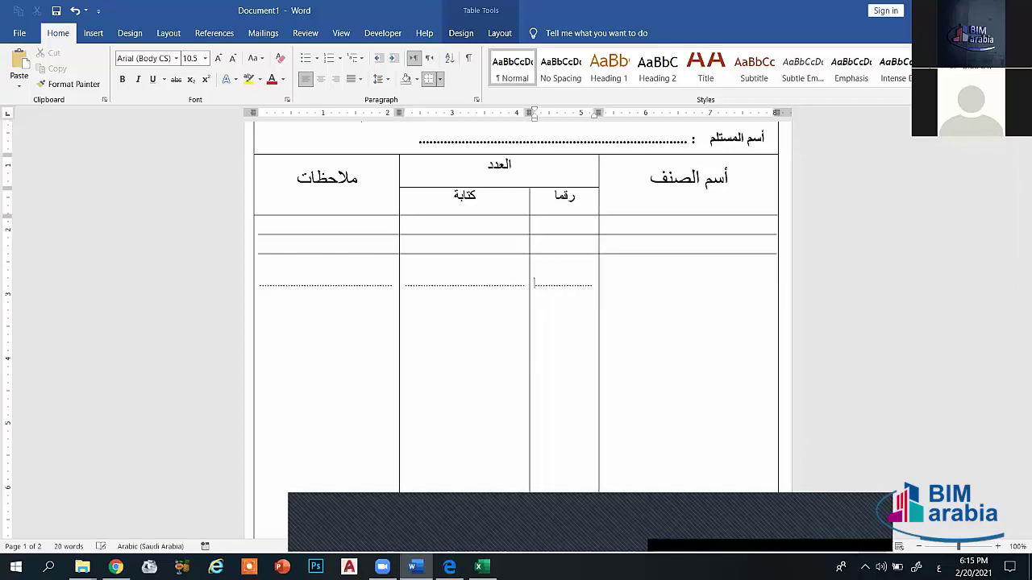
pyautogui.write('....')
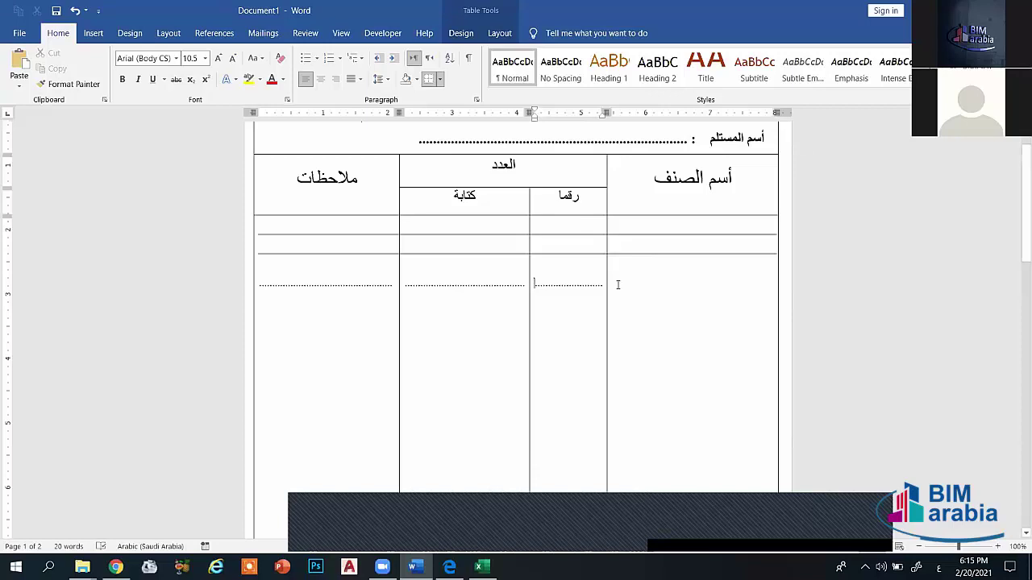
pyautogui.click(614, 283)
pyautogui.hotkey('alt', 'shift')
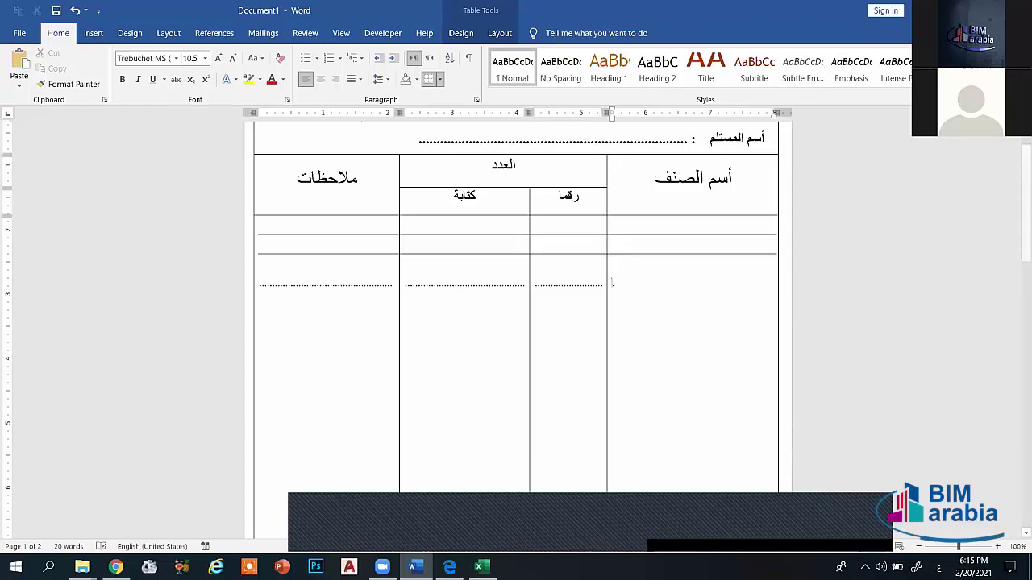
pyautogui.hotkey('alt', 'shift')
pyautogui.write('............')
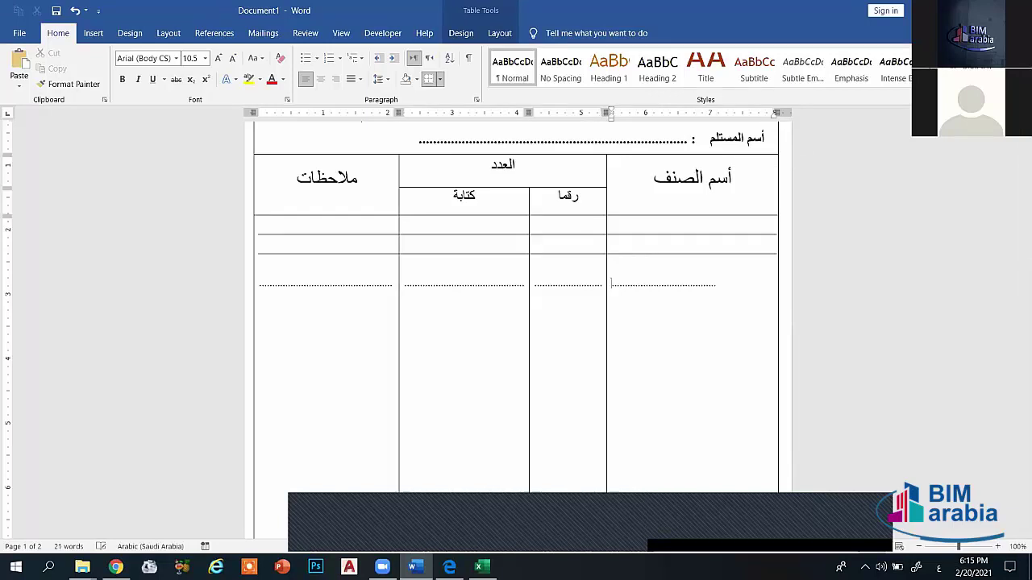
pyautogui.write('..............................')
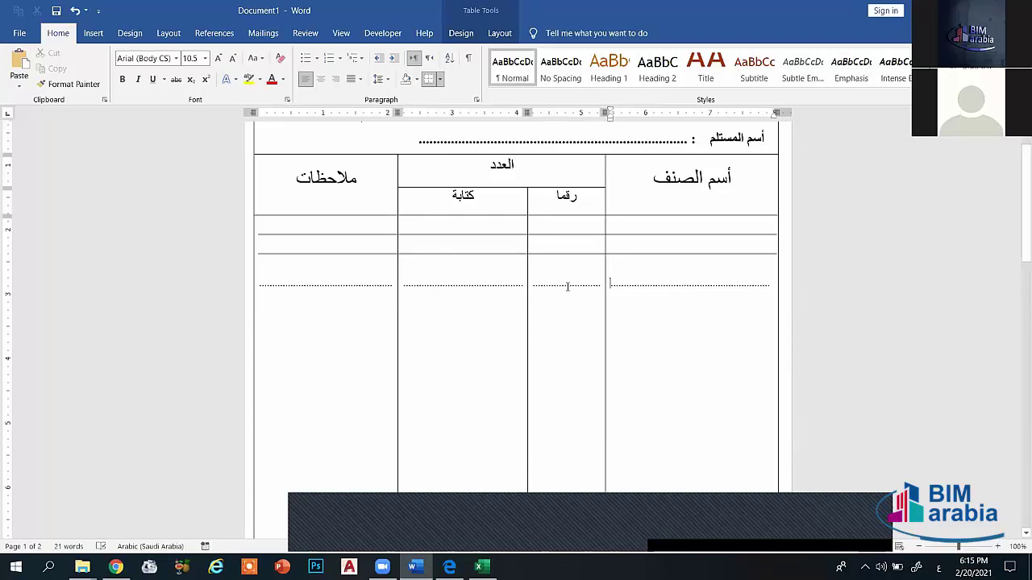
pyautogui.hotkey('ctrl', 'z')
pyautogui.hotkey('ctrl', 'z')
pyautogui.hotkey('ctrl', 'z')
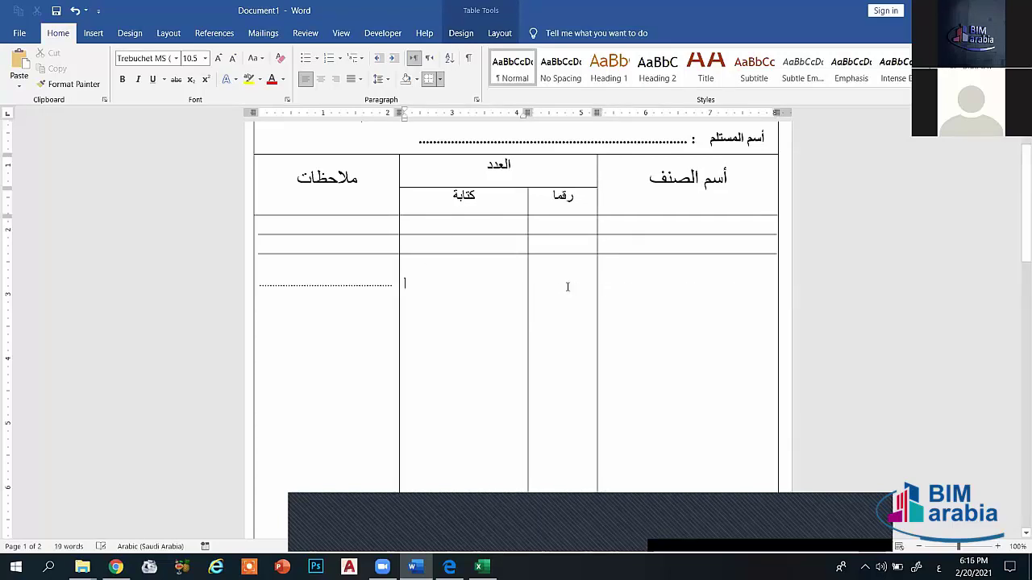
pyautogui.hotkey('ctrl', 'z')
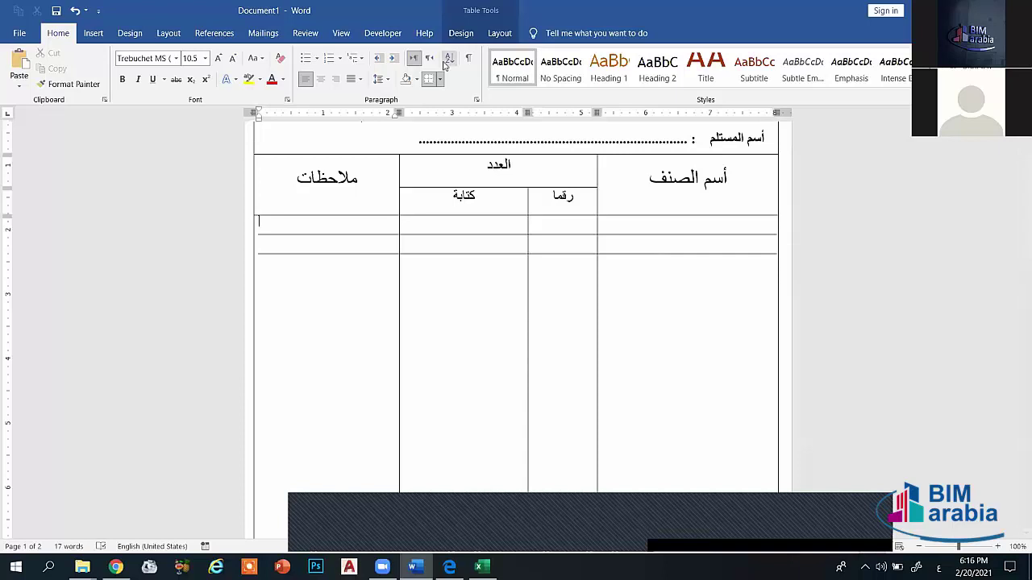
pyautogui.scroll(3, 504, 170)
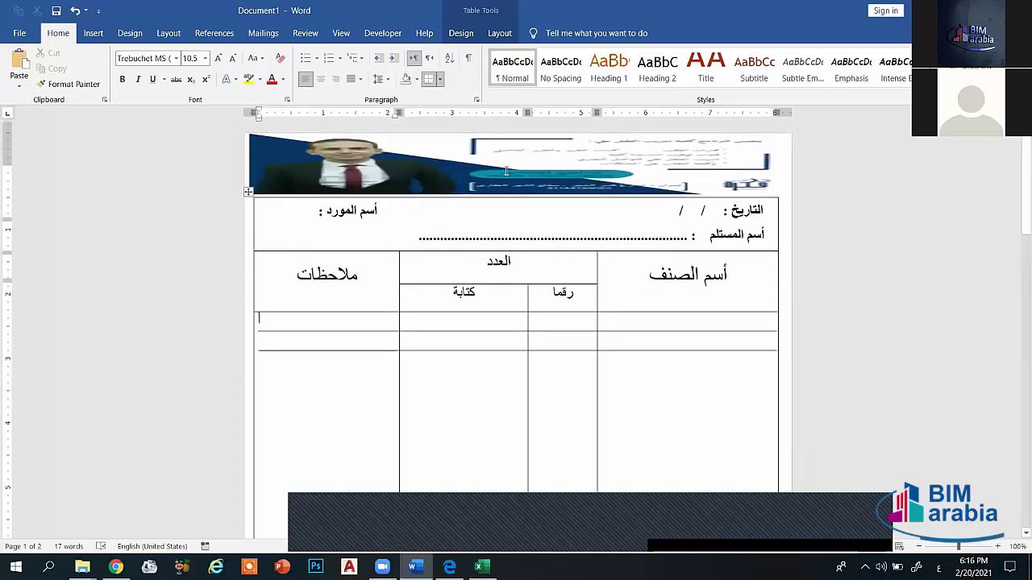
pyautogui.scroll(-5, 558, 186)
pyautogui.scroll(-5, 558, 186)
pyautogui.scroll(-3, 582, 201)
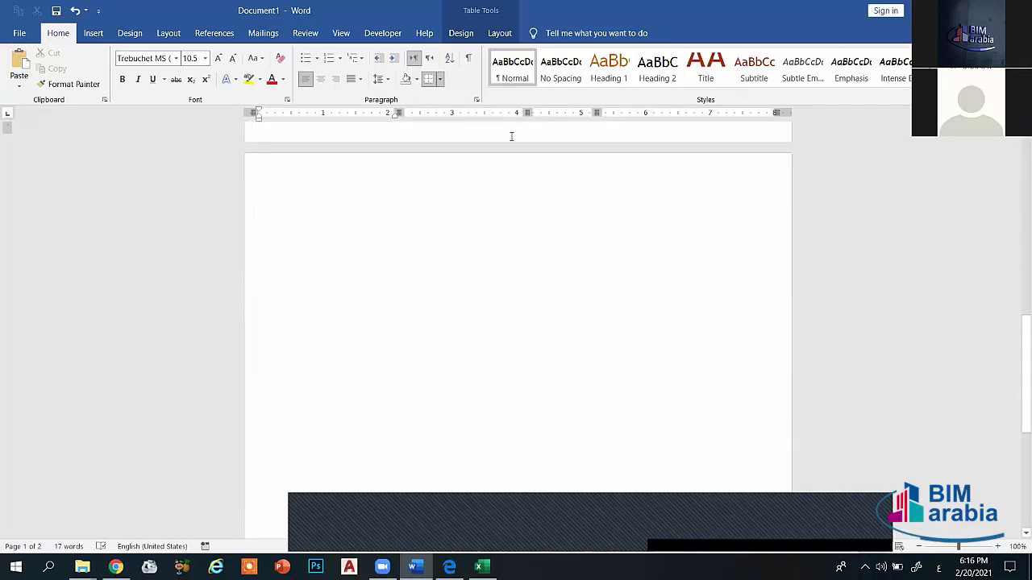
pyautogui.scroll(4, 511, 136)
pyautogui.scroll(2, 638, 254)
pyautogui.scroll(2, 638, 253)
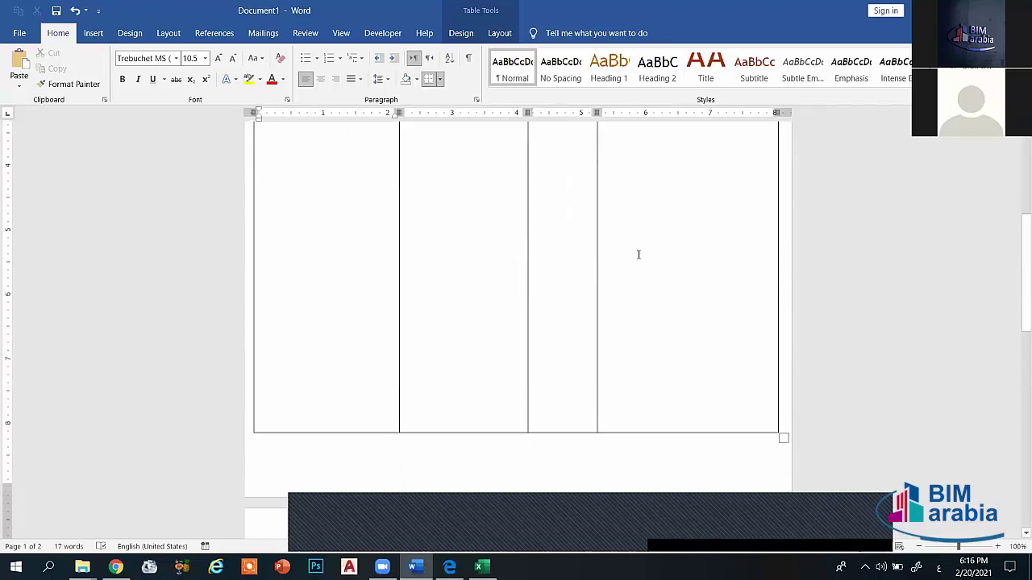
pyautogui.scroll(3, 638, 253)
pyautogui.scroll(3, 468, 257)
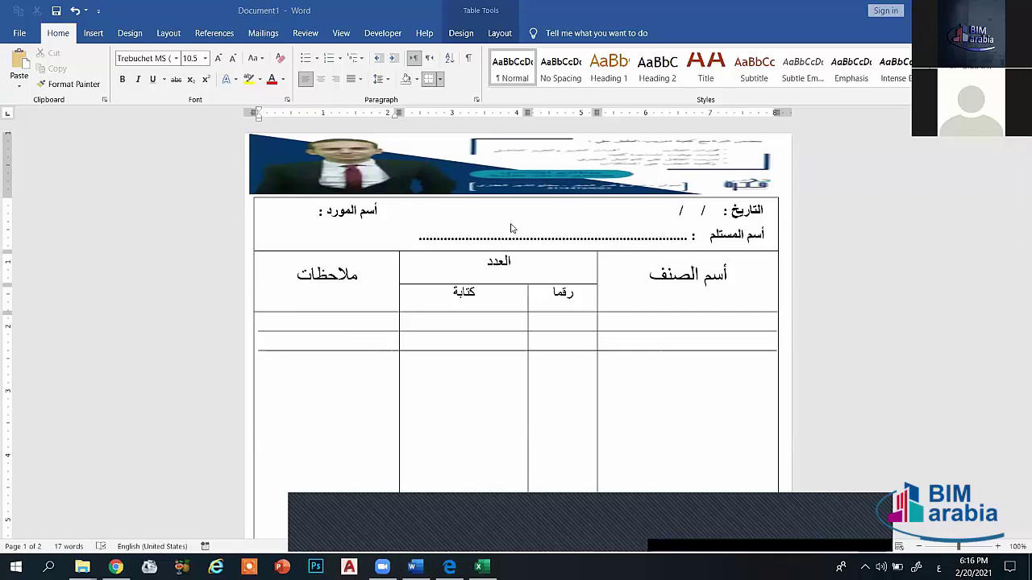
# Close the form document without saving and start a new blank document
pyautogui.click(1017, 10)
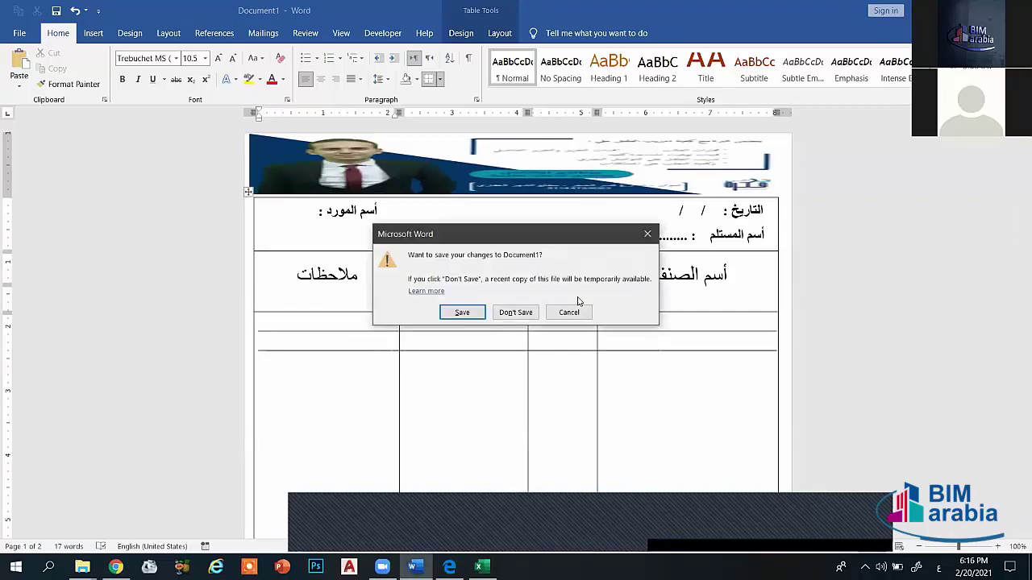
pyautogui.click(513, 312)
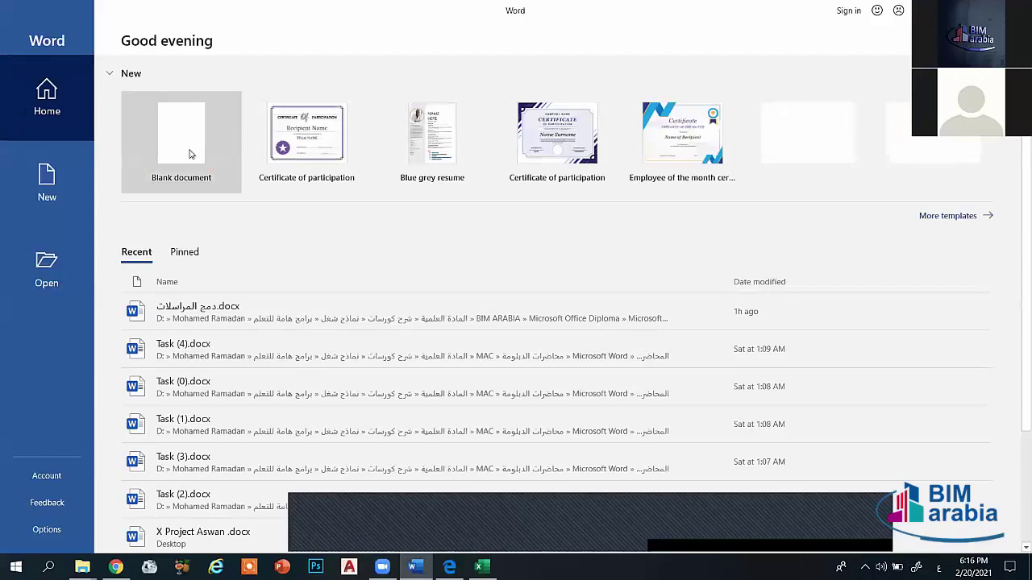
pyautogui.click(201, 165)
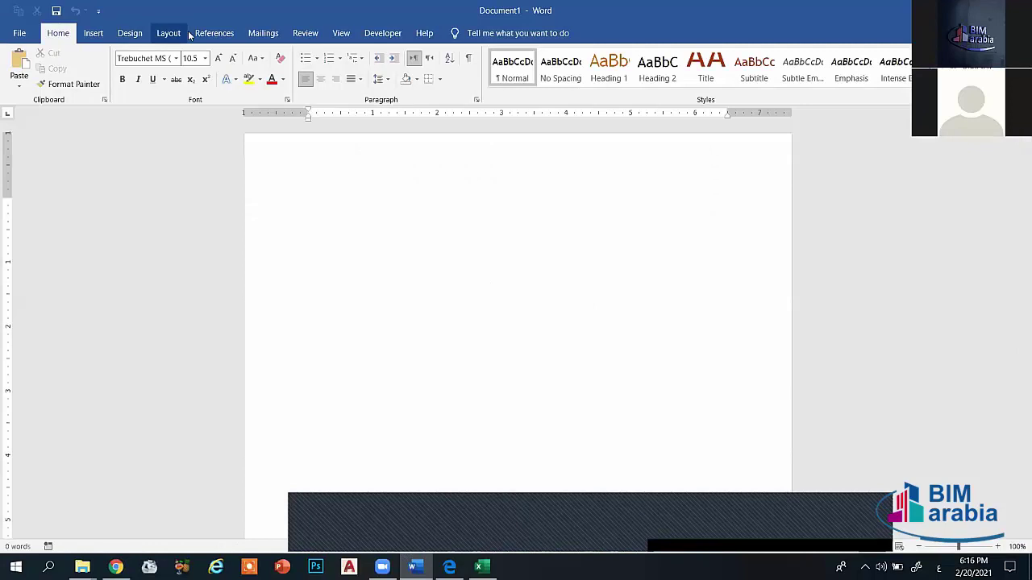
# Set the page orientation to Landscape
pyautogui.click(202, 33)
pyautogui.click(168, 33)
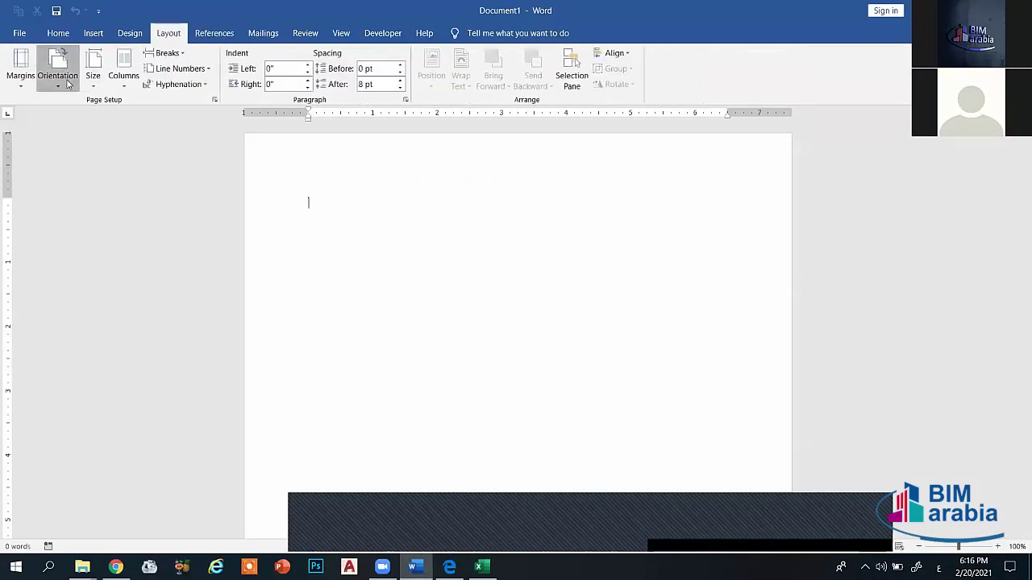
pyautogui.click(57, 77)
pyautogui.click(78, 147)
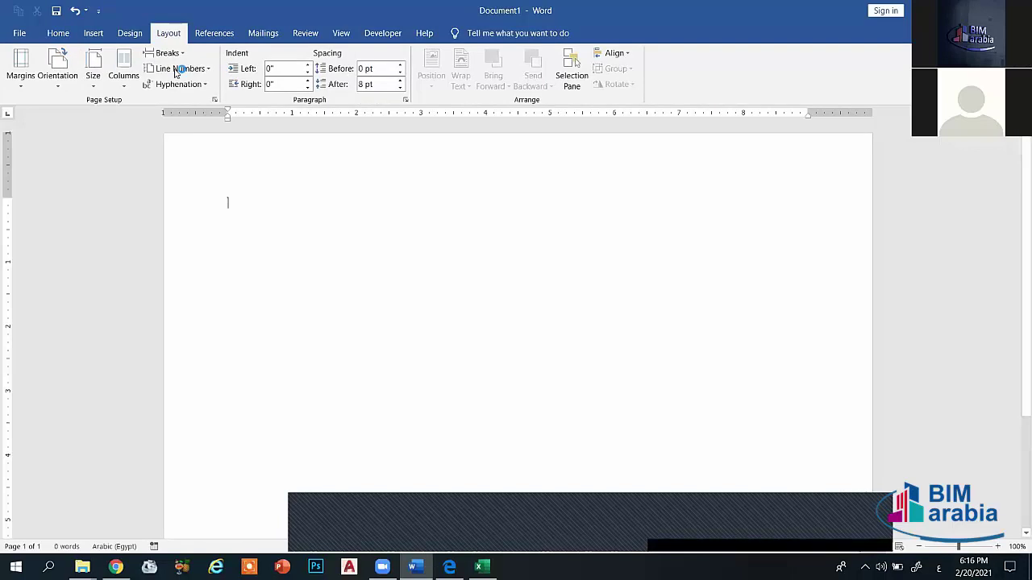
# Set the paper size to A3, briefly trying Legal first, and zoom out to fit the page
pyautogui.click(94, 72)
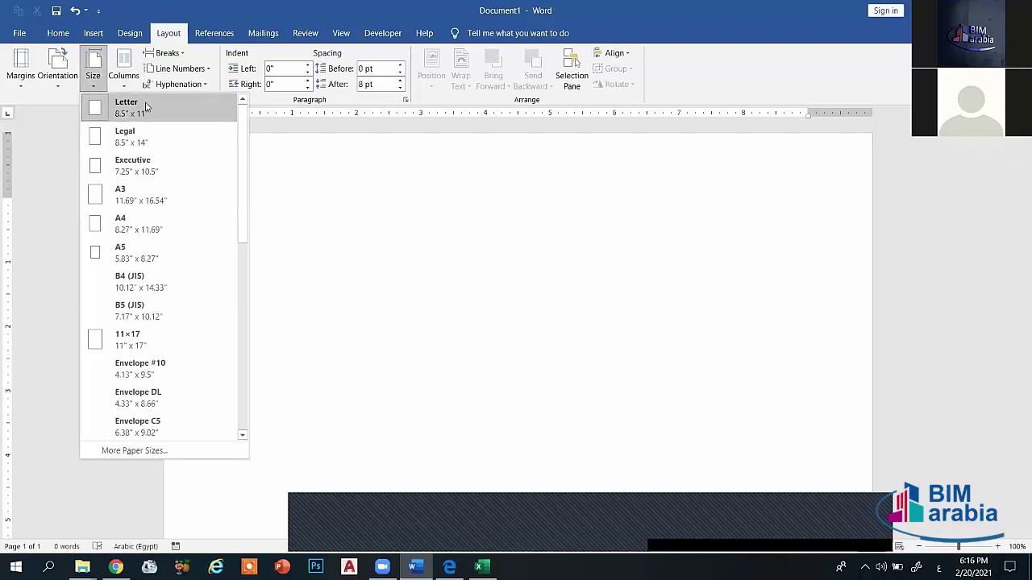
pyautogui.click(127, 141)
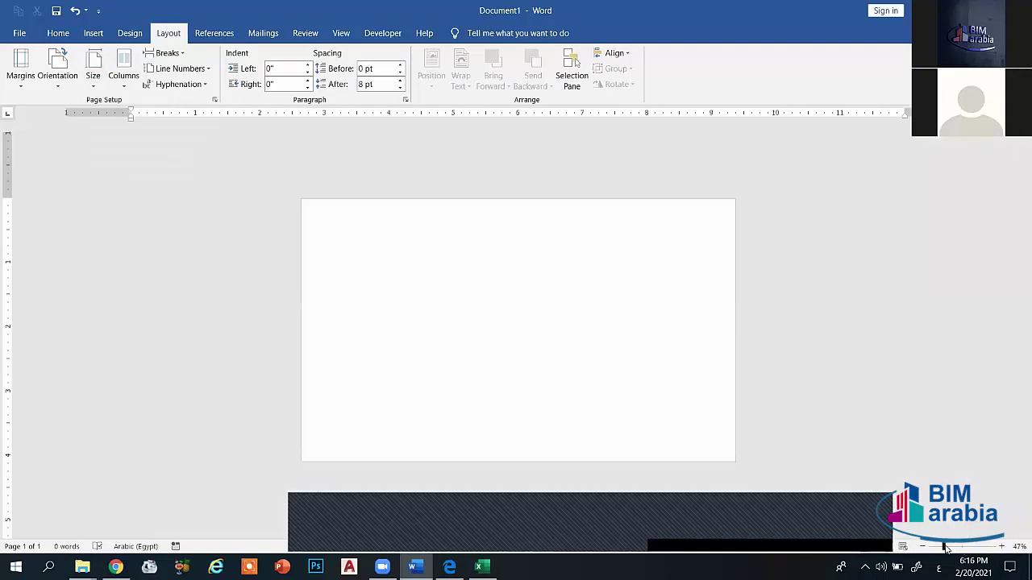
pyautogui.moveTo(957, 547); pyautogui.dragTo(953, 547)
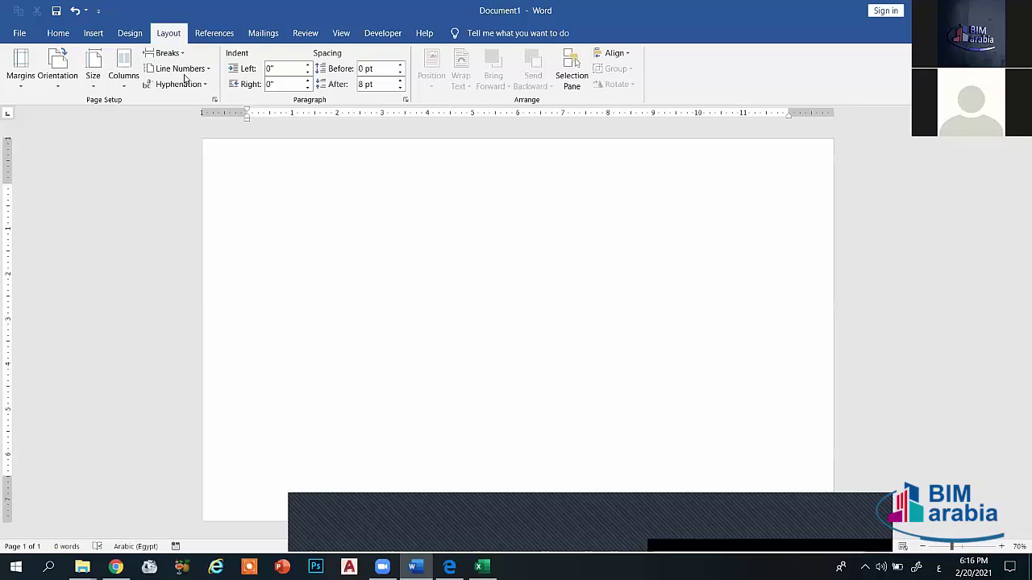
pyautogui.click(93, 94)
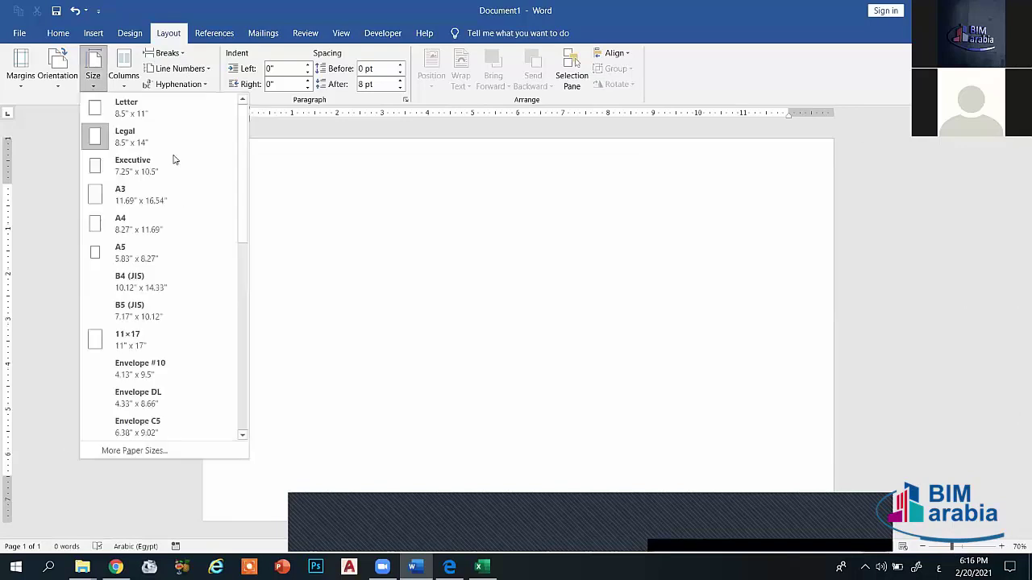
pyautogui.click(158, 199)
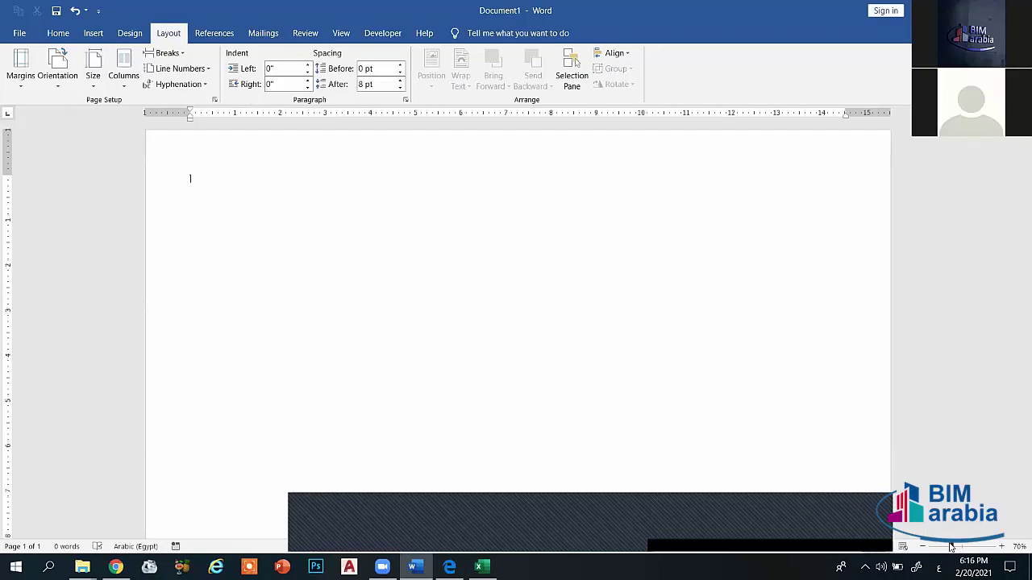
pyautogui.moveTo(951, 547); pyautogui.dragTo(949, 546)
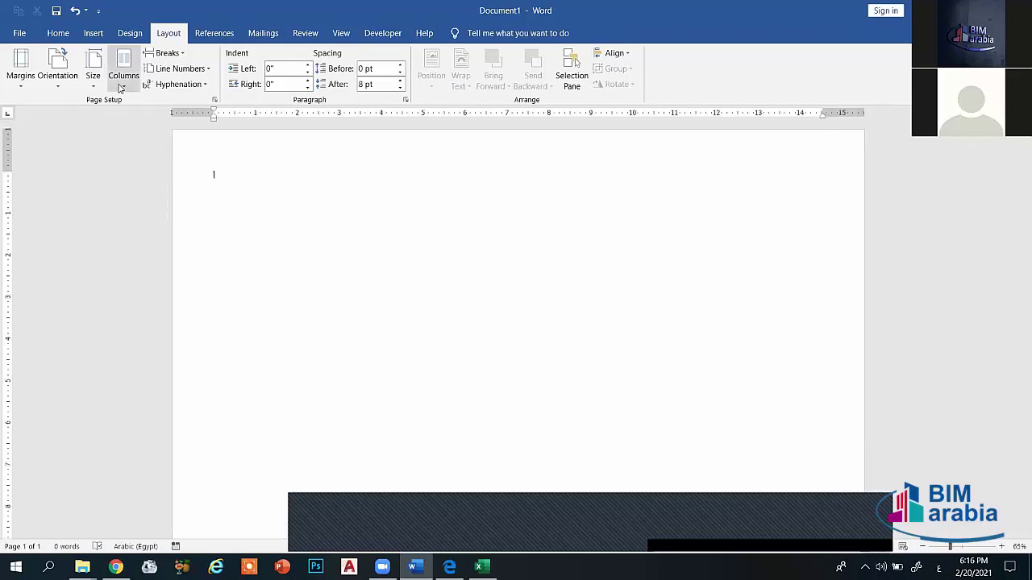
pyautogui.click(93, 81)
pyautogui.click(577, 83)
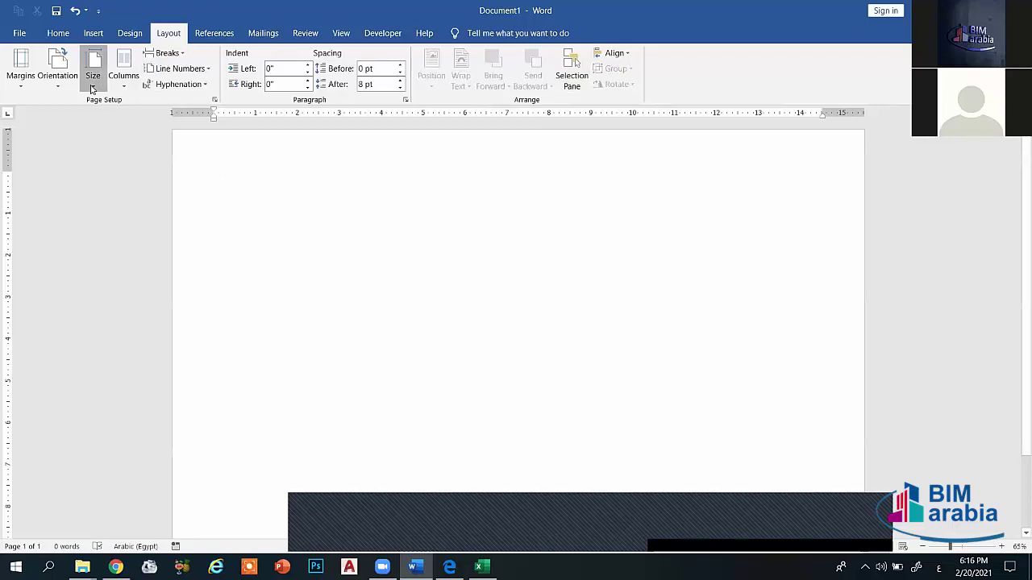
pyautogui.click(93, 80)
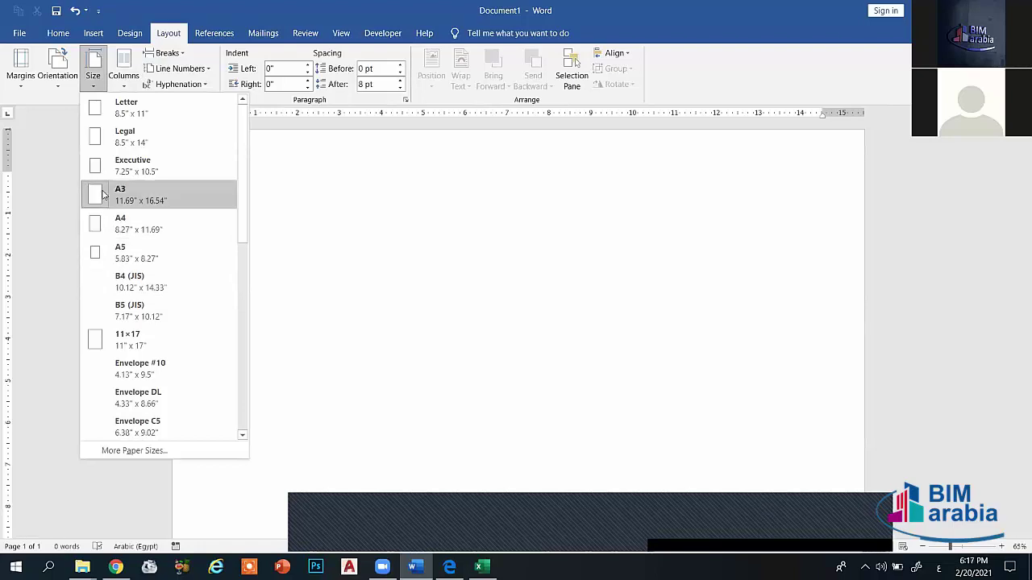
pyautogui.click(373, 254)
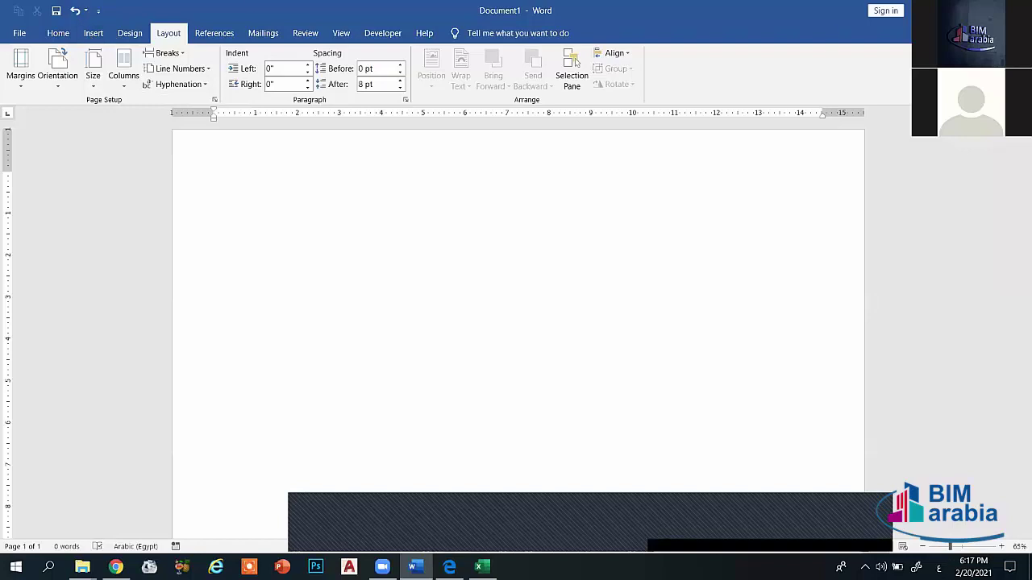
pyautogui.click(58, 33)
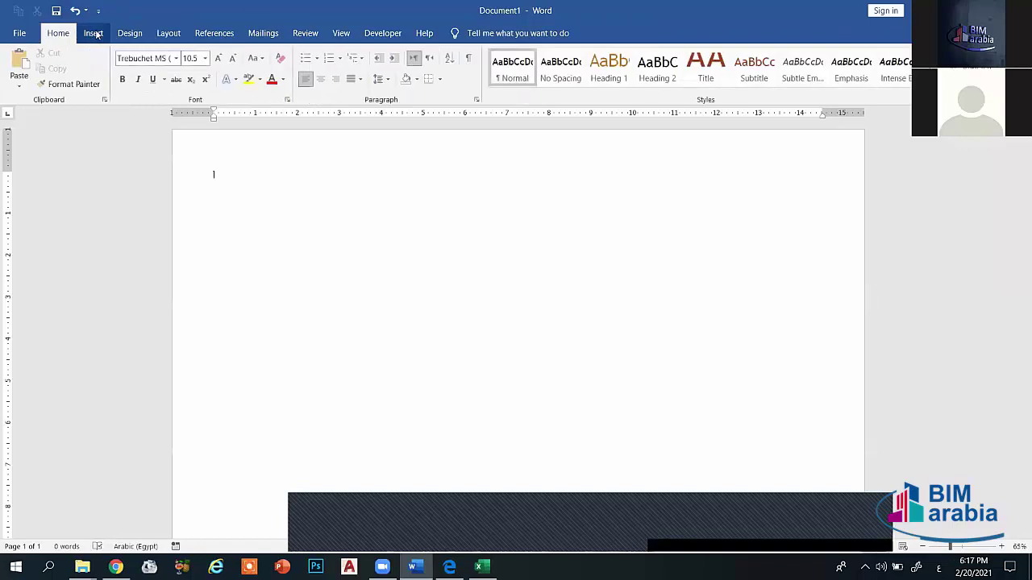
pyautogui.click(93, 33)
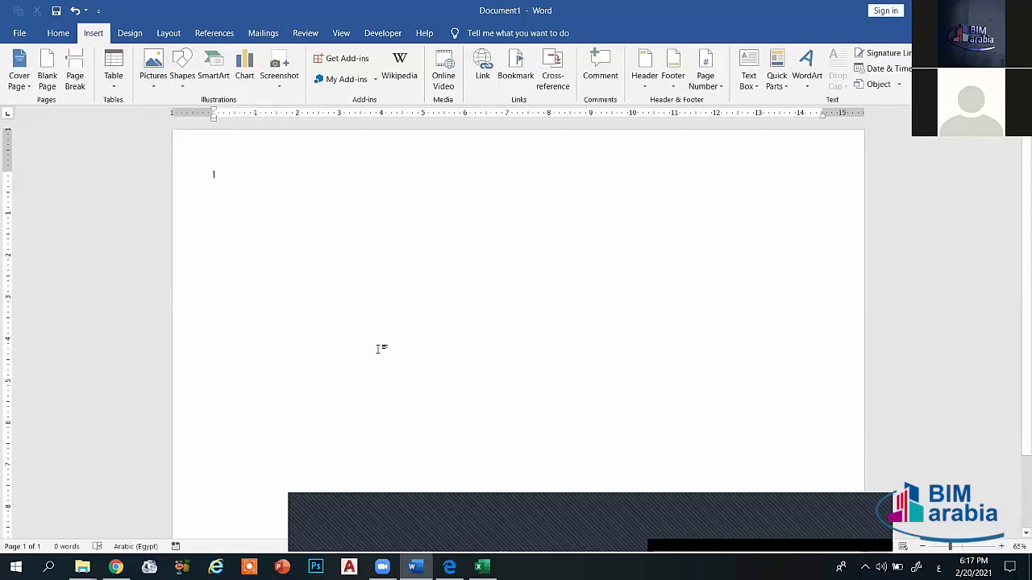
# Close New folder and open حدود واطارات وبراويز.docx from the Microsoft Office Word folder
pyautogui.moveTo(83, 567)
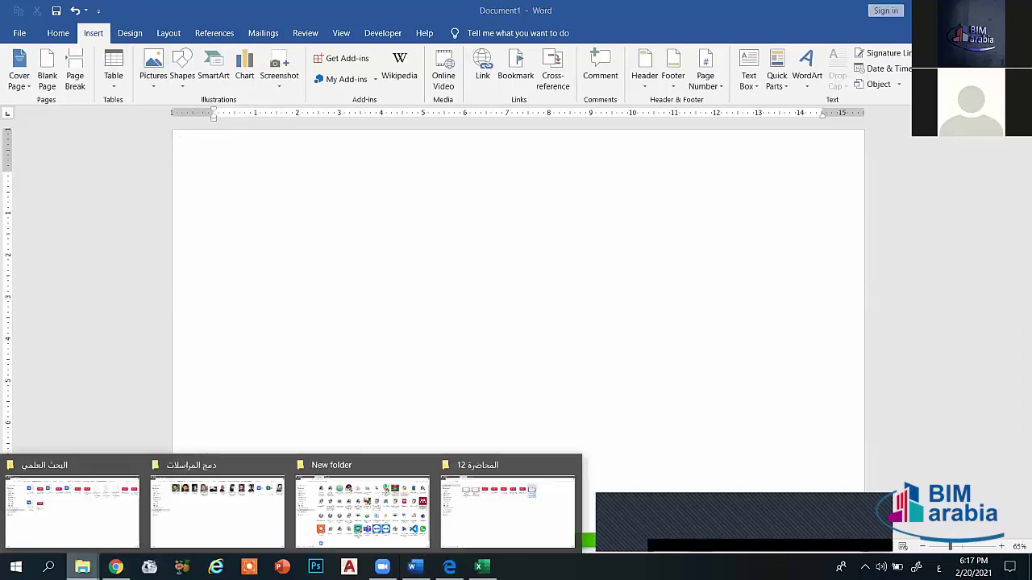
pyautogui.click(422, 465)
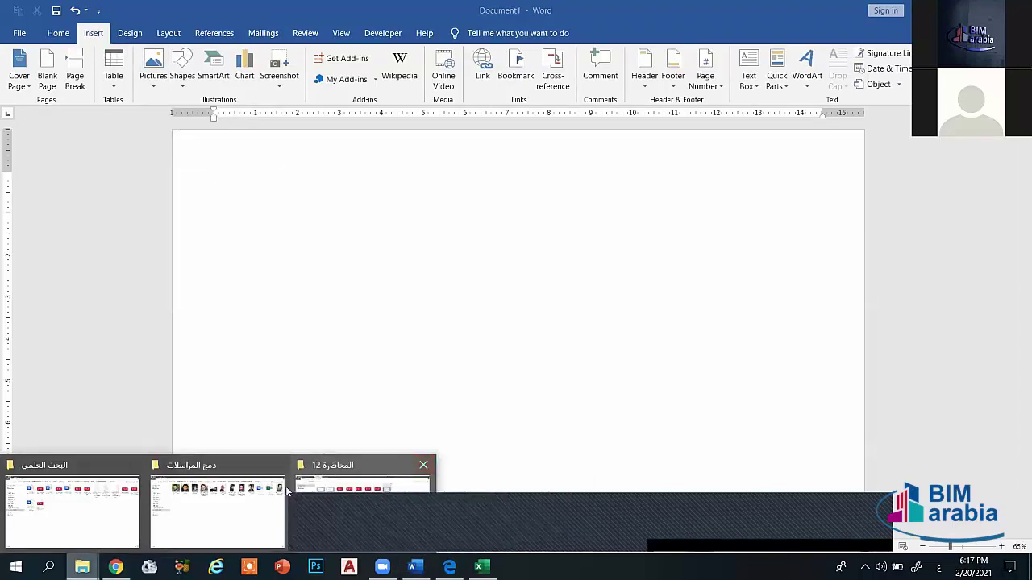
pyautogui.click(228, 491)
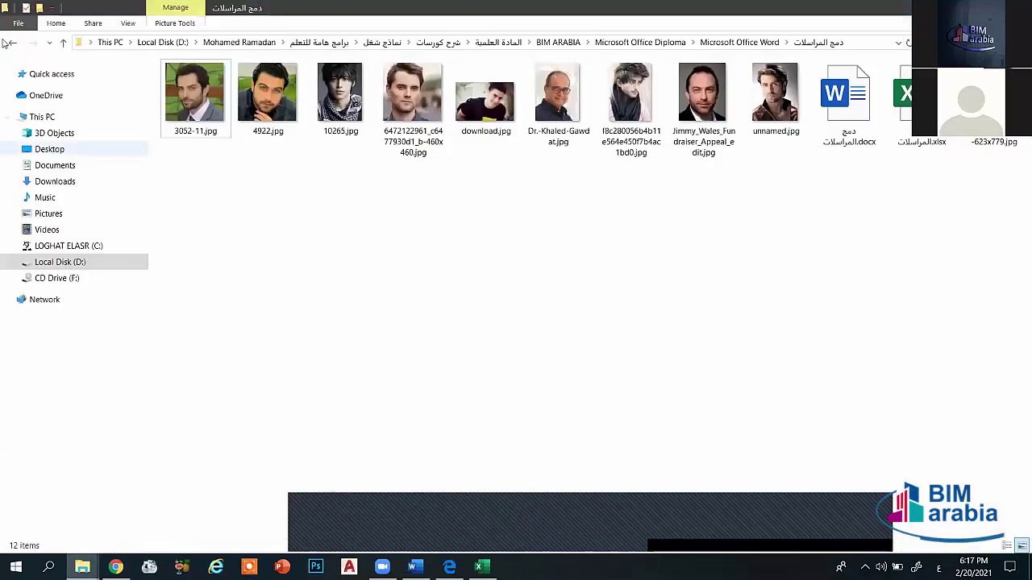
pyautogui.click(10, 42)
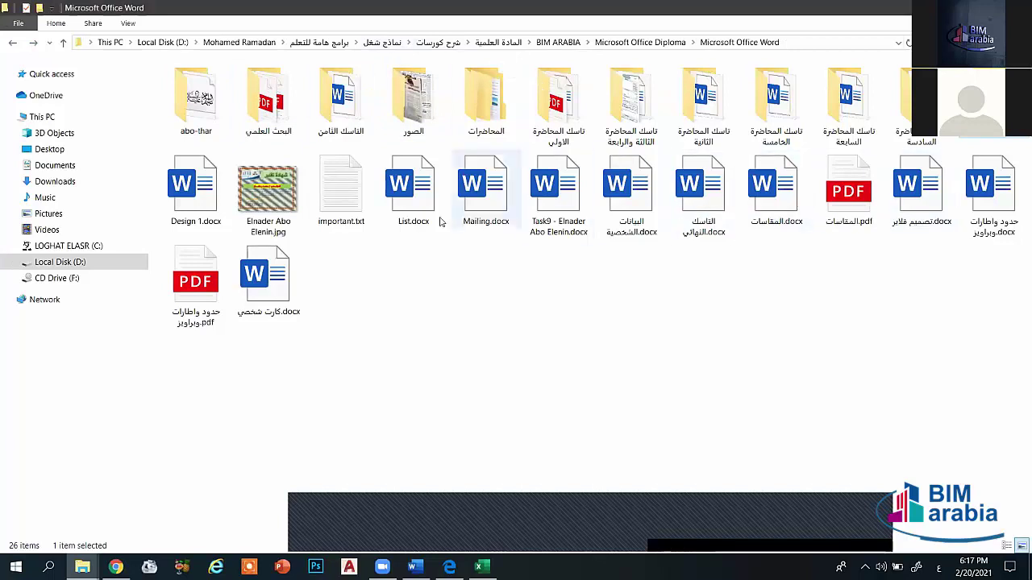
pyautogui.doubleClick(997, 202)
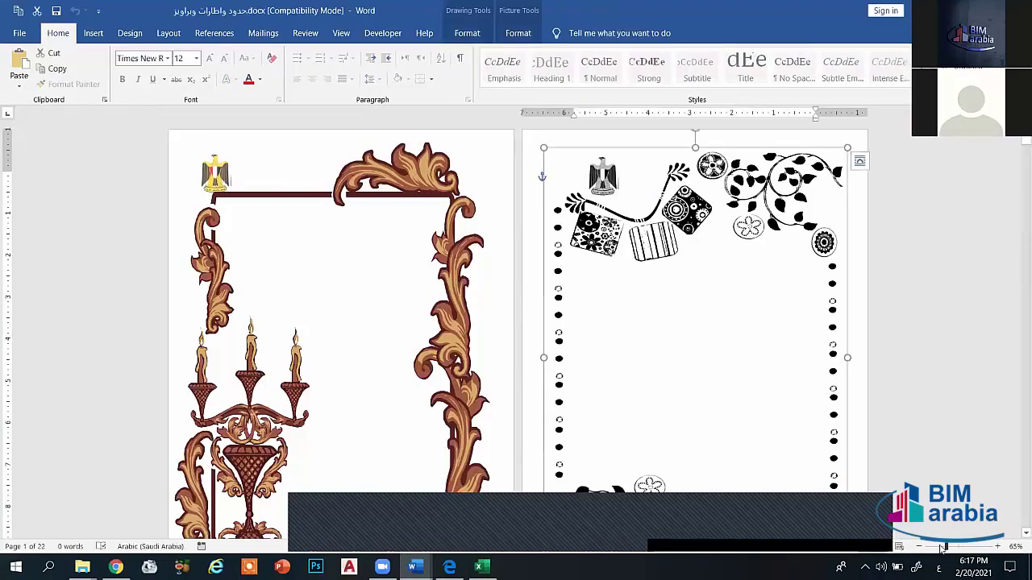
# Paste the green-gold ornate frame picture into the blank Document1
pyautogui.moveTo(927, 548); pyautogui.dragTo(933, 548)
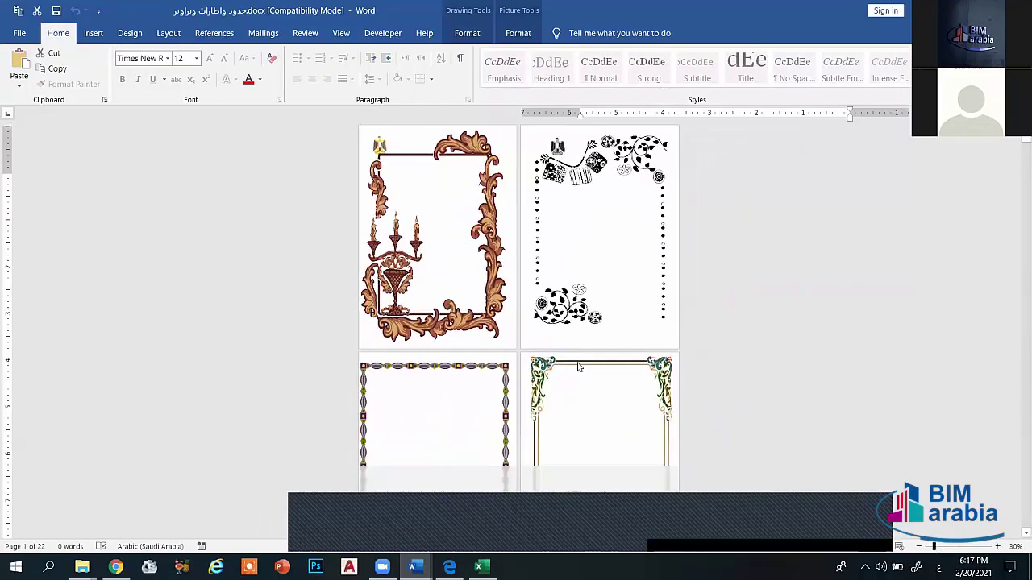
pyautogui.scroll(1, 283, 224)
pyautogui.scroll(1, 476, 179)
pyautogui.scroll(1, 702, 414)
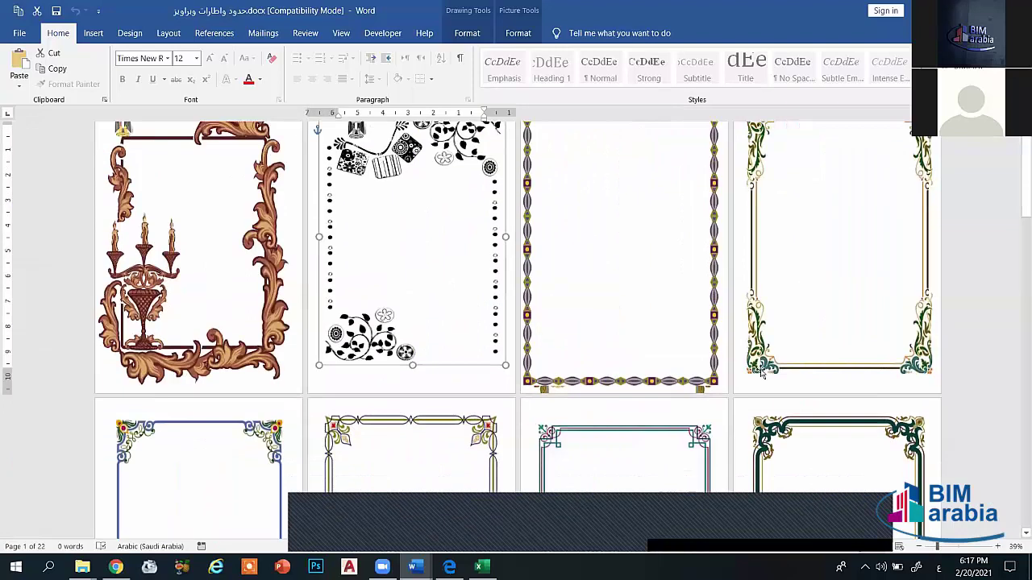
pyautogui.click(760, 372)
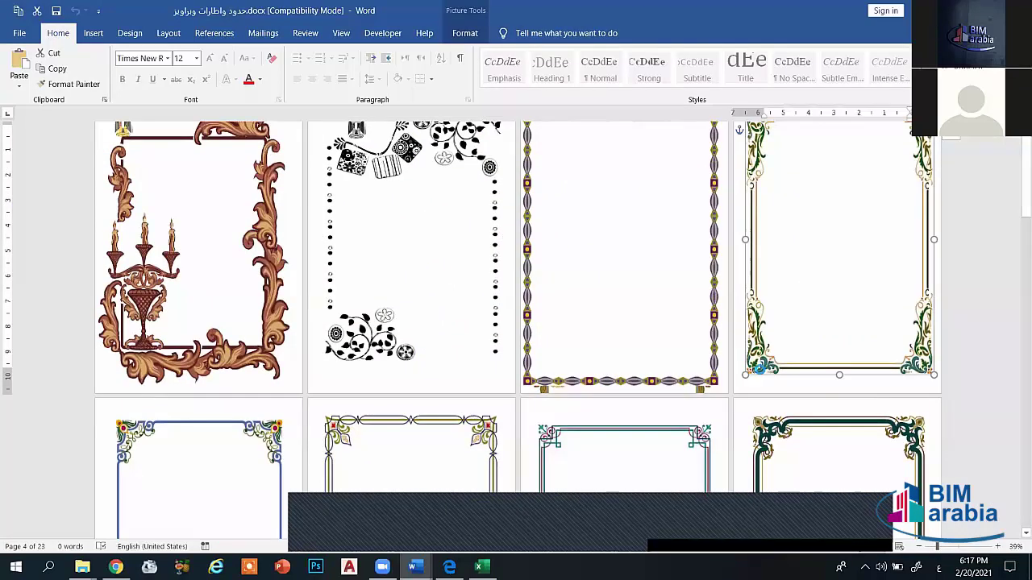
pyautogui.moveTo(413, 567)
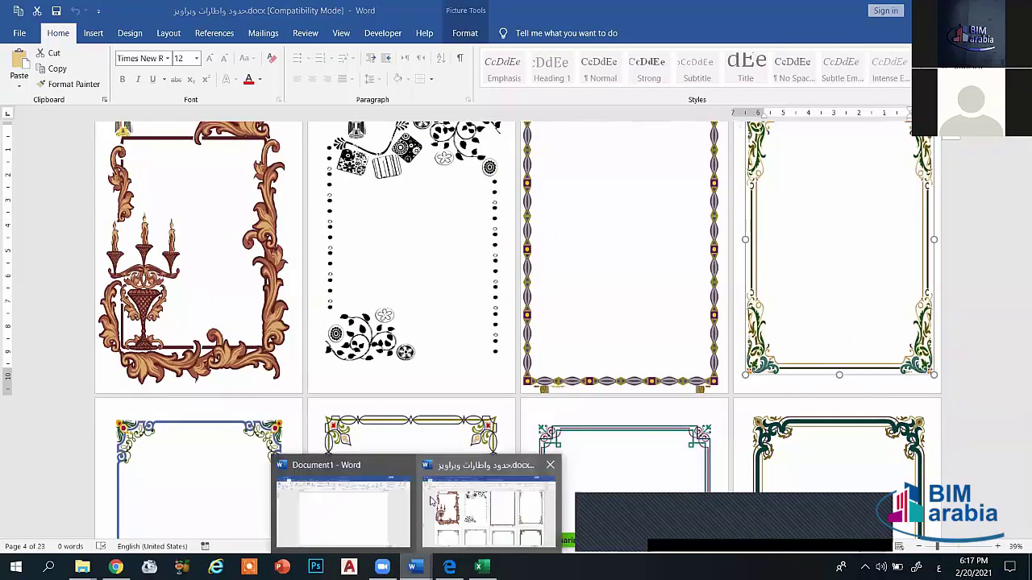
pyautogui.click(346, 504)
pyautogui.hotkey('ctrl', 'v')
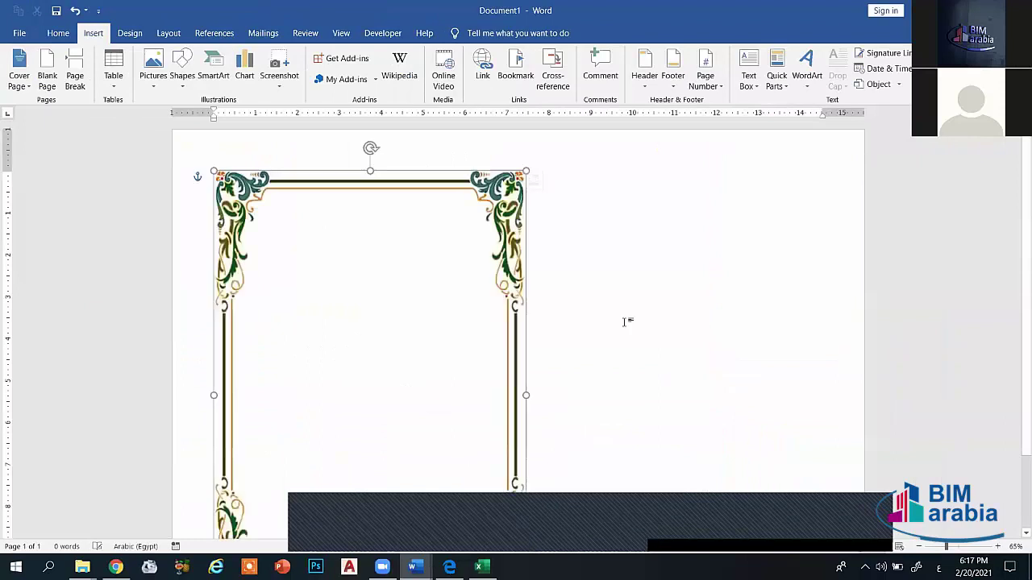
# Move the frame to the page's right side, stretch it slightly taller, and add a narrower copy on the left
pyautogui.moveTo(692, 148); pyautogui.dragTo(744, 155)
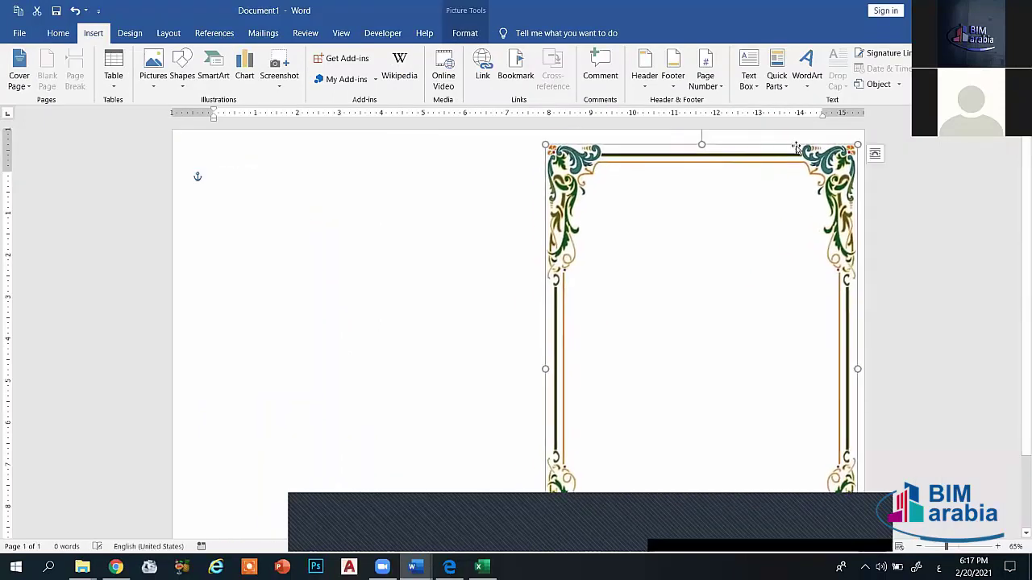
pyautogui.scroll(-2, 1015, 300)
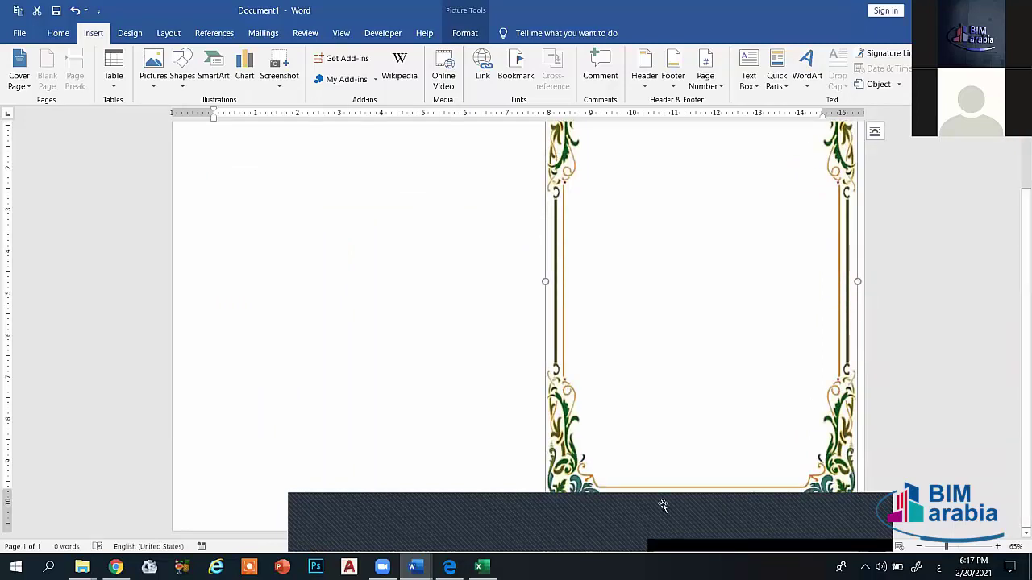
pyautogui.moveTo(701, 507); pyautogui.dragTo(701, 522)
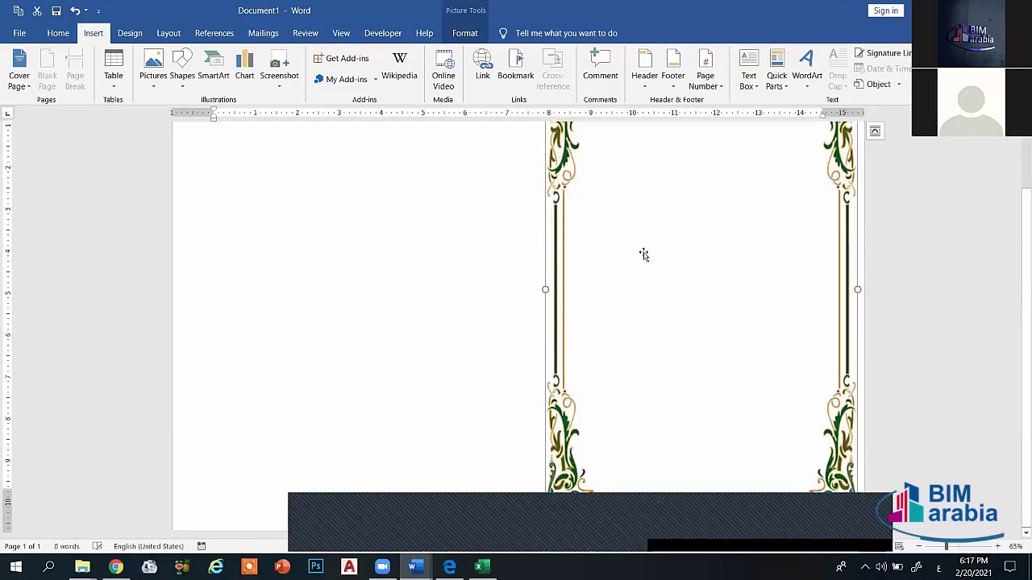
pyautogui.scroll(2, 644, 255)
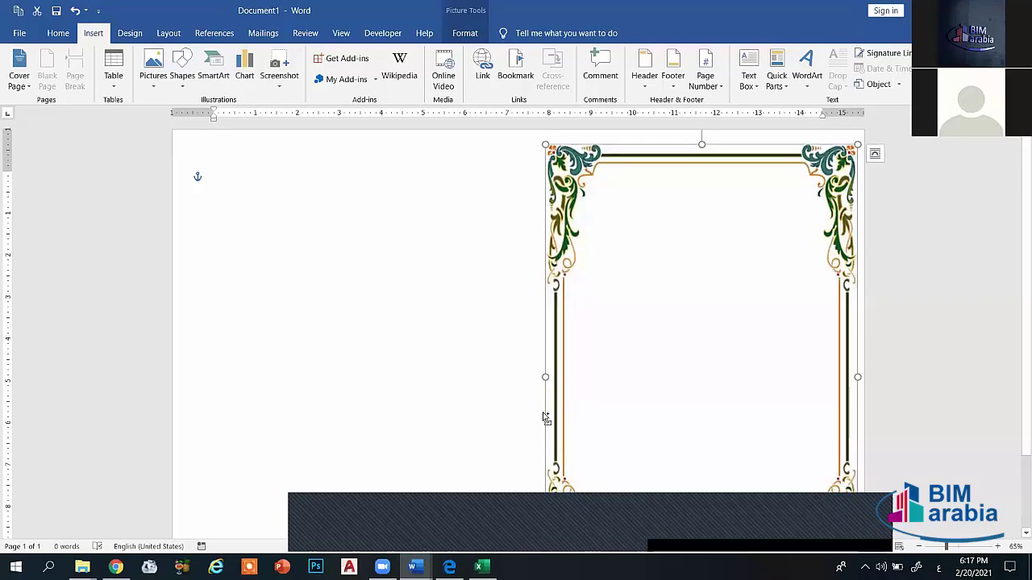
pyautogui.keyDown('ctrl'); pyautogui.moveTo(545, 419); pyautogui.dragTo(251, 166); pyautogui.keyUp('ctrl')
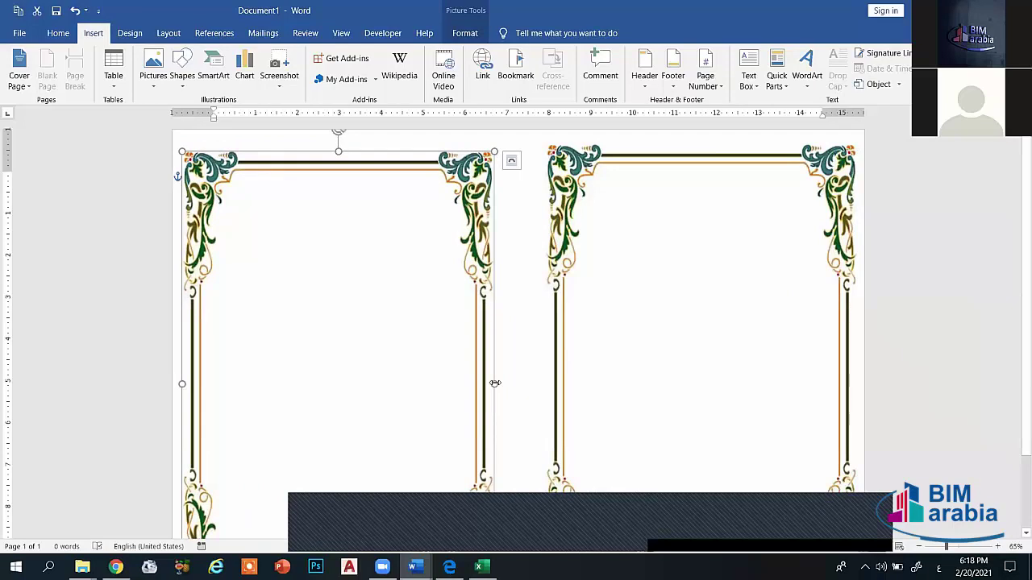
pyautogui.moveTo(494, 383); pyautogui.dragTo(374, 387)
# Narrow the right frame from its left side and place a copy mid-page
pyautogui.click(554, 373)
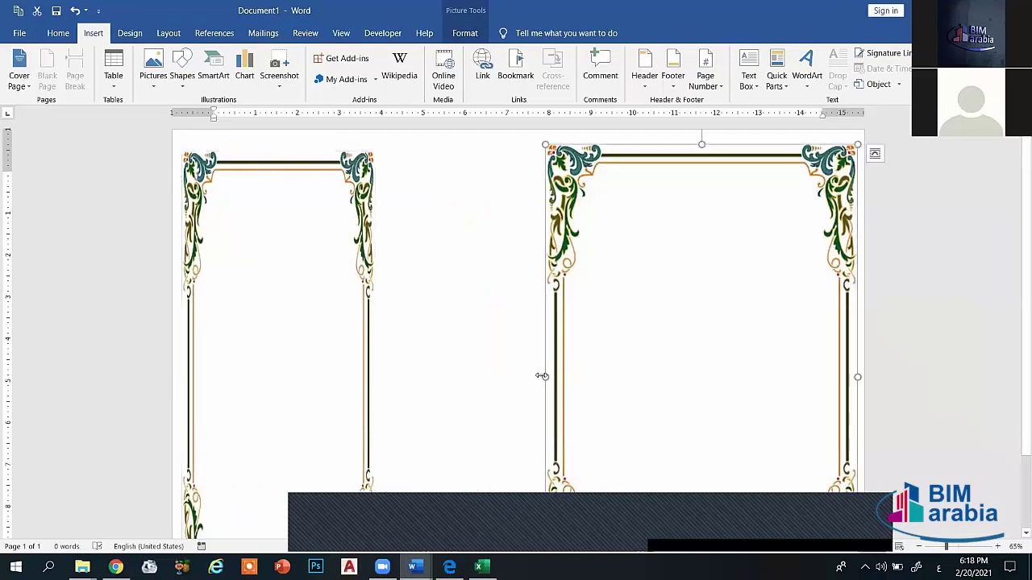
pyautogui.moveTo(543, 374)
pyautogui.mouseDown()
pyautogui.moveTo(650, 376)
pyautogui.moveTo(669, 402)
pyautogui.mouseUp()
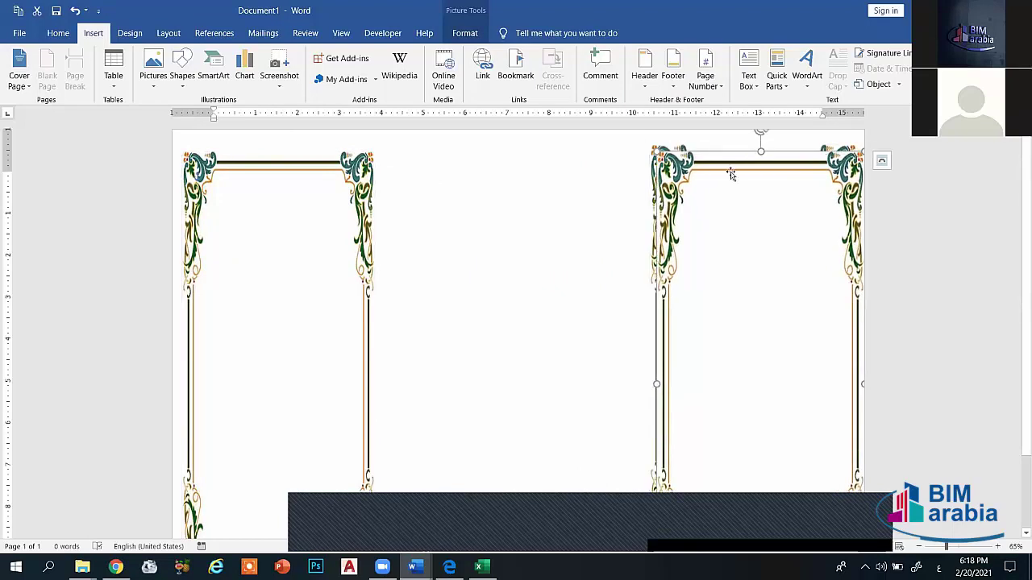
pyautogui.keyDown('ctrl'); pyautogui.moveTo(638, 191); pyautogui.dragTo(489, 177); pyautogui.keyUp('ctrl')
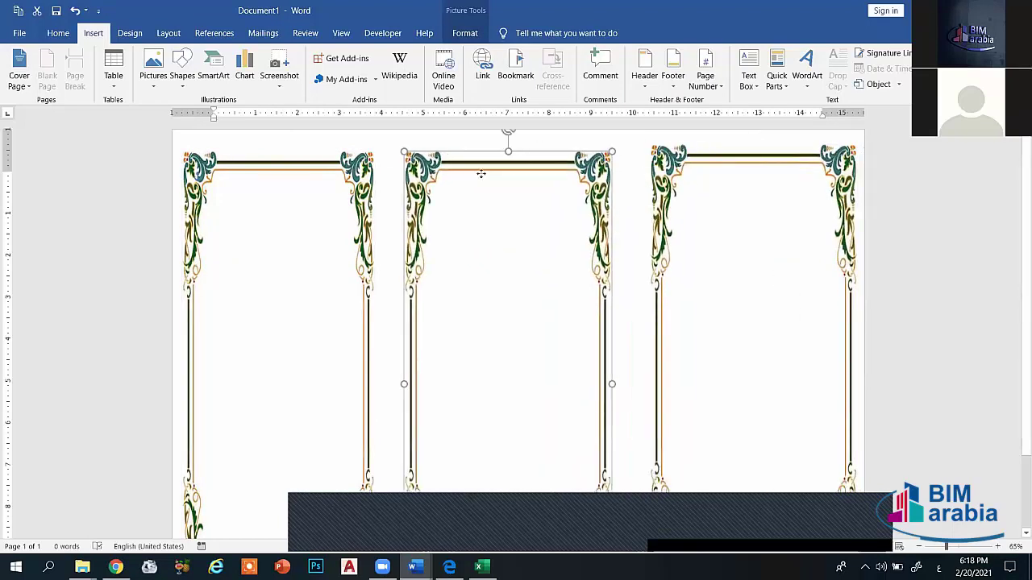
pyautogui.press('Right')
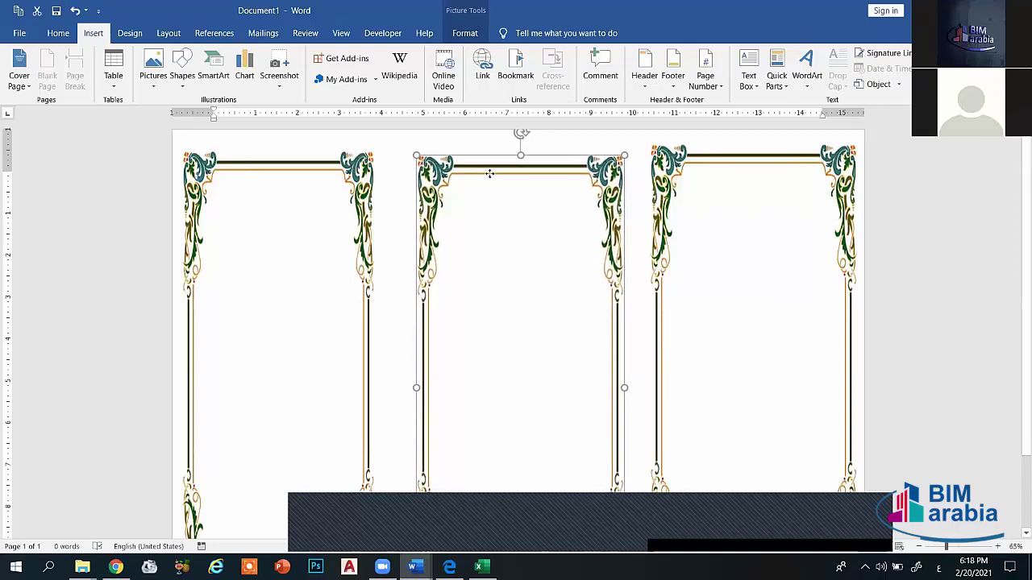
# Shift the left frame down slightly so all three frames line up
pyautogui.click(707, 339)
pyautogui.scroll(-3, 707, 341)
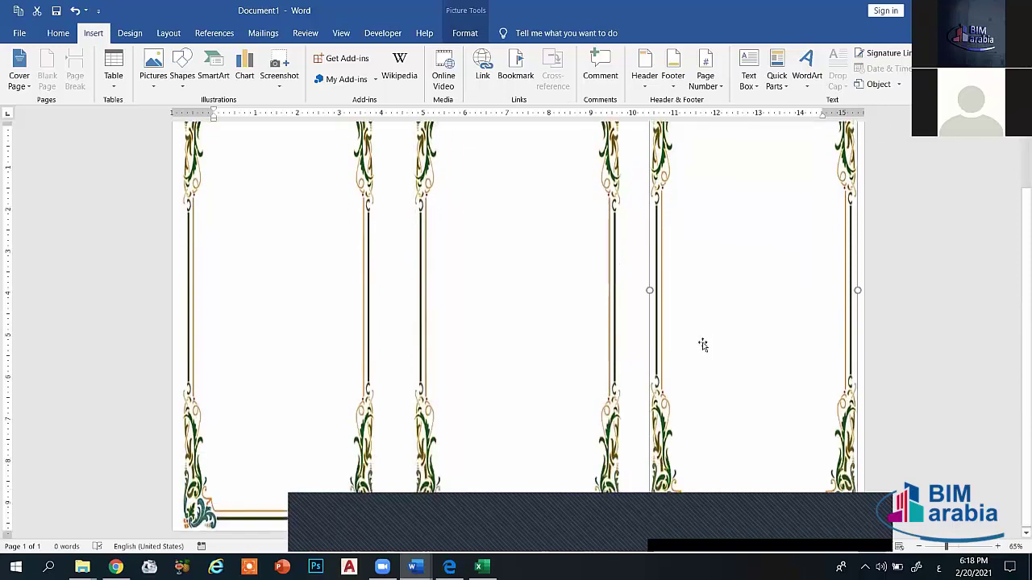
pyautogui.scroll(3, 702, 346)
pyautogui.click(545, 164)
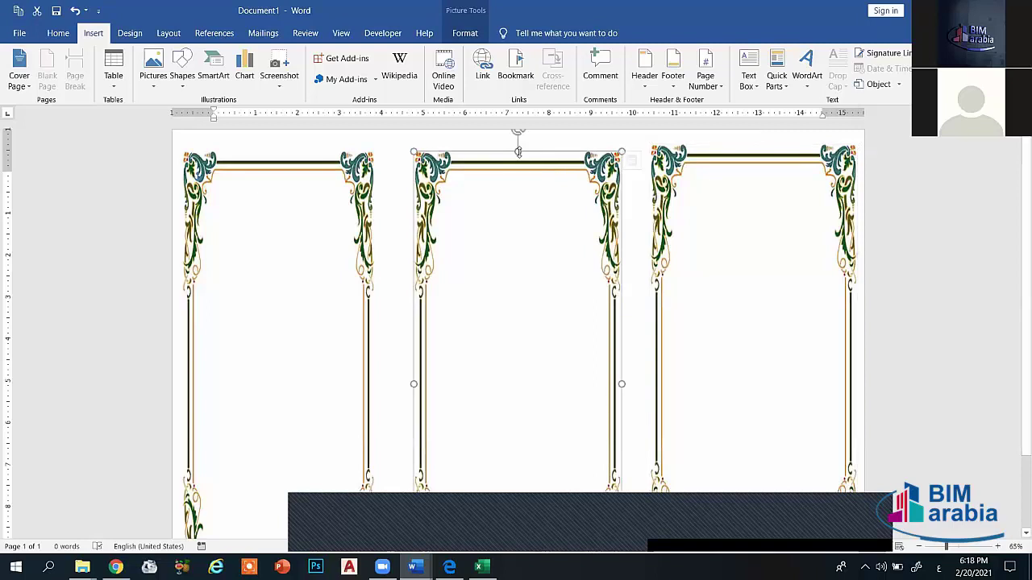
pyautogui.click(276, 141)
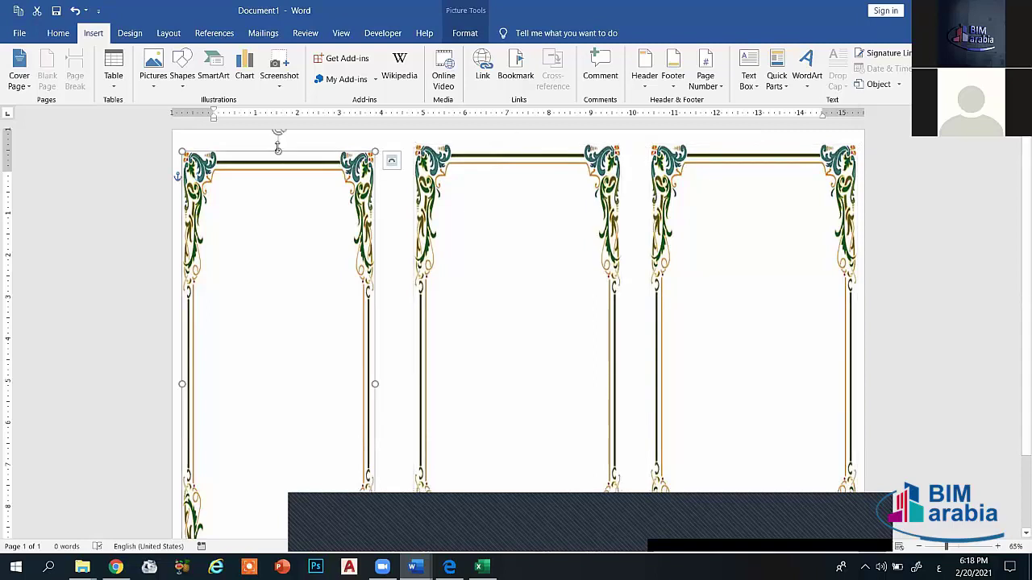
pyautogui.moveTo(277, 142); pyautogui.dragTo(277, 146)
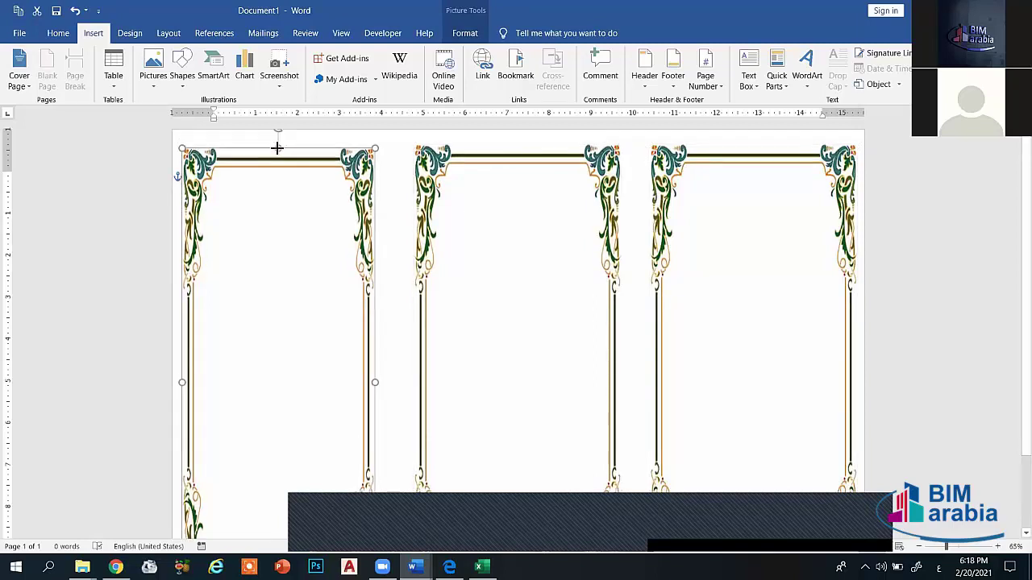
pyautogui.click(676, 336)
pyautogui.scroll(-3, 678, 337)
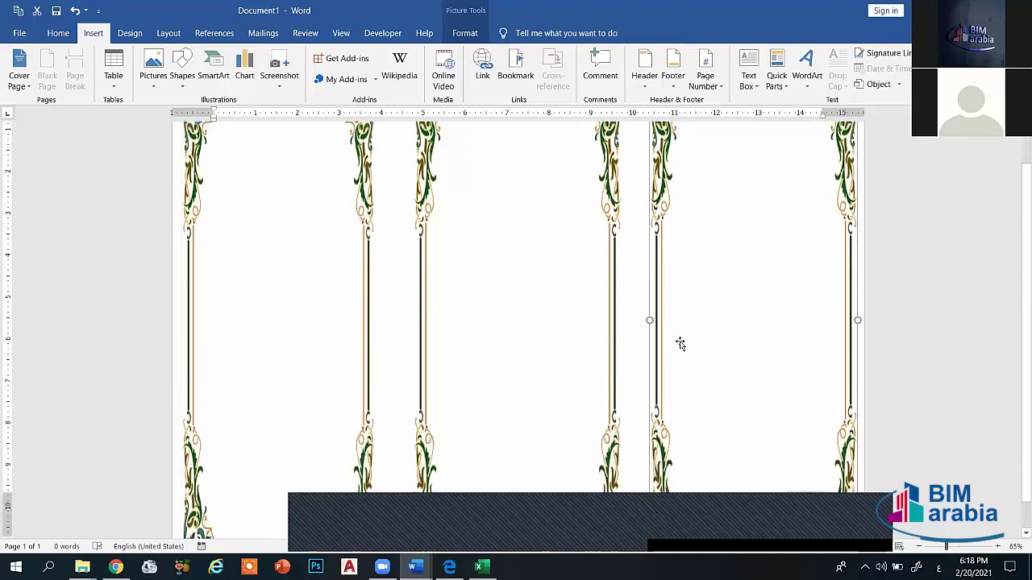
pyautogui.scroll(3, 707, 299)
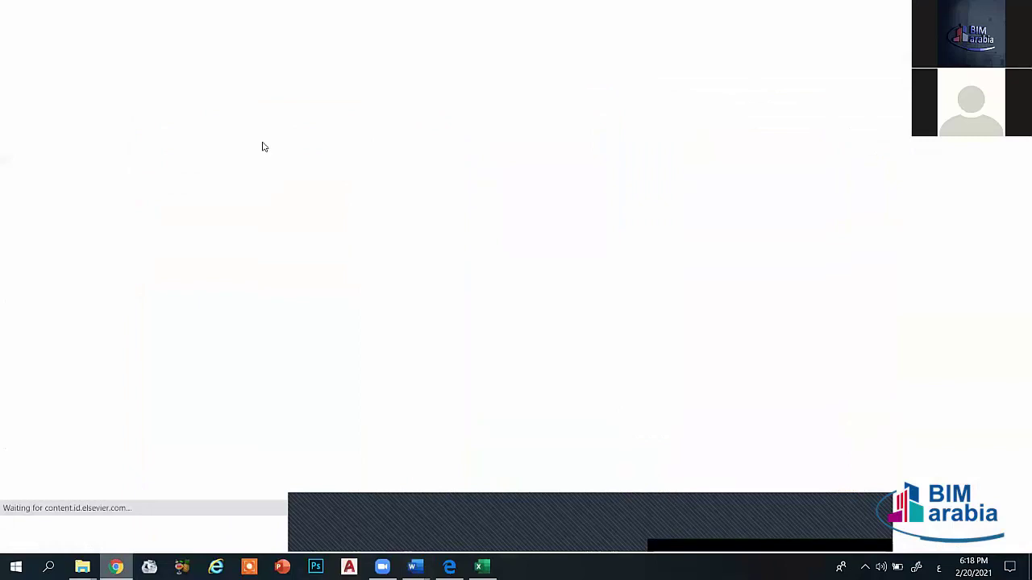
# Search Google for التبريد والتكييف using the suggested query
pyautogui.click(411, 226)
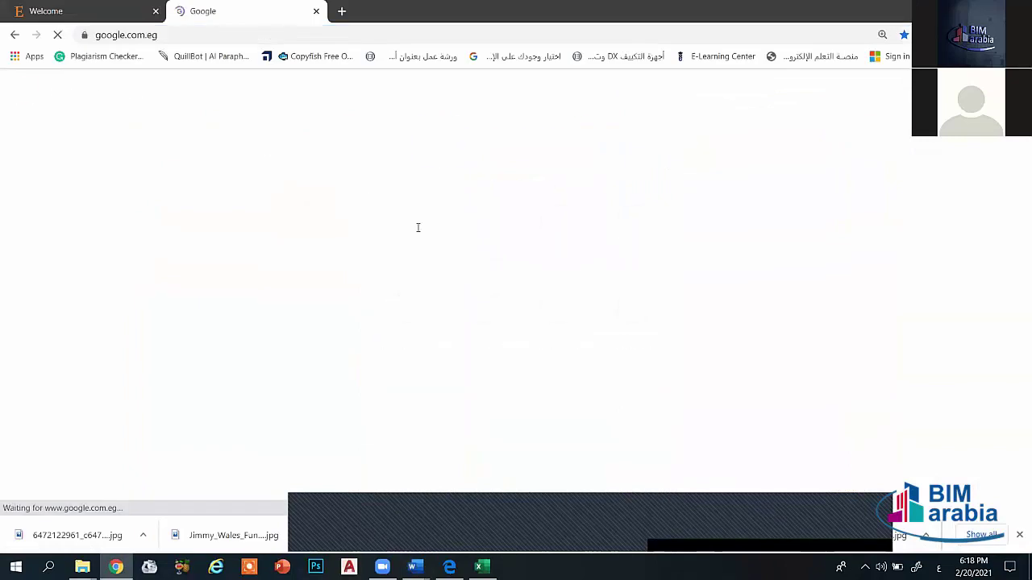
pyautogui.write('ال')
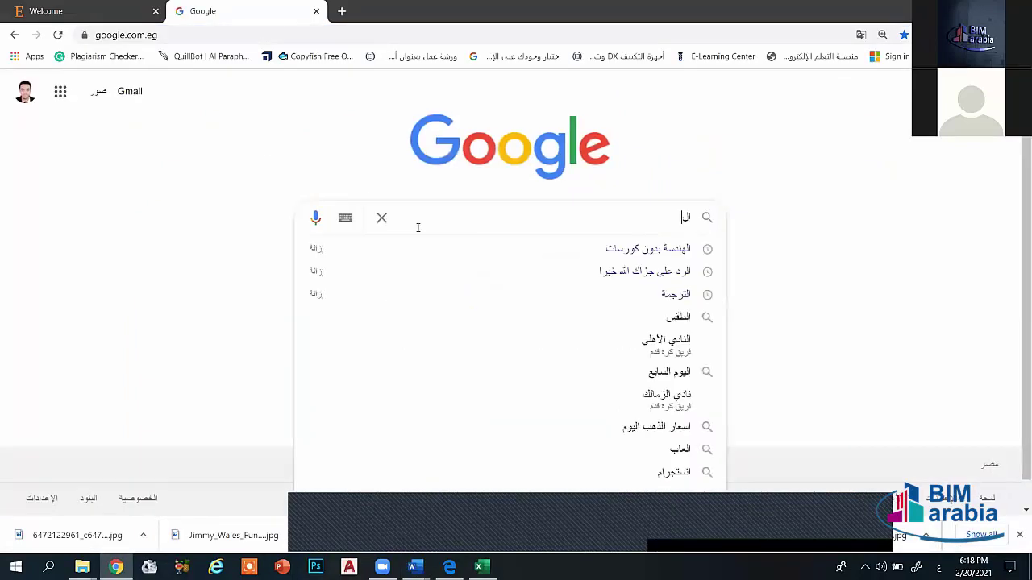
pyautogui.write('تب')
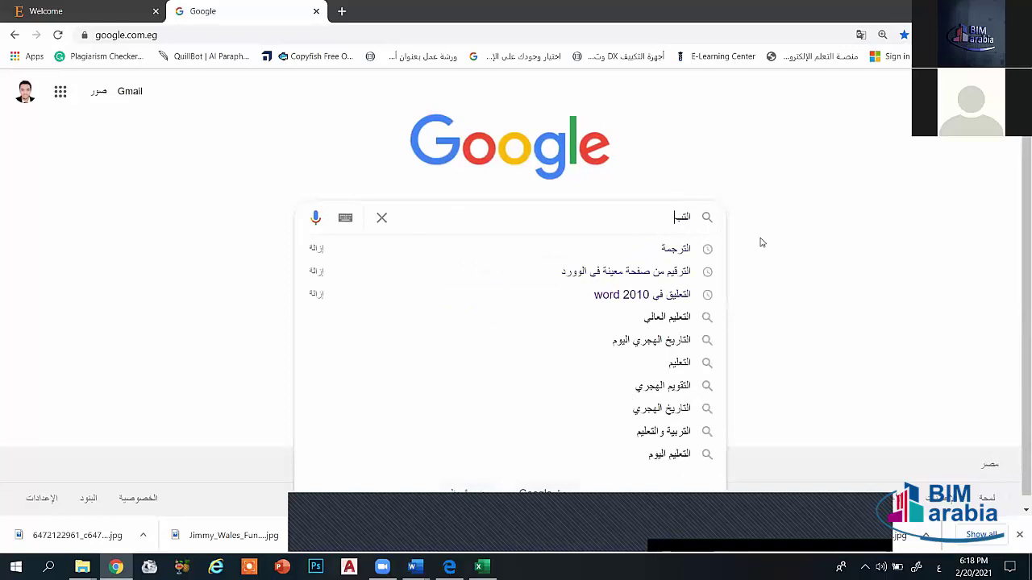
pyautogui.write('ري')
pyautogui.press('Down')
pyautogui.press('Down')
pyautogui.press('Down')
pyautogui.press('Return')
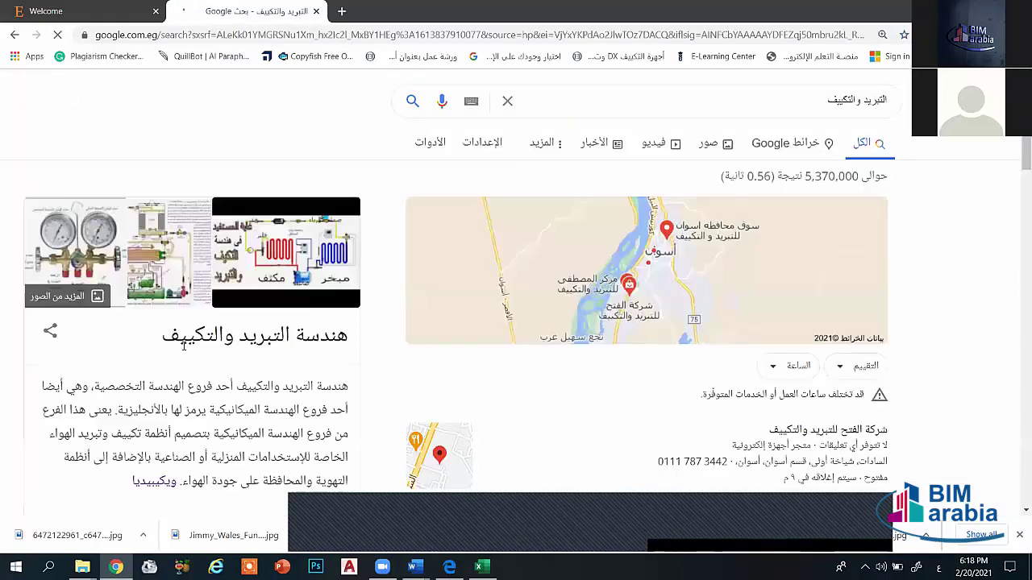
# Copy the Arabic description paragraph from the search results and return to Word
pyautogui.scroll(-2, 355, 246)
pyautogui.moveTo(349, 244); pyautogui.dragTo(183, 348)
pyautogui.rightClick(332, 259)
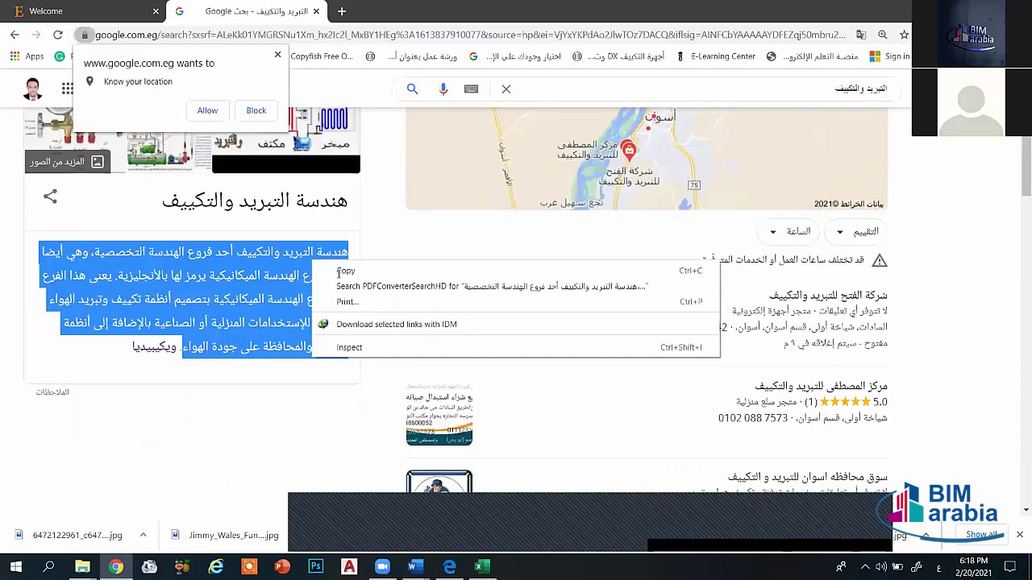
pyautogui.click(350, 270)
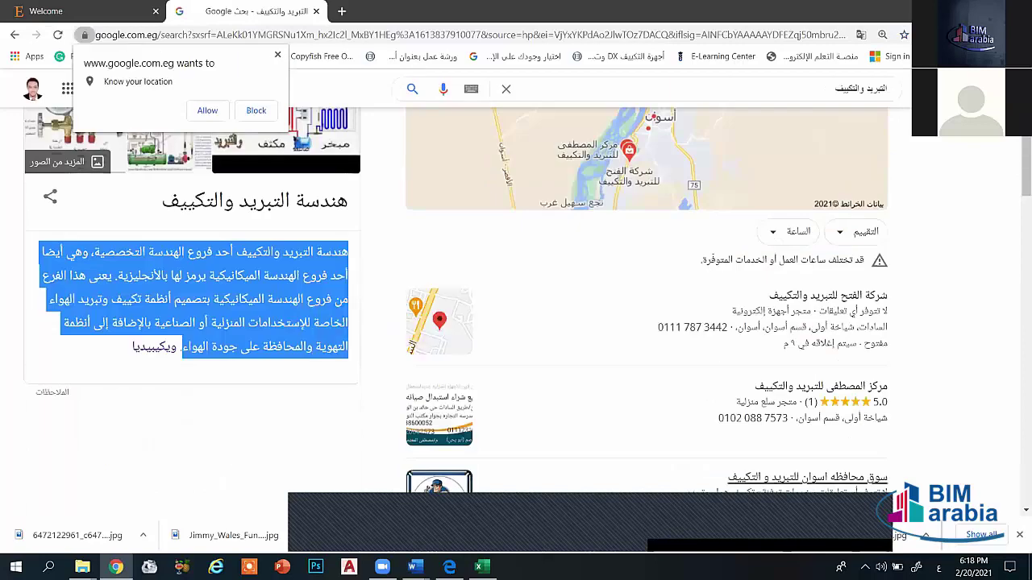
pyautogui.moveTo(413, 567)
pyautogui.click(371, 508)
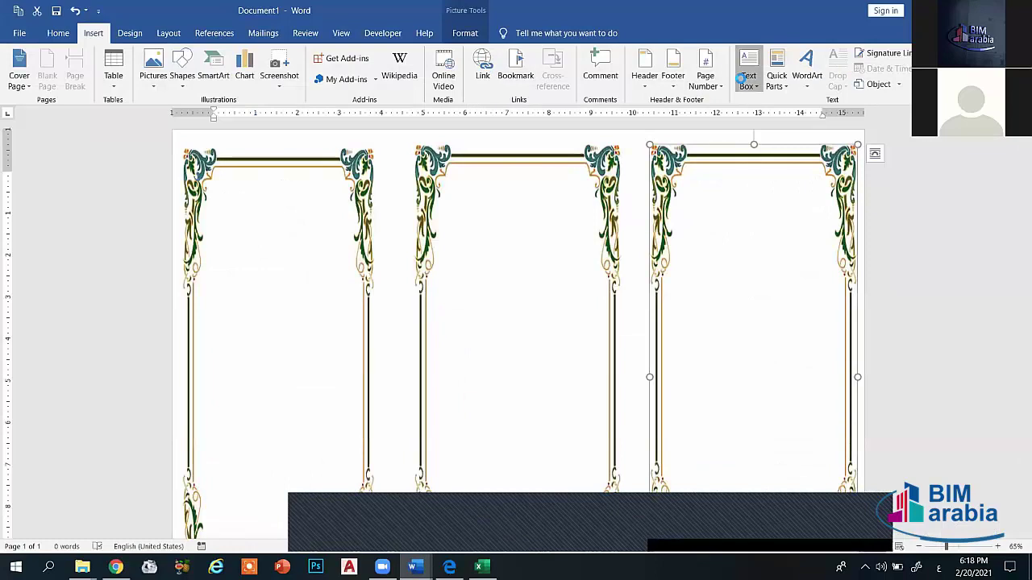
# Try a quote-style text box over the right frame, then delete it
pyautogui.click(740, 77)
pyautogui.click(753, 161)
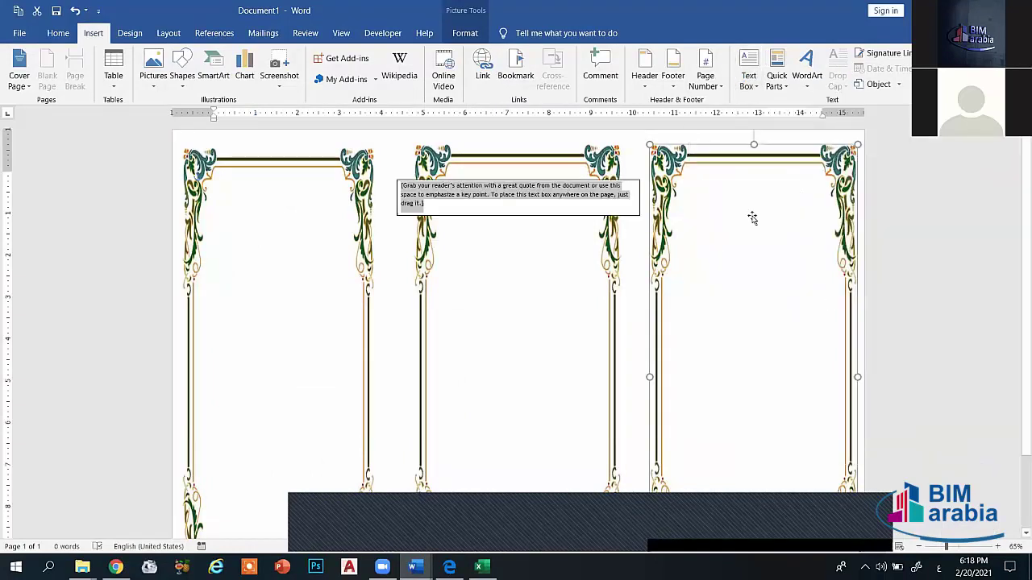
pyautogui.moveTo(583, 215)
pyautogui.mouseDown()
pyautogui.moveTo(773, 208)
pyautogui.moveTo(766, 215)
pyautogui.mouseUp()
pyautogui.moveTo(582, 192); pyautogui.dragTo(692, 197)
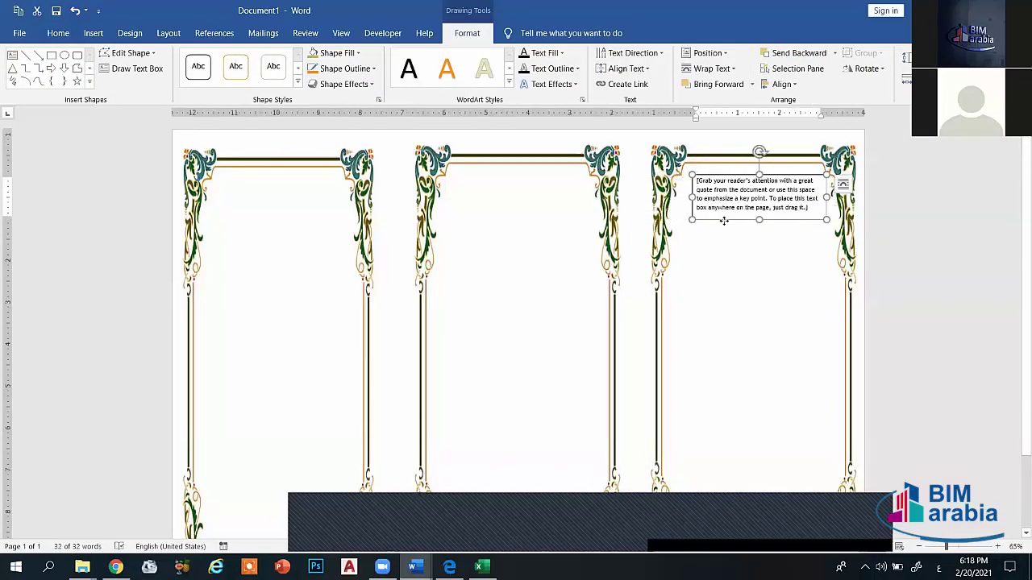
pyautogui.press('Delete')
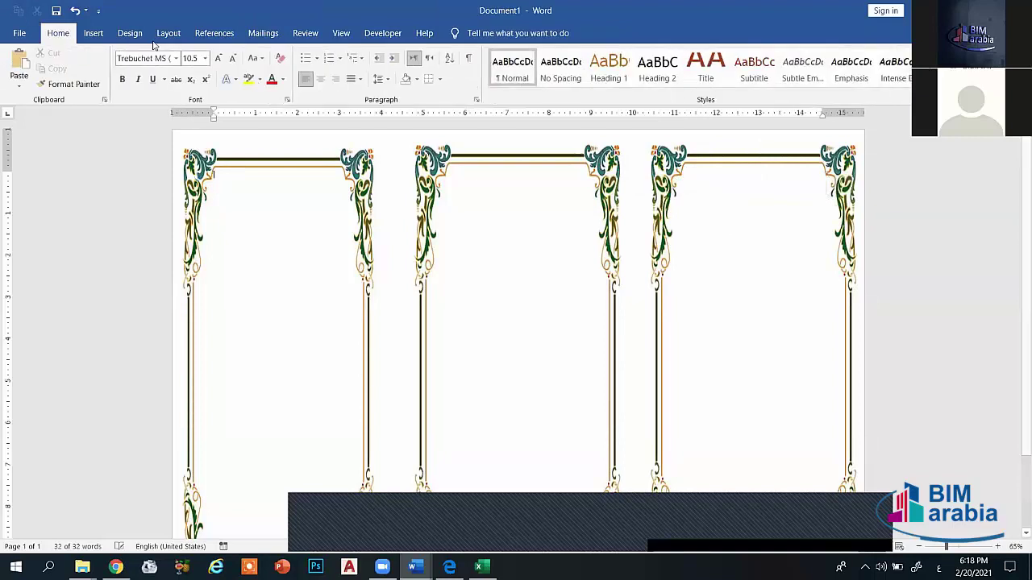
# Draw a tall plain text box from Shapes inside the right frame
pyautogui.click(93, 33)
pyautogui.click(153, 69)
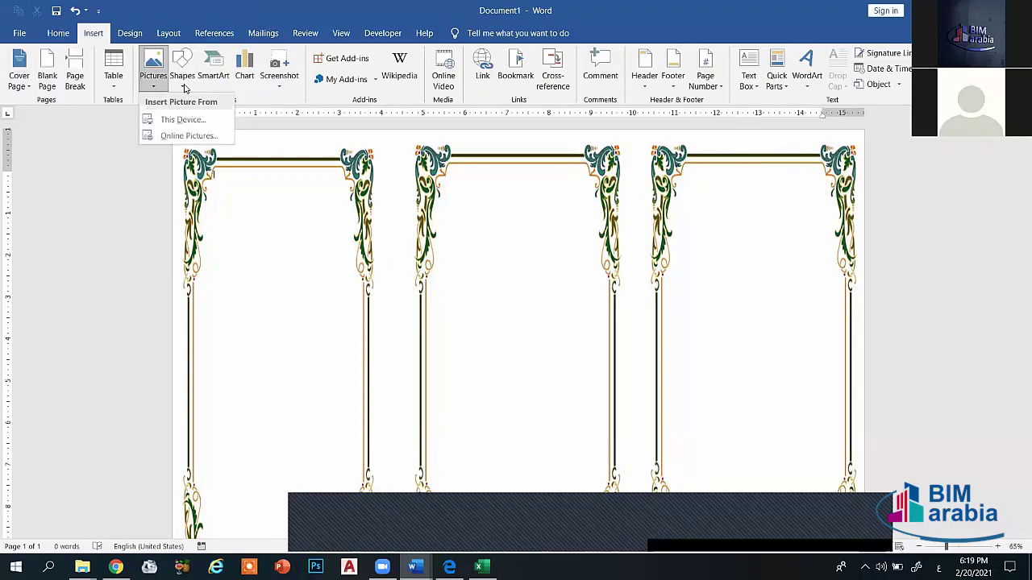
pyautogui.click(182, 69)
pyautogui.click(176, 112)
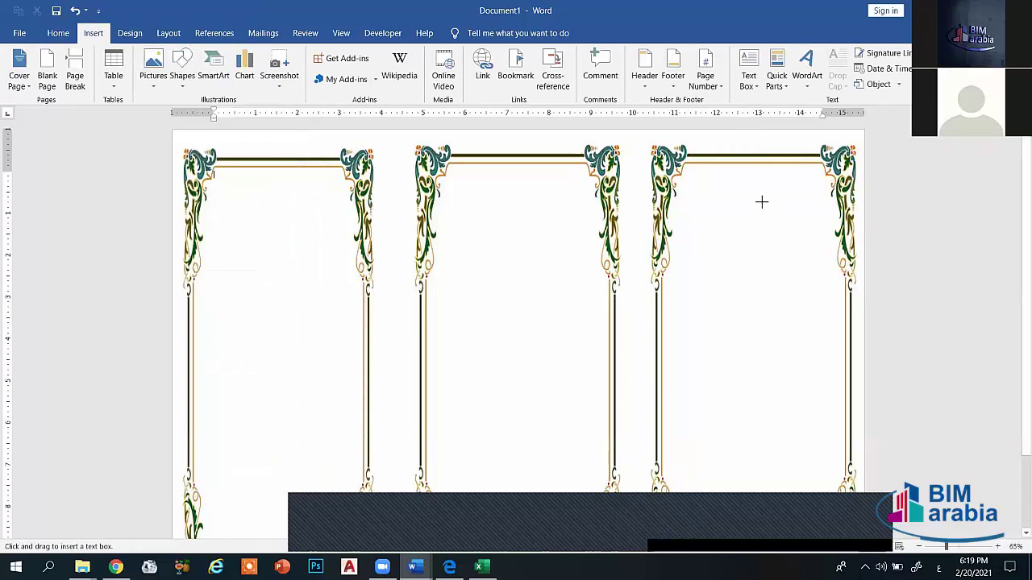
pyautogui.moveTo(687, 172); pyautogui.dragTo(829, 411)
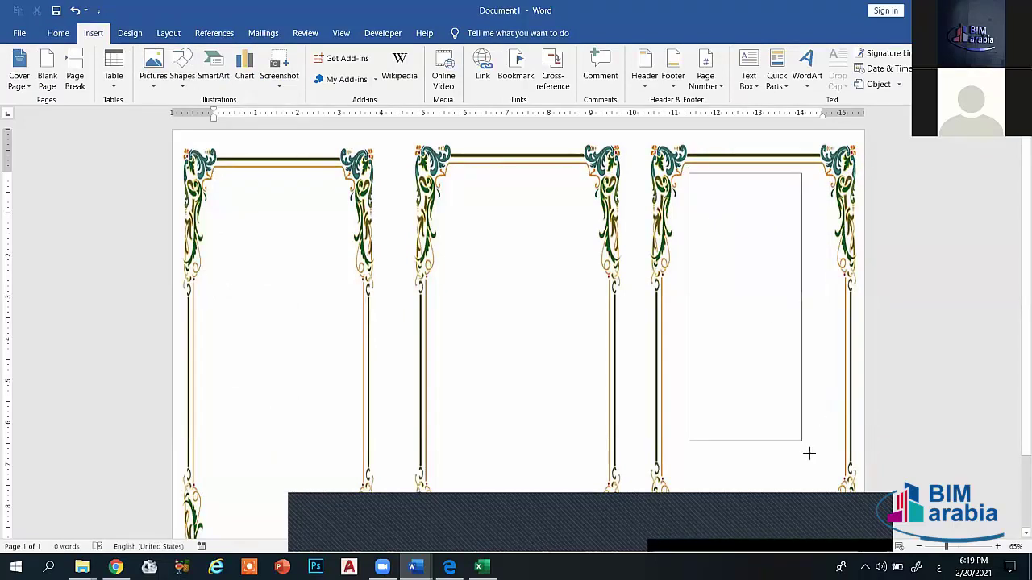
pyautogui.moveTo(829, 411)
pyautogui.mouseDown()
pyautogui.moveTo(805, 516)
pyautogui.moveTo(827, 516)
pyautogui.mouseUp()
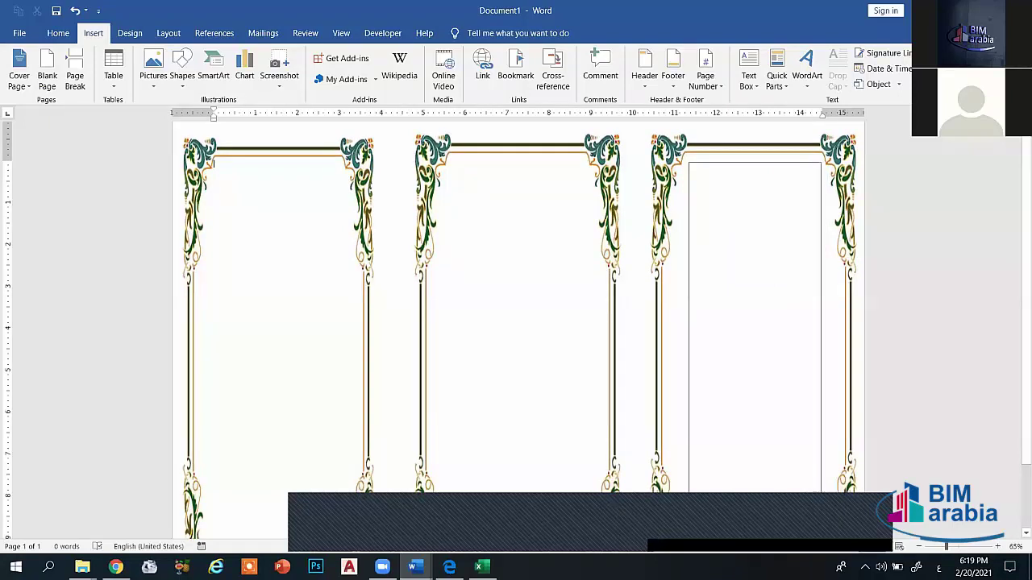
pyautogui.moveTo(828, 516); pyautogui.dragTo(821, 516)
pyautogui.scroll(-3, 758, 451)
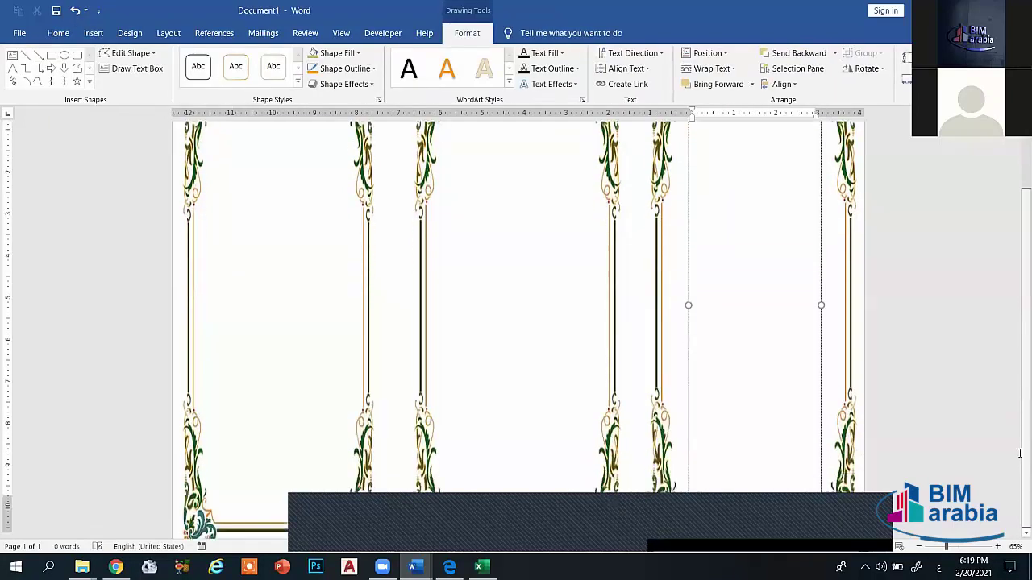
pyautogui.moveTo(752, 500); pyautogui.dragTo(753, 492)
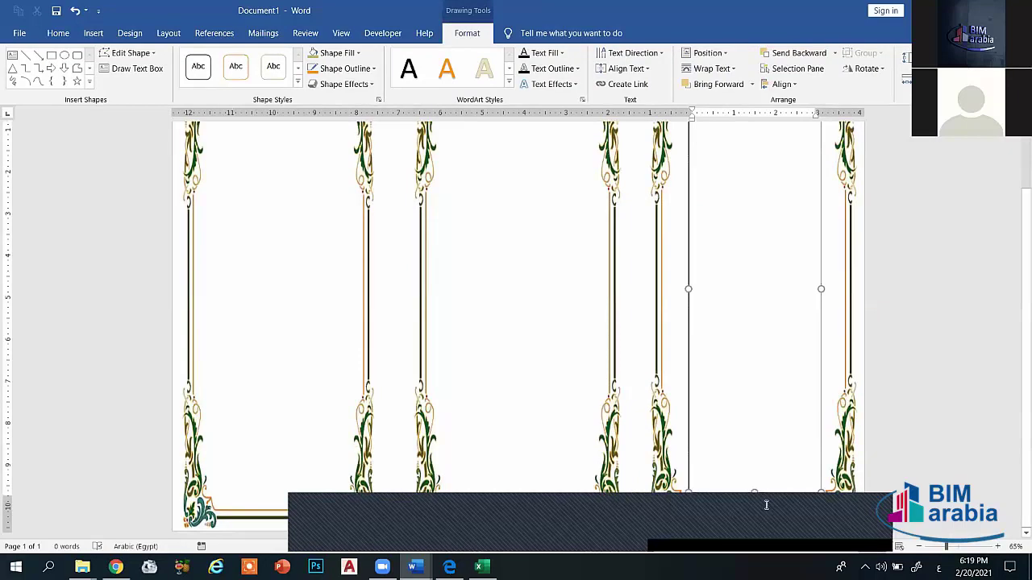
pyautogui.scroll(2, 790, 349)
pyautogui.scroll(1, 803, 348)
# Paste the copied Arabic paragraph into the text box and select all of it
pyautogui.click(803, 348)
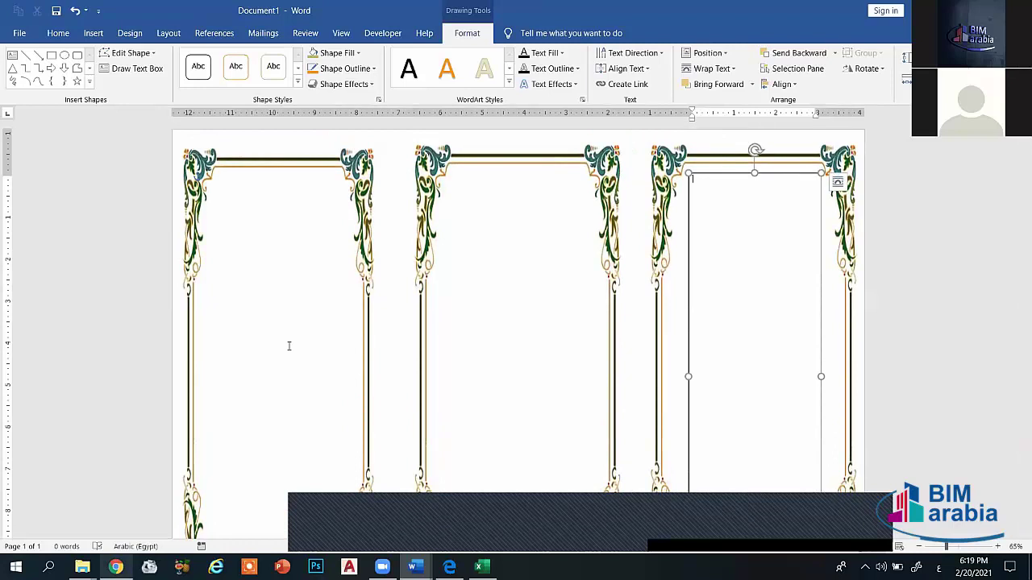
pyautogui.click(412, 565)
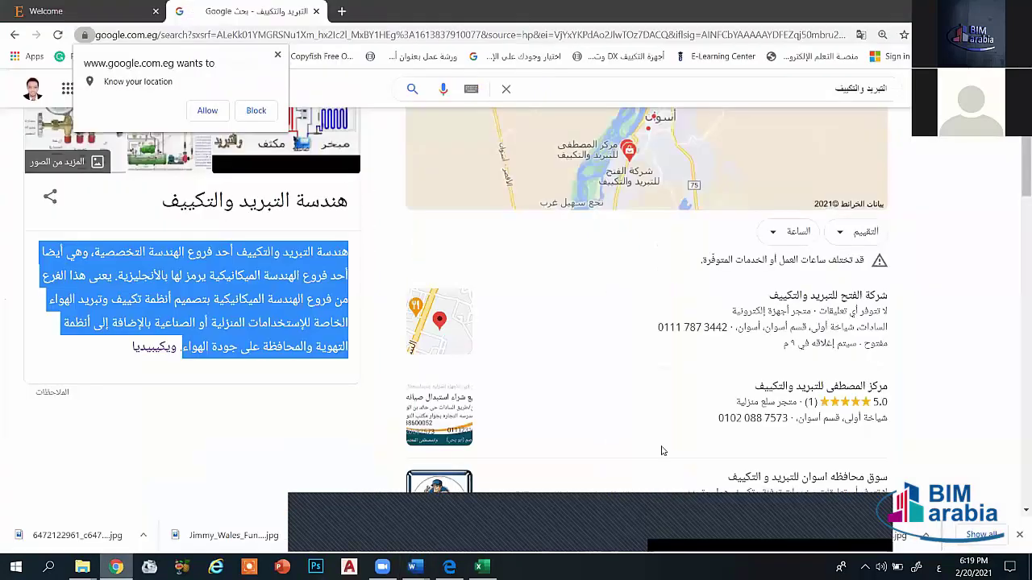
pyautogui.click(413, 567)
pyautogui.hotkey('alt', 'Tab')
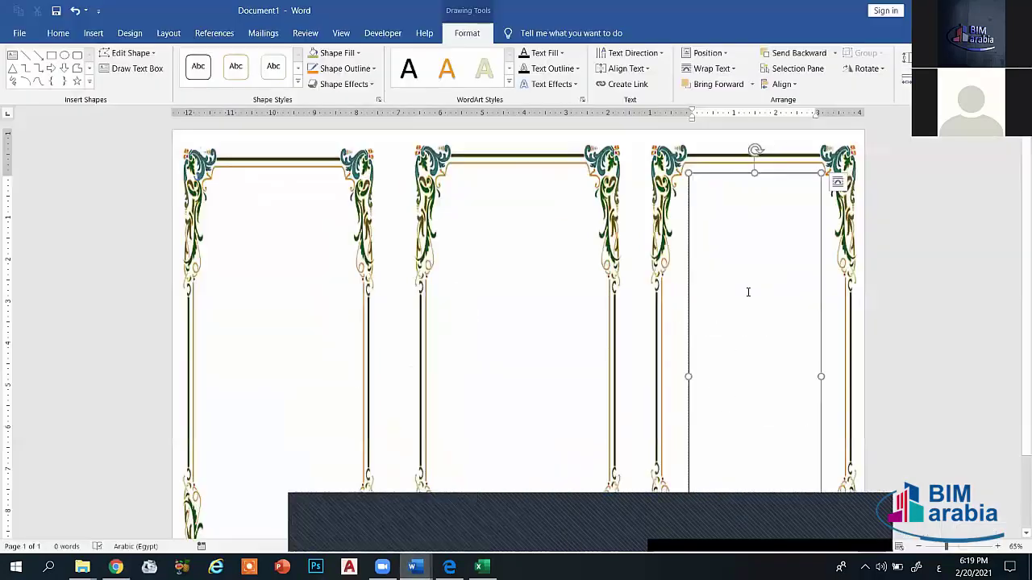
pyautogui.hotkey('ctrl', 'v')
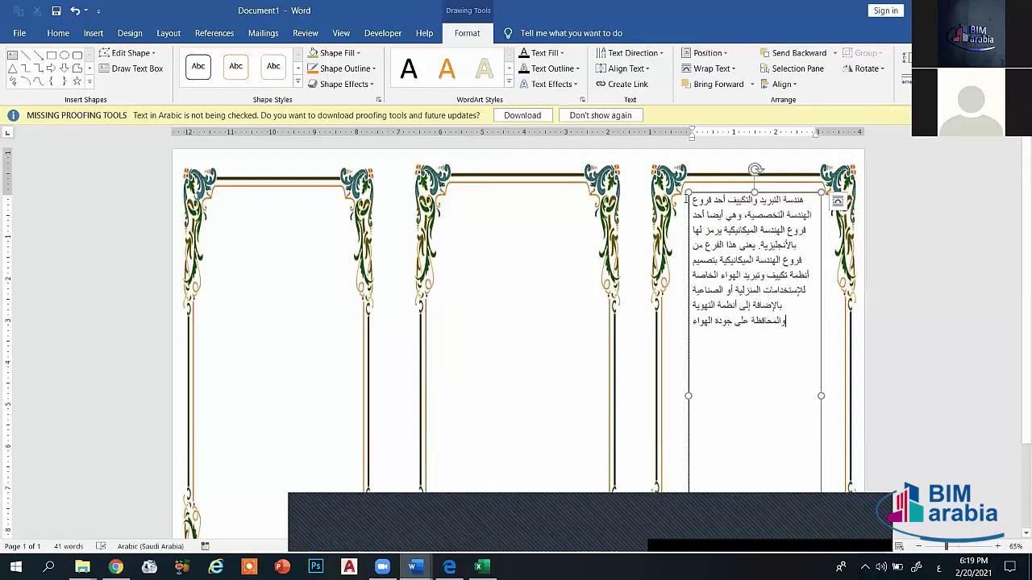
pyautogui.hotkey('ctrl', 'a')
pyautogui.moveTo(706, 188); pyautogui.dragTo(804, 199)
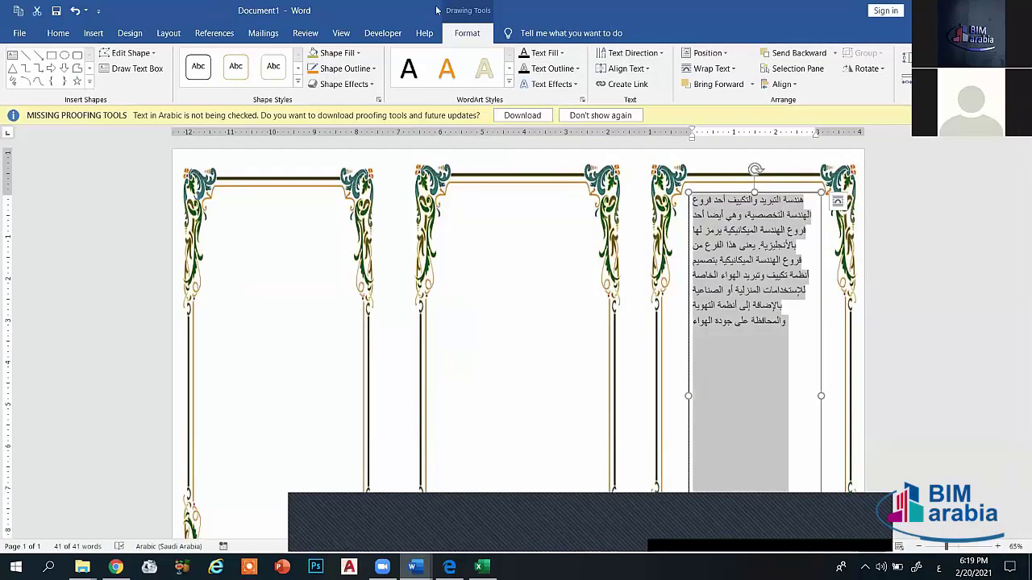
pyautogui.click(902, 115)
# Make the paragraph right-to-left, 2.0 line spacing and justified
pyautogui.click(58, 33)
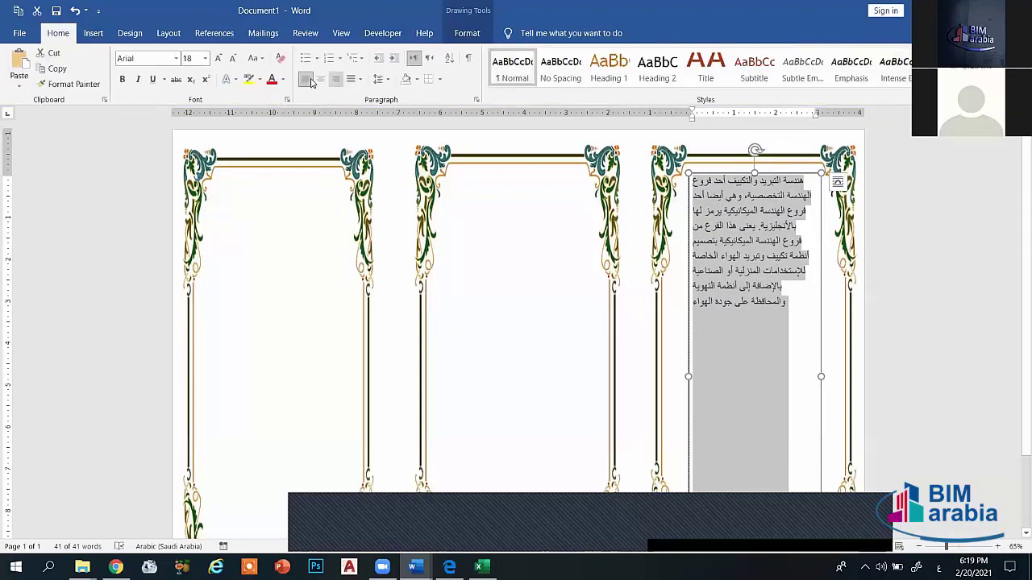
pyautogui.click(320, 80)
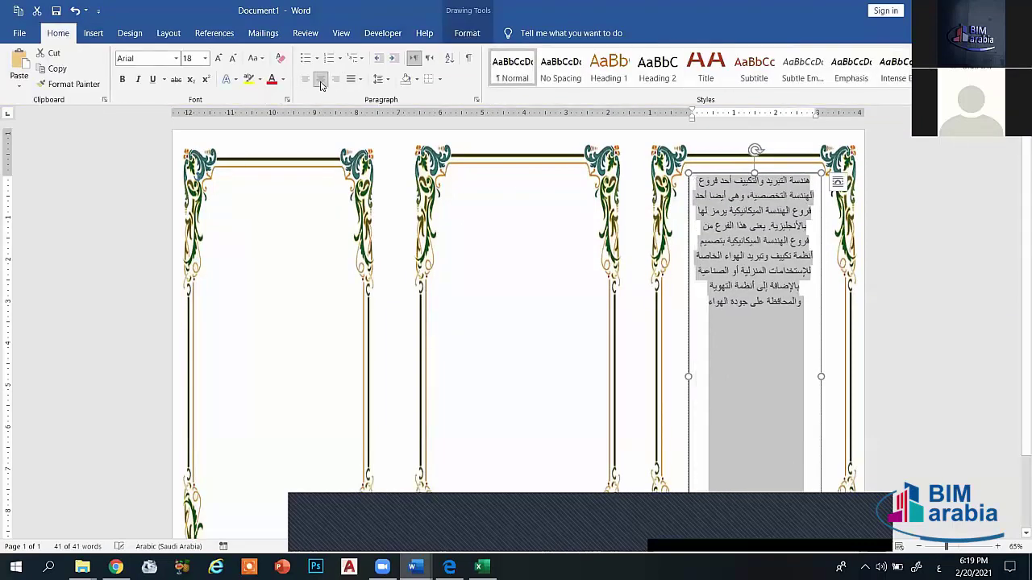
pyautogui.click(426, 60)
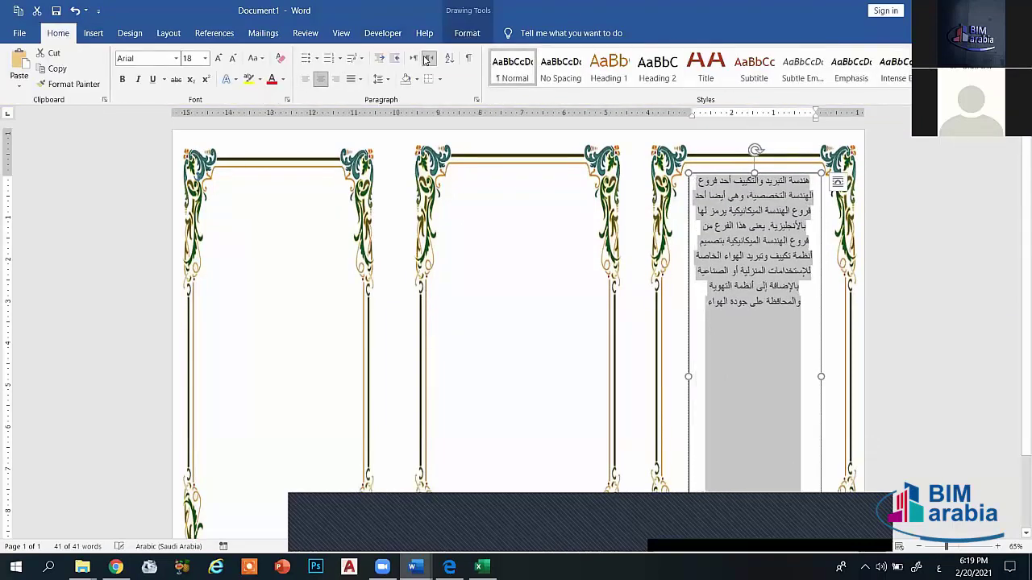
pyautogui.click(382, 79)
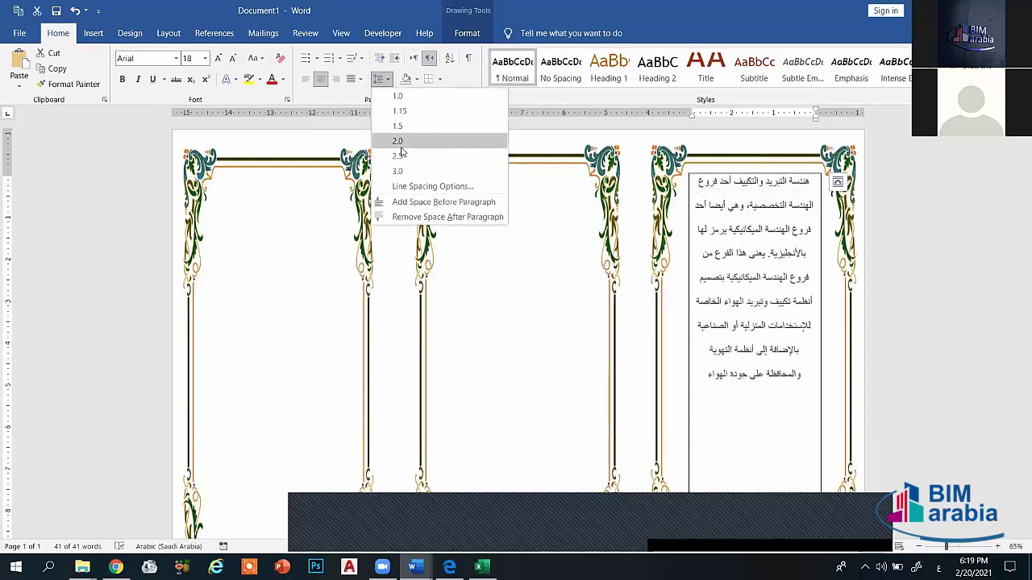
pyautogui.click(399, 142)
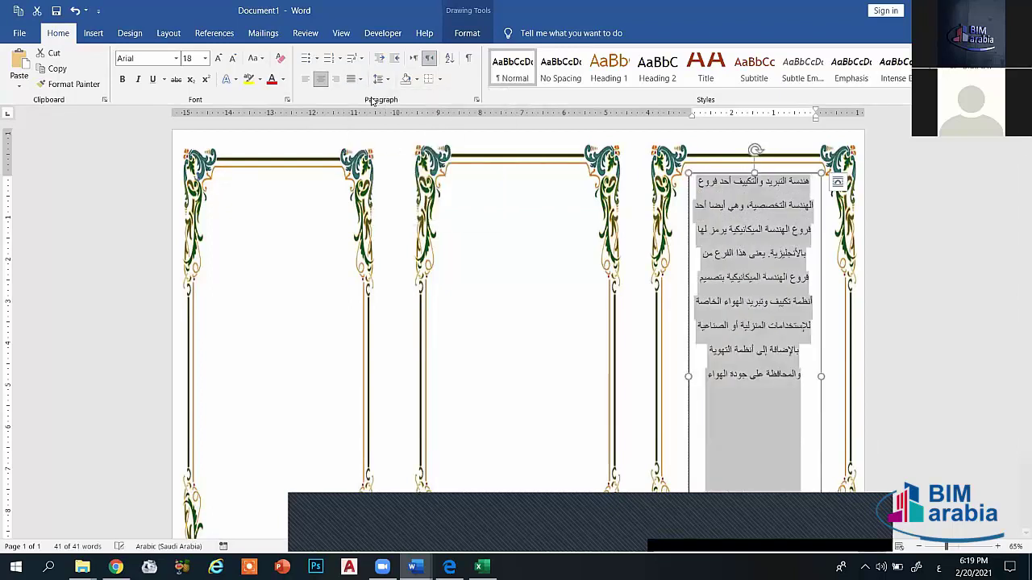
pyautogui.hotkey('ctrl', 'j')
pyautogui.moveTo(737, 377); pyautogui.dragTo(736, 419)
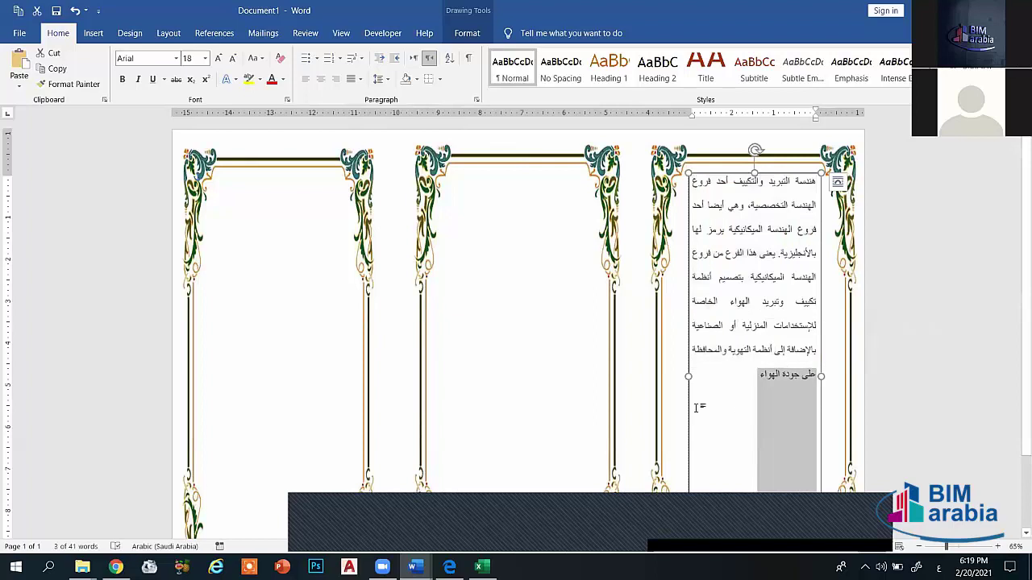
pyautogui.click(802, 373)
pyautogui.scroll(-3, 753, 331)
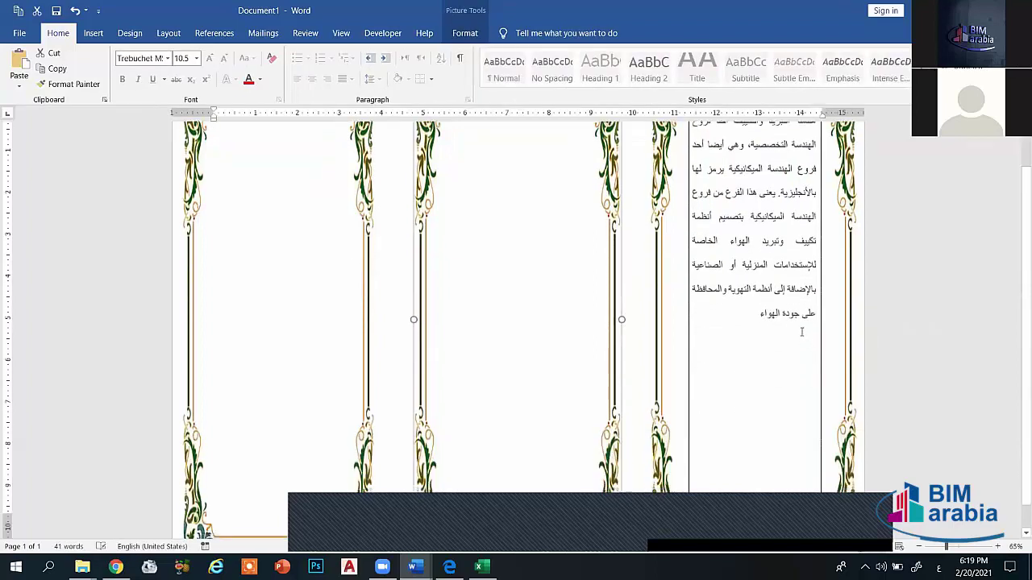
pyautogui.scroll(2, 753, 348)
# Set the text box's Shape Outline to No Outline
pyautogui.click(754, 349)
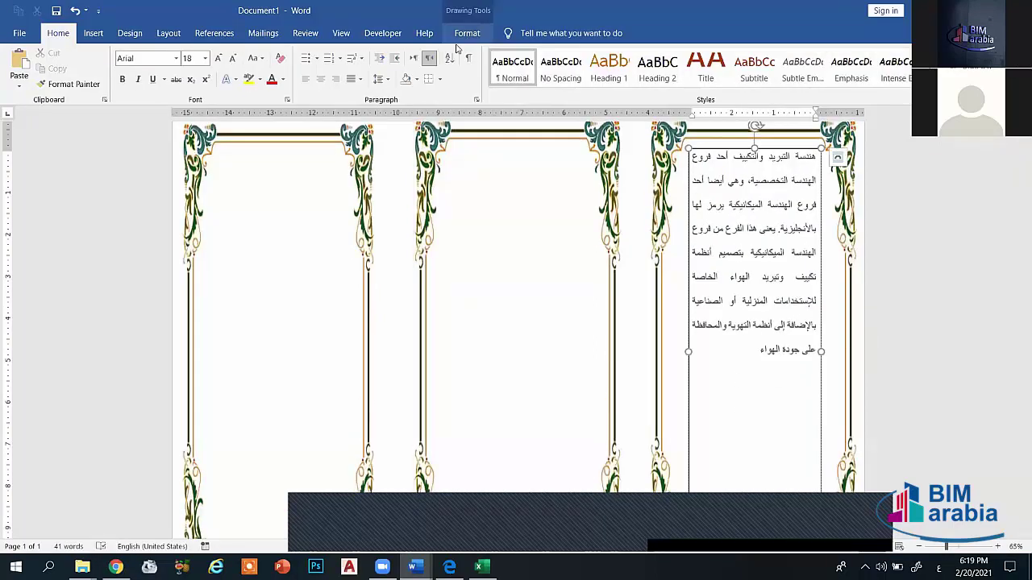
pyautogui.click(467, 33)
pyautogui.click(374, 69)
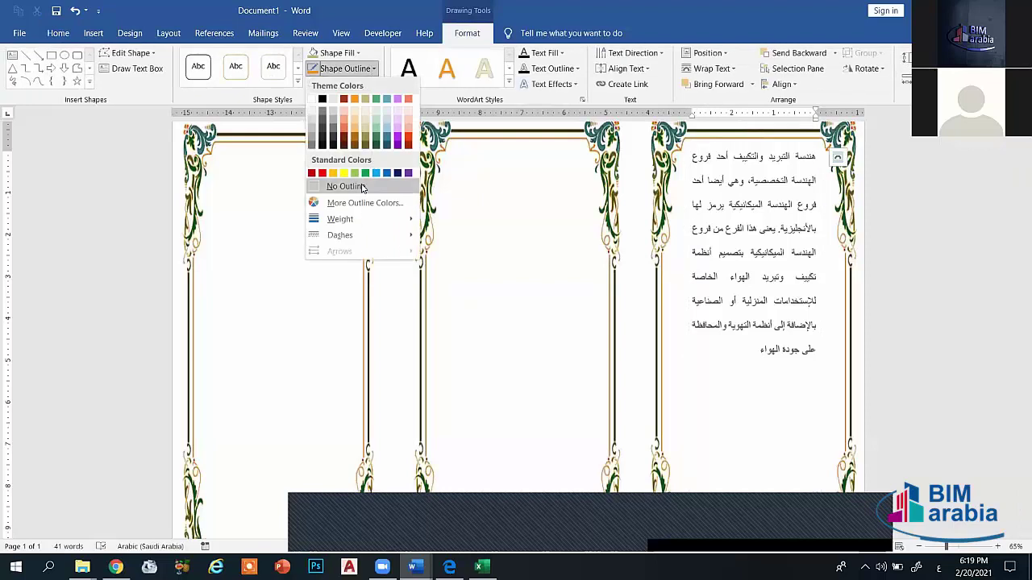
pyautogui.click(363, 186)
pyautogui.click(658, 375)
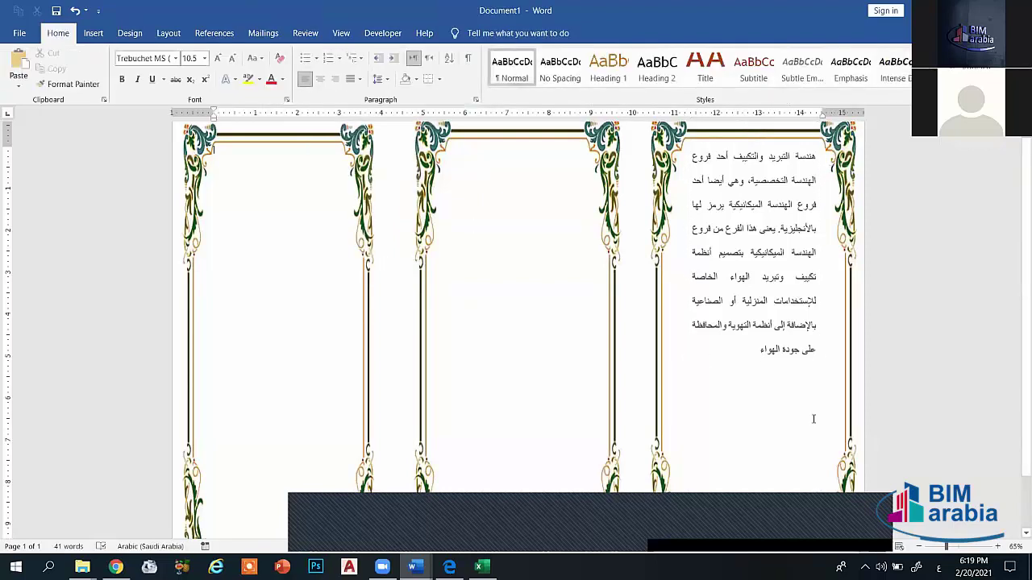
pyautogui.scroll(1, 740, 360)
pyautogui.click(526, 314)
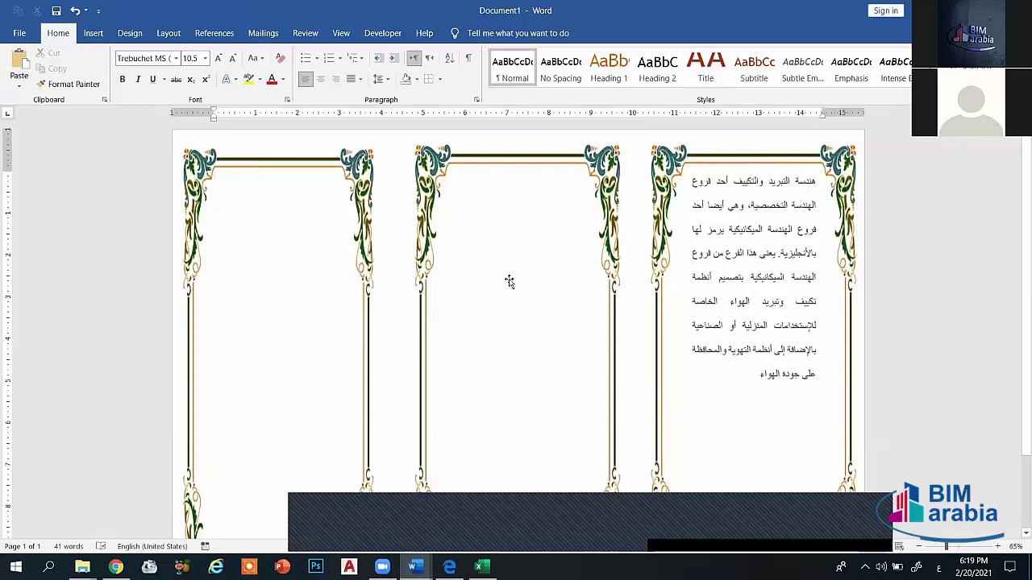
pyautogui.click(293, 490)
pyautogui.click(116, 567)
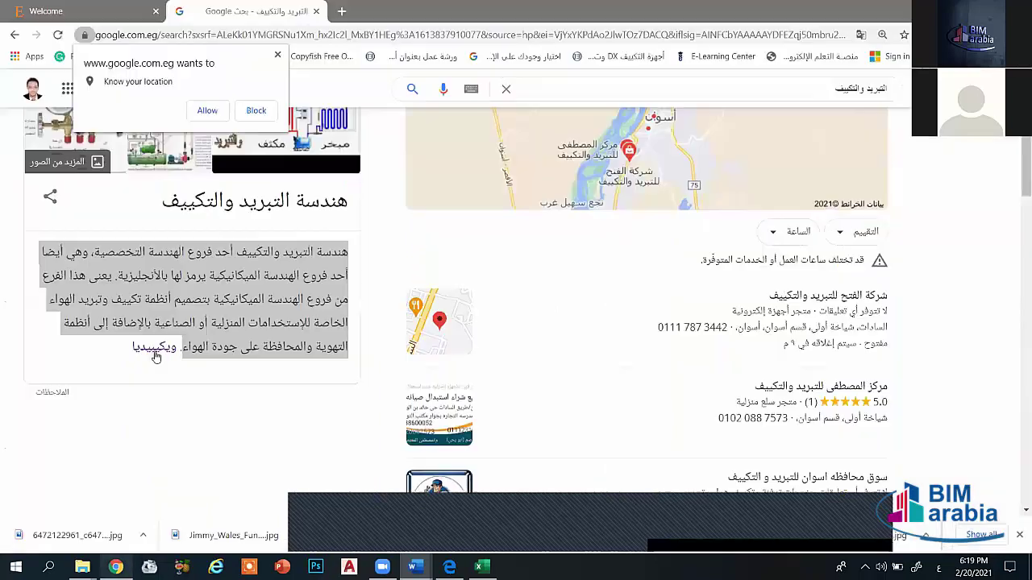
# Open the Wikipedia article 'هندسة التبريد والتكييف' in a new tab and copy the paragraph below the bullets
pyautogui.moveTo(154, 347); pyautogui.dragTo(393, 6)
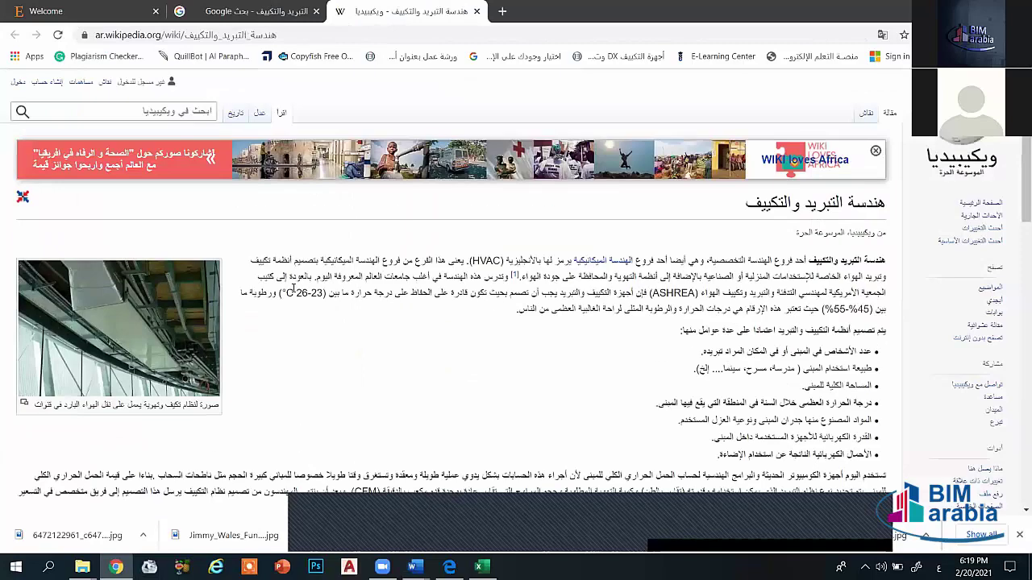
pyautogui.scroll(-3, 903, 277)
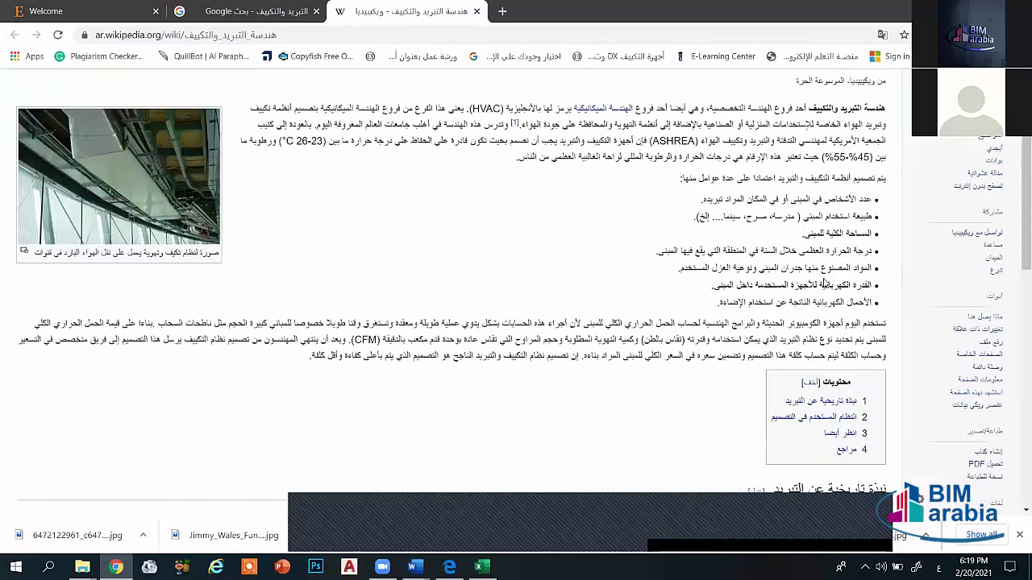
pyautogui.scroll(-1, 824, 284)
pyautogui.moveTo(309, 306); pyautogui.dragTo(814, 291)
pyautogui.rightClick(807, 279)
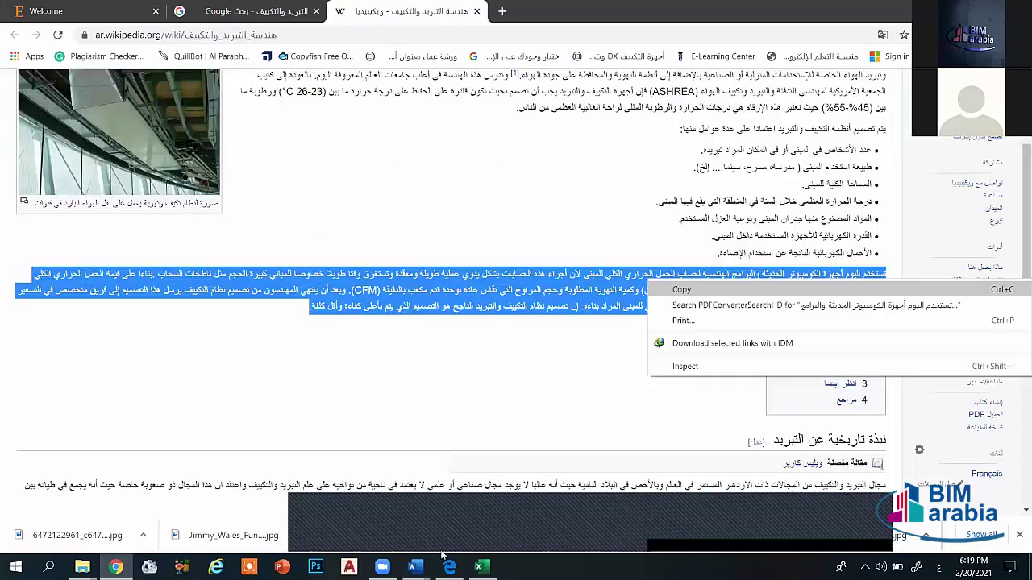
pyautogui.click(839, 288)
pyautogui.click(413, 566)
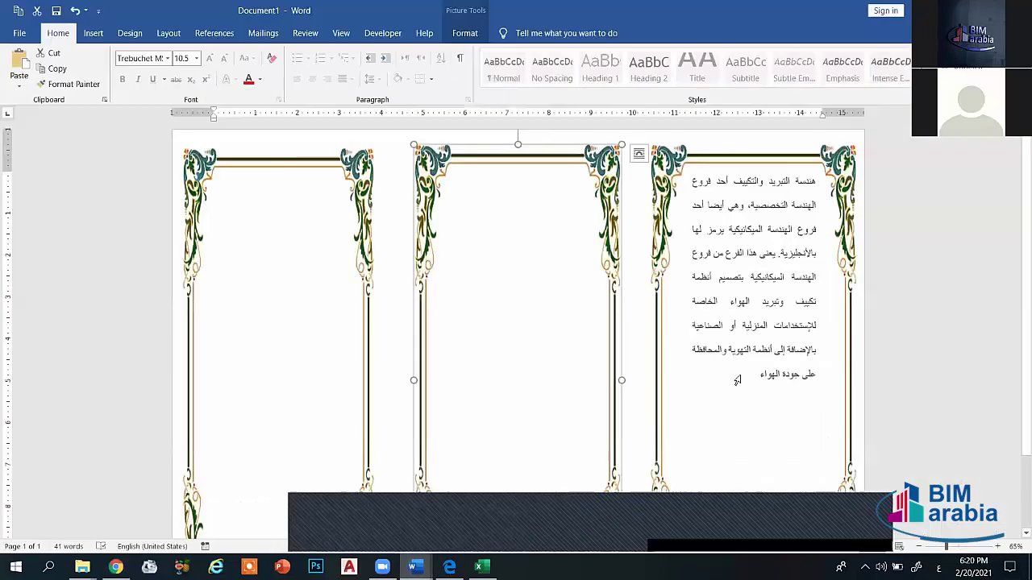
# Duplicate the right text box into the middle frame and delete its old text
pyautogui.click(545, 212)
pyautogui.rightClick(687, 393)
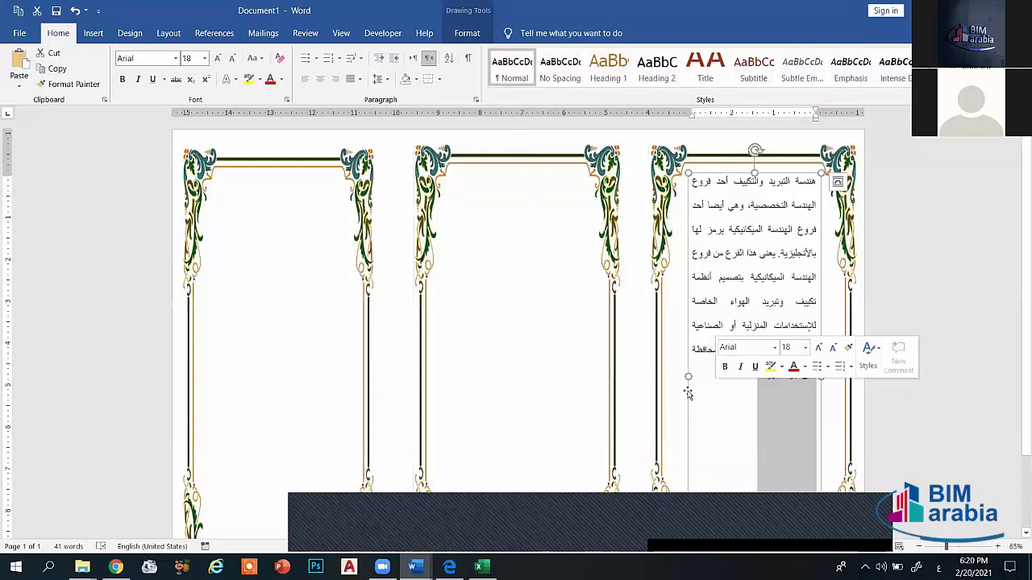
pyautogui.hotkey('ctrl', 'v')
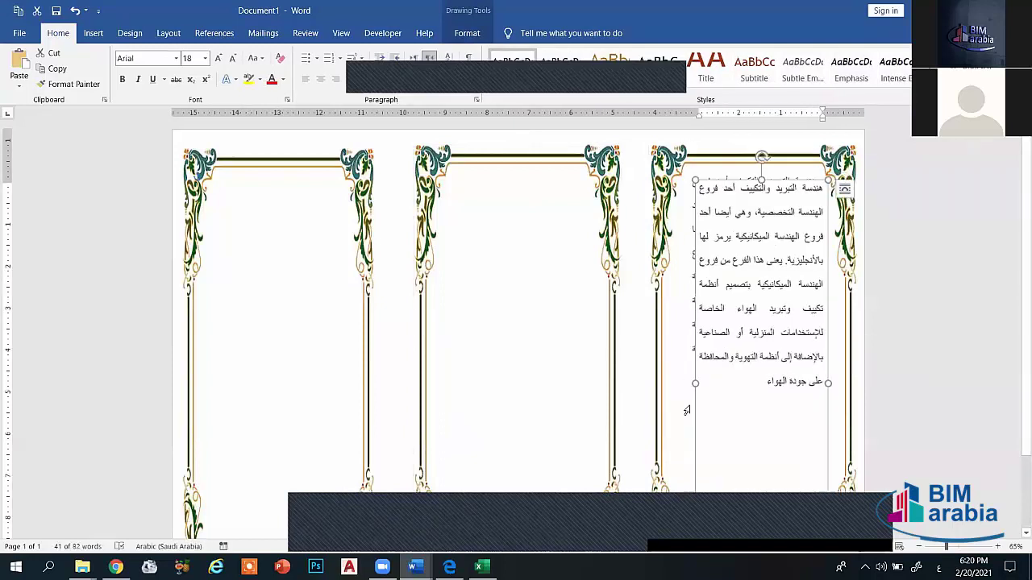
pyautogui.moveTo(686, 411); pyautogui.dragTo(451, 401)
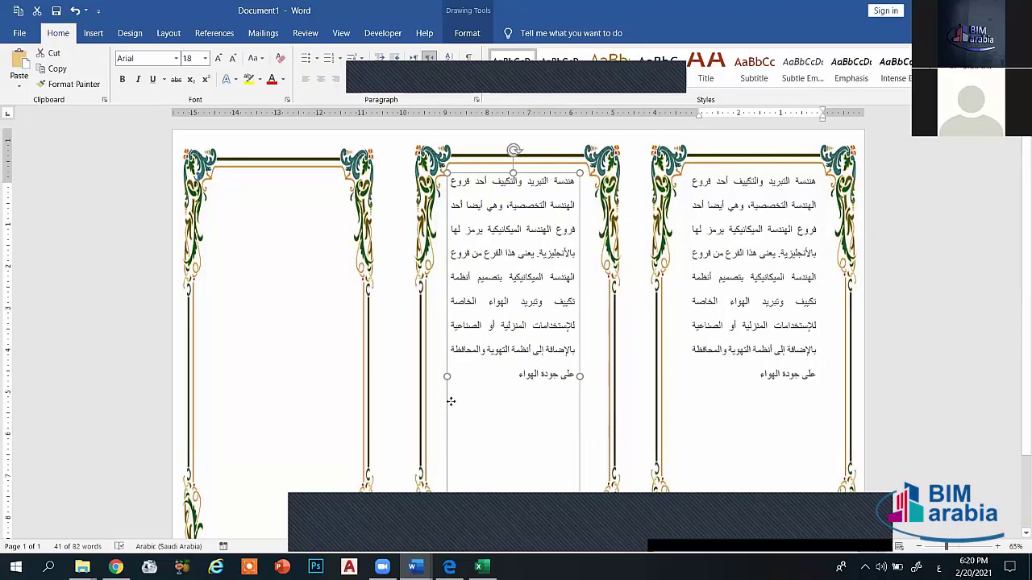
pyautogui.moveTo(575, 179); pyautogui.dragTo(519, 379)
pyautogui.press('Delete')
# Paste the Wikipedia paragraph into the middle box and grow its font to 16 pt
pyautogui.rightClick(552, 195)
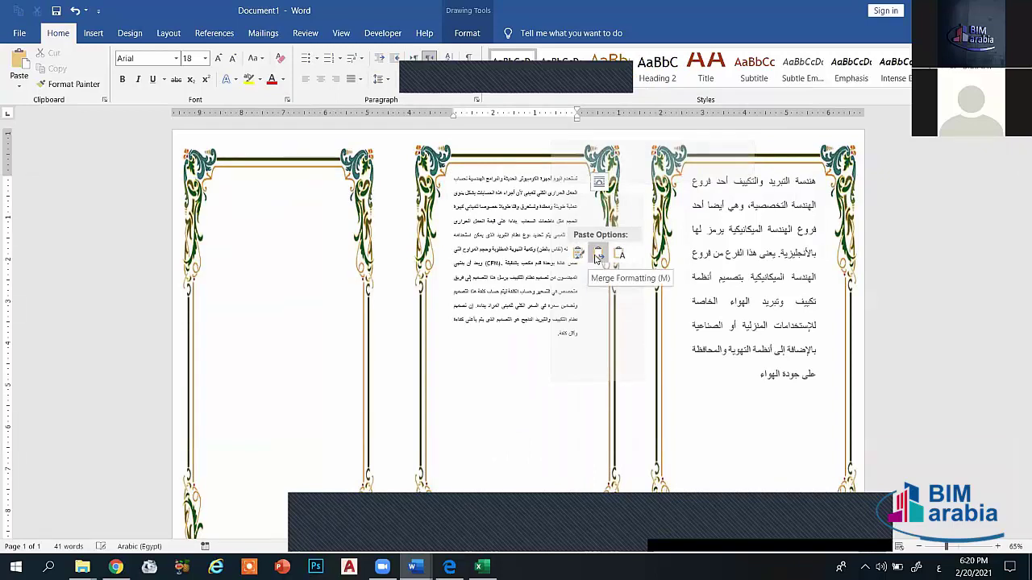
pyautogui.click(578, 255)
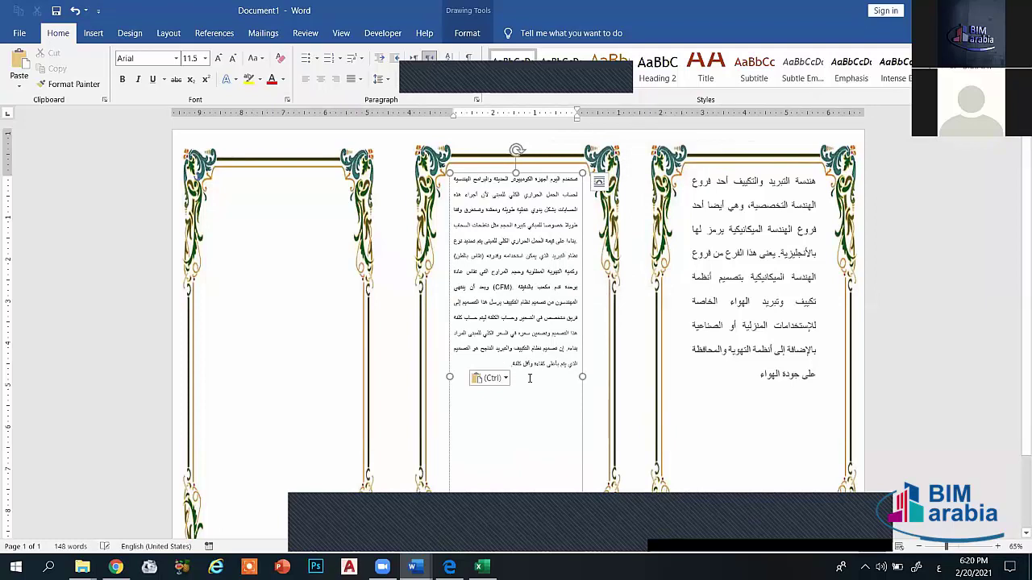
pyautogui.hotkey('ctrl', 'a')
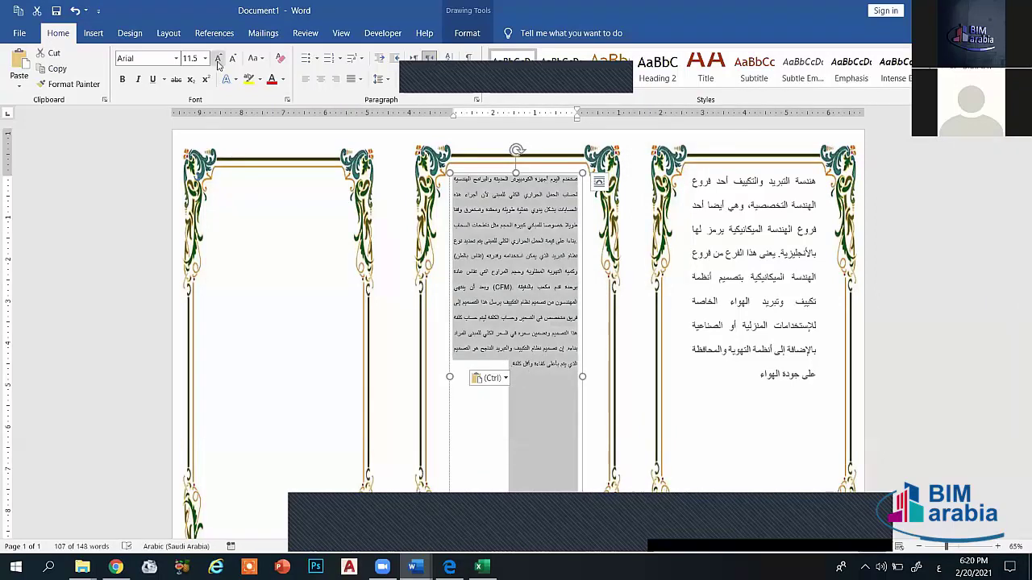
pyautogui.click(218, 60)
pyautogui.click(217, 59)
pyautogui.click(218, 59)
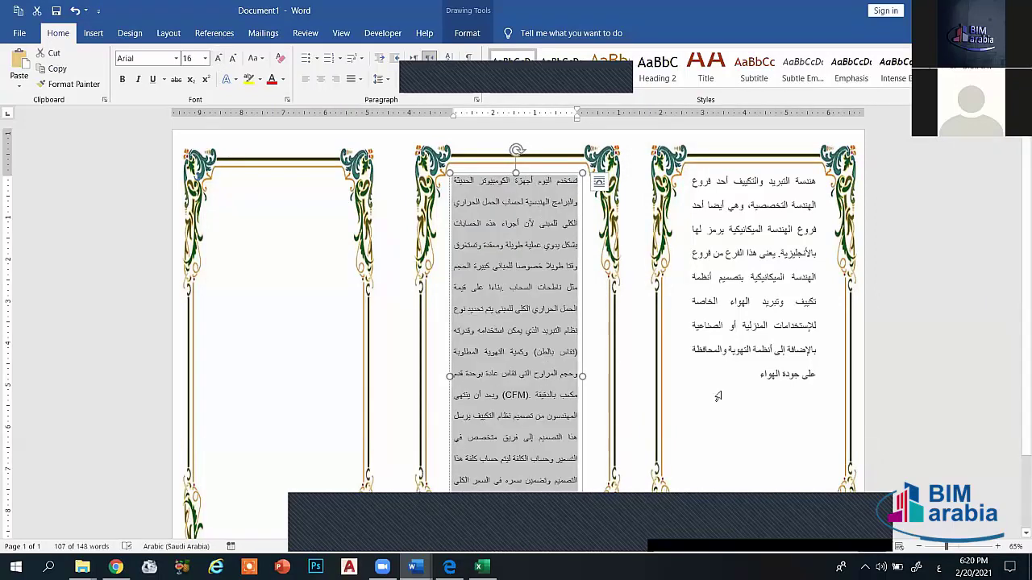
pyautogui.moveTo(718, 396); pyautogui.dragTo(816, 372)
pyautogui.scroll(-2, 637, 318)
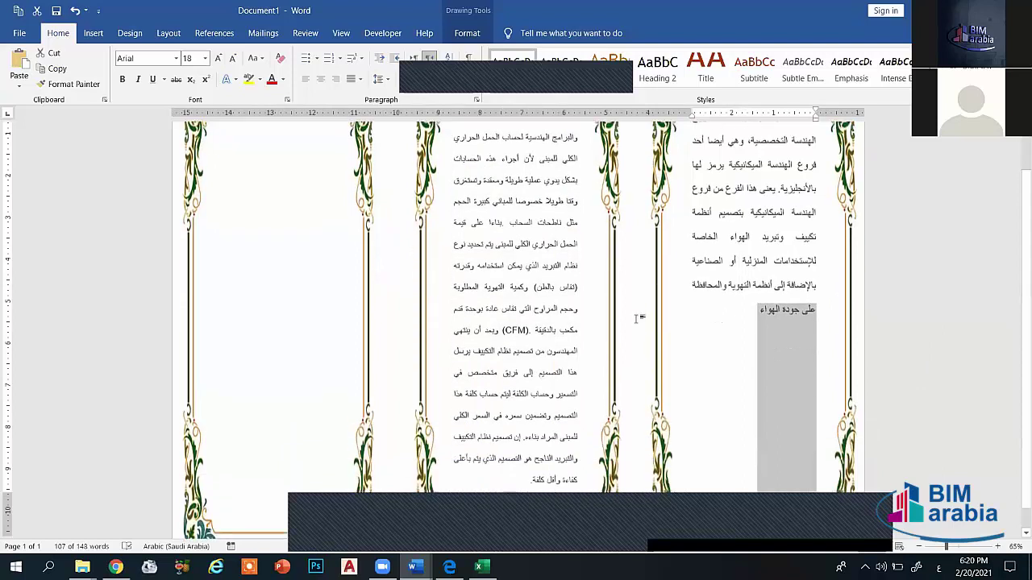
pyautogui.scroll(-1, 739, 313)
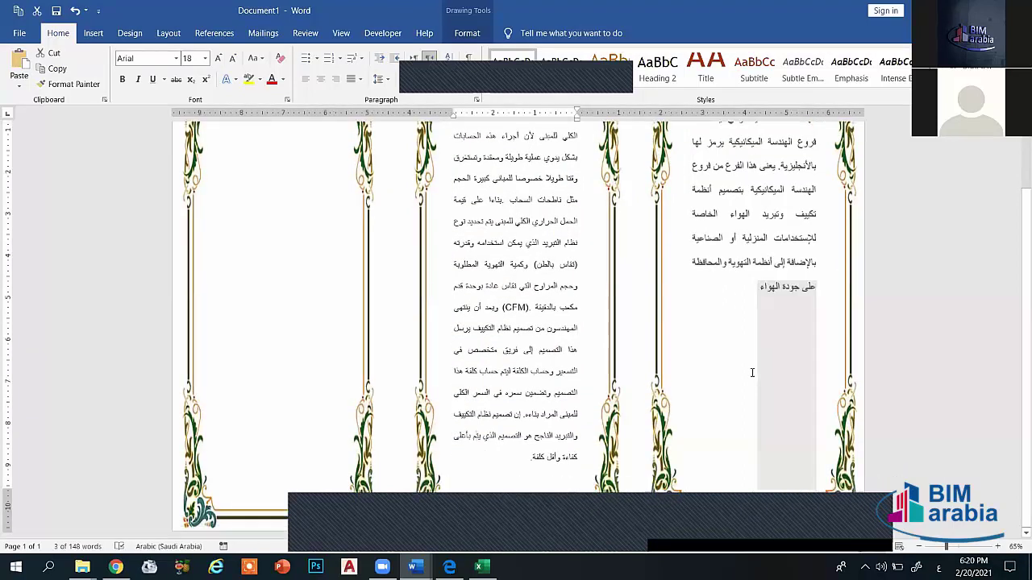
pyautogui.hotkey('ctrl', 'Home')
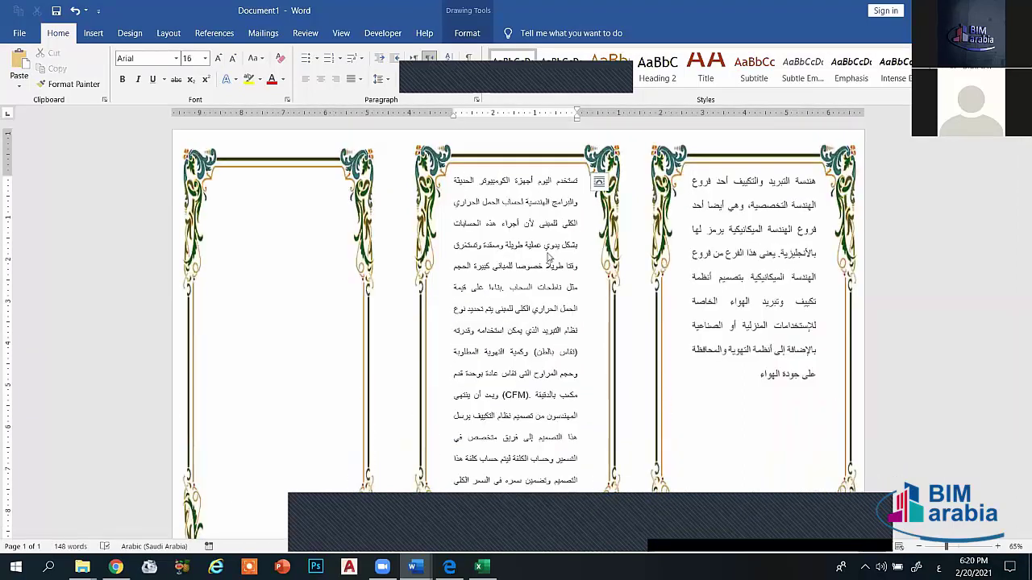
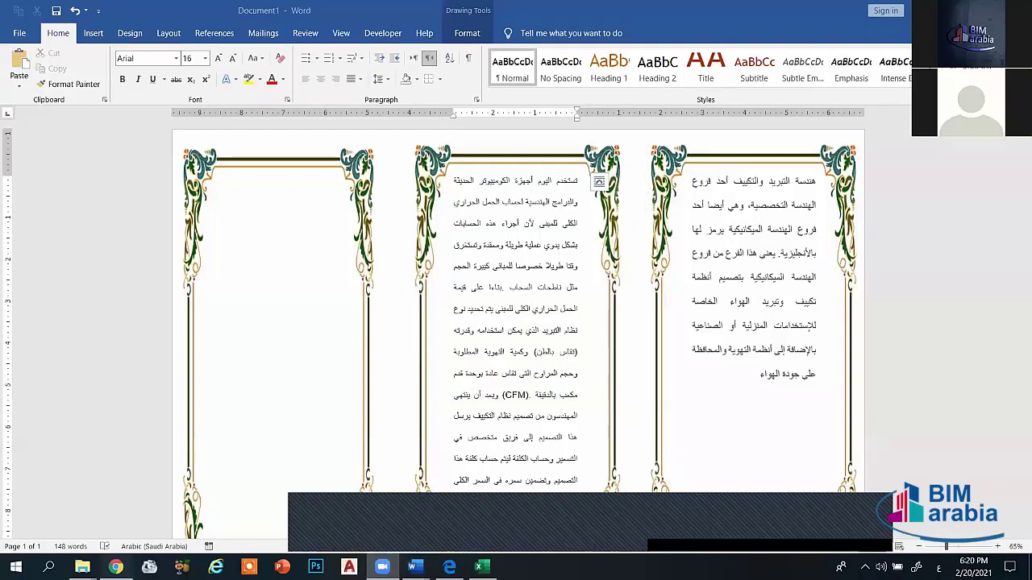
# Save the refrigeration gauge picture from Google Images as a GIF
pyautogui.hotkey('alt', 'Tab')
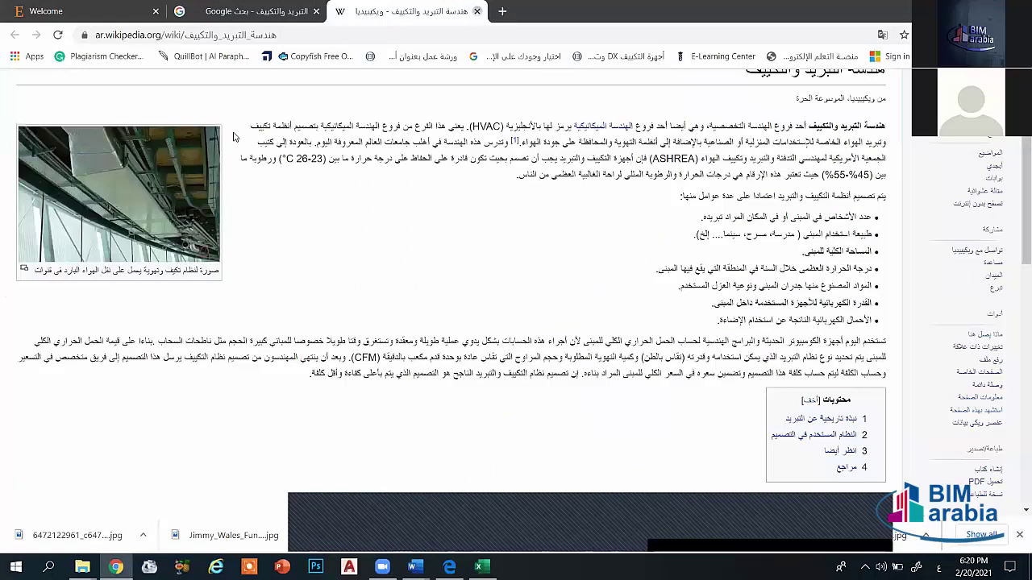
pyautogui.hotkey('ctrl', 'w')
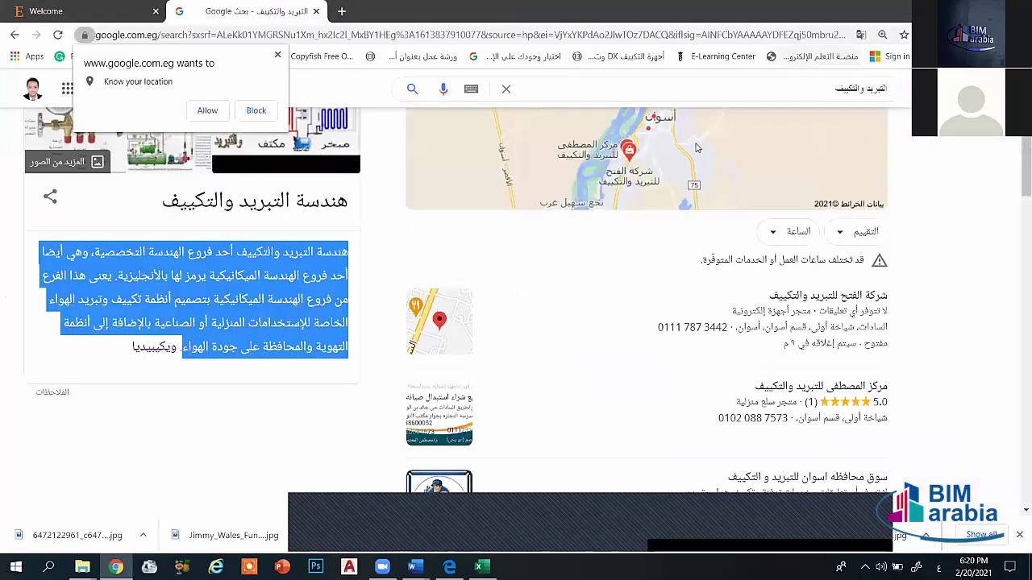
pyautogui.scroll(2, 244, 355)
pyautogui.click(262, 290)
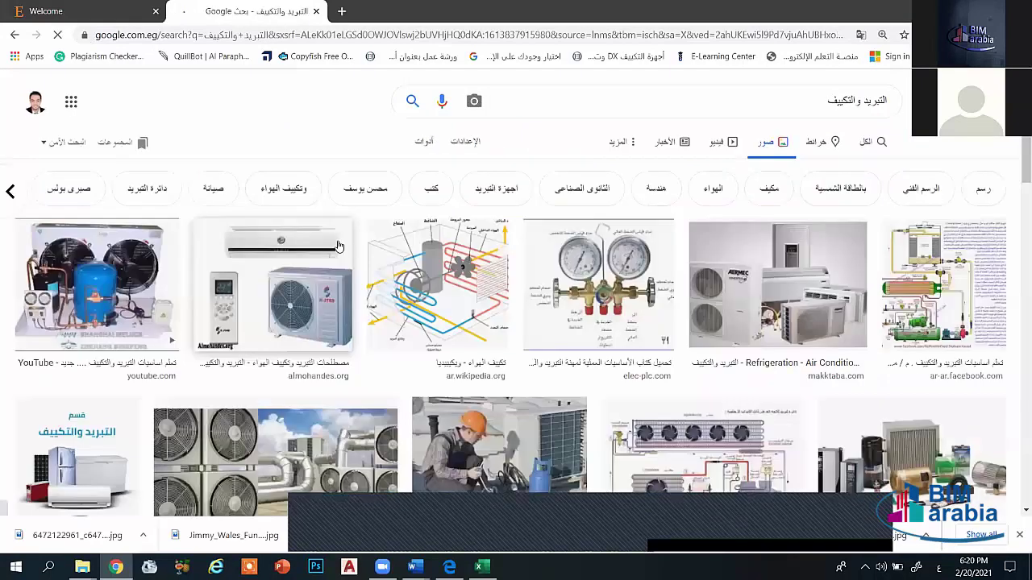
pyautogui.click(338, 246)
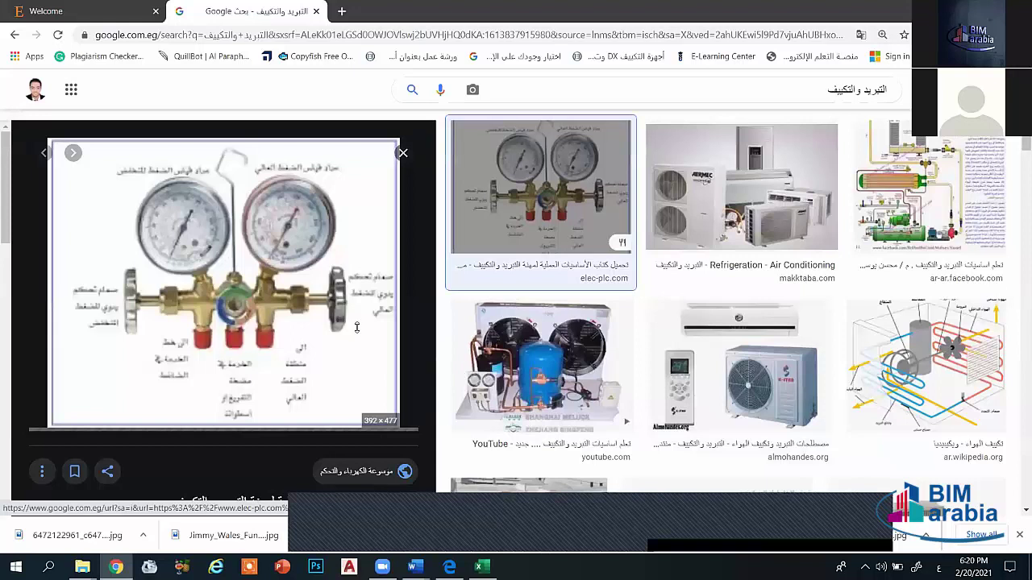
pyautogui.rightClick(276, 251)
pyautogui.click(188, 206)
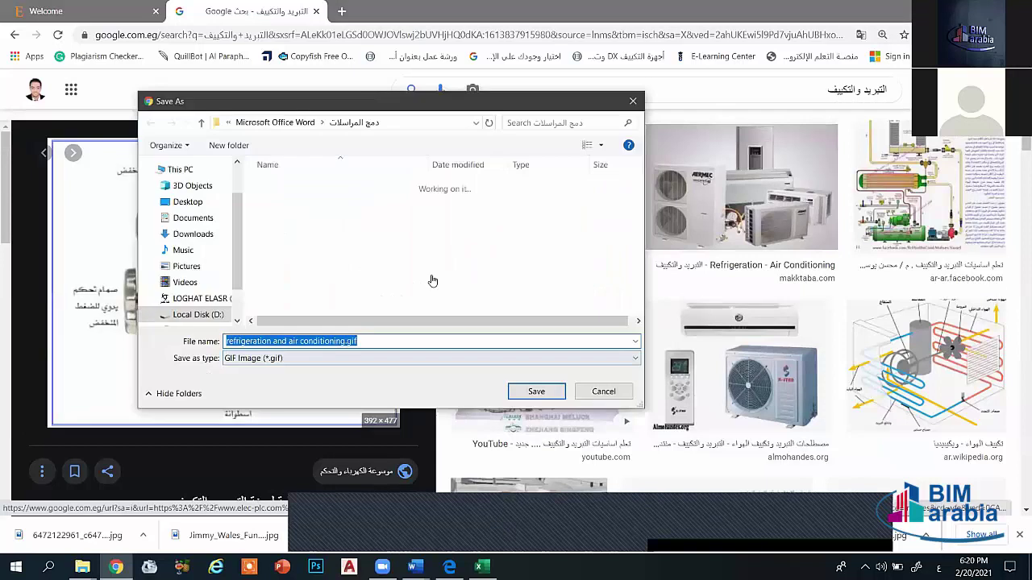
pyautogui.click(536, 392)
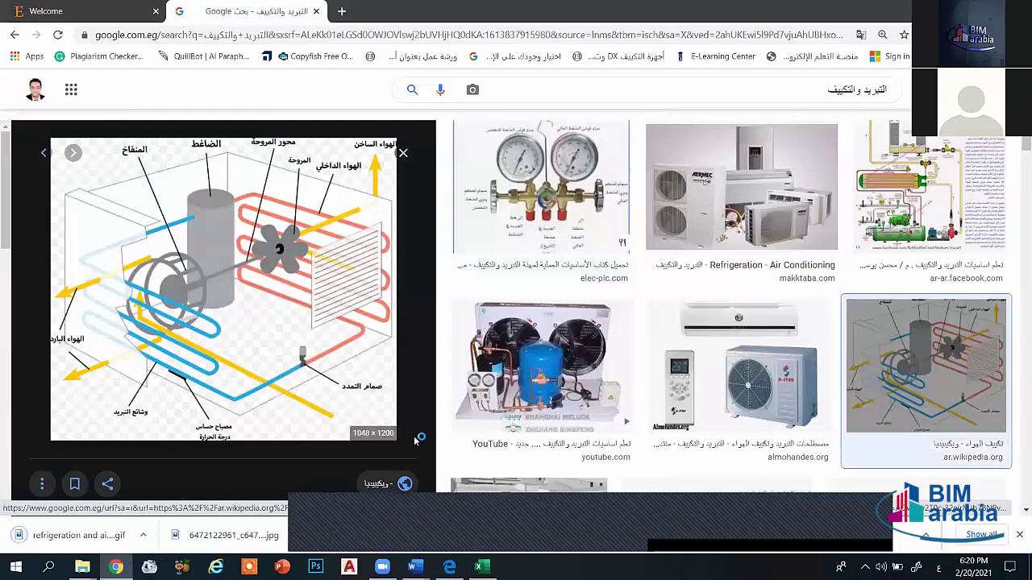
# Save the air-conditioner diagram as a PNG on the Desktop
pyautogui.rightClick(231, 258)
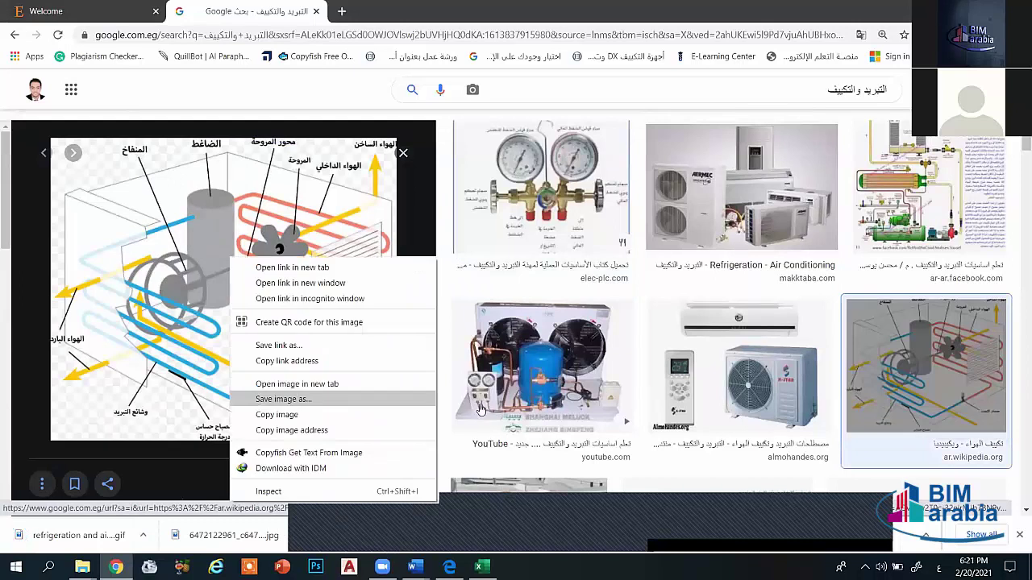
pyautogui.press('Escape')
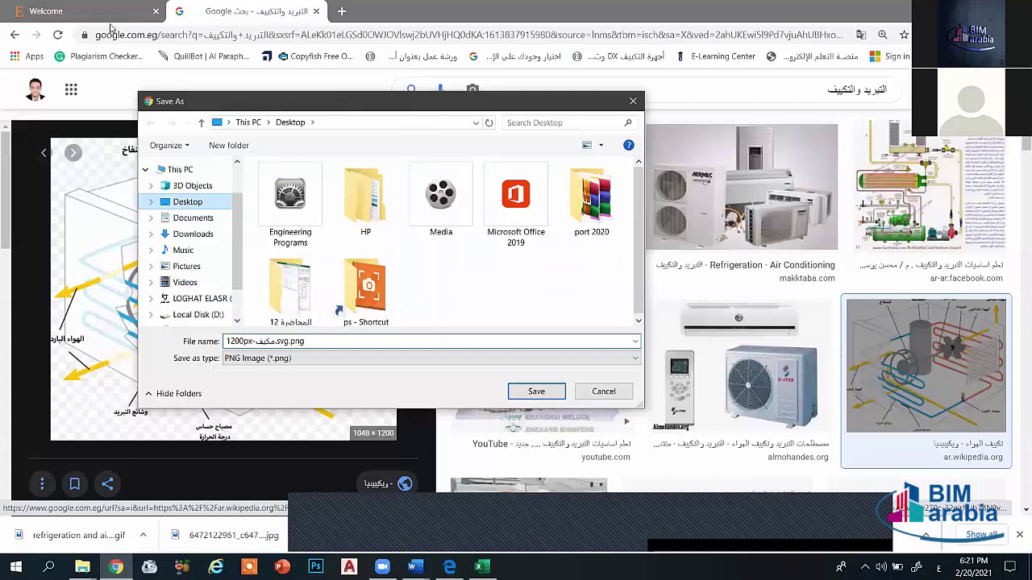
pyautogui.press('Return')
# Insert 1200px-مكيف.svg.png from the Desktop into the brochure with Behind Text wrapping
pyautogui.hotkey('alt', 'Tab')
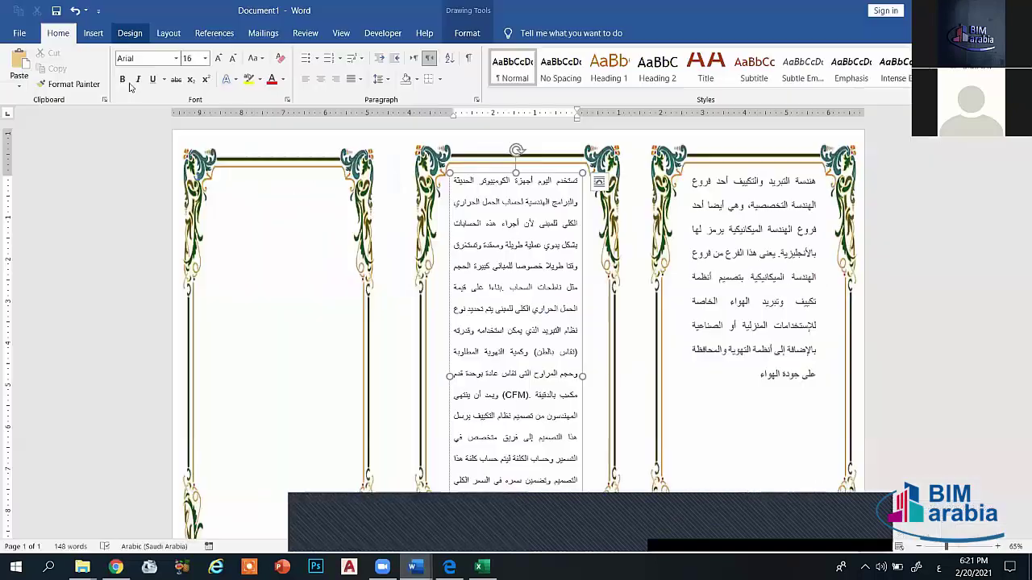
pyautogui.click(187, 121)
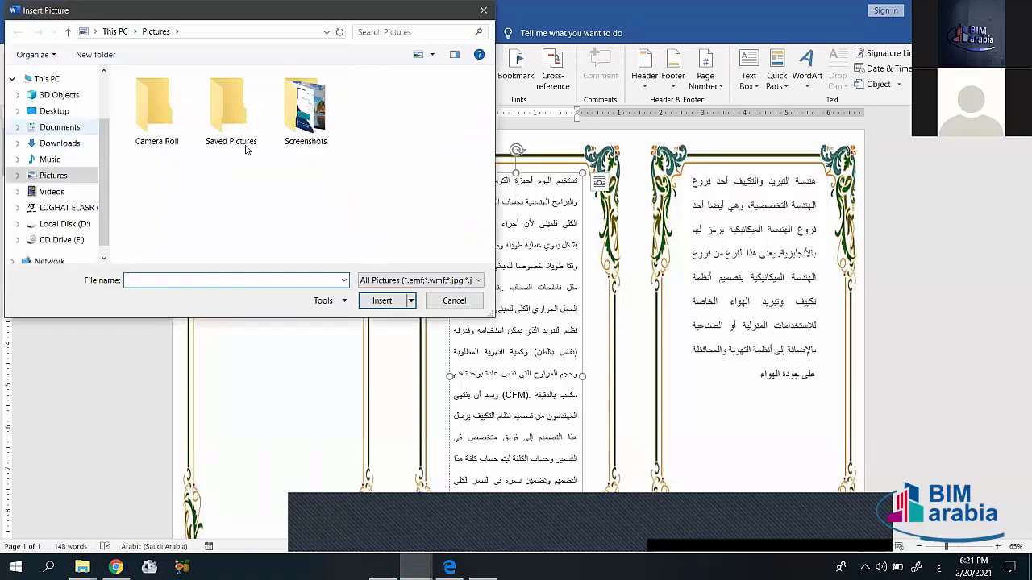
pyautogui.click(54, 112)
pyautogui.click(231, 202)
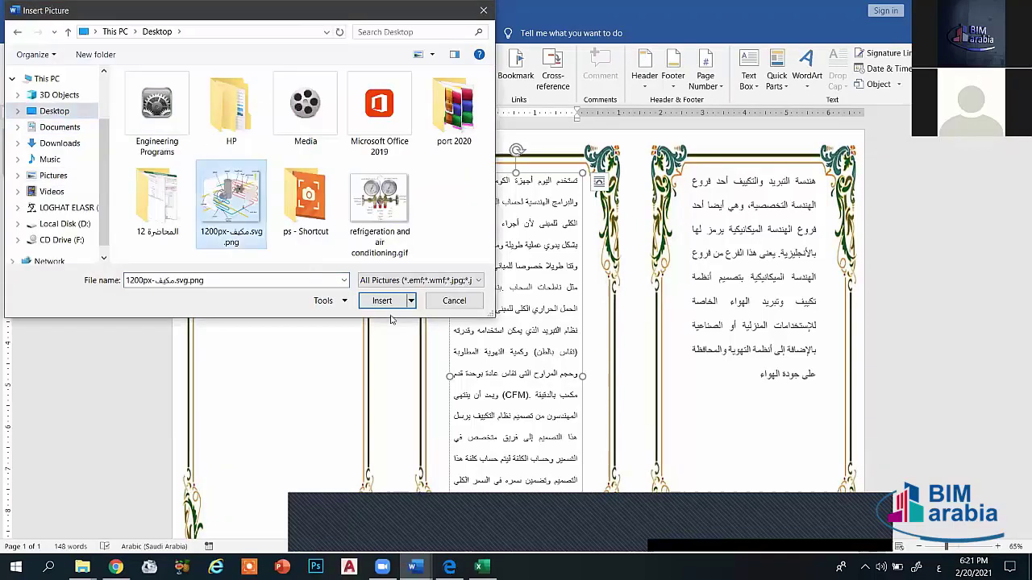
pyautogui.click(382, 300)
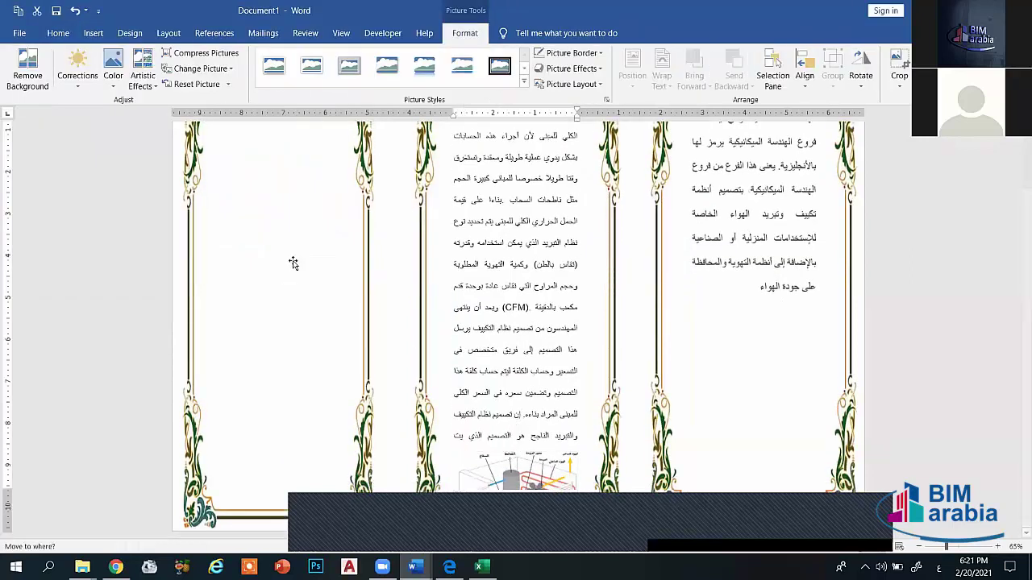
pyautogui.click(662, 79)
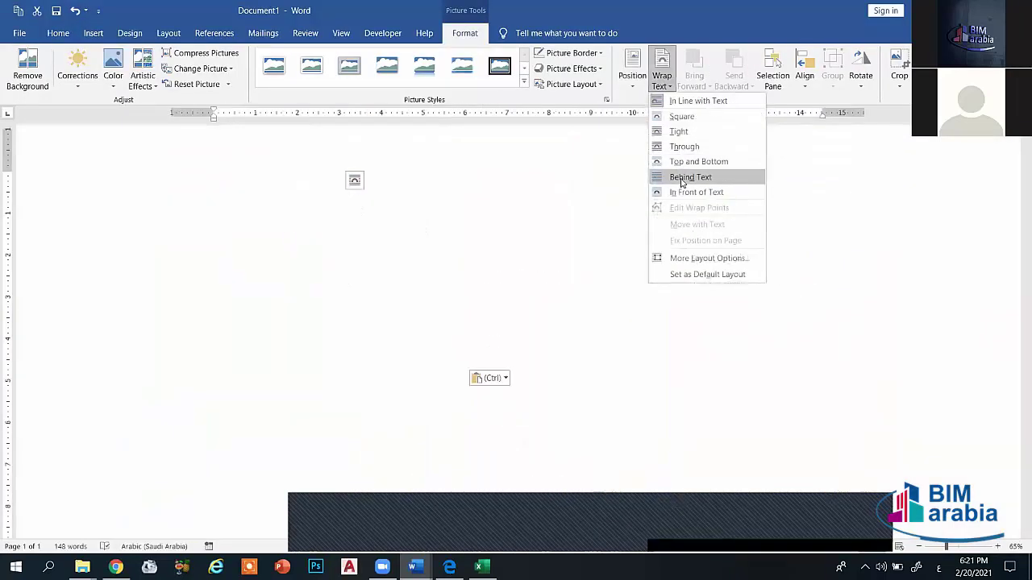
pyautogui.click(684, 178)
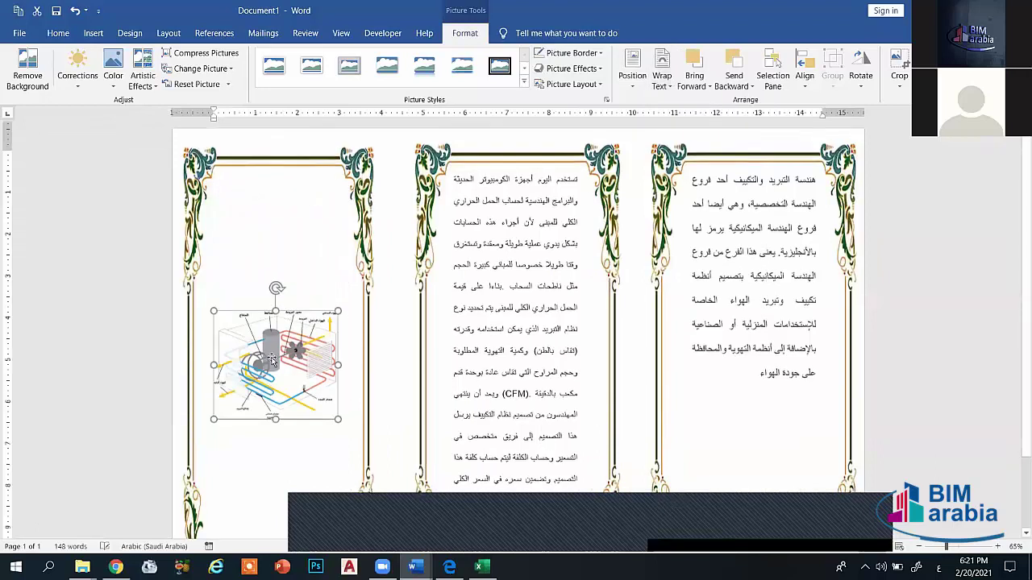
# Switch the diagram to Through wrapping and place it below the right panel's text
pyautogui.moveTo(270, 266); pyautogui.dragTo(275, 412)
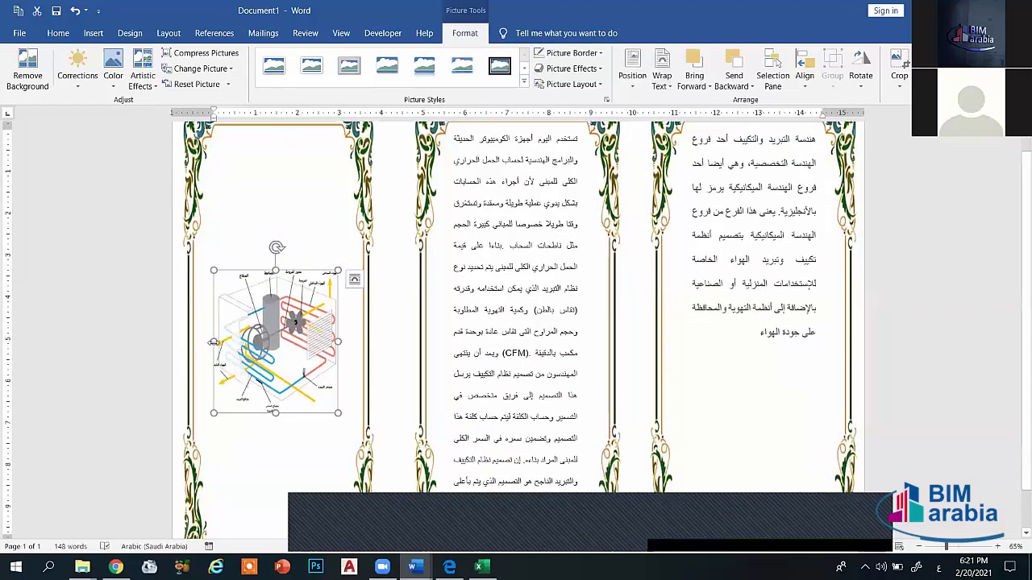
pyautogui.moveTo(213, 342); pyautogui.dragTo(178, 341)
pyautogui.moveTo(276, 352); pyautogui.dragTo(280, 357)
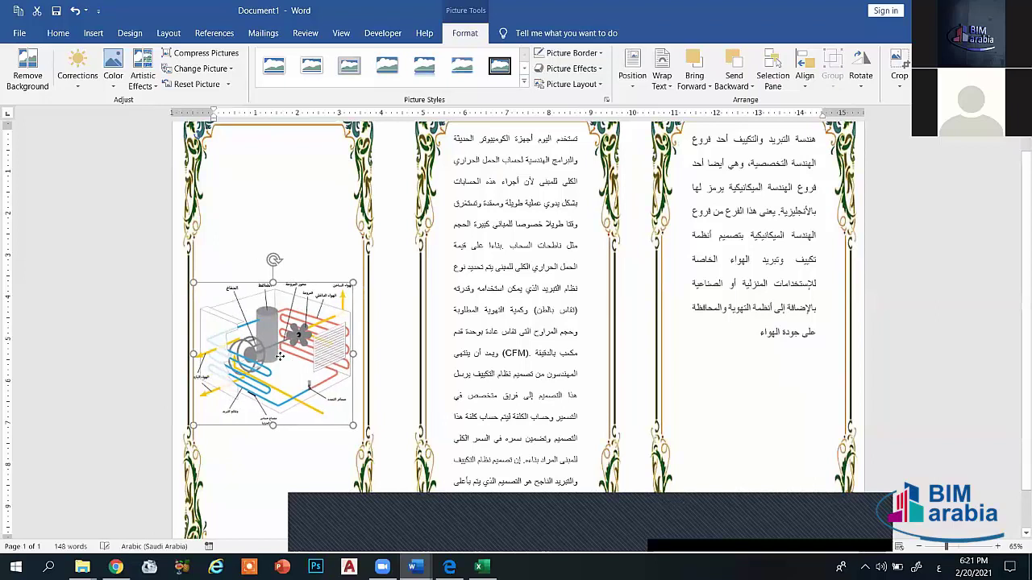
pyautogui.moveTo(702, 426); pyautogui.dragTo(735, 415)
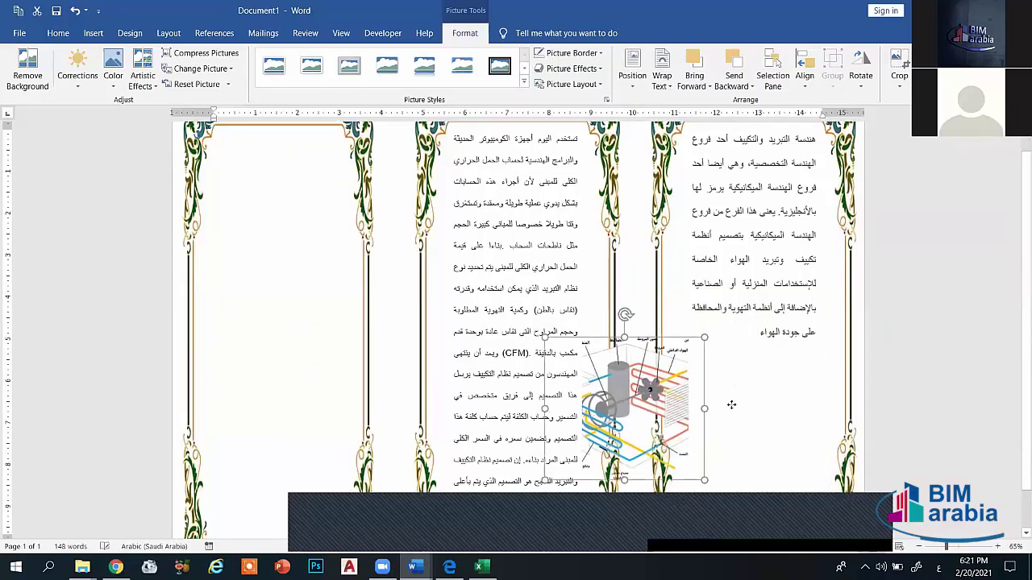
pyautogui.moveTo(734, 415); pyautogui.dragTo(749, 400)
pyautogui.moveTo(530, 391); pyautogui.dragTo(462, 321)
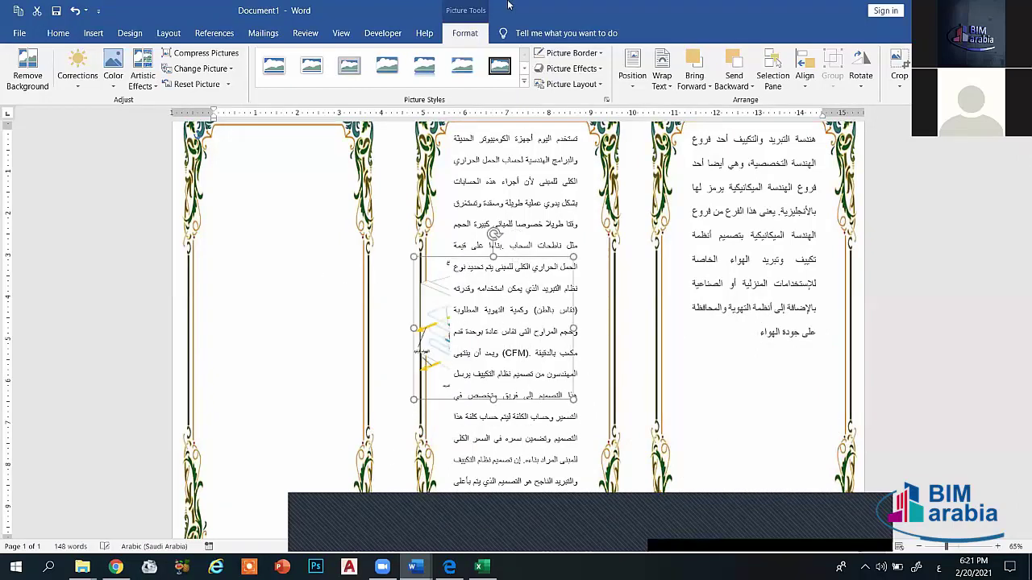
pyautogui.click(661, 76)
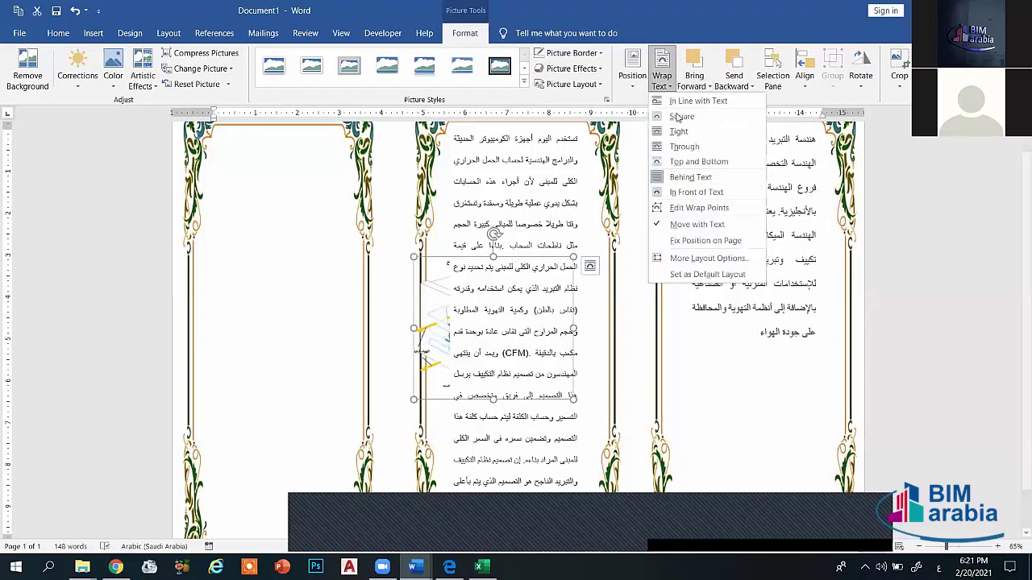
pyautogui.click(673, 148)
pyautogui.moveTo(510, 304); pyautogui.dragTo(774, 401)
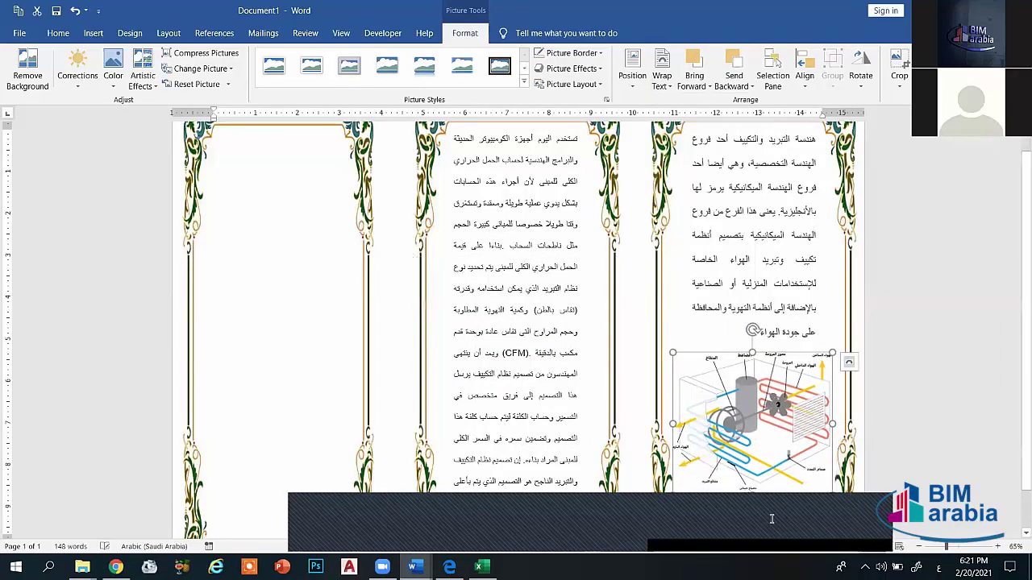
pyautogui.click(602, 390)
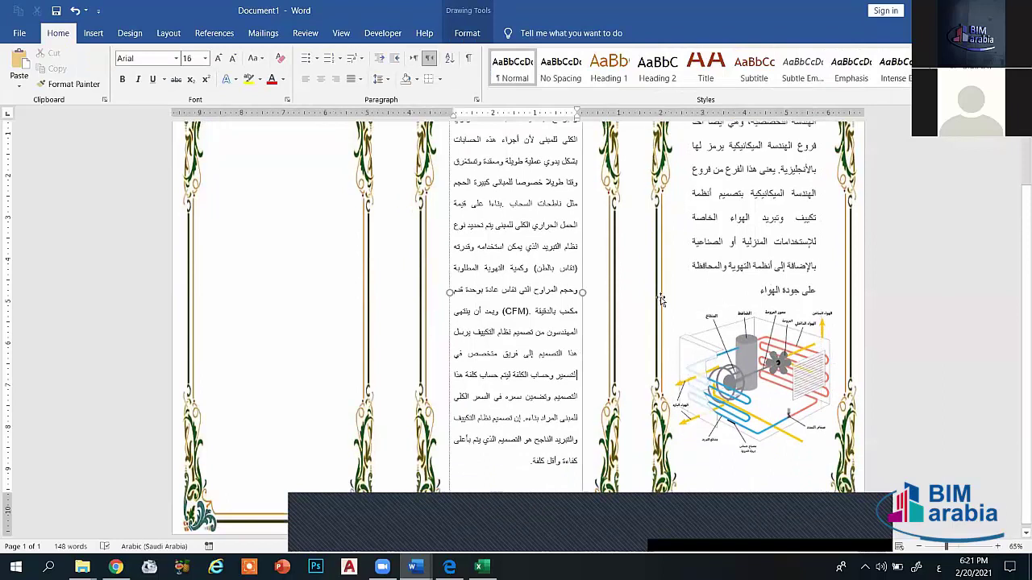
pyautogui.scroll(2, 813, 348)
pyautogui.scroll(-4, 813, 349)
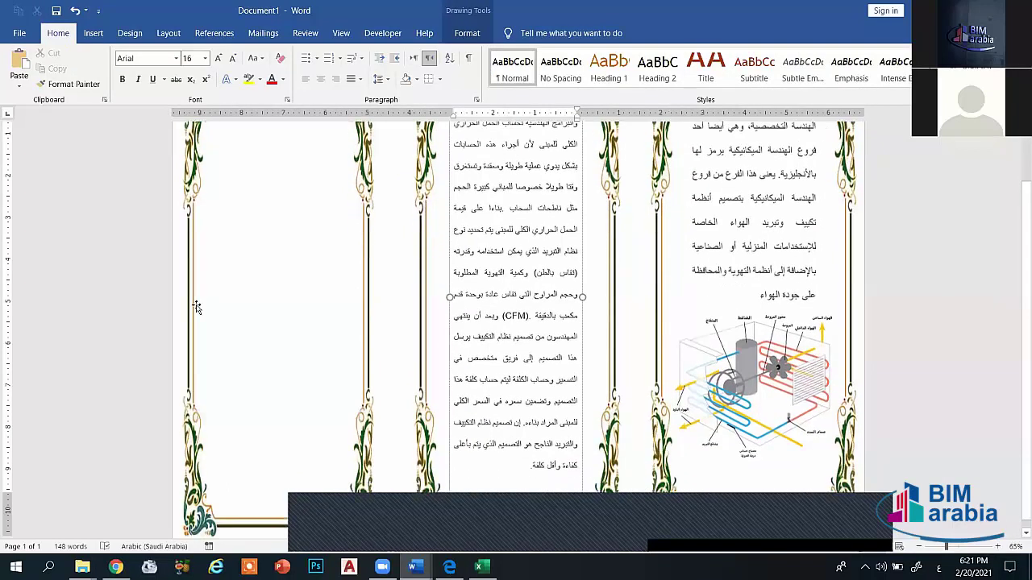
pyautogui.scroll(5, 317, 311)
# Insert the refrigeration gauge GIF from this computer into the brochure
pyautogui.click(311, 425)
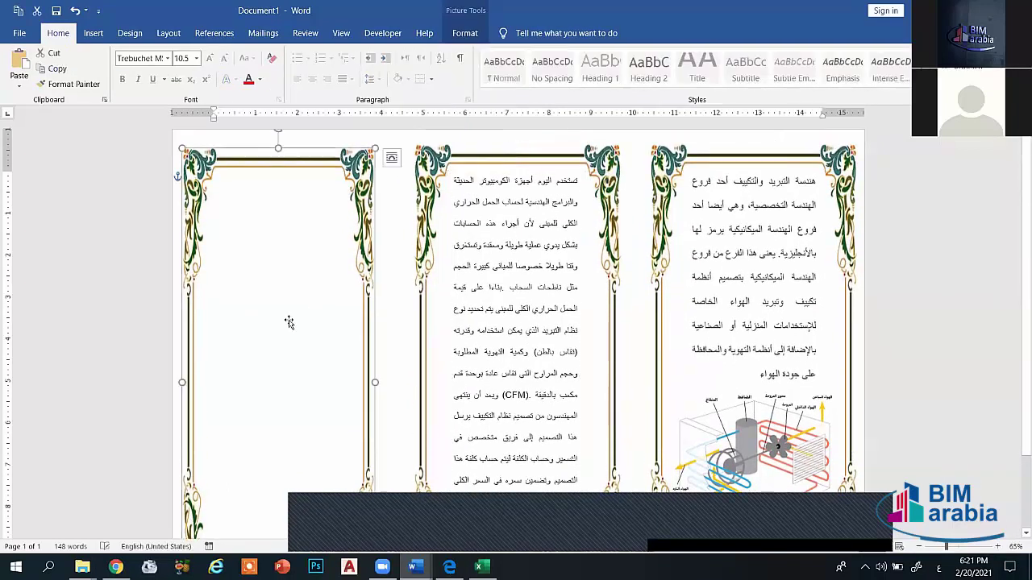
pyautogui.click(94, 33)
pyautogui.click(150, 80)
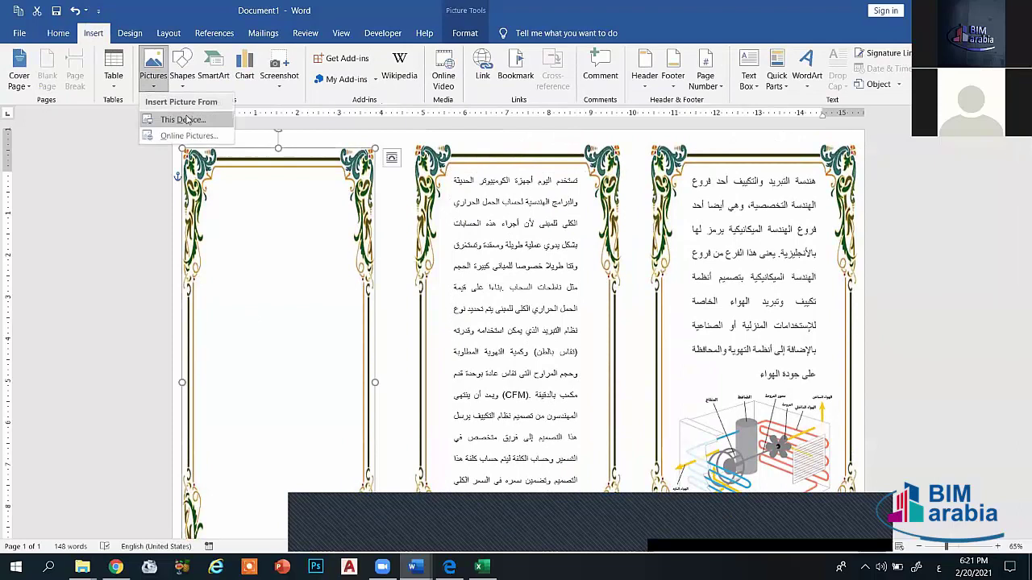
pyautogui.click(185, 135)
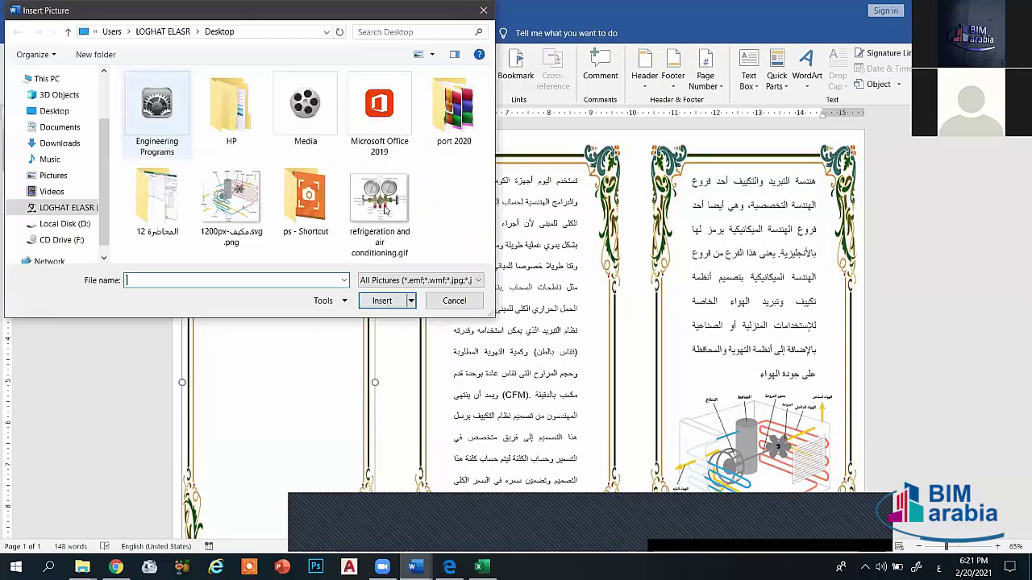
pyautogui.click(379, 210)
pyautogui.click(389, 300)
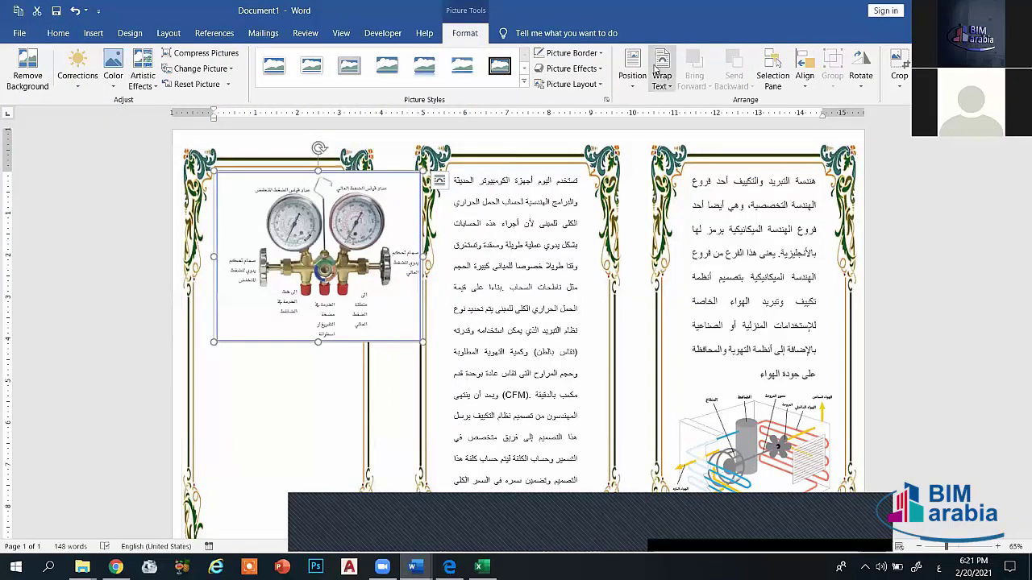
# Set the gauge picture behind text and place it midway down the left panel
pyautogui.click(662, 77)
pyautogui.click(698, 178)
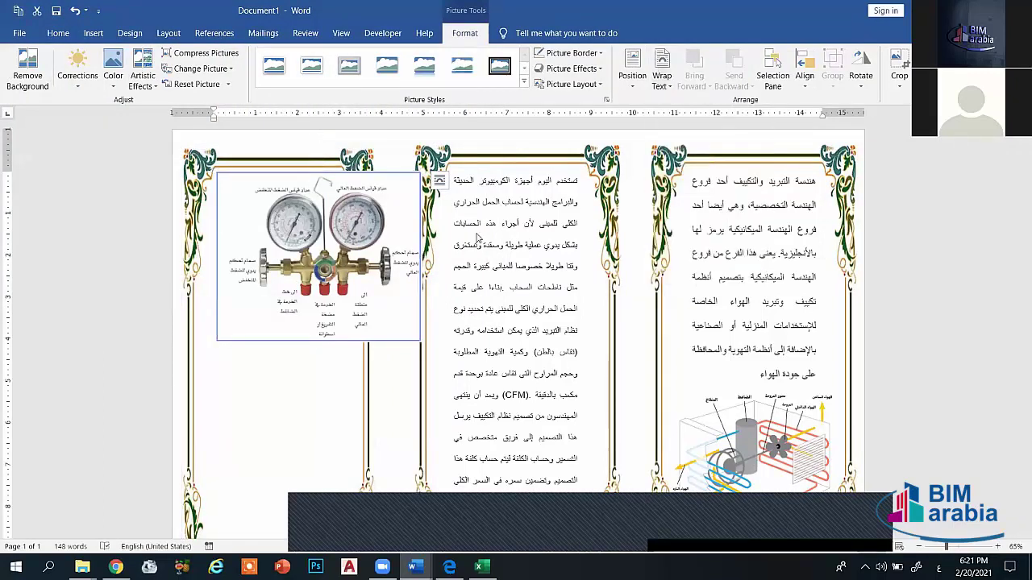
pyautogui.moveTo(386, 256)
pyautogui.mouseDown()
pyautogui.moveTo(313, 266)
pyautogui.moveTo(290, 368)
pyautogui.moveTo(294, 355)
pyautogui.mouseUp()
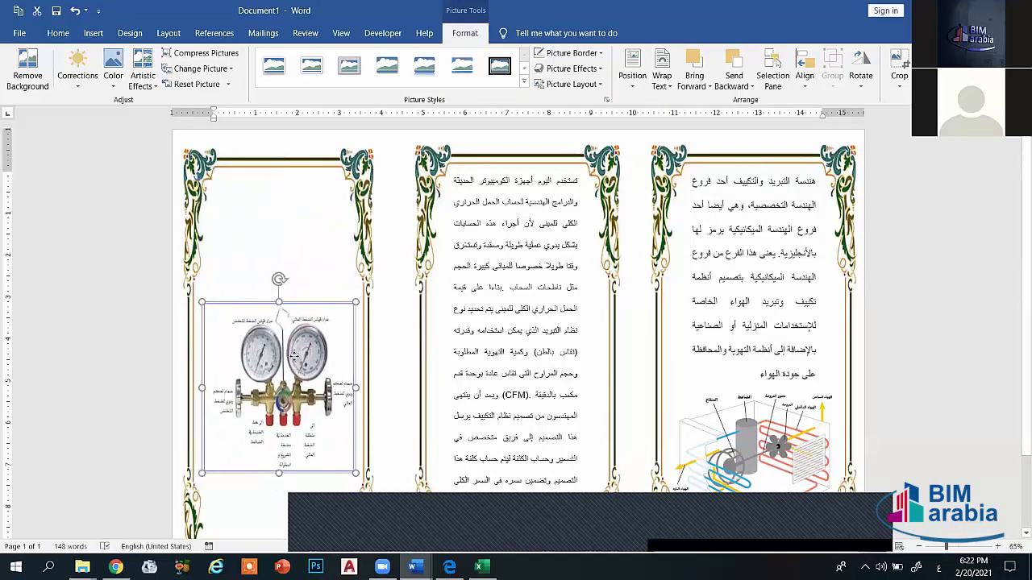
pyautogui.click(386, 343)
pyautogui.scroll(-2, 385, 342)
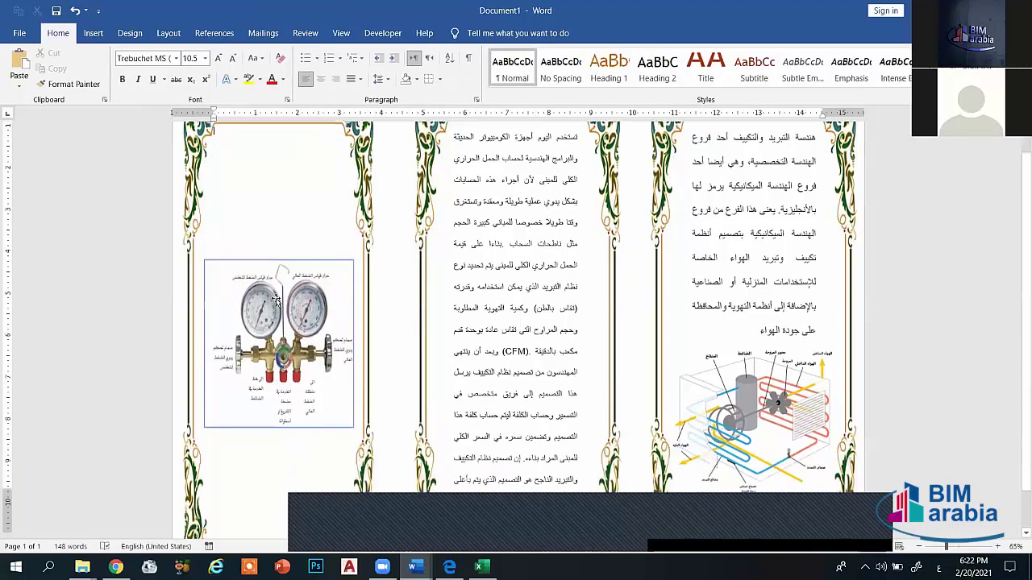
pyautogui.scroll(-1, 283, 330)
pyautogui.click(283, 322)
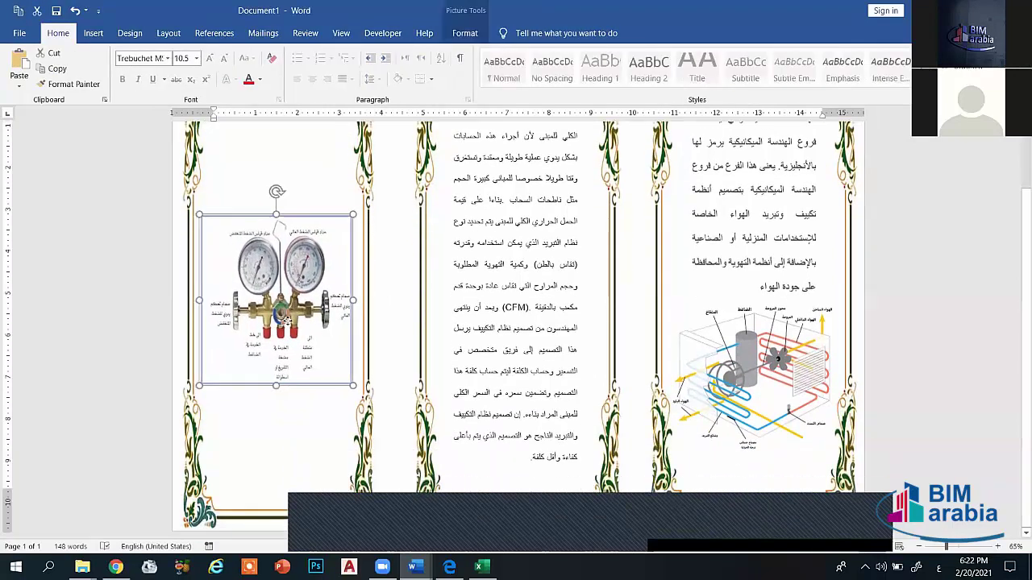
pyautogui.click(275, 416)
pyautogui.scroll(3, 275, 416)
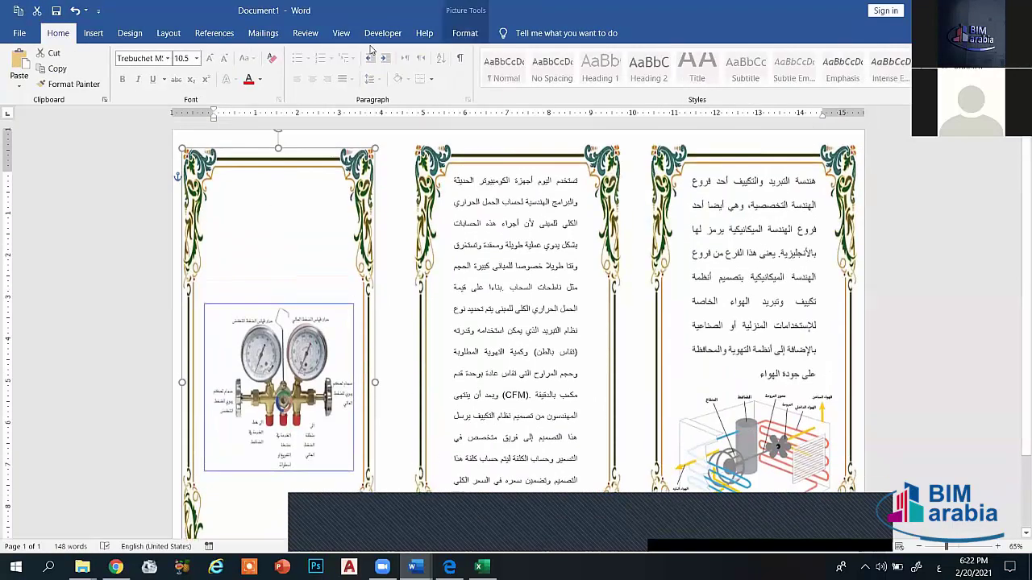
pyautogui.scroll(-1, 192, 75)
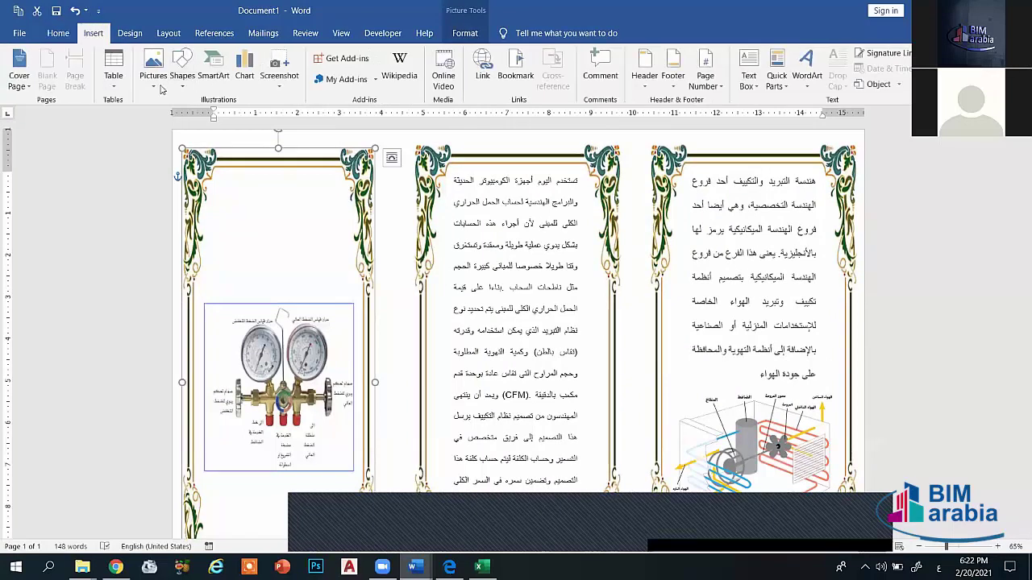
# Draw a text box above the gauge picture and type the Arabic heading 'مقدمة في التكييف والتبريد'
pyautogui.click(174, 91)
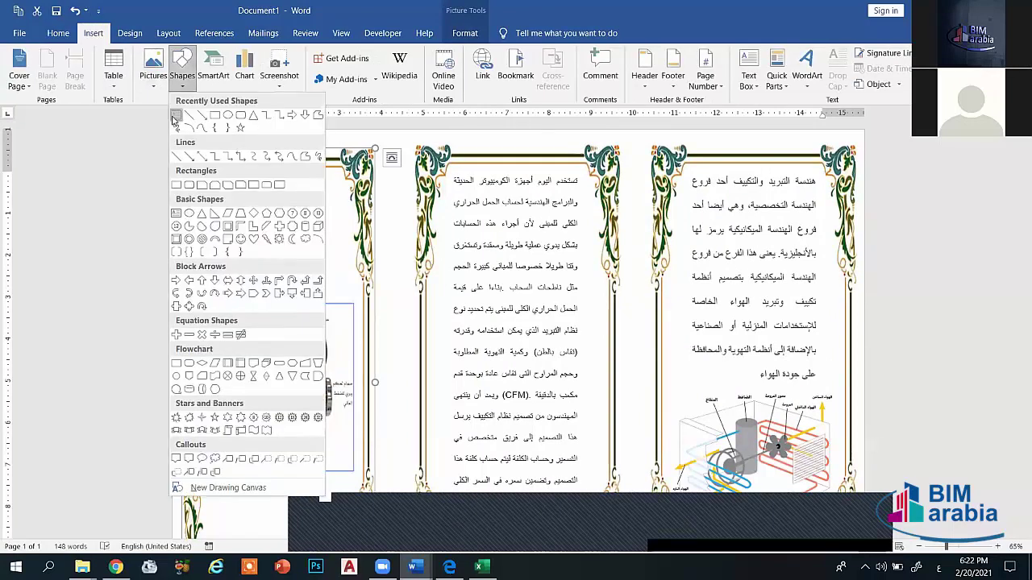
pyautogui.click(176, 118)
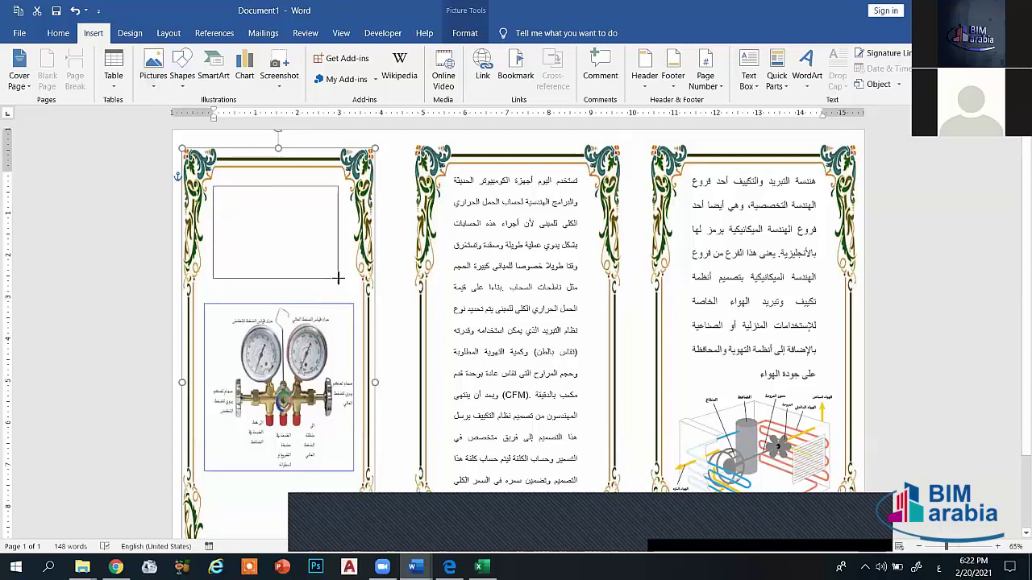
pyautogui.moveTo(331, 276); pyautogui.dragTo(343, 280)
pyautogui.hotkey('alt', 'shift')
pyautogui.write('مقدمة في التكييف وا')
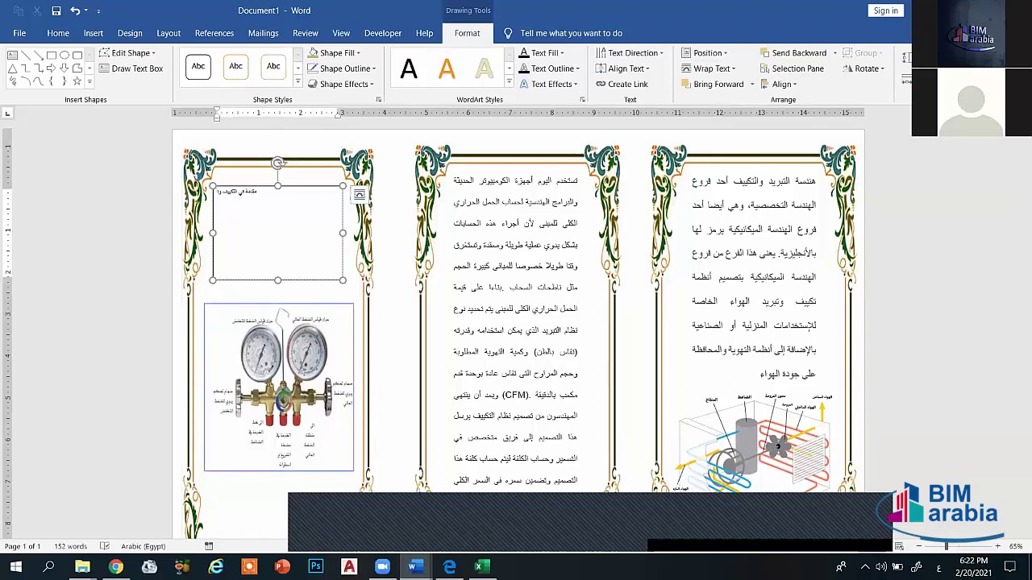
pyautogui.write('لتب')
pyautogui.write('ريد')
# Centre the heading, set it to Times New Roman and enlarge it onto two lines
pyautogui.hotkey('ctrl', 'a')
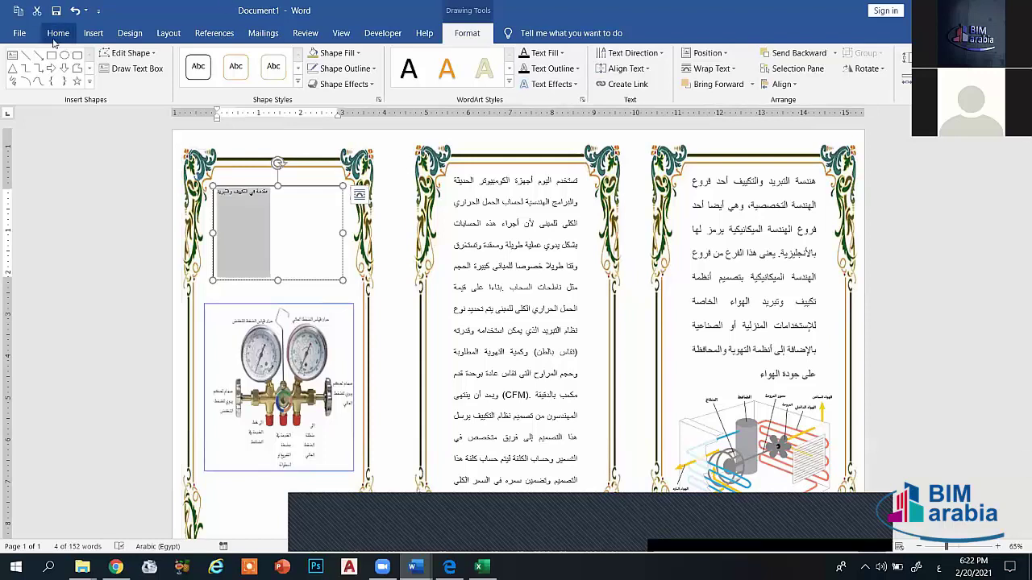
pyautogui.click(58, 33)
pyautogui.click(321, 78)
pyautogui.click(218, 58)
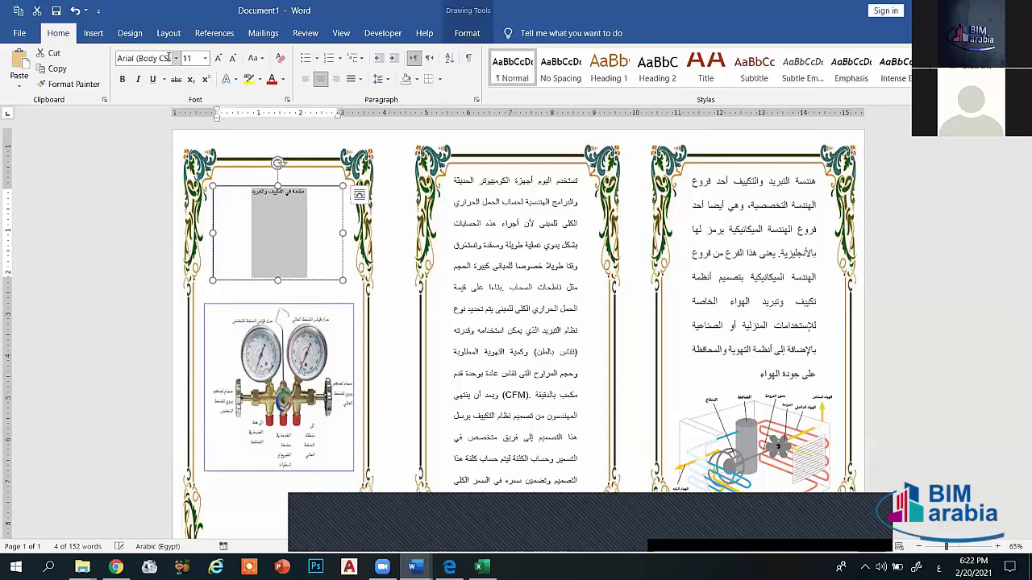
pyautogui.click(177, 58)
pyautogui.click(193, 141)
pyautogui.click(226, 59)
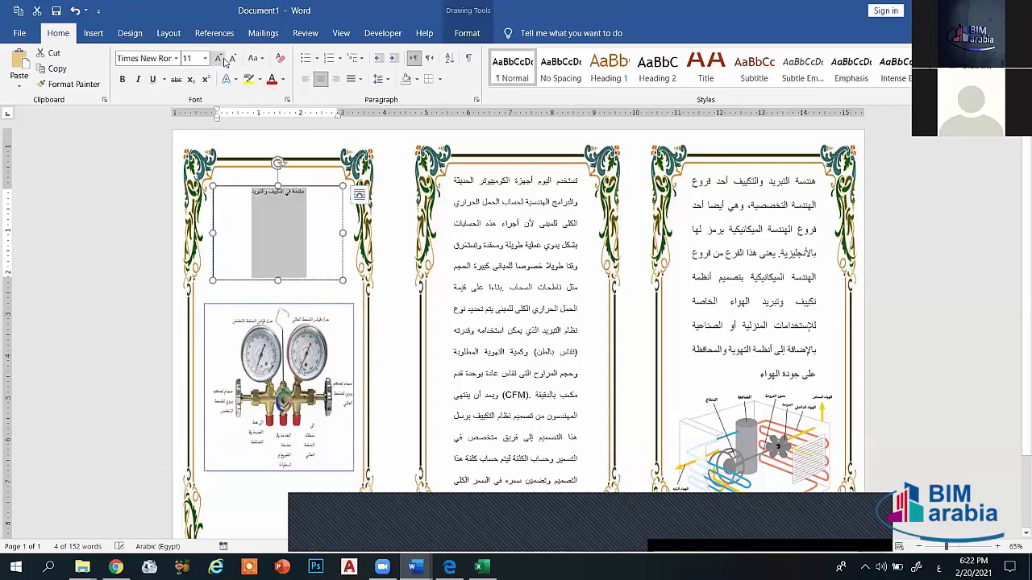
pyautogui.click(226, 58)
pyautogui.click(226, 58)
pyautogui.click(226, 60)
pyautogui.click(226, 60)
pyautogui.click(226, 63)
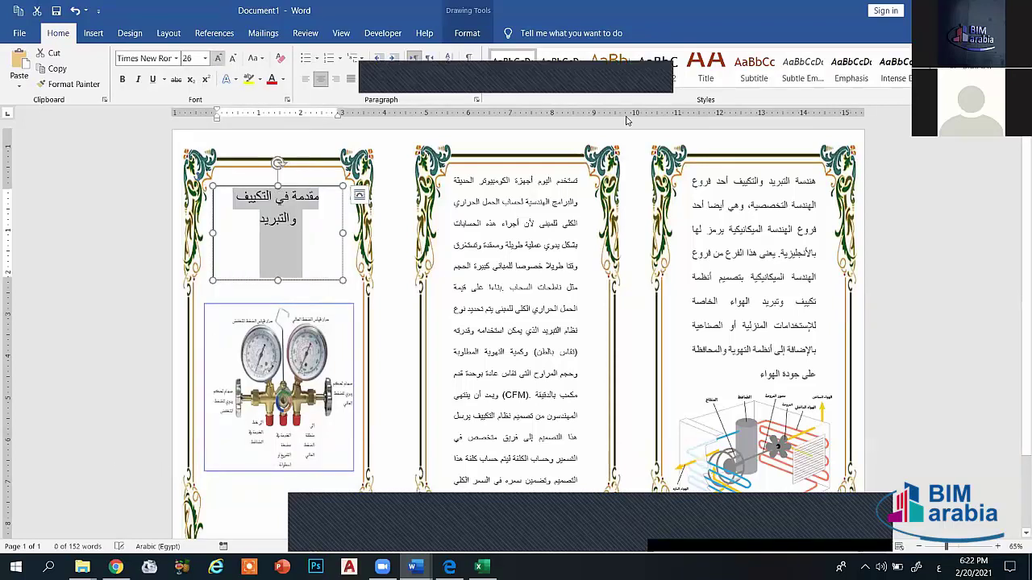
pyautogui.click(467, 34)
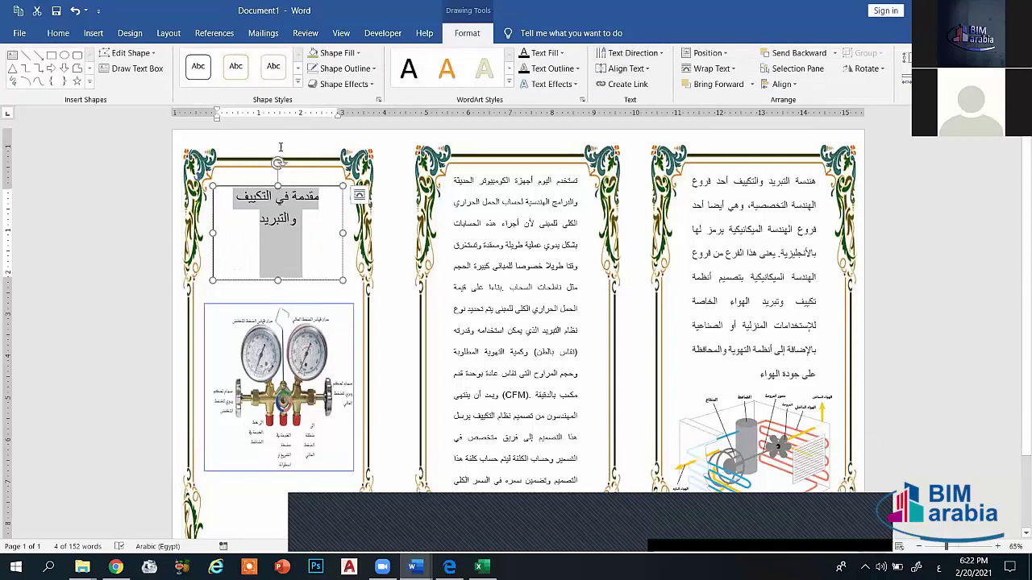
pyautogui.click(23, 33)
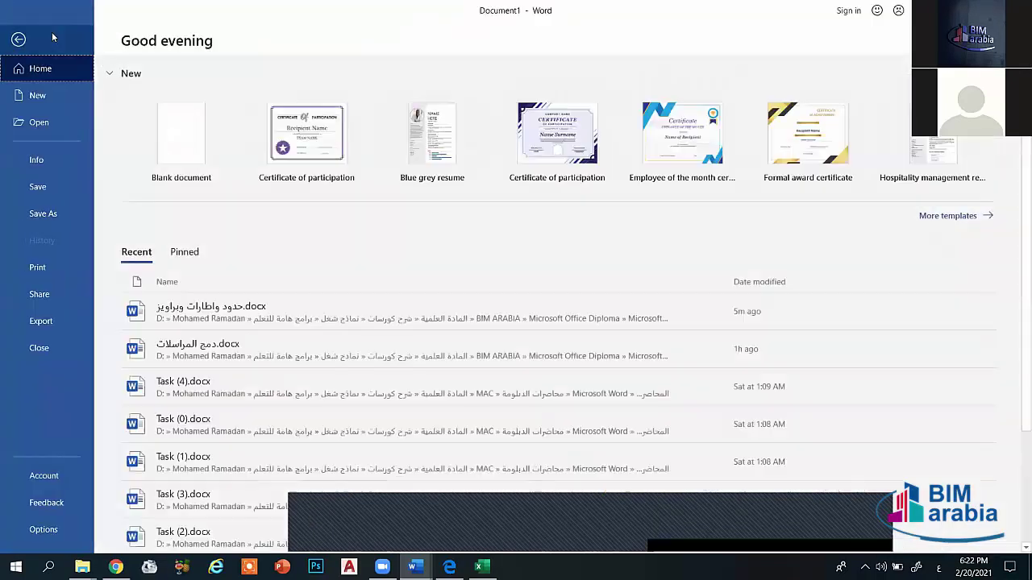
# Adjust the heading's font size so it fits on two lines
pyautogui.press('Escape')
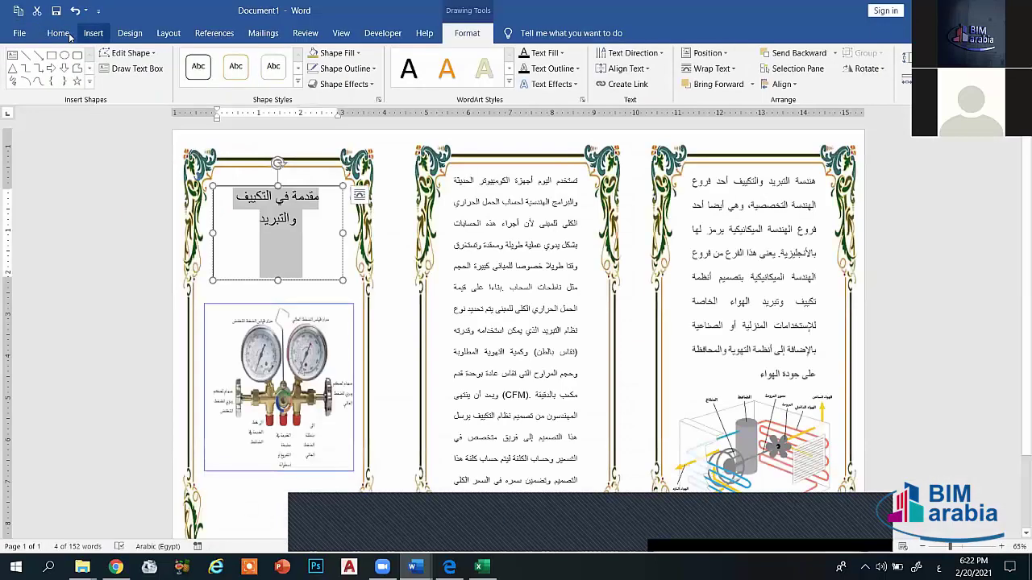
pyautogui.click(217, 58)
pyautogui.click(218, 58)
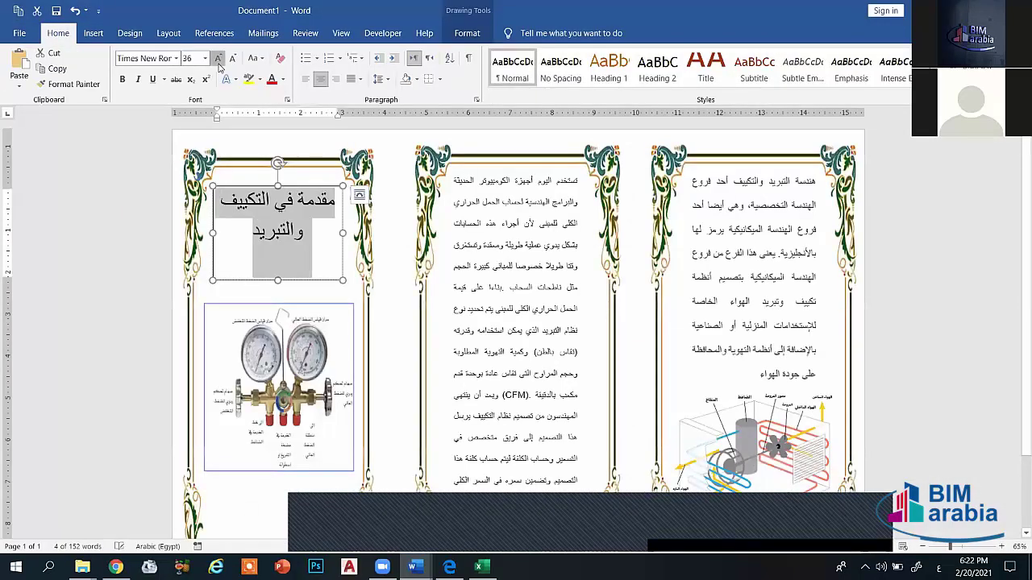
pyautogui.click(218, 58)
pyautogui.click(232, 58)
pyautogui.click(297, 268)
# Give the heading text box No Outline and open the brochure's print preview
pyautogui.click(296, 268)
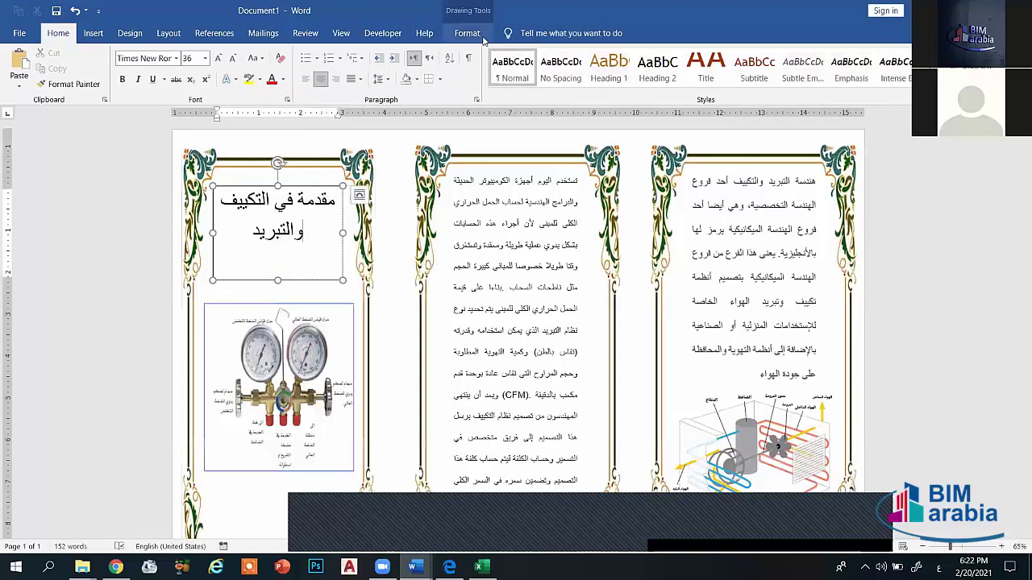
pyautogui.click(467, 33)
pyautogui.click(356, 69)
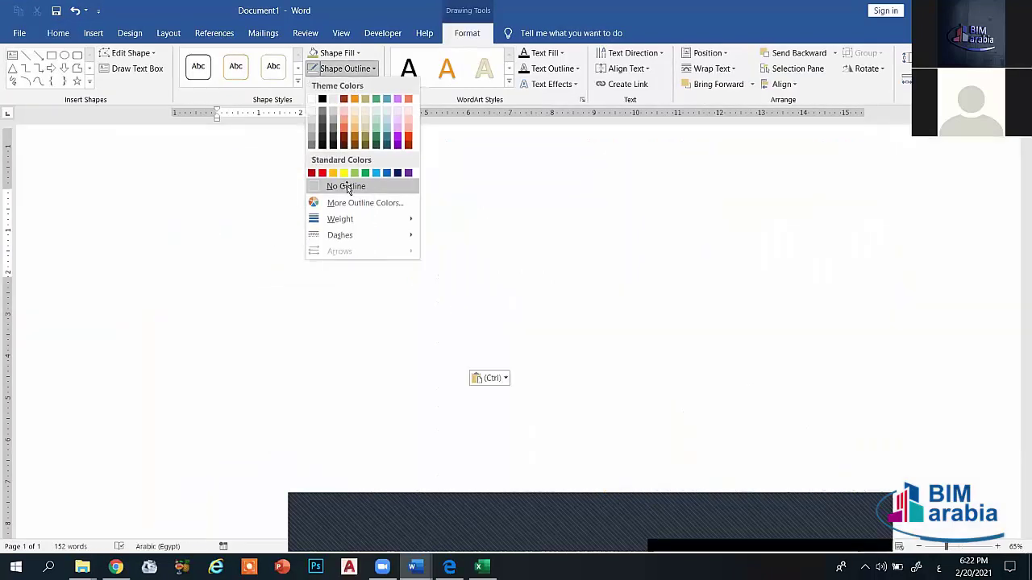
pyautogui.click(345, 186)
pyautogui.click(356, 293)
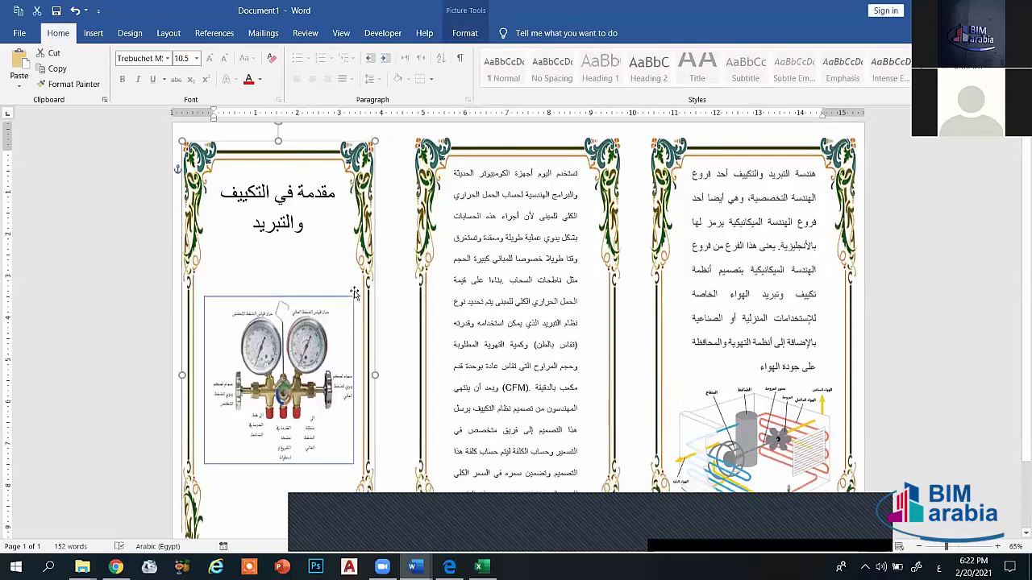
pyautogui.scroll(-2, 357, 292)
pyautogui.scroll(1, 357, 290)
pyautogui.scroll(-1, 483, 299)
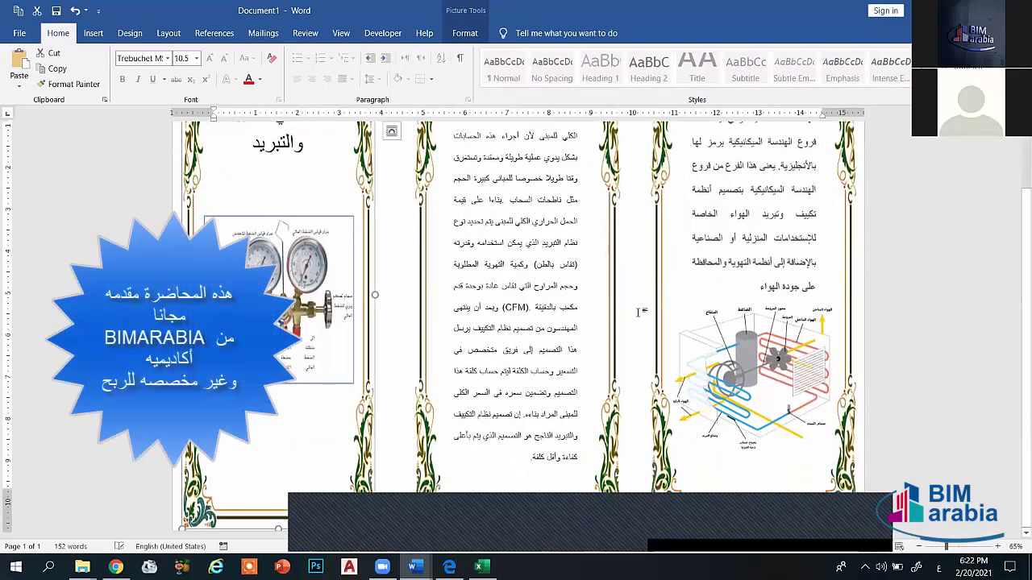
pyautogui.scroll(1, 640, 311)
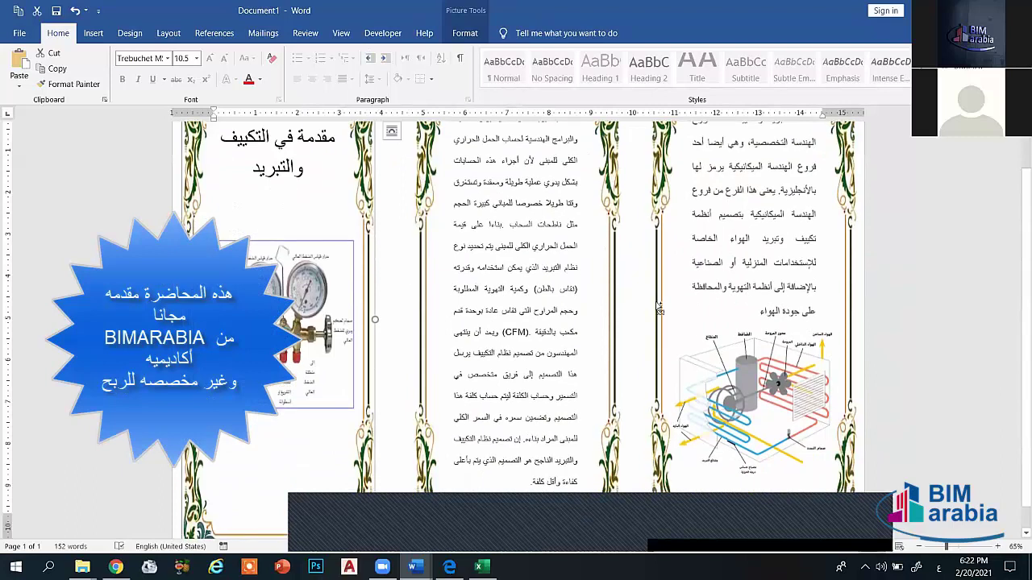
pyautogui.hotkey('ctrl', 'p')
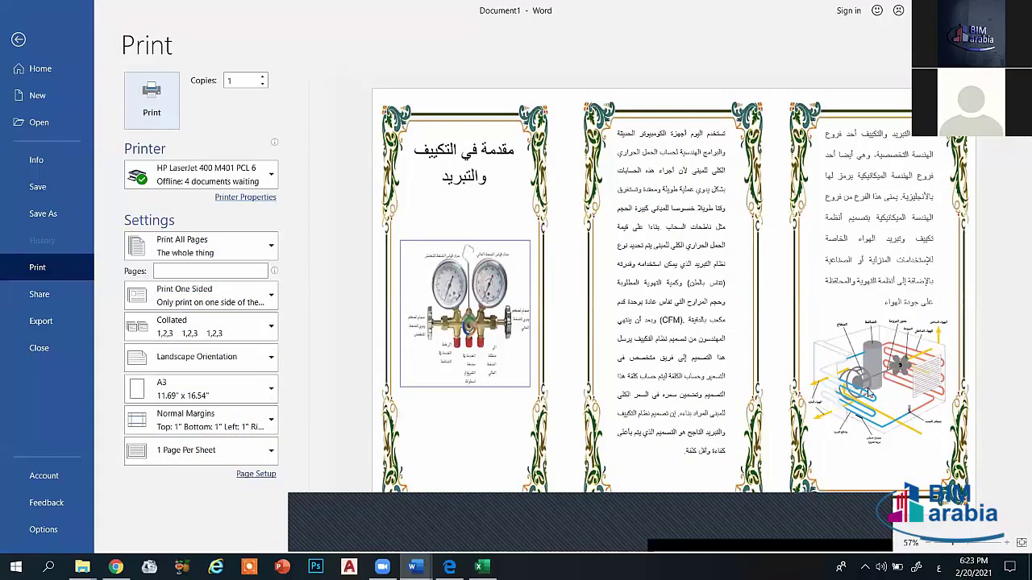
# Leave the Print page and deselect the picture in the brochure
pyautogui.press('Escape')
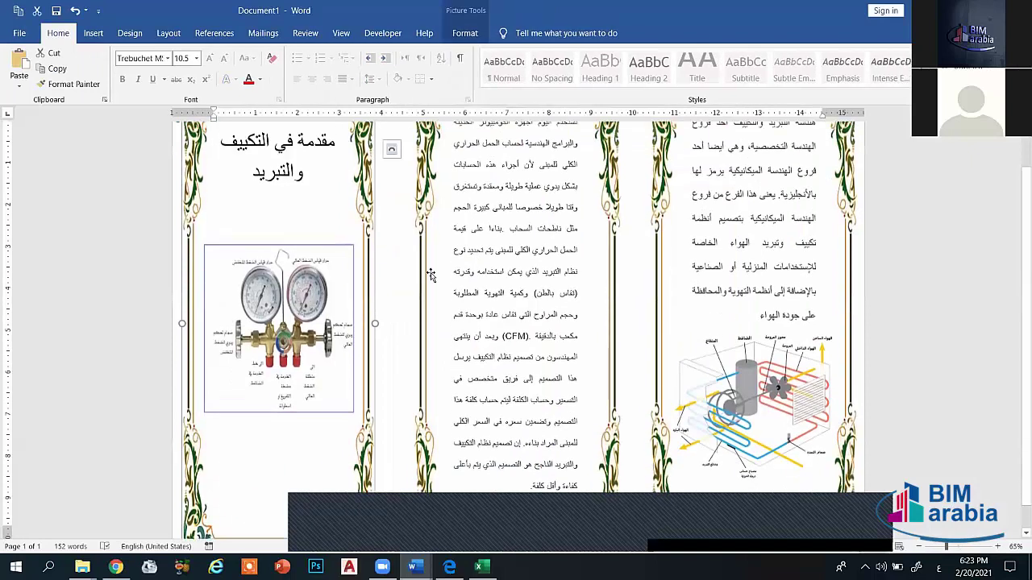
pyautogui.scroll(1, 432, 276)
pyautogui.click(385, 216)
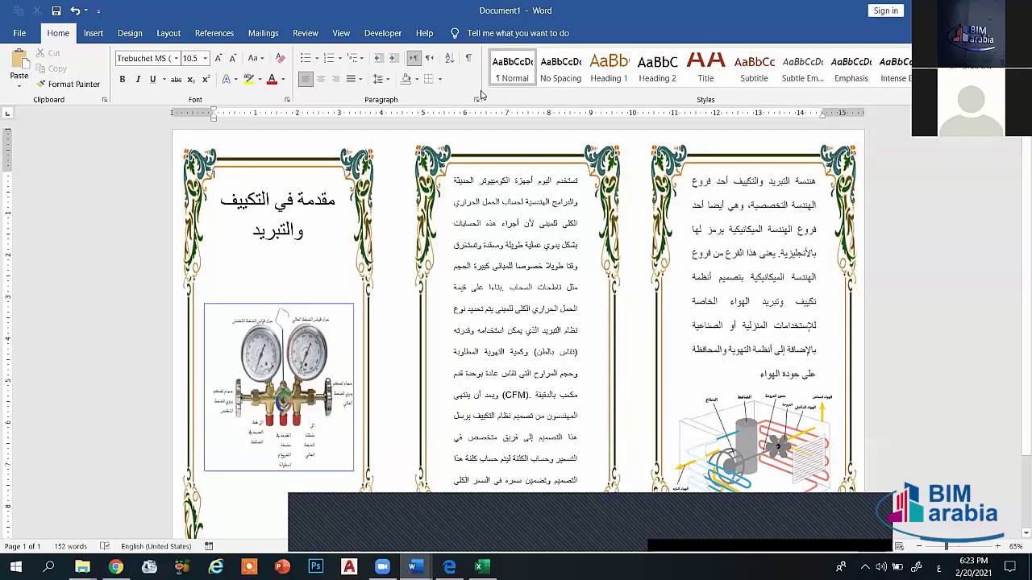
# Draw a vertical divider line between the first and second brochure panels
pyautogui.click(89, 35)
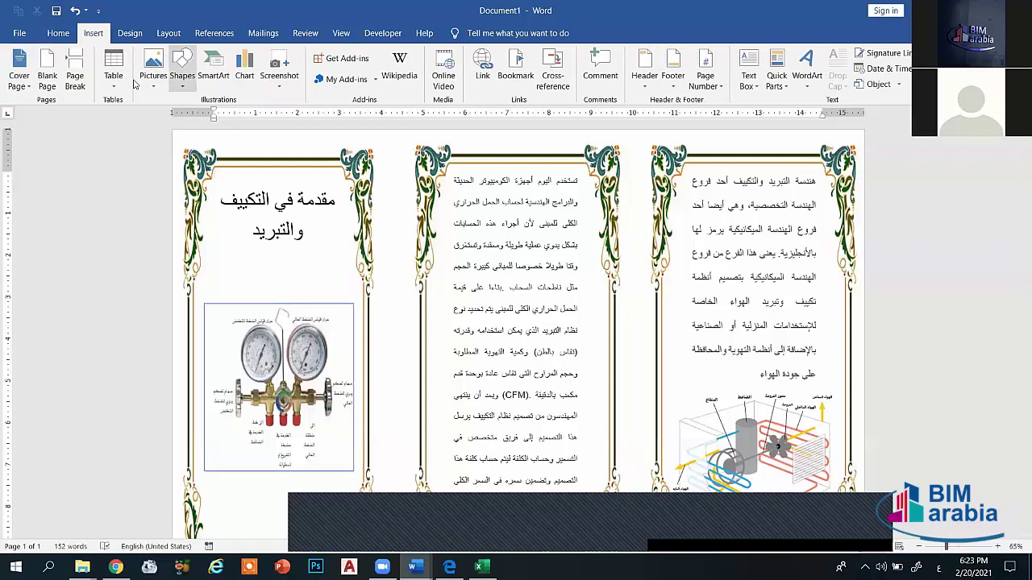
pyautogui.click(182, 79)
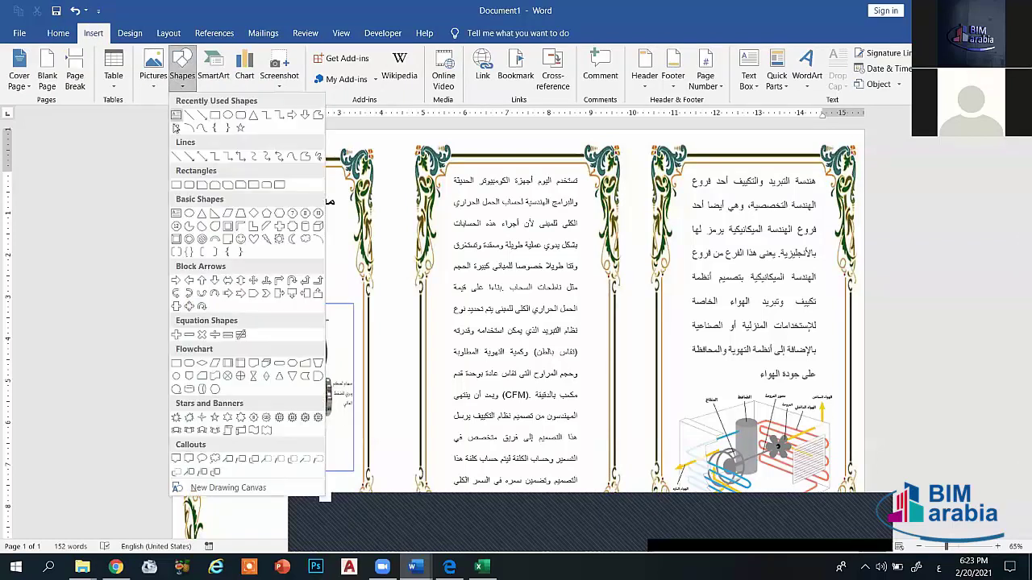
pyautogui.click(176, 155)
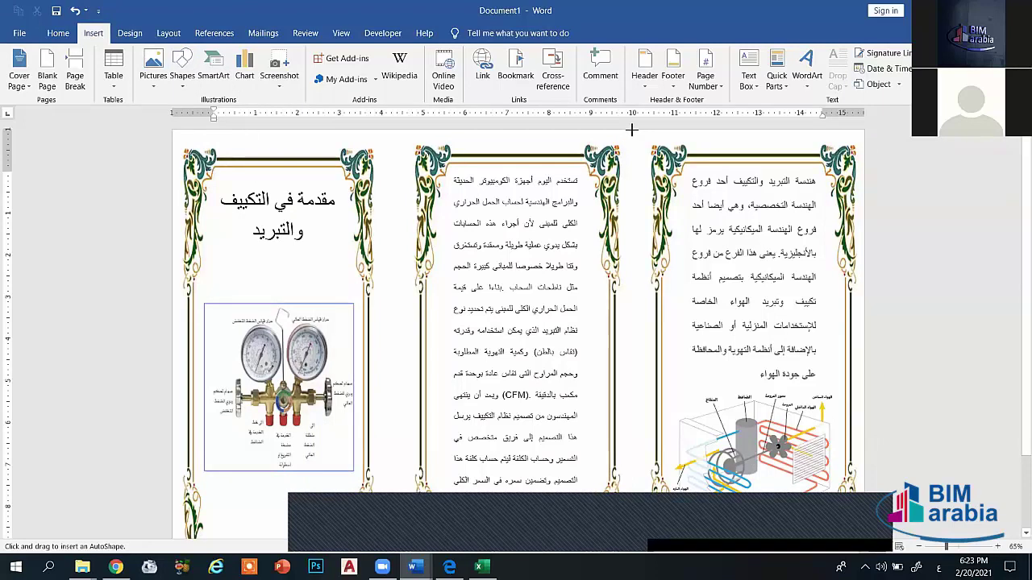
pyautogui.moveTo(630, 139); pyautogui.dragTo(630, 517)
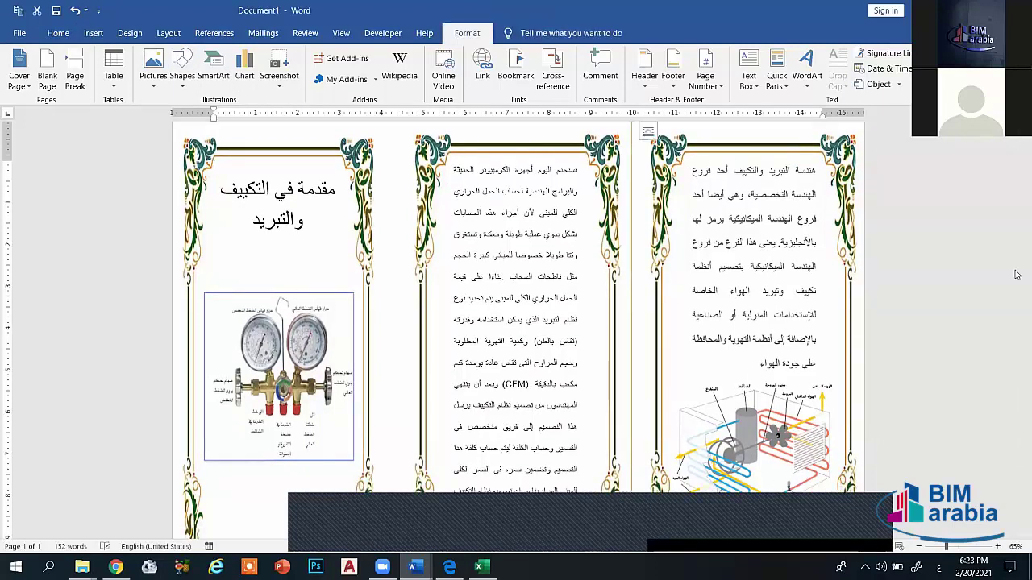
pyautogui.scroll(-2, 643, 381)
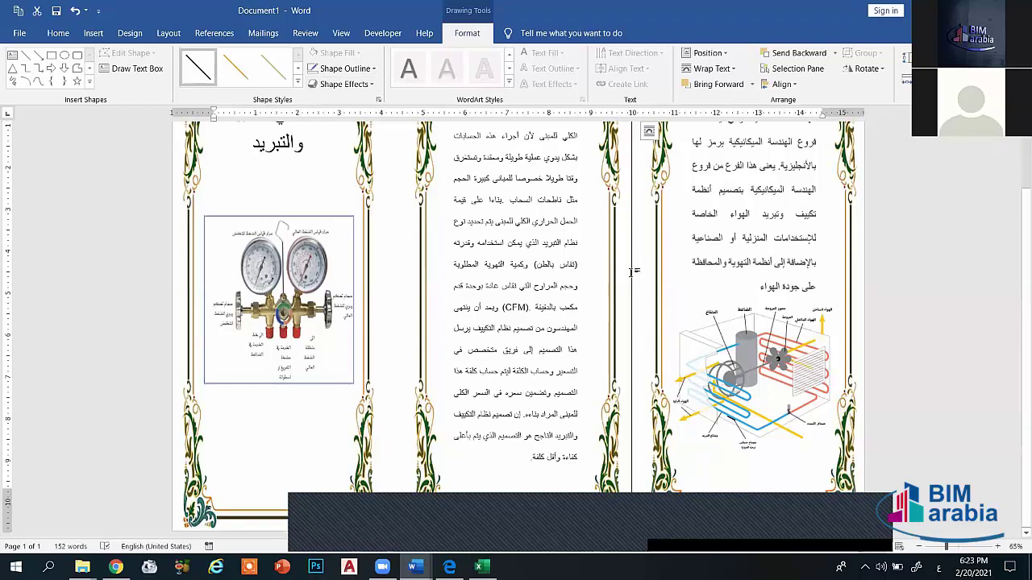
pyautogui.scroll(2, 643, 284)
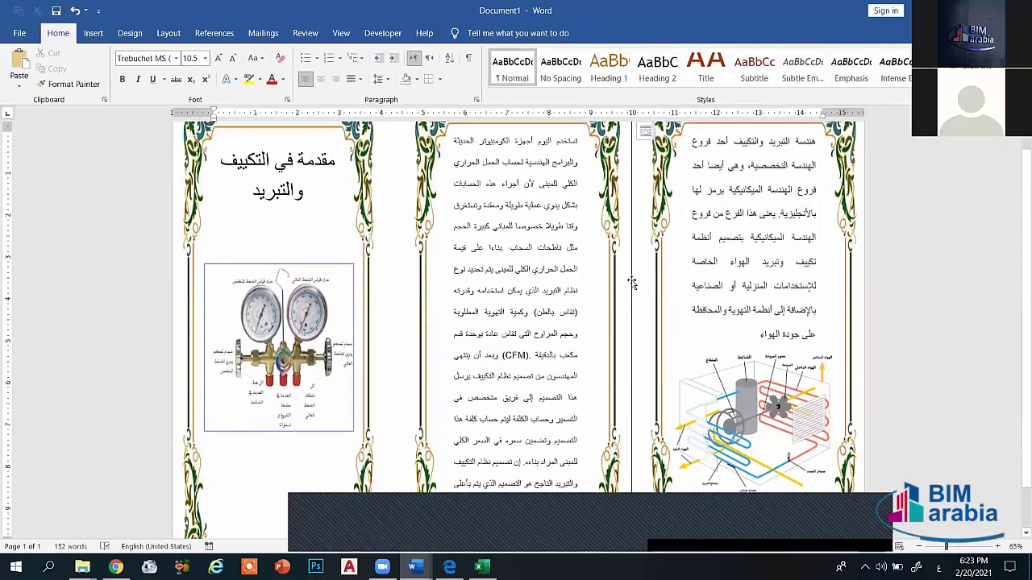
pyautogui.press('Right')
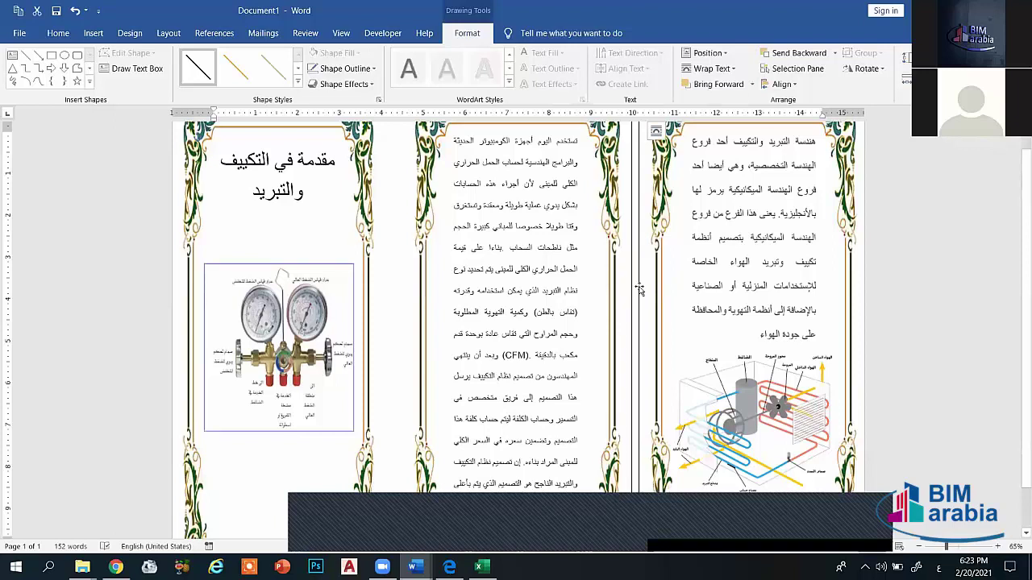
pyautogui.moveTo(640, 289); pyautogui.dragTo(395, 295)
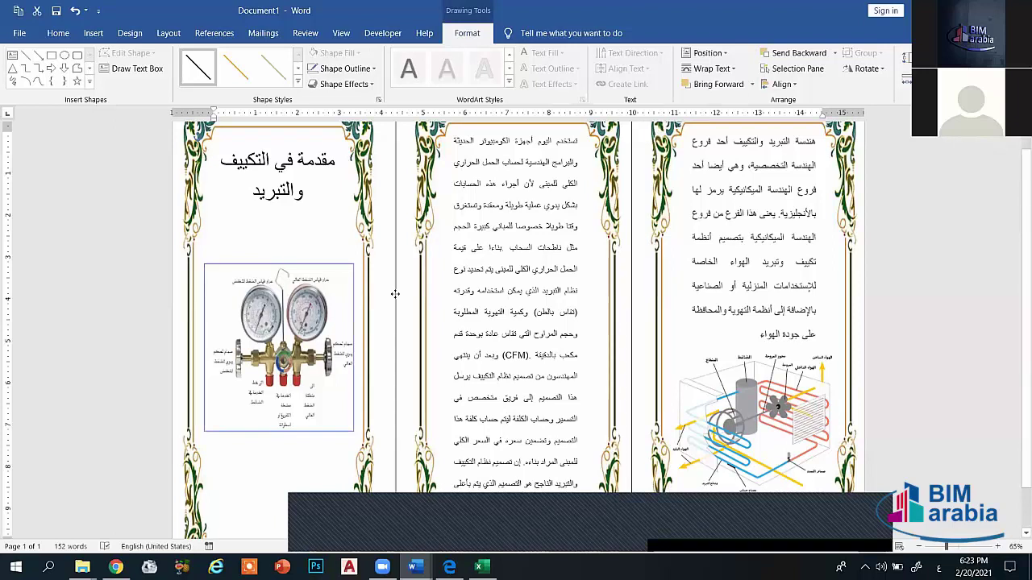
pyautogui.click(650, 308)
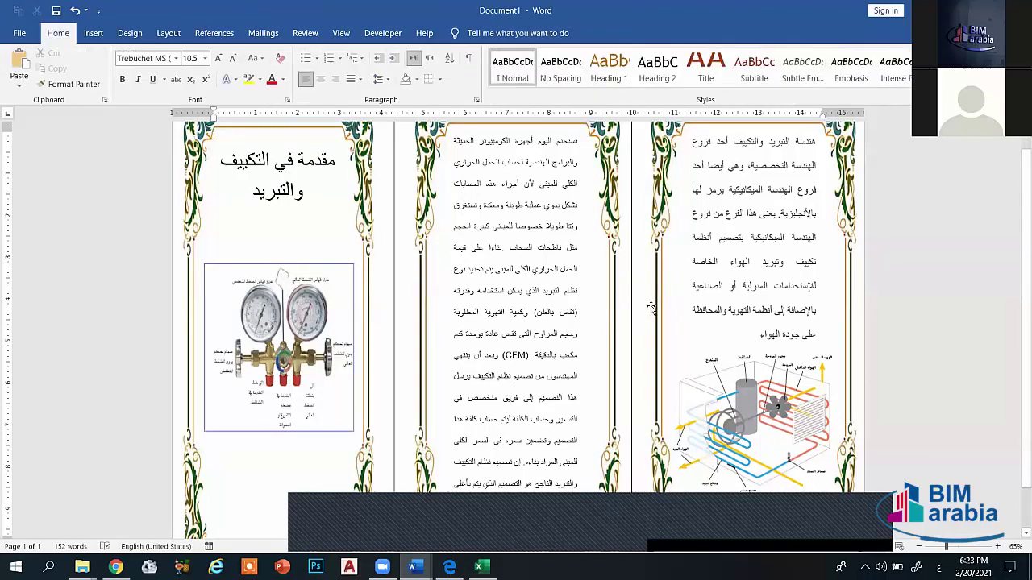
# Fine-tune the divider line's position and open the print preview
pyautogui.scroll(1, 529, 223)
pyautogui.scroll(-1, 443, 224)
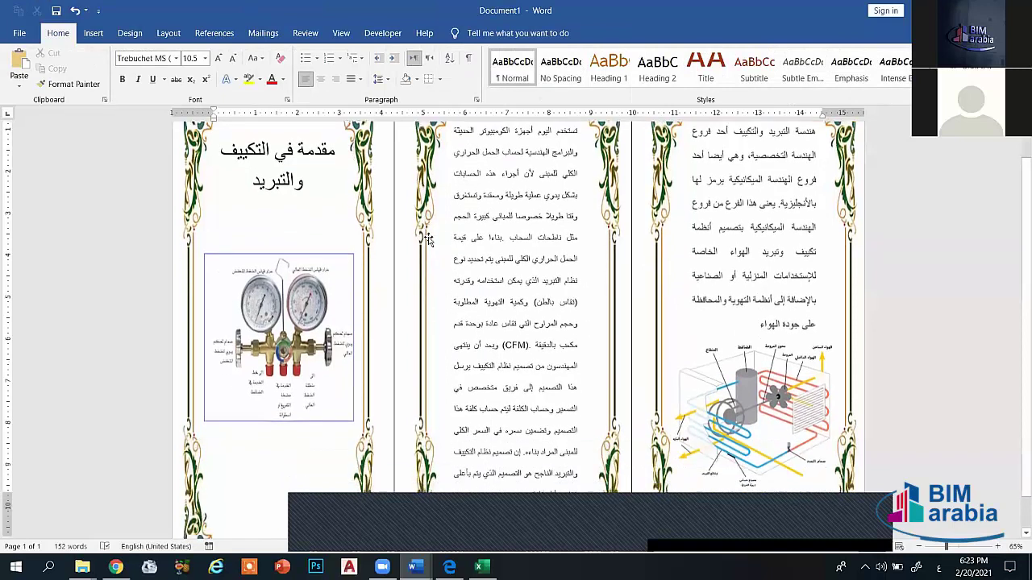
pyautogui.scroll(-1, 403, 193)
pyautogui.scroll(2, 392, 172)
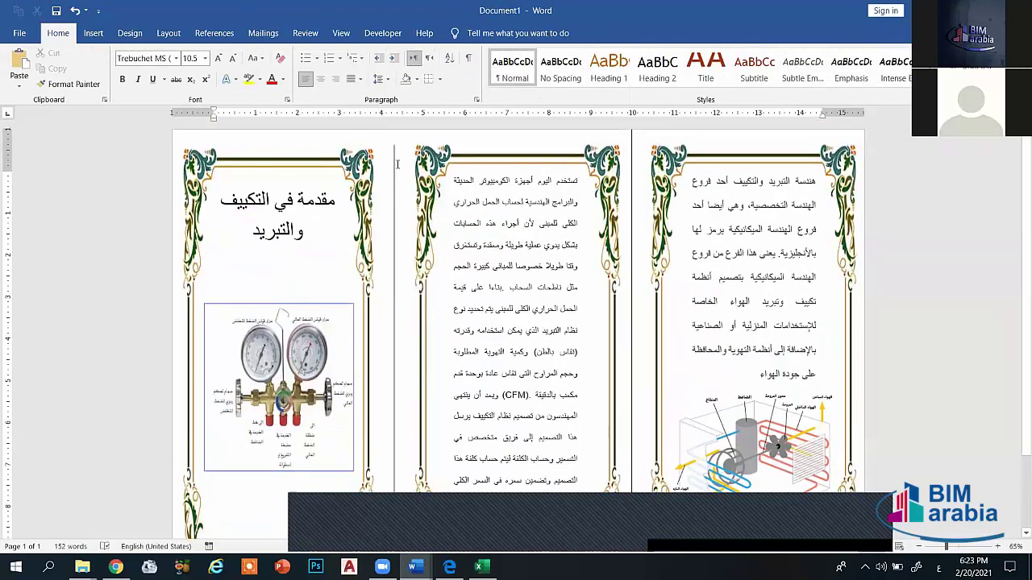
pyautogui.click(392, 158)
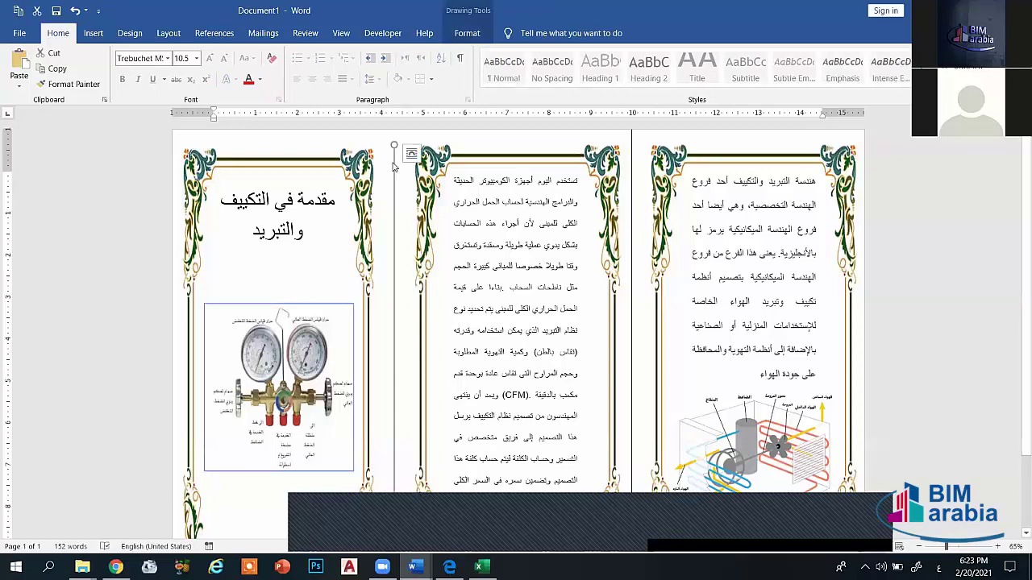
pyautogui.moveTo(396, 168); pyautogui.dragTo(395, 162)
pyautogui.click(601, 348)
pyautogui.scroll(-3, 601, 349)
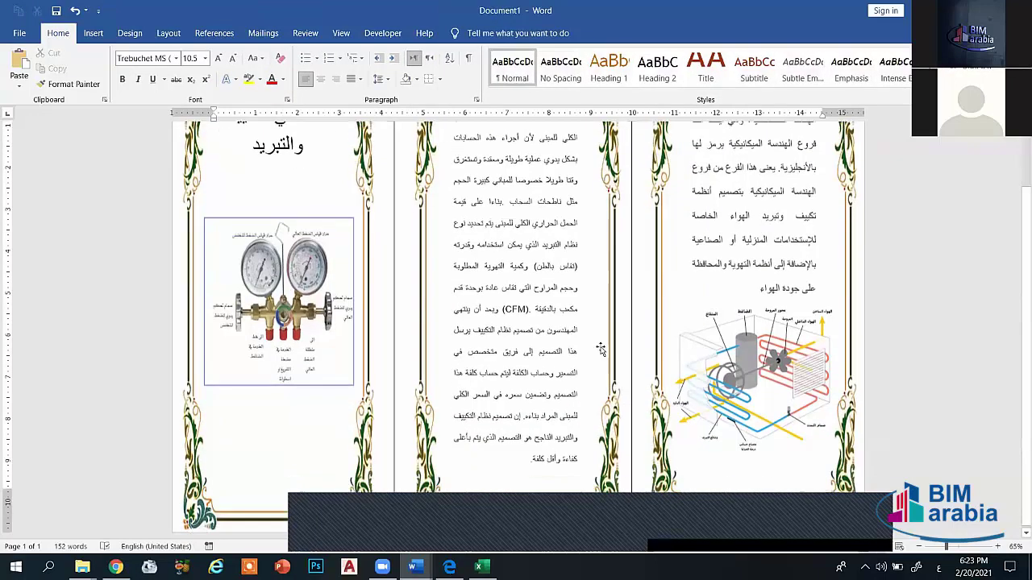
pyautogui.hotkey('ctrl', 'p')
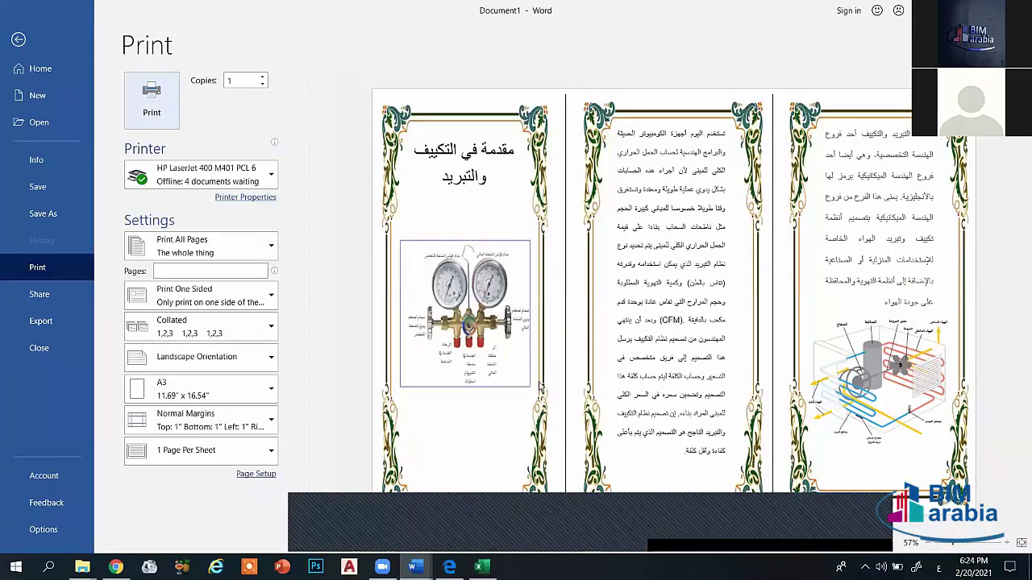
# Exit the Print page and scroll through the brochure panels to review them
pyautogui.press('Escape')
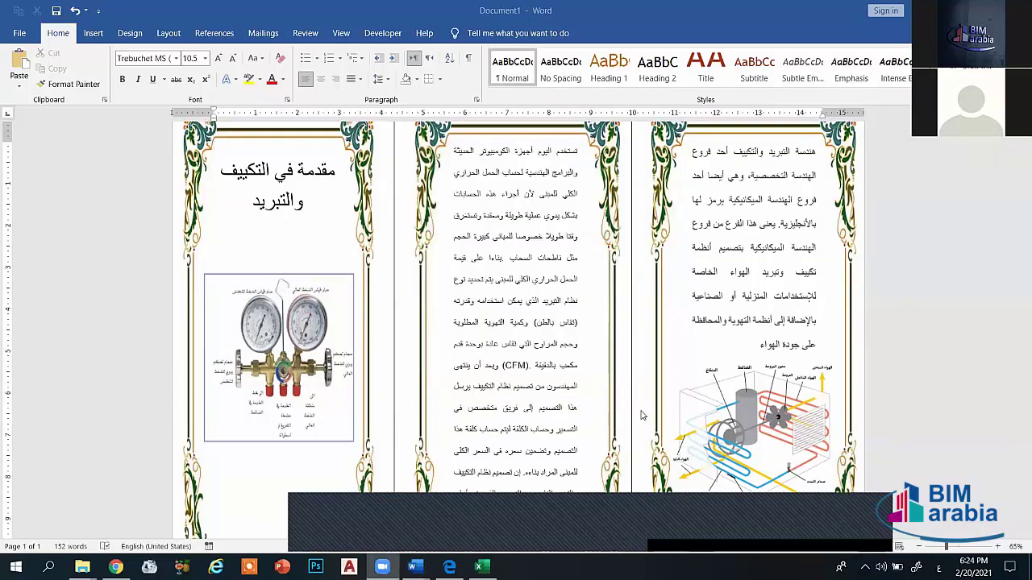
pyautogui.scroll(-2, 653, 371)
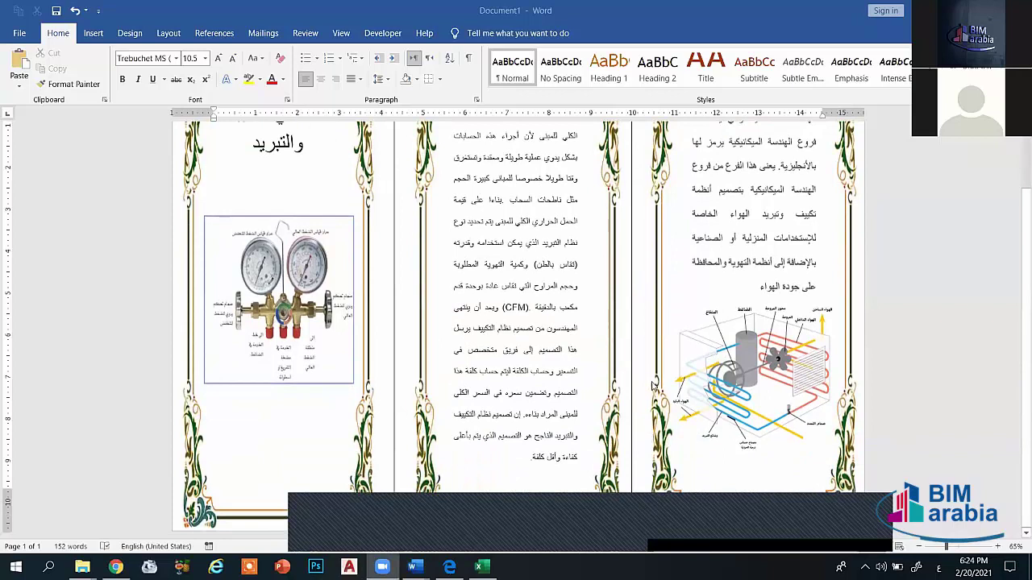
pyautogui.scroll(1, 653, 387)
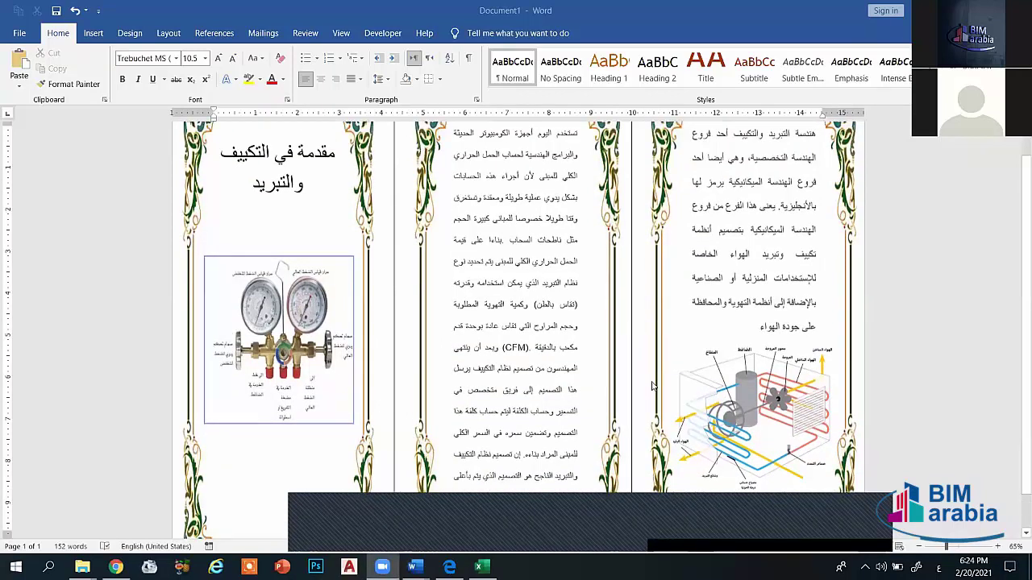
pyautogui.scroll(1, 653, 387)
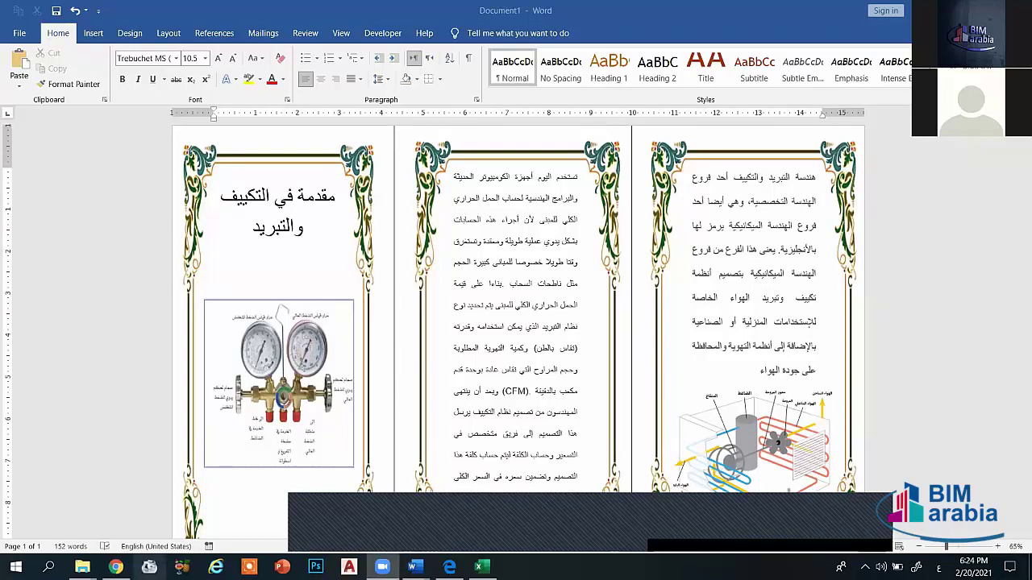
pyautogui.moveTo(116, 567)
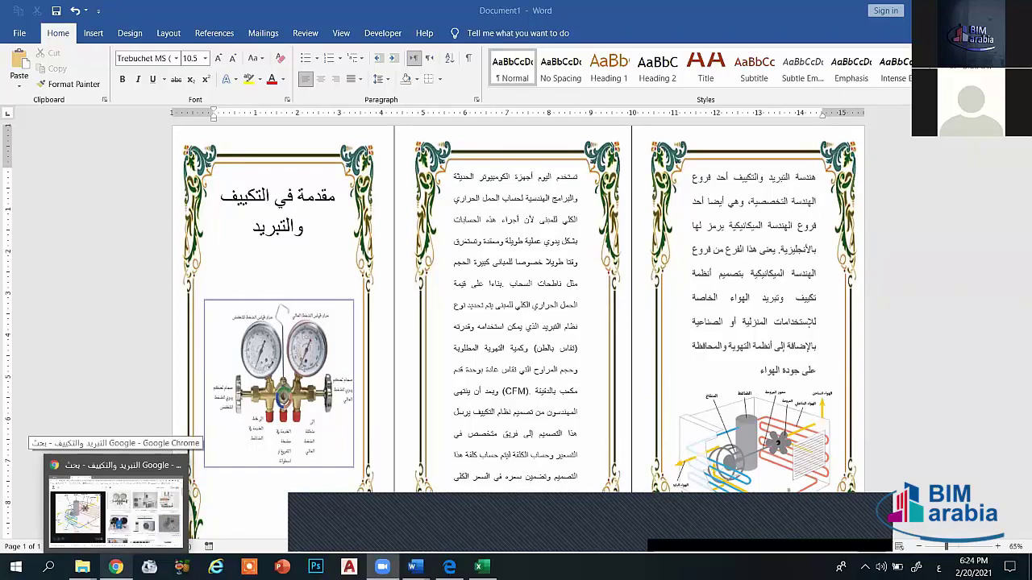
# In a new Chrome tab, search Google Images for 'البنر'
pyautogui.hotkey('alt', 'Tab')
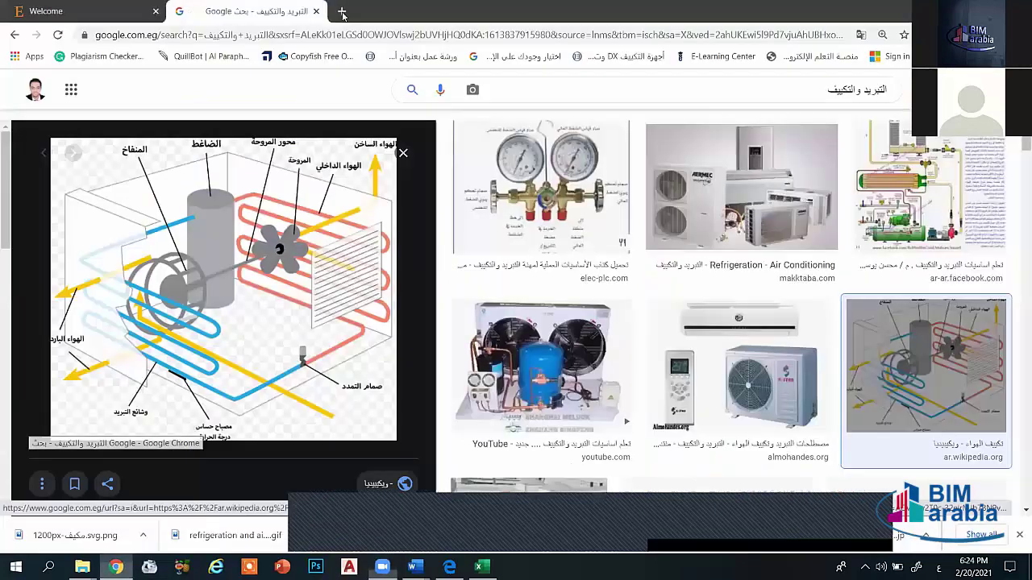
pyautogui.hotkey('ctrl', 't')
pyautogui.click(383, 235)
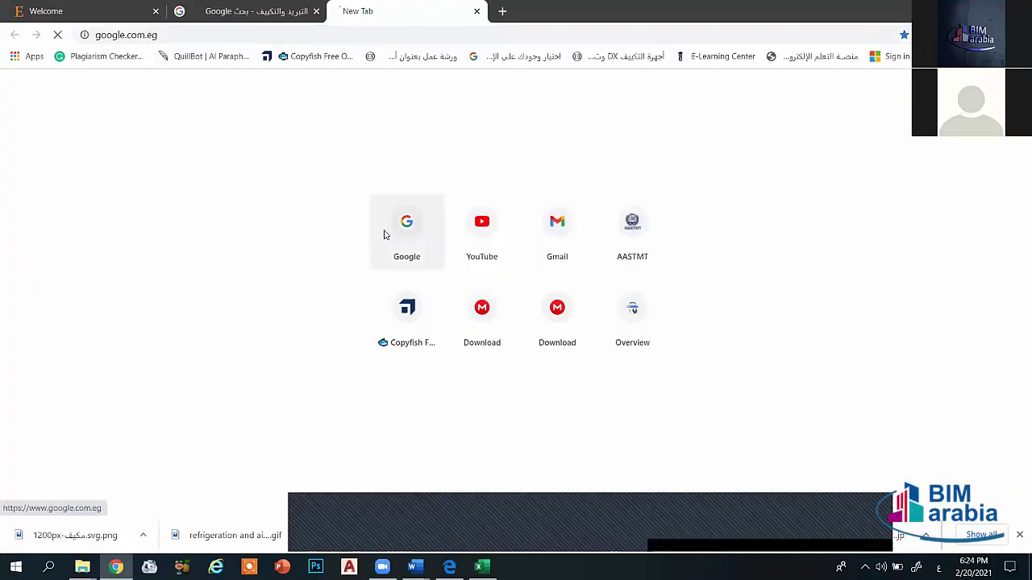
pyautogui.write('البن')
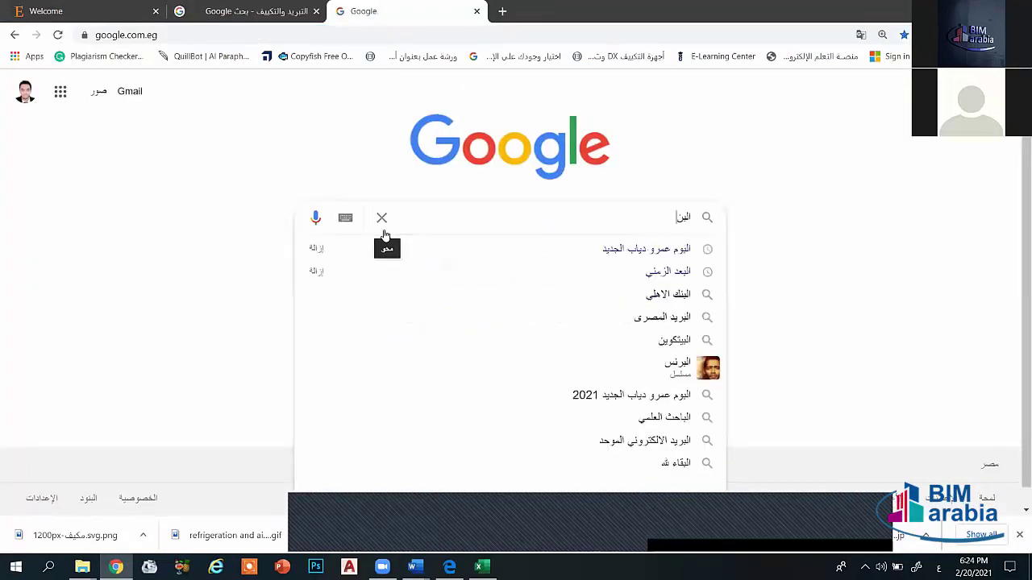
pyautogui.write('ر')
pyautogui.press('Return')
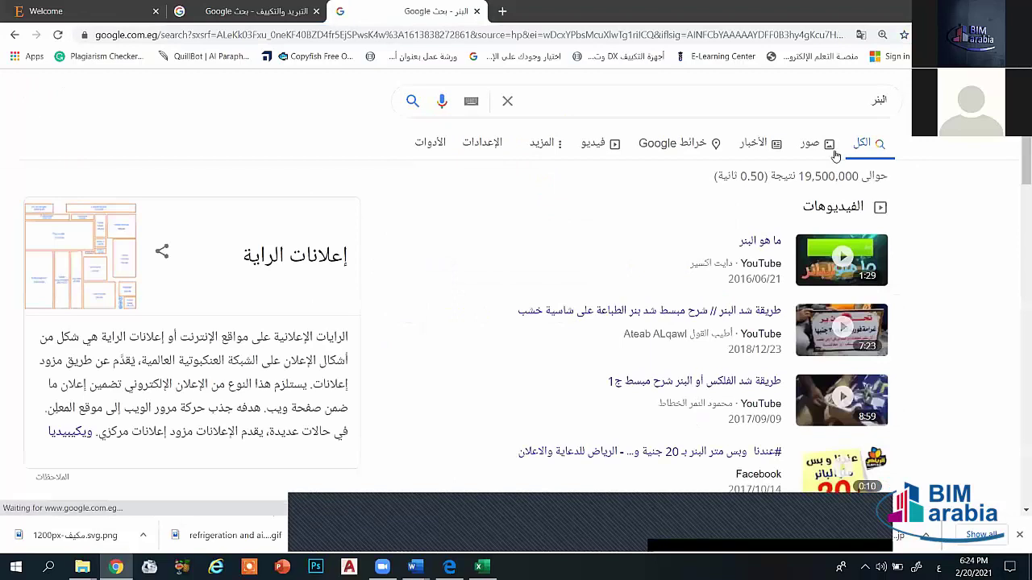
pyautogui.click(830, 149)
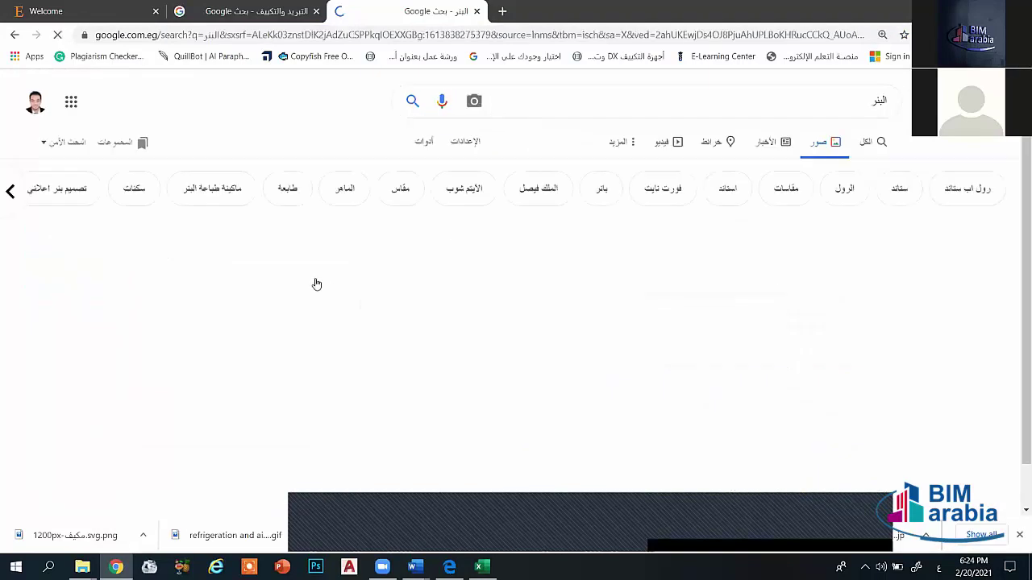
pyautogui.scroll(-3, 152, 272)
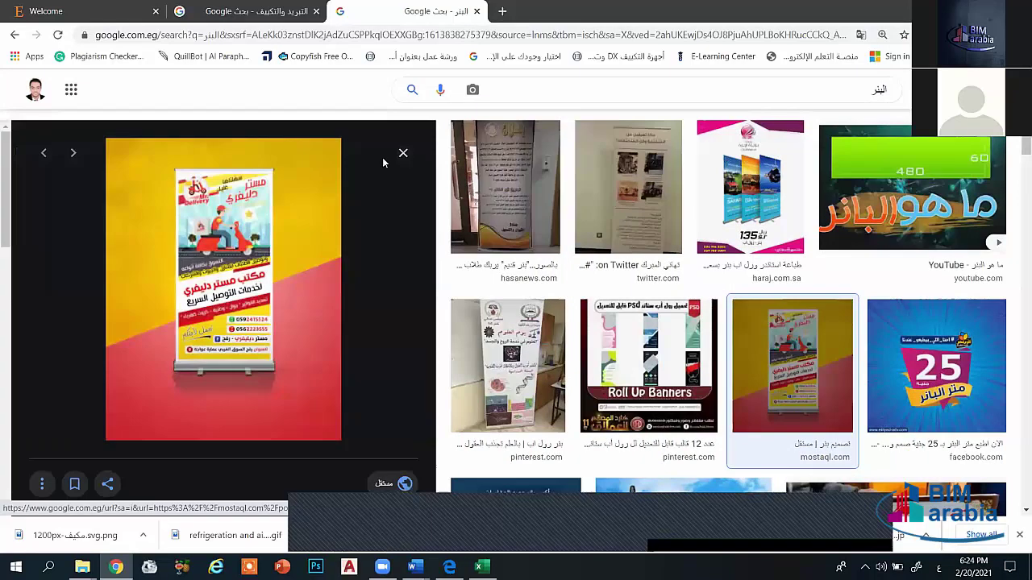
pyautogui.scroll(-3, 492, 292)
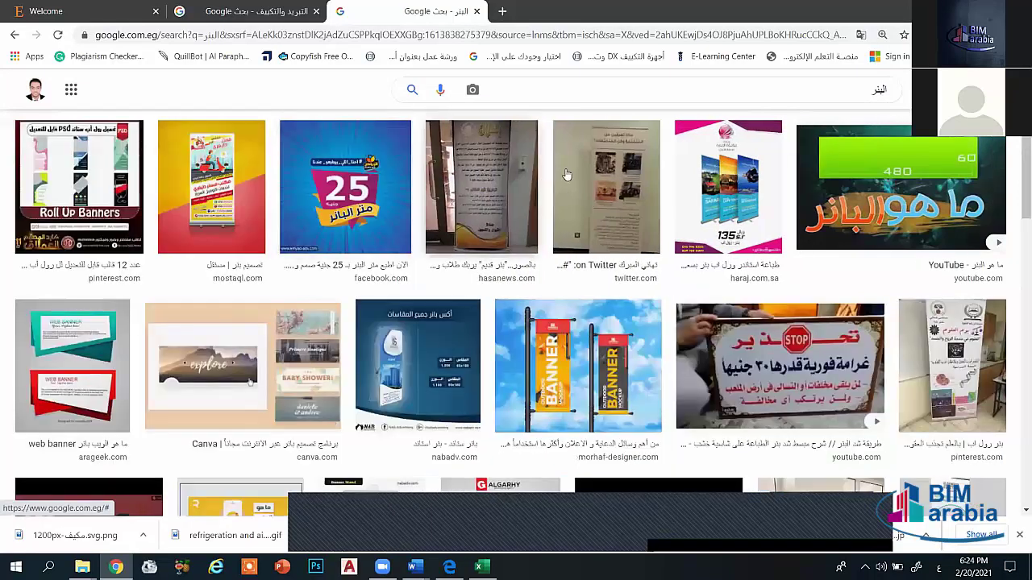
pyautogui.scroll(-3, 402, 176)
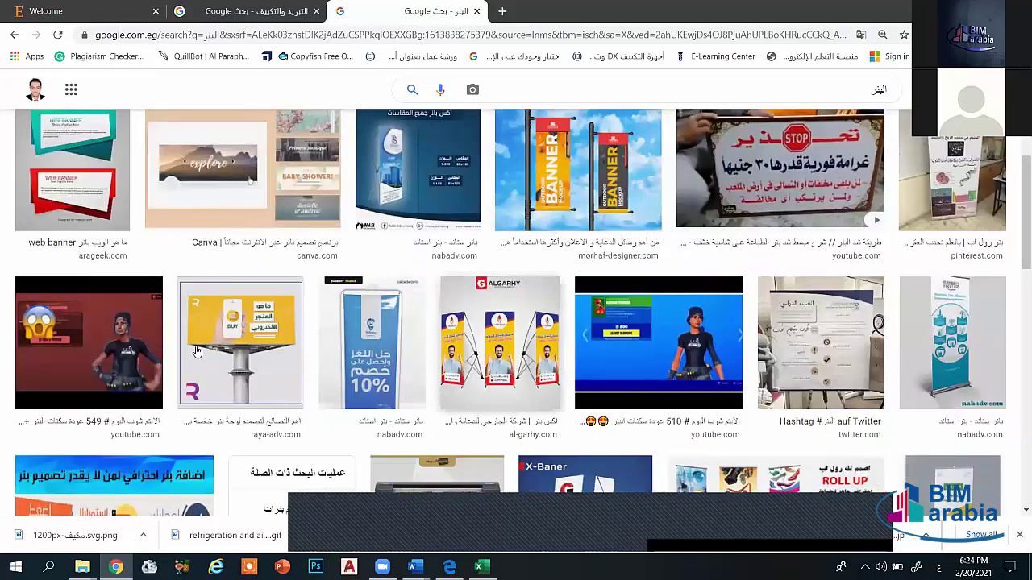
# Preview the raya-adv, pixelart, think digital and twitter roll-up banner images
pyautogui.click(248, 346)
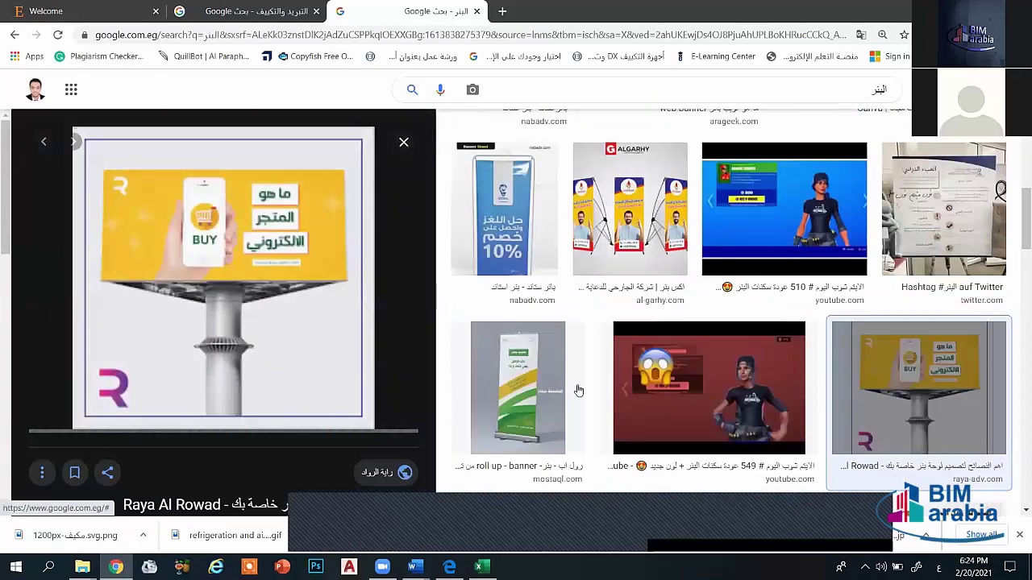
pyautogui.press('Escape')
pyautogui.scroll(-3, 248, 323)
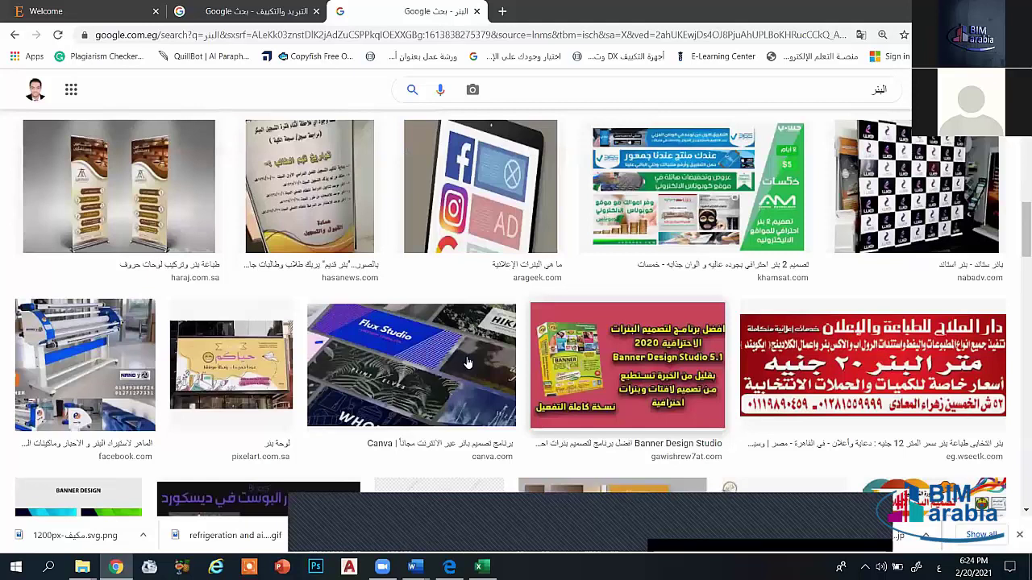
pyautogui.click(260, 303)
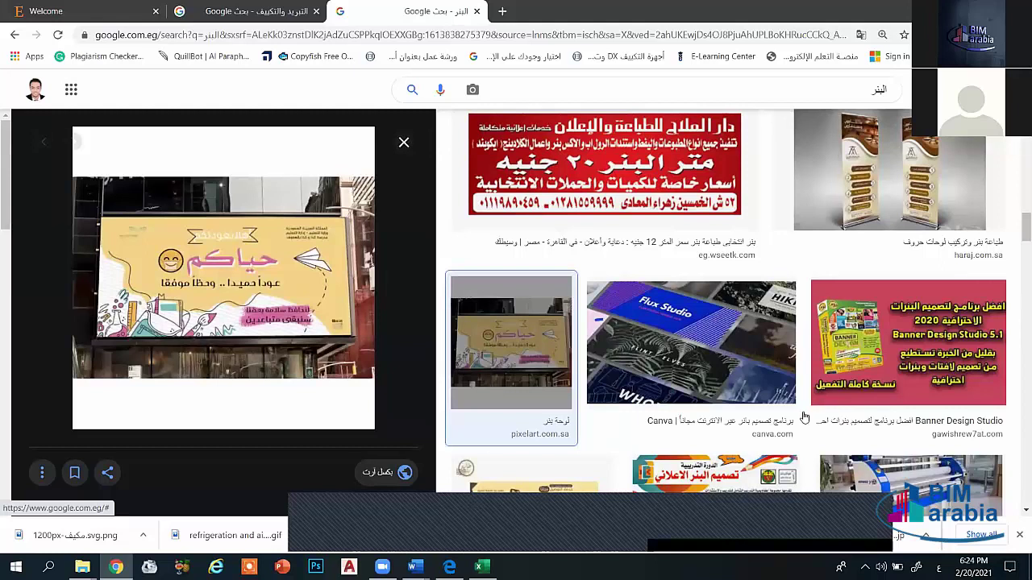
pyautogui.press('Escape')
pyautogui.scroll(2, 374, 226)
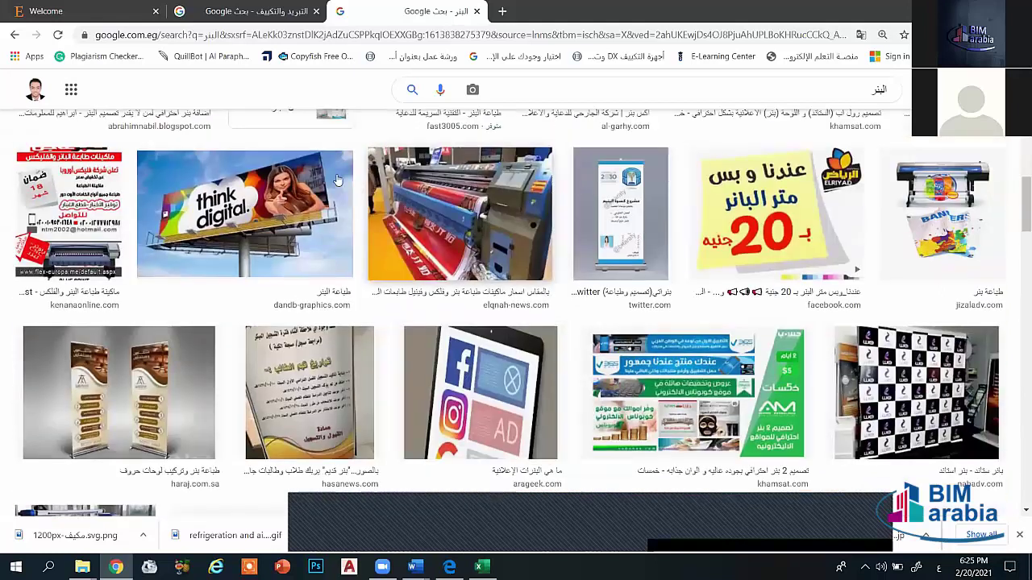
pyautogui.click(339, 184)
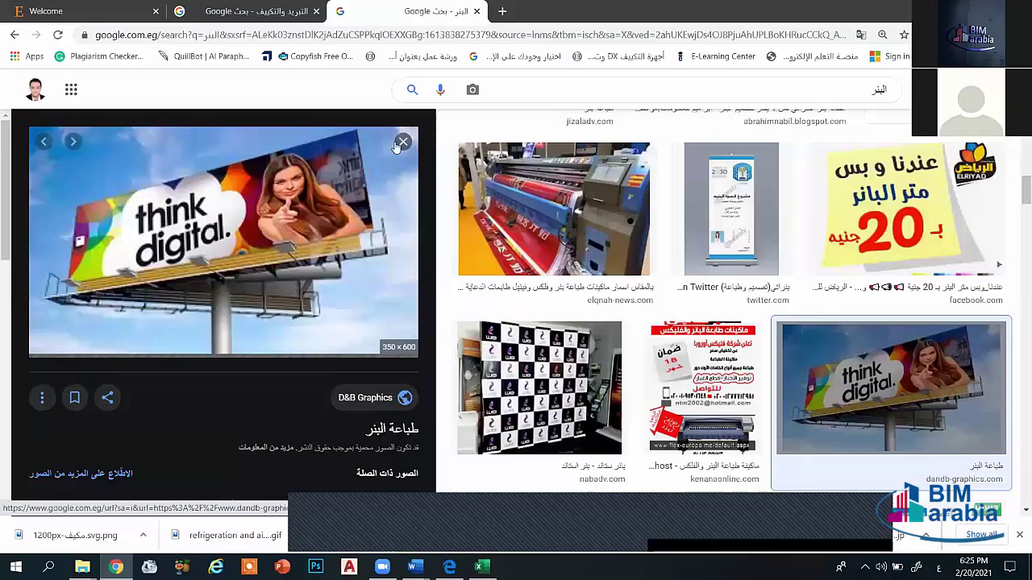
pyautogui.press('Escape')
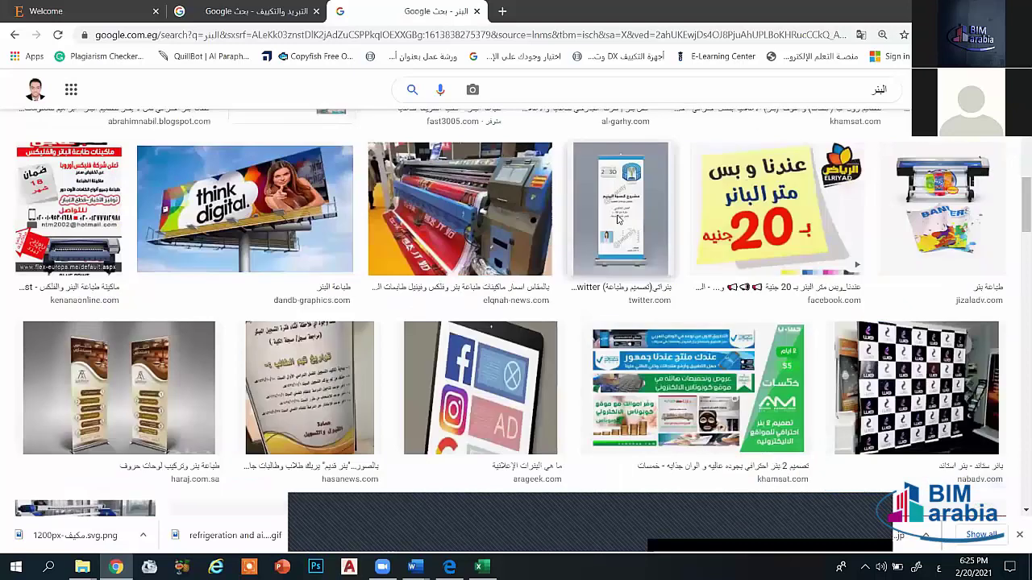
pyautogui.click(618, 219)
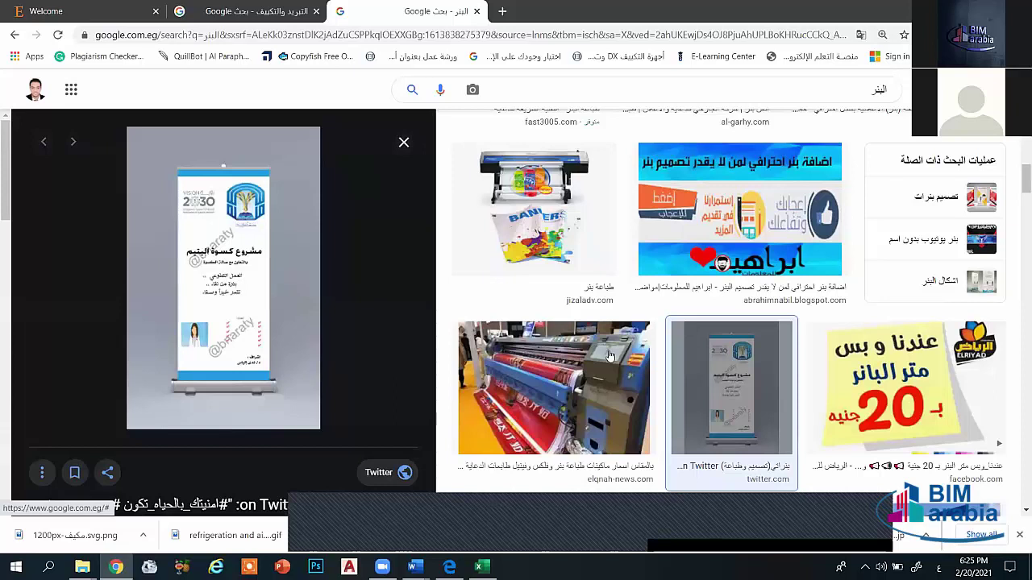
pyautogui.press('Escape')
# Preview the ALGARHY banner and the haraj.com.sa roll-up banner examples
pyautogui.scroll(5, 186, 202)
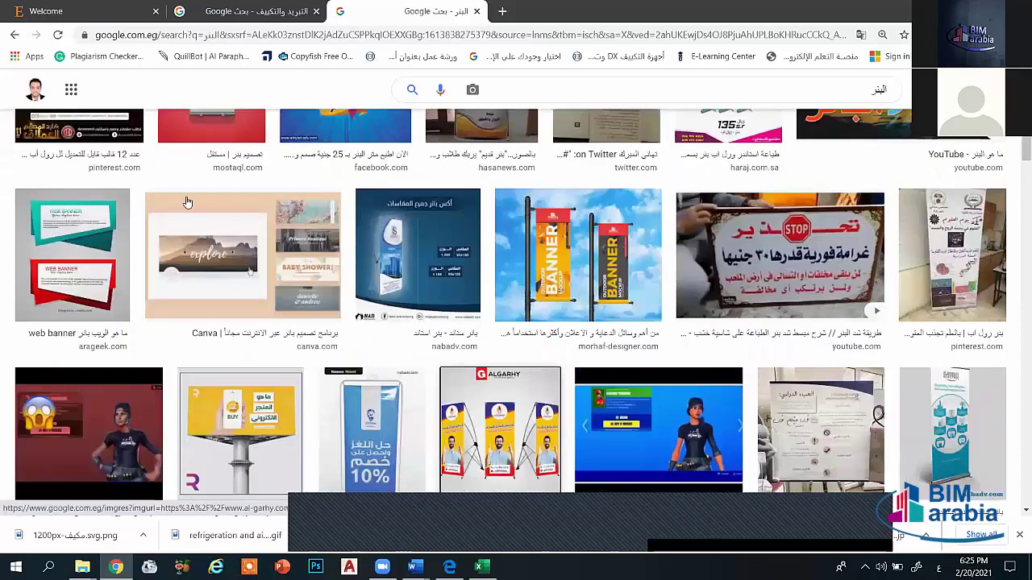
pyautogui.click(499, 427)
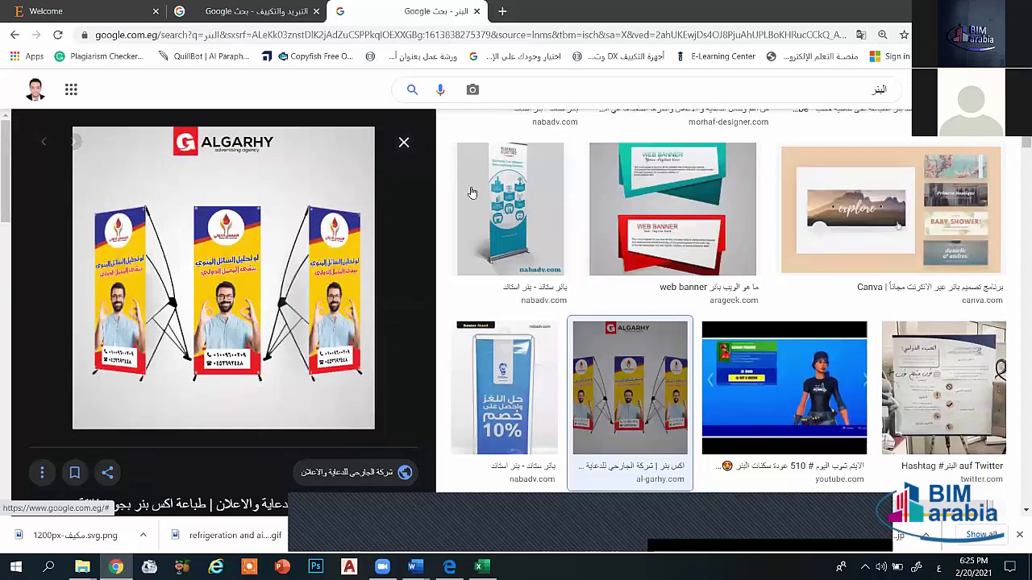
pyautogui.press('Escape')
pyautogui.scroll(5, 430, 292)
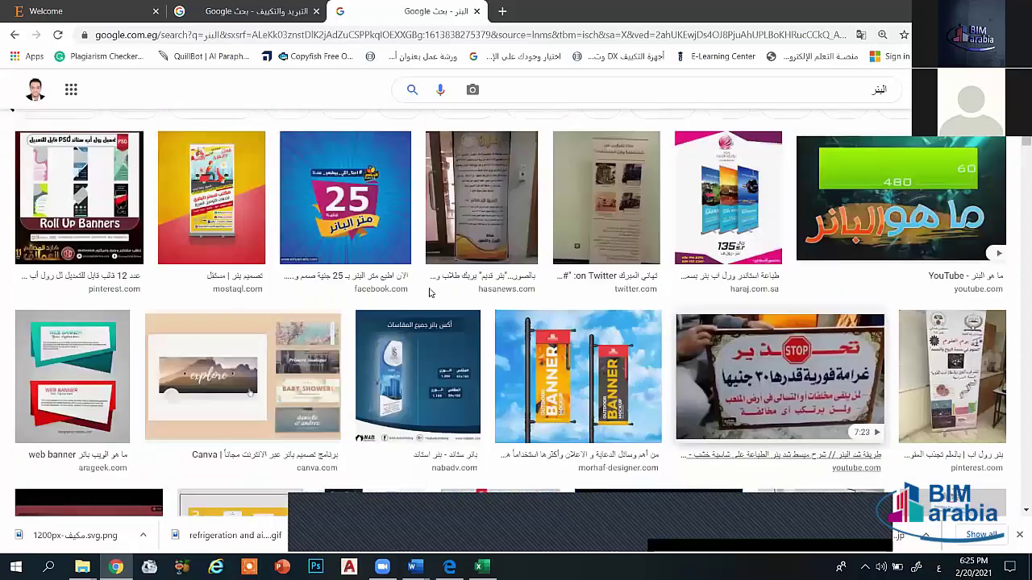
pyautogui.scroll(-2, 187, 278)
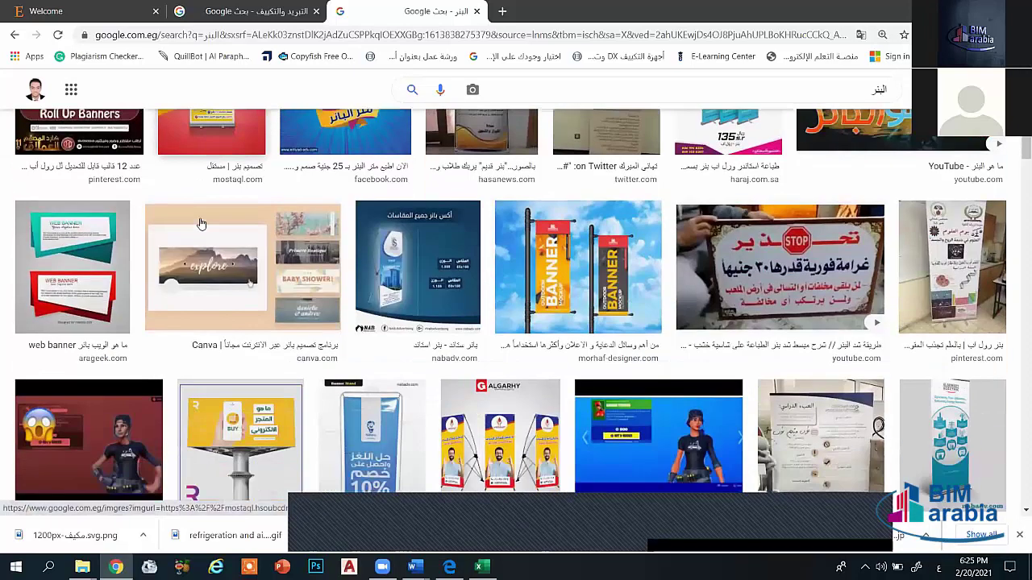
pyautogui.scroll(-5, 202, 224)
pyautogui.scroll(-2, 157, 174)
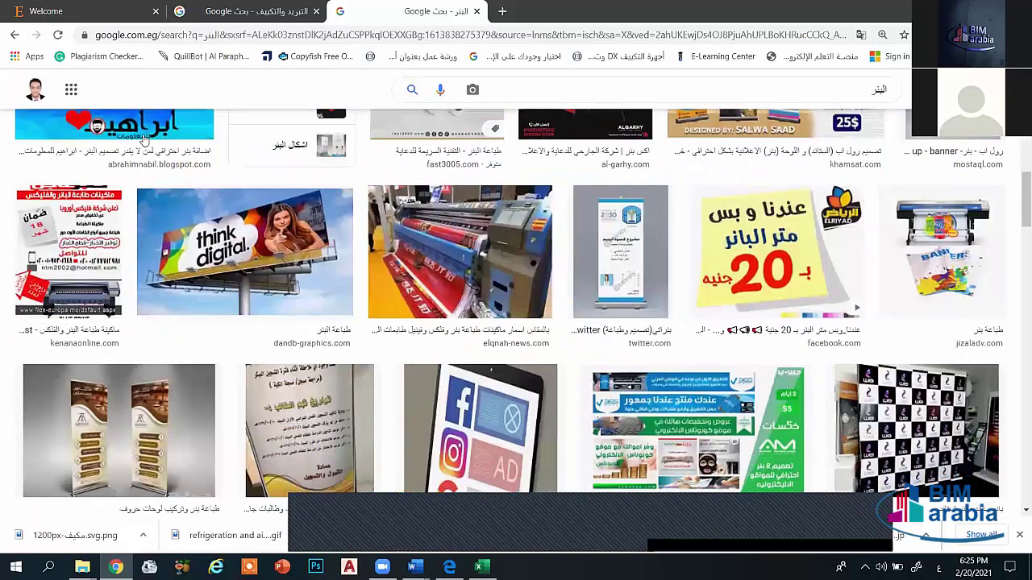
pyautogui.scroll(-4, 158, 248)
pyautogui.click(121, 145)
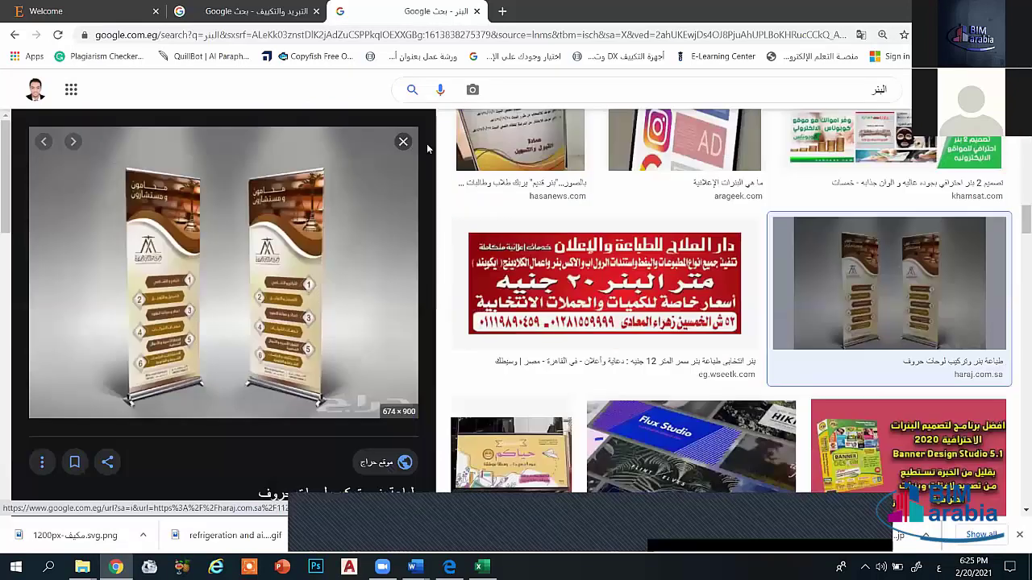
pyautogui.click(16, 34)
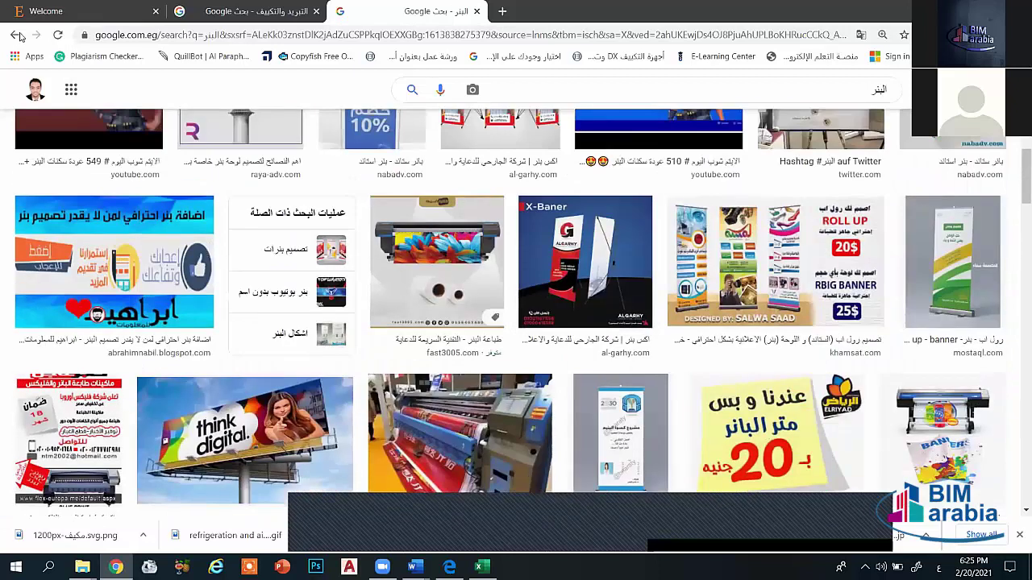
pyautogui.click(16, 35)
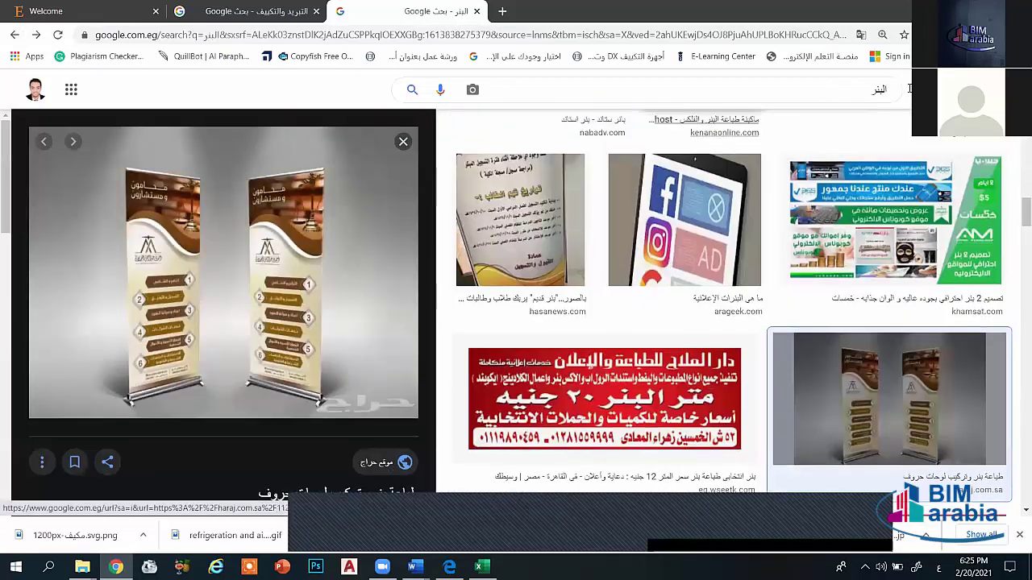
pyautogui.doubleClick(909, 89)
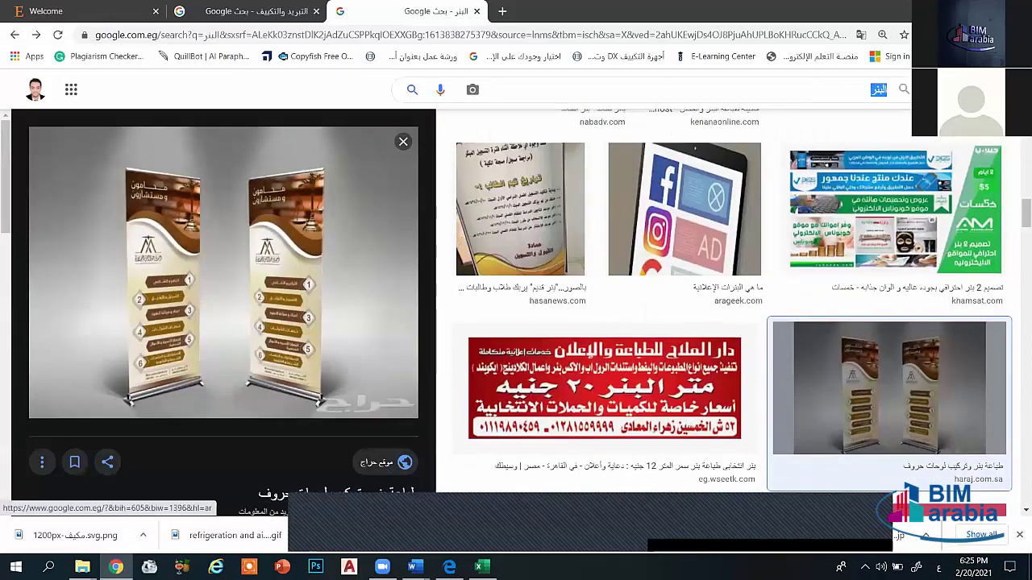
pyautogui.write('لاير')
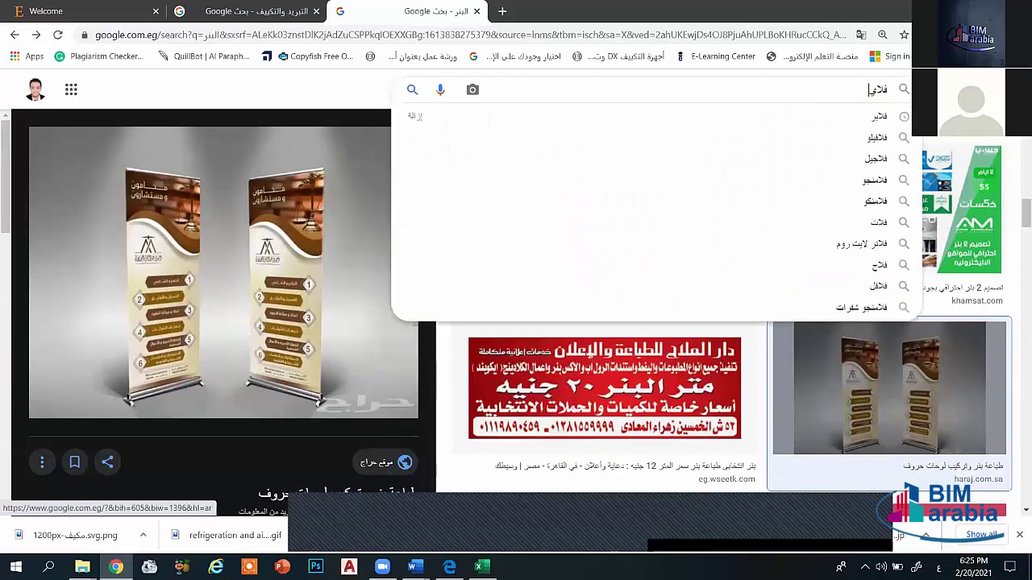
pyautogui.press('Return')
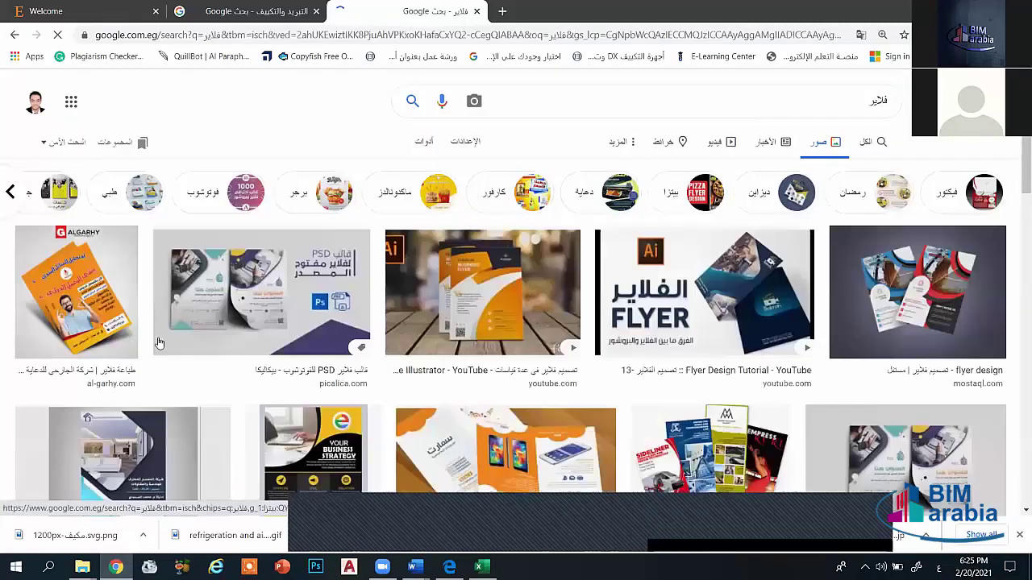
pyautogui.scroll(-2, 337, 247)
pyautogui.scroll(2, 337, 248)
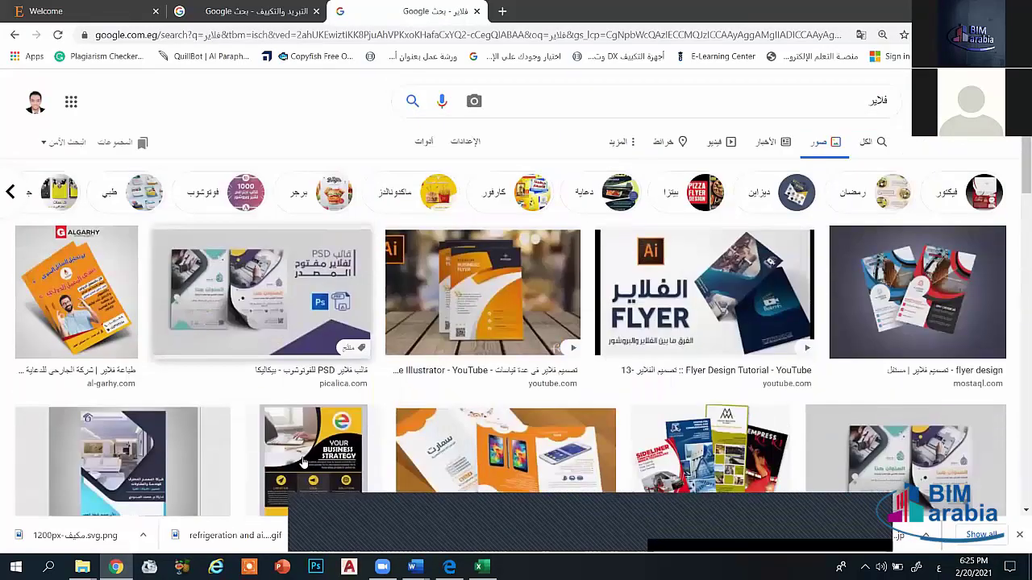
pyautogui.click(266, 288)
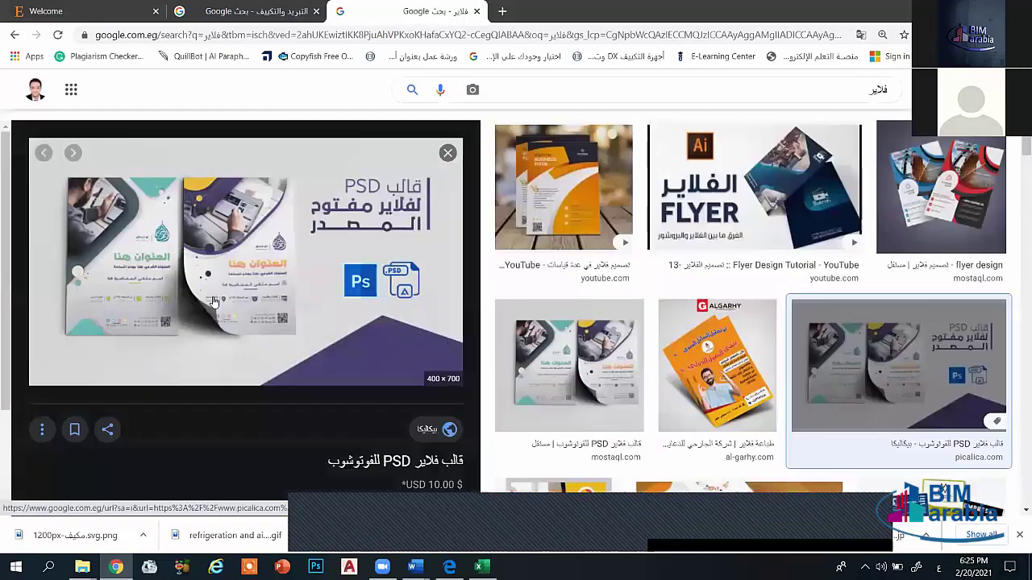
pyautogui.click(447, 153)
pyautogui.click(506, 175)
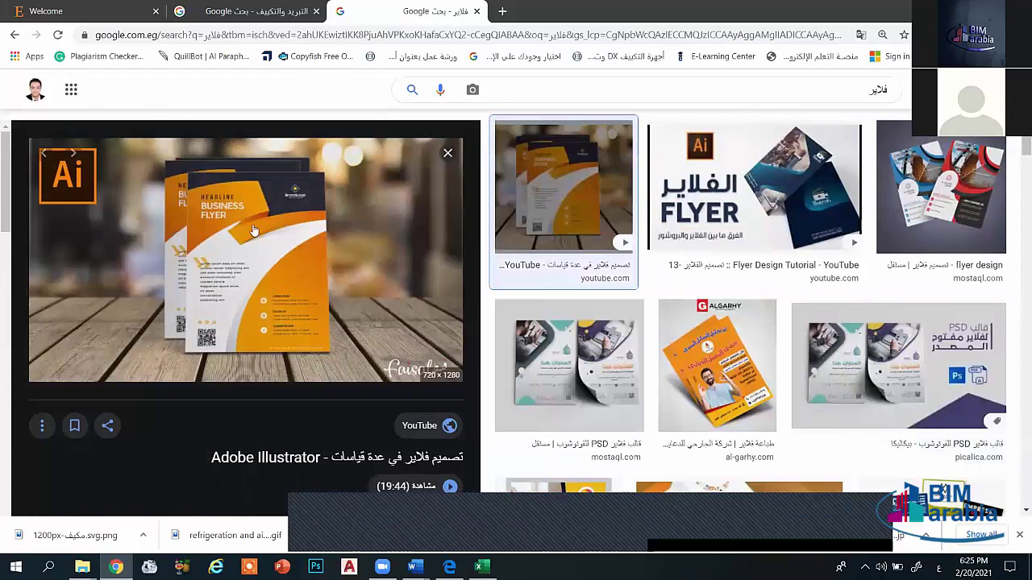
pyautogui.click(448, 153)
pyautogui.scroll(-2, 321, 231)
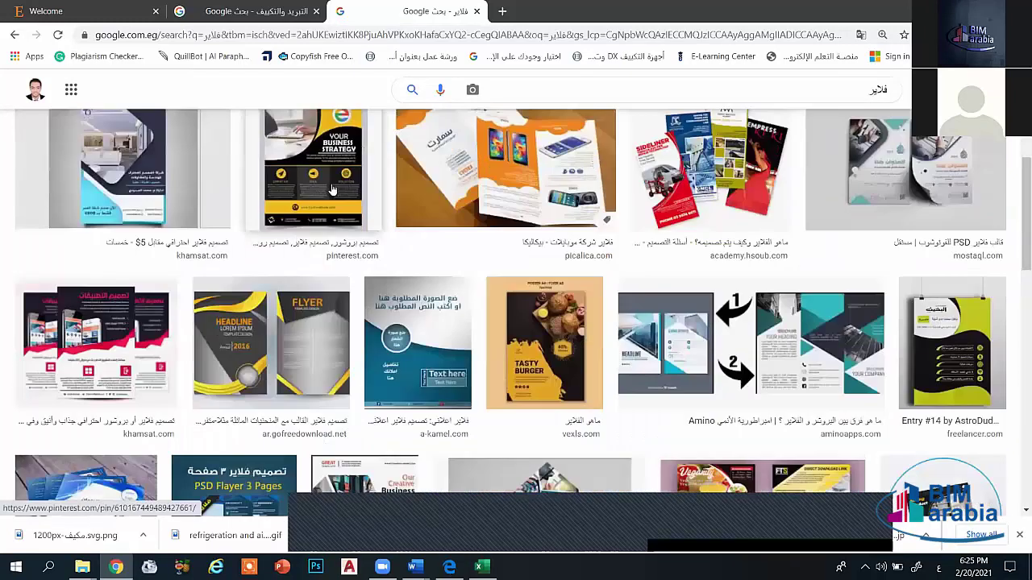
pyautogui.click(322, 201)
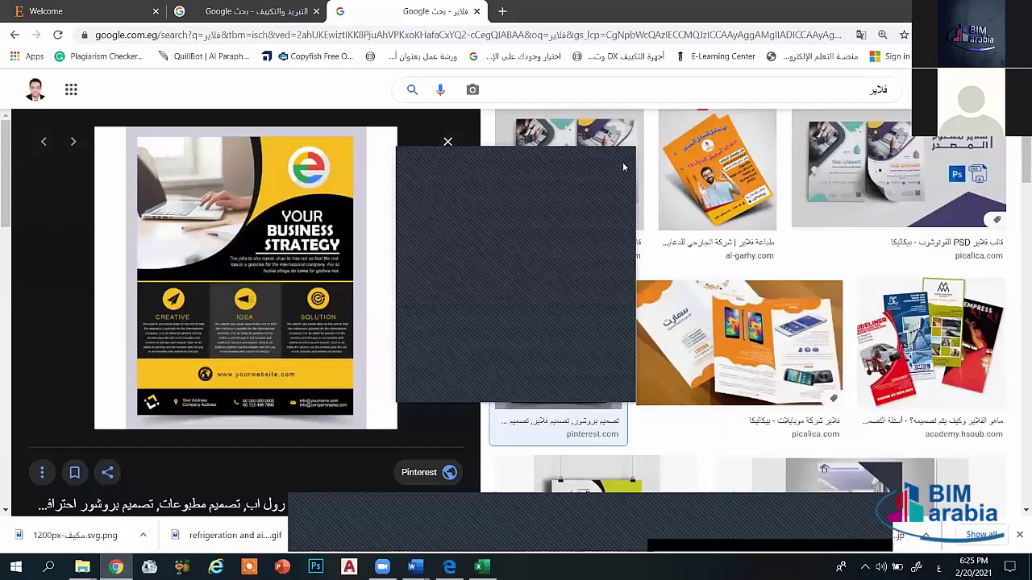
pyautogui.click(442, 144)
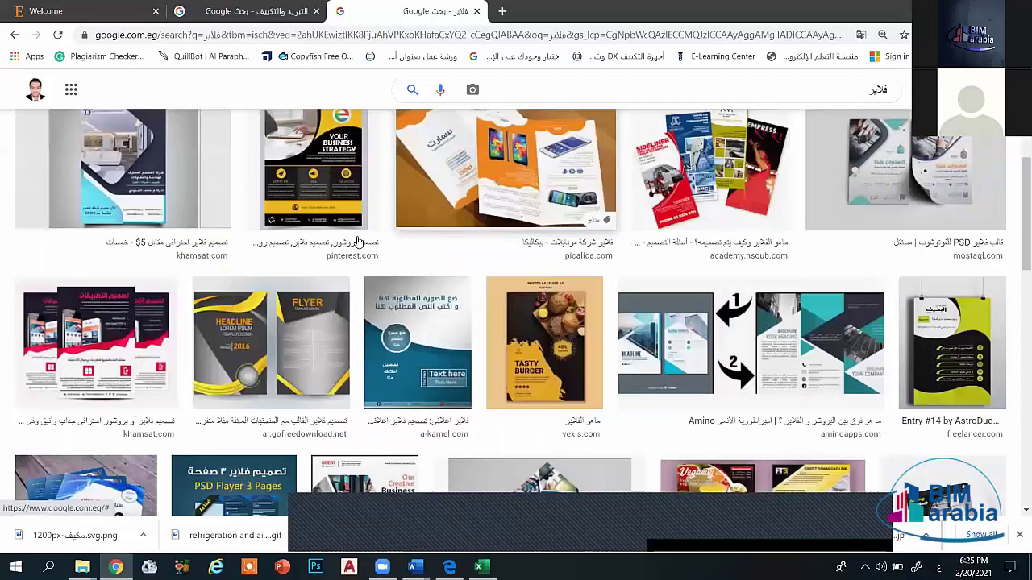
pyautogui.scroll(-2, 356, 245)
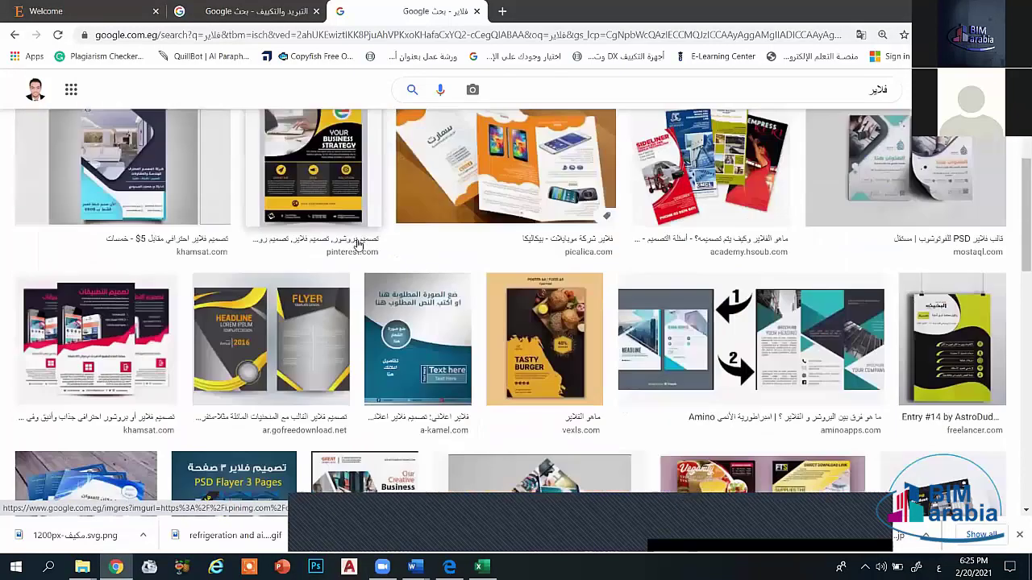
pyautogui.scroll(2, 519, 139)
pyautogui.scroll(2, 322, 283)
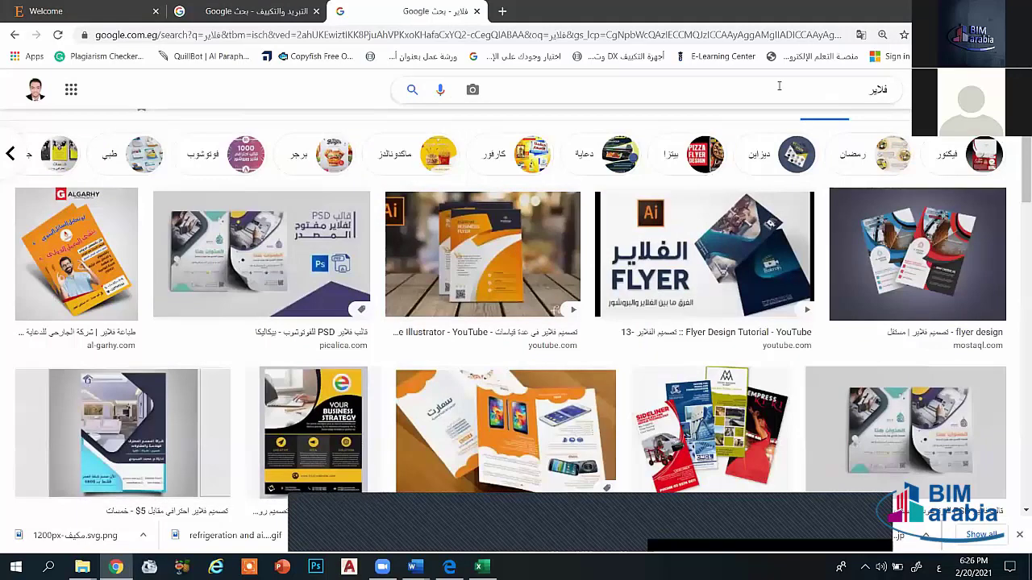
pyautogui.doubleClick(905, 89)
# Search Google Images for 'بروشور' and preview the yellow-black and teal tri-fold brochures
pyautogui.write('بروشور')
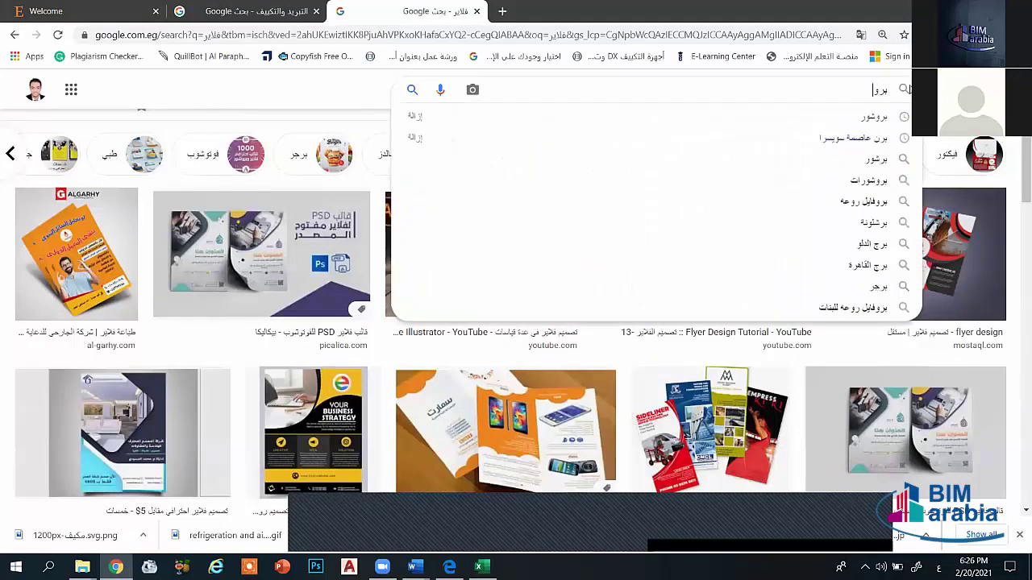
pyautogui.press('Return')
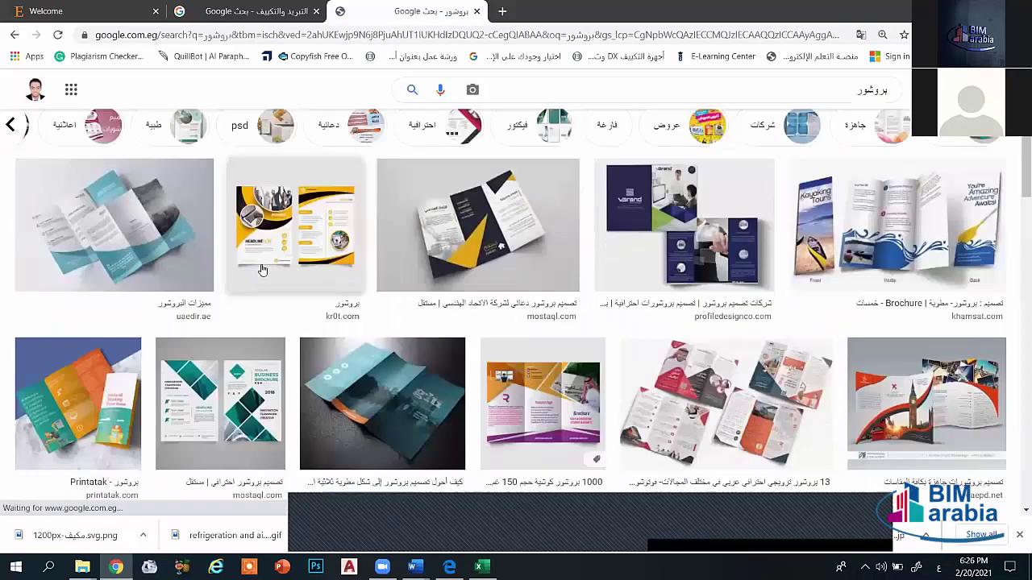
pyautogui.click(261, 269)
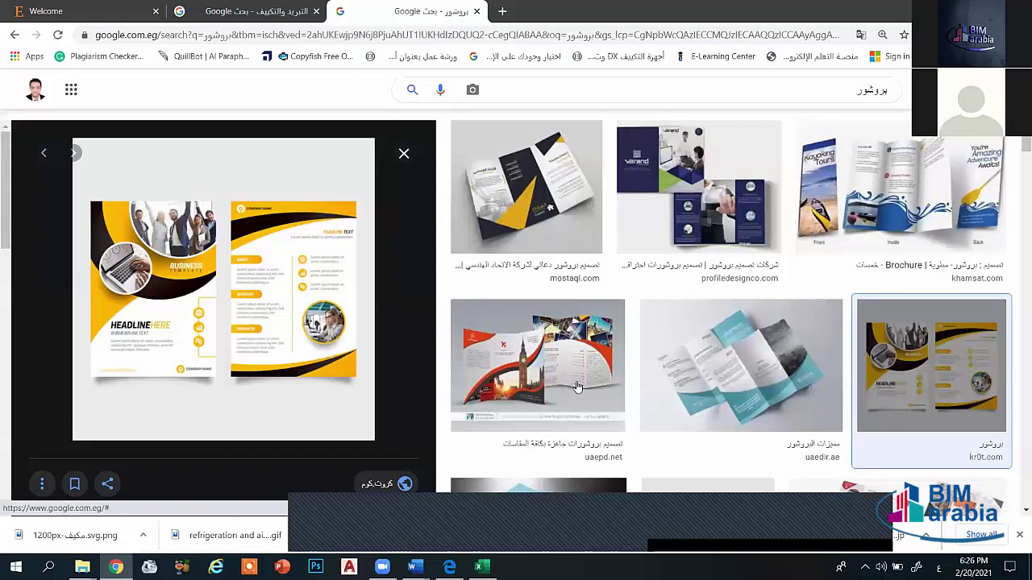
pyautogui.click(732, 356)
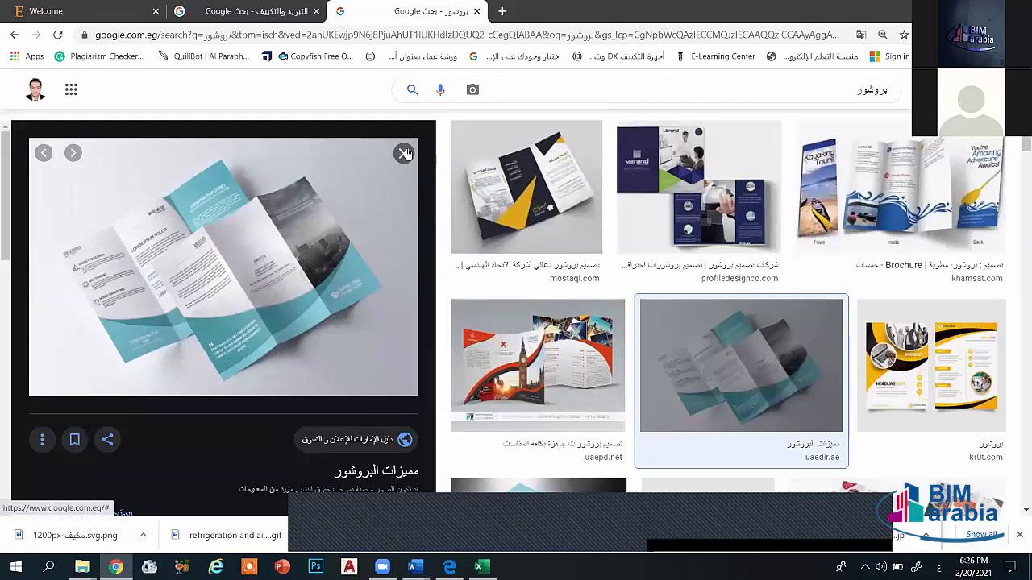
# Compare previews of the teal Business Brochure and the blue tri-fold print brochure
pyautogui.click(404, 153)
pyautogui.click(268, 327)
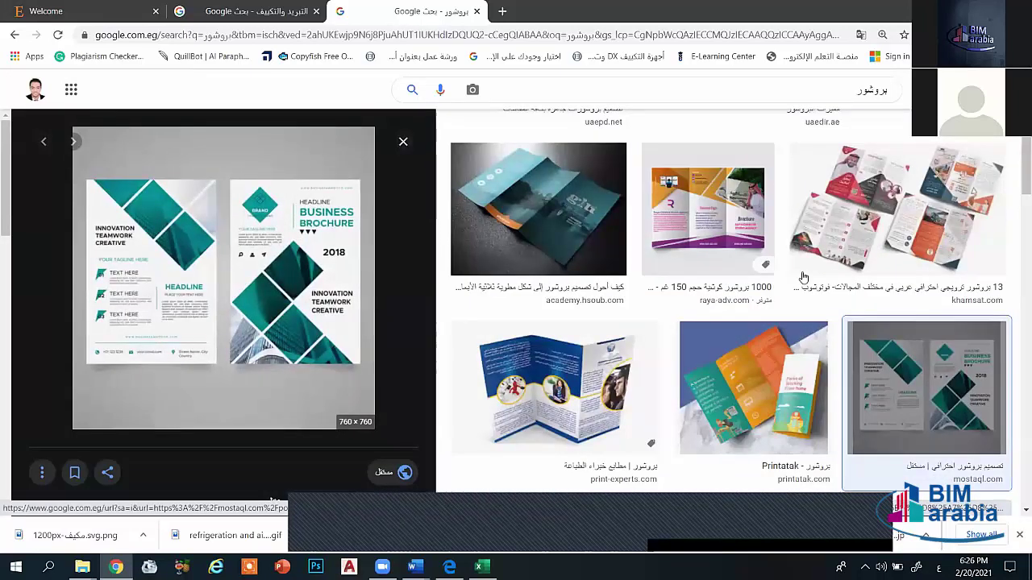
pyautogui.click(603, 370)
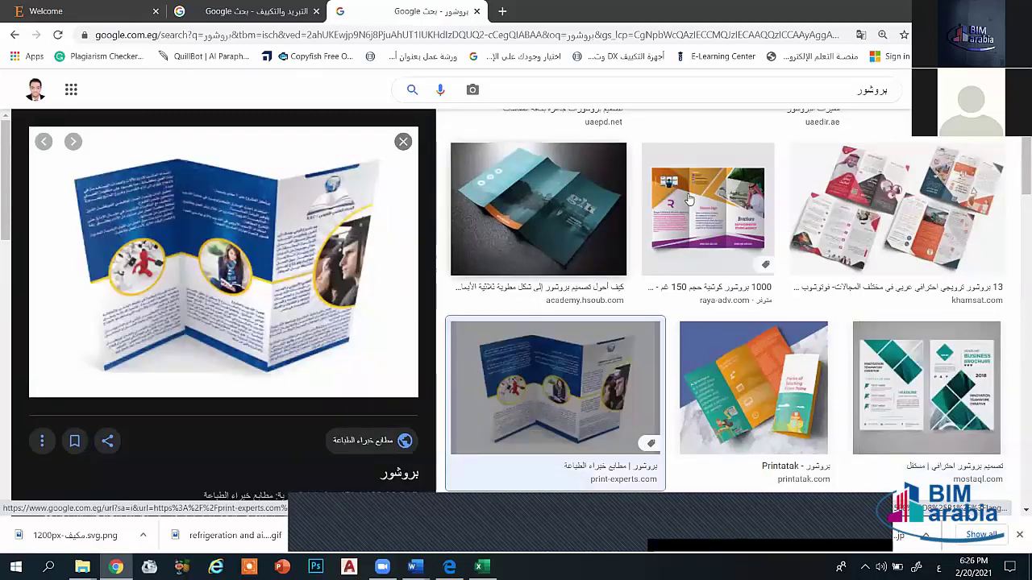
pyautogui.click(916, 387)
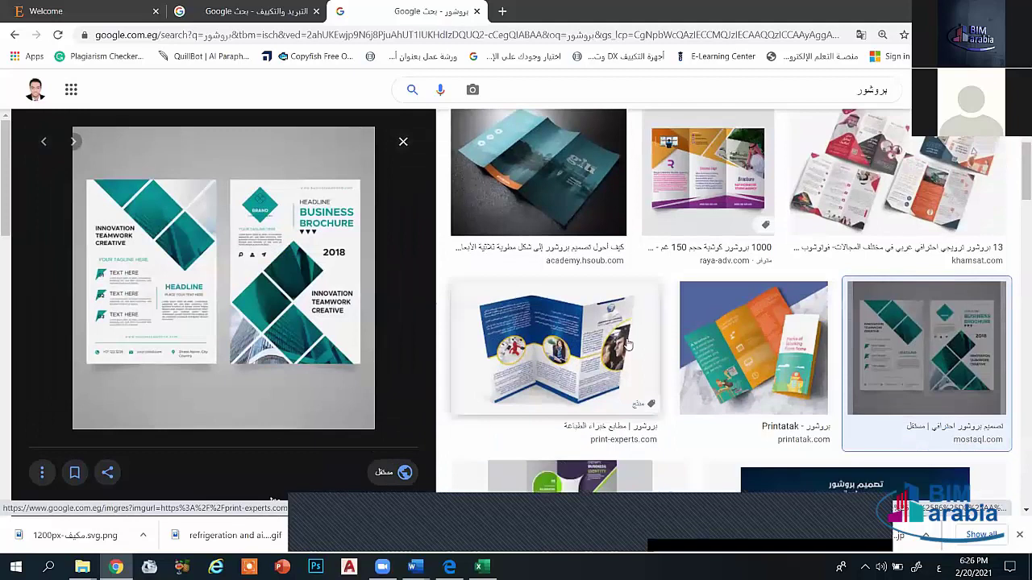
pyautogui.scroll(-5, 628, 344)
pyautogui.scroll(-4, 628, 345)
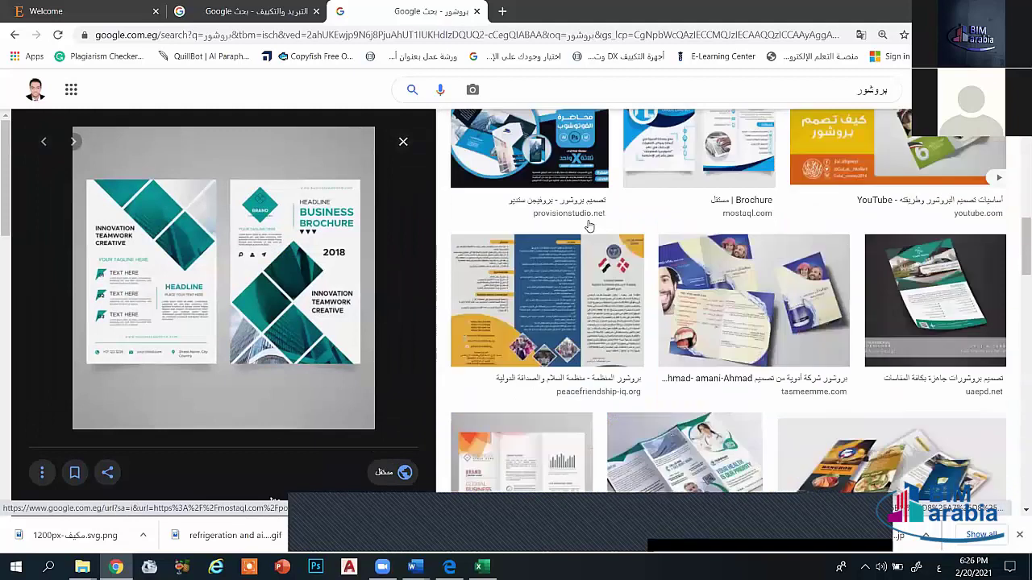
# Preview more brochure examples: organisation, teal car, green-purple, Business Brochure and yellow-black designs
pyautogui.click(548, 251)
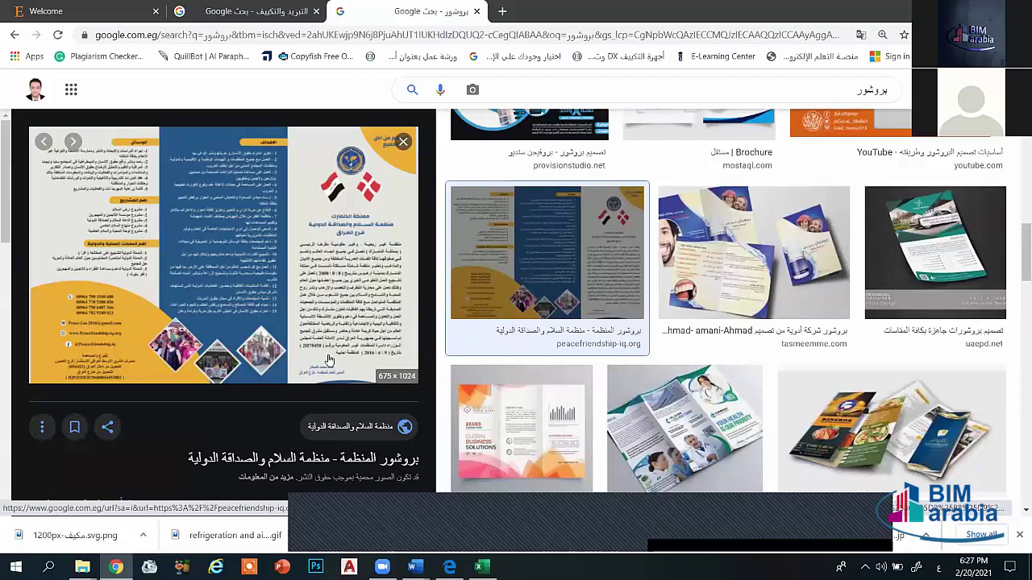
pyautogui.press('Right')
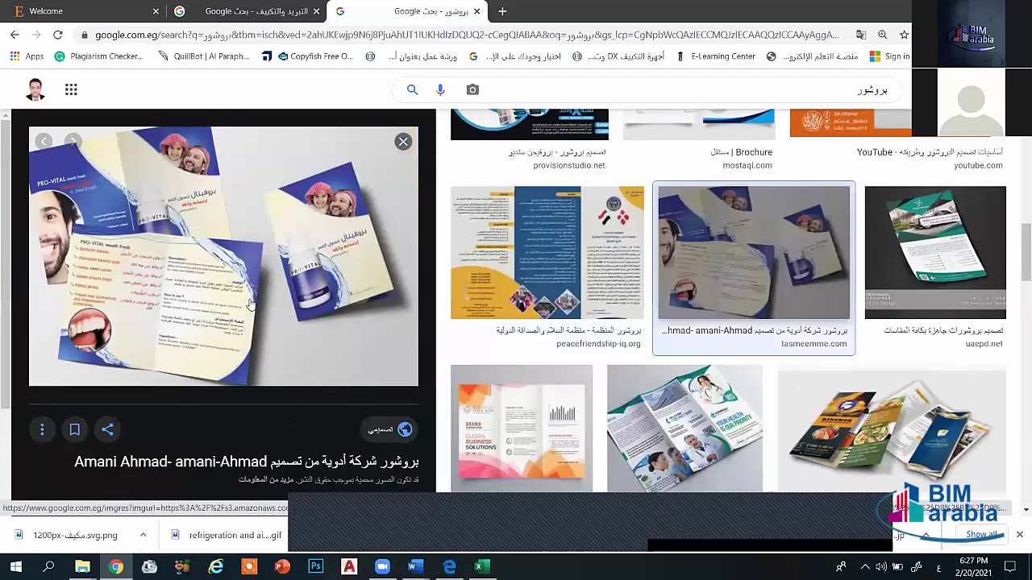
pyautogui.click(952, 250)
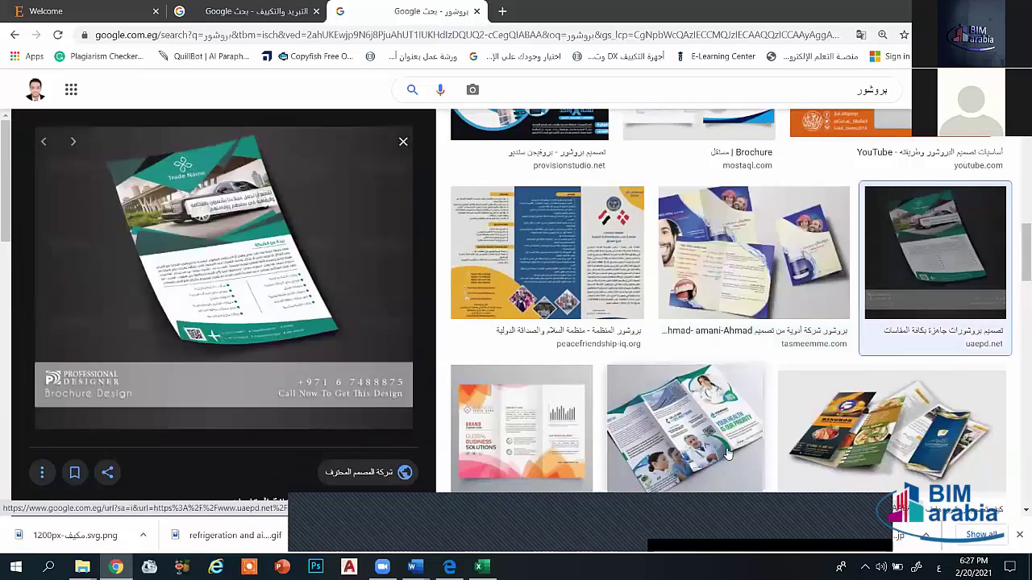
pyautogui.scroll(-2, 727, 454)
pyautogui.scroll(-2, 709, 457)
pyautogui.scroll(-2, 678, 461)
pyautogui.scroll(-2, 639, 467)
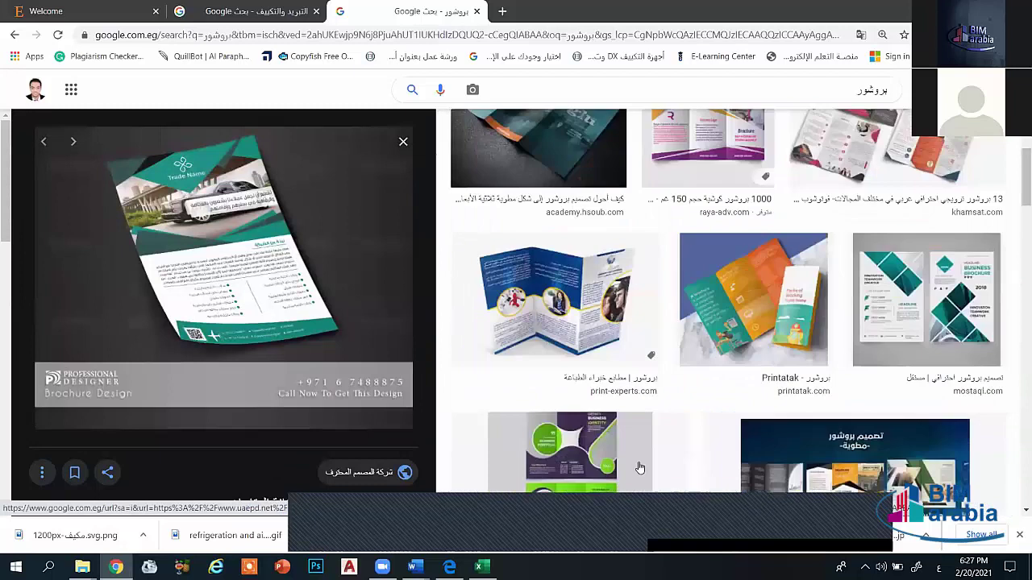
pyautogui.click(639, 468)
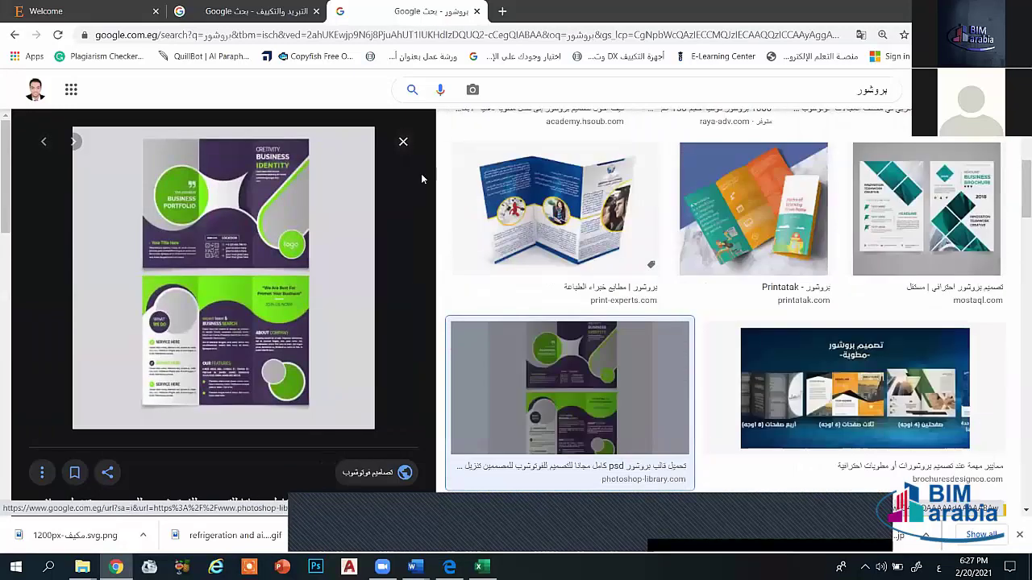
pyautogui.click(927, 223)
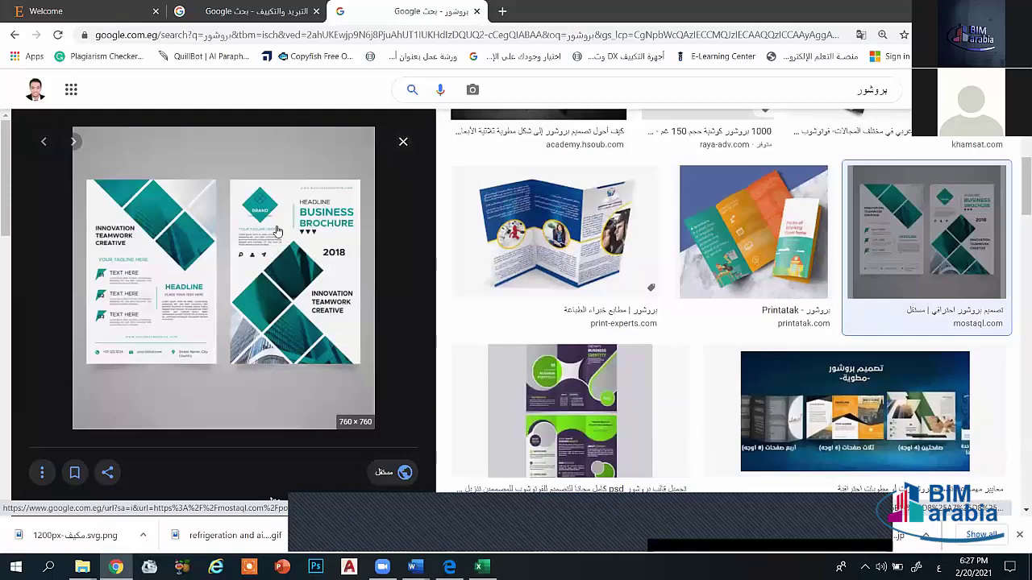
pyautogui.click(404, 141)
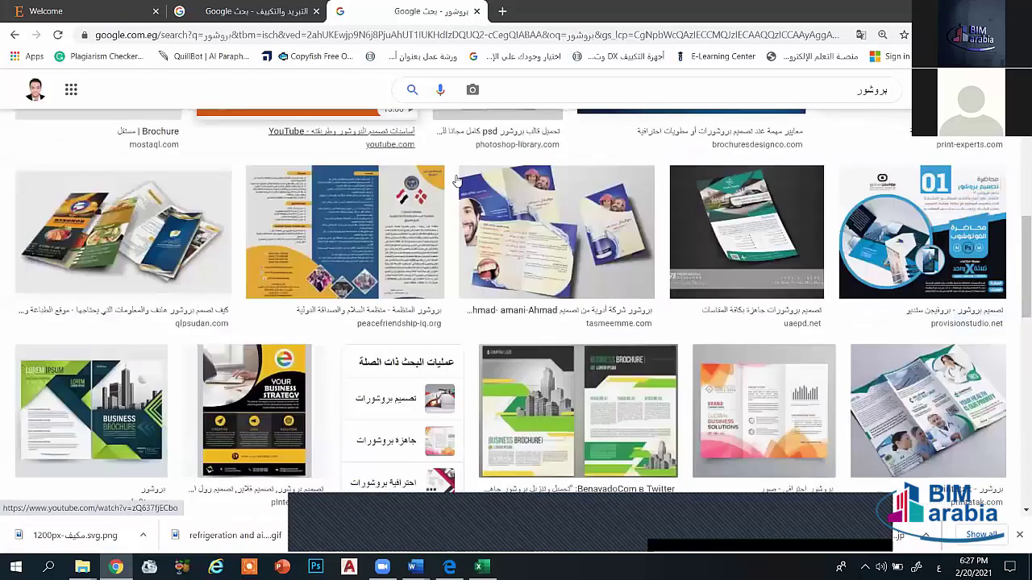
pyautogui.scroll(5, 228, 271)
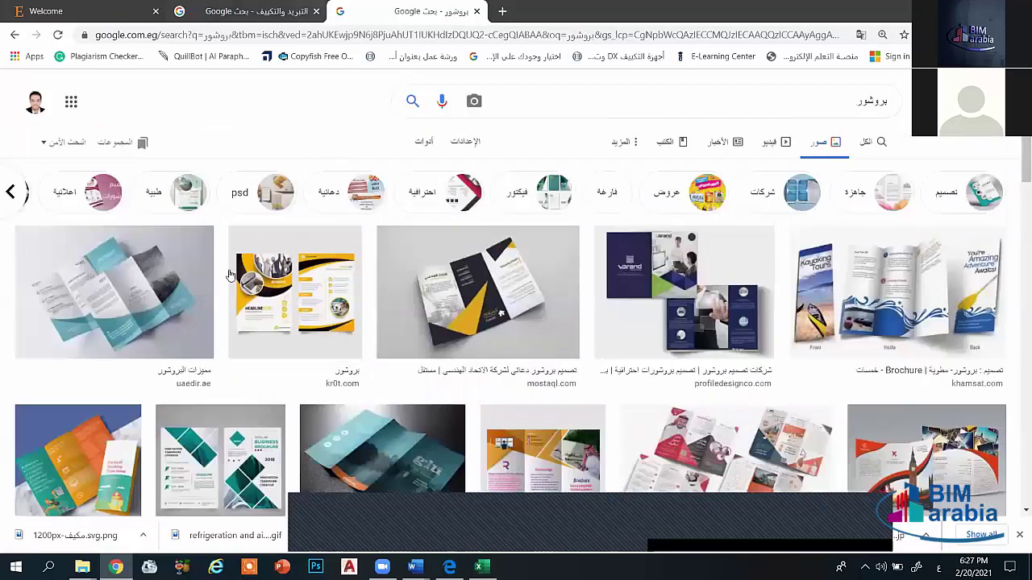
pyautogui.click(305, 287)
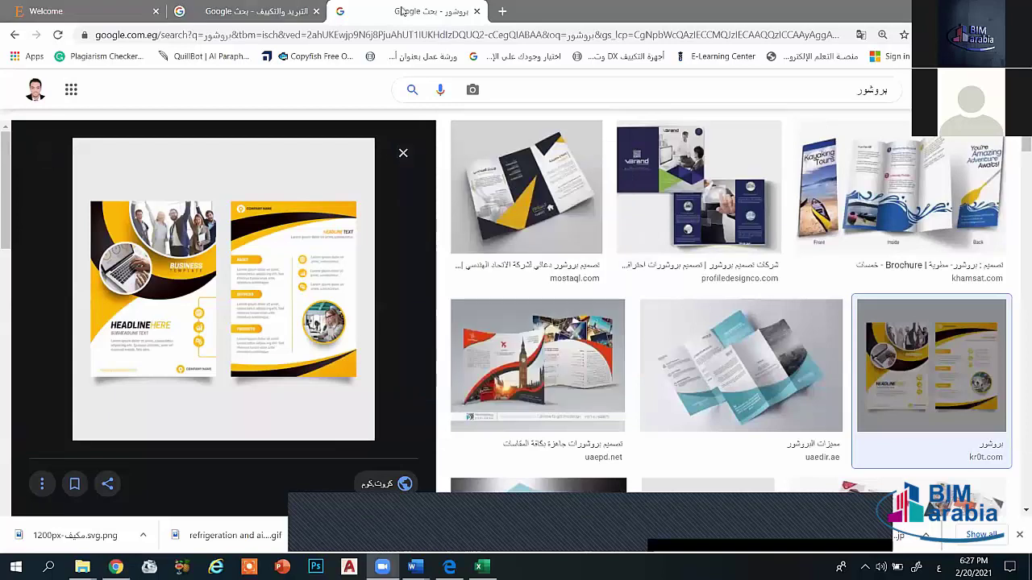
# Close the بروشور image search and bring the Word brochure draft forward
pyautogui.hotkey('ctrl', 'w')
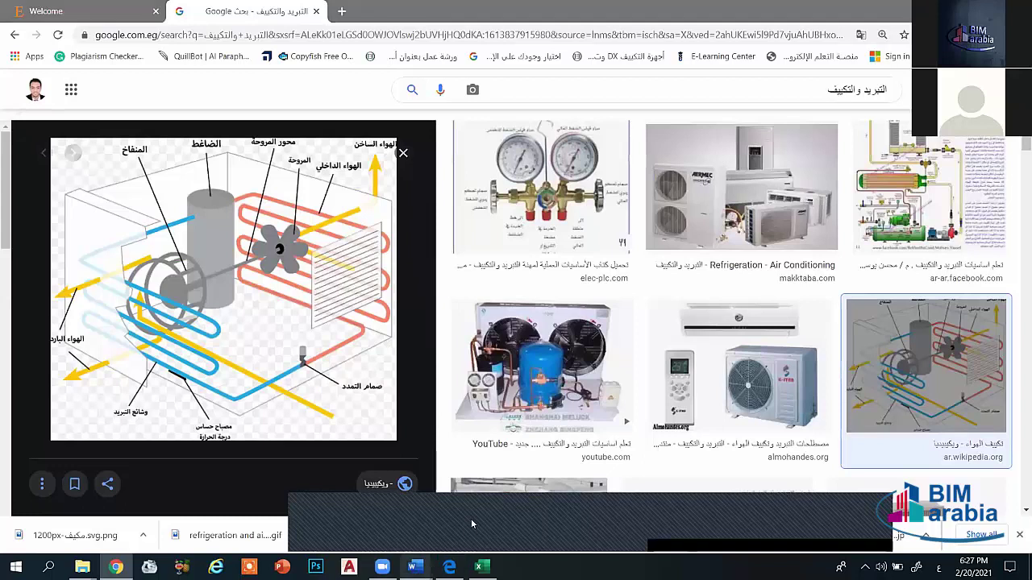
pyautogui.moveTo(414, 567)
pyautogui.click(387, 521)
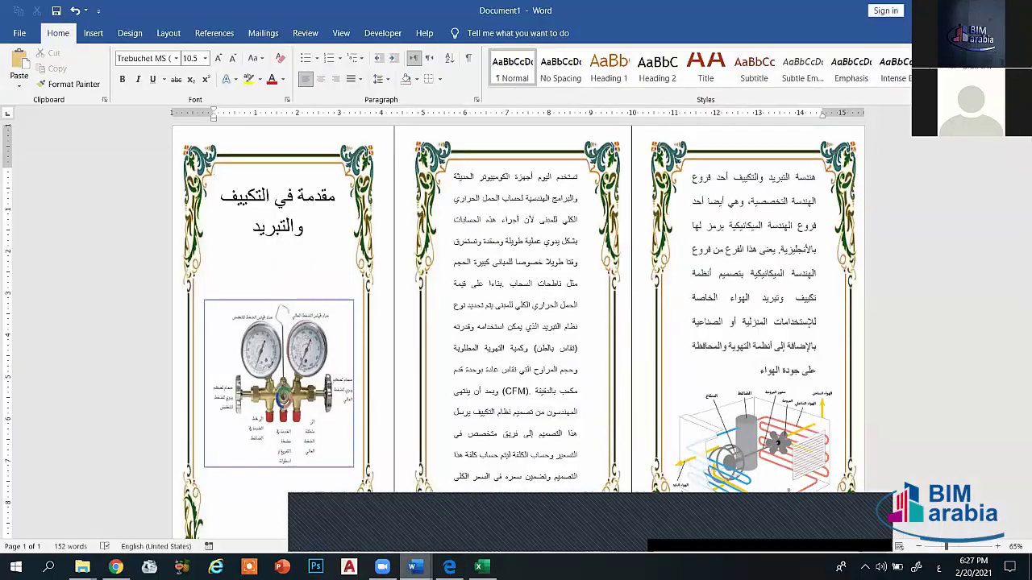
# Scroll through the borders and frames document's pages, then switch back to the Document1 brochure draft
pyautogui.moveTo(415, 567)
pyautogui.click(507, 516)
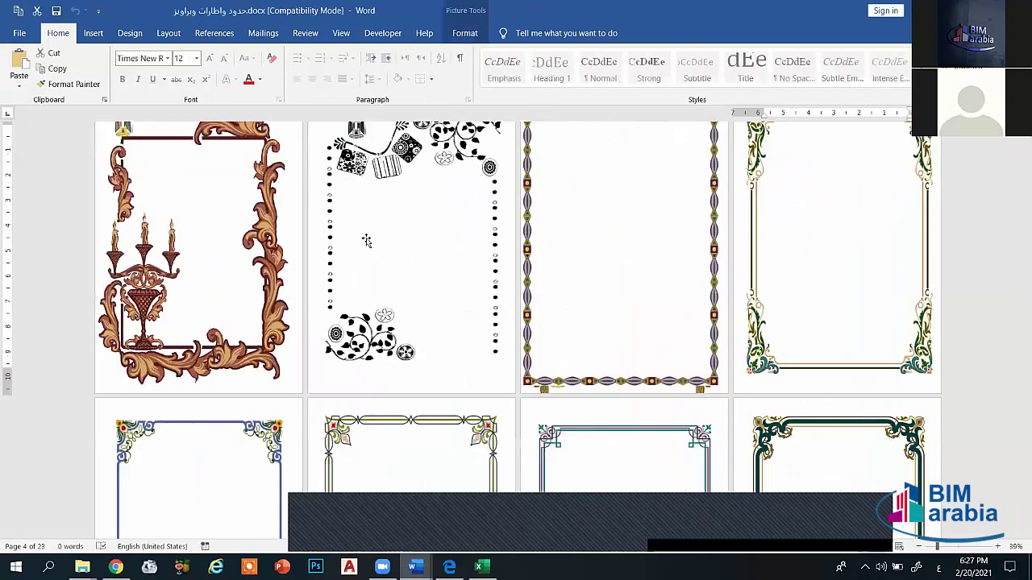
pyautogui.scroll(-2, 558, 256)
pyautogui.scroll(-3, 558, 257)
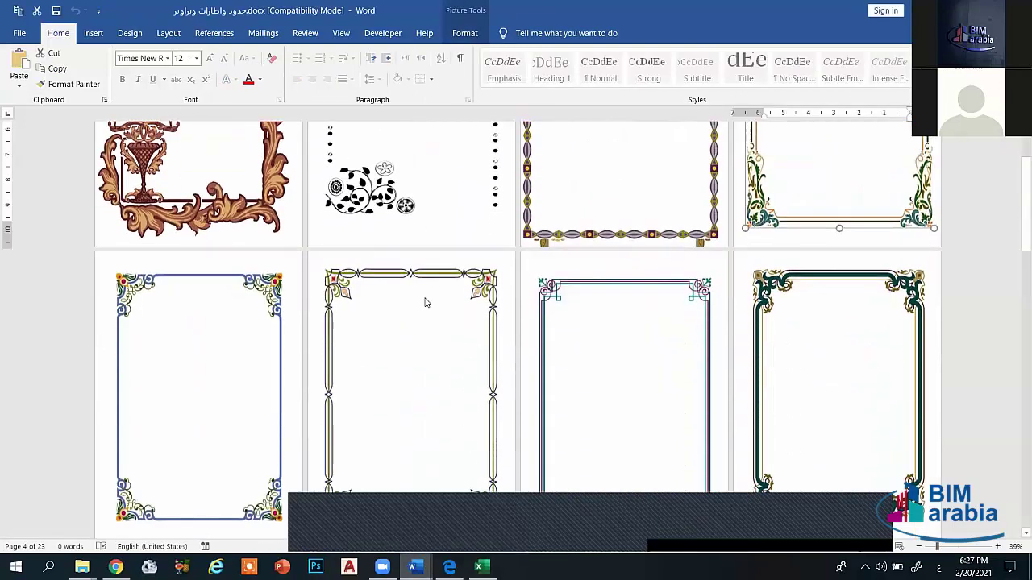
pyautogui.scroll(2, 426, 302)
pyautogui.moveTo(415, 567)
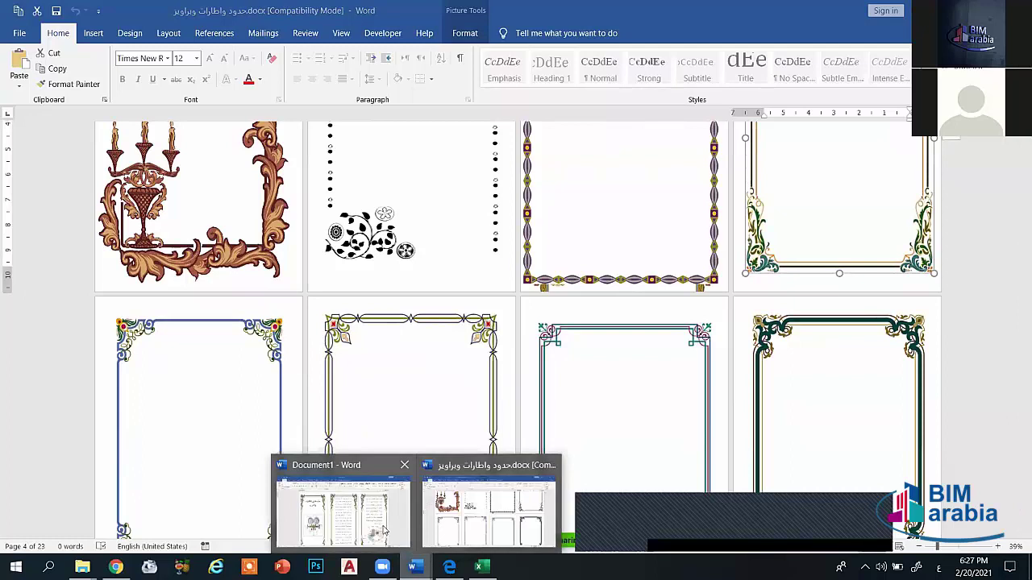
pyautogui.click(385, 530)
pyautogui.click(701, 153)
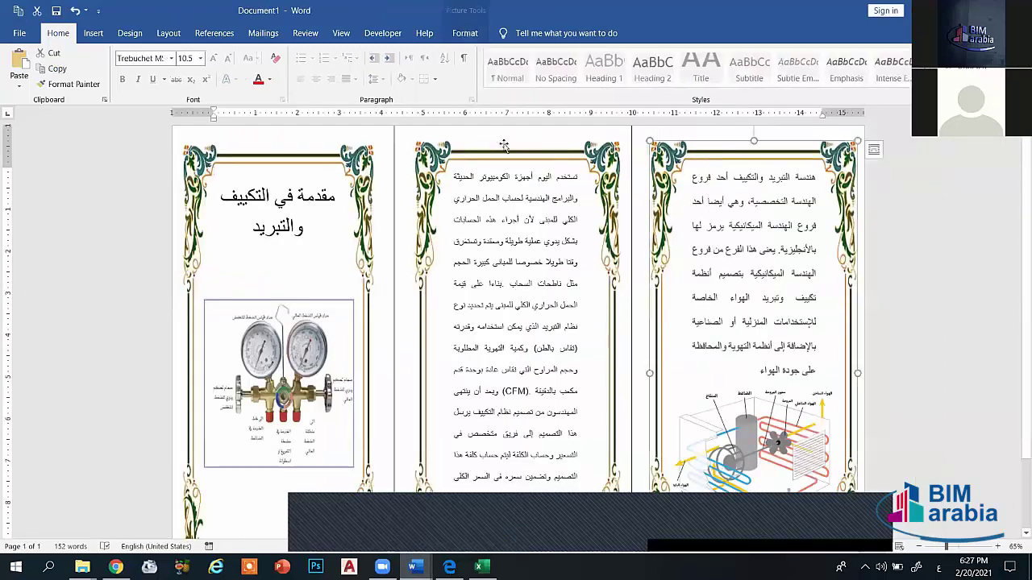
pyautogui.click(483, 153)
pyautogui.press('Tab')
pyautogui.press('Tab')
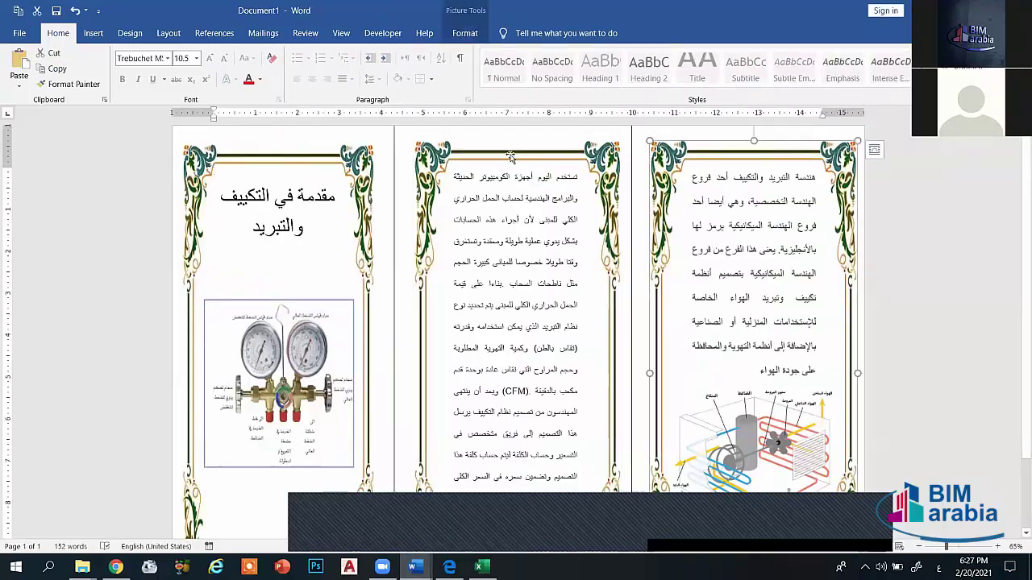
pyautogui.press('Tab')
pyautogui.press('Tab')
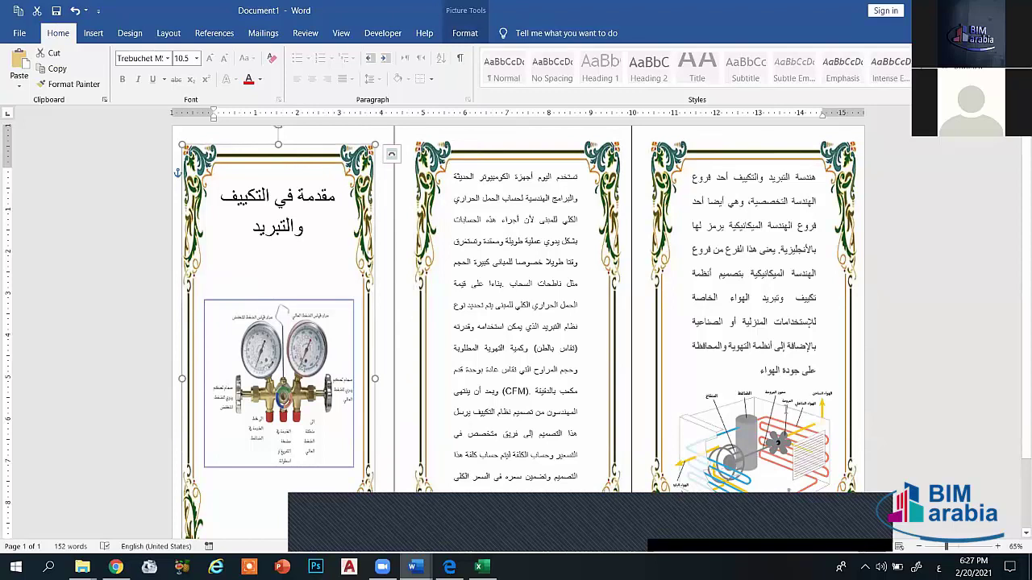
pyautogui.click(731, 297)
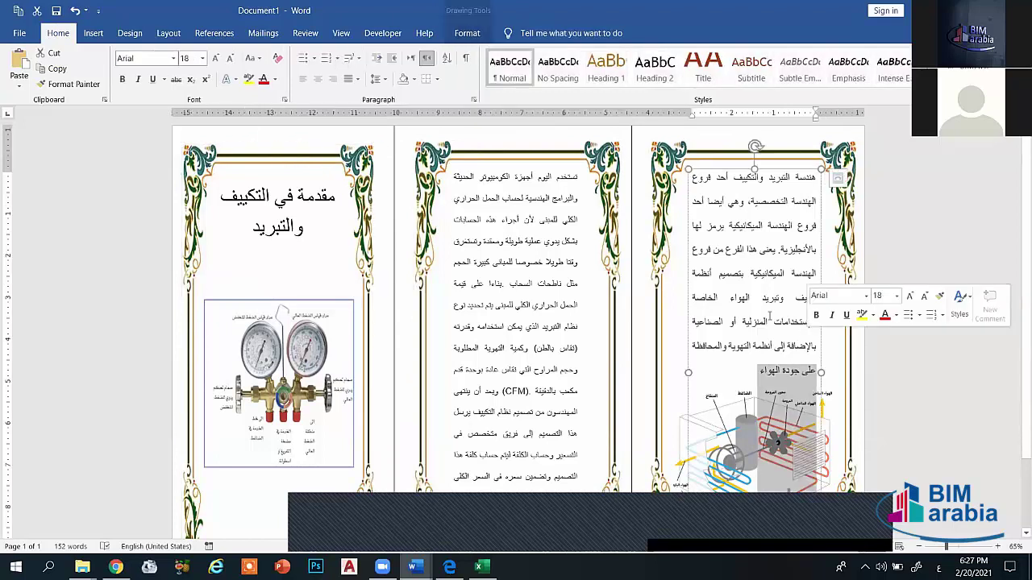
pyautogui.click(466, 32)
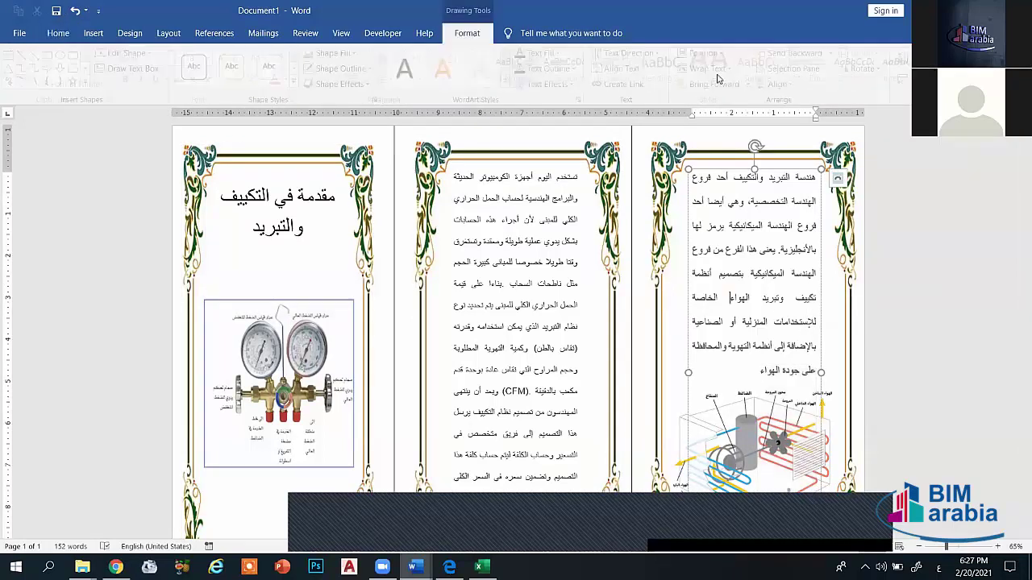
pyautogui.click(94, 33)
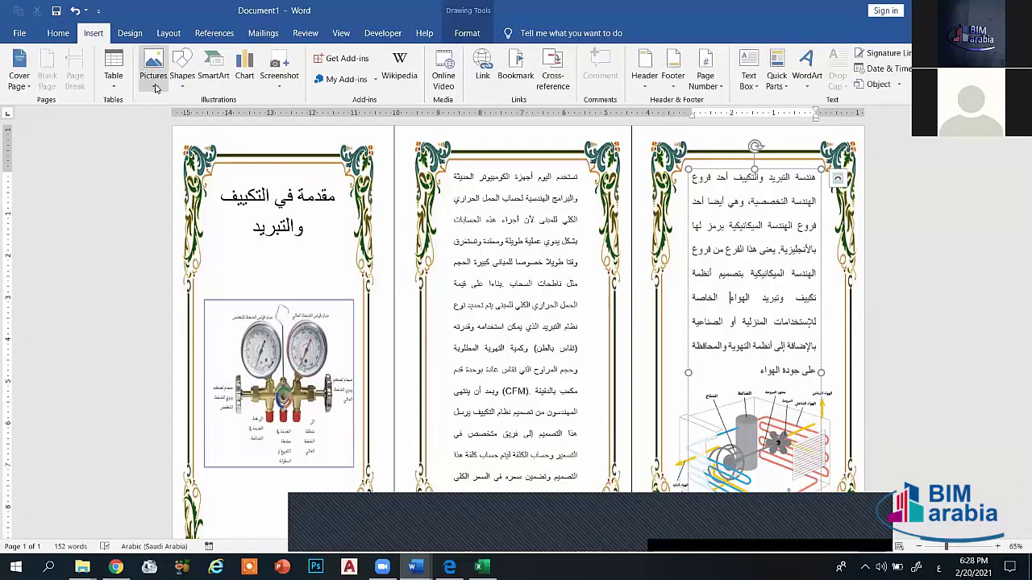
pyautogui.click(188, 89)
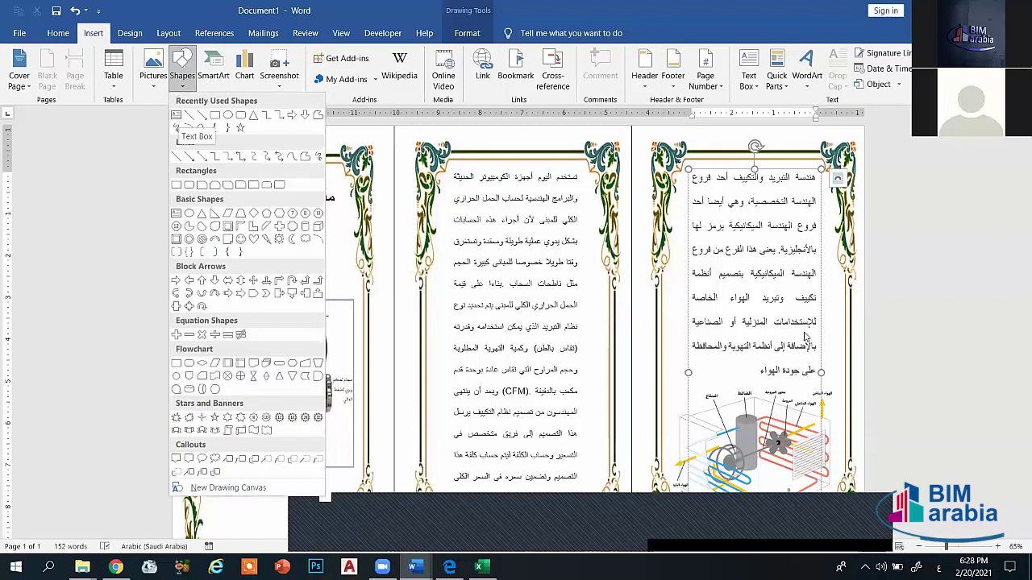
pyautogui.click(760, 370)
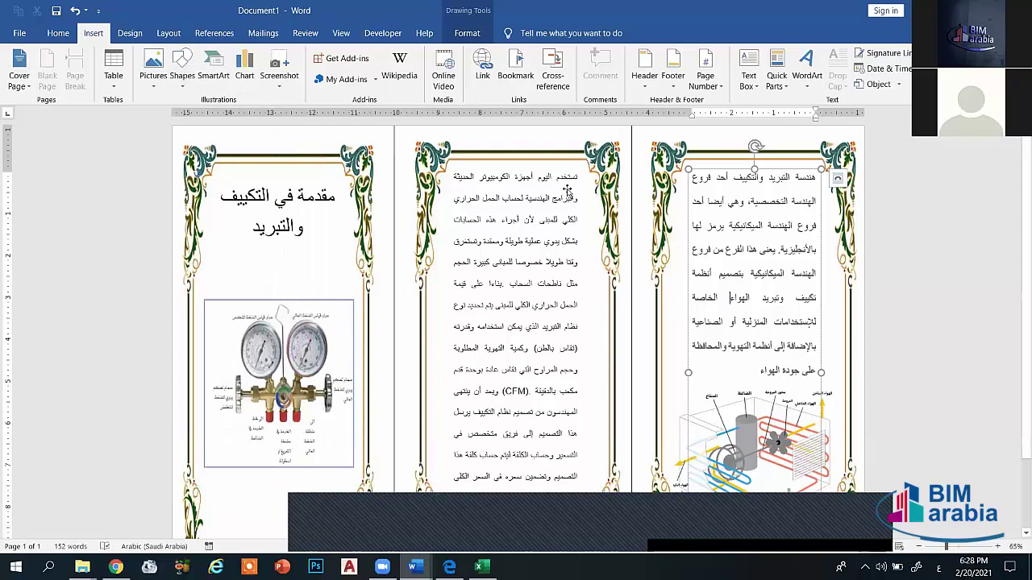
pyautogui.click(664, 155)
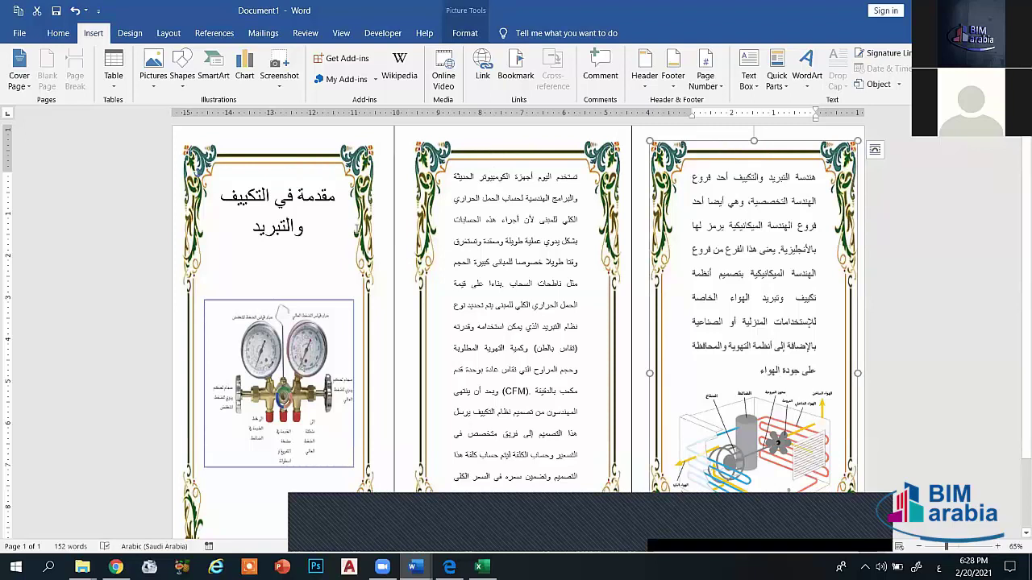
pyautogui.click(168, 32)
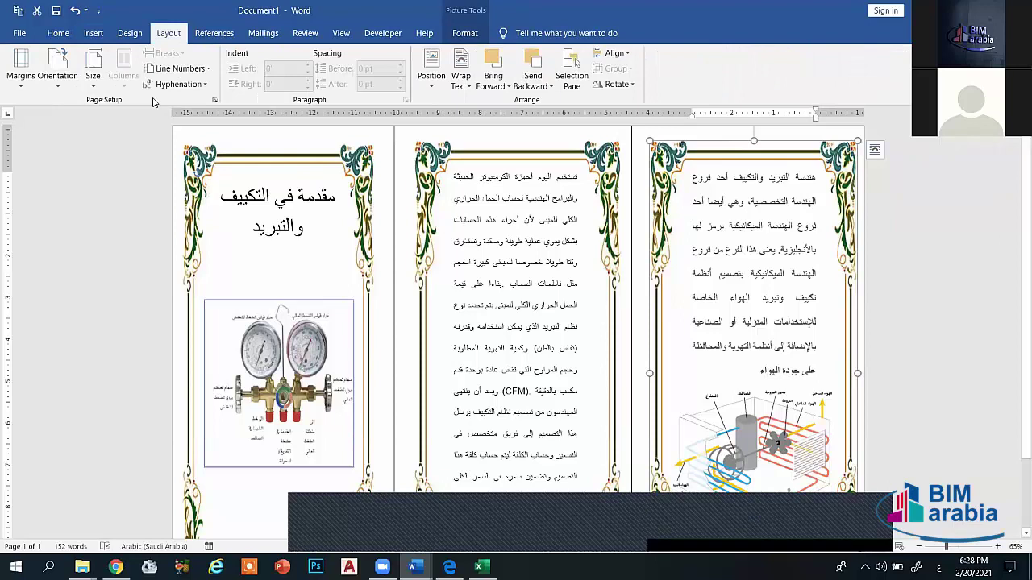
pyautogui.click(92, 73)
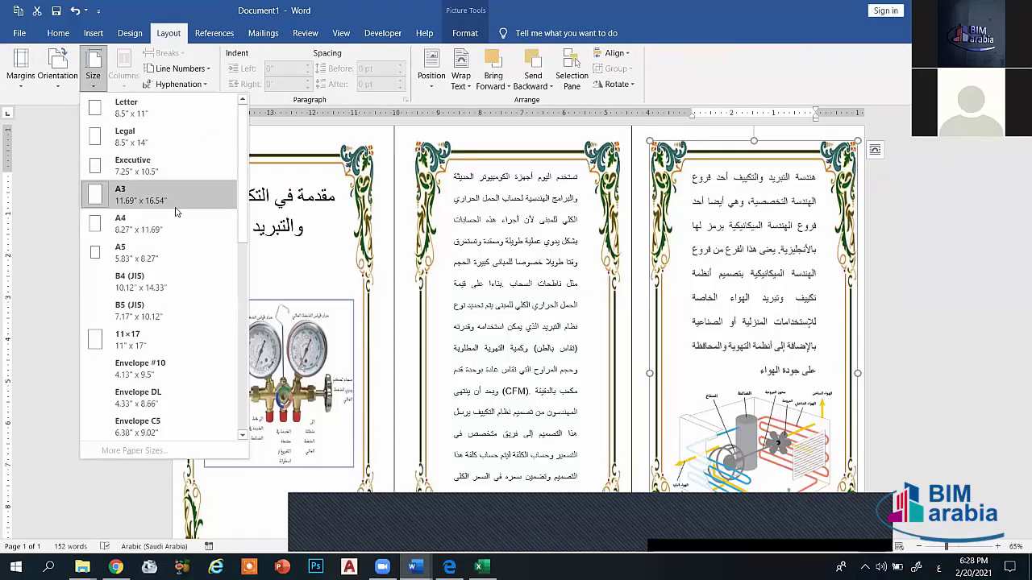
pyautogui.click(486, 337)
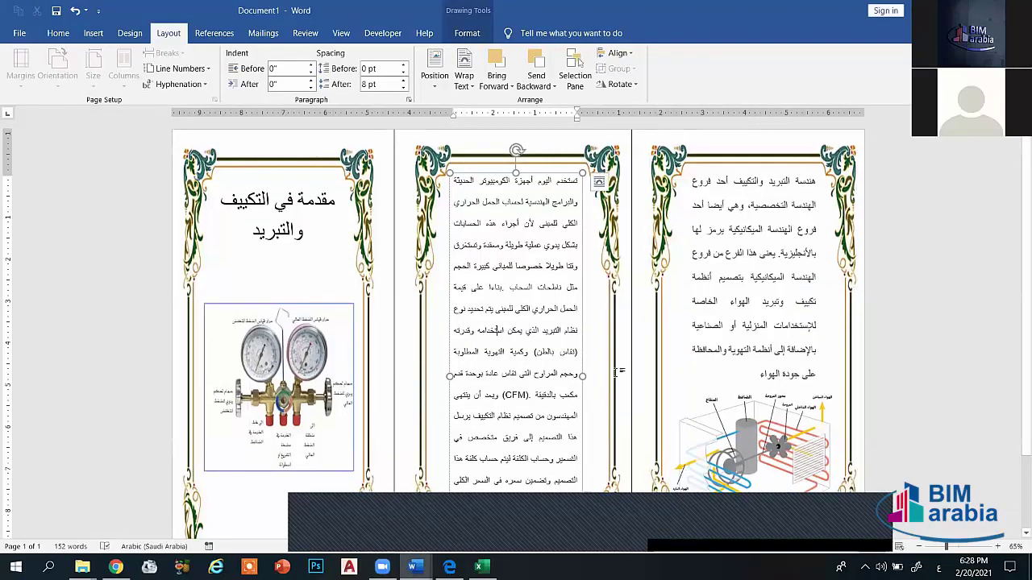
pyautogui.click(595, 371)
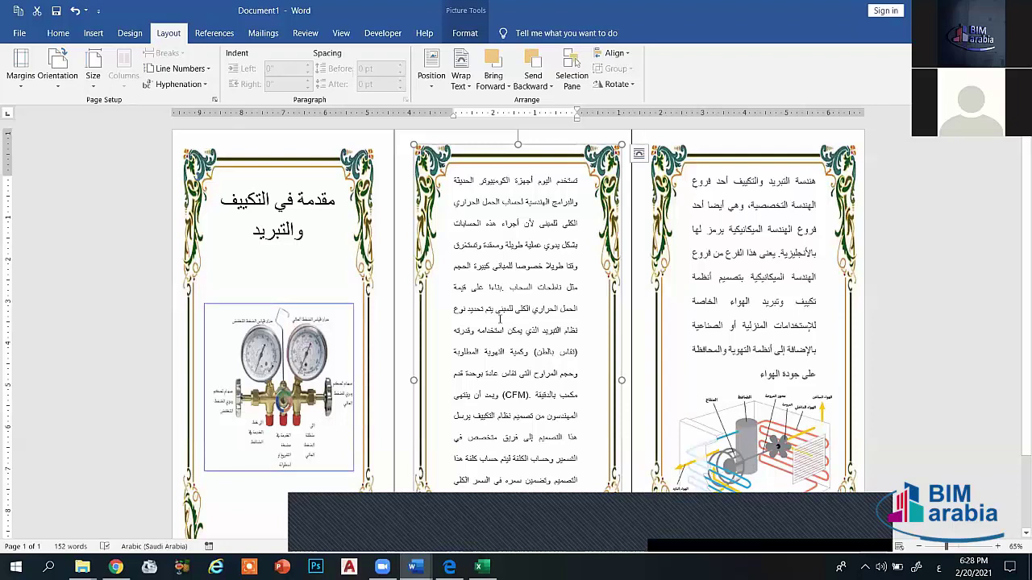
# Review the middle and right panel text by selecting its lines, including 'على جودة الهواء'
pyautogui.scroll(-3, 546, 420)
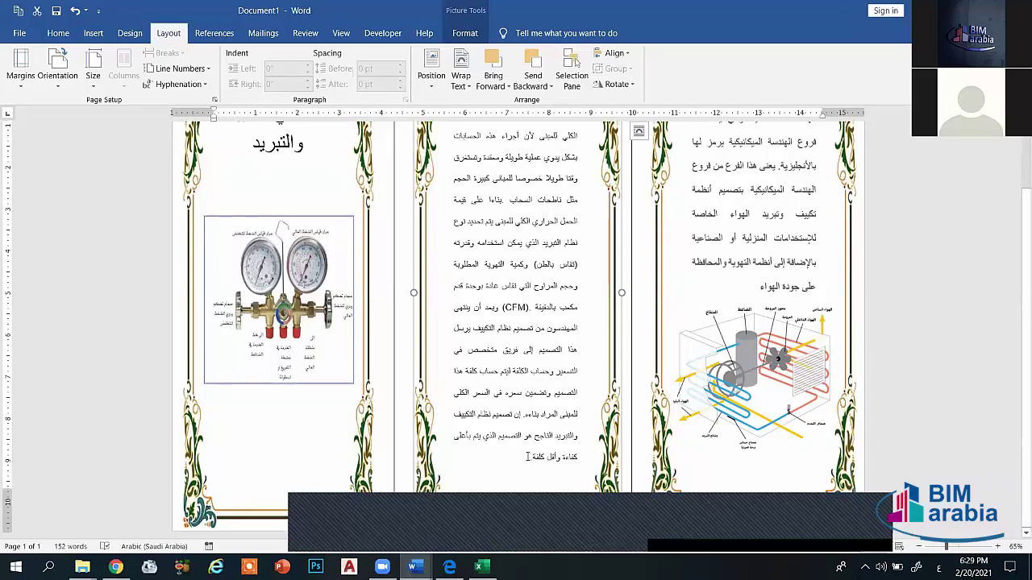
pyautogui.moveTo(532, 457); pyautogui.dragTo(579, 373)
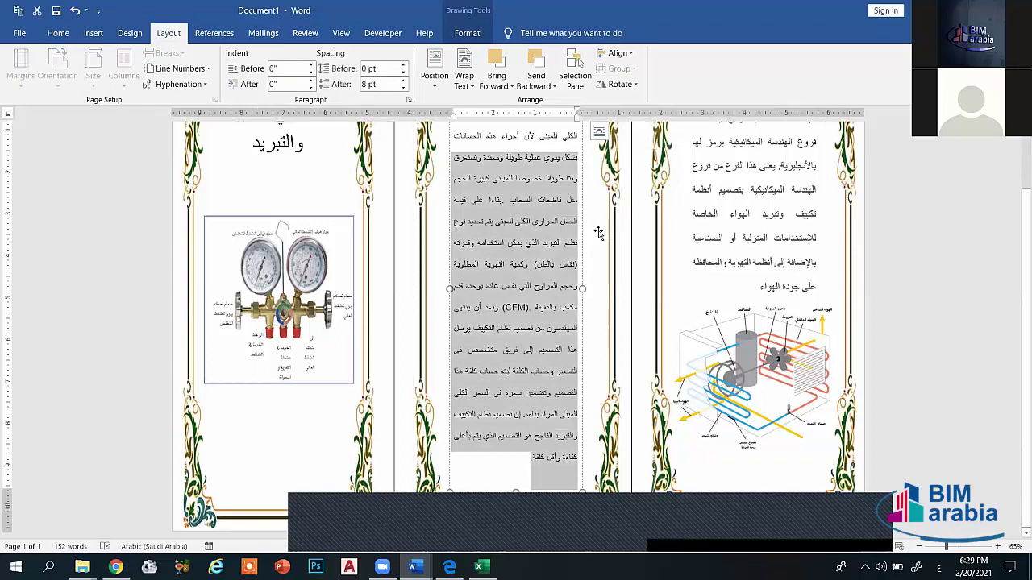
pyautogui.click(595, 249)
pyautogui.scroll(2, 595, 249)
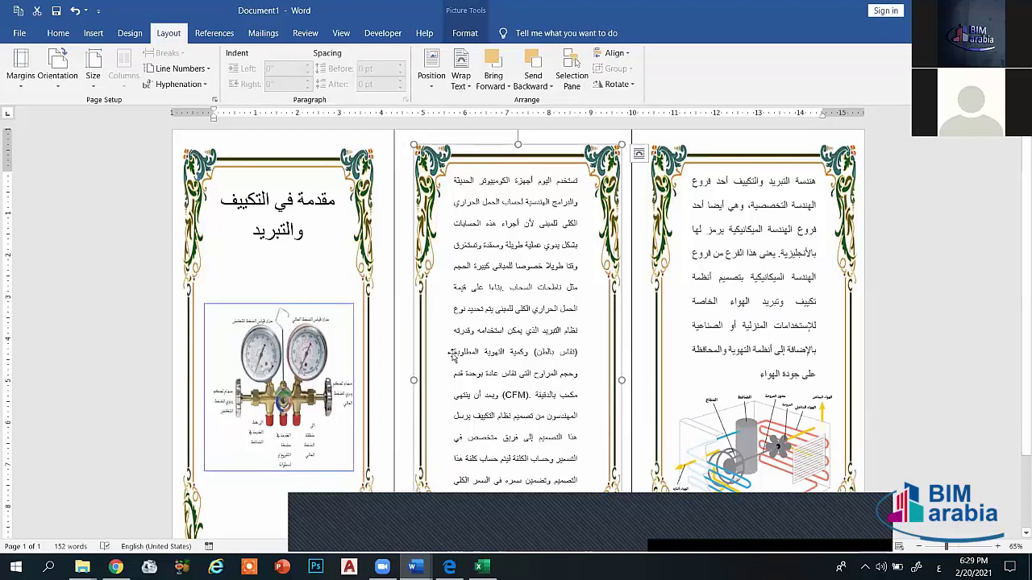
pyautogui.scroll(-1, 481, 345)
pyautogui.scroll(-1, 481, 345)
pyautogui.doubleClick(554, 458)
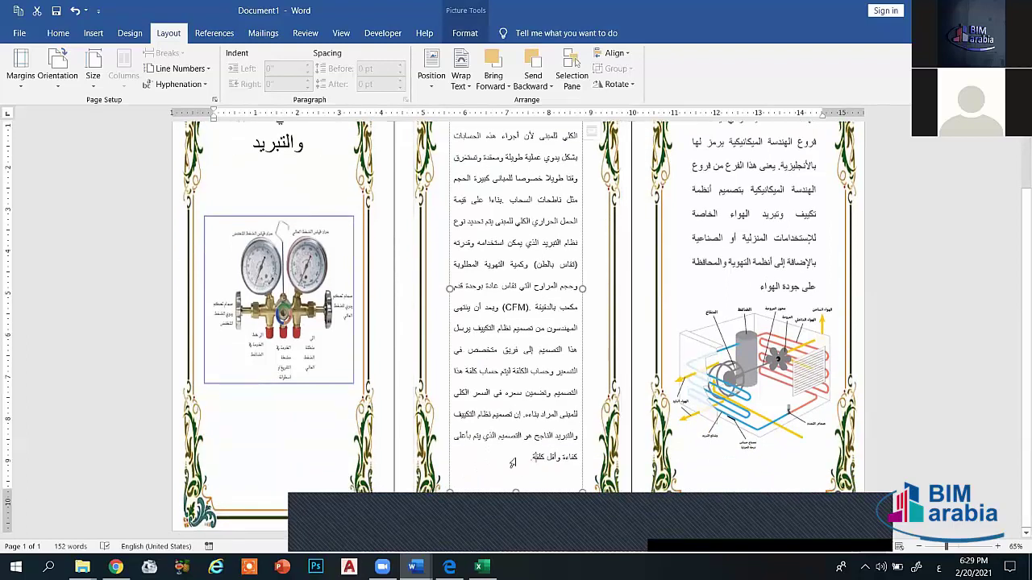
pyautogui.moveTo(816, 287); pyautogui.dragTo(750, 482)
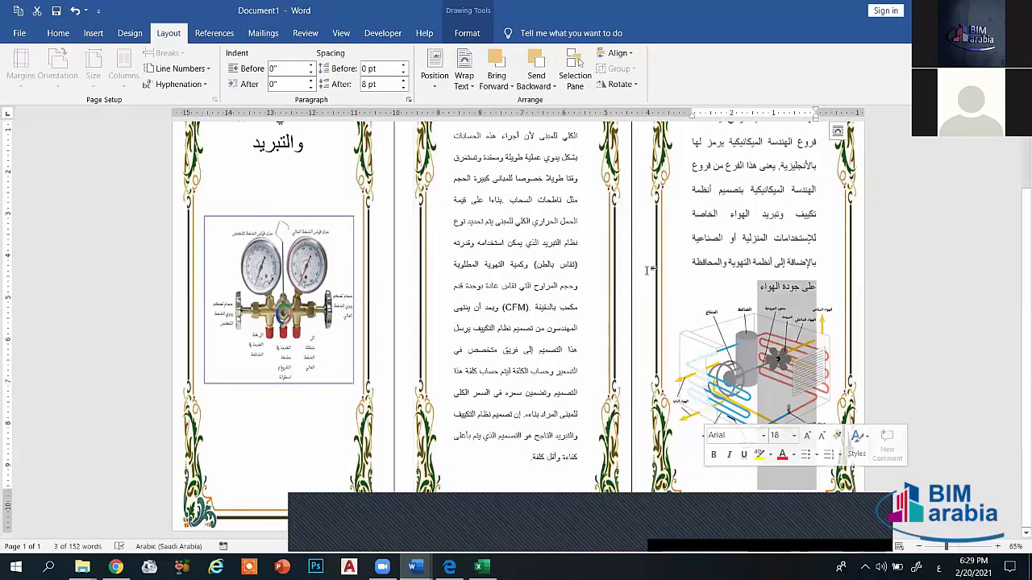
pyautogui.moveTo(694, 266)
pyautogui.mouseDown()
pyautogui.moveTo(824, 156)
pyautogui.moveTo(815, 129)
pyautogui.mouseUp()
pyautogui.click(762, 289)
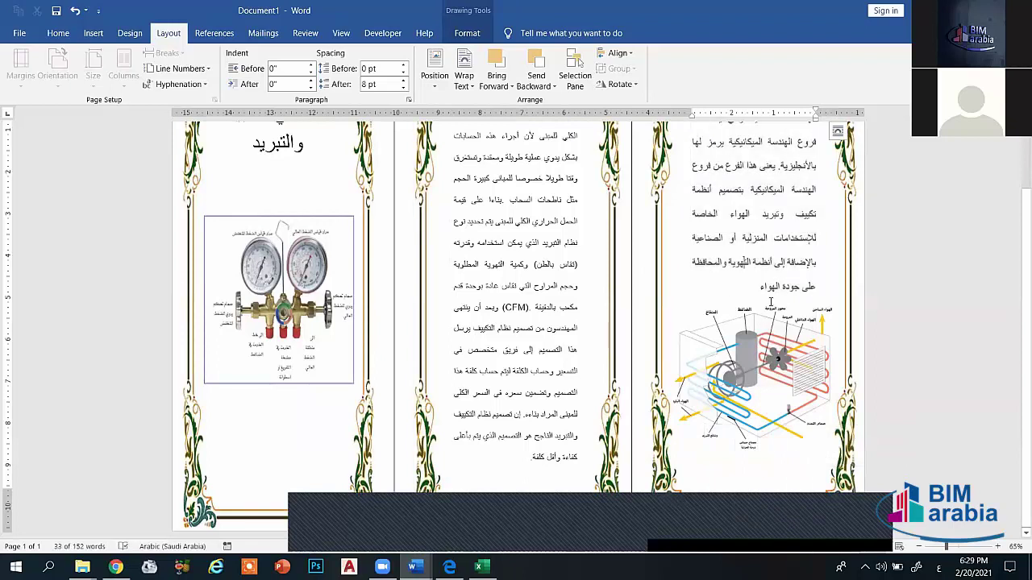
pyautogui.scroll(2, 762, 289)
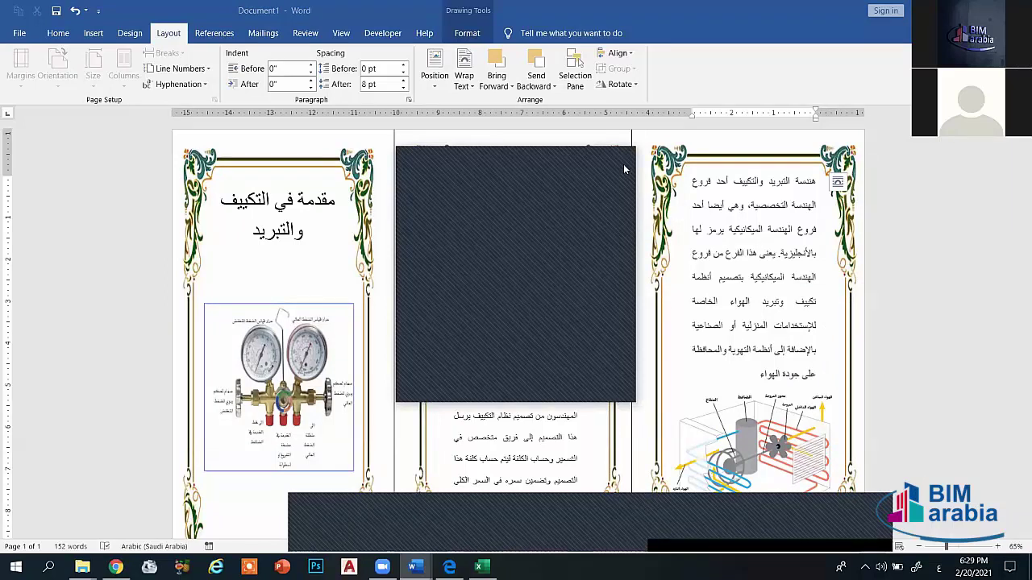
# Select the middle text box and gauge picture, then bring up Chrome's 'التبريد والتكييف' image results
pyautogui.click(624, 170)
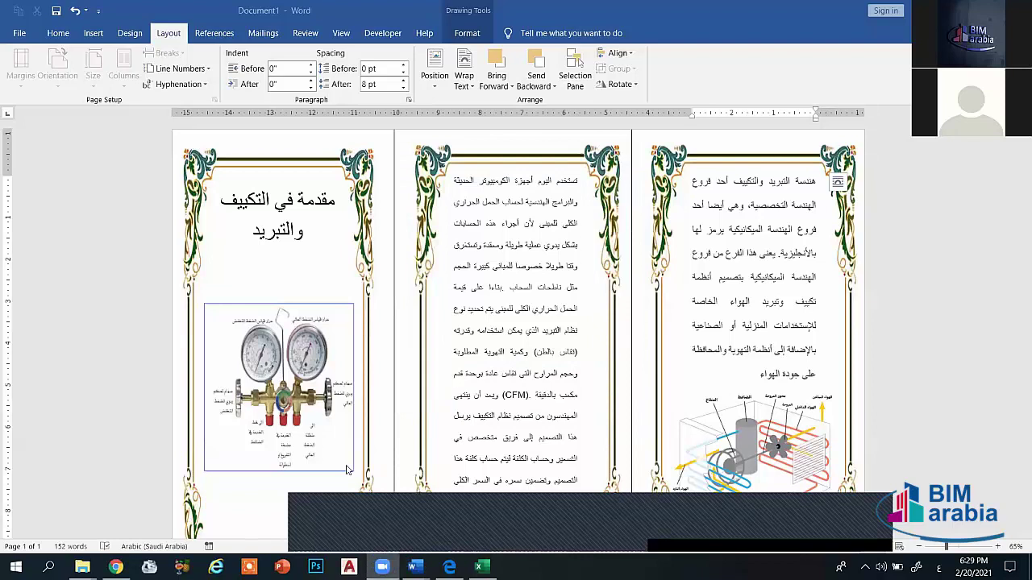
pyautogui.click(557, 280)
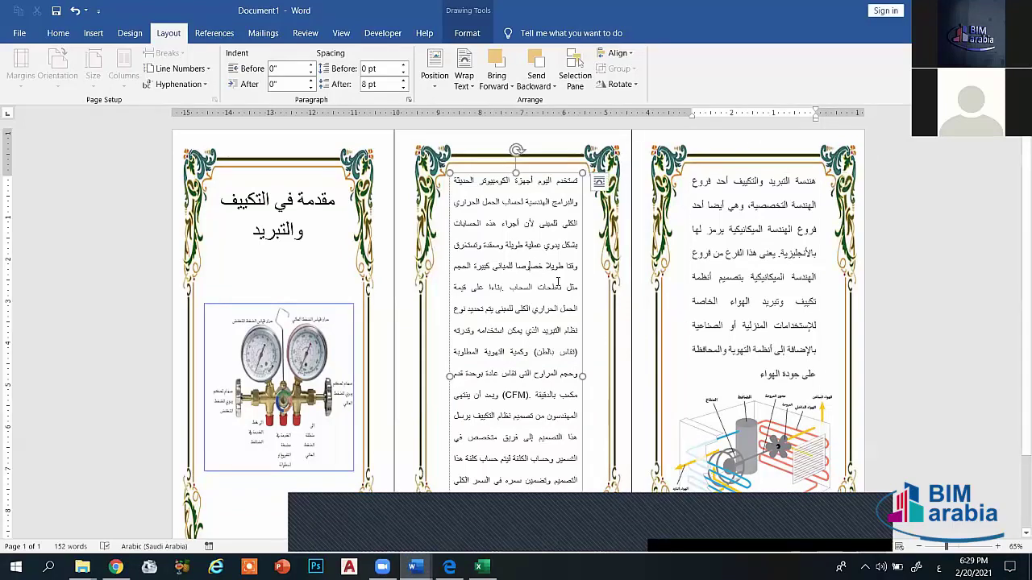
pyautogui.click(329, 345)
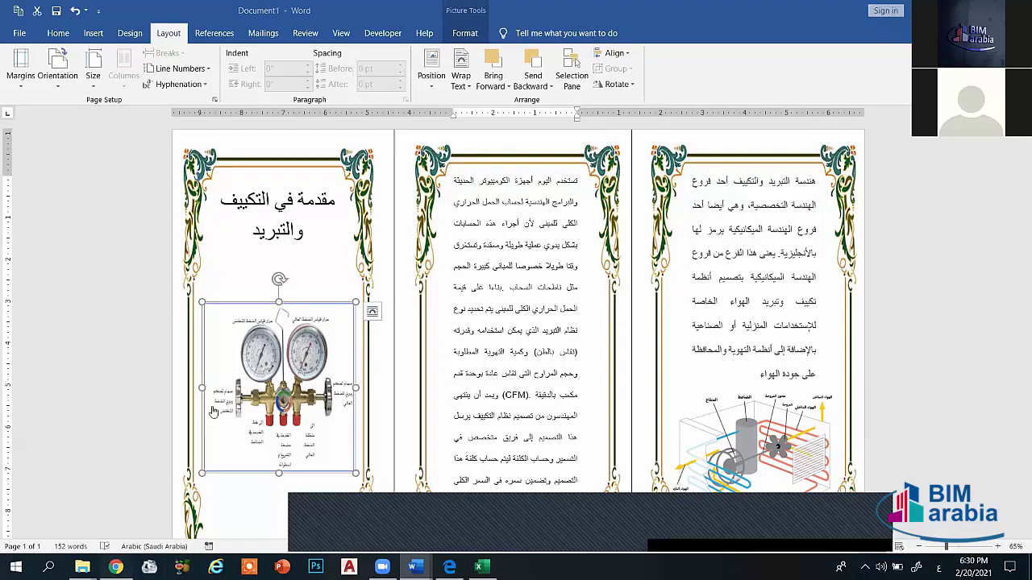
pyautogui.hotkey('alt', 'Tab')
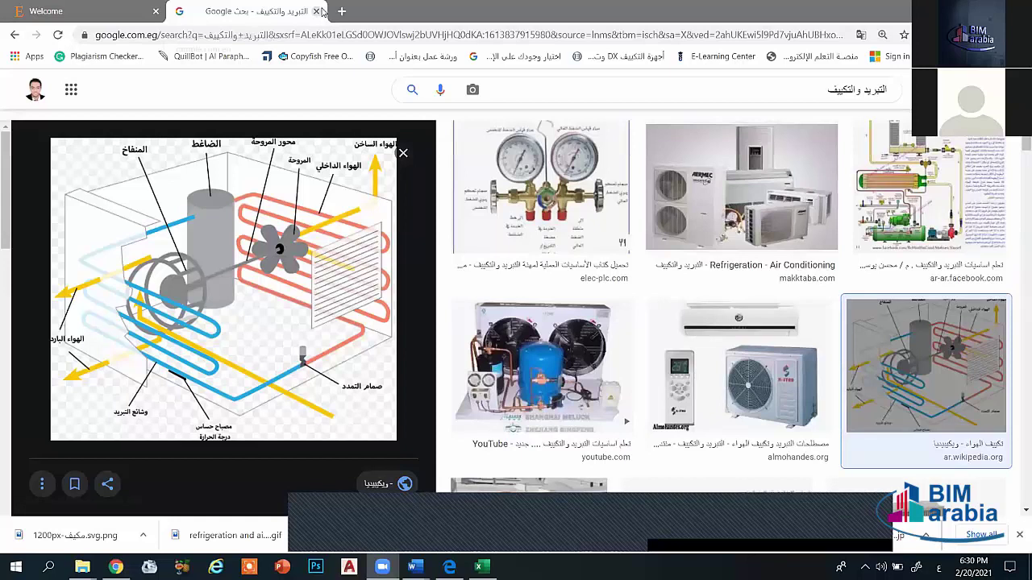
# Close the Google image search tab and return to the Word air-conditioning brochure
pyautogui.click(317, 10)
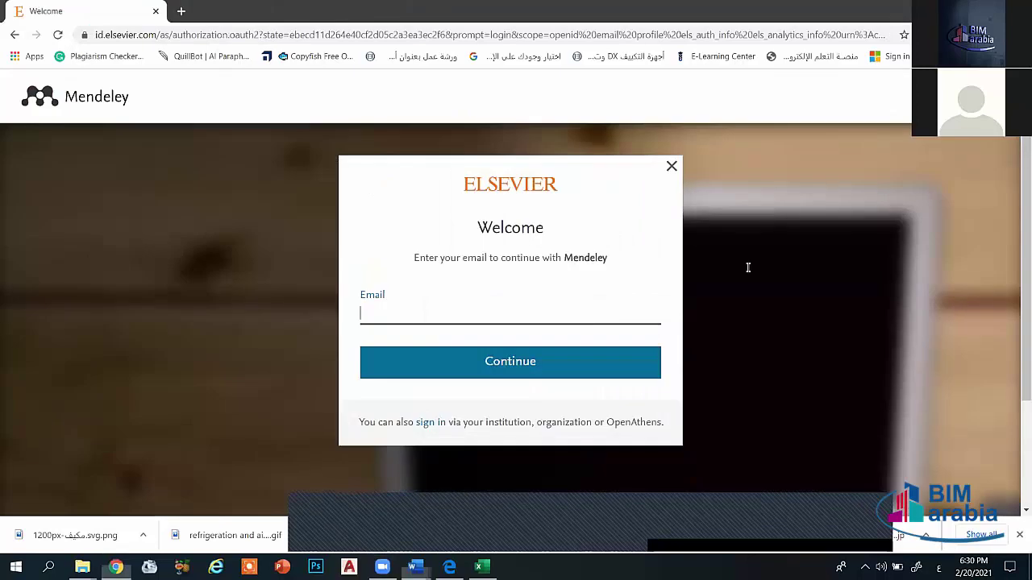
pyautogui.hotkey('alt', 'Tab')
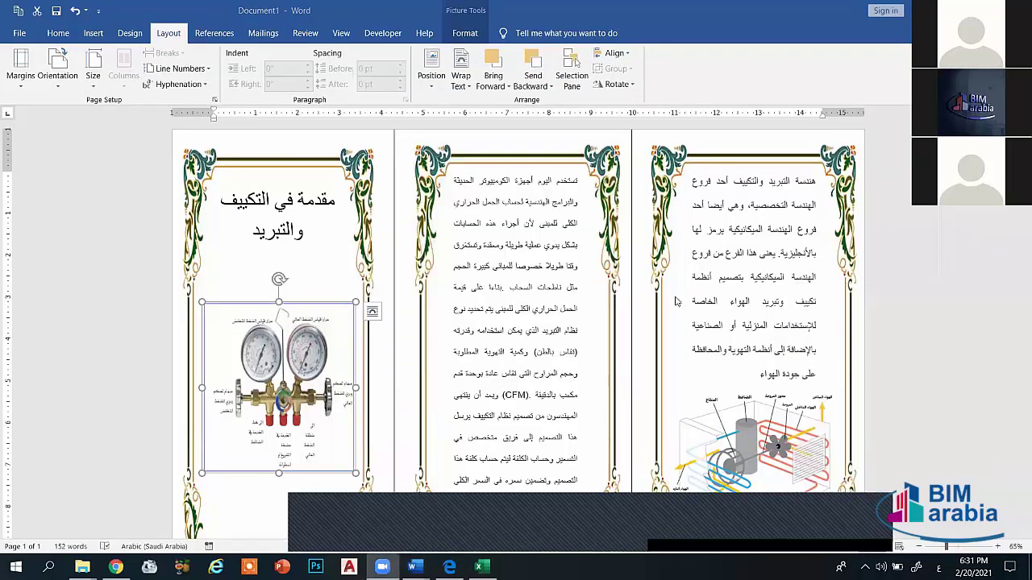
pyautogui.click(755, 375)
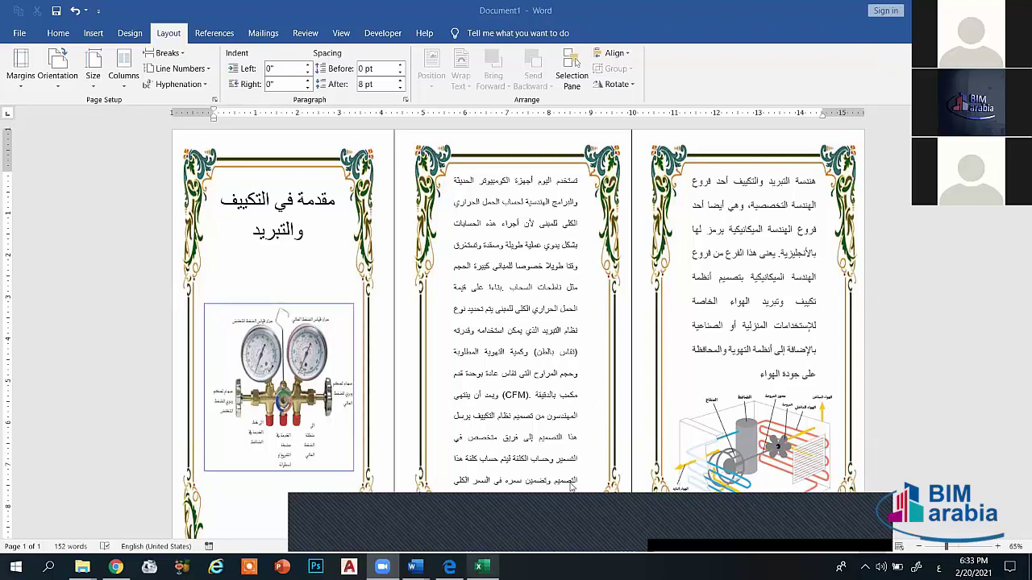
pyautogui.click(504, 396)
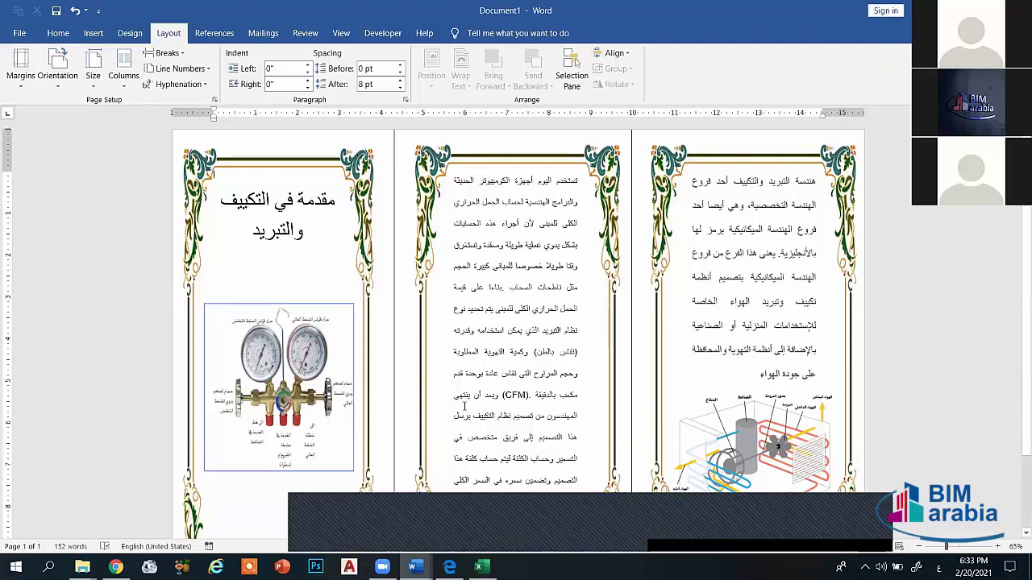
pyautogui.scroll(-2, 515, 482)
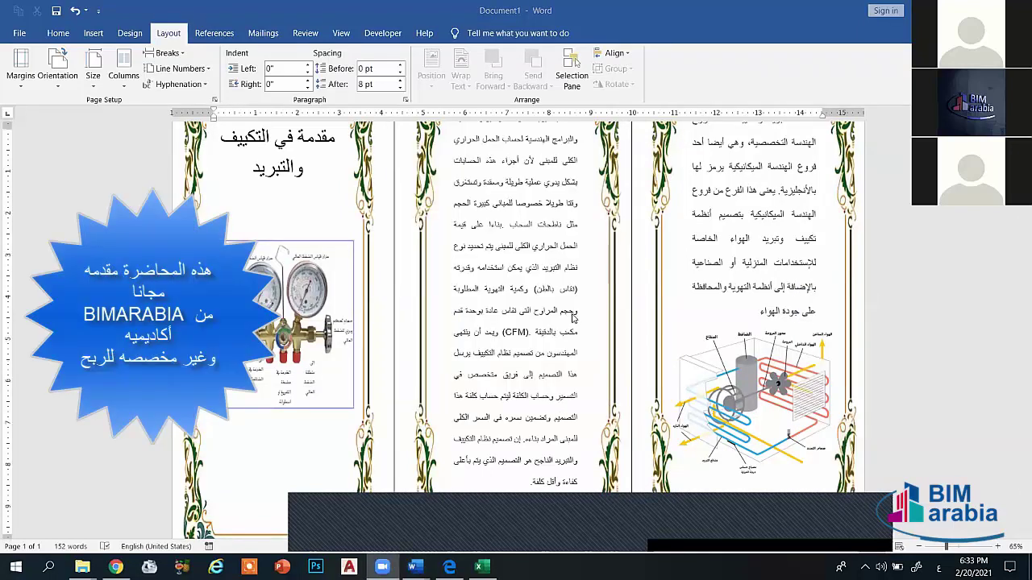
pyautogui.scroll(2, 574, 318)
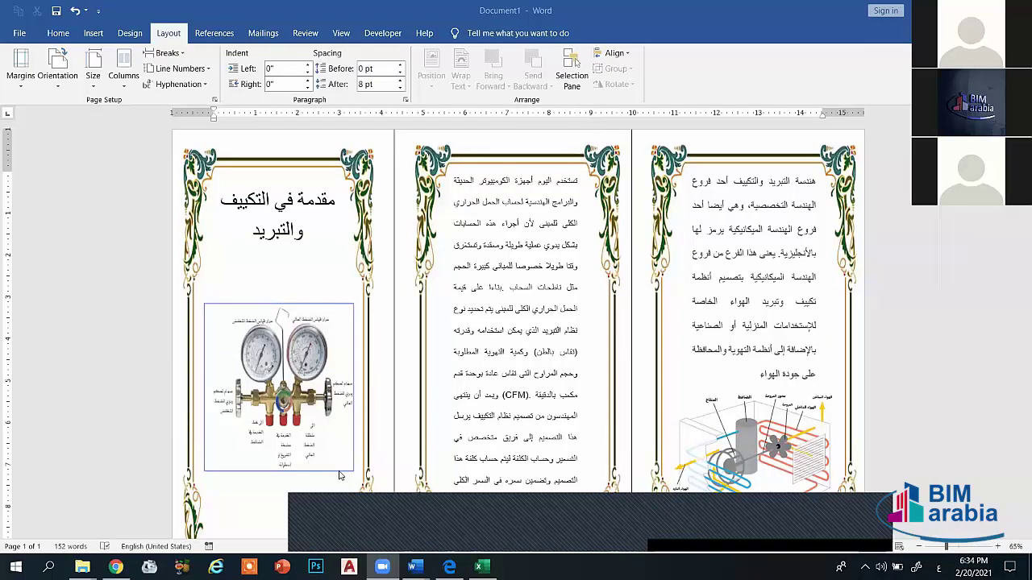
# Launch PowerPoint, create a blank presentation, and dismiss the Design Ideas pane
pyautogui.click(287, 565)
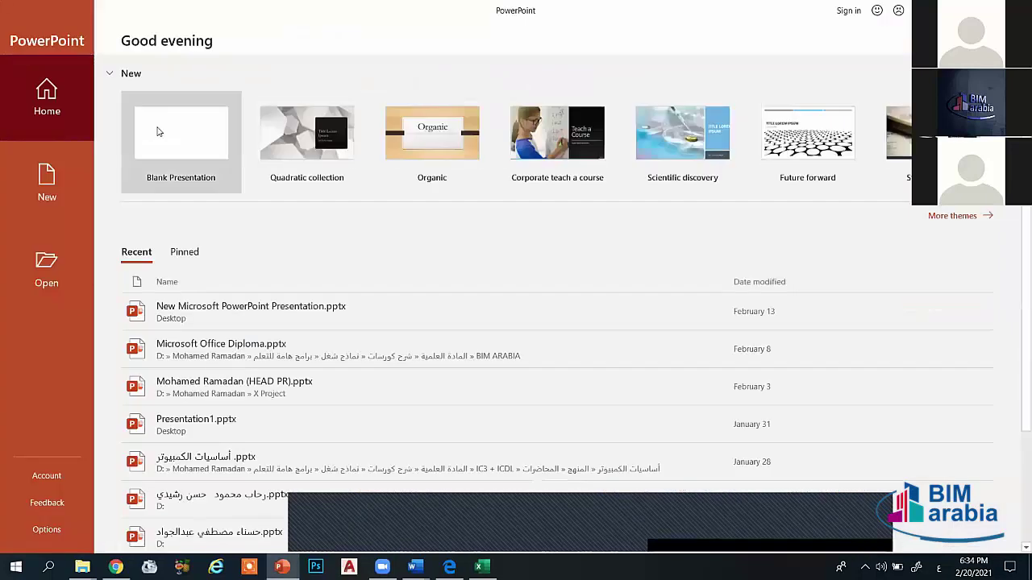
pyautogui.click(180, 145)
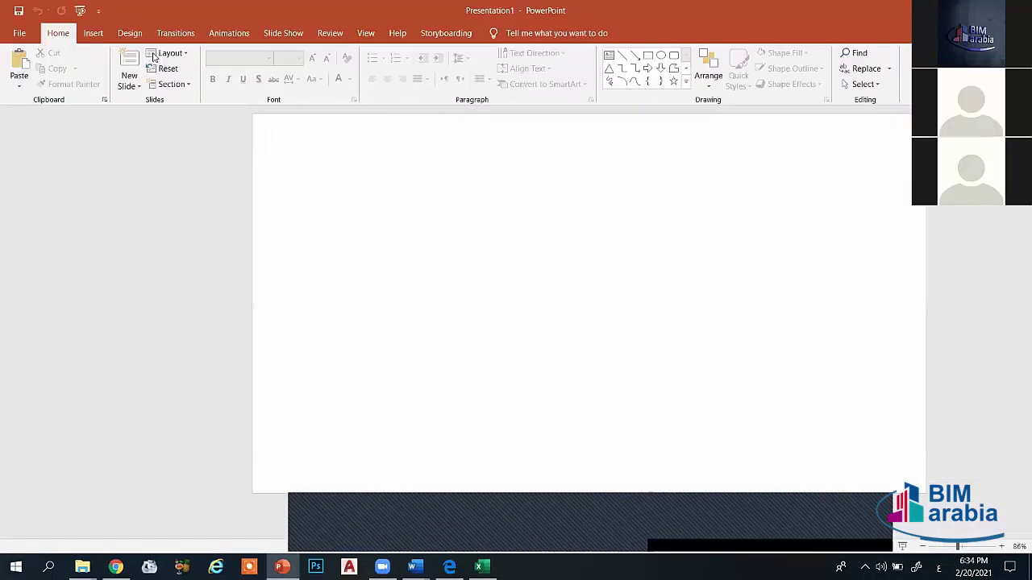
pyautogui.click(20, 33)
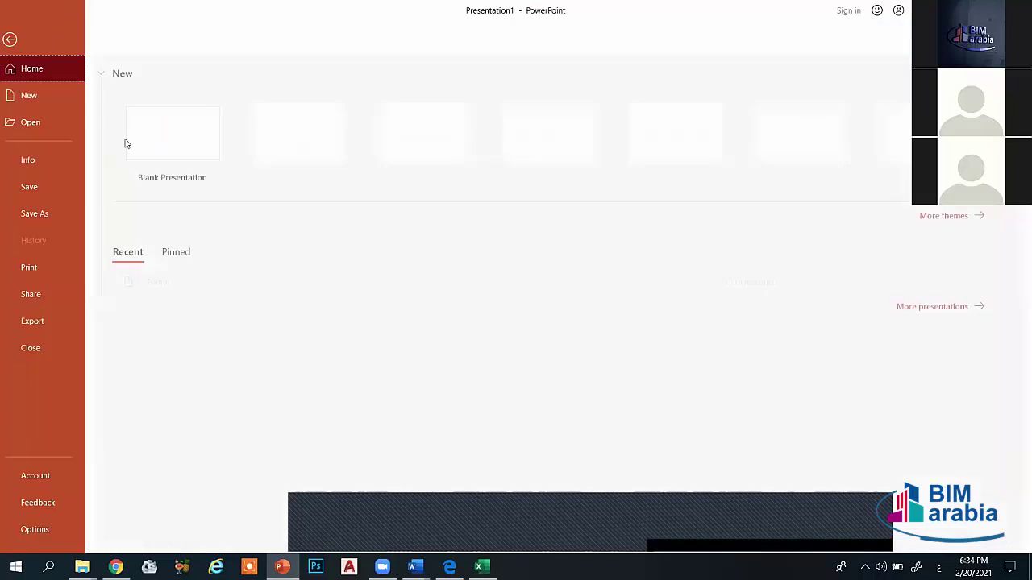
pyautogui.click(49, 502)
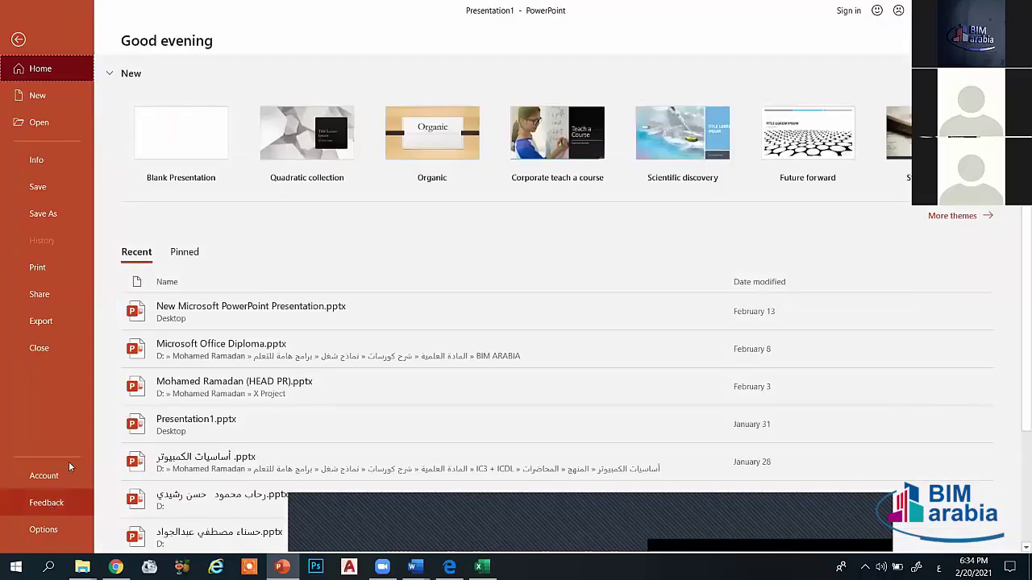
pyautogui.press('Escape')
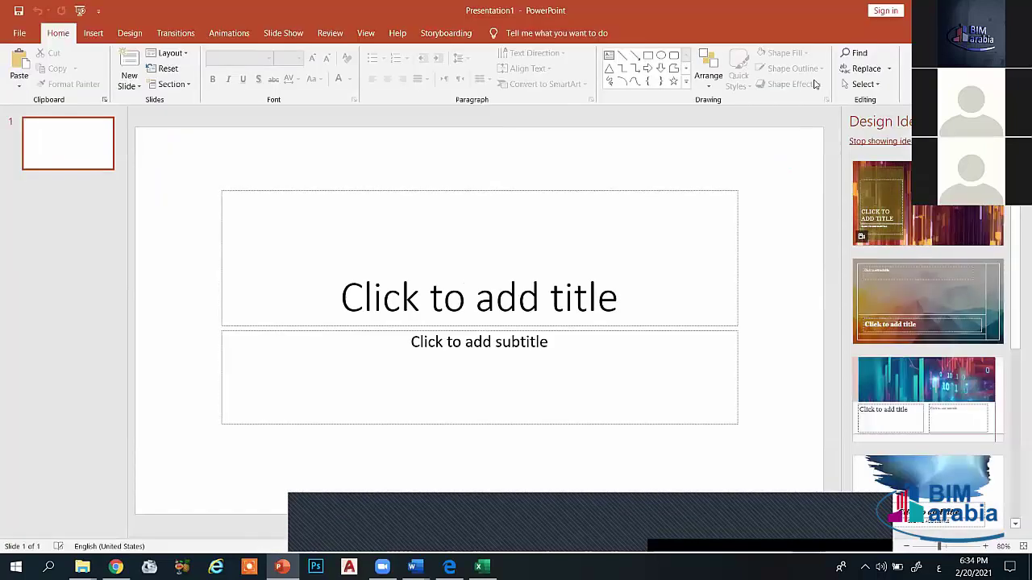
pyautogui.click(1019, 122)
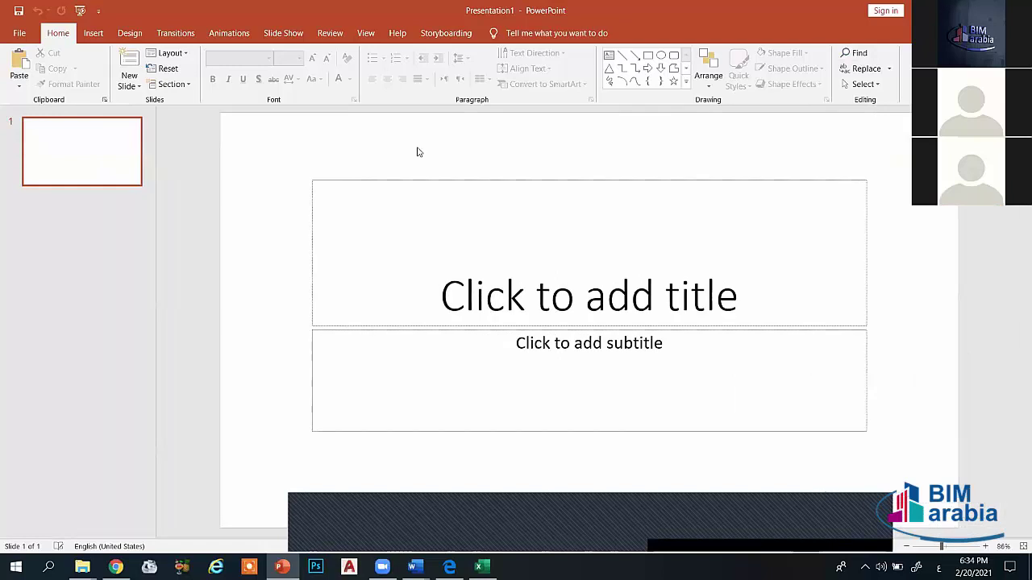
# Browse the Insert, Design, View, Transitions, Animations and Slide Show tabs, then switch to the Excel staff workbook
pyautogui.click(93, 33)
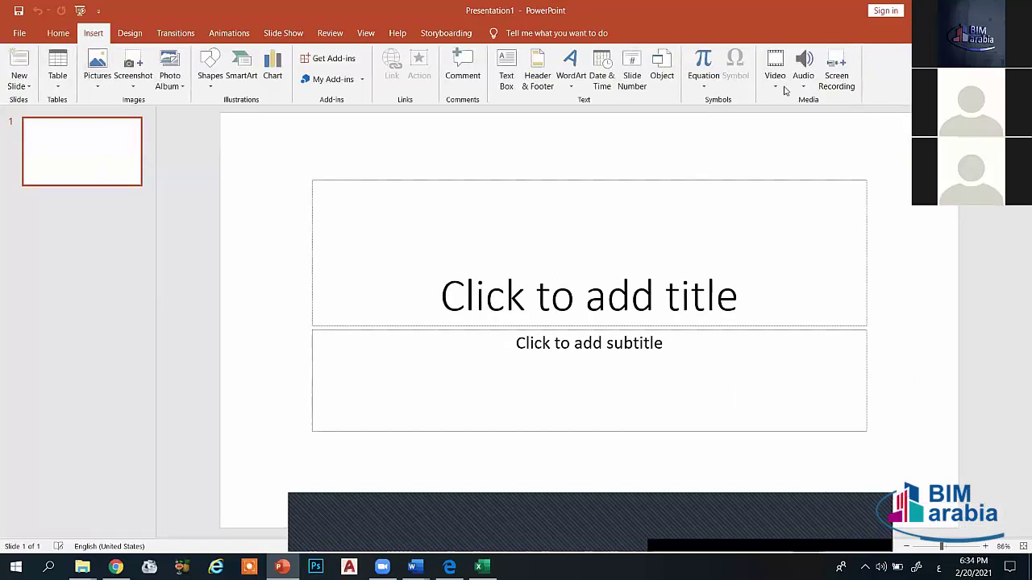
pyautogui.click(129, 33)
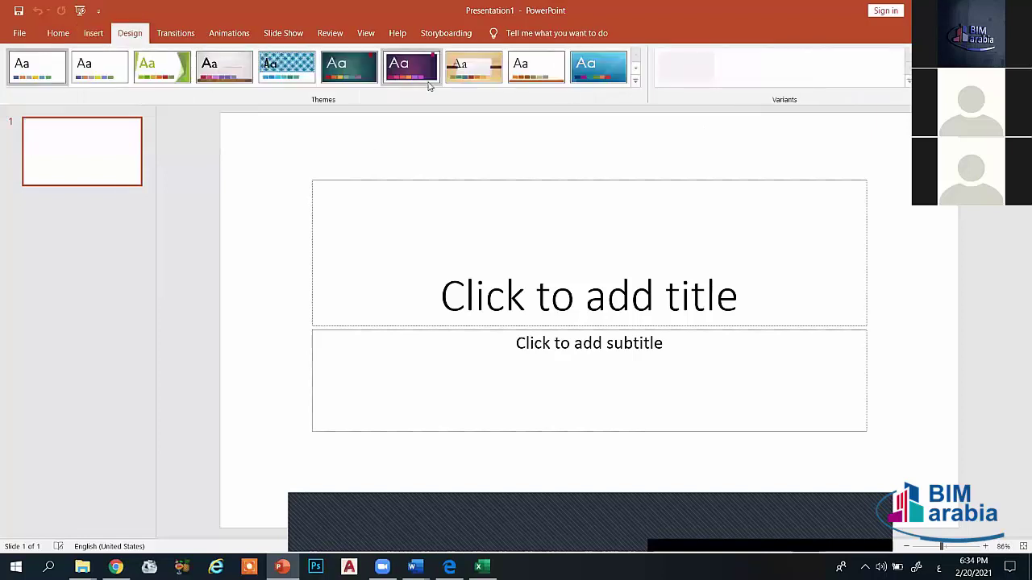
pyautogui.click(365, 33)
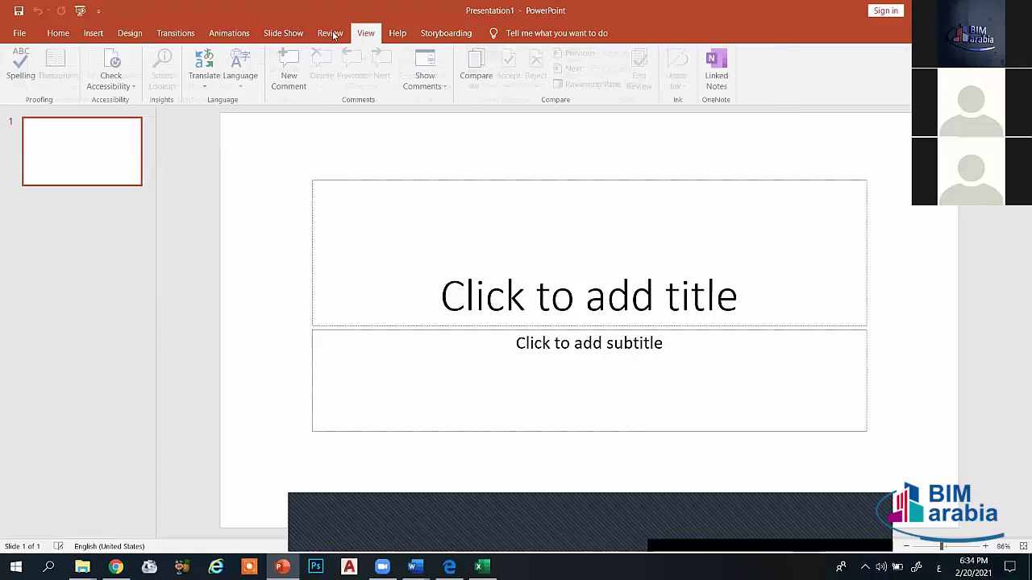
pyautogui.click(178, 33)
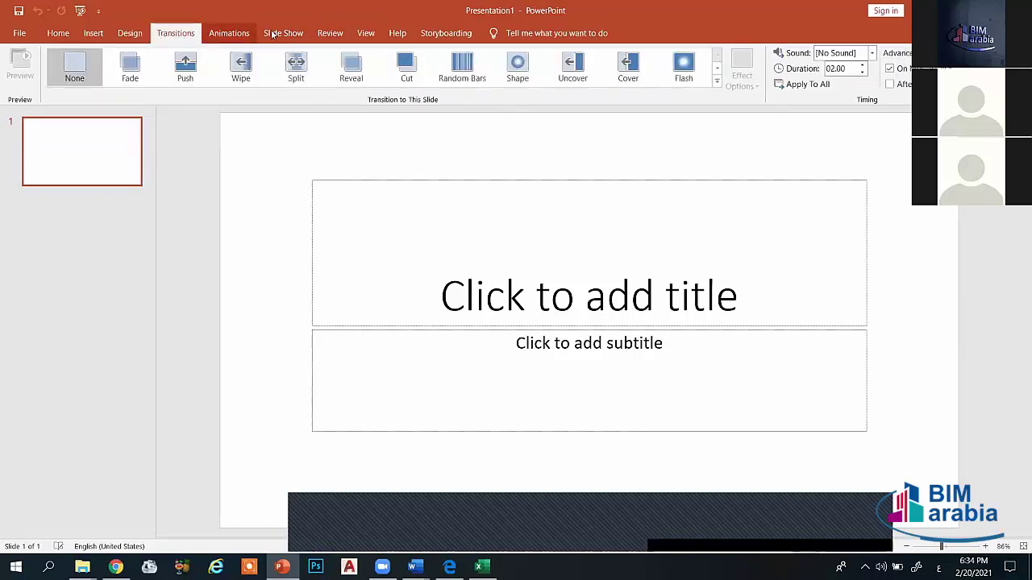
pyautogui.click(229, 33)
pyautogui.click(284, 33)
pyautogui.hotkey('alt', 'Tab')
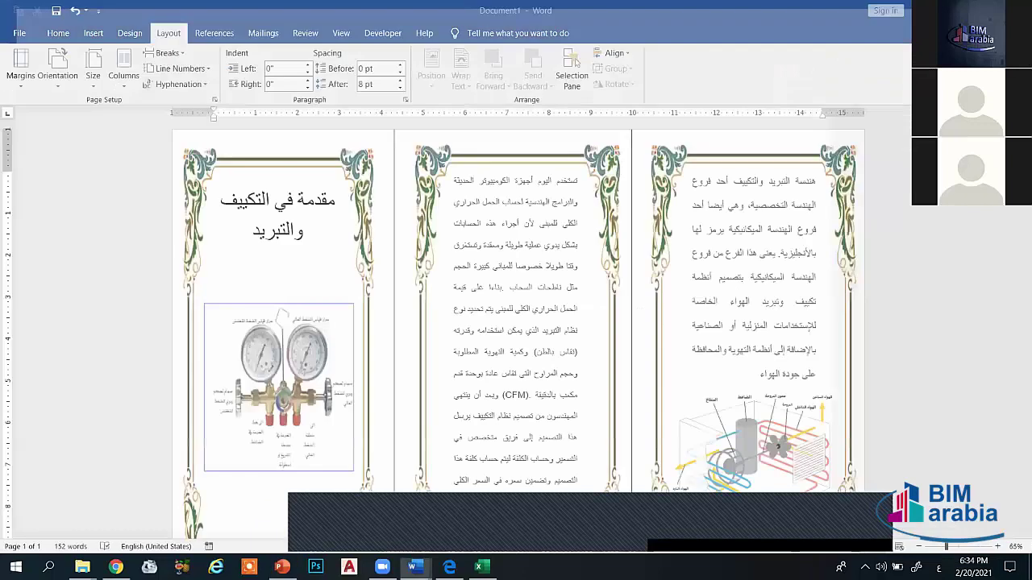
pyautogui.hotkey('alt', 'Tab')
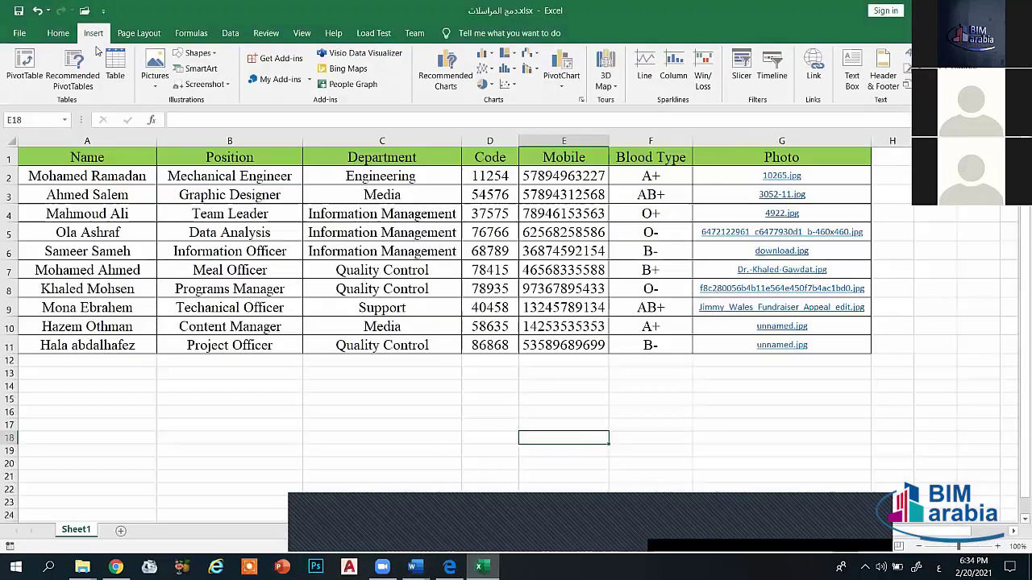
# Visit Excel's File start page, then browse the Insert and Page Layout tabs
pyautogui.click(19, 33)
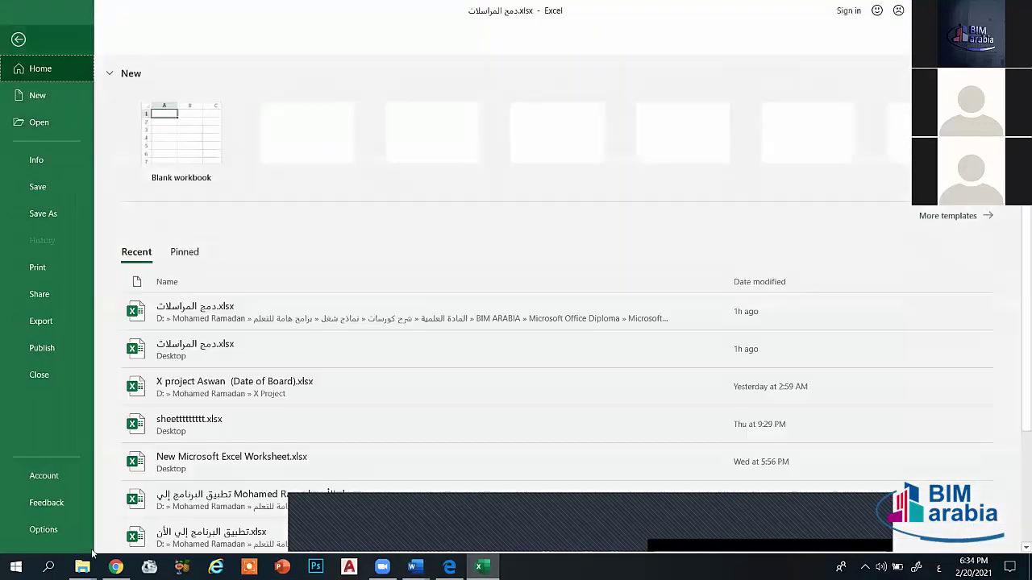
pyautogui.click(74, 33)
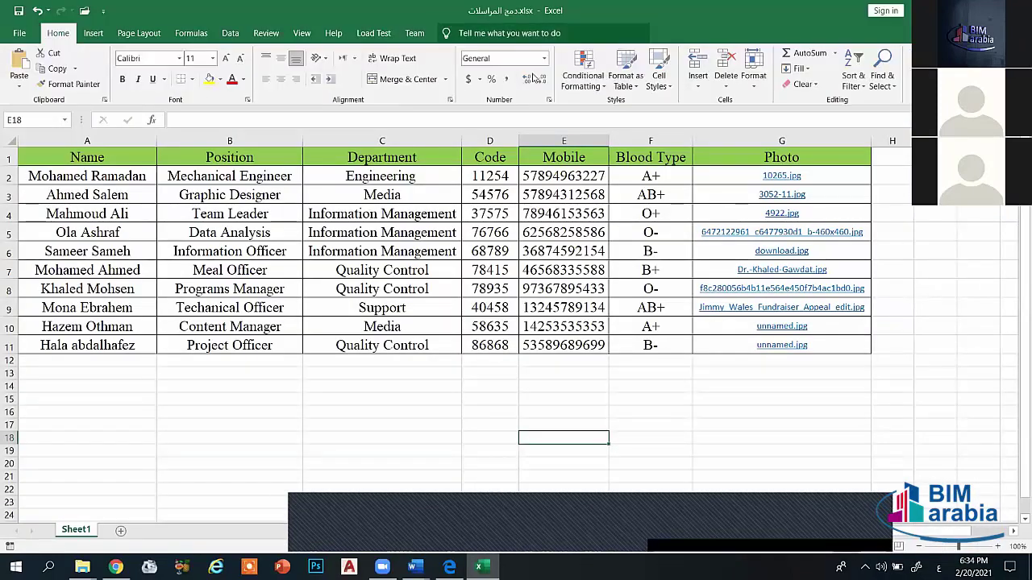
pyautogui.click(93, 33)
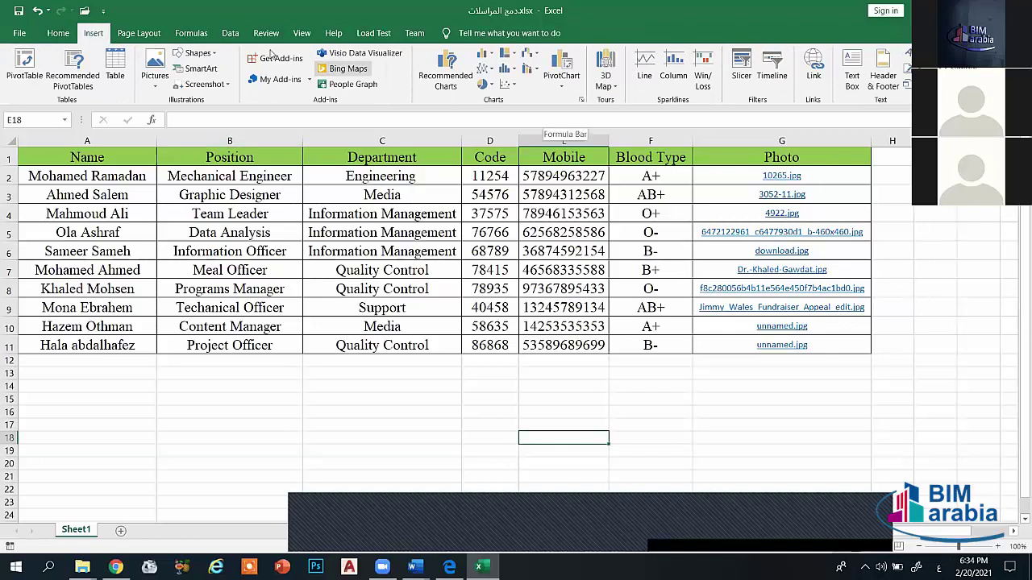
pyautogui.click(152, 33)
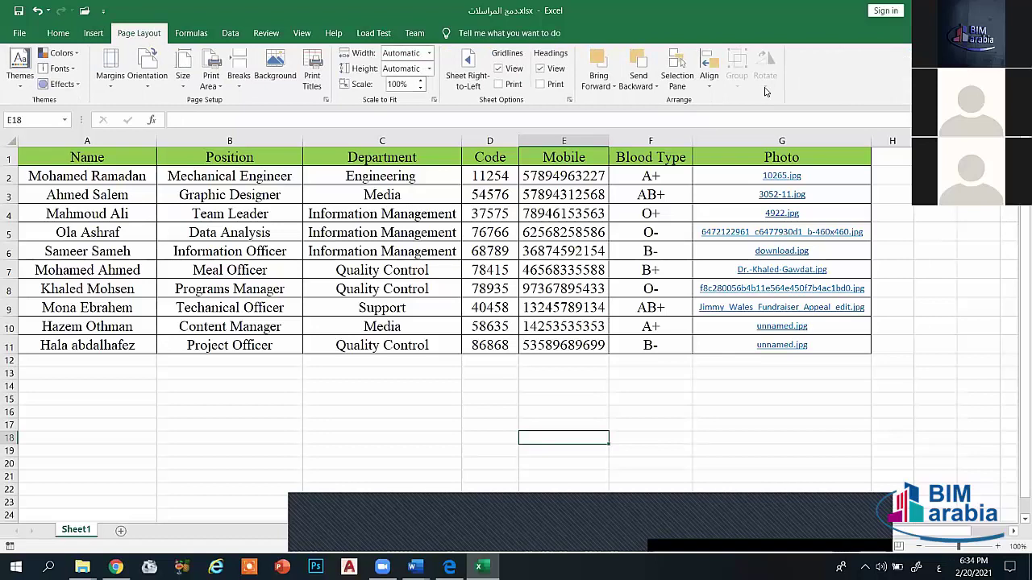
# On the Formulas tab, open each function library list: AutoSum, Recent, Financial, Logical, Text, Date, Lookup, Math, More
pyautogui.click(206, 32)
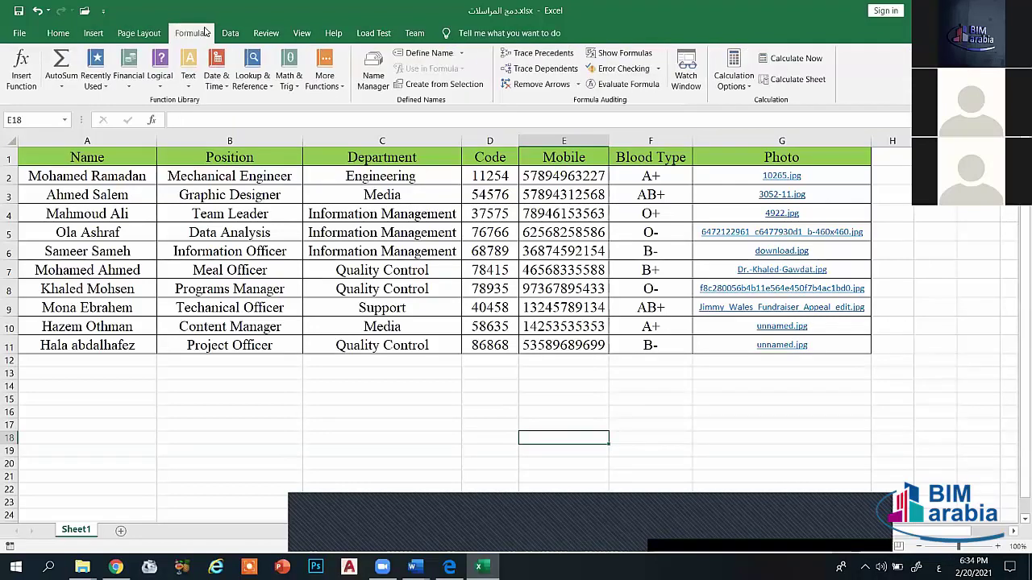
pyautogui.click(61, 89)
pyautogui.click(97, 79)
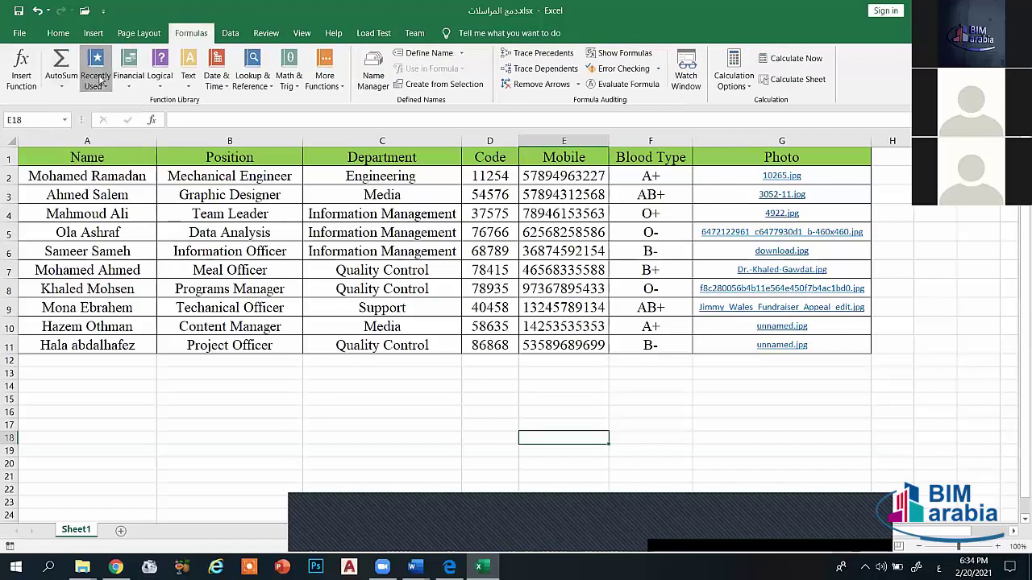
pyautogui.click(100, 81)
pyautogui.click(130, 87)
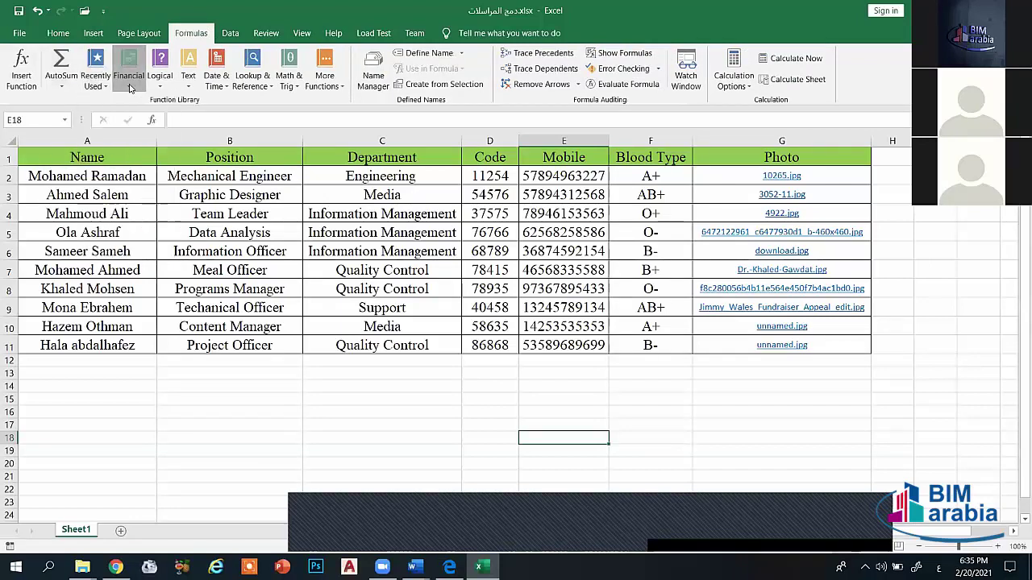
pyautogui.click(161, 87)
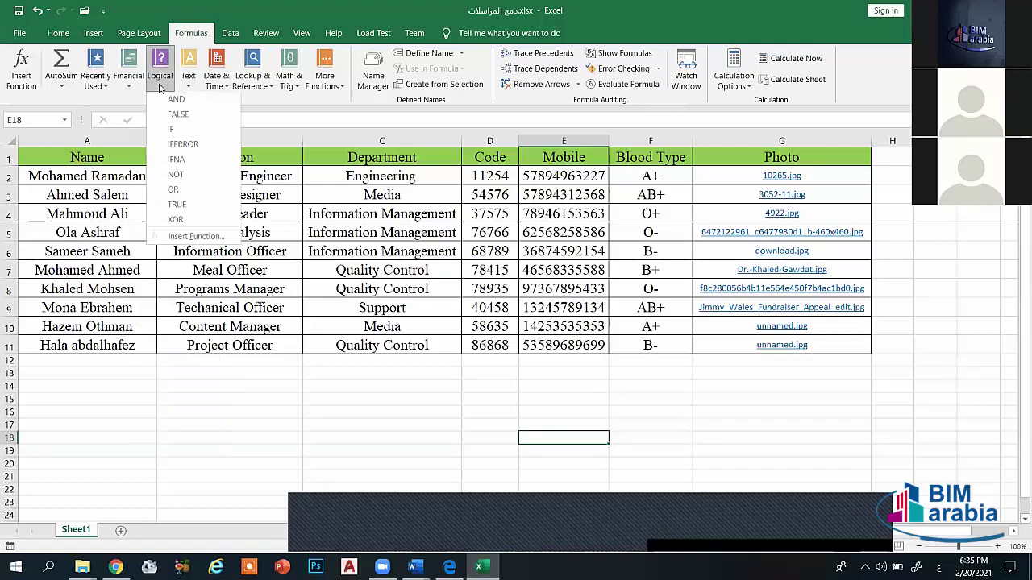
pyautogui.click(189, 89)
pyautogui.click(189, 88)
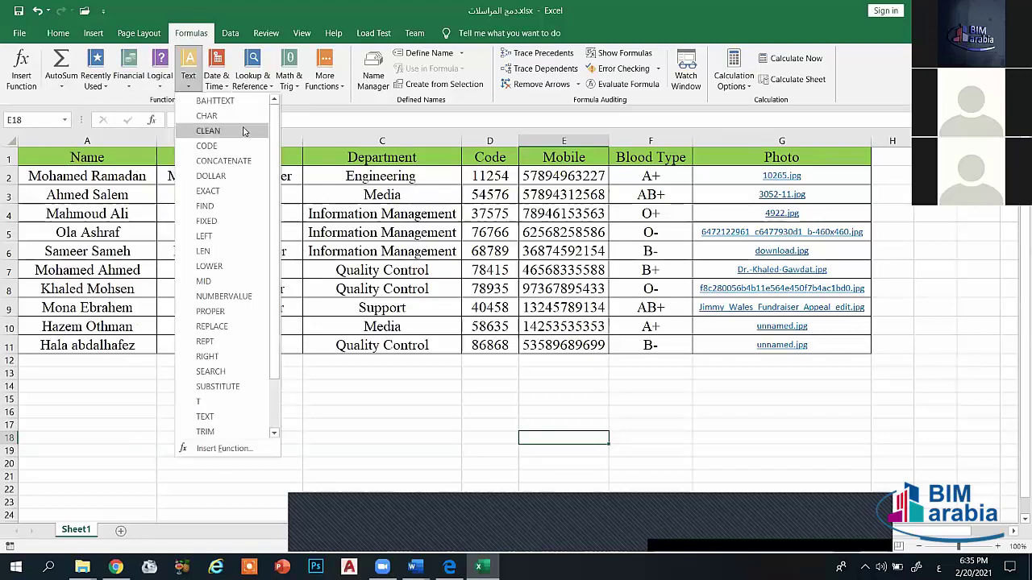
pyautogui.click(216, 81)
pyautogui.click(262, 81)
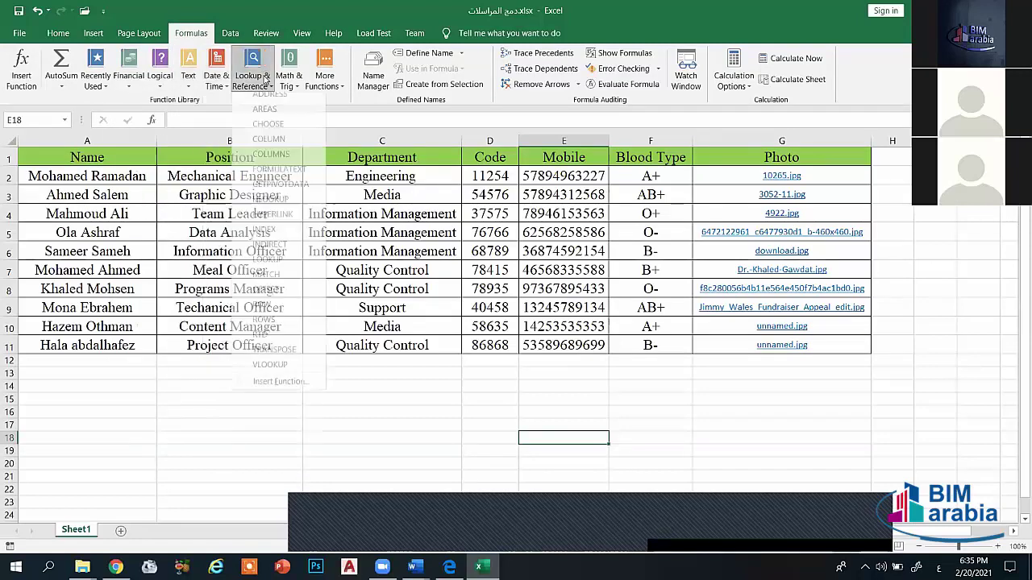
pyautogui.click(291, 85)
pyautogui.click(290, 85)
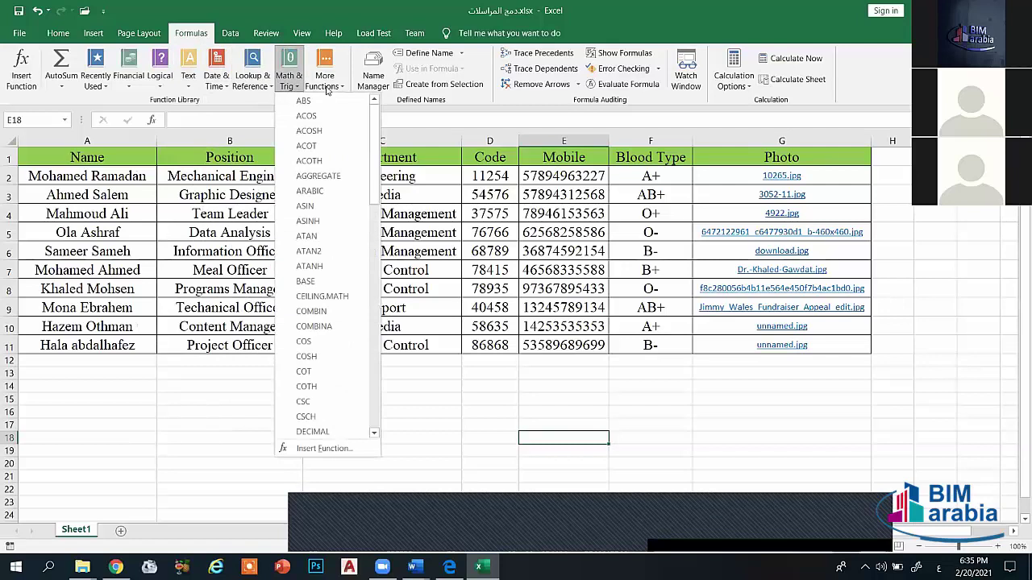
pyautogui.click(326, 85)
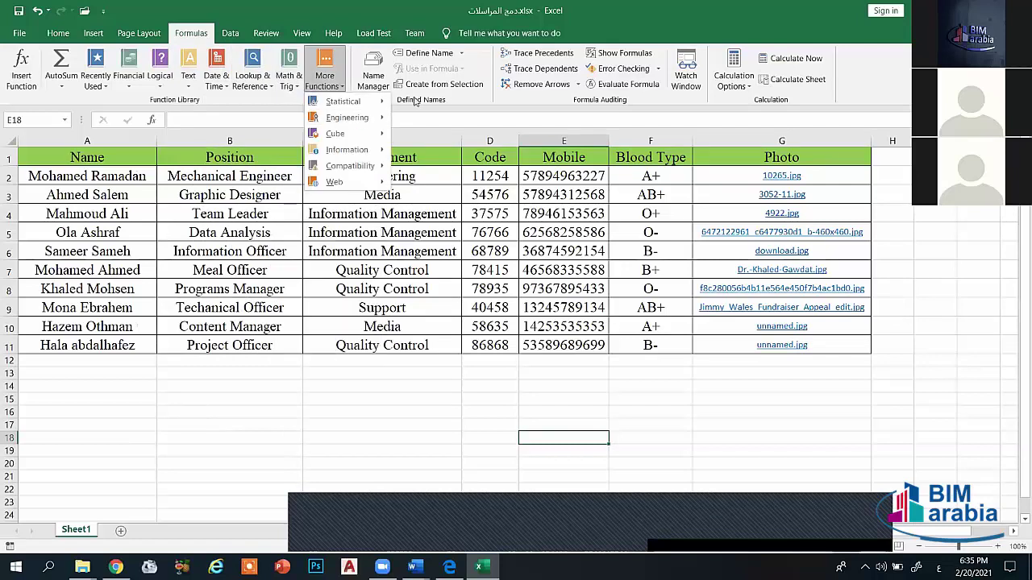
pyautogui.moveTo(375, 101)
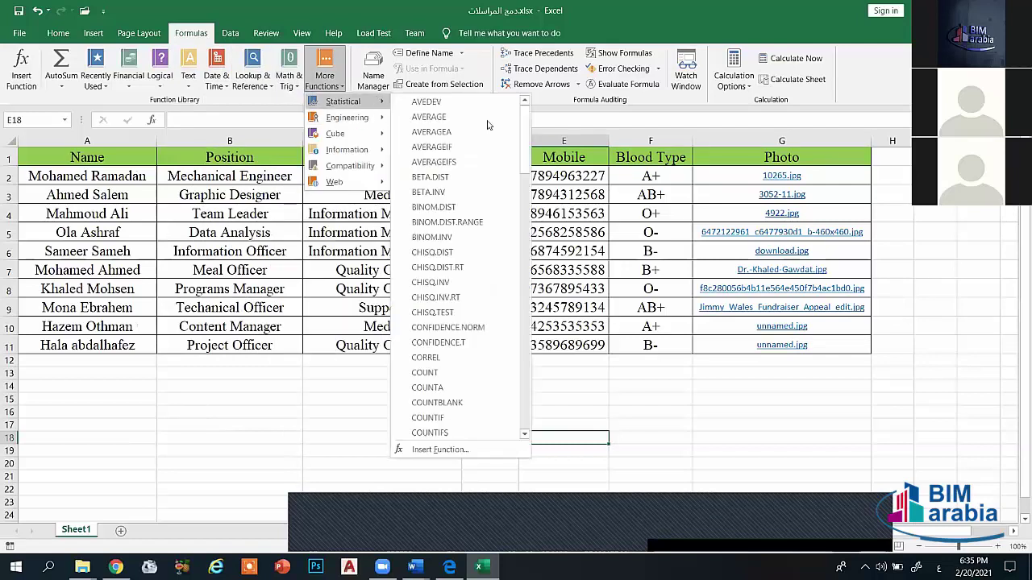
# Glance at the Data tab and minimize Excel to reveal the Word brochure
pyautogui.click(555, 122)
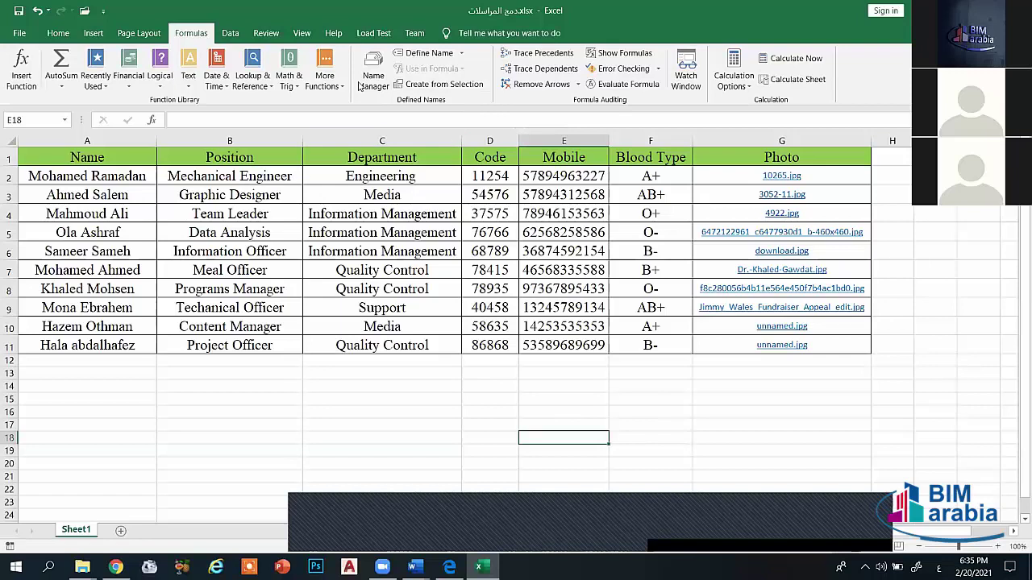
pyautogui.click(229, 33)
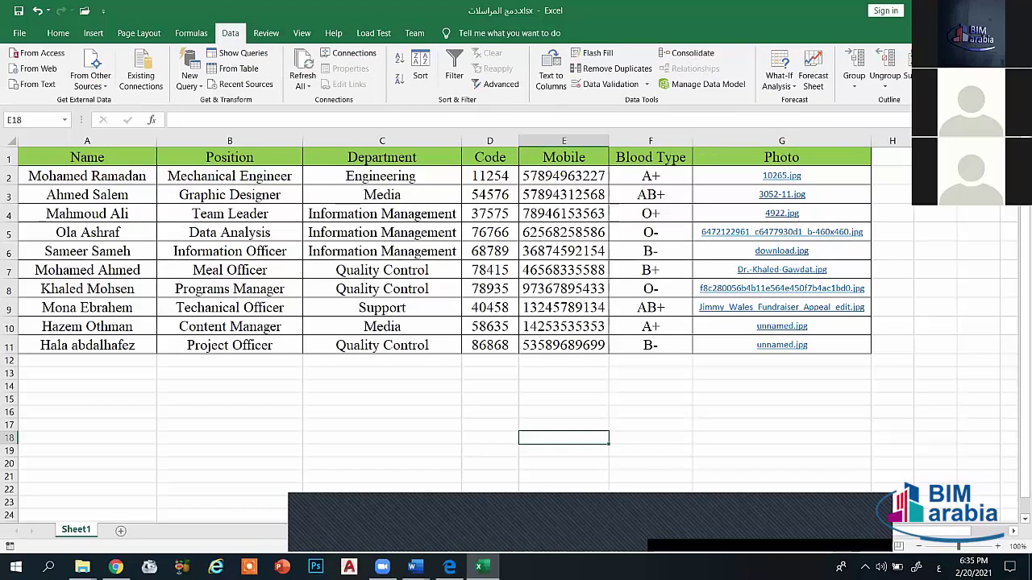
pyautogui.press('super+Down')
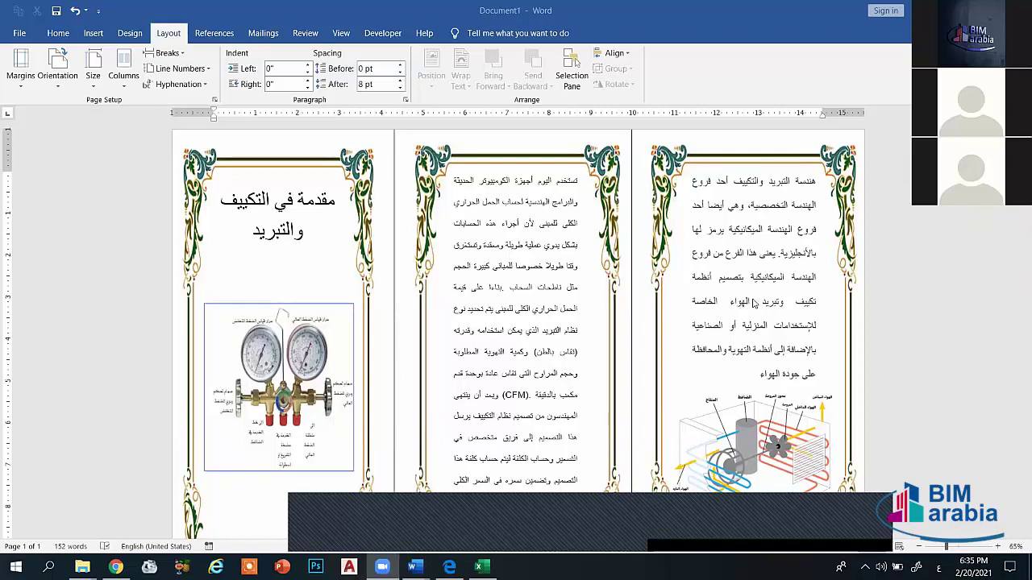
pyautogui.scroll(-3, 662, 331)
pyautogui.scroll(3, 663, 331)
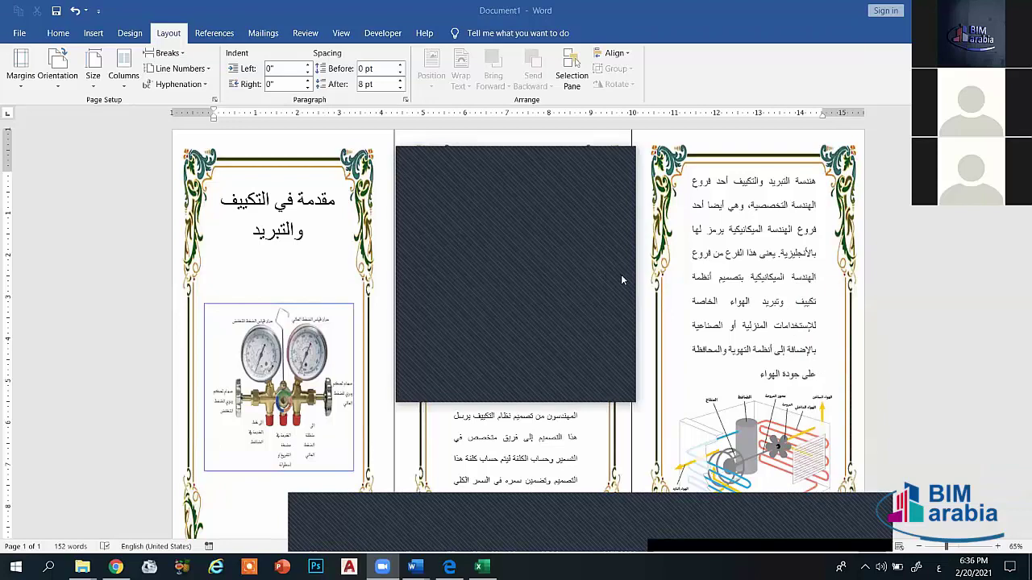
pyautogui.click(562, 252)
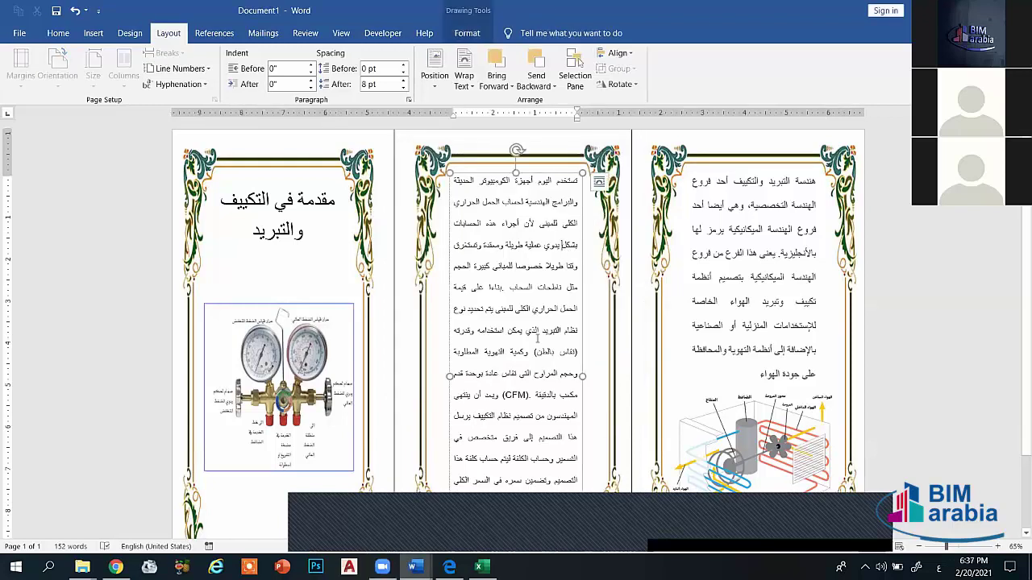
pyautogui.click(600, 182)
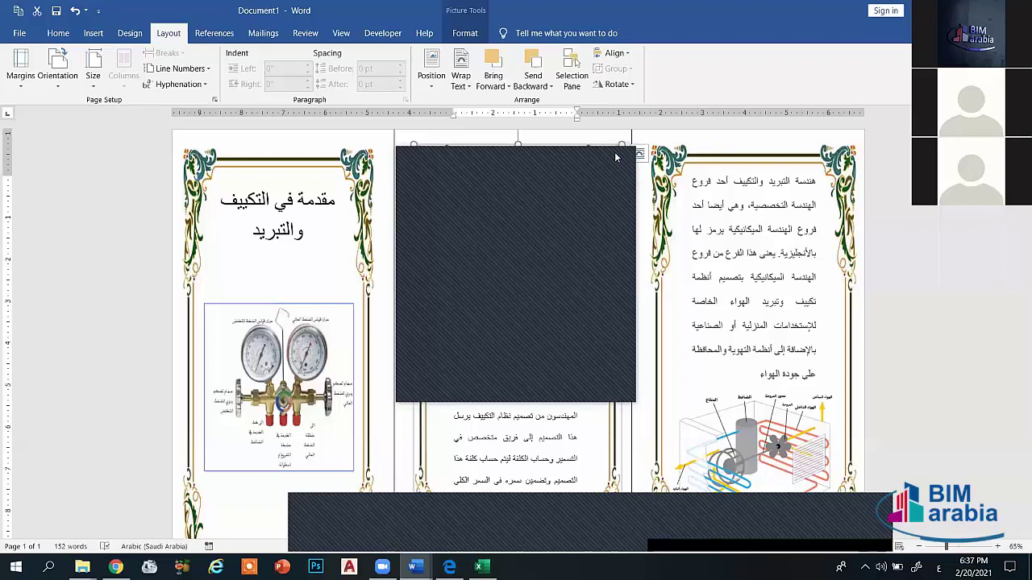
pyautogui.click(617, 161)
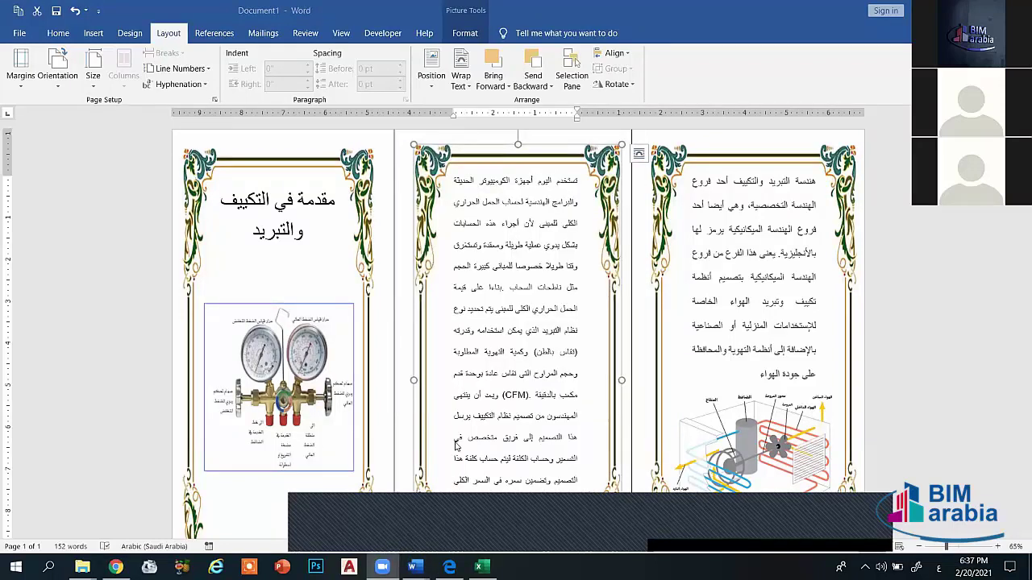
pyautogui.scroll(-2, 457, 444)
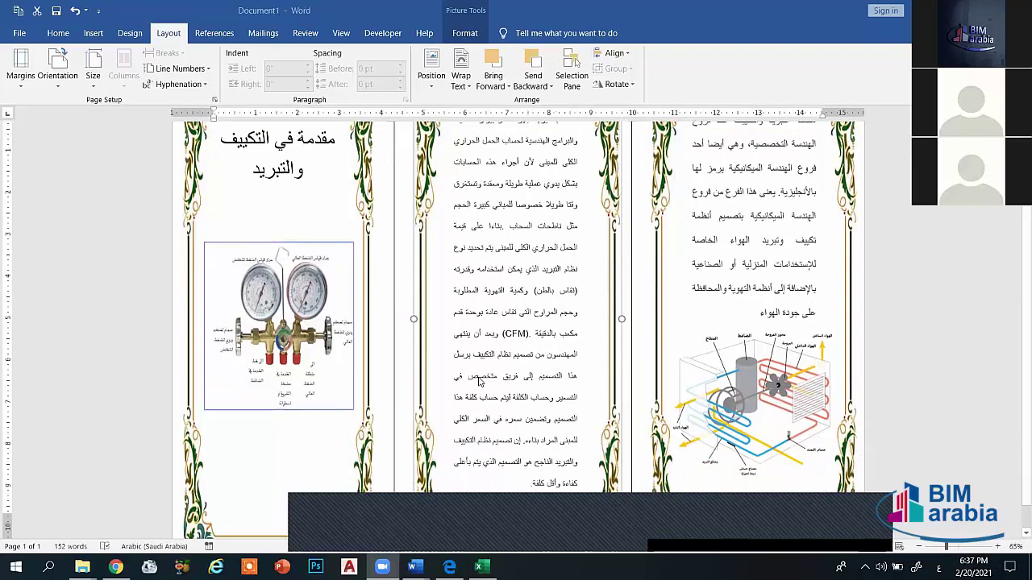
pyautogui.scroll(-1, 482, 382)
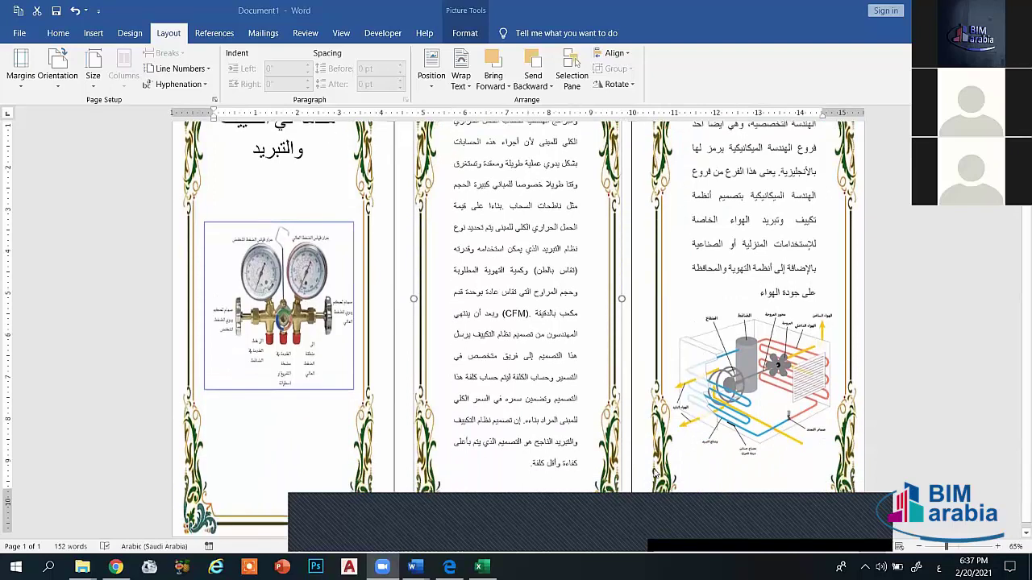
pyautogui.scroll(-1, 653, 472)
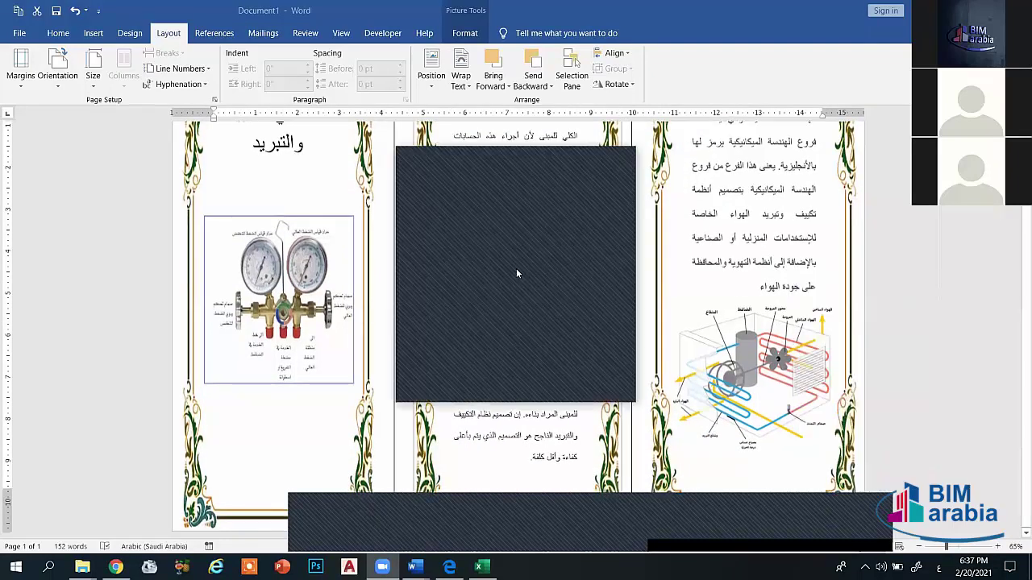
pyautogui.scroll(3, 510, 278)
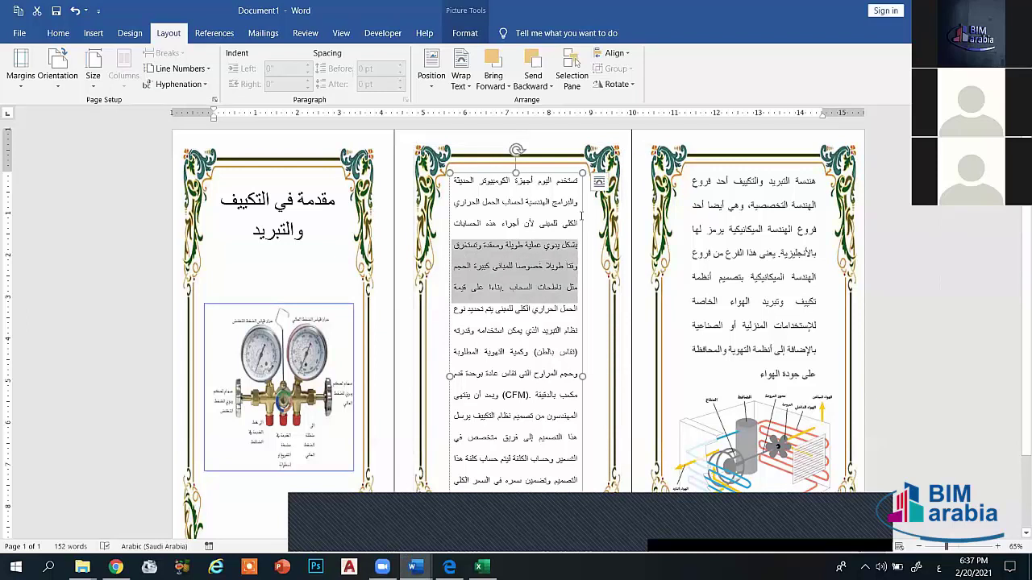
pyautogui.moveTo(457, 292); pyautogui.dragTo(581, 179)
pyautogui.click(597, 312)
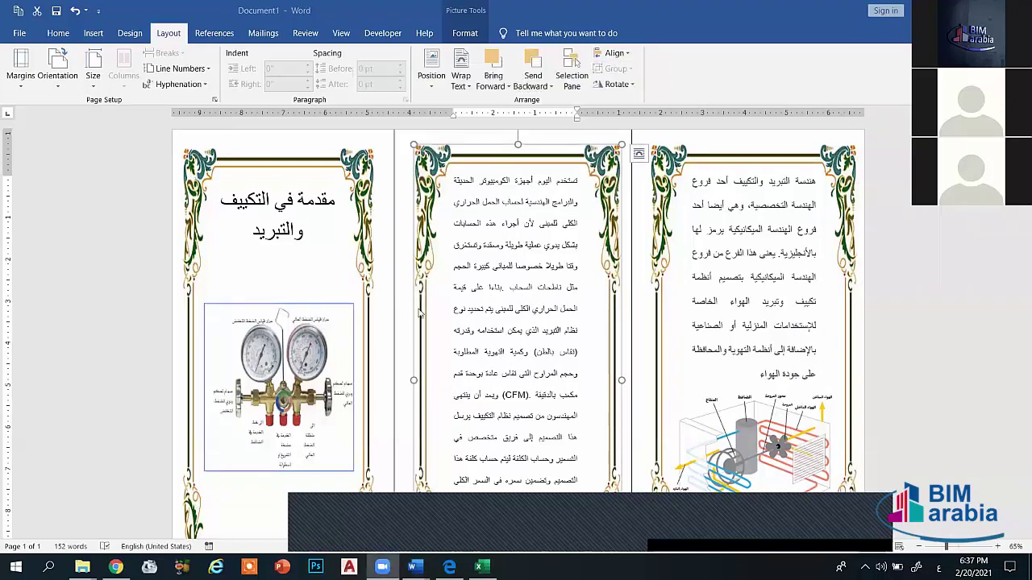
pyautogui.scroll(-3, 419, 314)
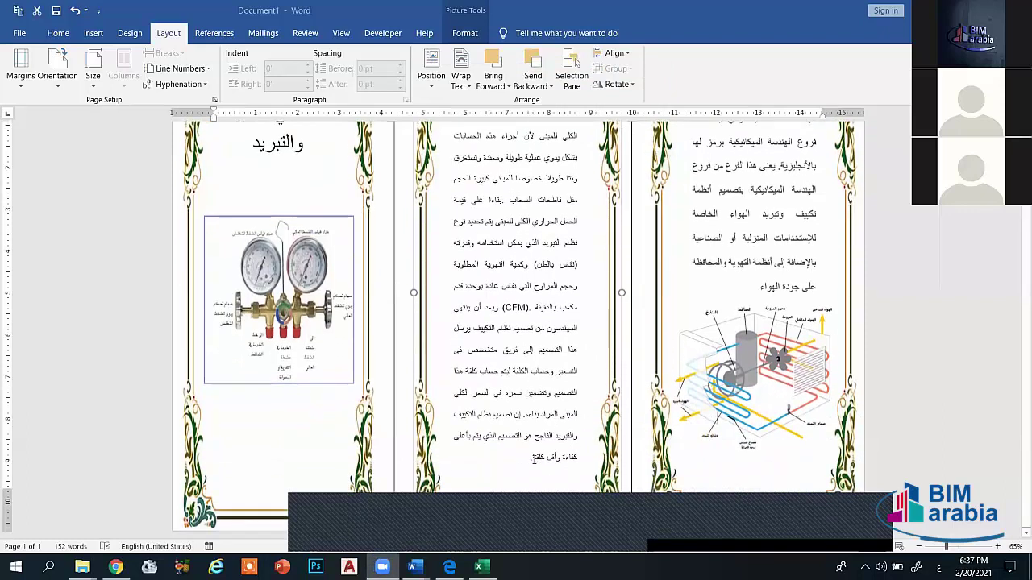
pyautogui.click(579, 150)
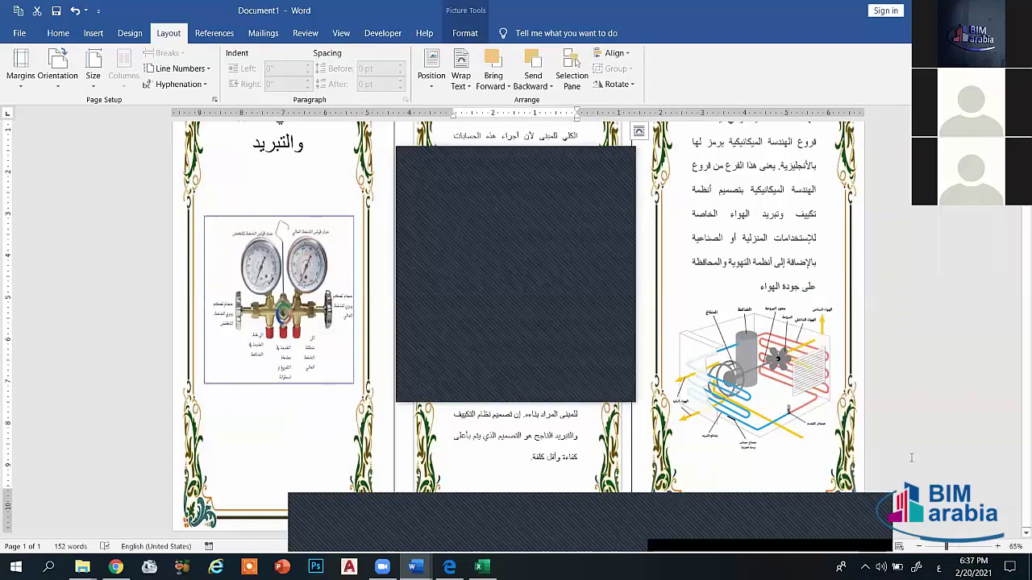
pyautogui.moveTo(1018, 399)
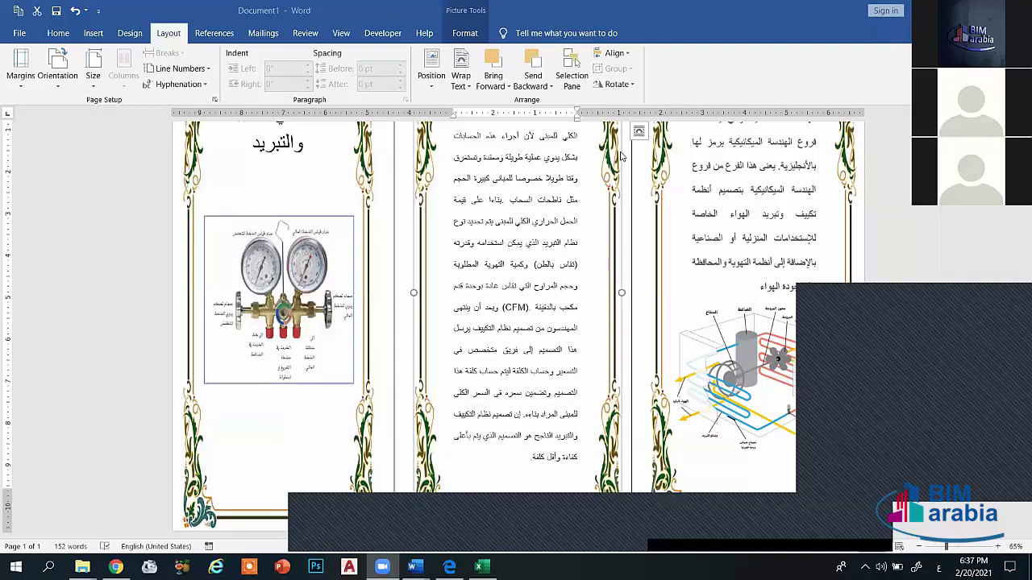
# Start Presentation1 as a blank deck with one title slide and the Design Ideas pane closed
pyautogui.click(283, 567)
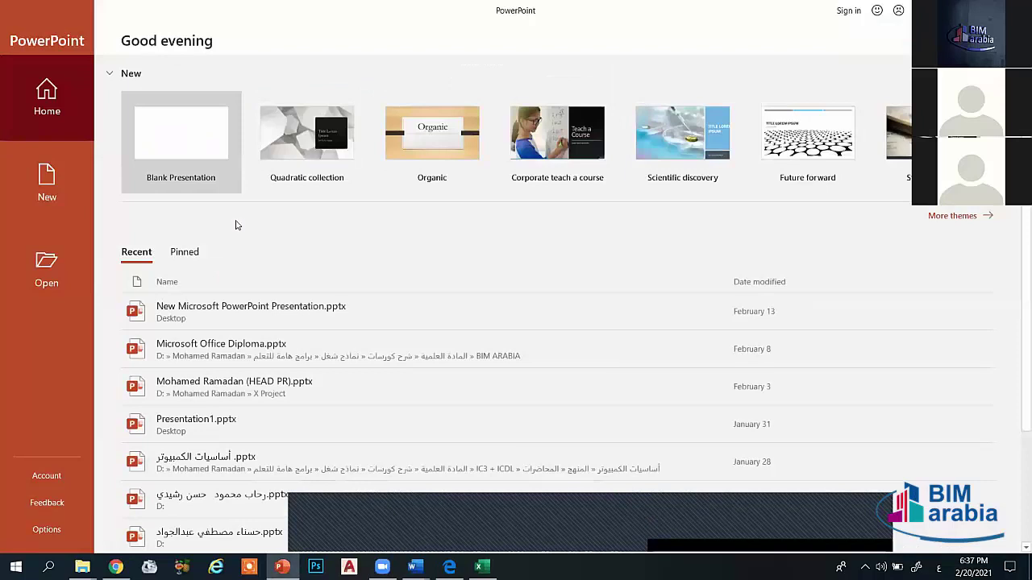
pyautogui.click(215, 166)
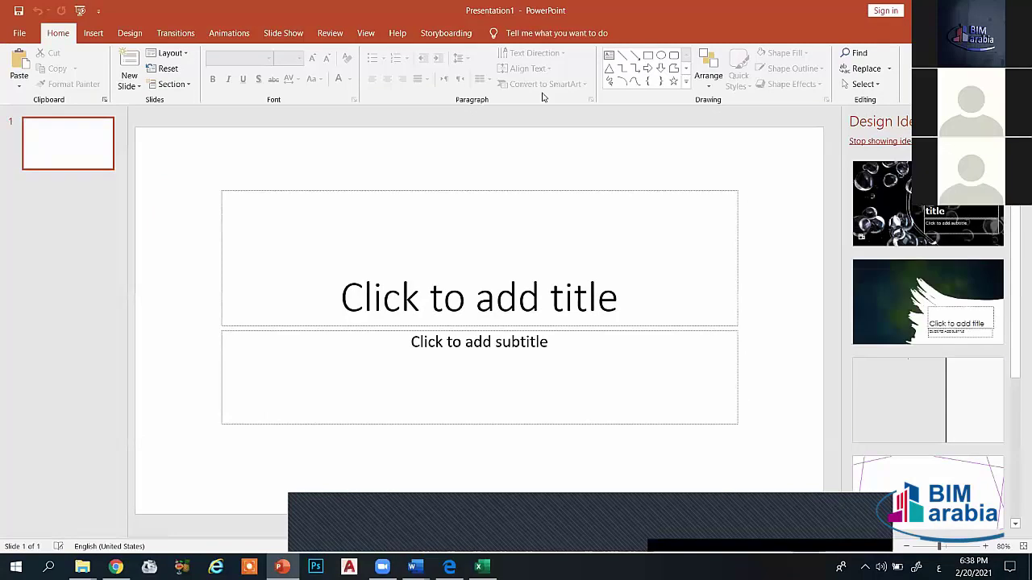
pyautogui.click(999, 121)
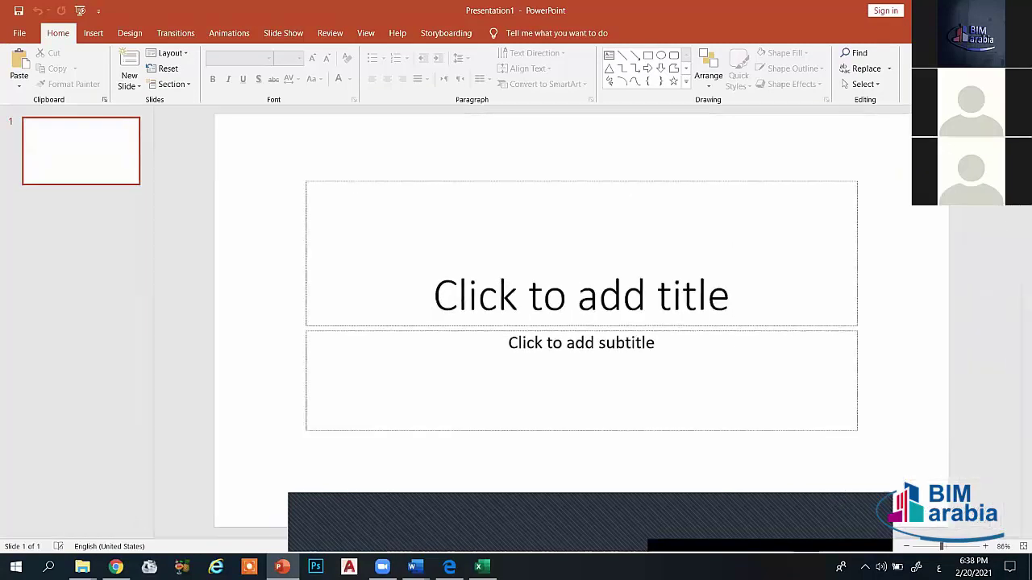
# Browse تصاميم مختلفة > مشاريع الباور بوينت > PROJECT (1) and open PROJECT (1).pptx
pyautogui.moveTo(83, 567)
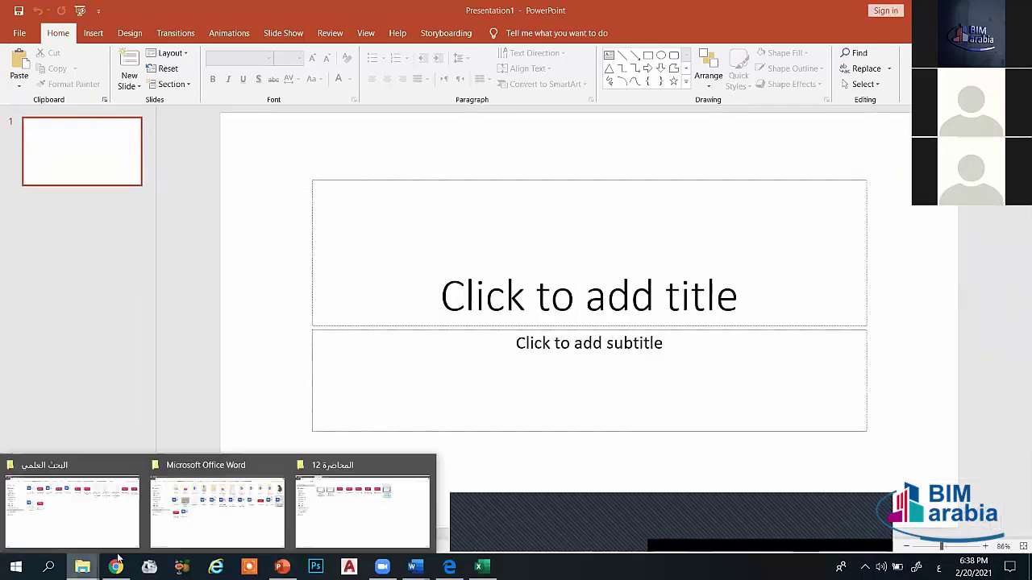
pyautogui.click(226, 526)
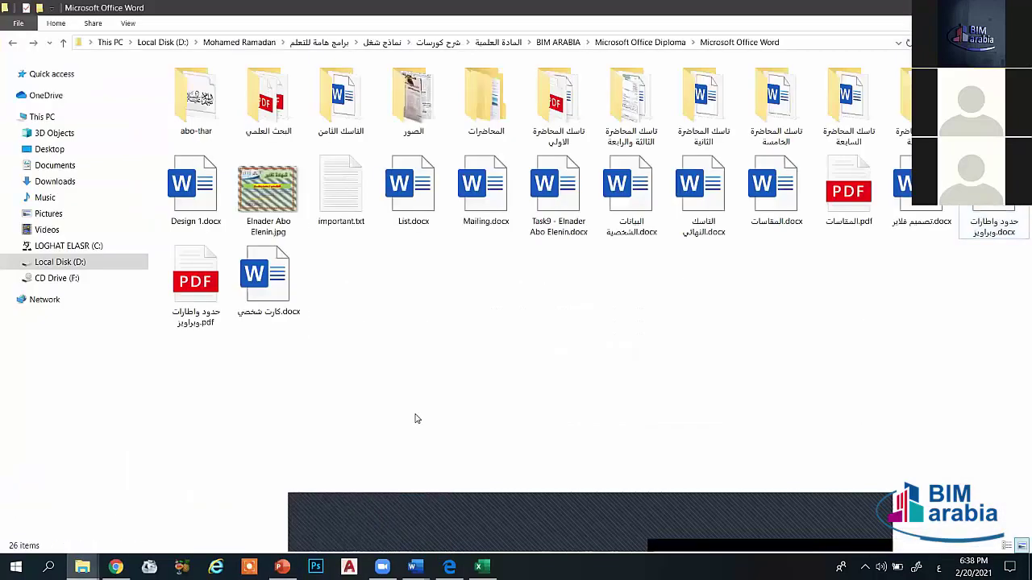
pyautogui.hotkey('alt', 'Up')
pyautogui.hotkey('alt', 'Up')
pyautogui.hotkey('alt', 'Up')
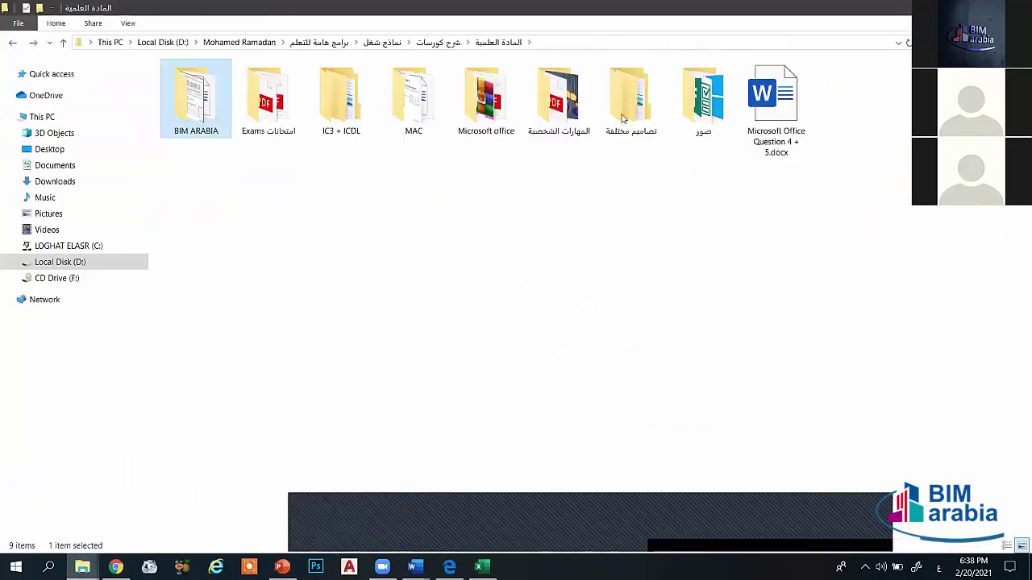
pyautogui.doubleClick(629, 108)
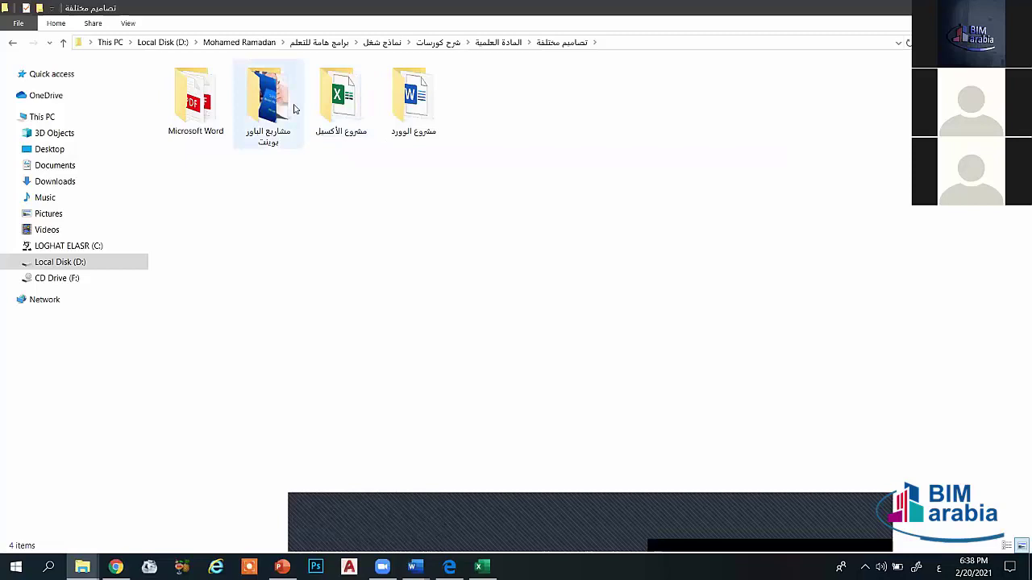
pyautogui.doubleClick(295, 106)
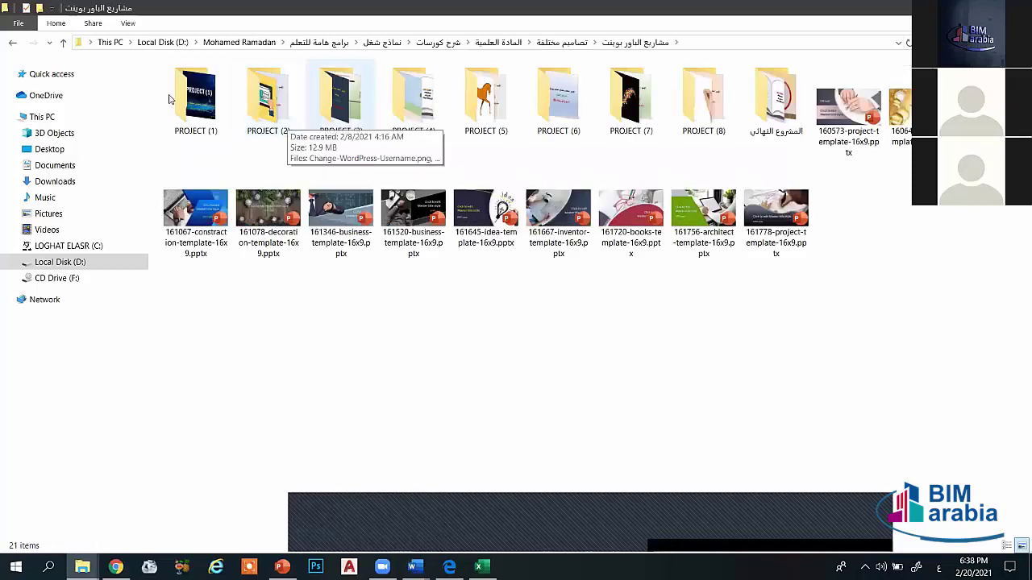
pyautogui.press('Right')
pyautogui.press('Return')
pyautogui.doubleClick(276, 89)
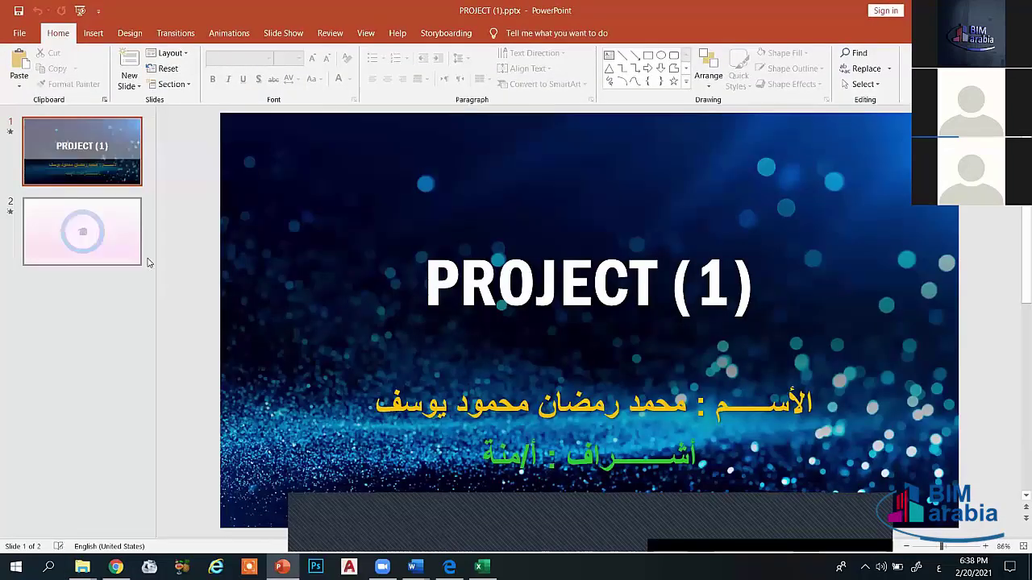
# Preview the countdown ring animation on slide 2 of PROJECT (1)
pyautogui.click(97, 233)
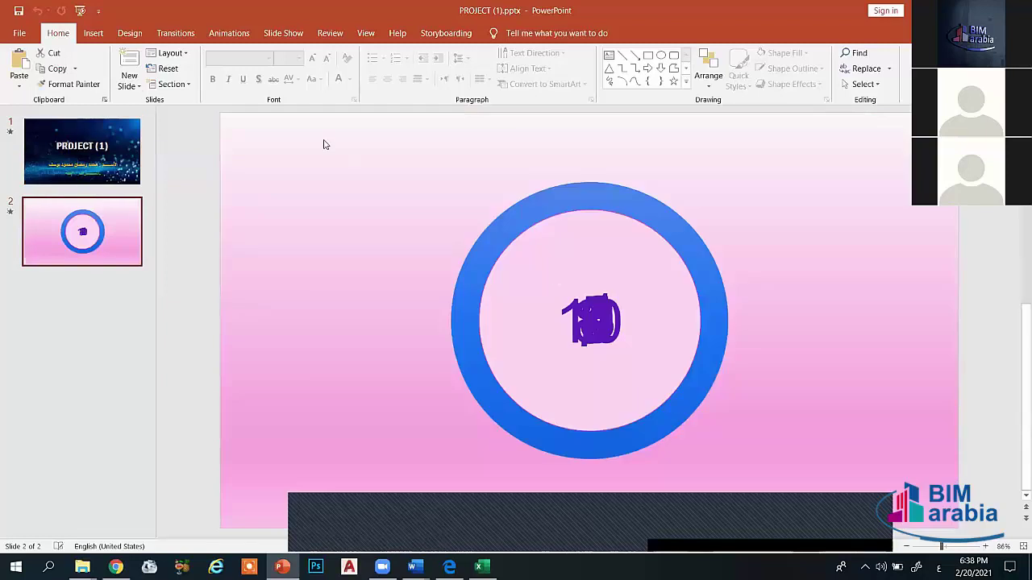
pyautogui.click(175, 33)
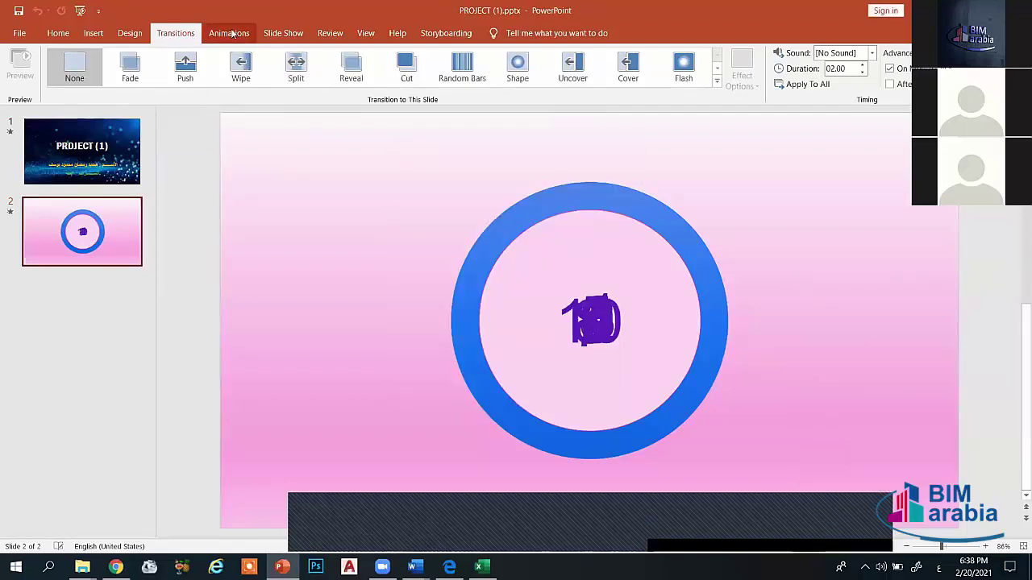
pyautogui.click(228, 36)
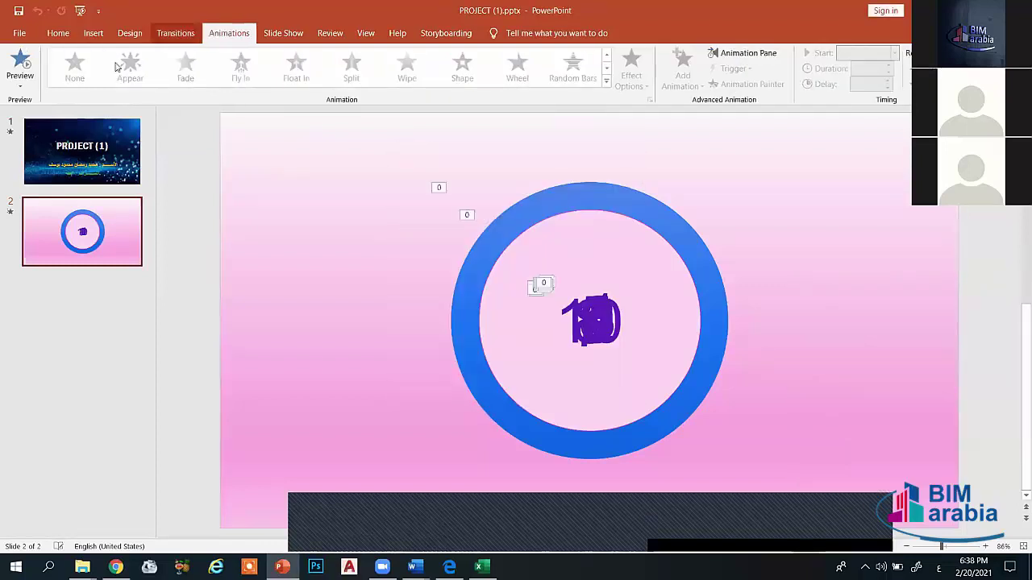
pyautogui.click(24, 62)
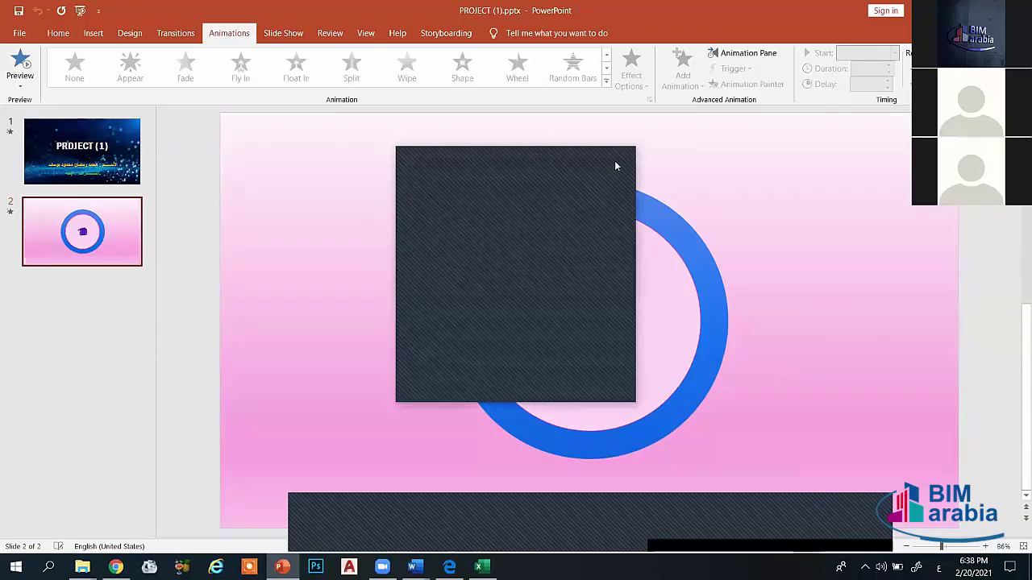
# Look inside PROJECT (2), then open PROJECT (3)'s Presentation1.pptx infographic presentation
pyautogui.hotkey('alt', 'F4')
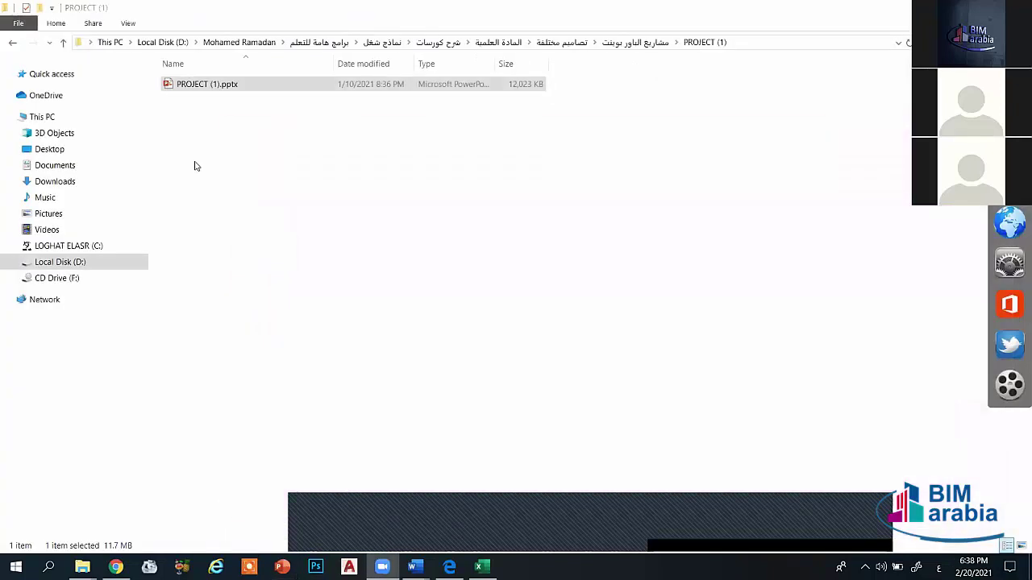
pyautogui.doubleClick(258, 109)
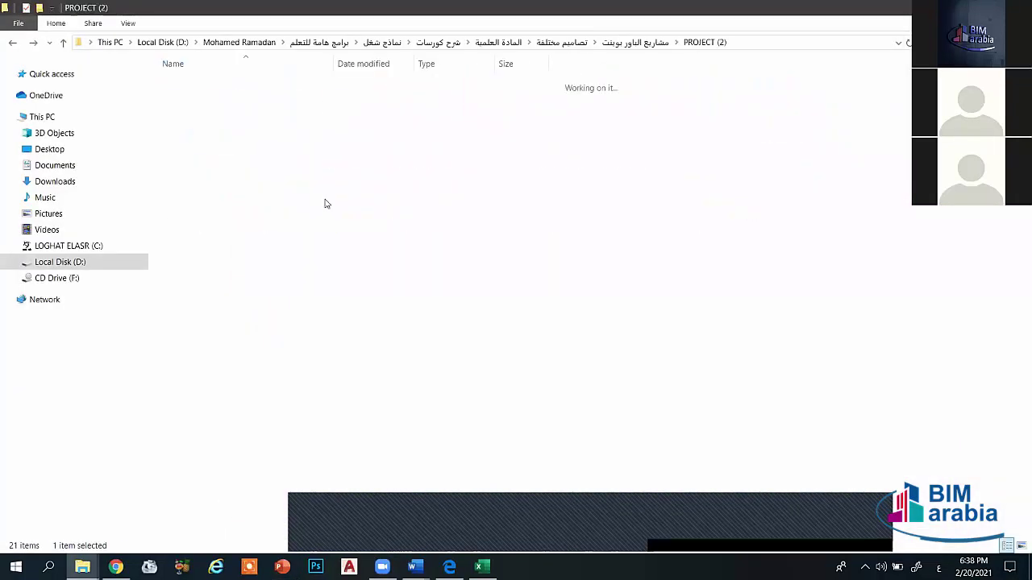
pyautogui.press('BackSpace')
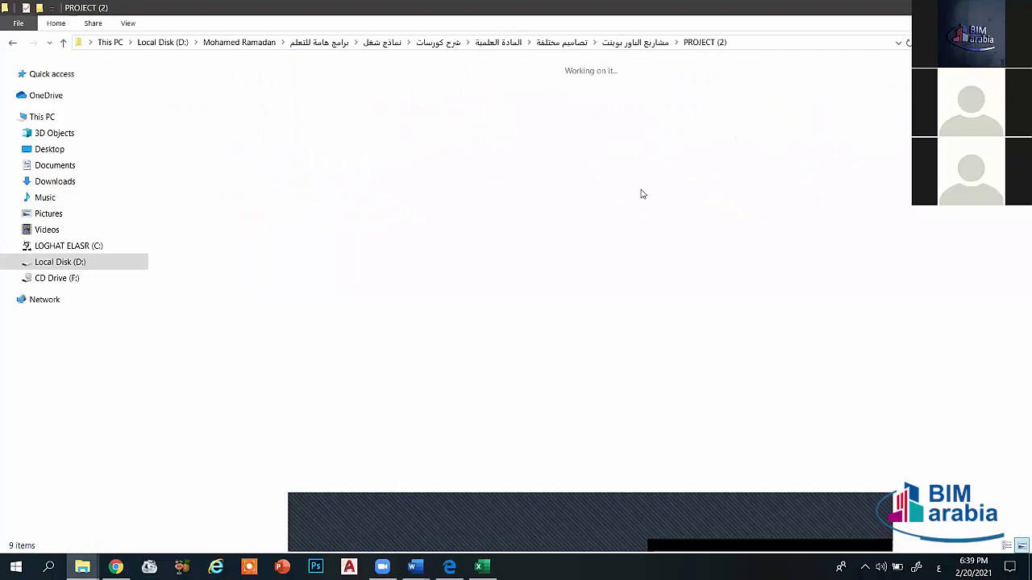
pyautogui.doubleClick(344, 117)
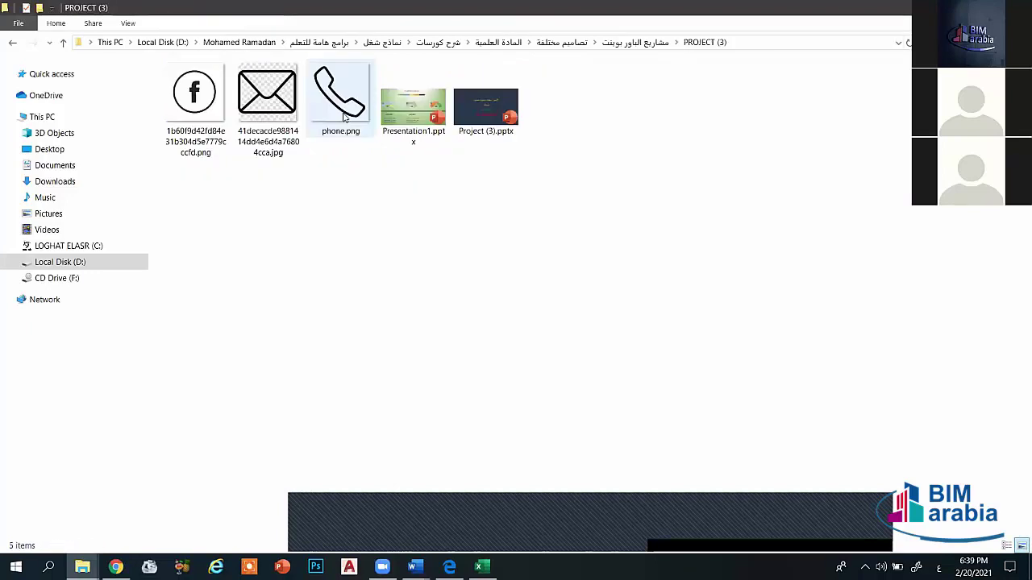
pyautogui.click(426, 123)
pyautogui.doubleClick(426, 122)
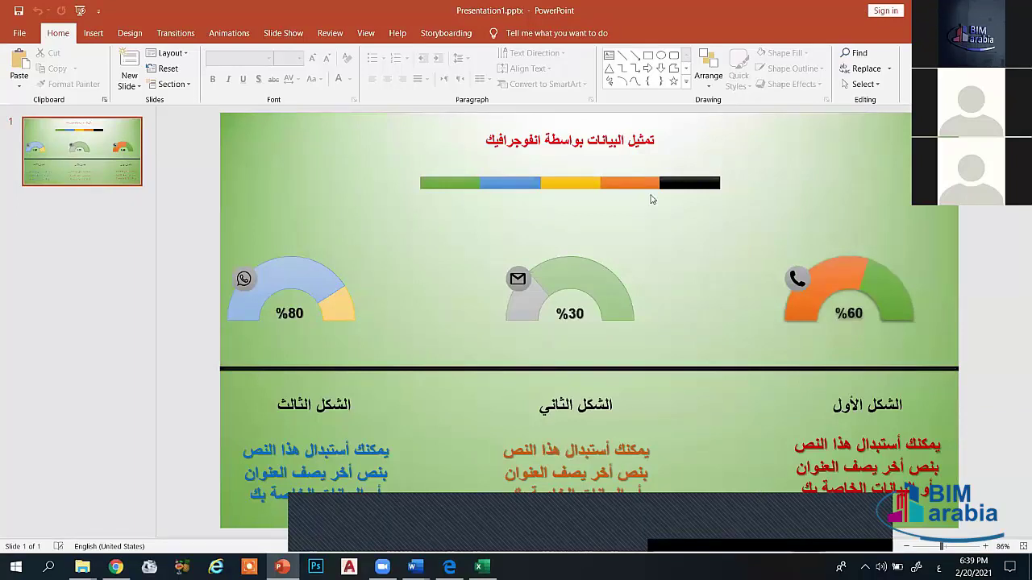
# Open the Arabic-named landscape presentation from the PROJECT (4) folder
pyautogui.hotkey('alt', 'Tab')
pyautogui.press('BackSpace')
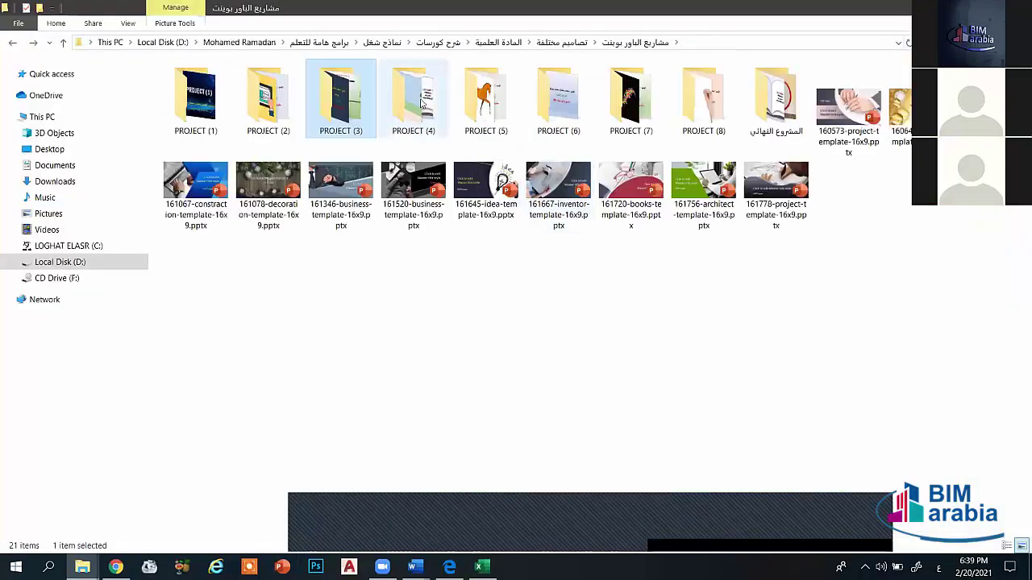
pyautogui.doubleClick(427, 129)
pyautogui.doubleClick(558, 109)
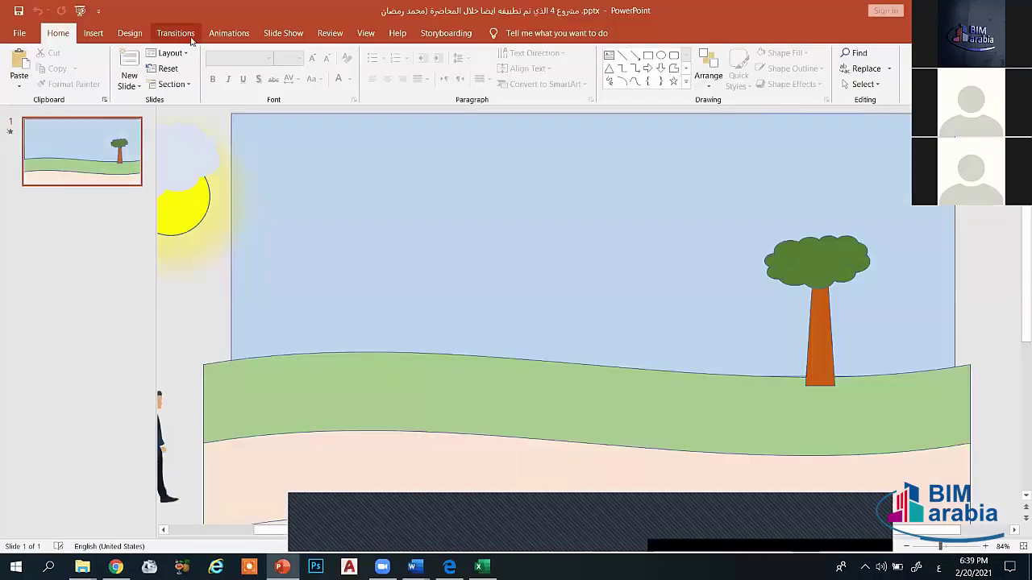
# Preview the landscape slide's animations
pyautogui.click(175, 33)
pyautogui.click(229, 33)
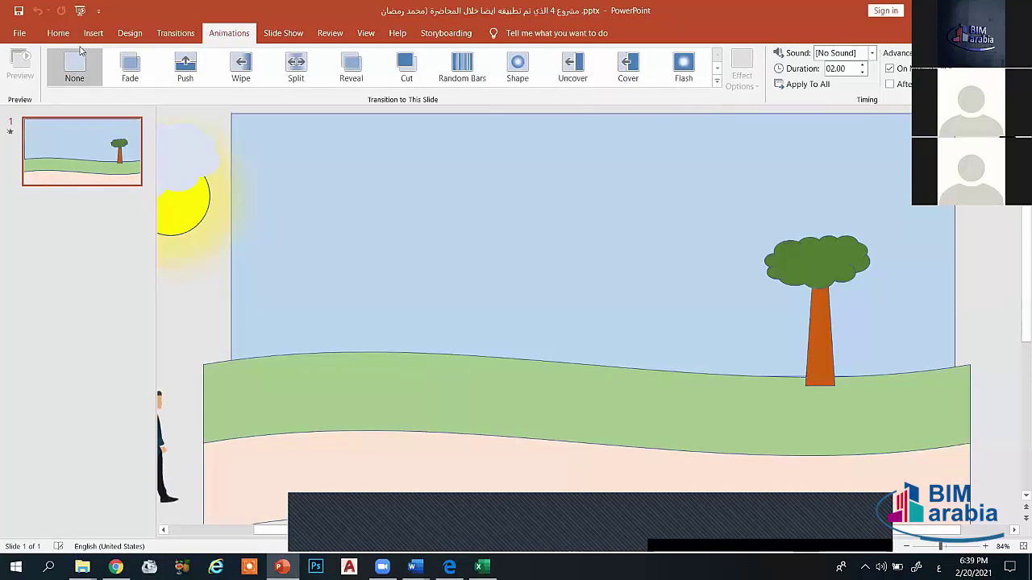
pyautogui.click(31, 64)
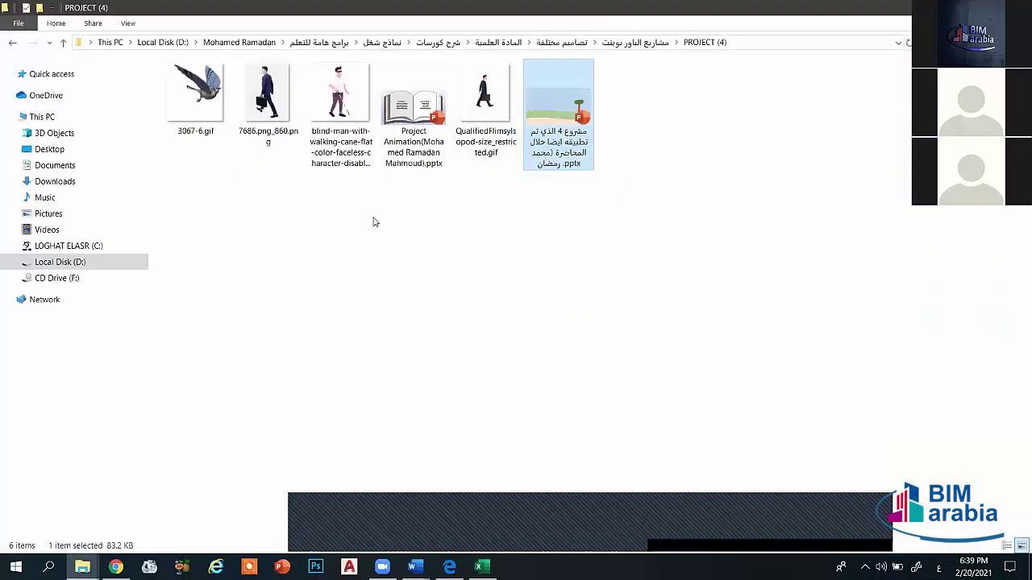
# Open Project Animation.pptx, preview its Page Curl transition, and play it as a slide show
pyautogui.doubleClick(413, 120)
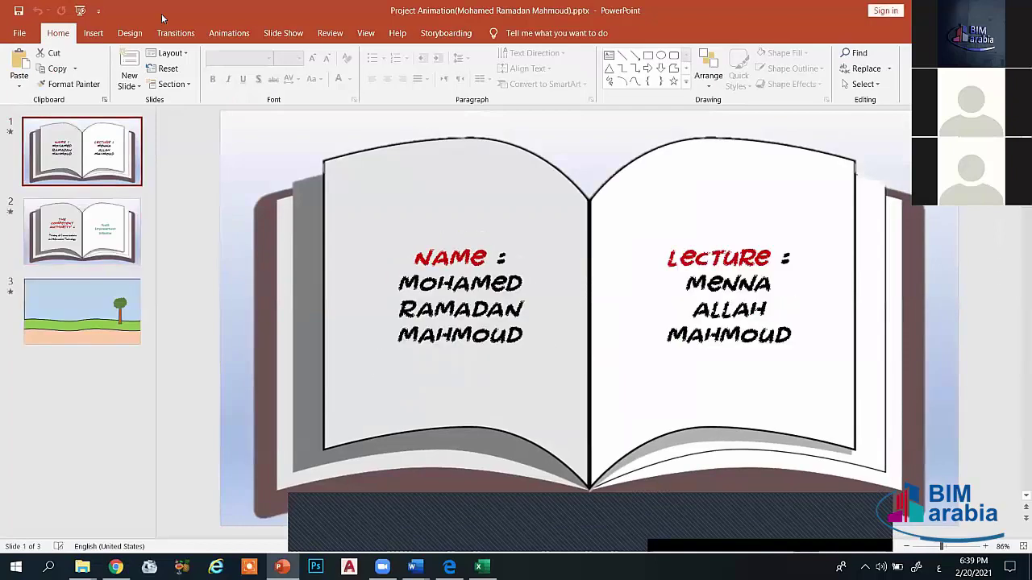
pyautogui.click(175, 33)
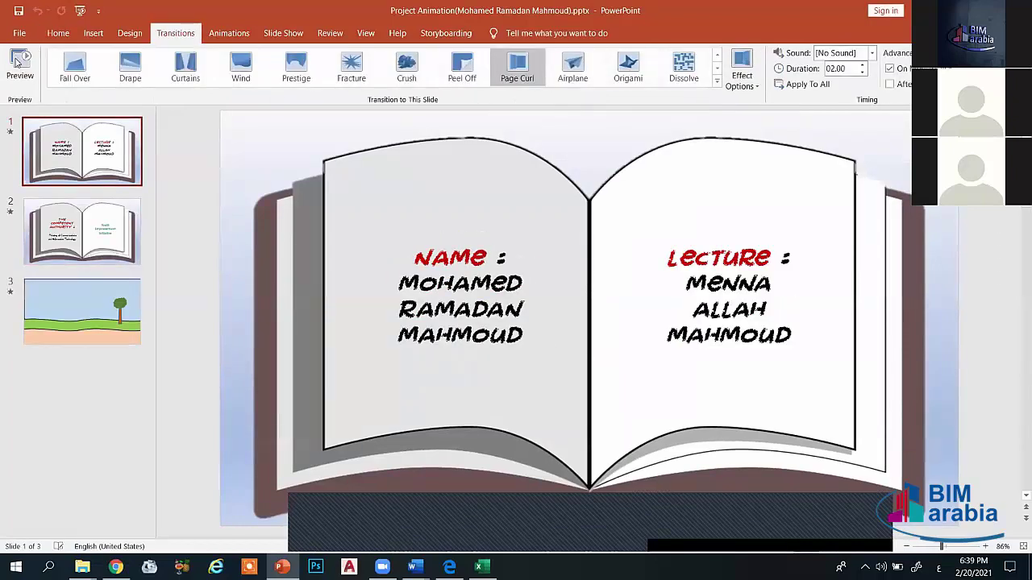
pyautogui.click(18, 63)
pyautogui.press('F5')
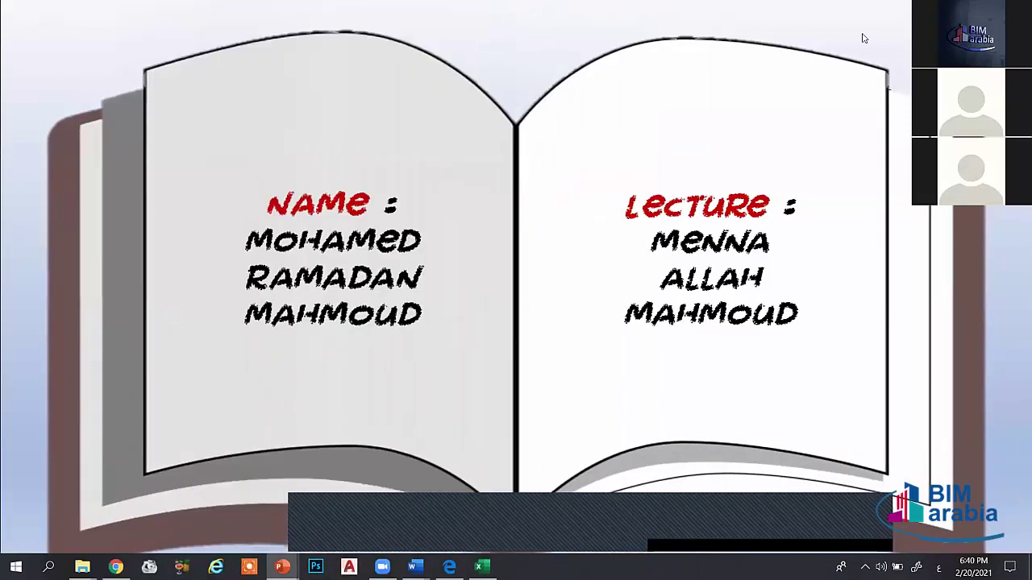
pyautogui.press('Escape')
# Open PROJECT (5).pptx and view the animations on slide 2's forest-and-horse scene
pyautogui.hotkey('alt', 'Tab')
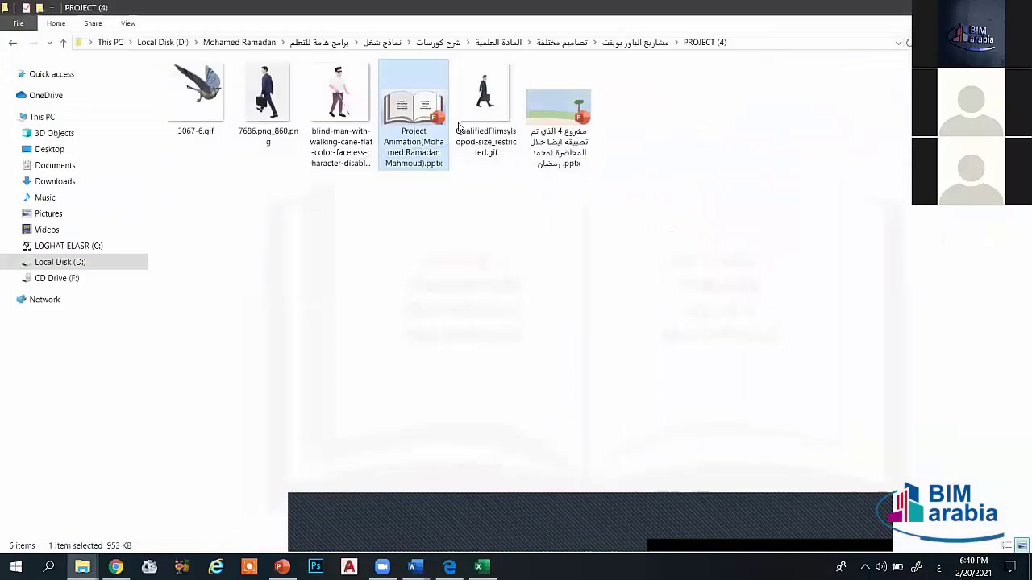
pyautogui.hotkey('alt', 'Up')
pyautogui.click(488, 129)
pyautogui.press('Return')
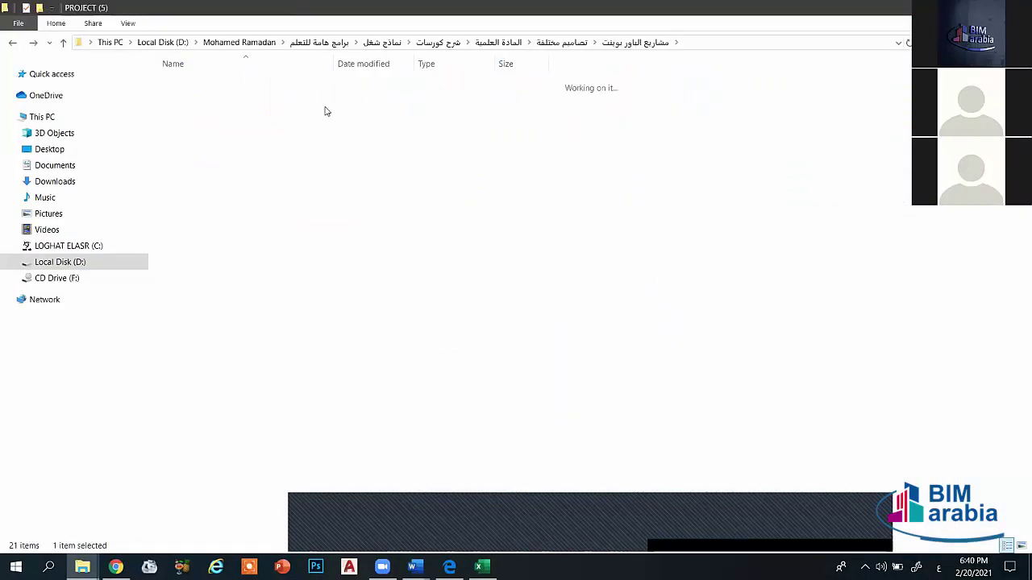
pyautogui.click(390, 91)
pyautogui.press('Return')
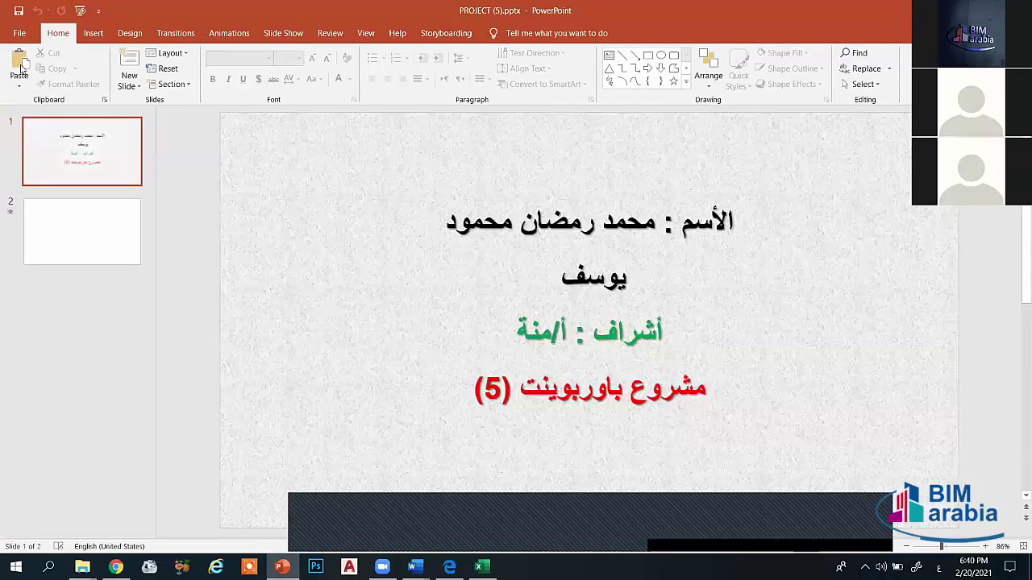
pyautogui.press('Down')
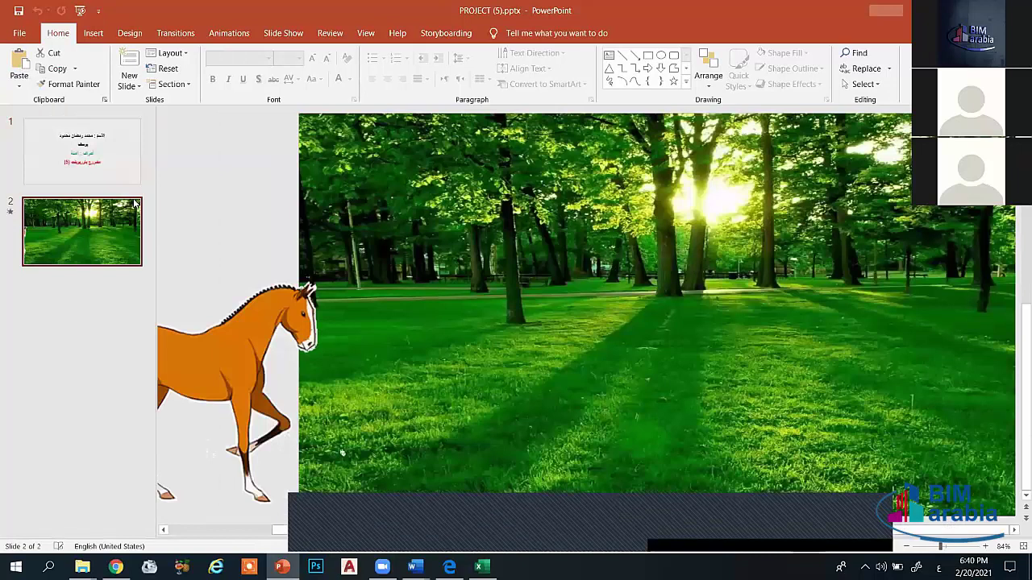
pyautogui.click(229, 33)
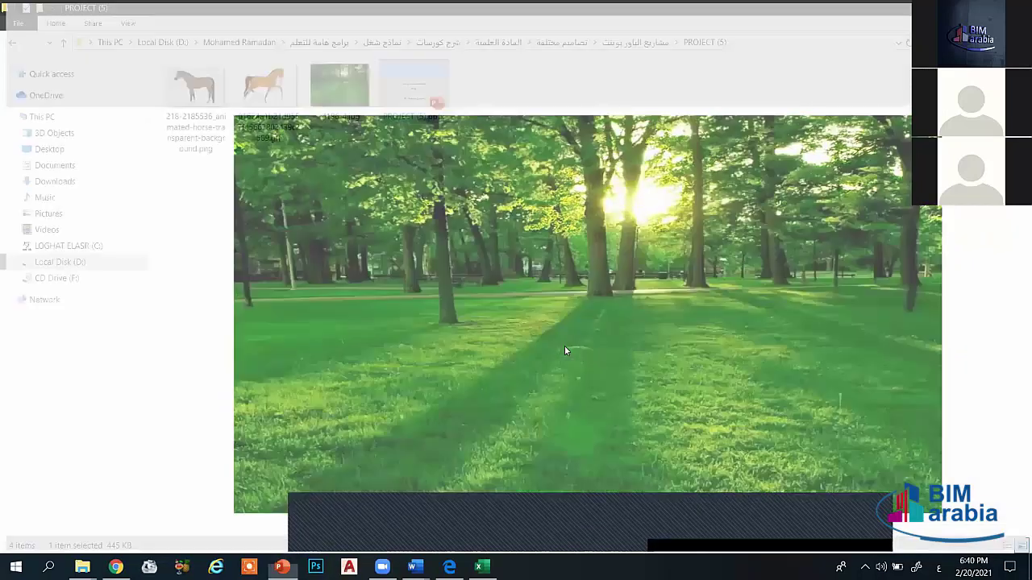
# Open the PROJECT (6) presentation and scroll to its cartoon-figure slide
pyautogui.press('BackSpace')
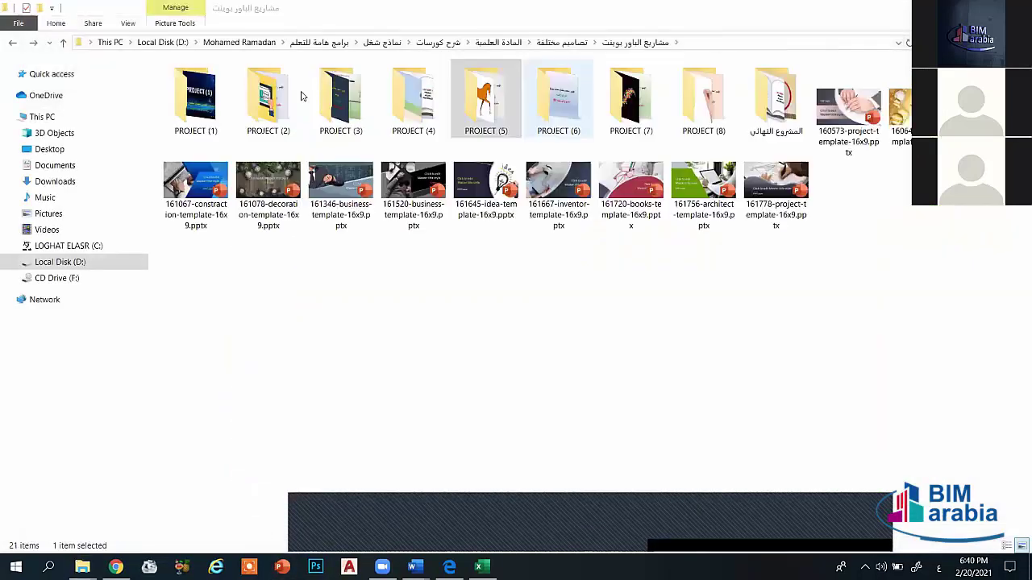
pyautogui.doubleClick(301, 91)
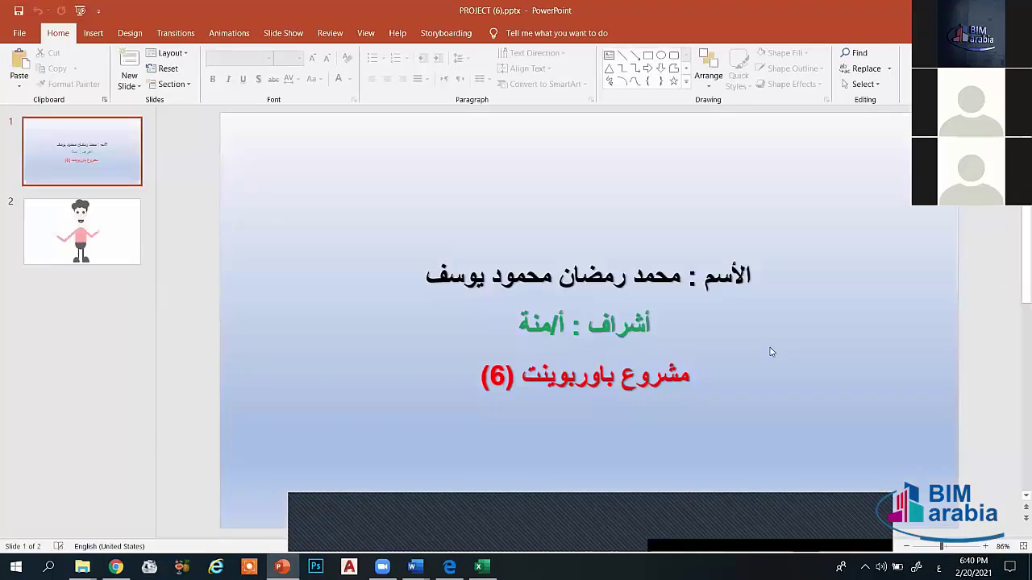
pyautogui.scroll(-1, 395, 145)
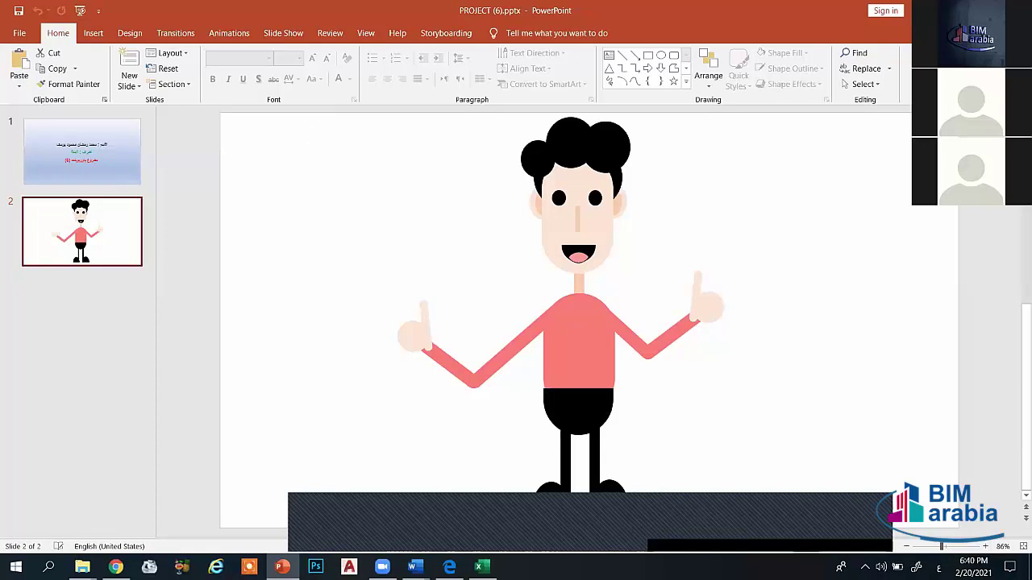
pyautogui.hotkey('alt', 'Tab')
# Open Project (7).pptx and view slide 2's purple wordart and slide 3's particle animation
pyautogui.hotkey('alt', 'Up')
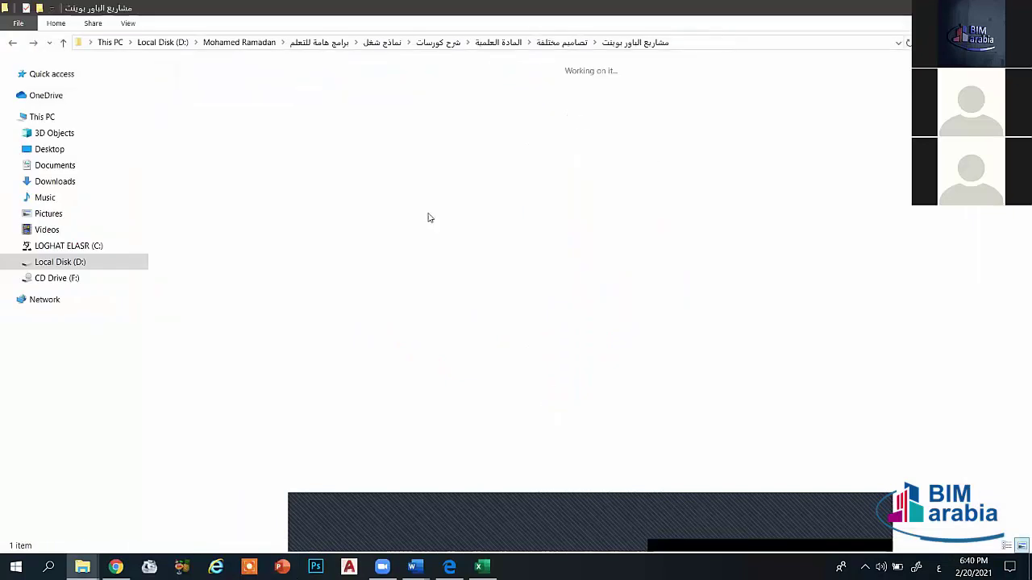
pyautogui.doubleClick(641, 106)
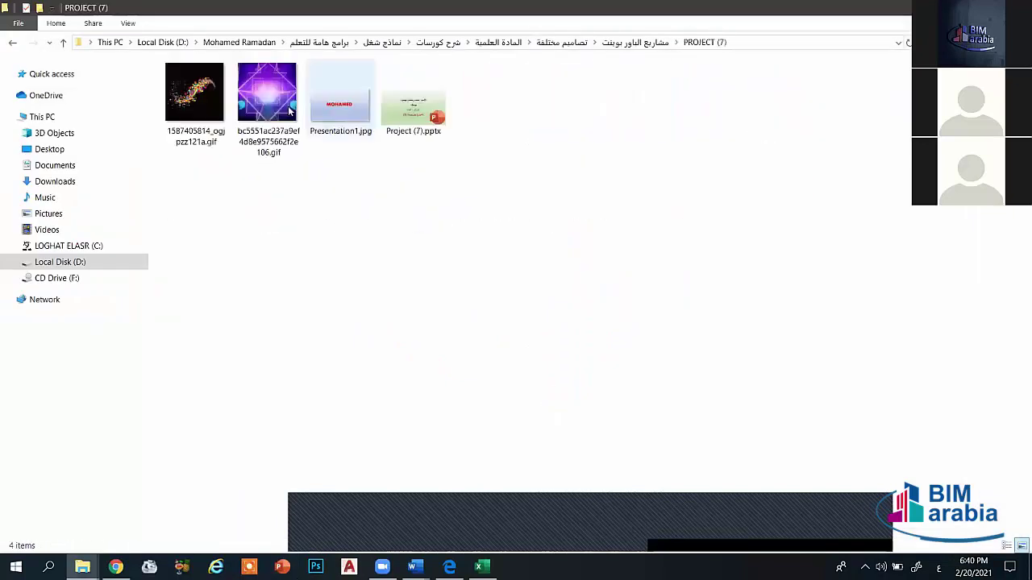
pyautogui.click(415, 118)
pyautogui.doubleClick(415, 118)
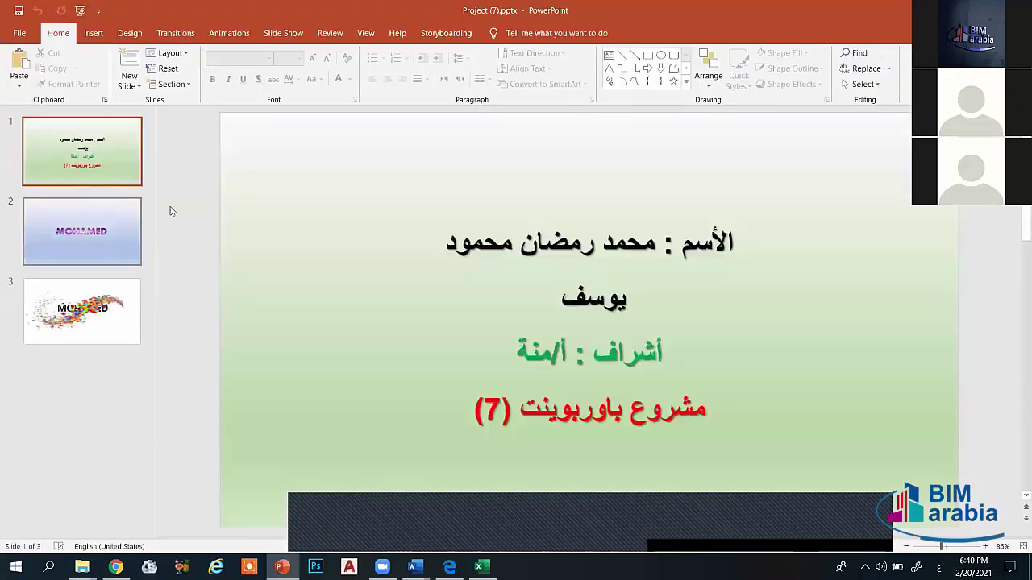
pyautogui.click(129, 226)
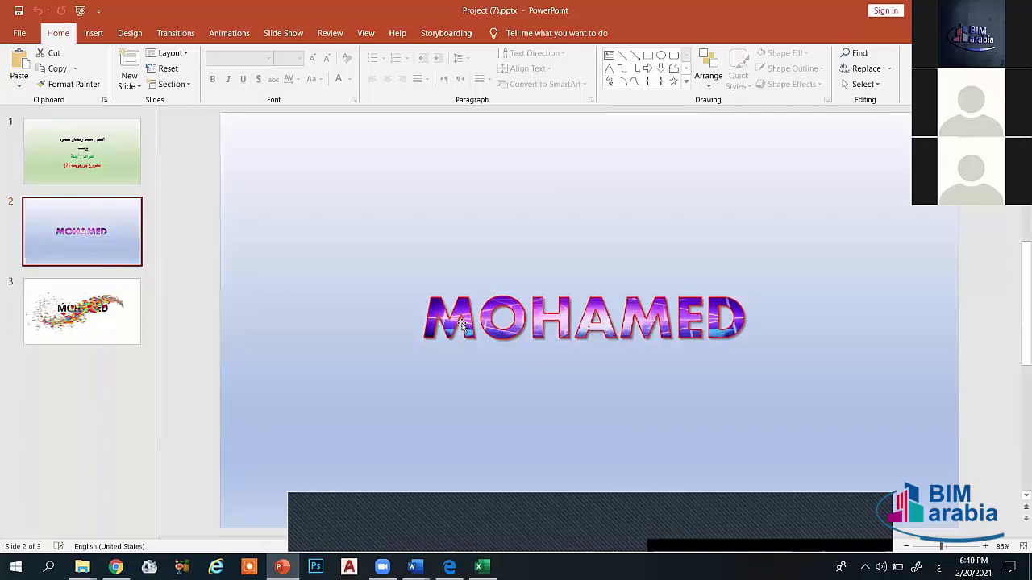
pyautogui.click(103, 319)
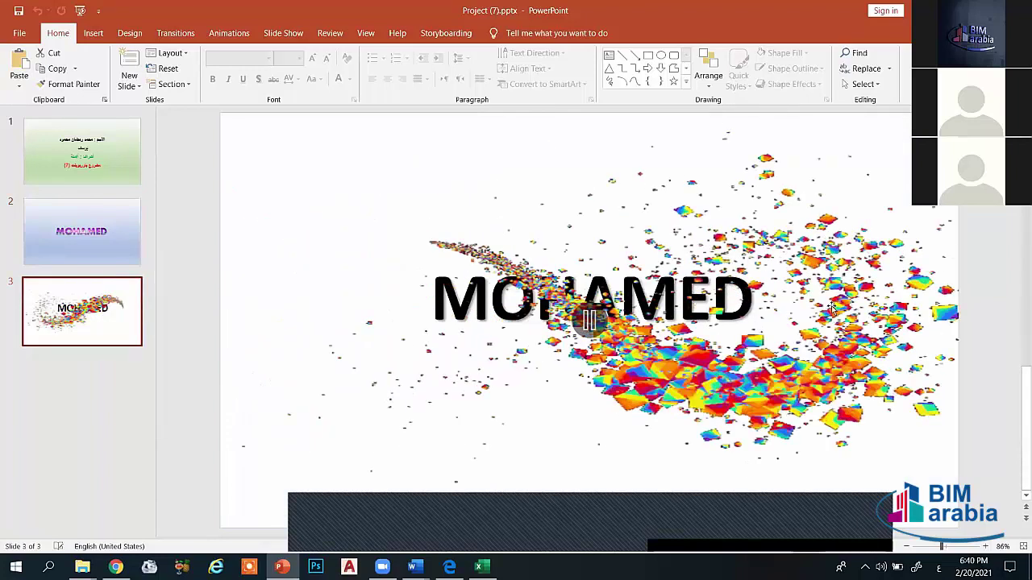
# Open PROJECT (8).pptx and view the animations on slide 2's hand-writing greeting
pyautogui.hotkey('alt', 'Tab')
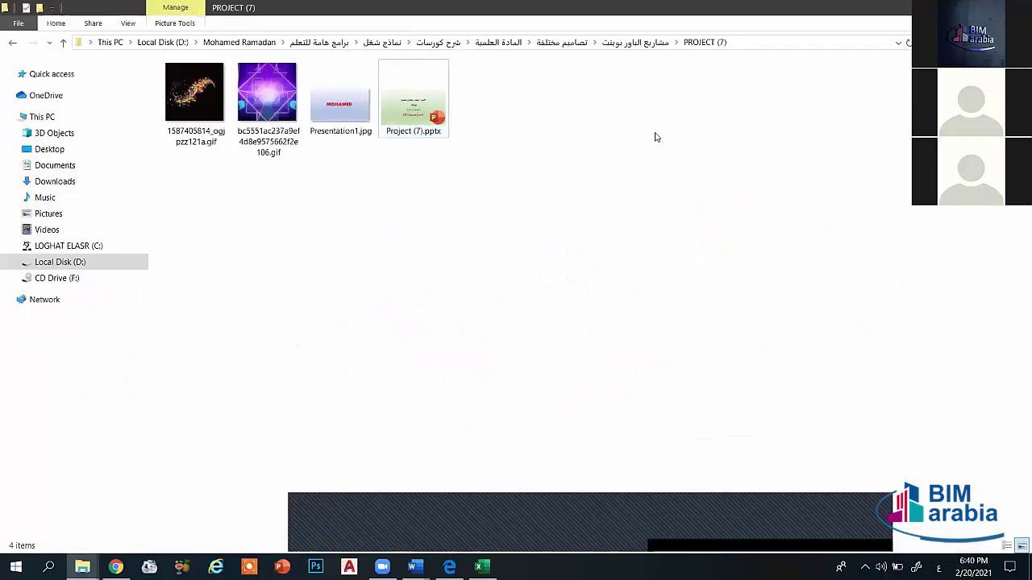
pyautogui.hotkey('alt', 'Up')
pyautogui.doubleClick(722, 103)
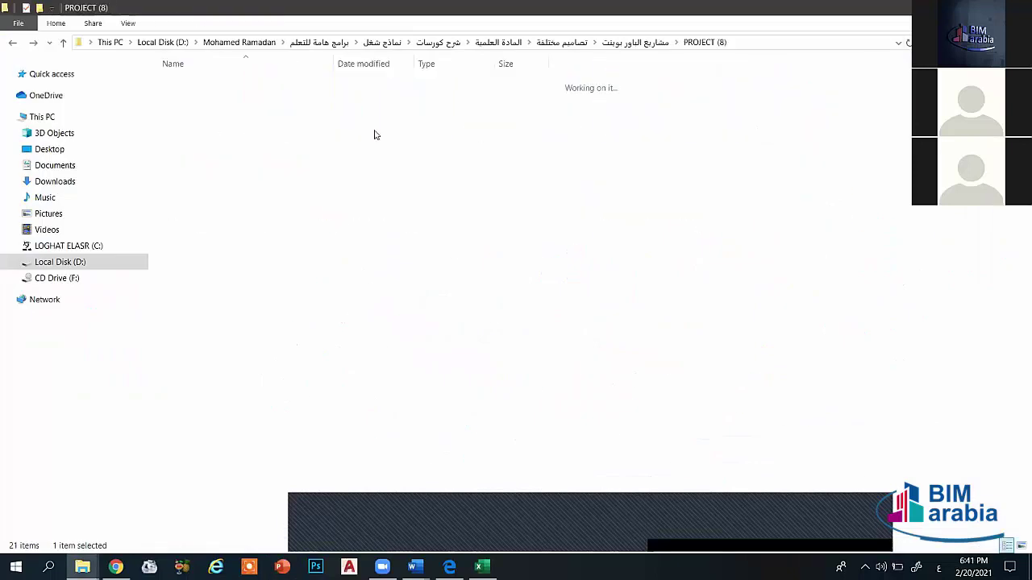
pyautogui.doubleClick(265, 99)
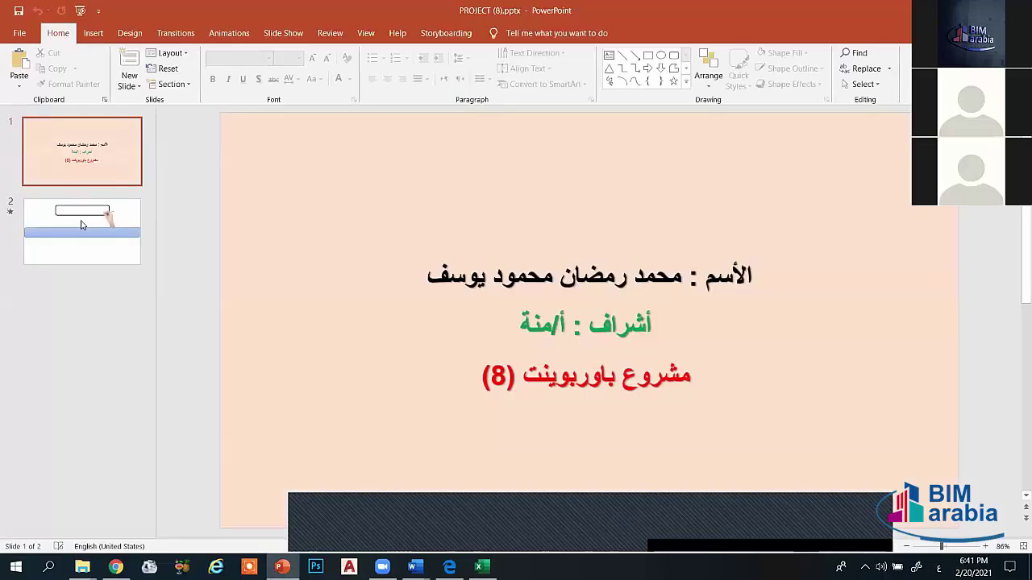
pyautogui.click(81, 225)
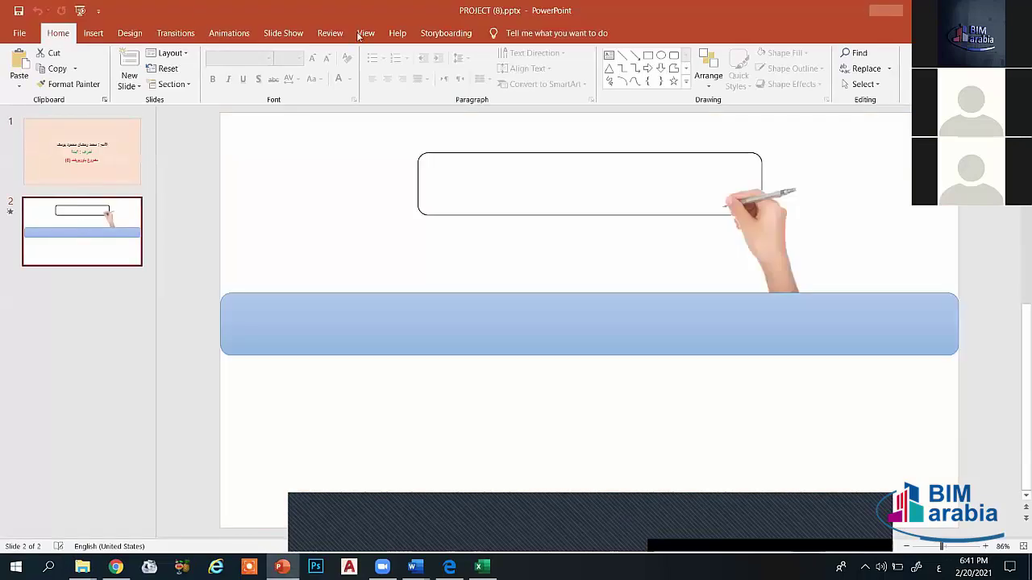
pyautogui.click(220, 33)
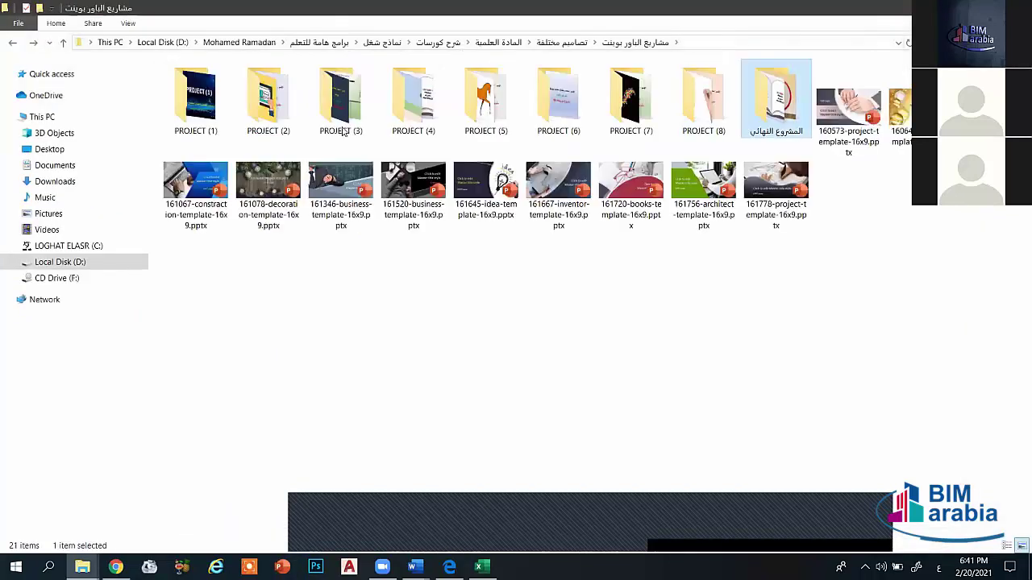
# Open the final project presentation and preview slide 2's chalkboard writing animation
pyautogui.press('Return')
pyautogui.doubleClick(335, 137)
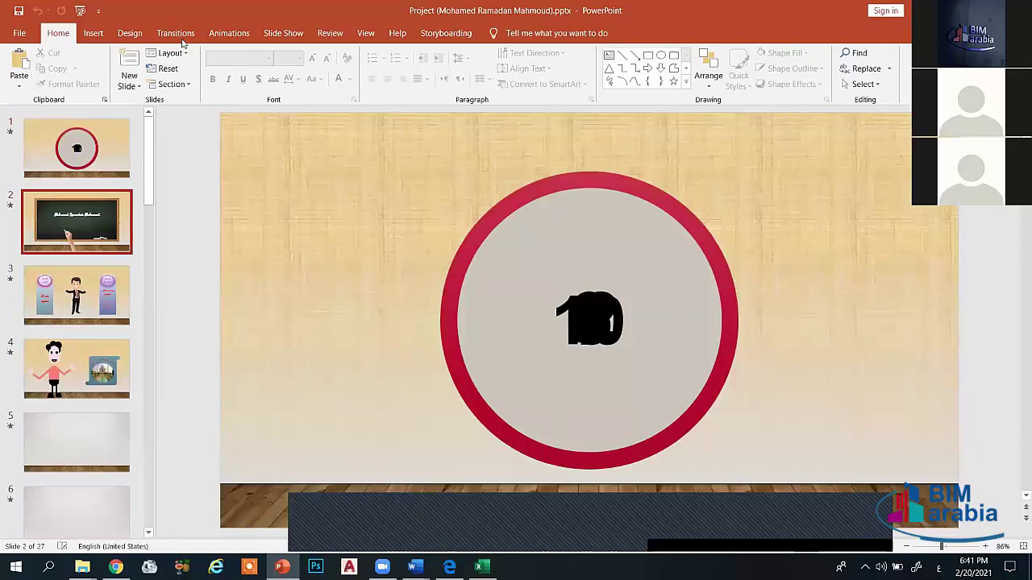
pyautogui.hotkey('alt', 'a')
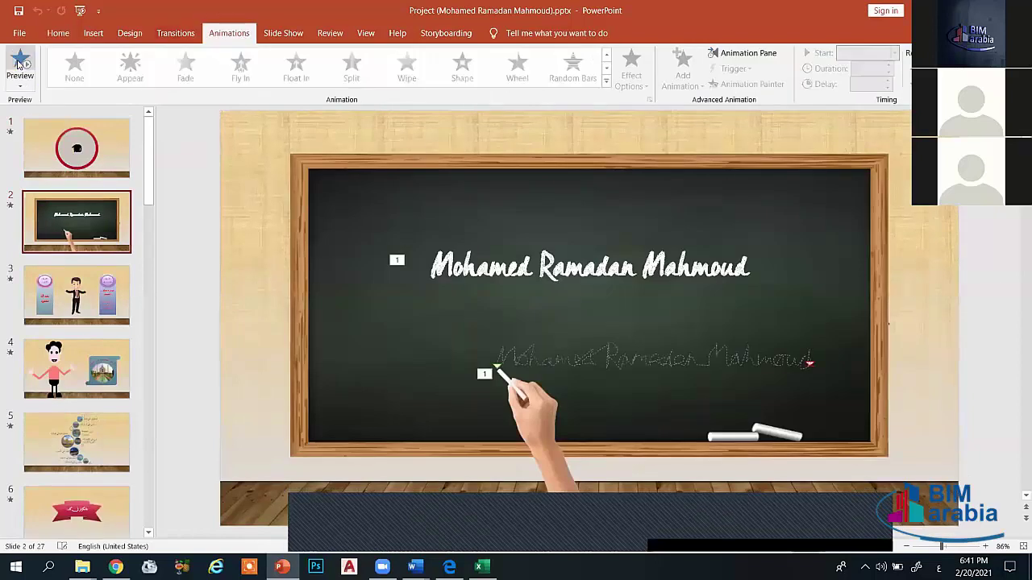
pyautogui.click(18, 65)
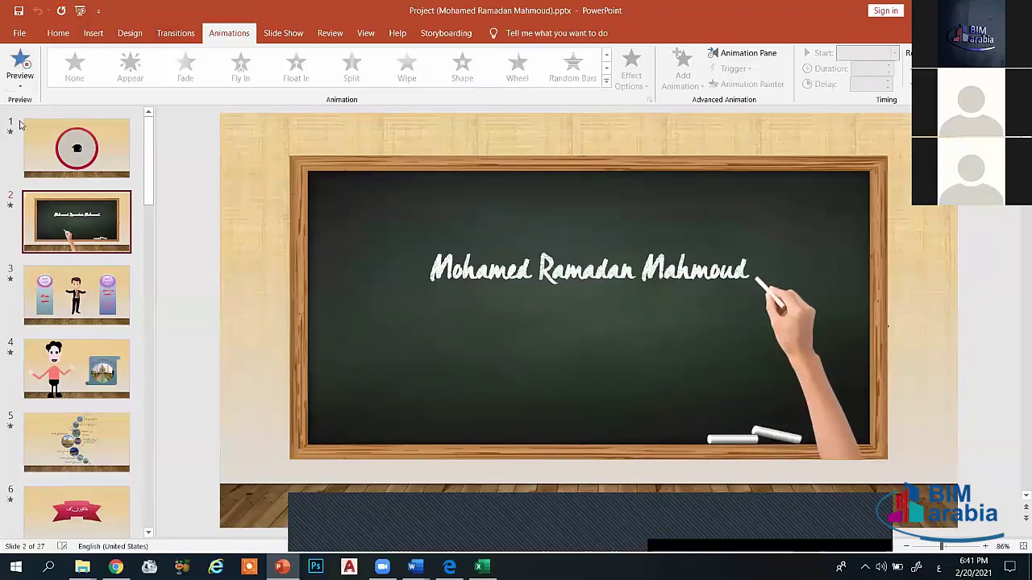
# Step through the slides from slide 3 to the six-box slide 26
pyautogui.click(103, 313)
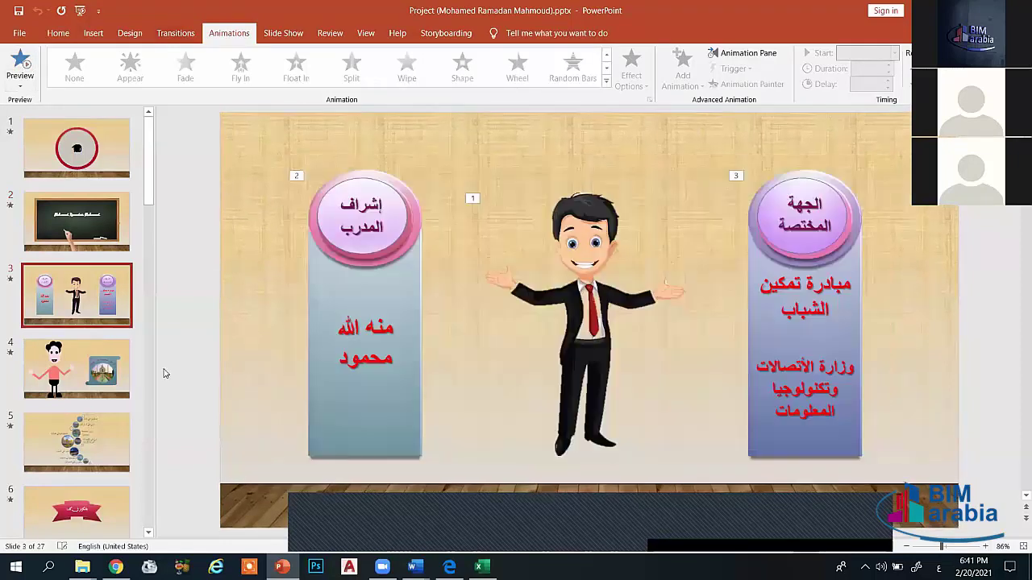
pyautogui.click(74, 371)
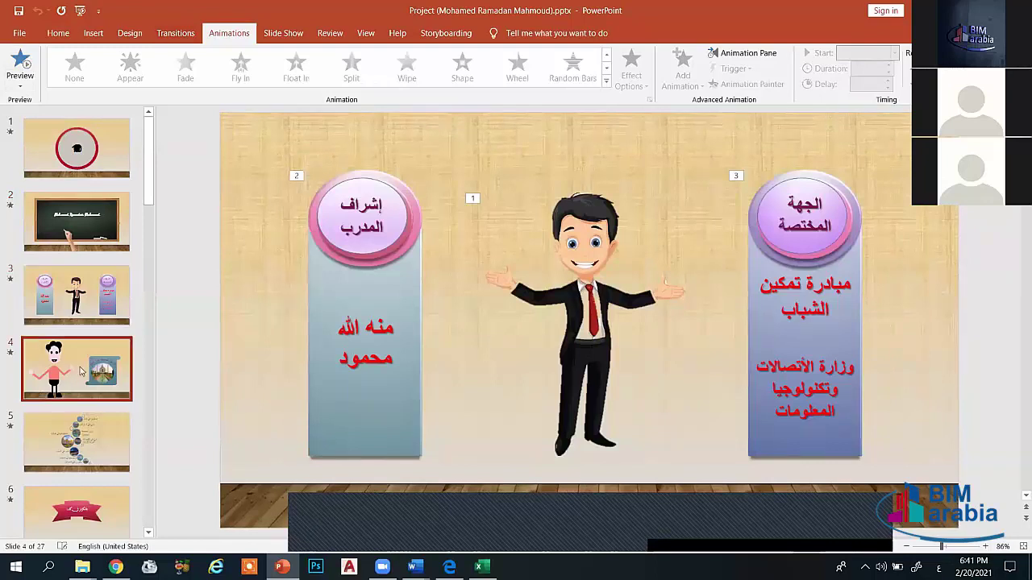
pyautogui.press('Down')
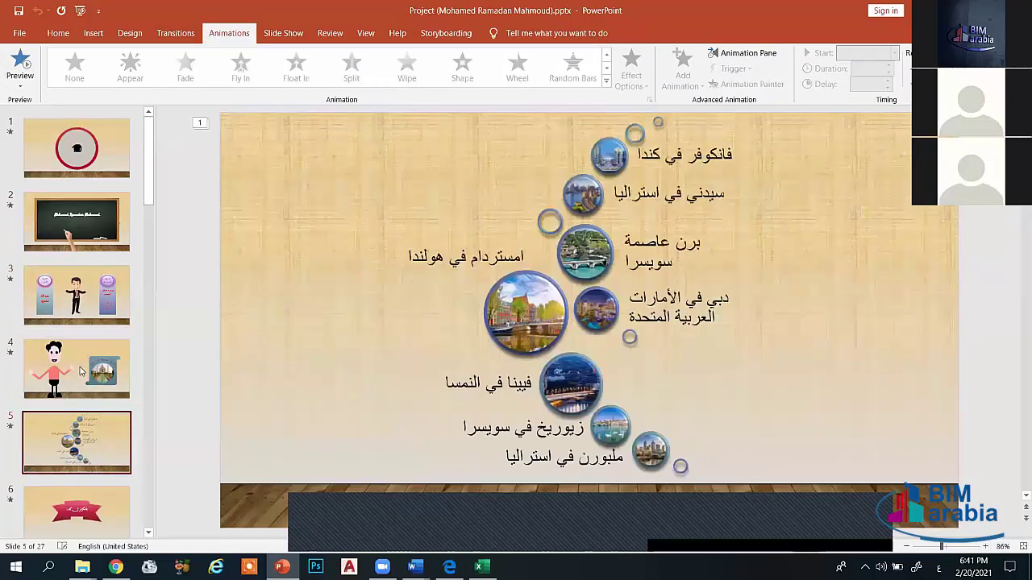
pyautogui.press('Down')
pyautogui.press('Down')
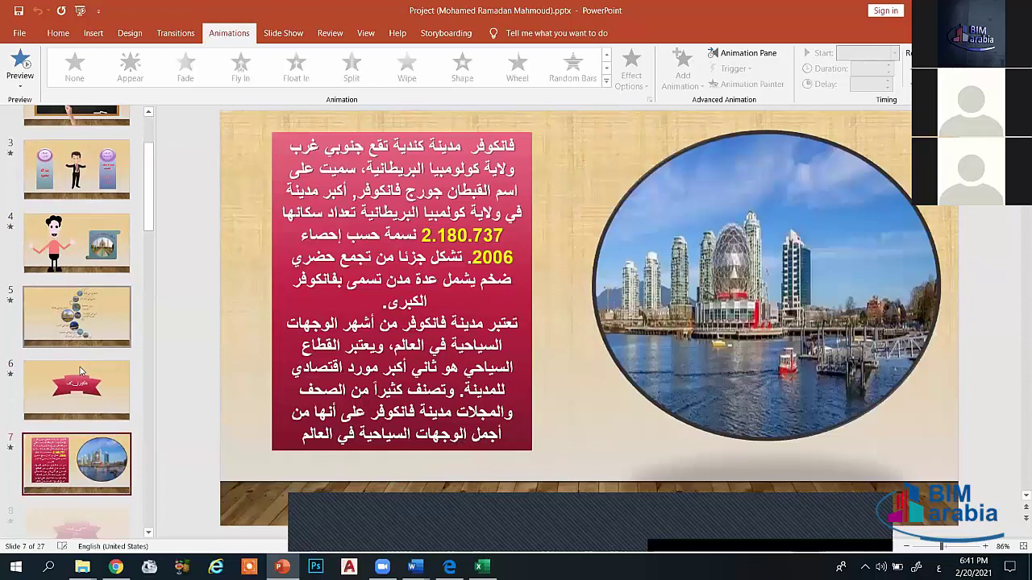
pyautogui.press('Down')
pyautogui.press('Down')
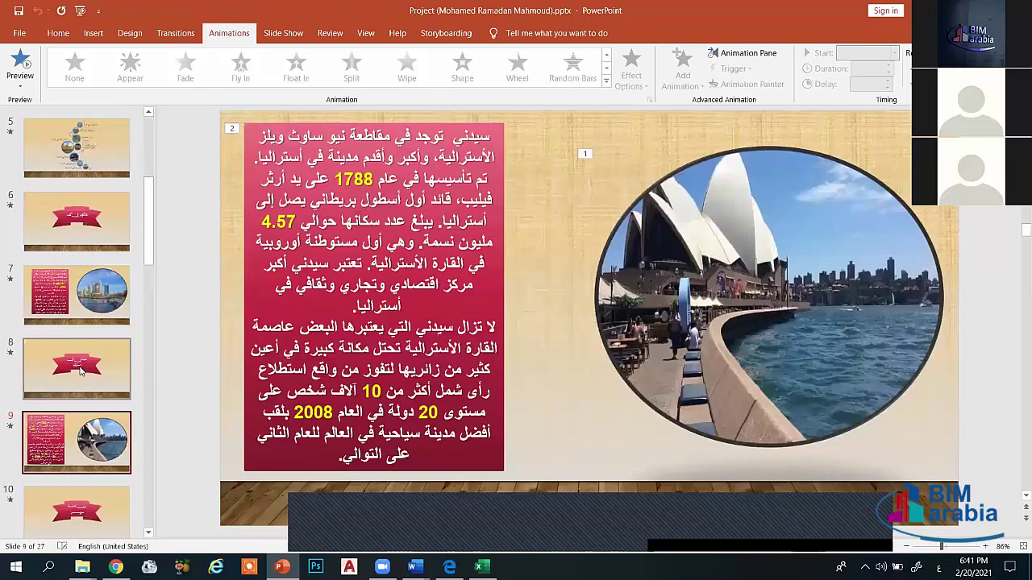
pyautogui.press('Down')
pyautogui.press('Down')
pyautogui.press('Down')
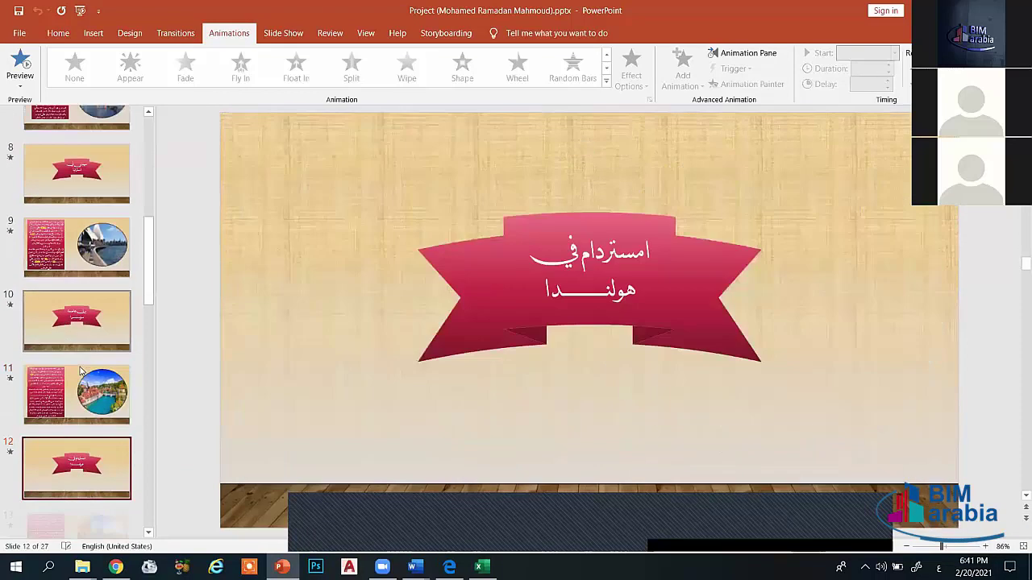
pyautogui.press('Down')
pyautogui.press('Down')
pyautogui.press('Down')
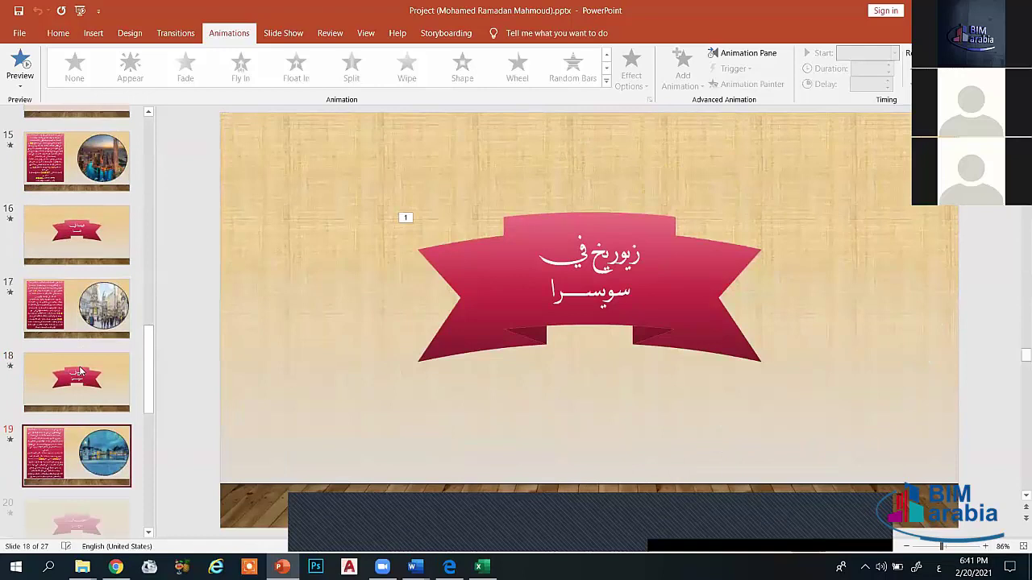
pyautogui.press('Down')
pyautogui.press('Down')
pyautogui.press('Down')
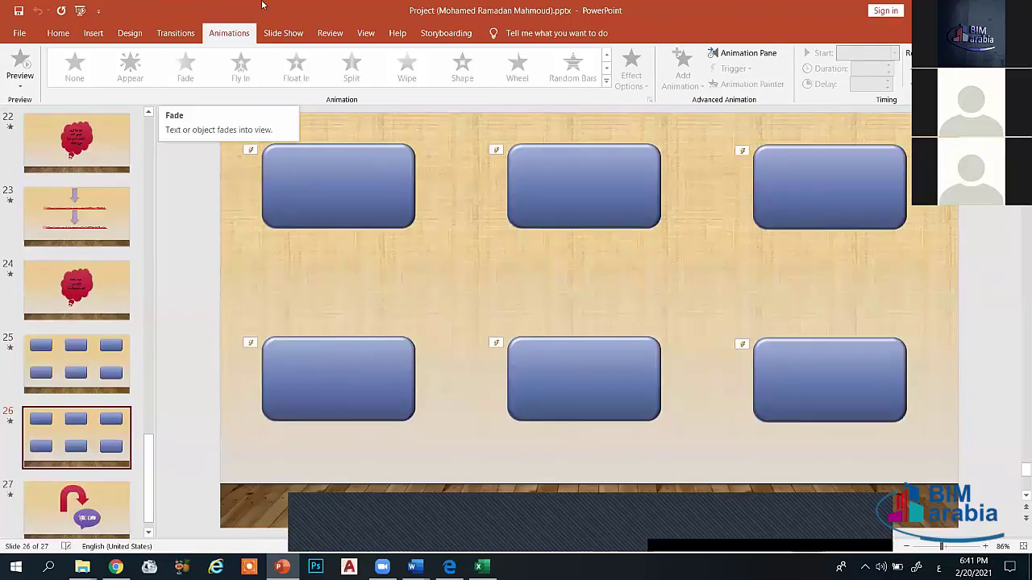
# Run the slide show from the current slide, revealing the FC Bayern München logo, through THE END
pyautogui.click(284, 35)
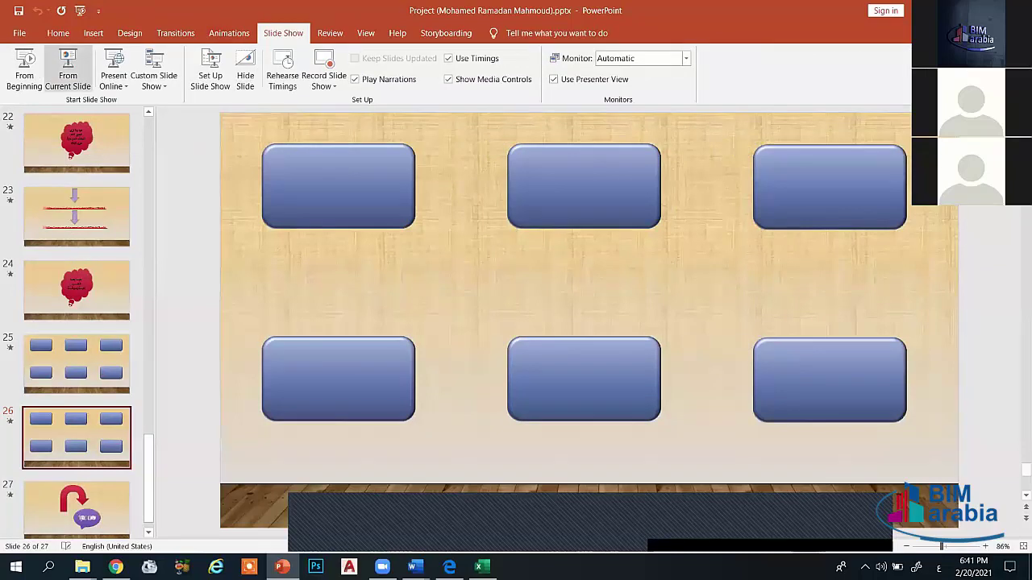
pyautogui.click(67, 71)
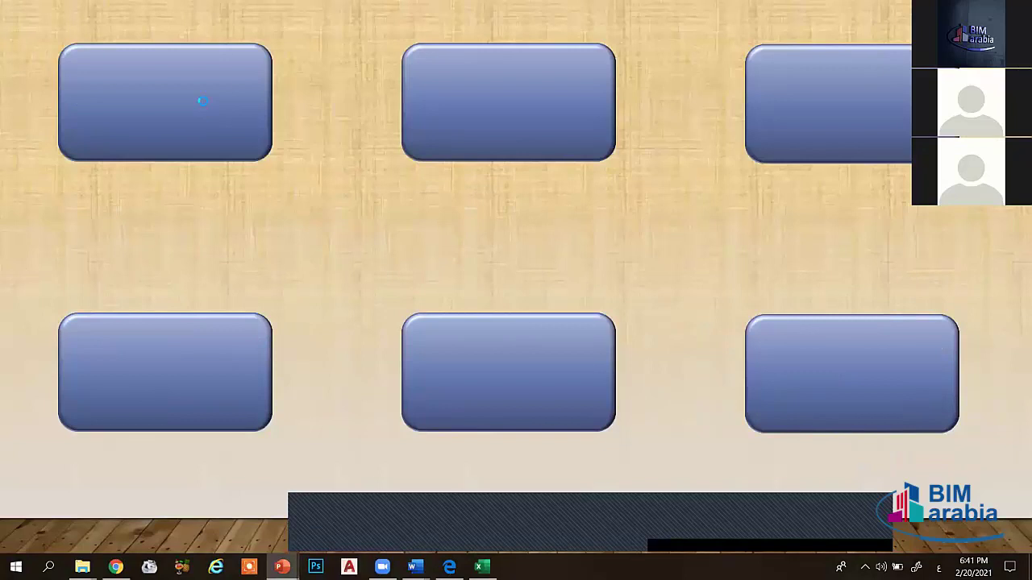
pyautogui.click(202, 101)
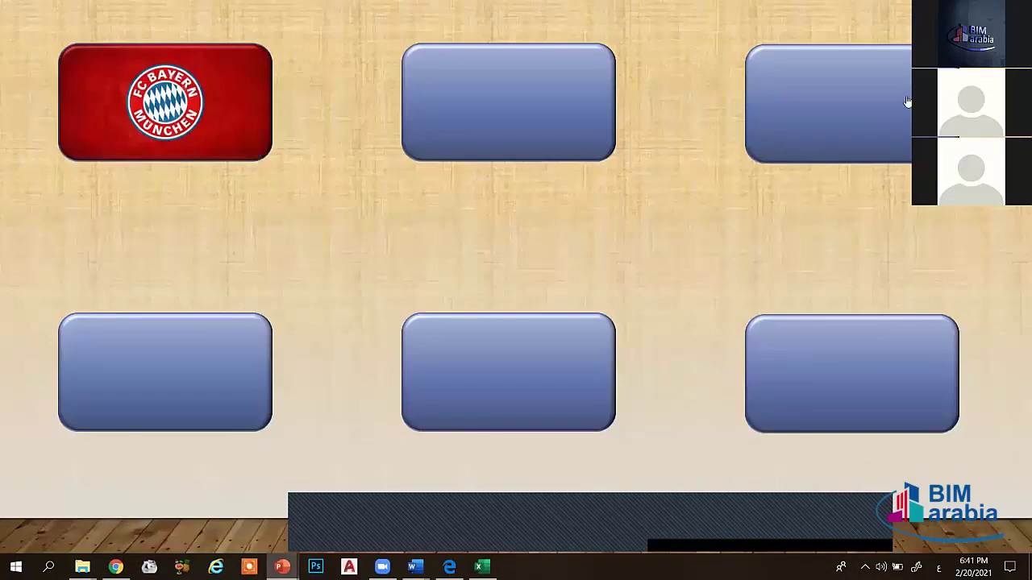
pyautogui.click(556, 353)
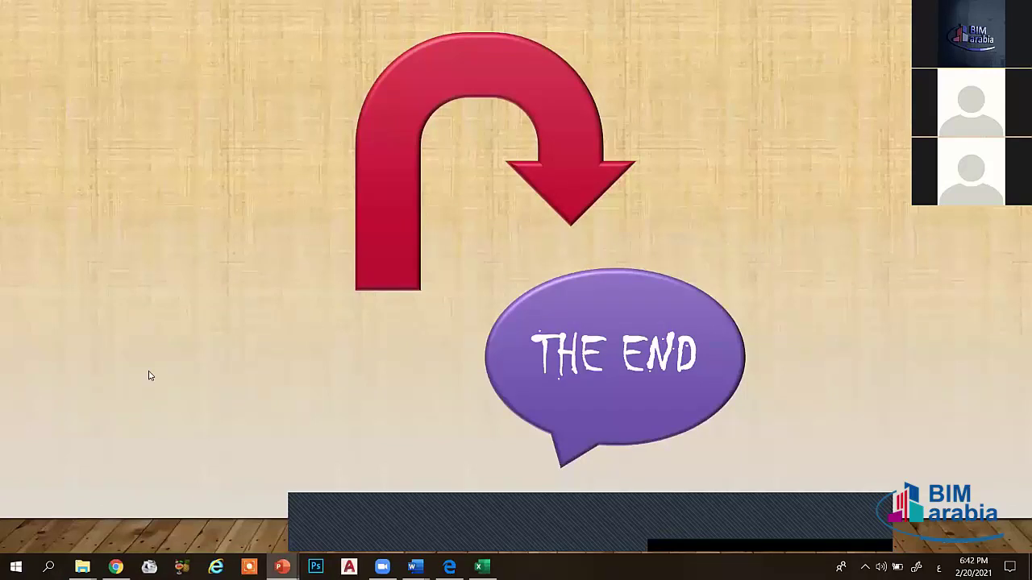
pyautogui.press('Escape')
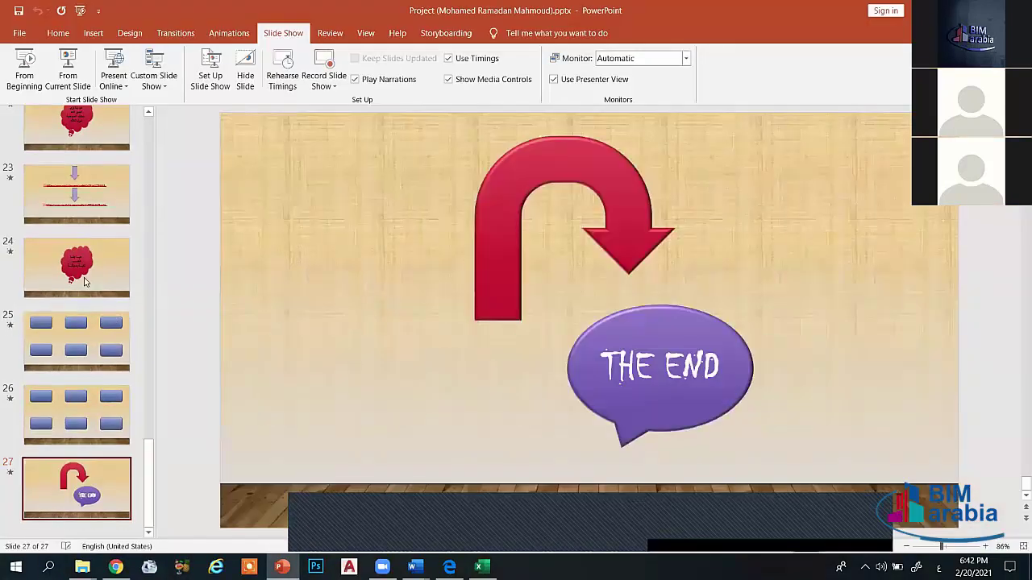
# Replay the slide show from slide 25 past the six-box and banner slides
pyautogui.press('Up')
pyautogui.press('Up')
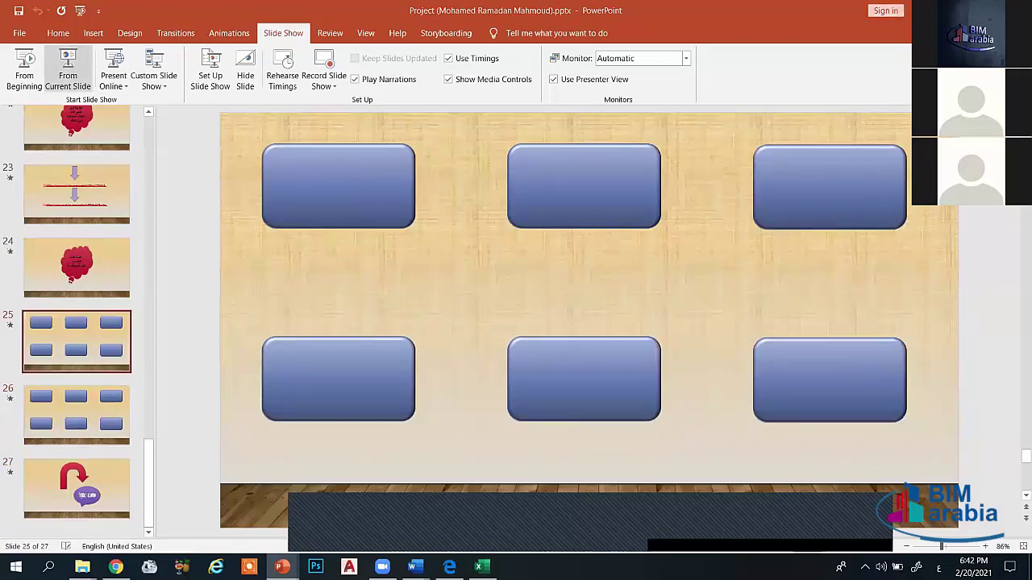
pyautogui.click(67, 66)
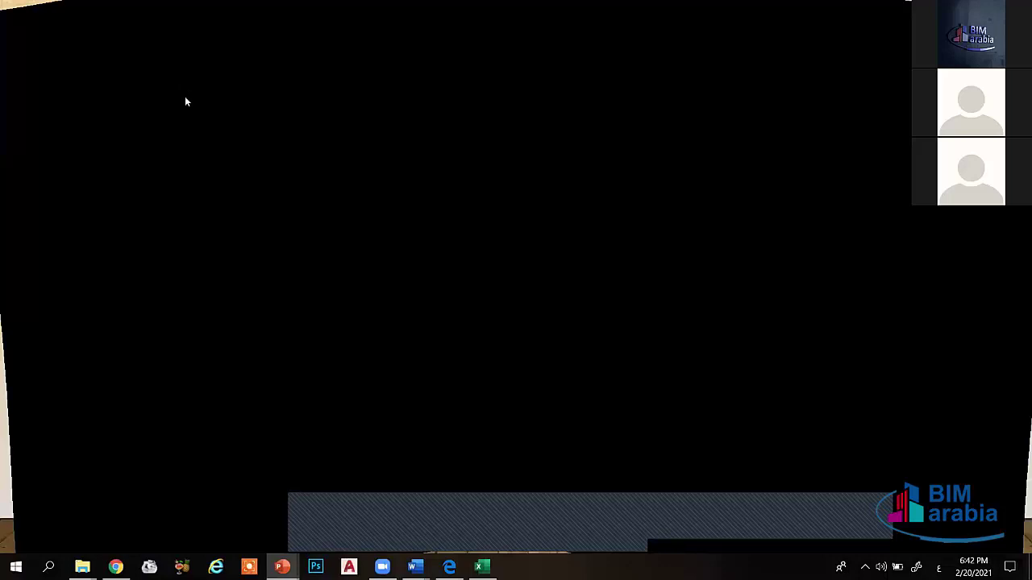
pyautogui.click(207, 144)
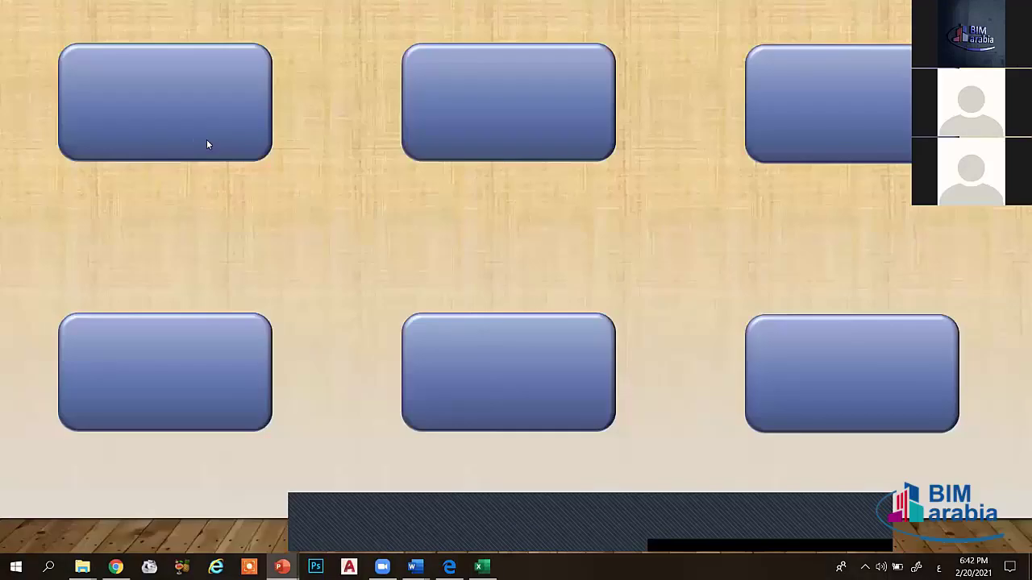
pyautogui.click(207, 144)
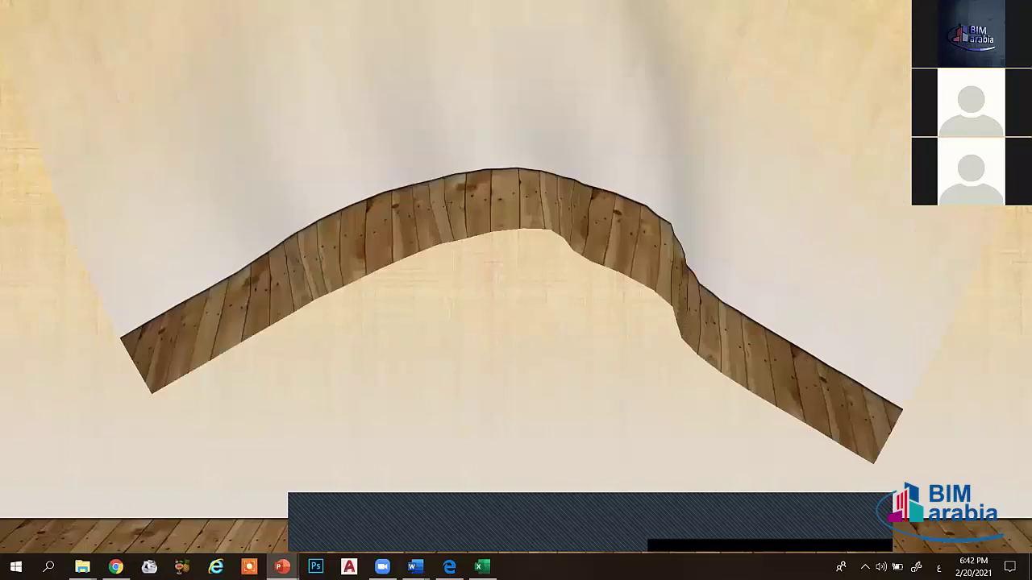
pyautogui.click(169, 162)
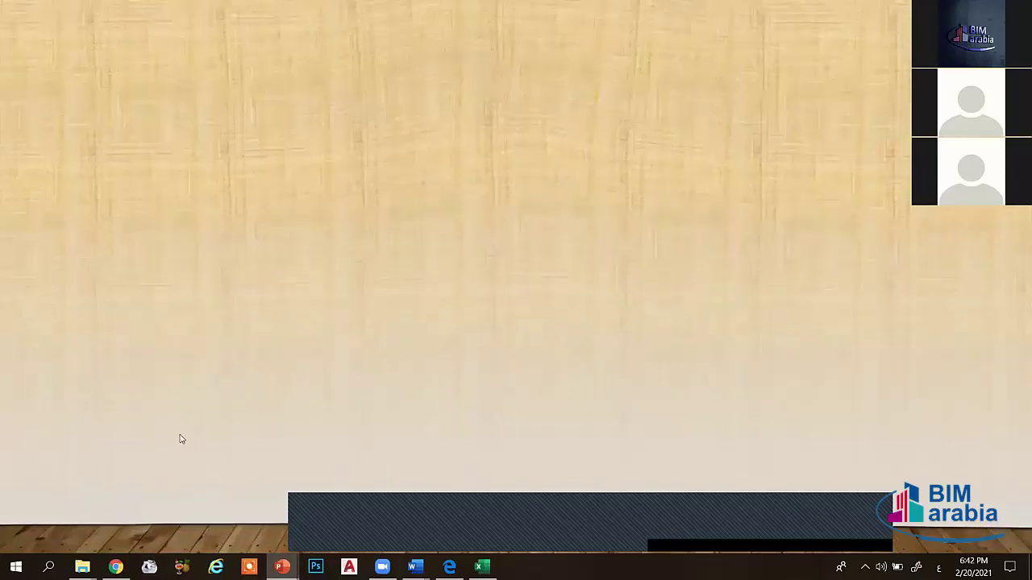
pyautogui.press('Escape')
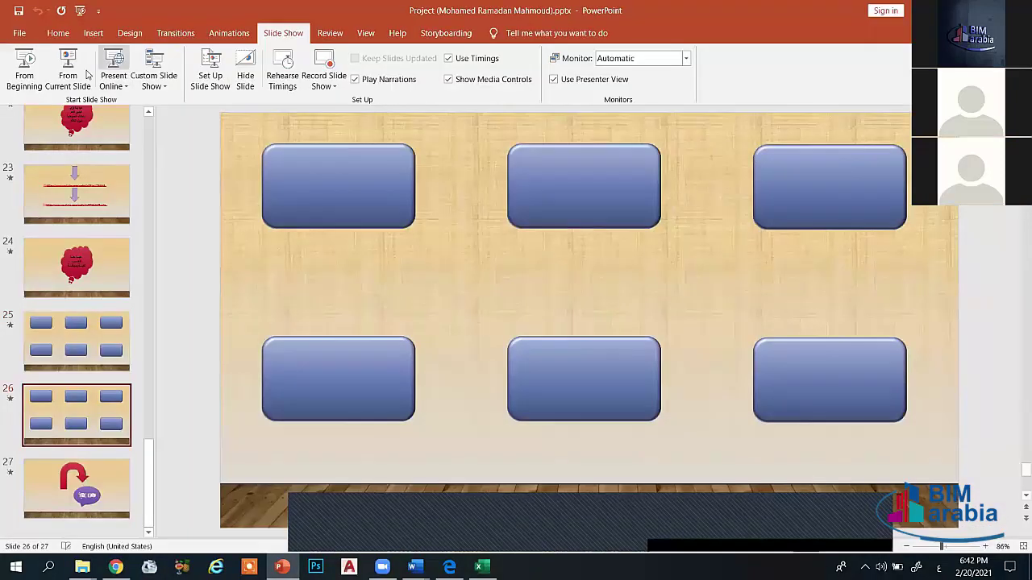
# Present slide 26 and flip all six boxes to reveal the club logos
pyautogui.hotkey('shift', 'F5')
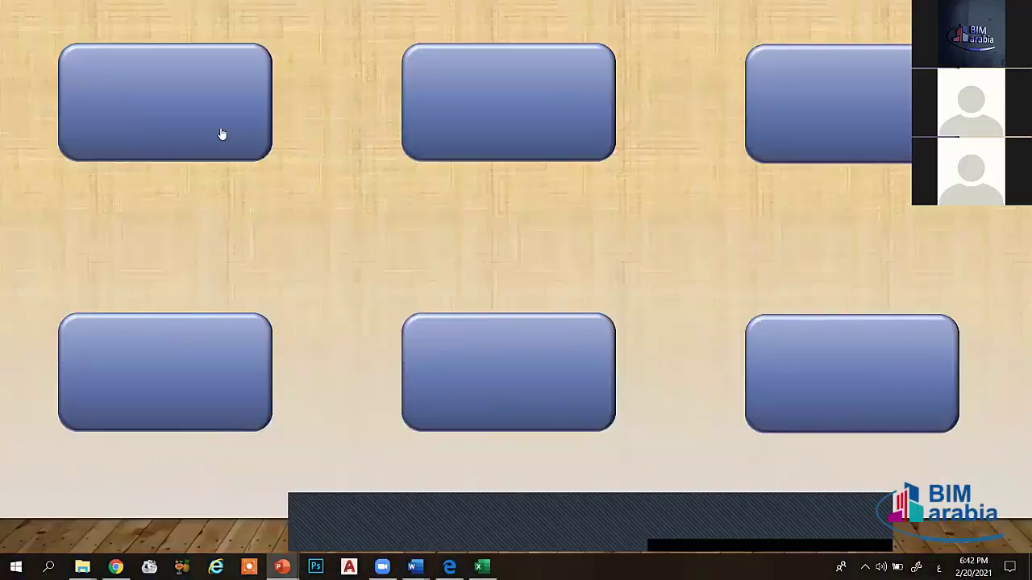
pyautogui.click(223, 137)
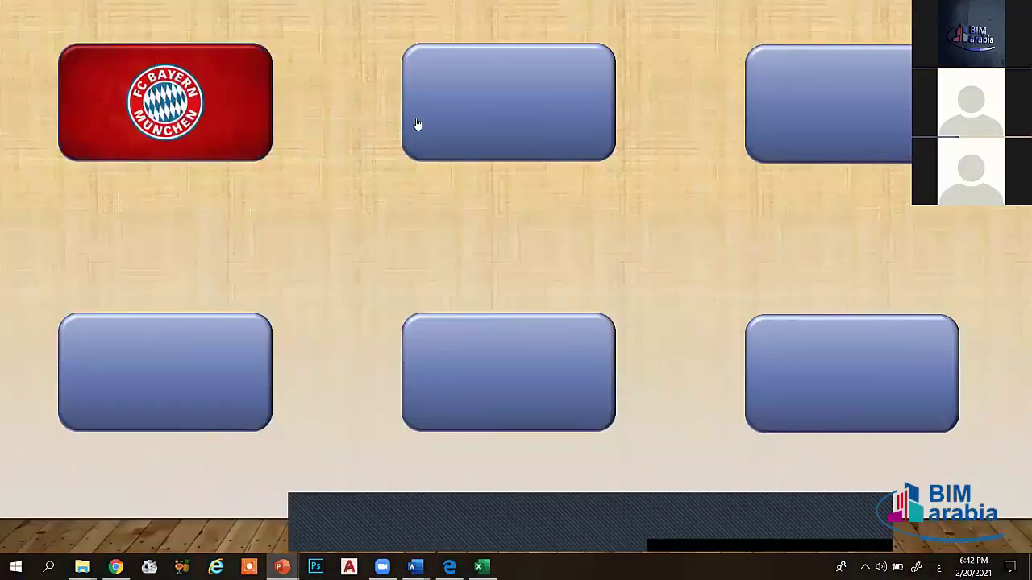
pyautogui.click(504, 140)
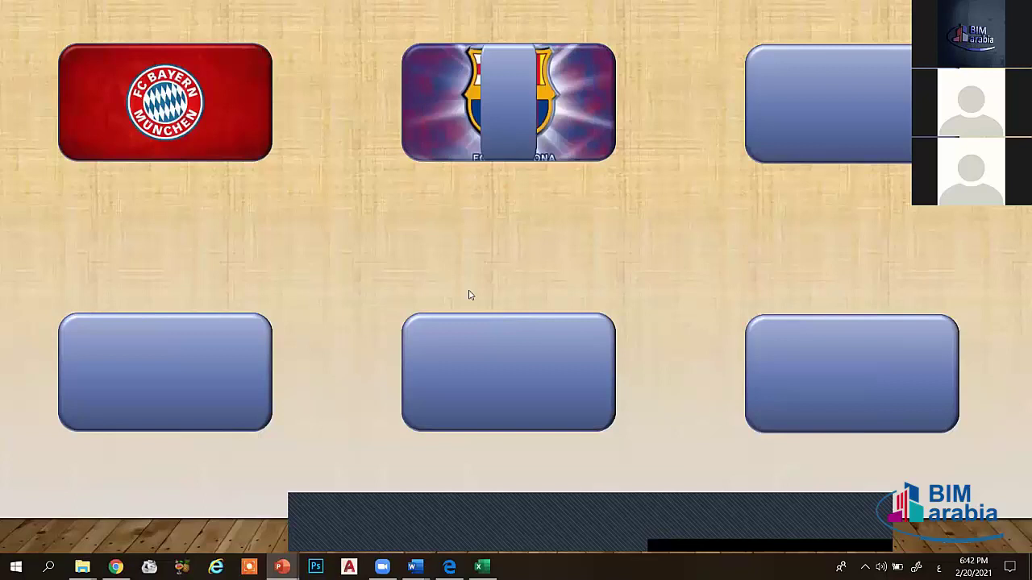
pyautogui.click(217, 363)
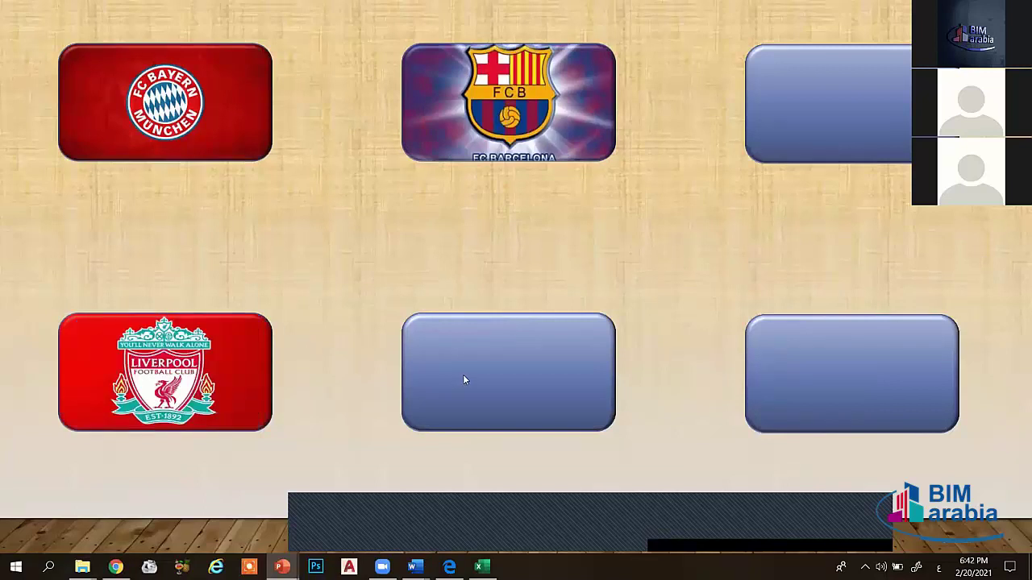
pyautogui.click(566, 367)
pyautogui.click(474, 362)
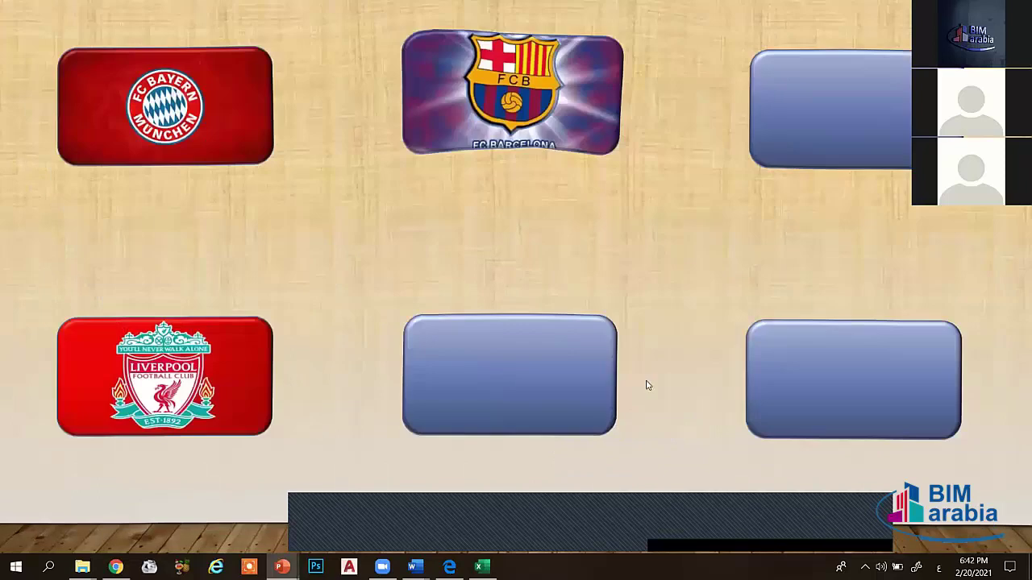
pyautogui.click(716, 367)
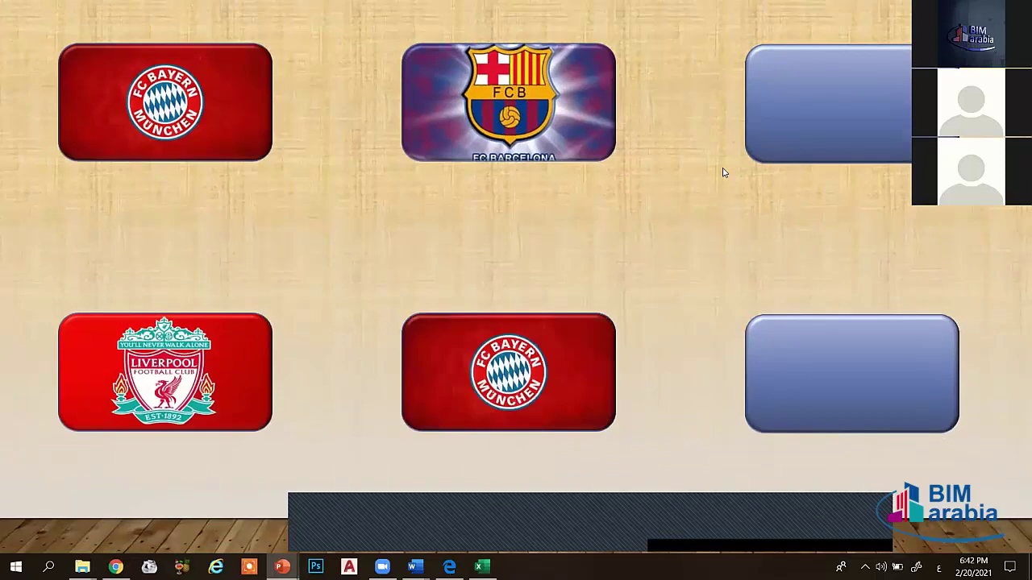
pyautogui.click(809, 123)
pyautogui.click(848, 346)
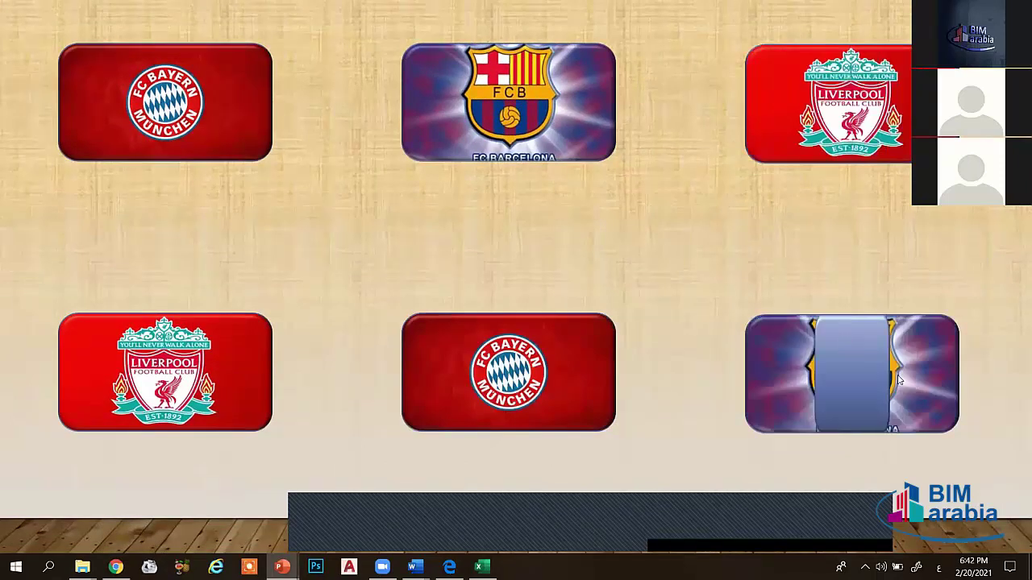
pyautogui.press('Escape')
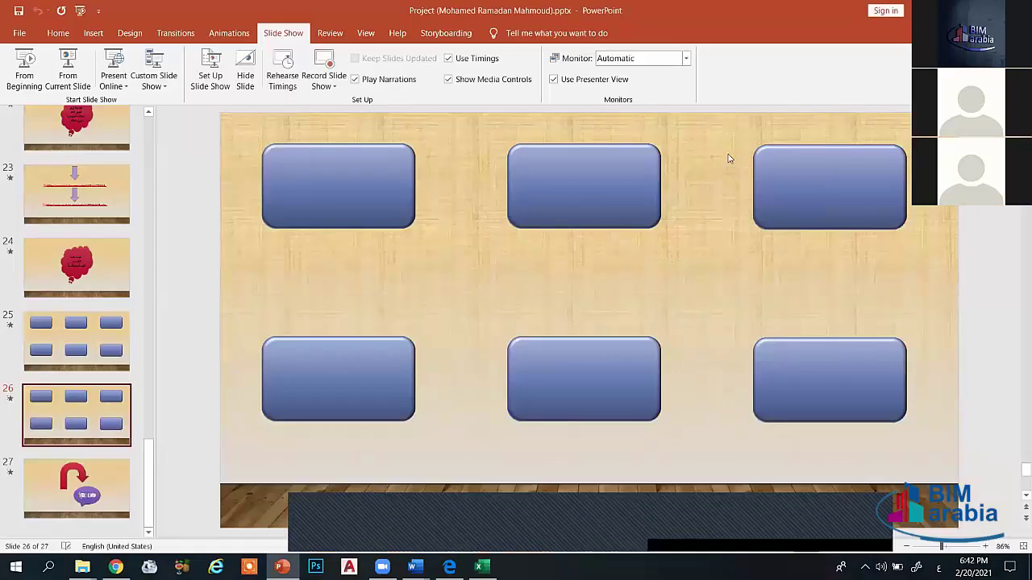
pyautogui.hotkey('alt', 'Tab')
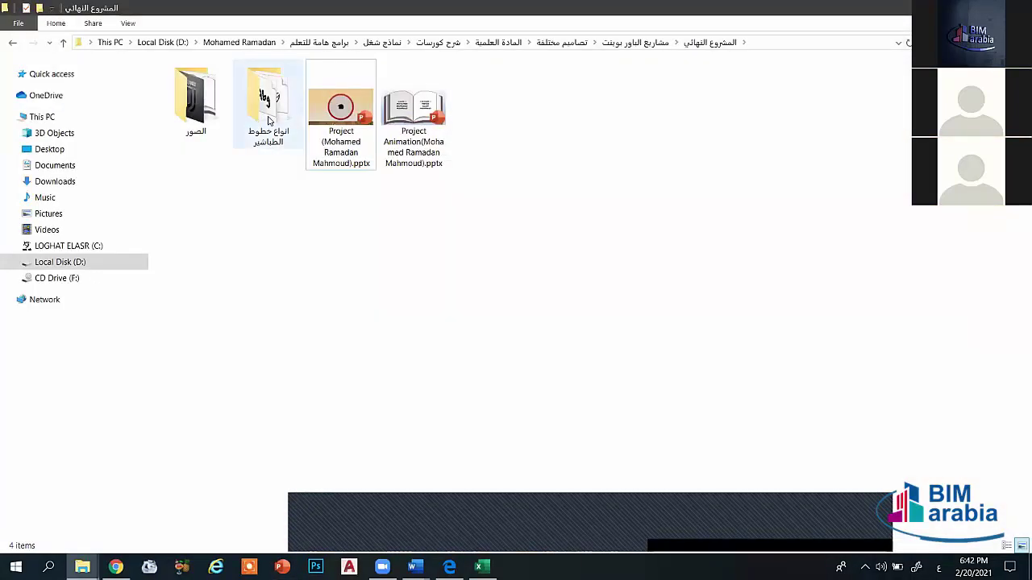
# Preview the chalk font files as large icons, then open the Excel project folder (مشروع الأكسيل)
pyautogui.click(265, 119)
pyautogui.press('Return')
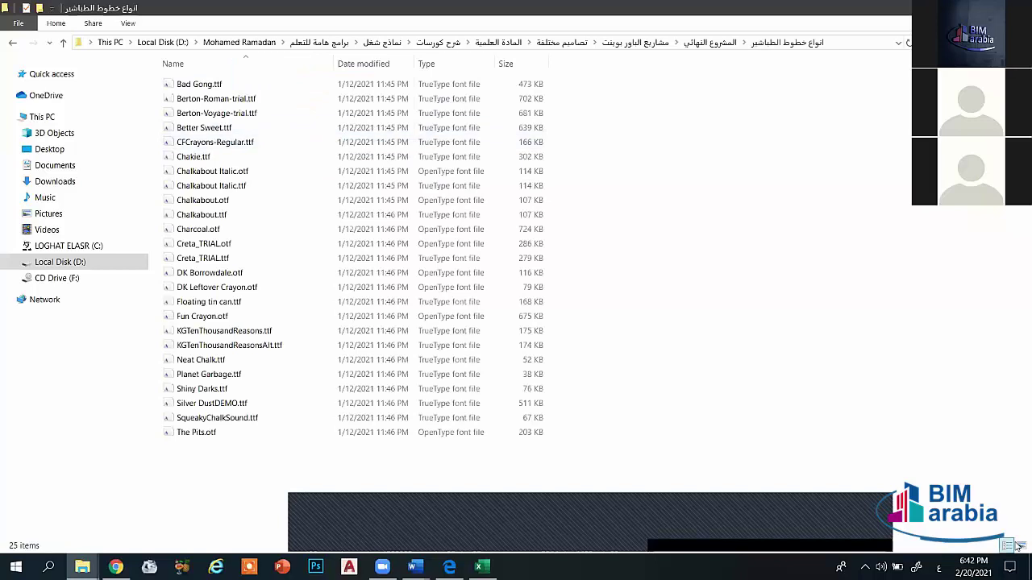
pyautogui.click(1021, 546)
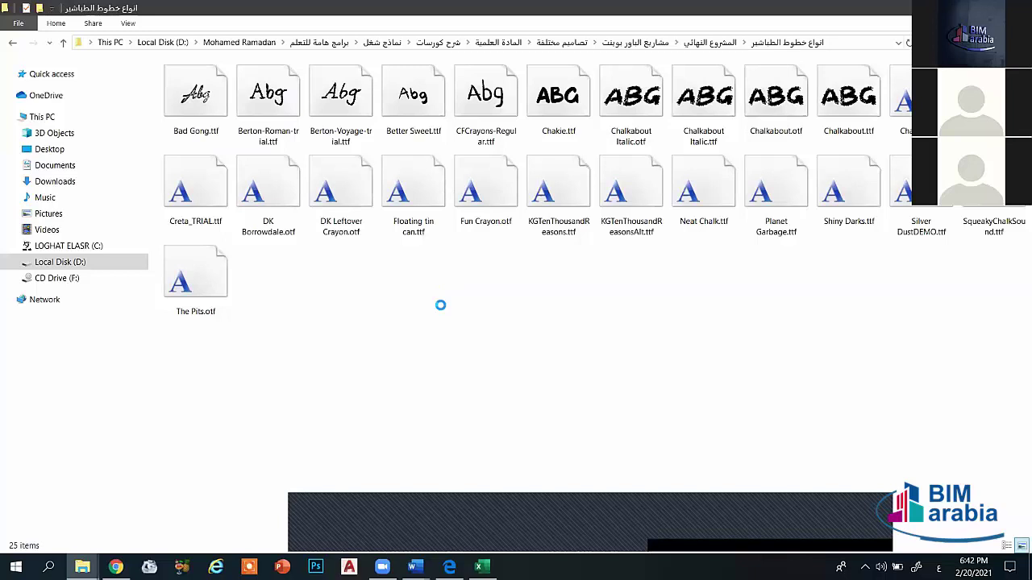
pyautogui.hotkey('alt', 'Up')
pyautogui.hotkey('alt', 'Up')
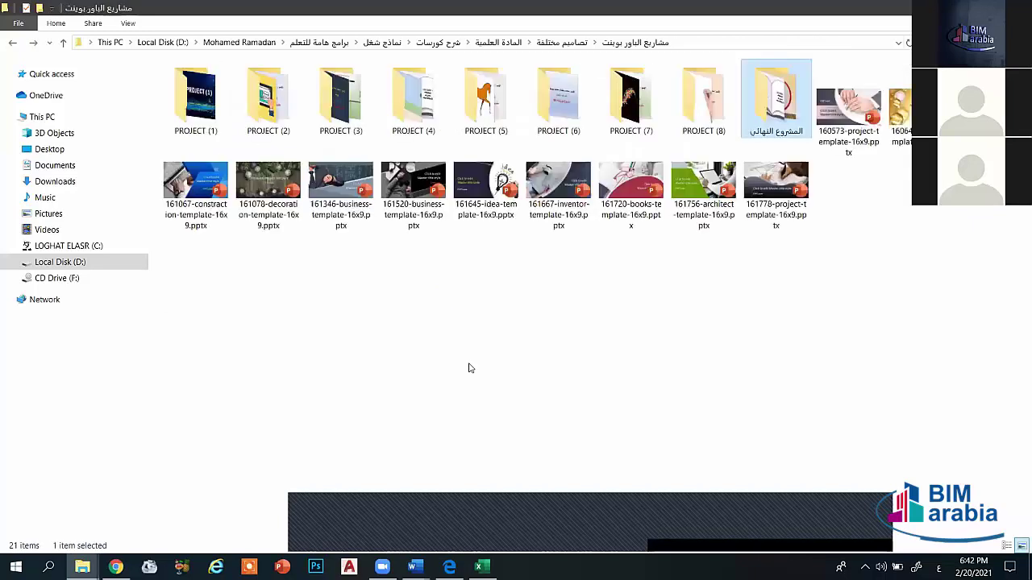
pyautogui.hotkey('alt', 'Up')
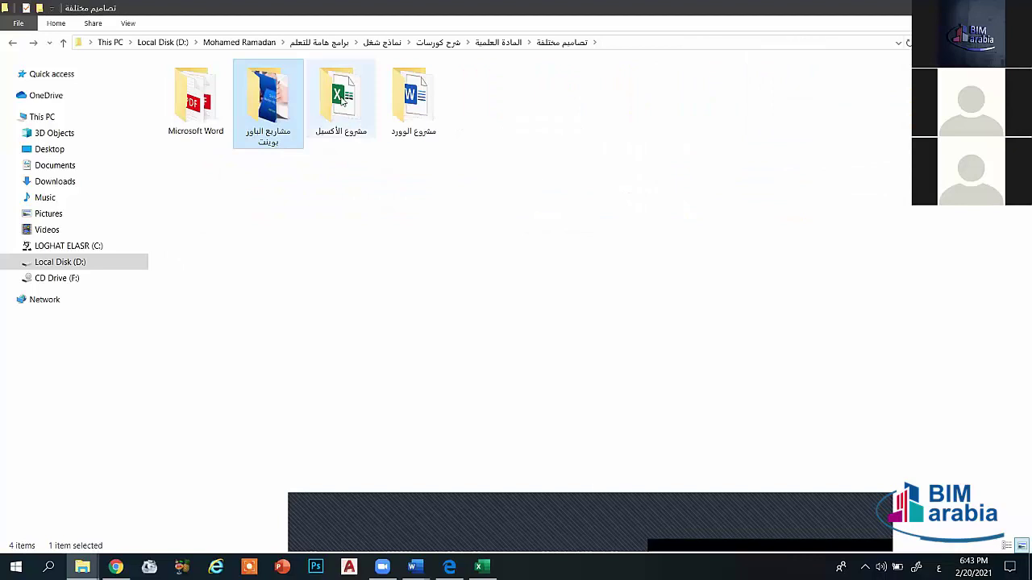
pyautogui.doubleClick(355, 119)
# Open the Excel workbook and look through the grades, SUM/AVERAGE and VLOOKUP sheets
pyautogui.press('Down')
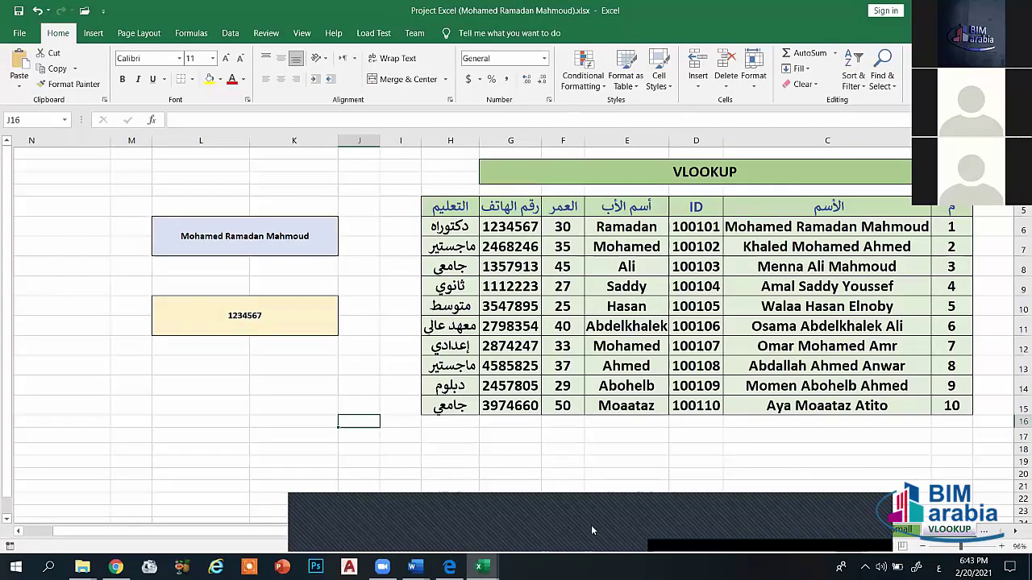
pyautogui.click(706, 528)
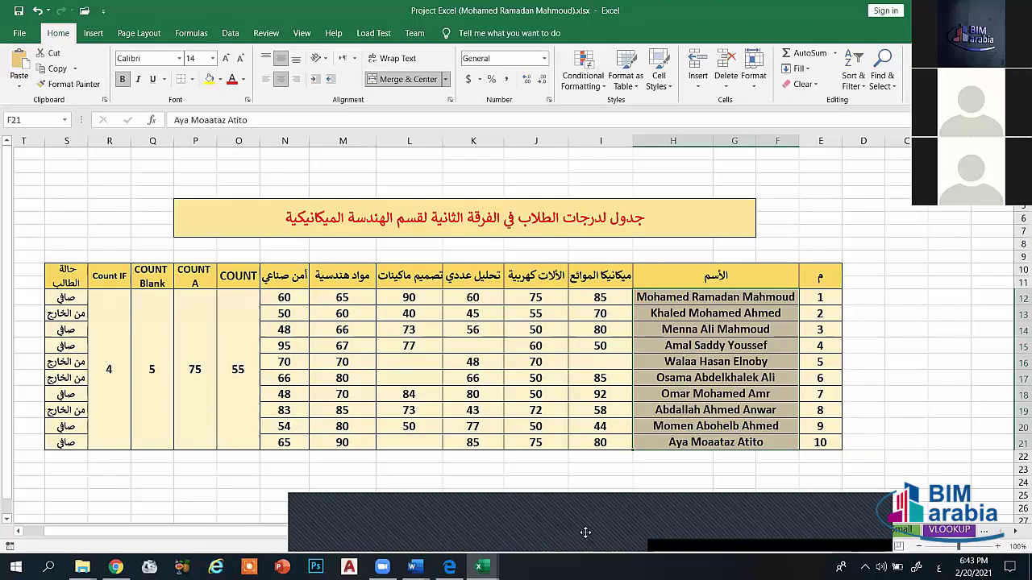
pyautogui.click(542, 533)
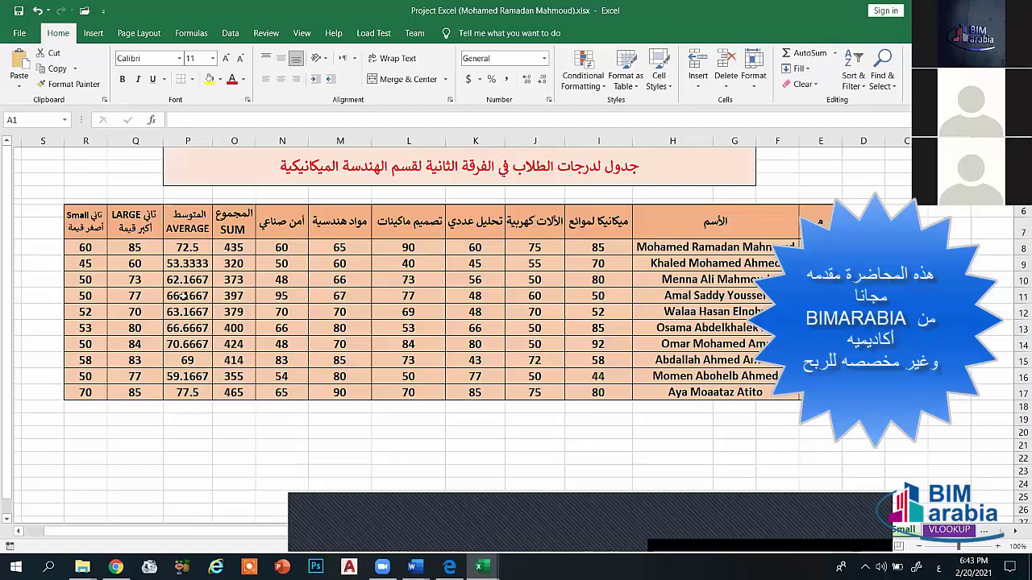
pyautogui.click(819, 529)
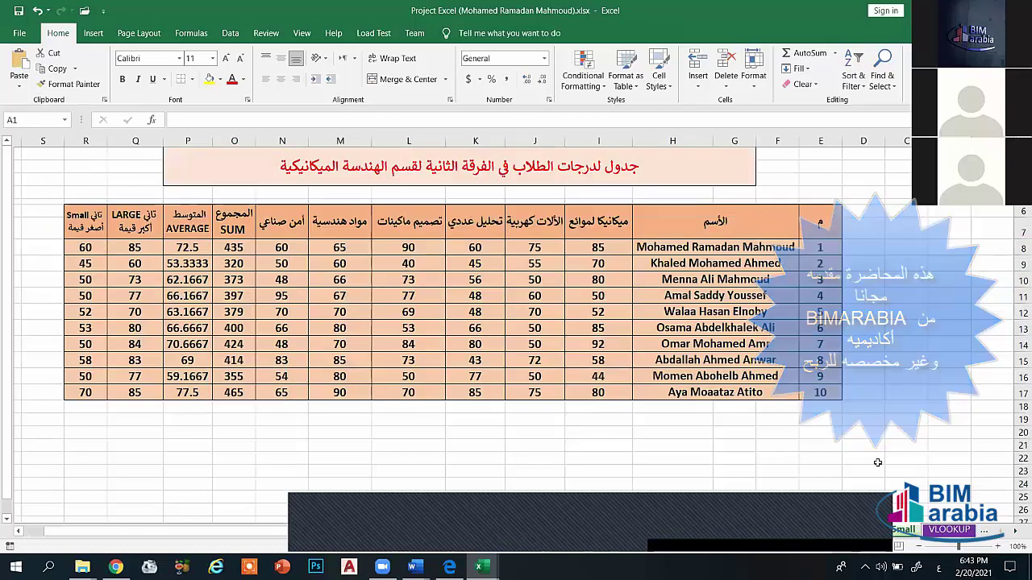
pyautogui.click(951, 530)
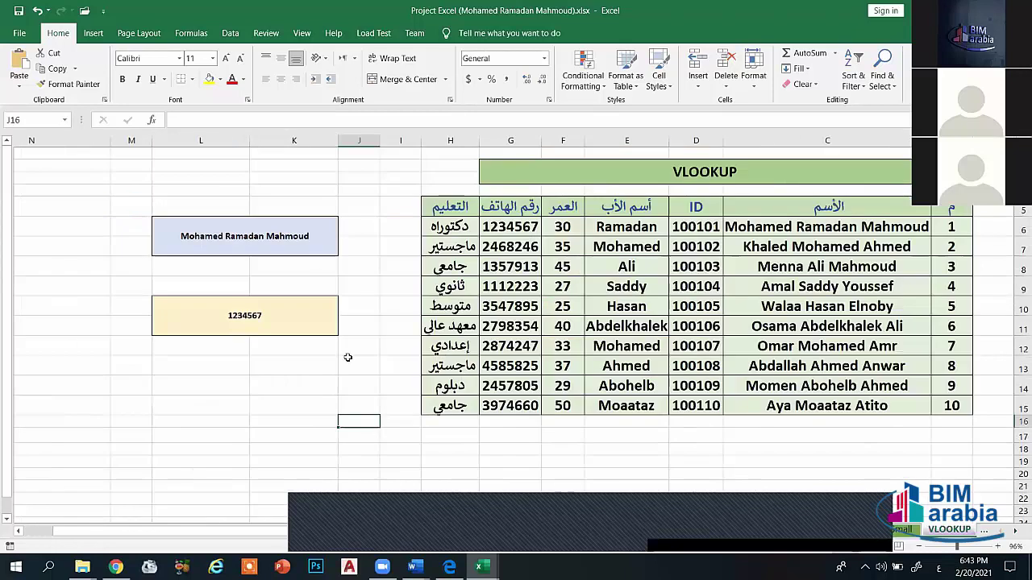
pyautogui.moveTo(262, 360); pyautogui.dragTo(161, 404)
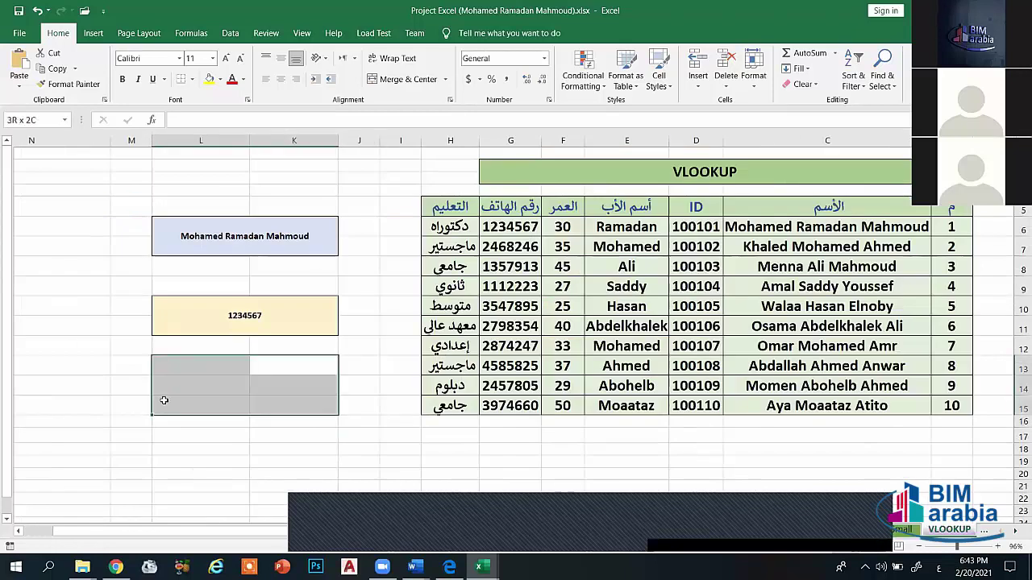
pyautogui.click(393, 475)
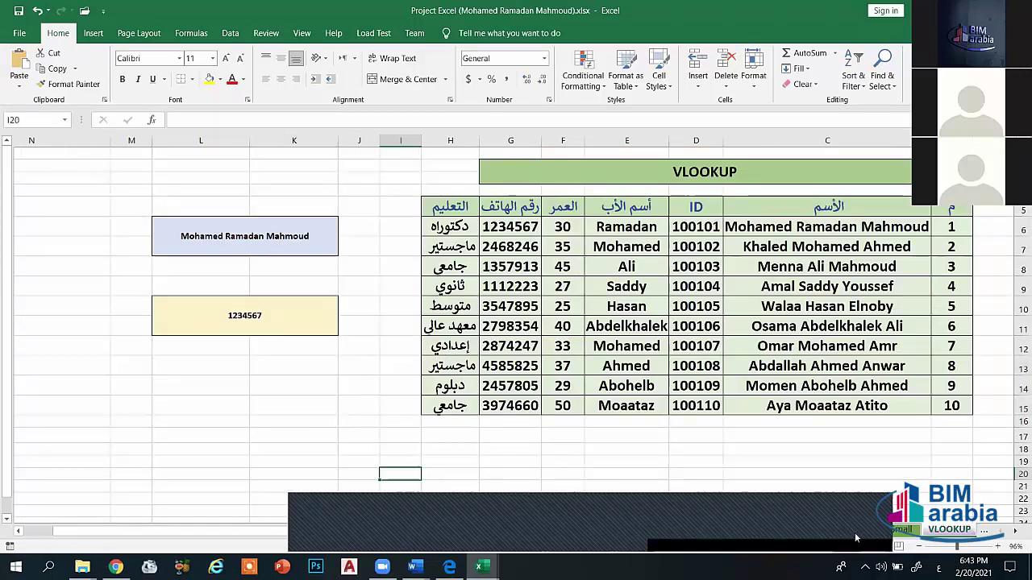
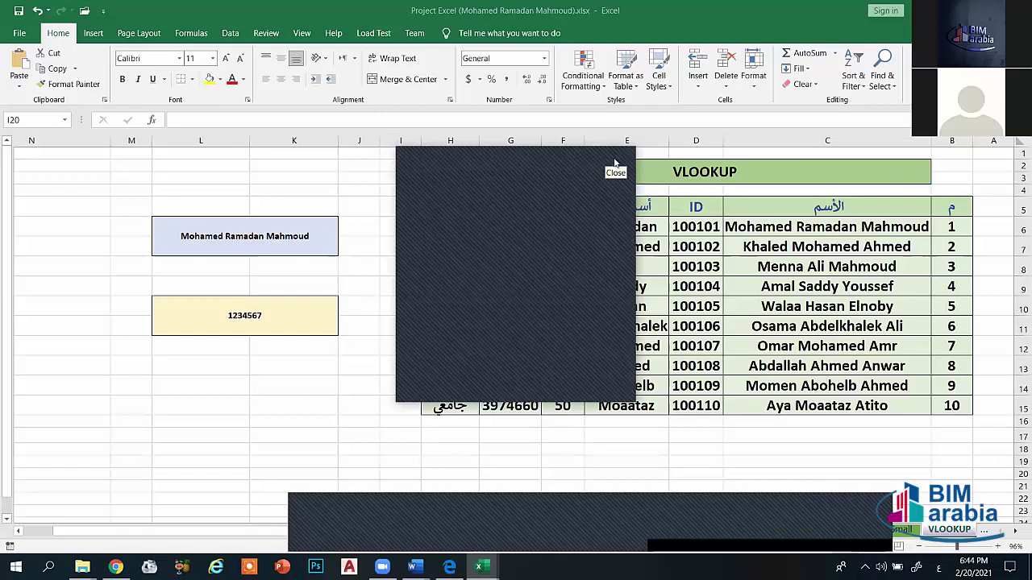
# Reveal the VLOOKUP employee table and start editing cell L13
pyautogui.click(614, 164)
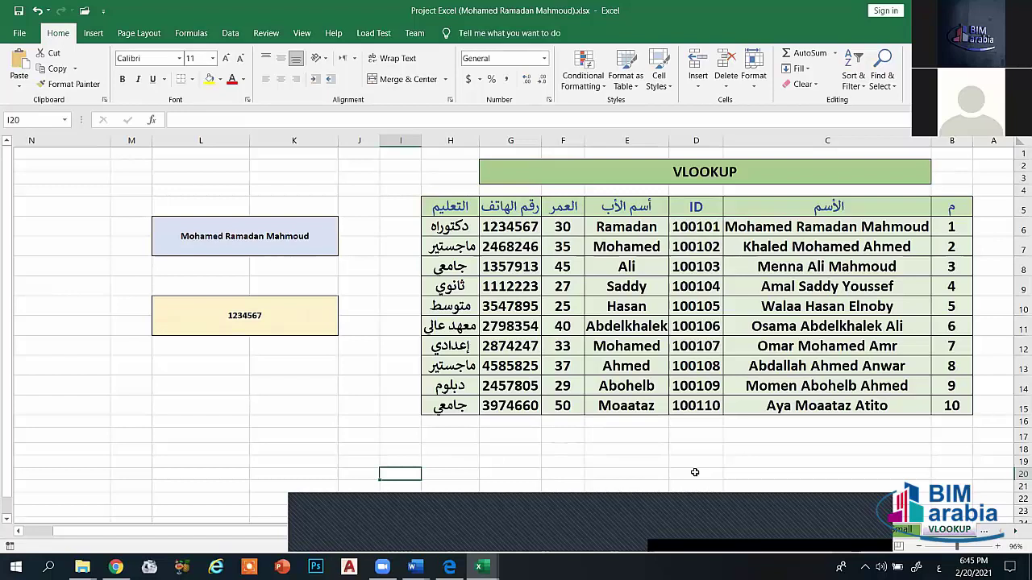
pyautogui.click(291, 435)
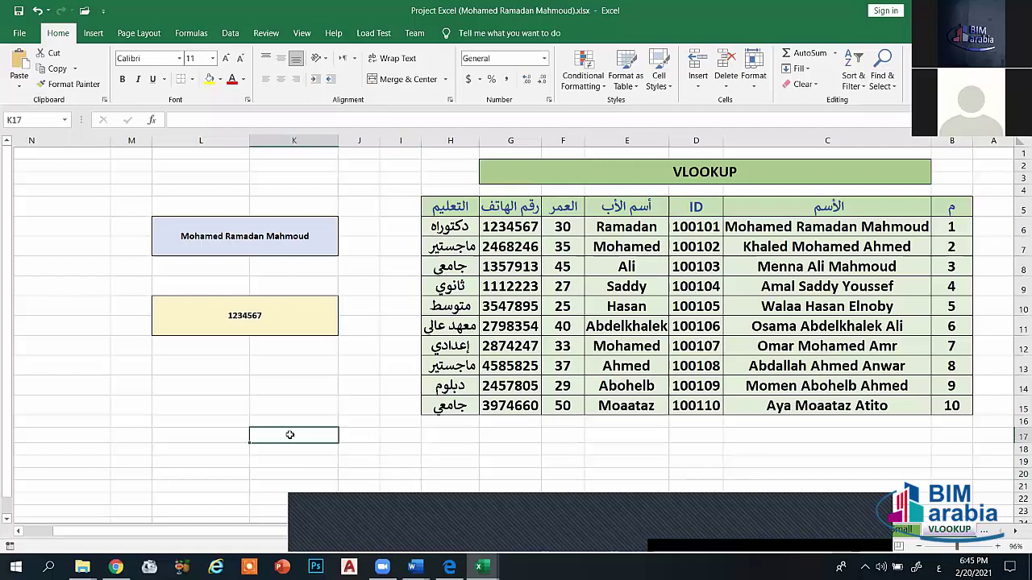
pyautogui.click(237, 359)
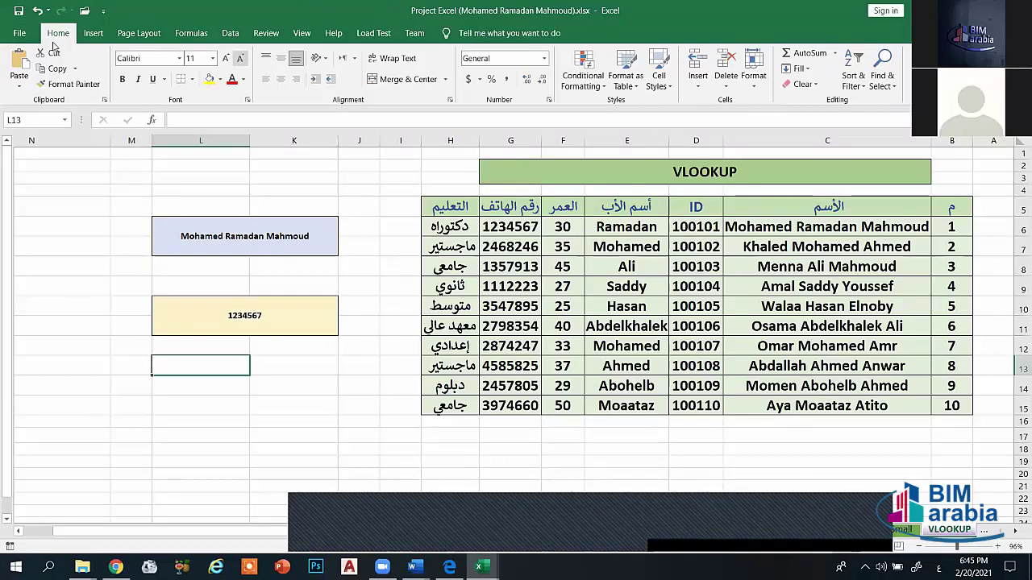
pyautogui.click(184, 120)
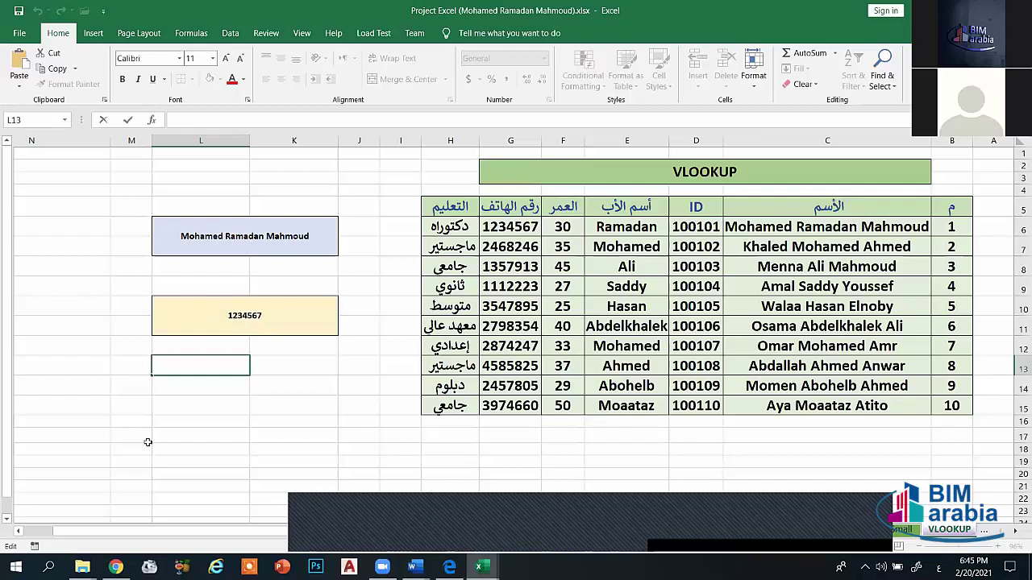
# Leave editing and select cells N17, K15 and N10 on the VLOOKUP sheet
pyautogui.click(66, 436)
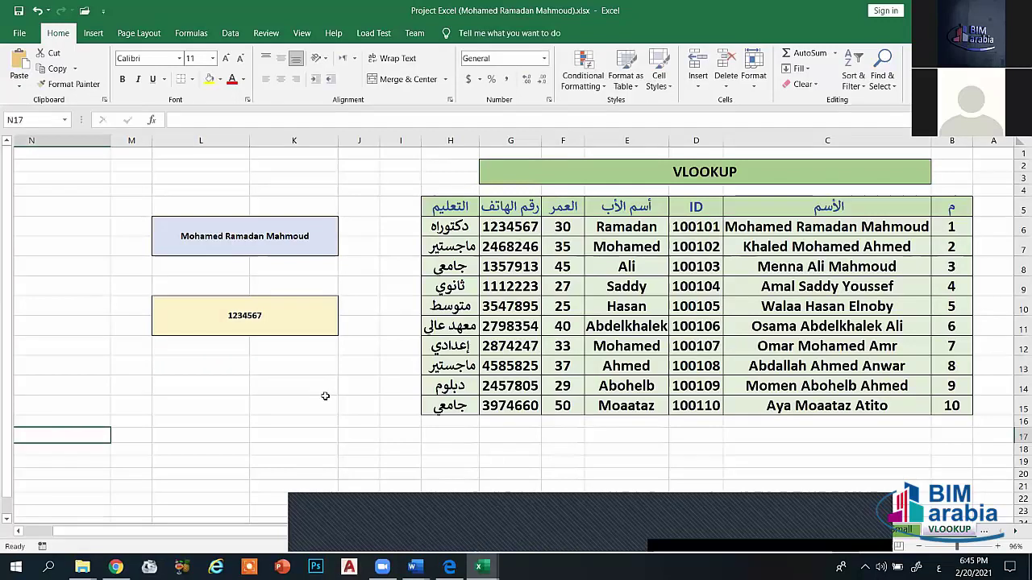
pyautogui.click(325, 399)
pyautogui.hscroll(-1, 191, 462)
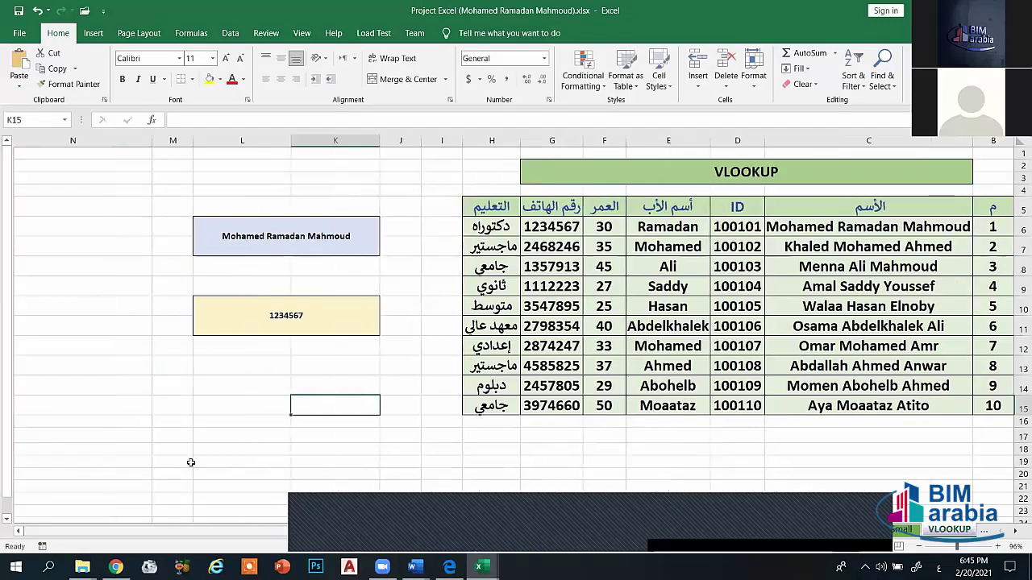
pyautogui.click(112, 305)
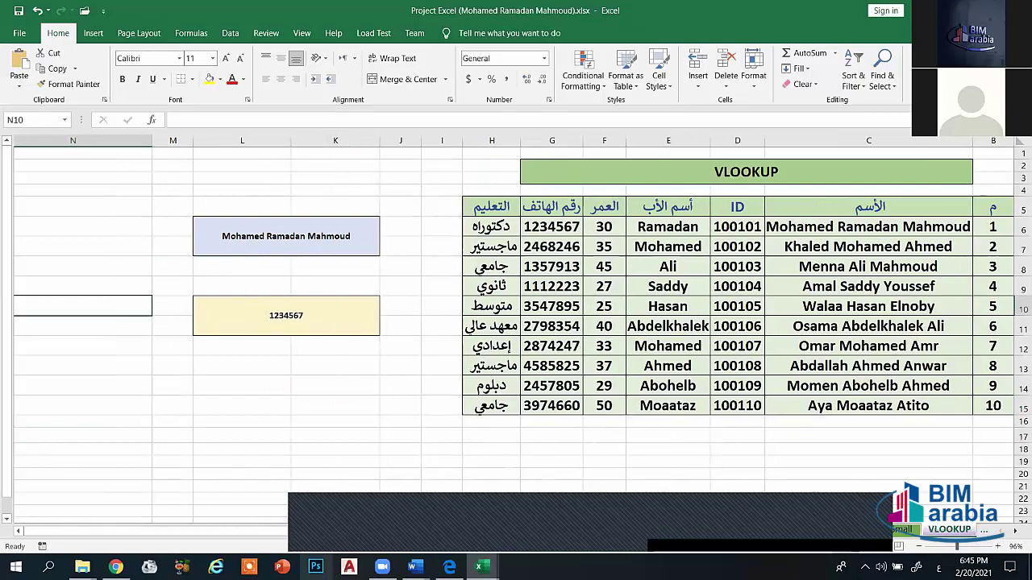
pyautogui.click(466, 548)
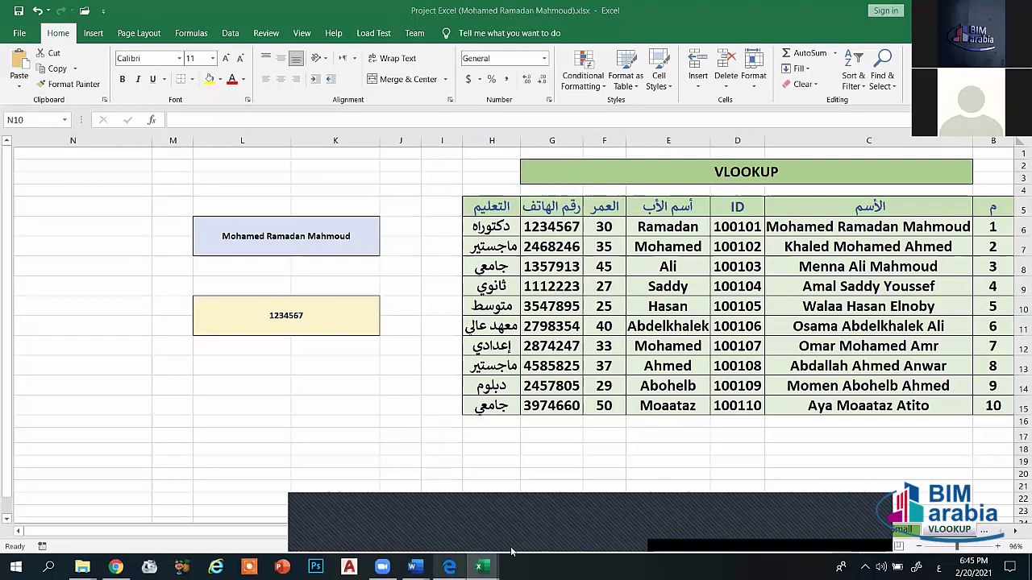
# Launch a new blank Excel workbook, Book1, from the taskbar jump list
pyautogui.rightClick(482, 567)
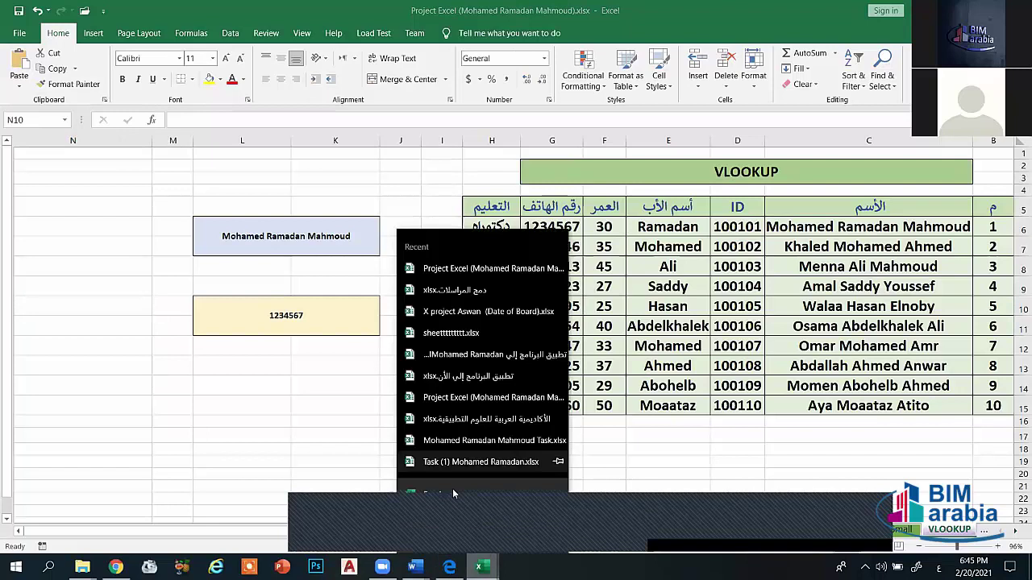
pyautogui.click(452, 490)
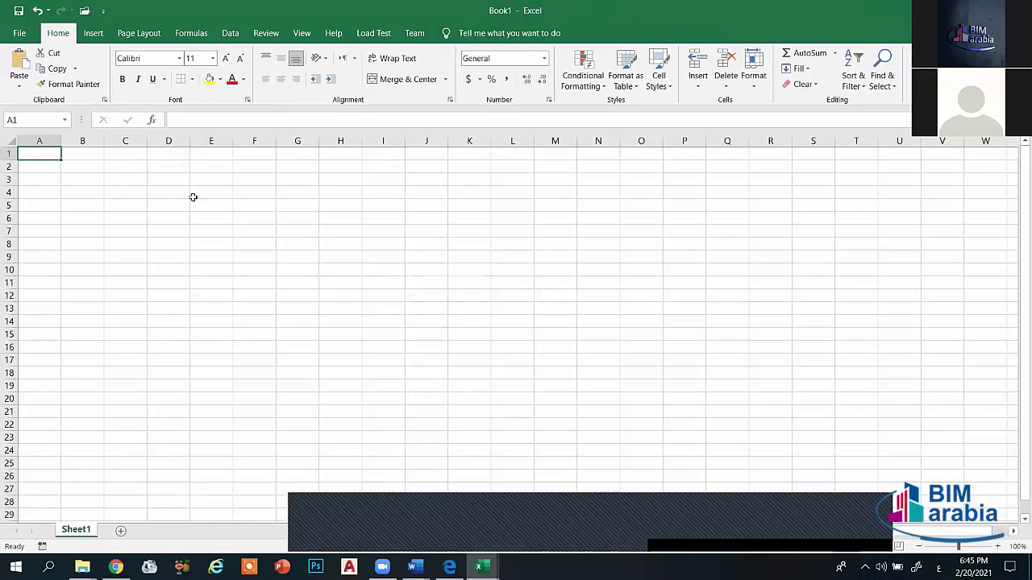
pyautogui.click(284, 222)
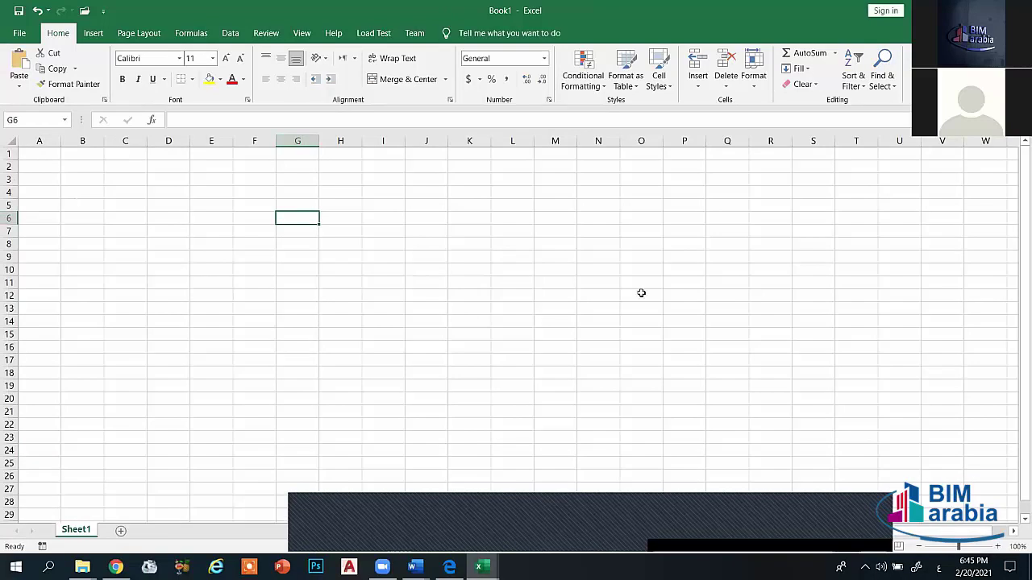
pyautogui.click(737, 308)
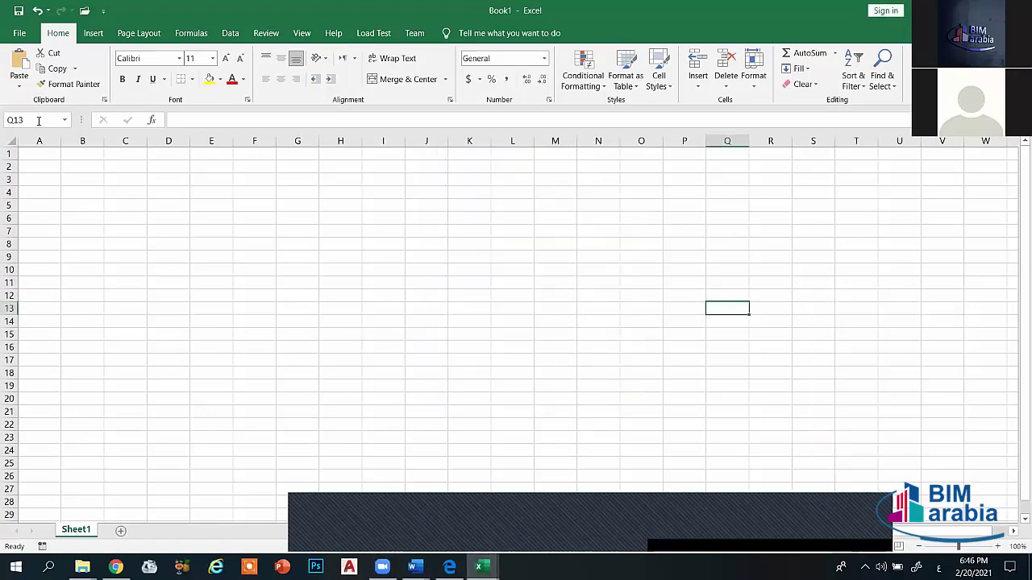
# Select a few empty cells, then add Sheet2 and switch back to Sheet1
pyautogui.click(104, 257)
pyautogui.click(343, 253)
pyautogui.click(570, 217)
pyautogui.click(684, 283)
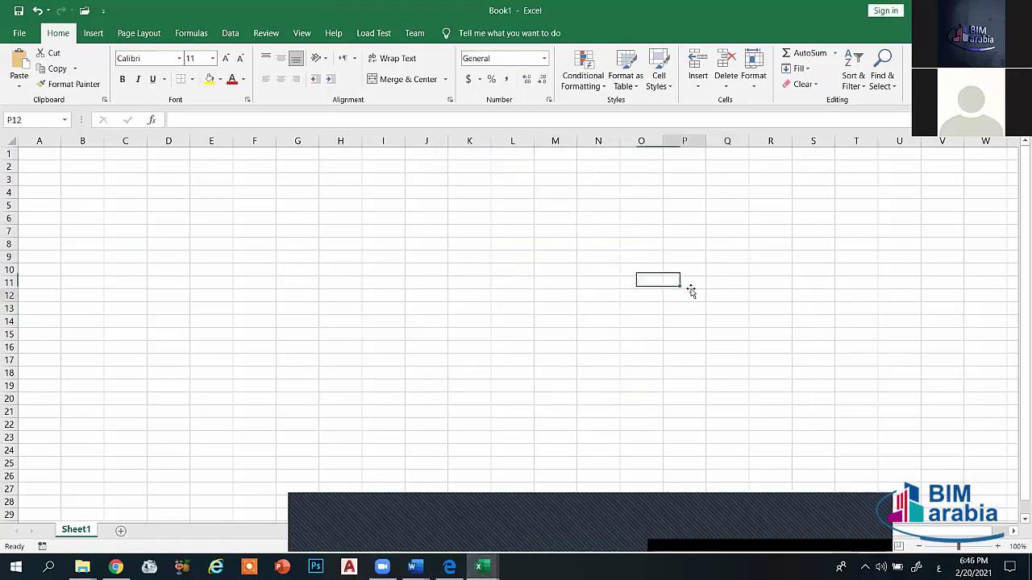
pyautogui.moveTo(598, 346); pyautogui.dragTo(641, 347)
pyautogui.click(298, 308)
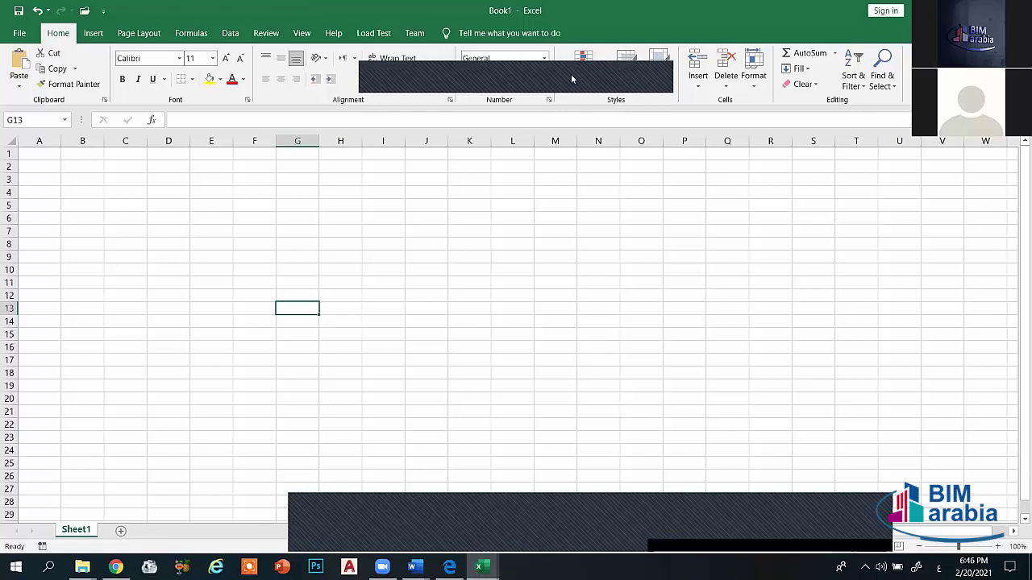
pyautogui.click(122, 532)
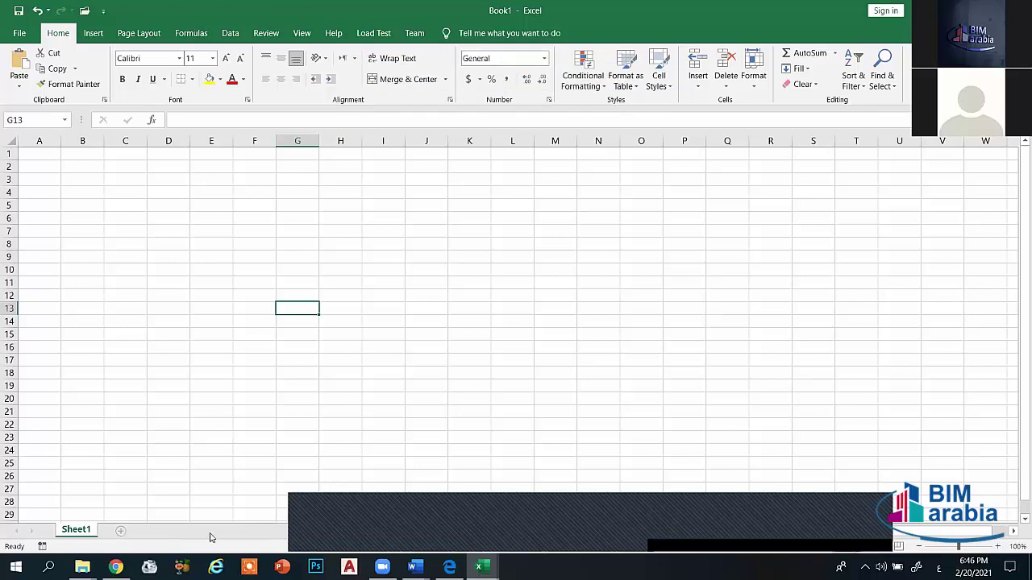
pyautogui.click(81, 532)
pyautogui.doubleClick(77, 531)
pyautogui.click(131, 504)
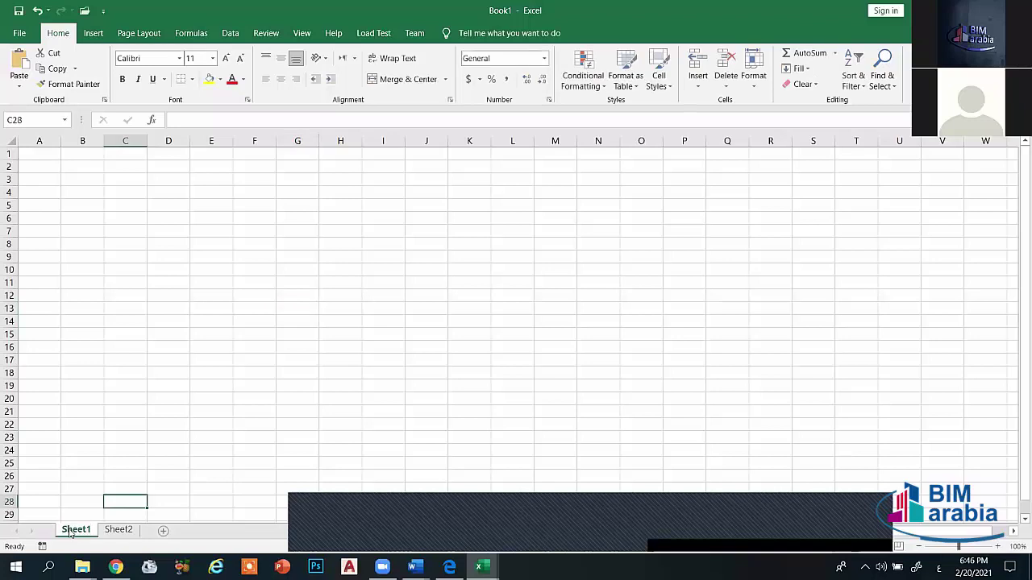
pyautogui.rightClick(75, 532)
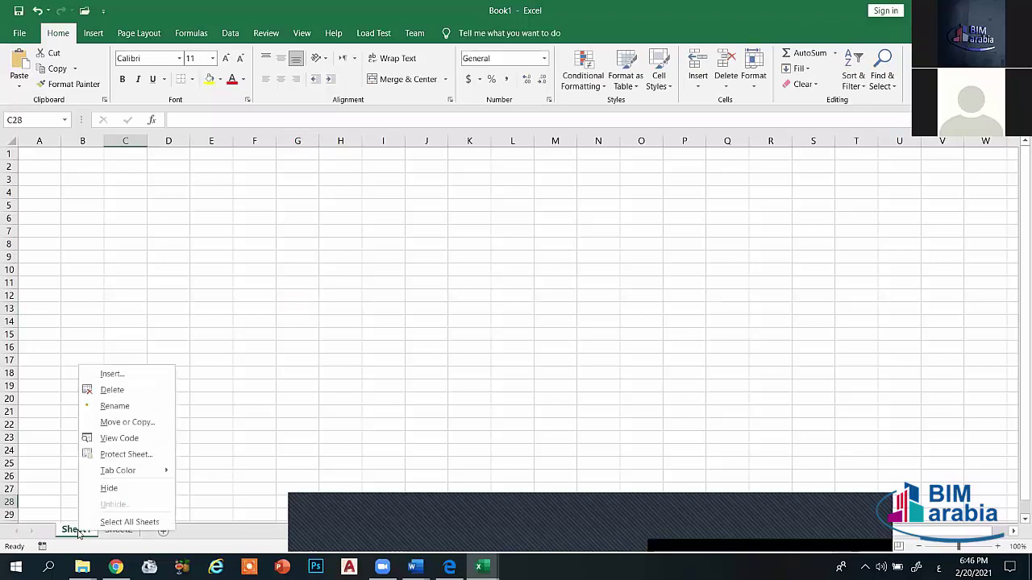
pyautogui.click(115, 406)
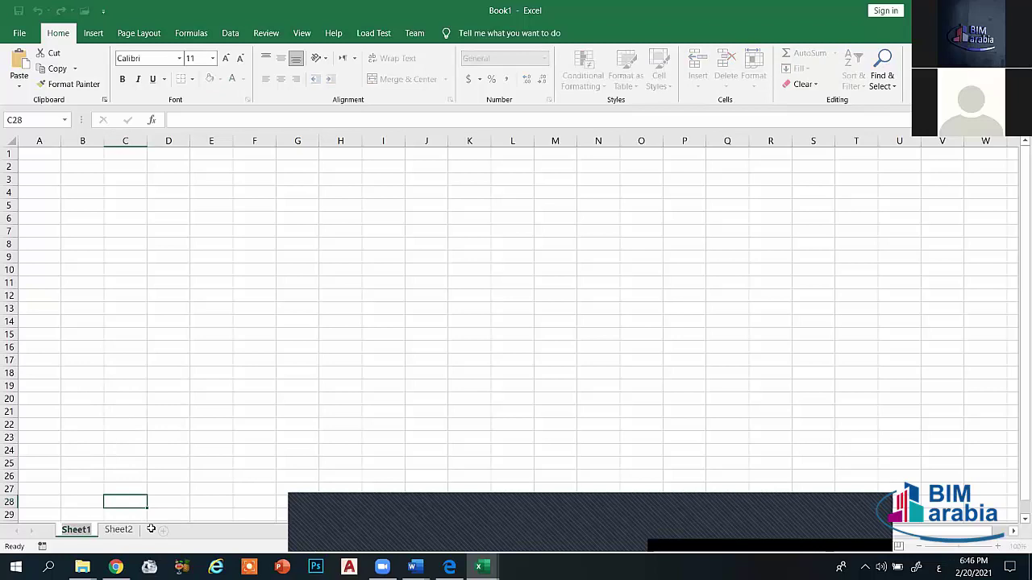
pyautogui.press('Return')
pyautogui.rightClick(93, 529)
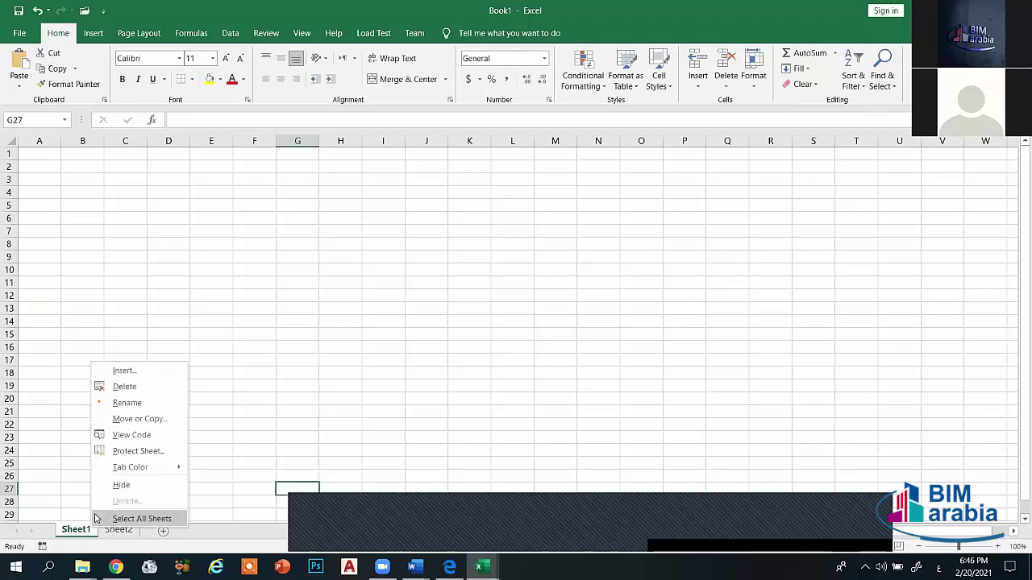
pyautogui.click(141, 371)
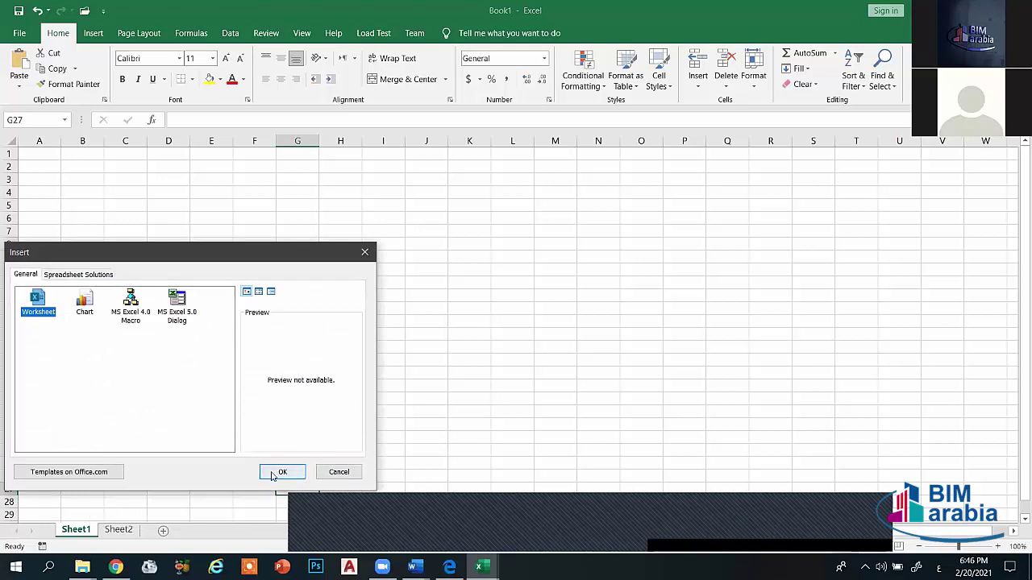
pyautogui.click(276, 474)
pyautogui.click(160, 532)
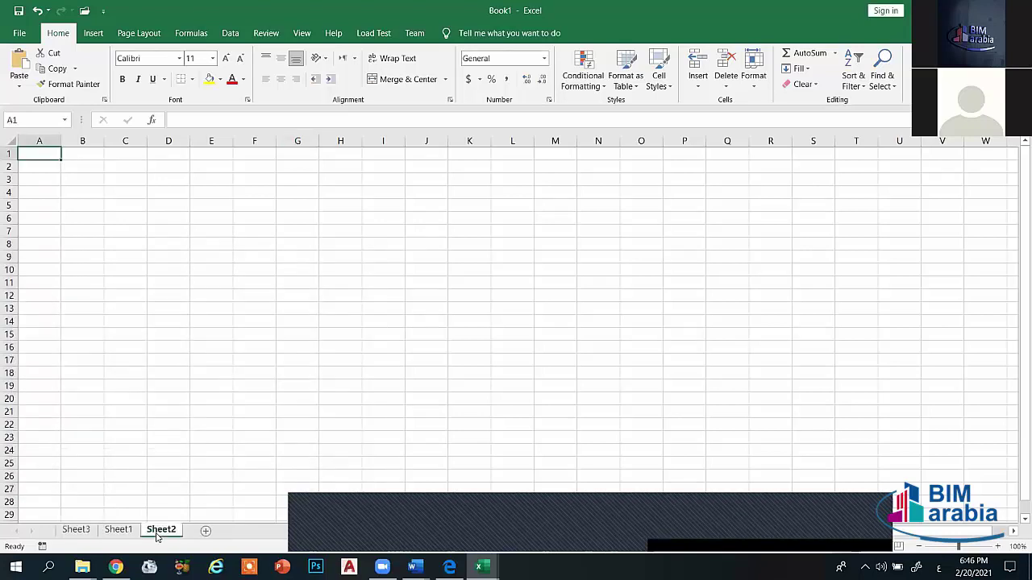
pyautogui.keyDown('ctrl'); pyautogui.click(137, 533); pyautogui.keyUp('ctrl')
pyautogui.click(132, 532)
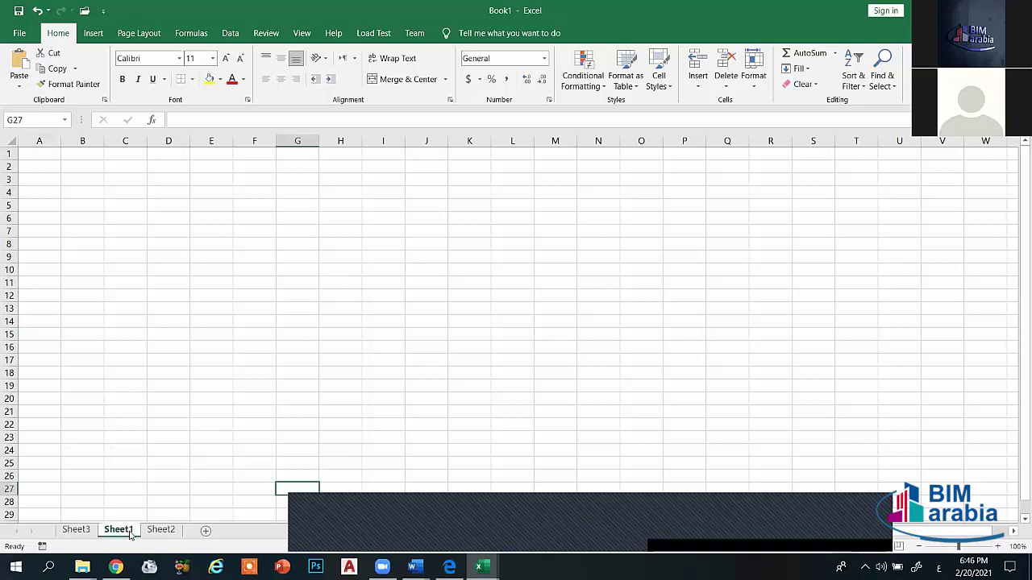
pyautogui.rightClick(131, 535)
pyautogui.click(63, 529)
pyautogui.click(64, 530)
pyautogui.rightClick(68, 530)
pyautogui.click(98, 387)
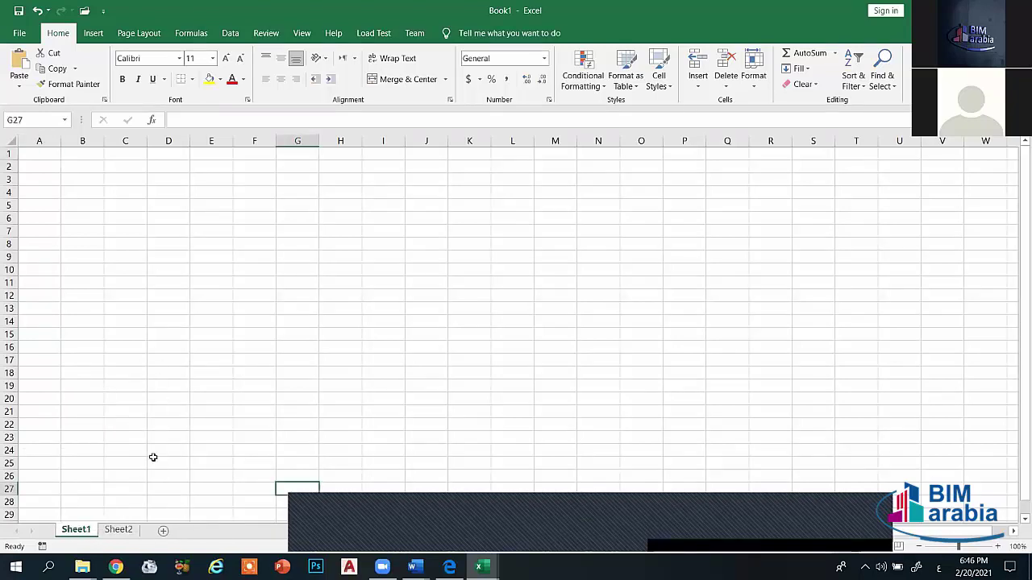
pyautogui.rightClick(88, 536)
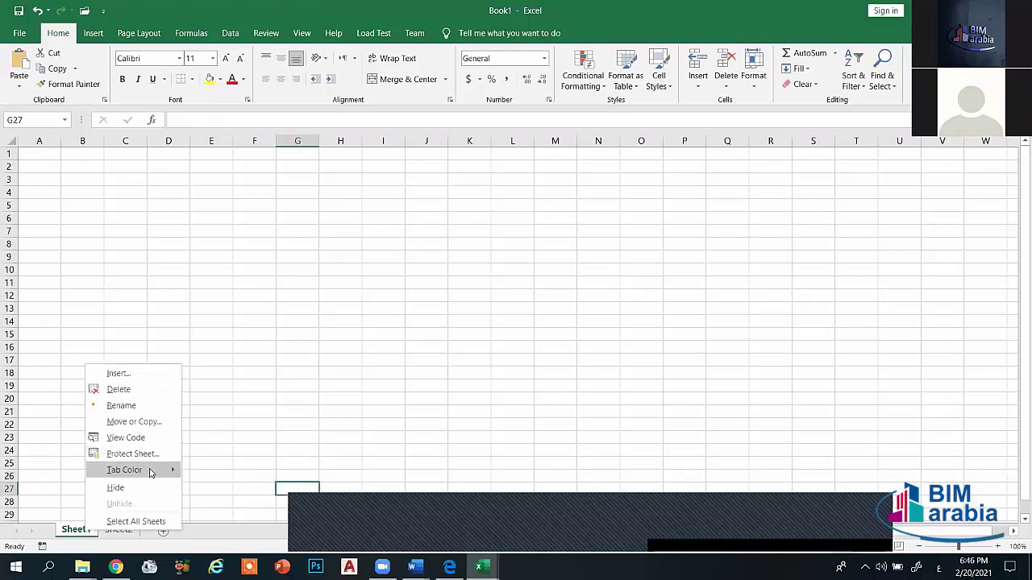
# Enter 45 in I16 and 898 in I17, with 886 below
pyautogui.click(392, 345)
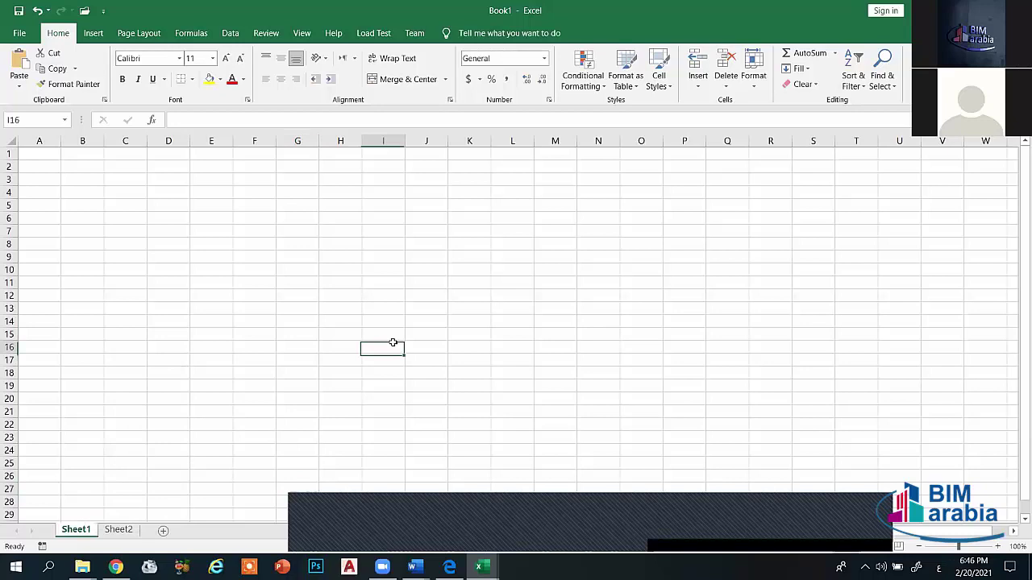
pyautogui.write('ت')
pyautogui.write('45')
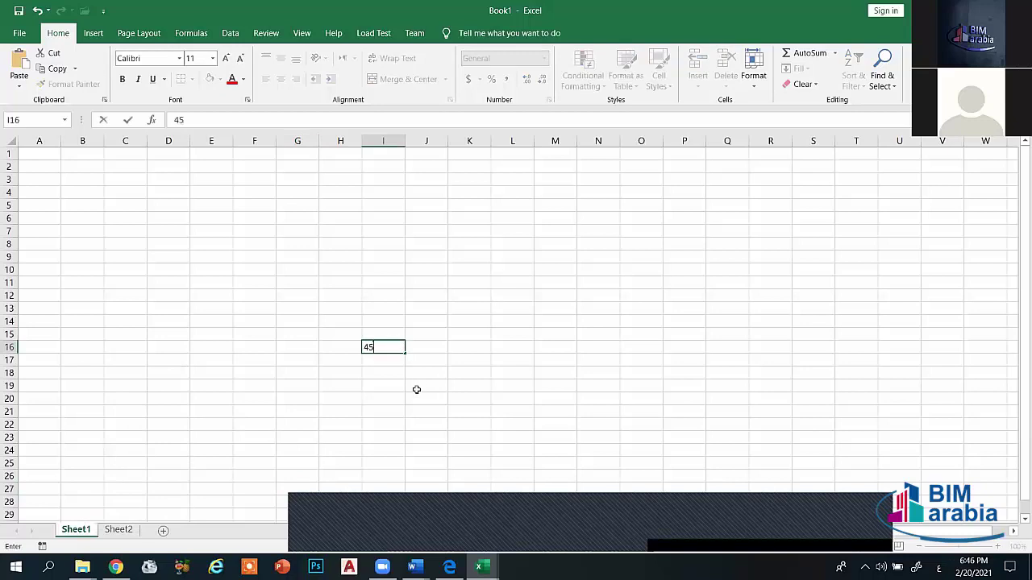
pyautogui.press('Return')
pyautogui.click(391, 373)
pyautogui.write('886')
pyautogui.click(391, 363)
pyautogui.write('898')
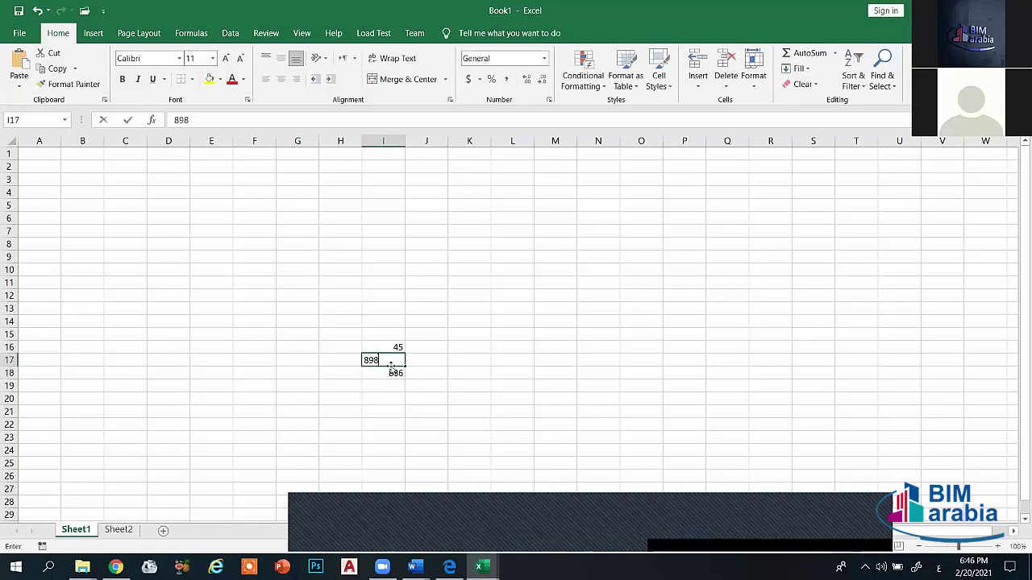
pyautogui.press('Return')
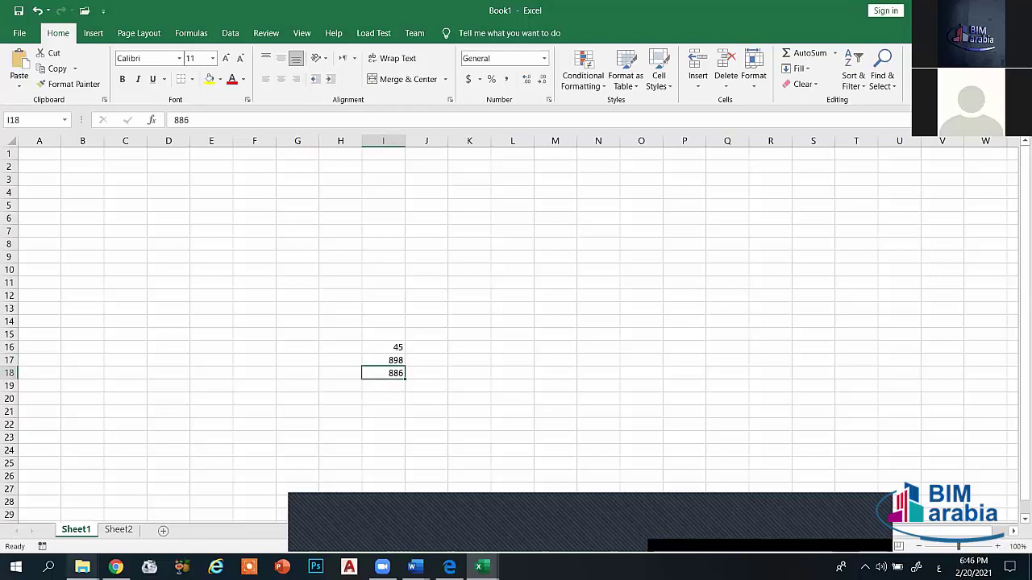
# Protect Sheet1 with a password
pyautogui.rightClick(93, 526)
pyautogui.click(133, 454)
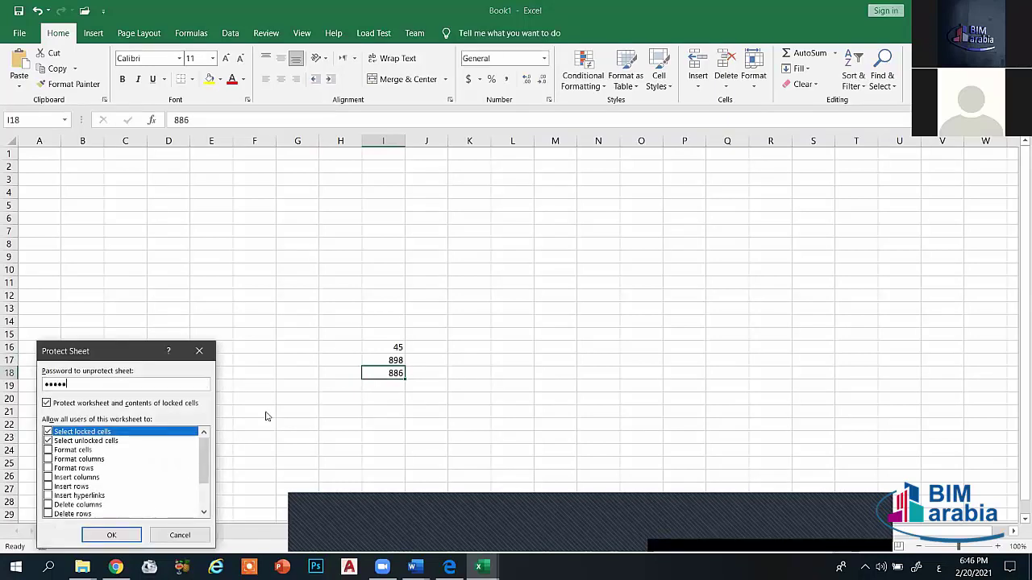
pyautogui.click(111, 535)
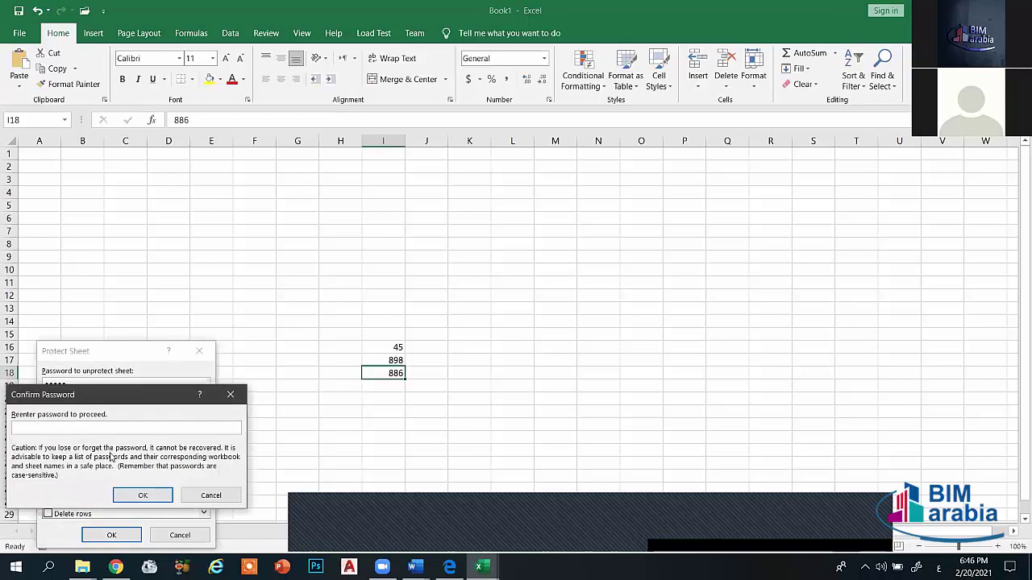
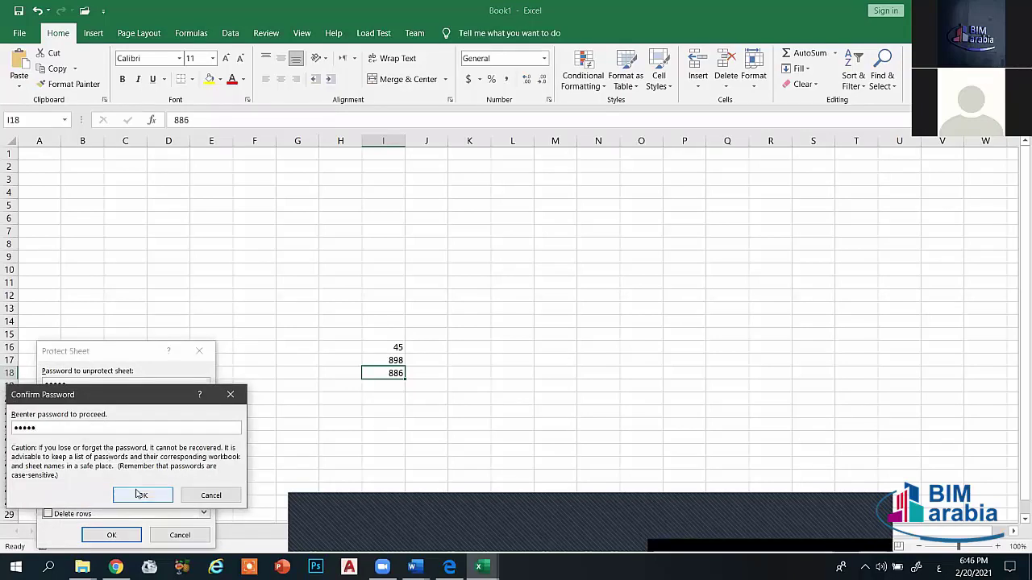
pyautogui.click(140, 495)
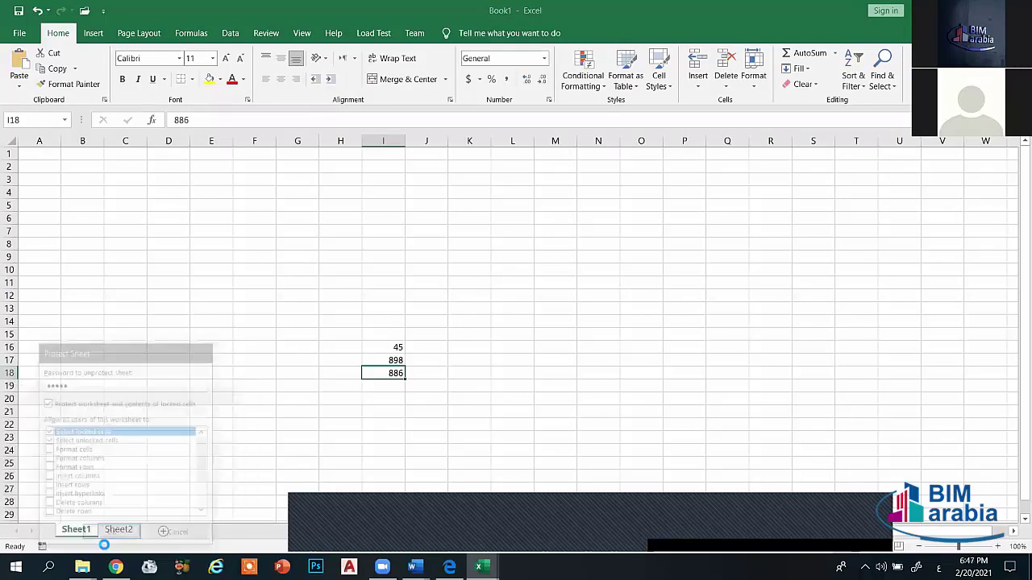
# Try deleting I16 and dismiss the protected-sheet warning
pyautogui.click(393, 349)
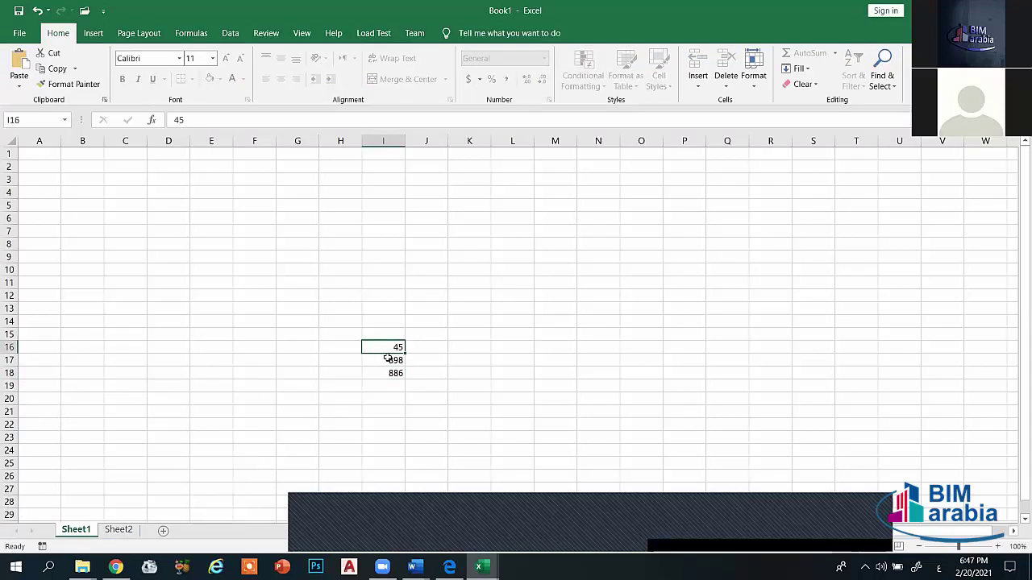
pyautogui.press('Delete')
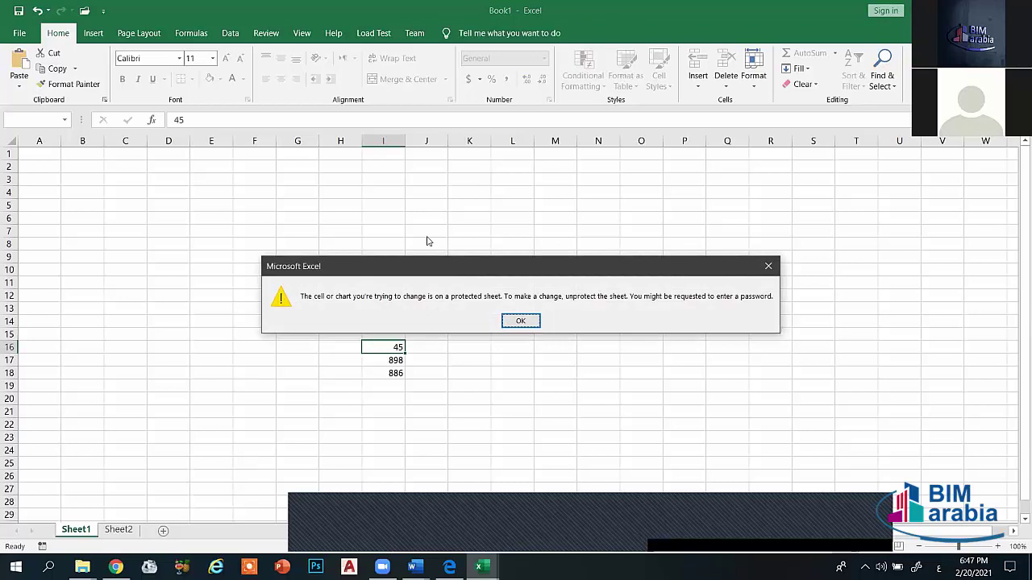
pyautogui.moveTo(428, 266); pyautogui.dragTo(386, 235)
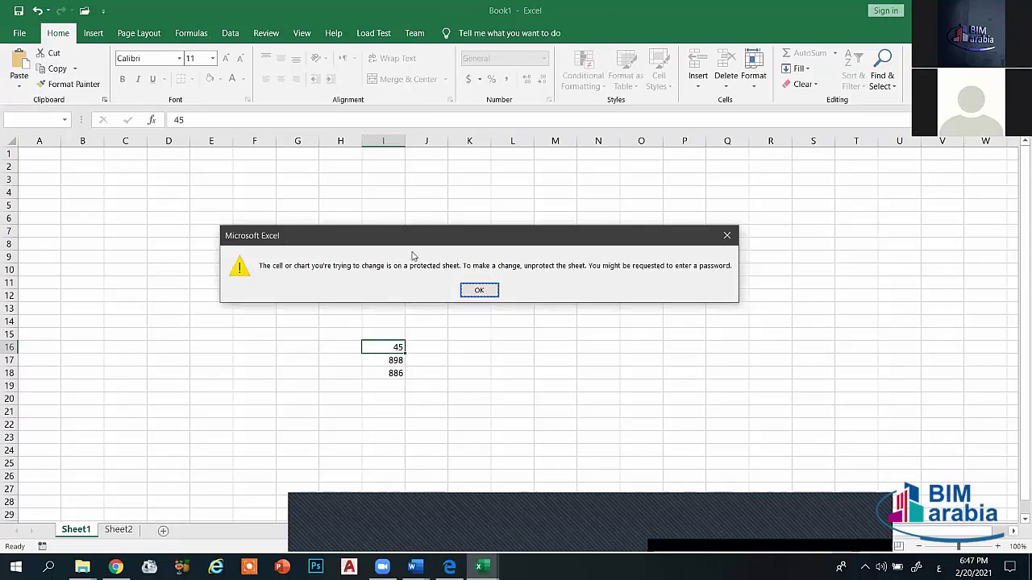
pyautogui.click(486, 292)
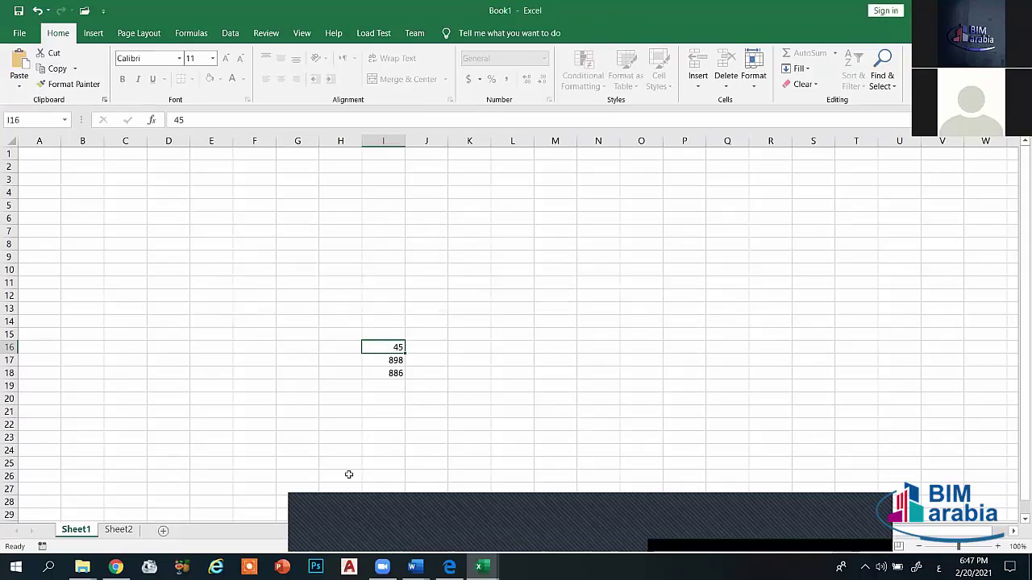
# Unprotect Sheet1 with its password and type 5458 into I16
pyautogui.rightClick(89, 534)
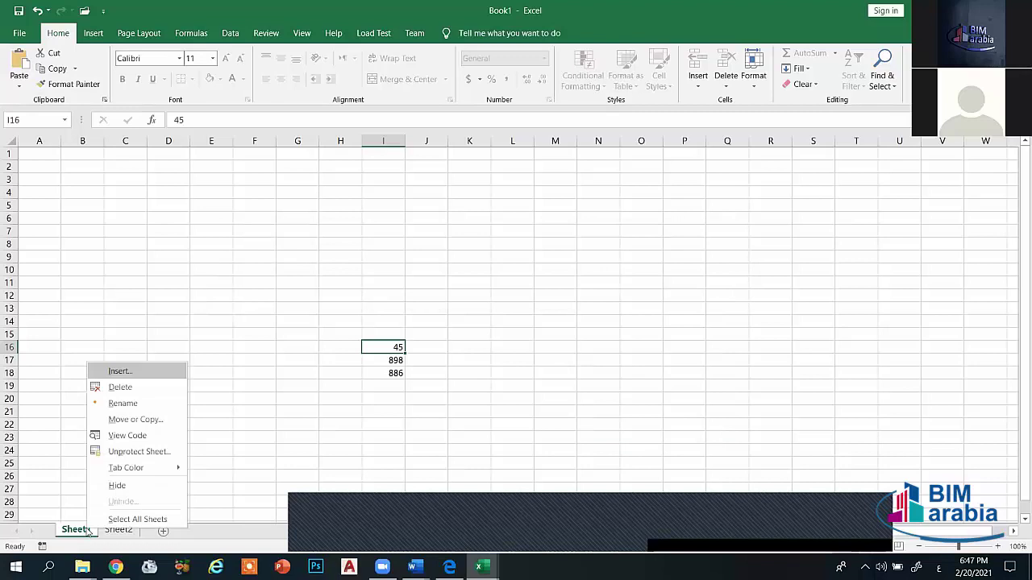
pyautogui.click(116, 453)
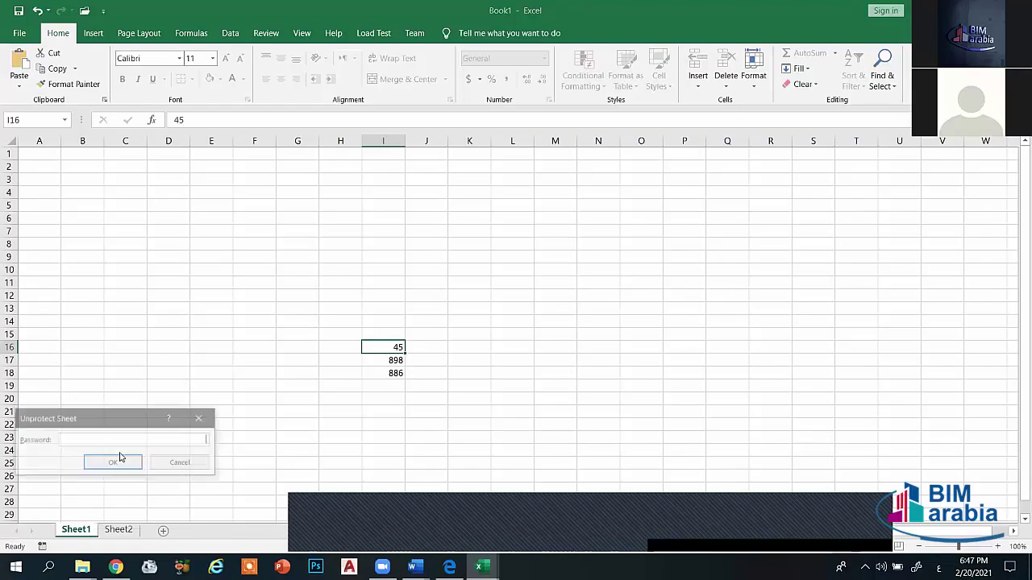
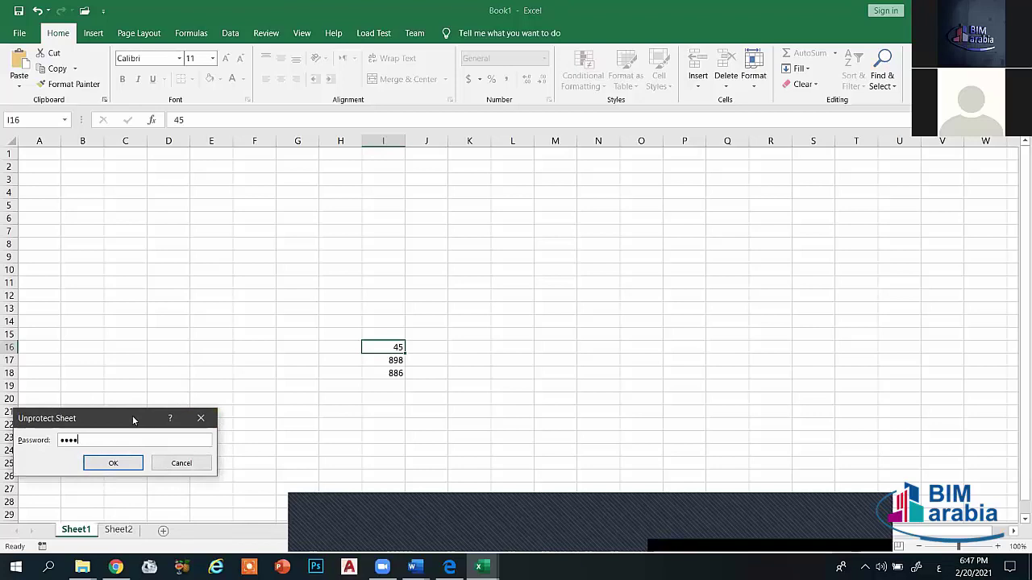
pyautogui.click(128, 463)
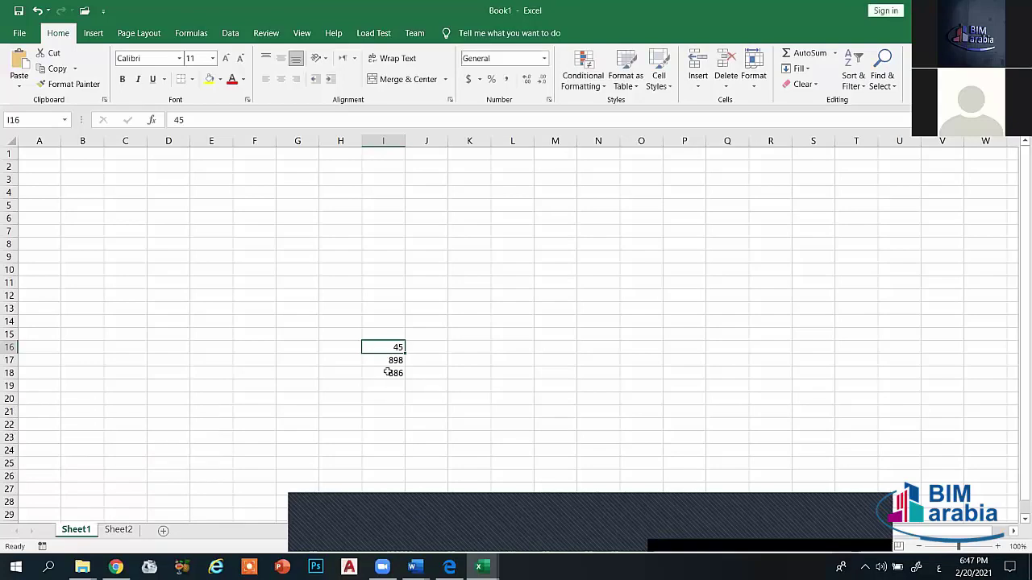
pyautogui.write('5458')
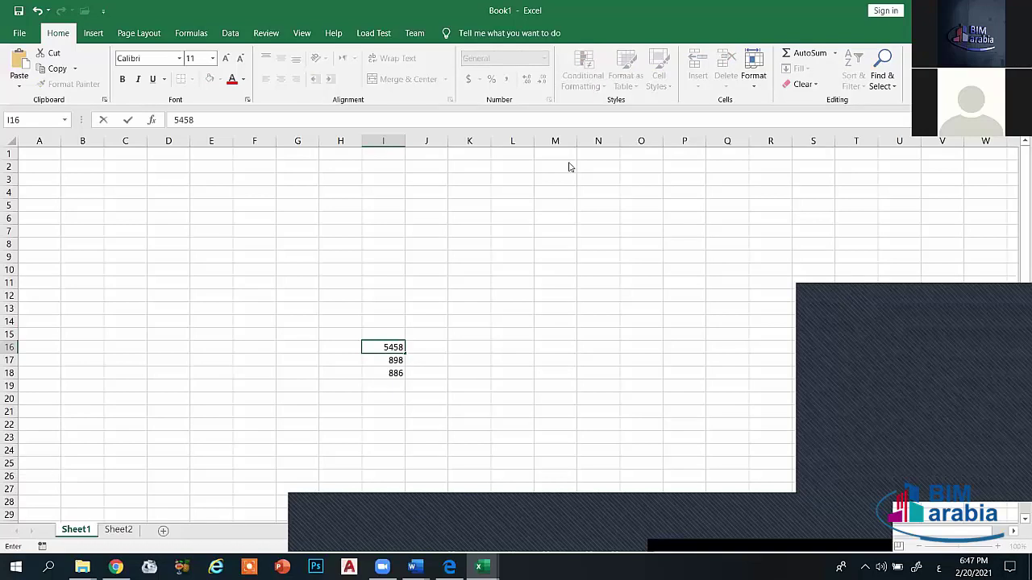
# Colour the Sheet1 tab red
pyautogui.rightClick(85, 531)
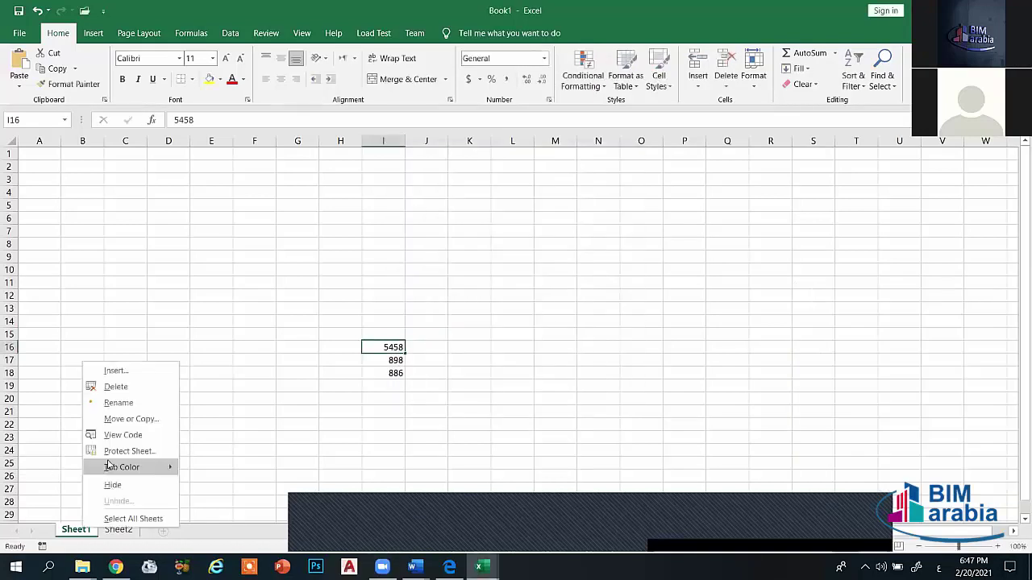
pyautogui.moveTo(133, 468)
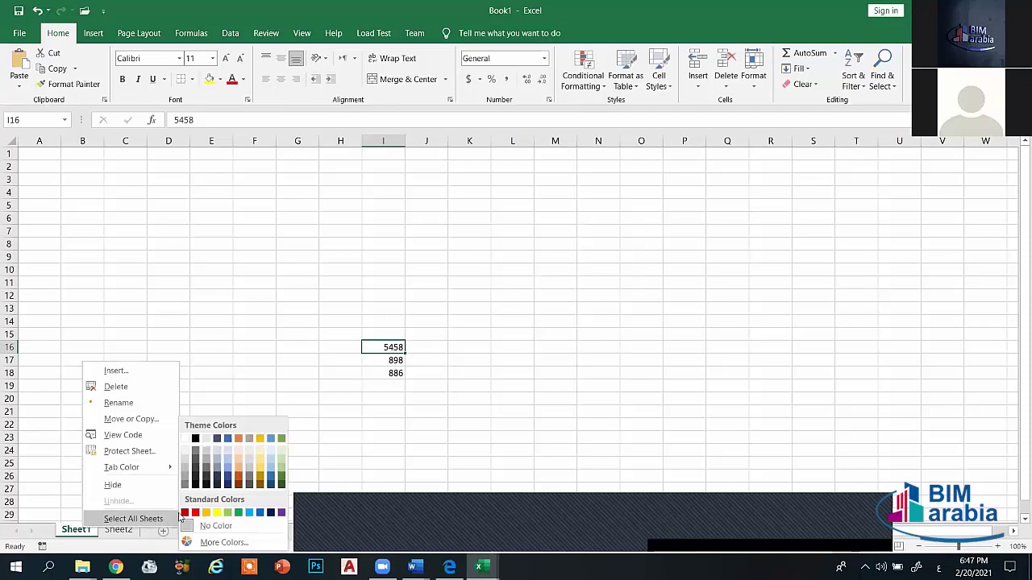
pyautogui.click(185, 513)
# Return to Sheet1 and group all sheets with Select All Sheets
pyautogui.click(118, 530)
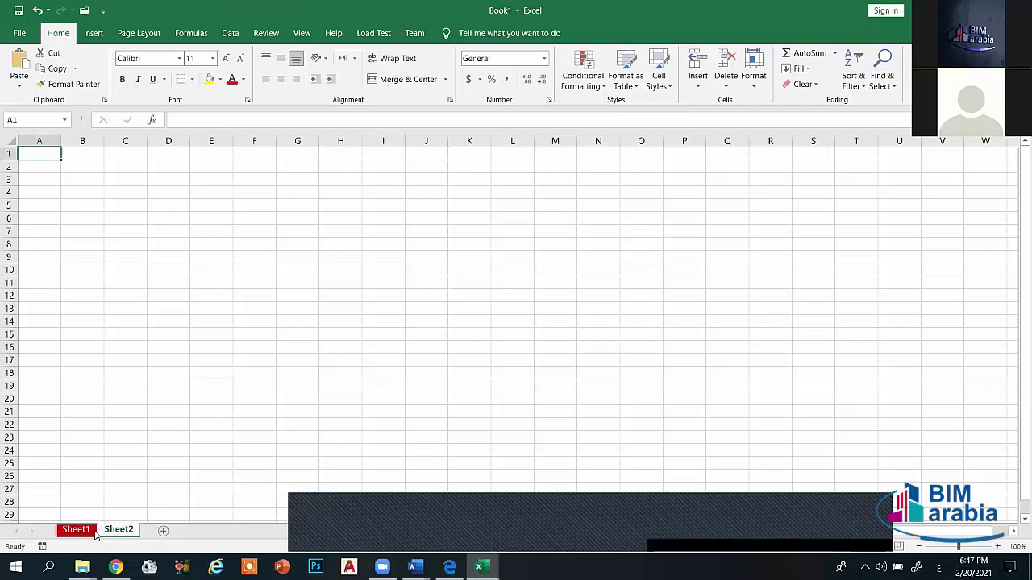
pyautogui.click(70, 532)
pyautogui.rightClick(81, 533)
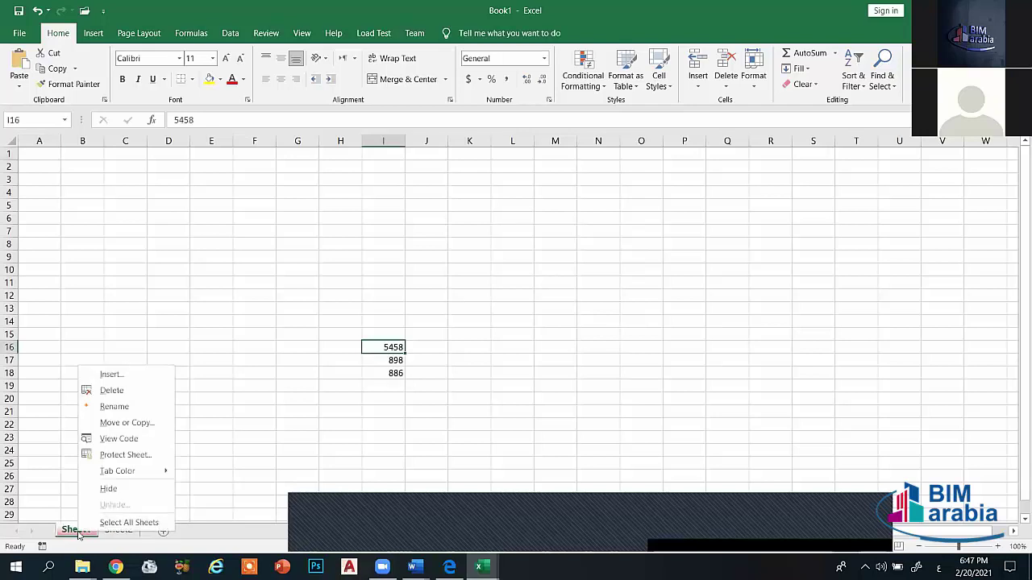
pyautogui.click(129, 523)
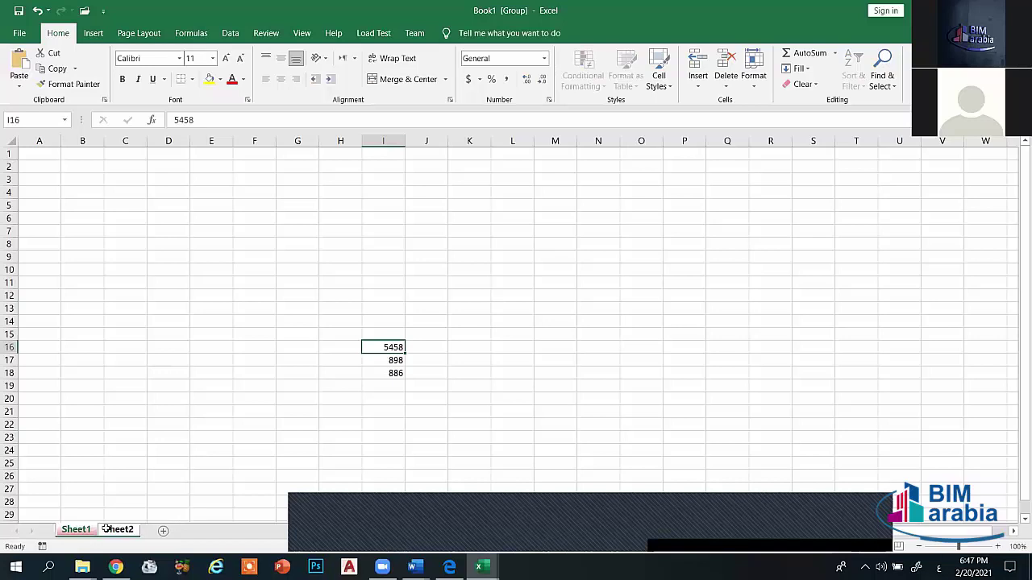
pyautogui.click(168, 476)
# Ungroup the sheets and drag the Sheet1 tab after Sheet2
pyautogui.rightClick(102, 533)
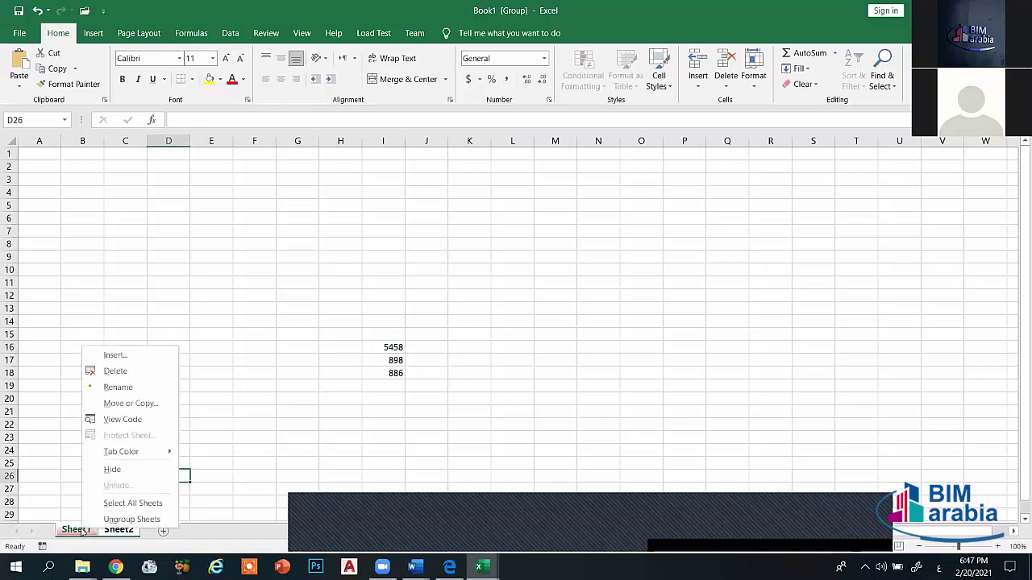
pyautogui.click(121, 520)
pyautogui.rightClick(82, 536)
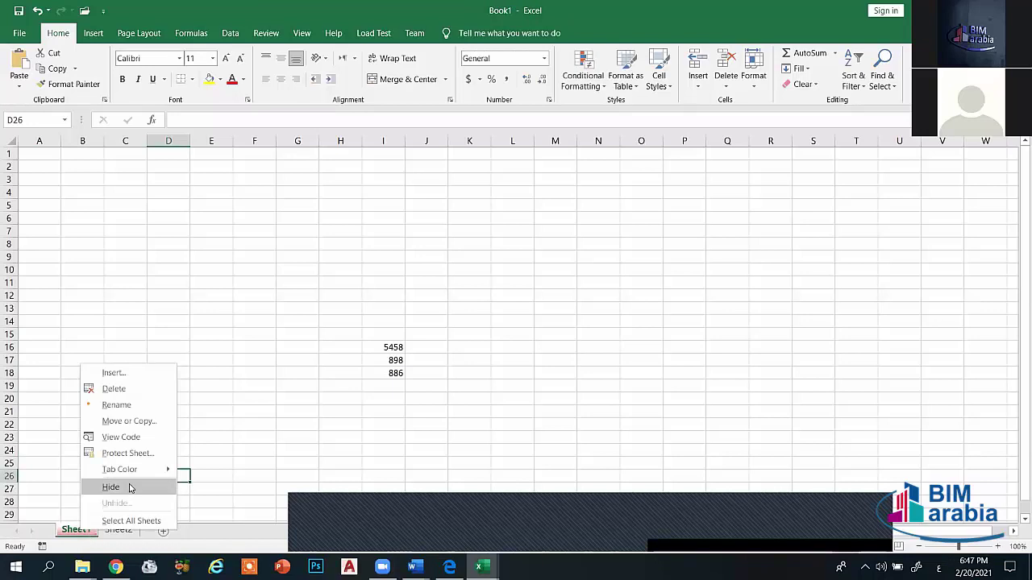
pyautogui.press('Escape')
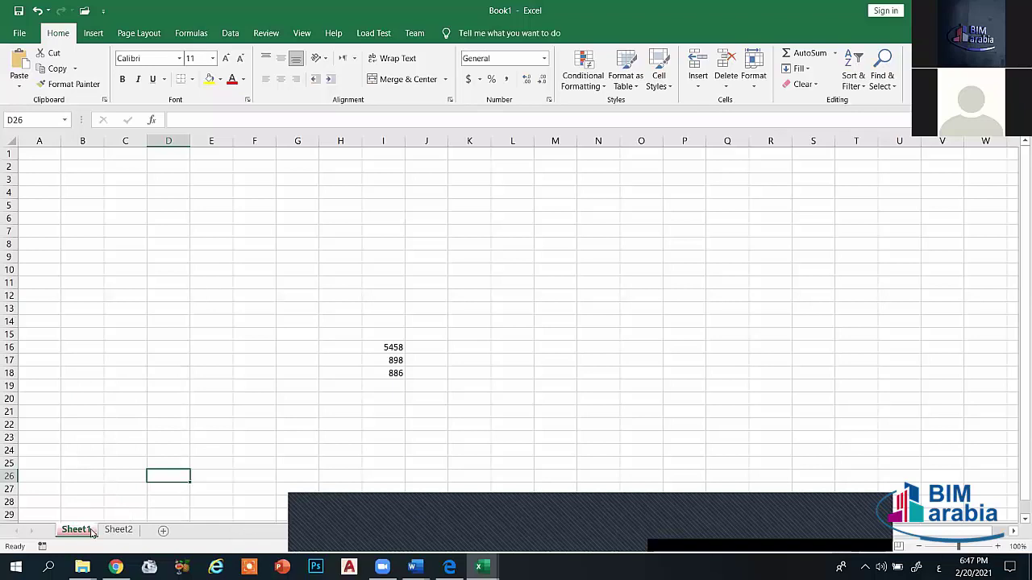
pyautogui.moveTo(93, 534); pyautogui.dragTo(139, 532)
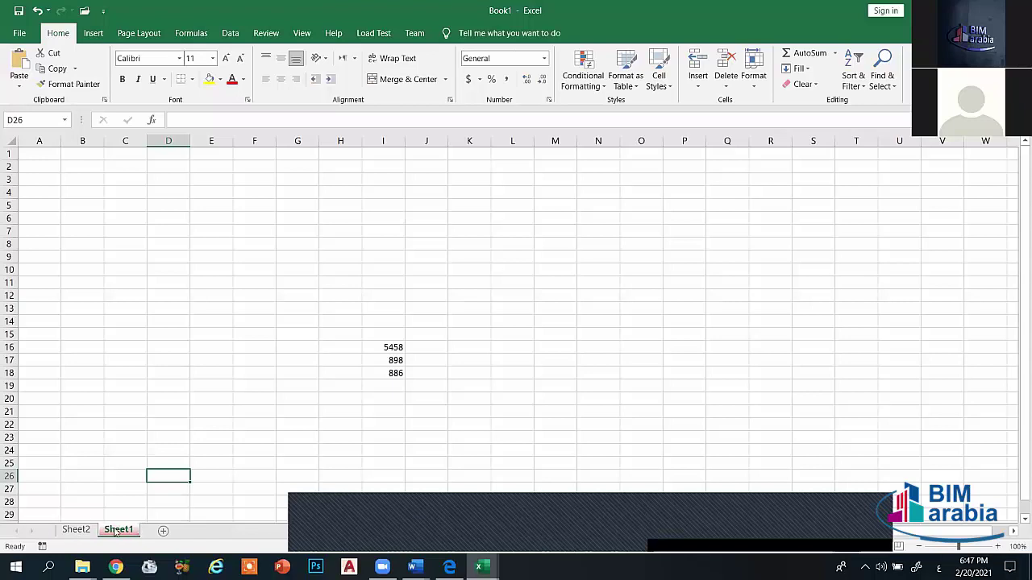
# Use Move or Copy to place Sheet1 before Sheet2
pyautogui.rightClick(115, 530)
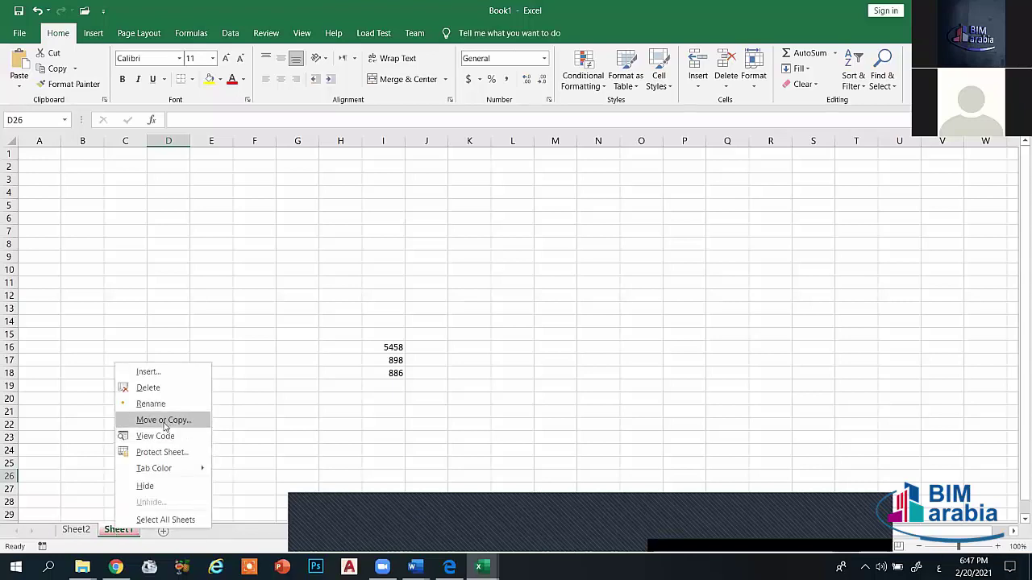
pyautogui.click(165, 422)
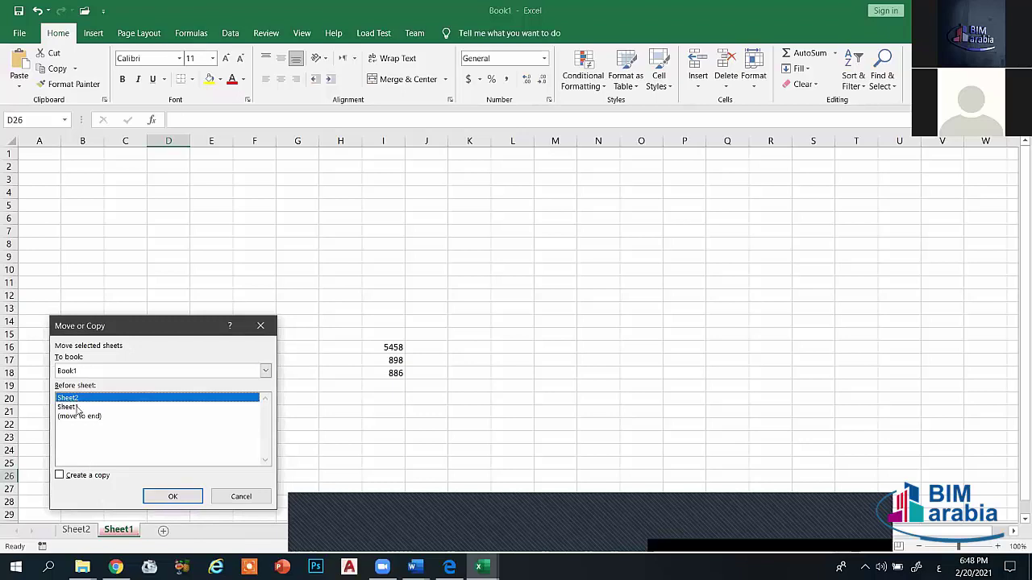
pyautogui.click(182, 497)
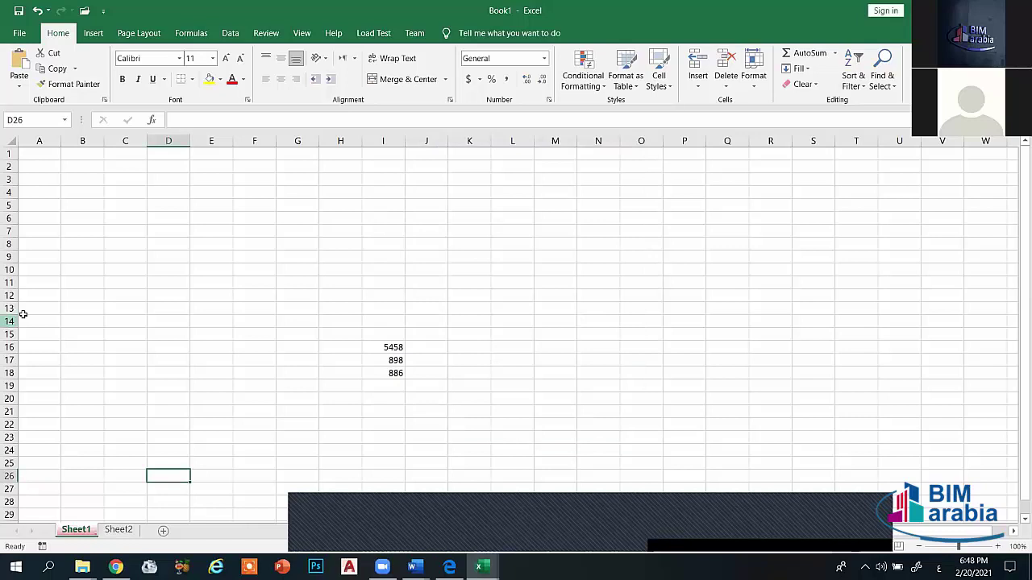
# Dismiss the row 14 shortcut menu and select cells around the numbers
pyautogui.click(12, 321)
pyautogui.rightClick(13, 322)
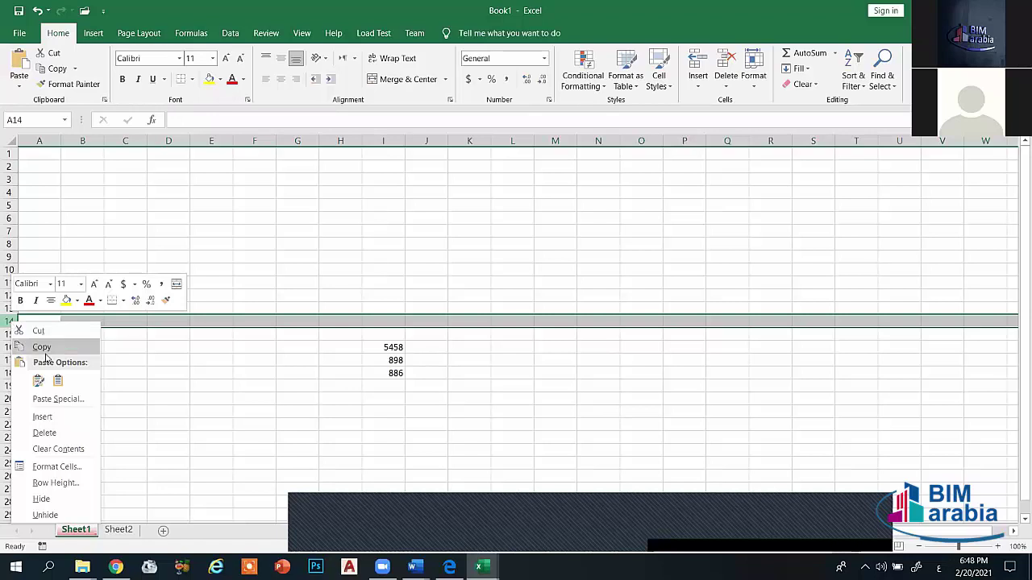
pyautogui.click(157, 417)
pyautogui.click(129, 398)
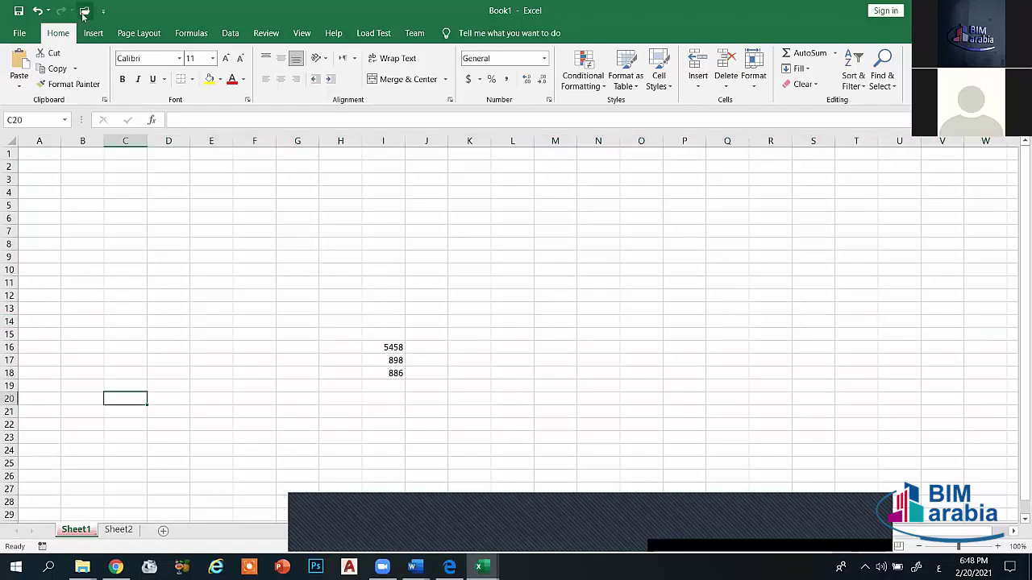
pyautogui.click(301, 232)
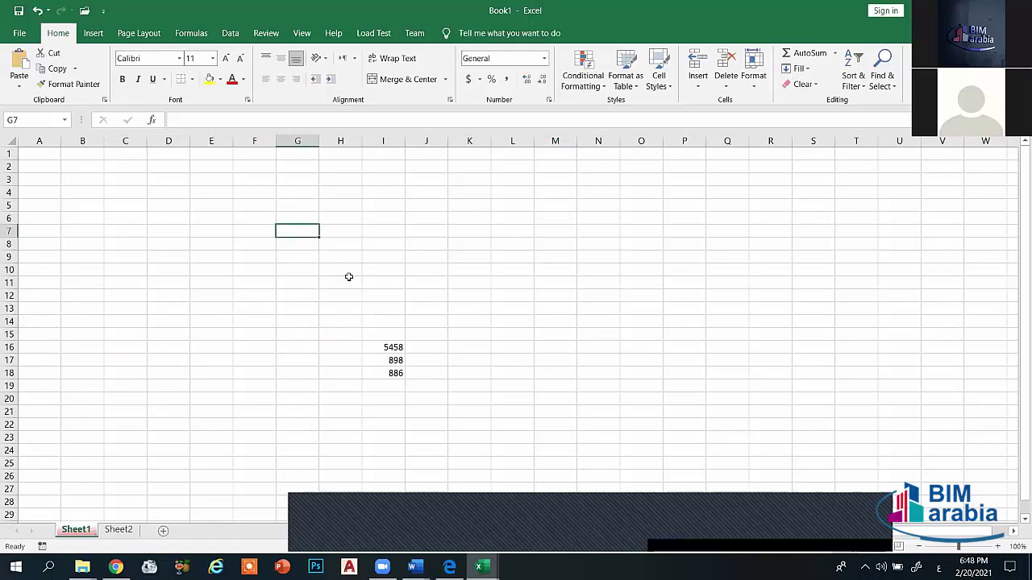
pyautogui.click(393, 312)
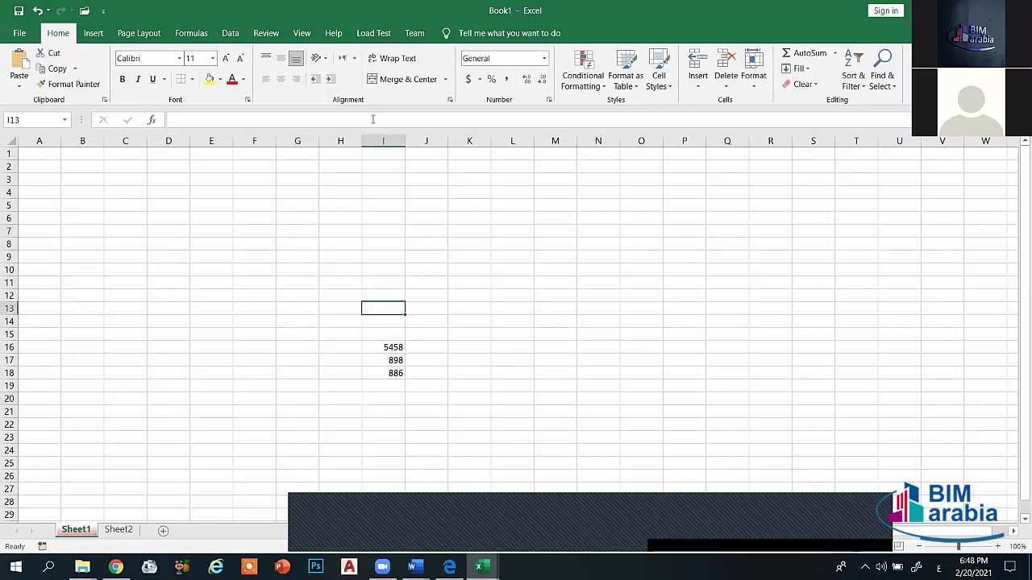
pyautogui.click(141, 33)
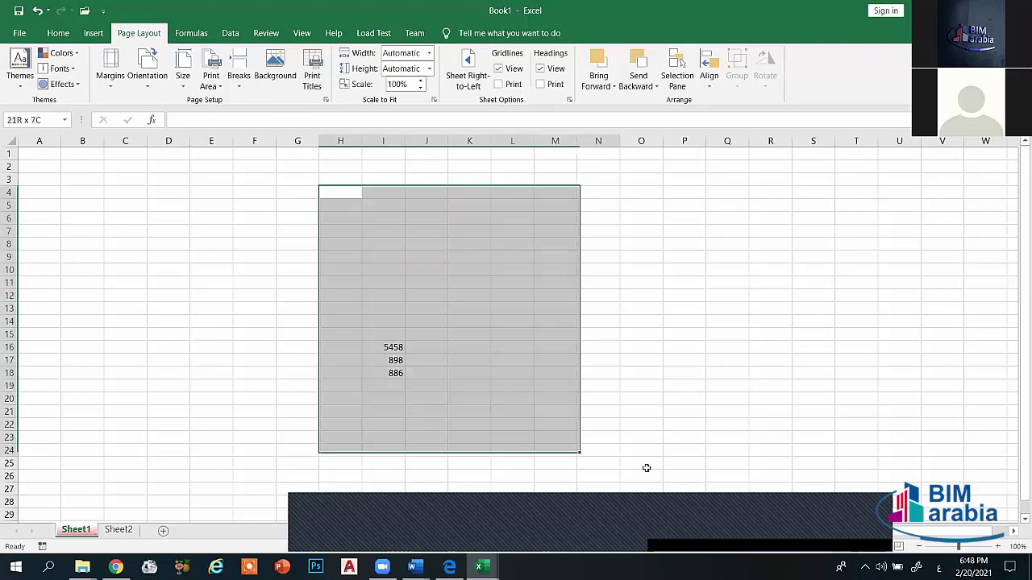
pyautogui.moveTo(387, 235); pyautogui.dragTo(669, 487)
# Select I16:I18 and delete the values 5458, 898 and 886
pyautogui.click(391, 348)
pyautogui.moveTo(390, 349); pyautogui.dragTo(392, 373)
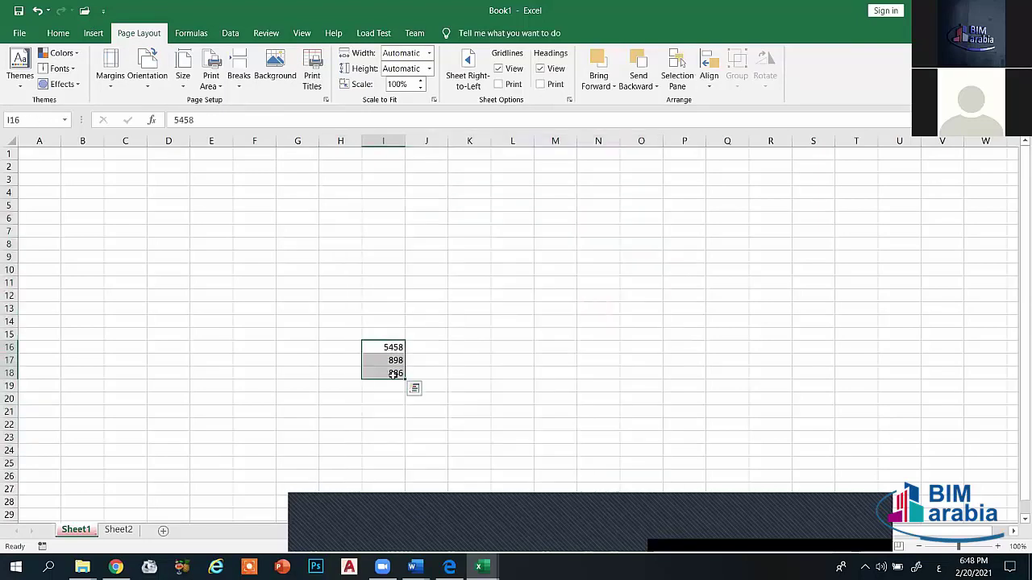
pyautogui.press('BackSpace')
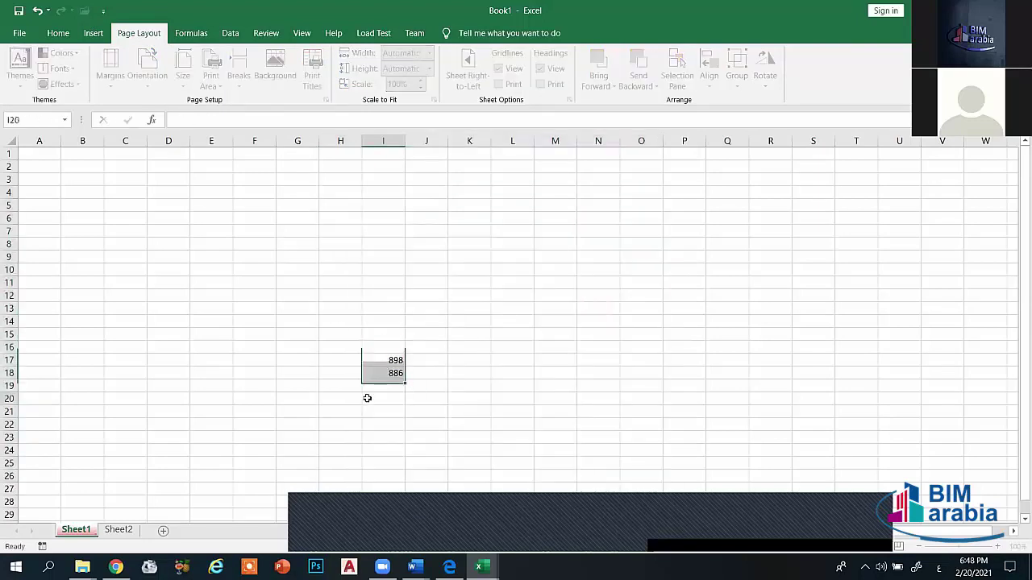
pyautogui.click(371, 396)
pyautogui.moveTo(391, 349); pyautogui.dragTo(393, 371)
pyautogui.press('Delete')
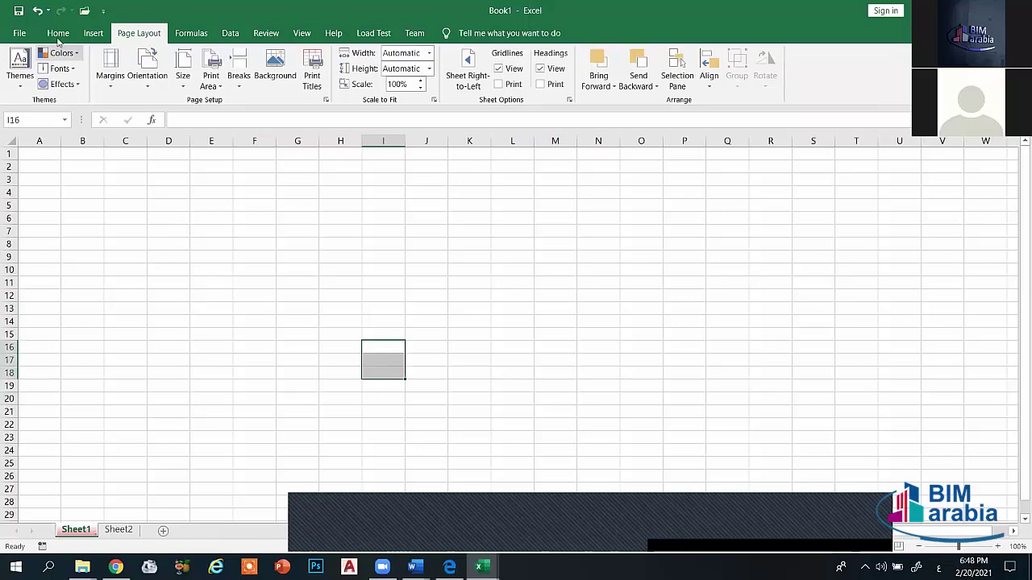
# Browse the Home, Insert, Page Layout, Formulas and Data tabs, opening and closing Data Validation
pyautogui.click(58, 33)
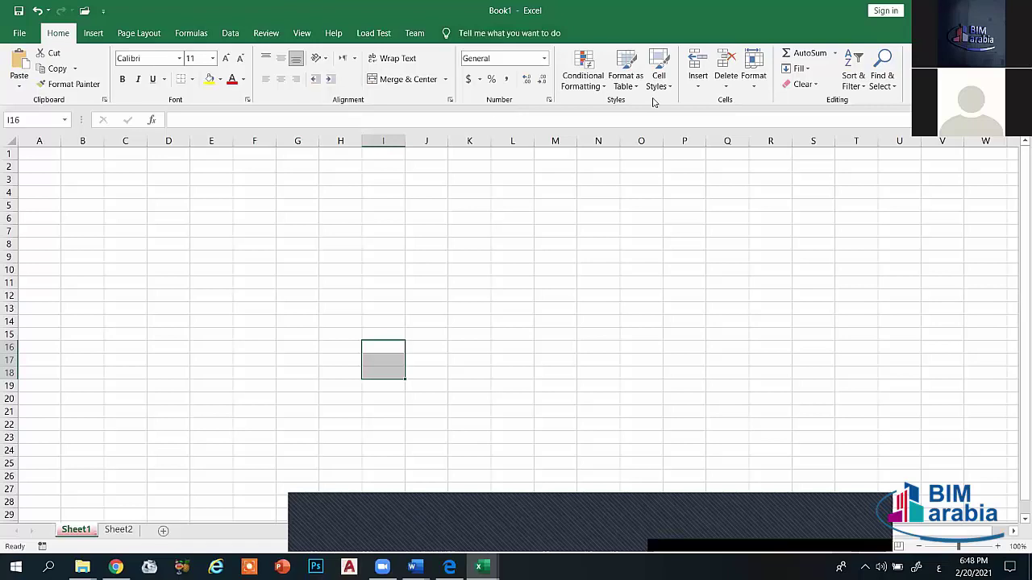
pyautogui.click(93, 33)
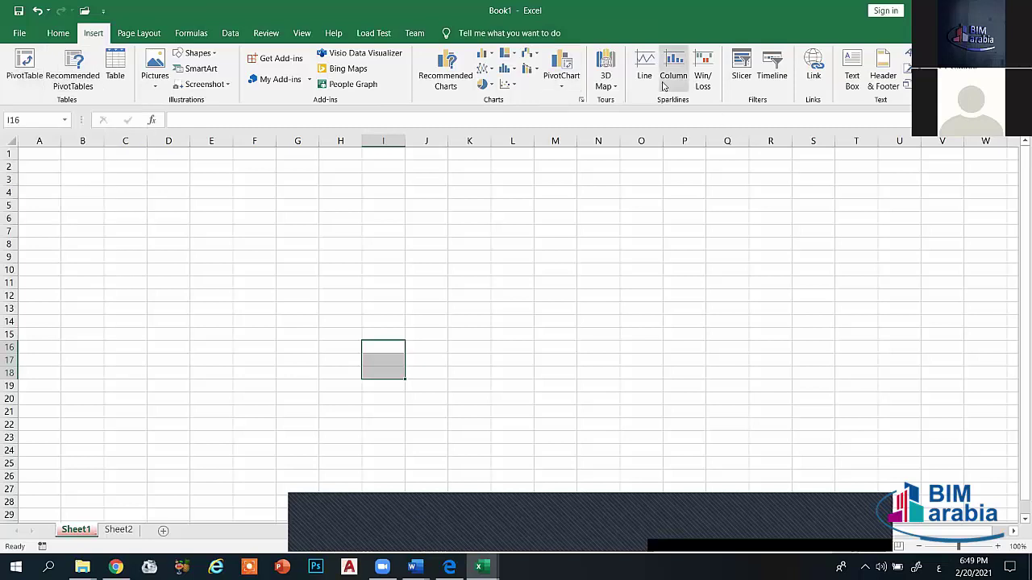
pyautogui.click(141, 33)
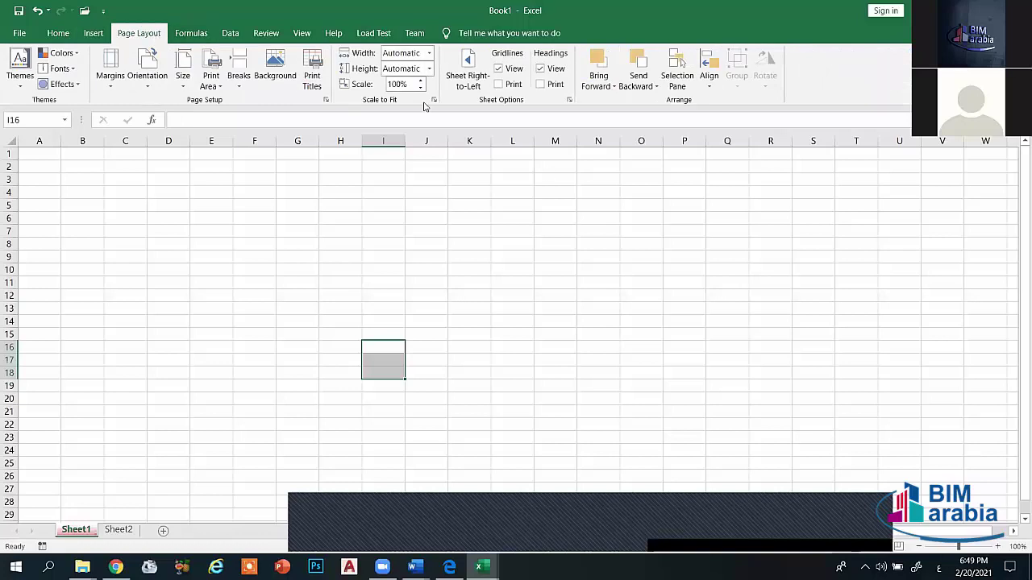
pyautogui.click(195, 36)
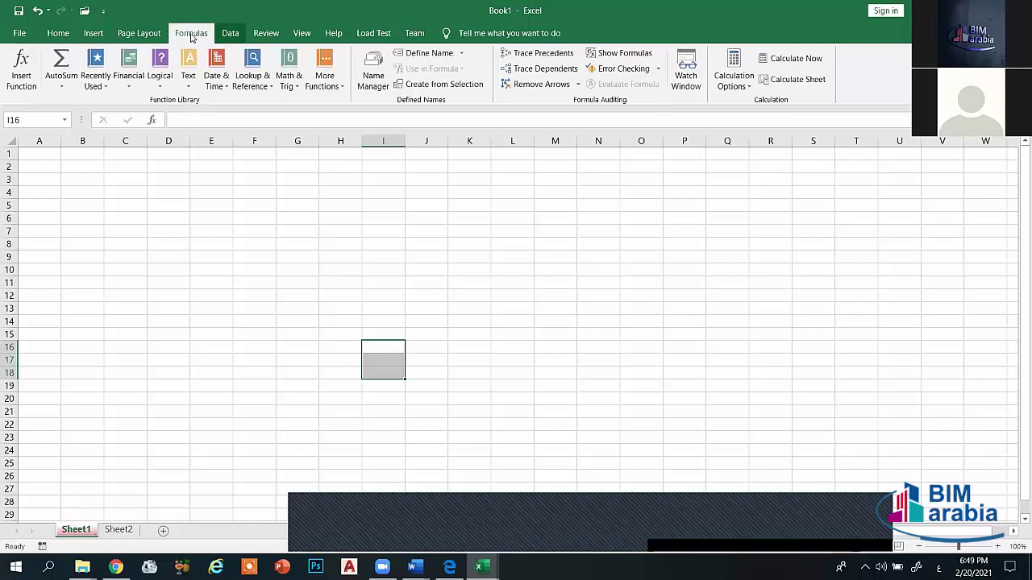
pyautogui.click(230, 35)
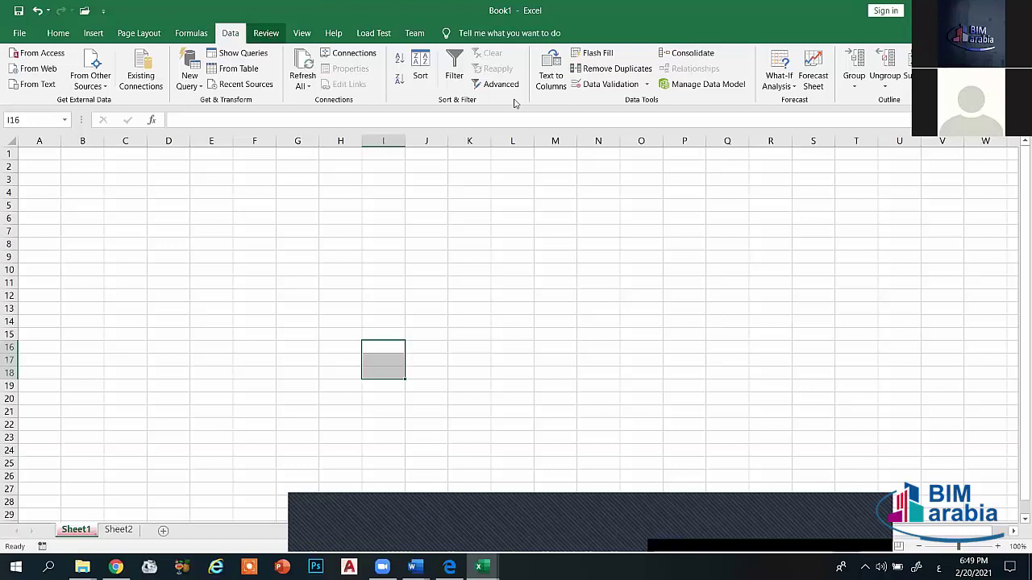
pyautogui.click(648, 84)
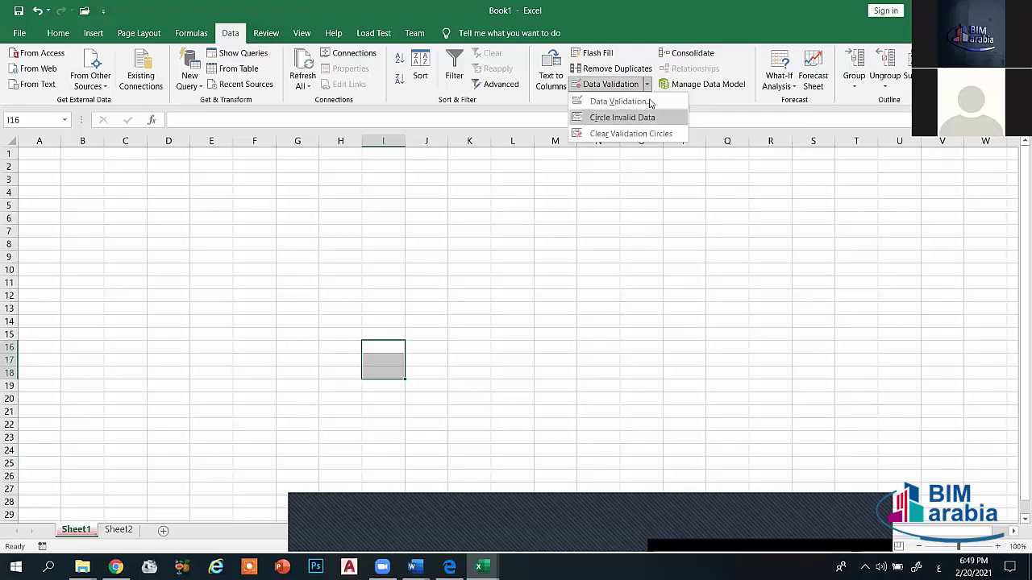
pyautogui.click(495, 255)
pyautogui.click(494, 256)
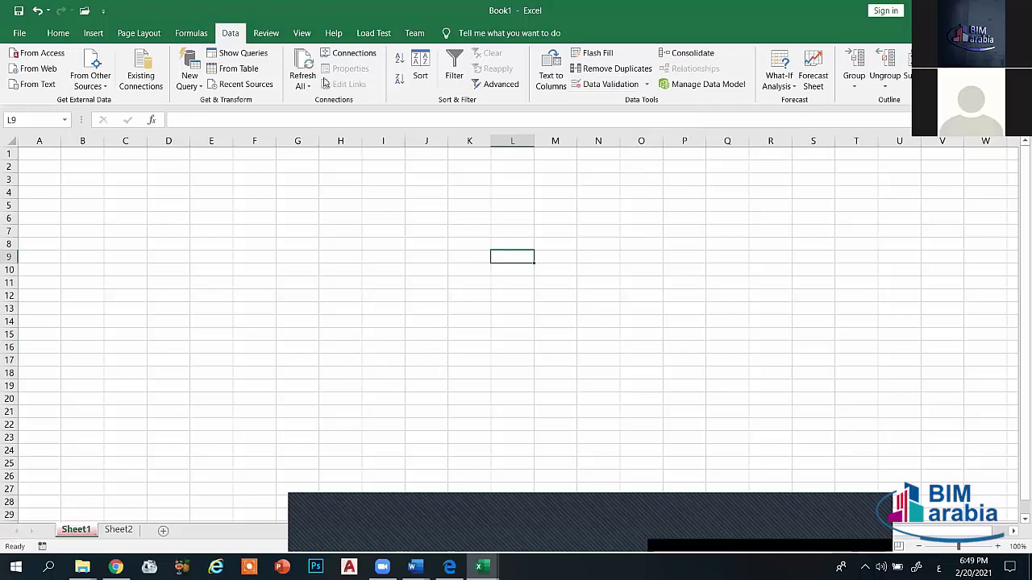
# Browse the Review, View, Help and Load Test tabs, then launch PowerPoint
pyautogui.click(272, 34)
pyautogui.click(300, 33)
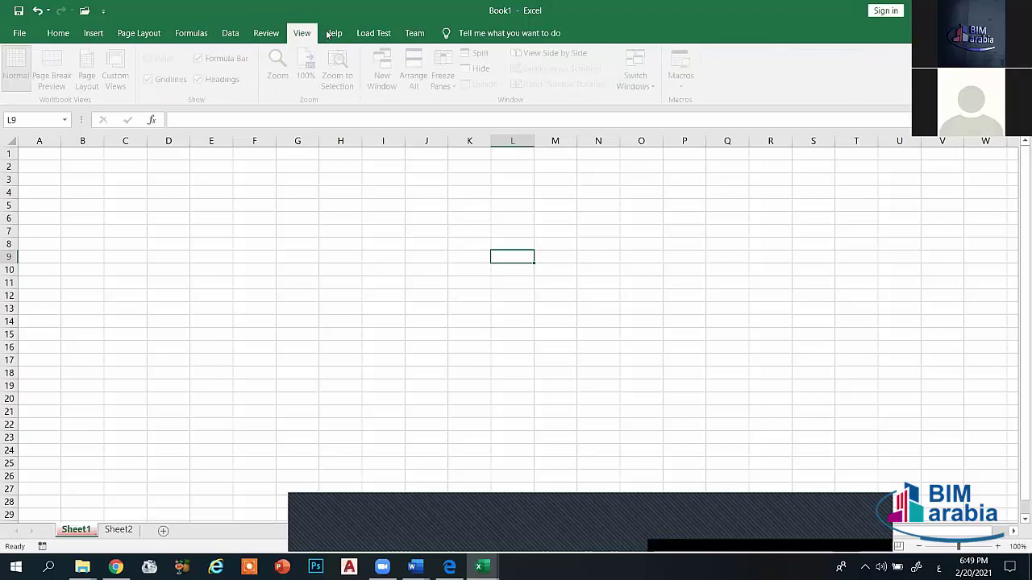
pyautogui.click(332, 33)
pyautogui.click(374, 33)
pyautogui.click(333, 33)
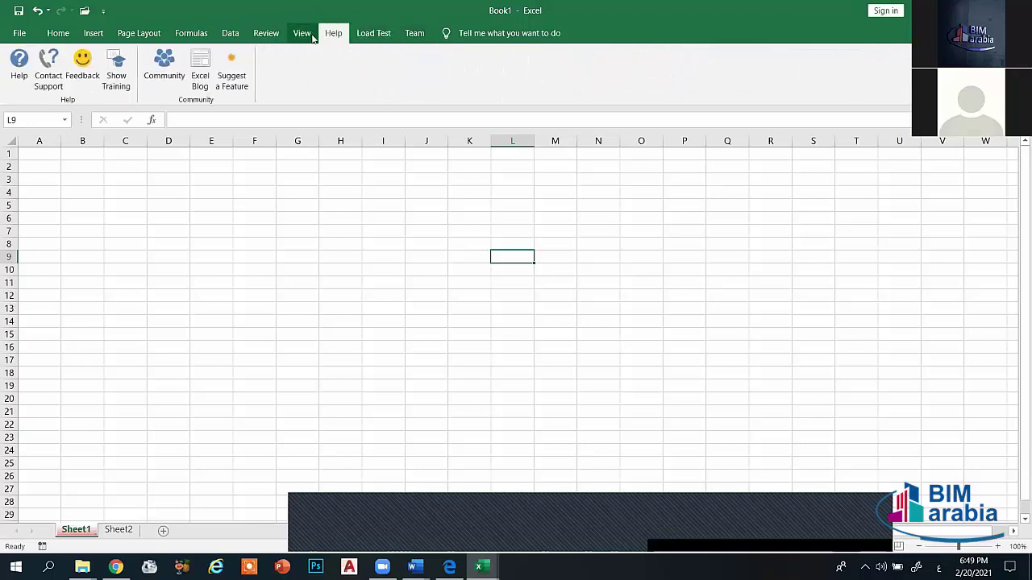
pyautogui.click(304, 38)
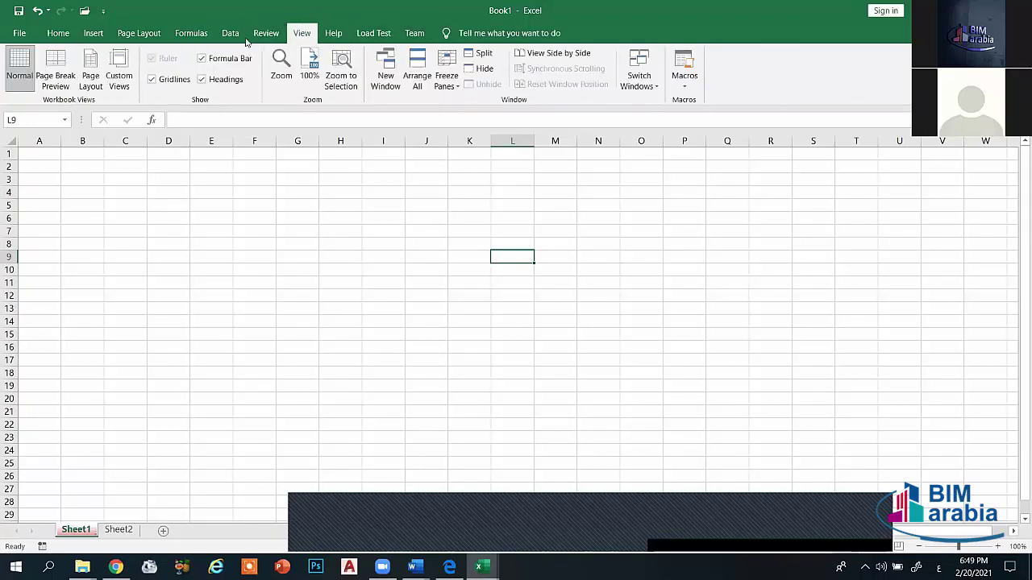
pyautogui.click(268, 34)
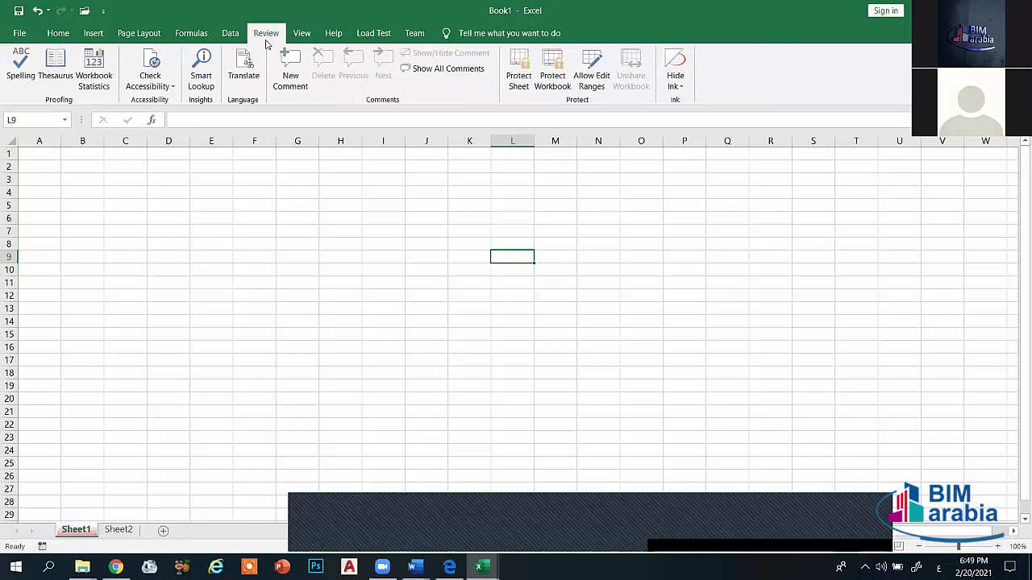
pyautogui.click(179, 37)
pyautogui.click(139, 36)
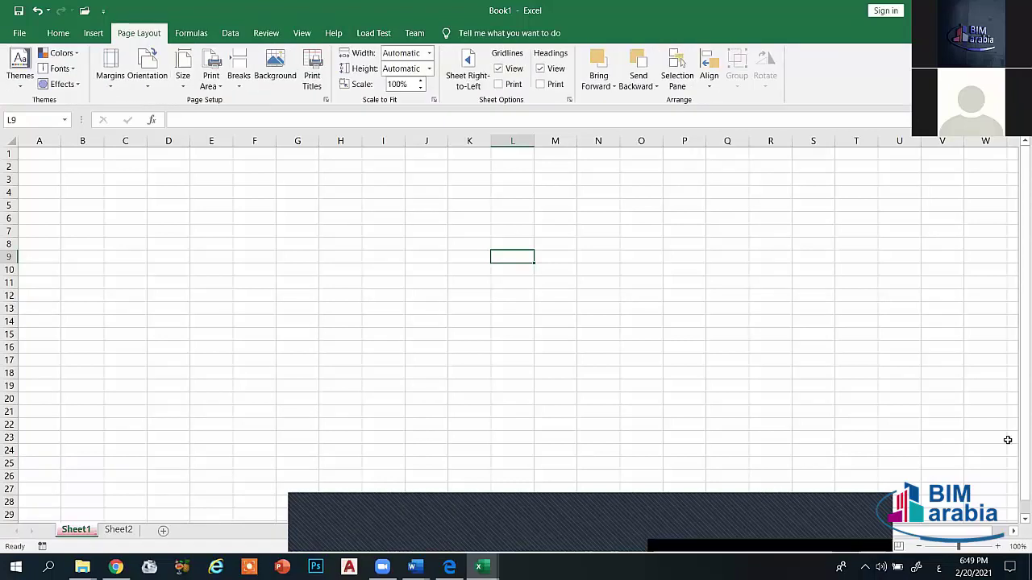
pyautogui.click(282, 567)
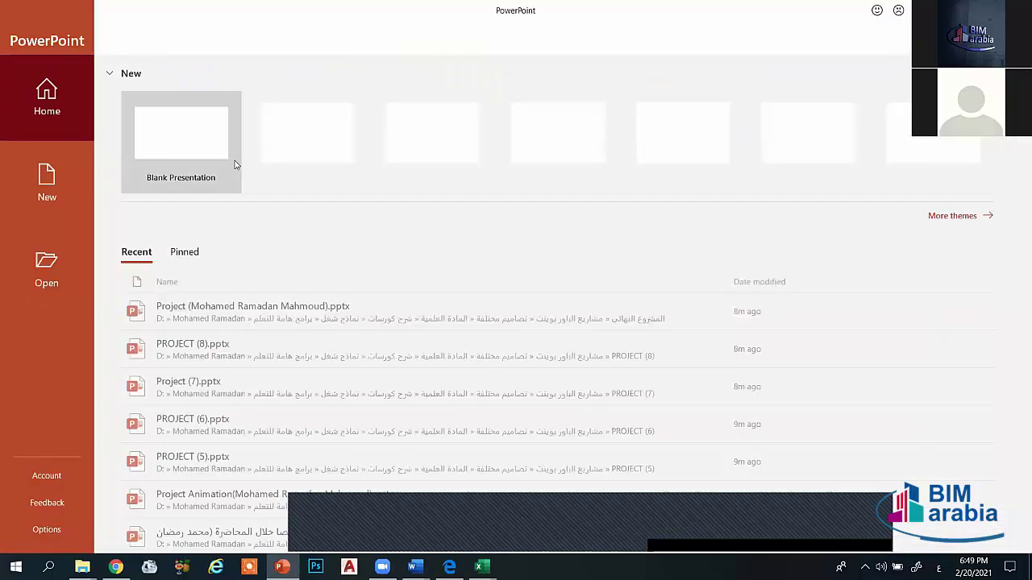
# Create a blank presentation and click into its title and subtitle placeholders
pyautogui.click(153, 168)
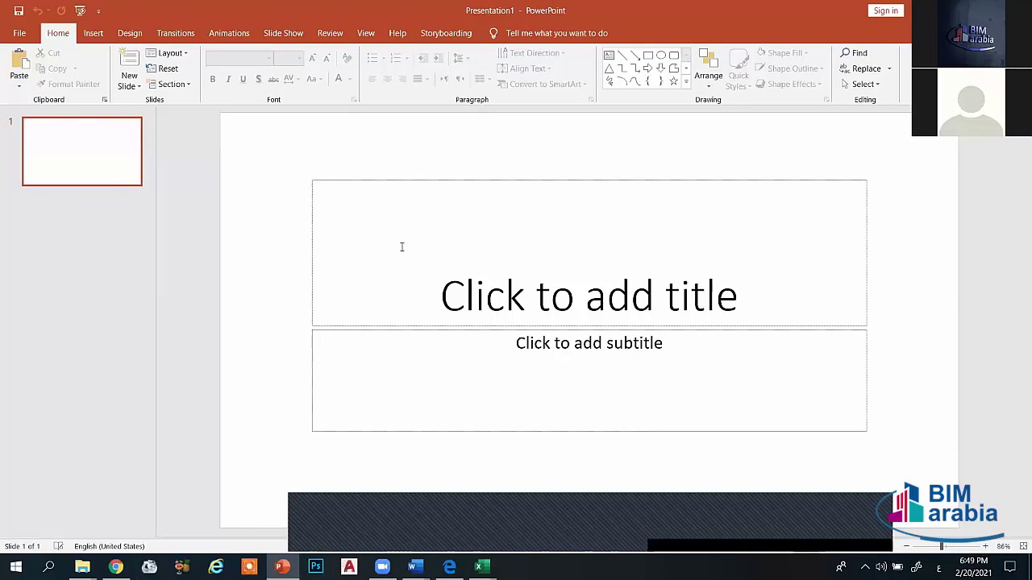
pyautogui.click(476, 314)
pyautogui.click(459, 360)
pyautogui.click(421, 236)
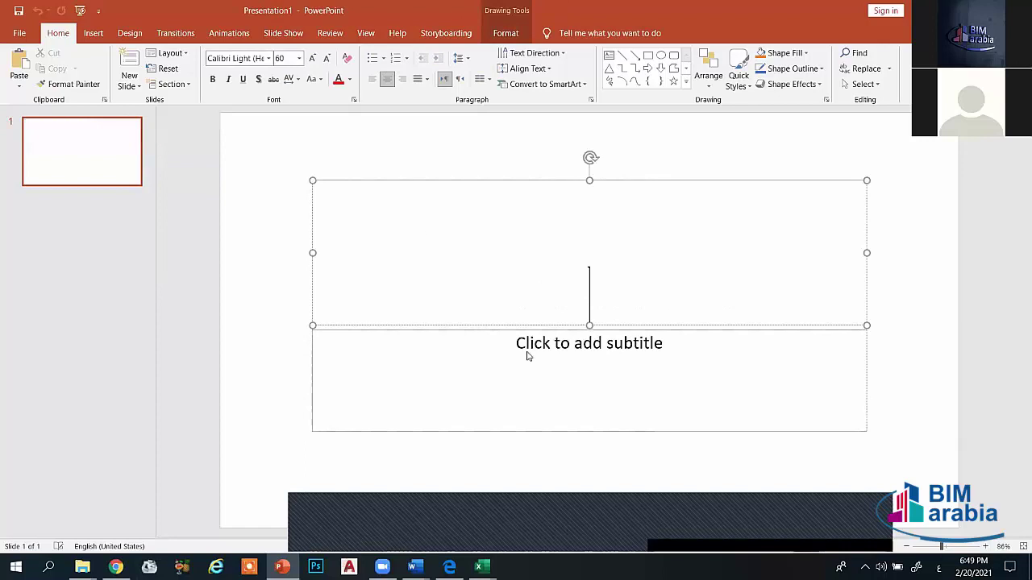
pyautogui.click(524, 352)
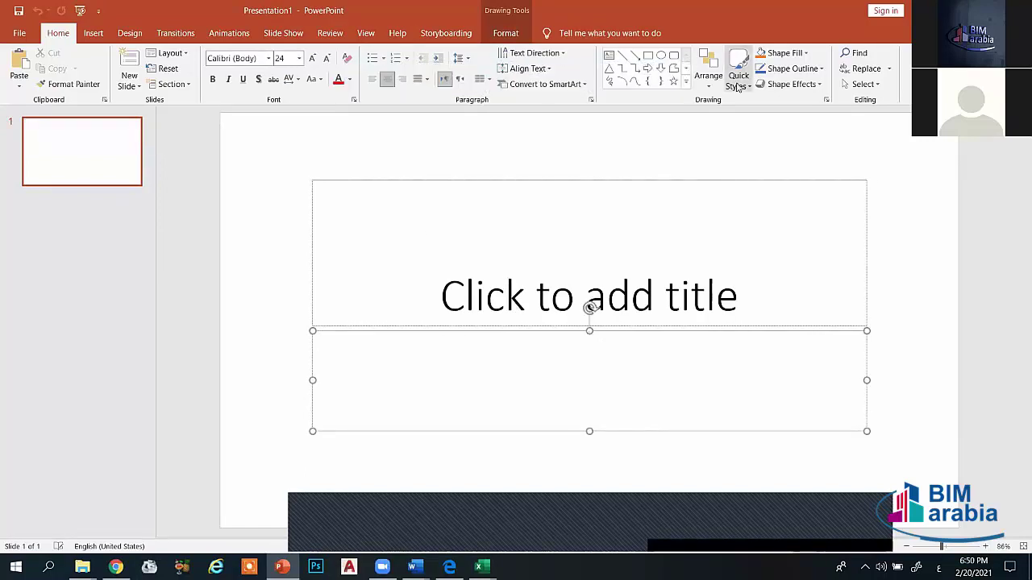
# Draw a small text box, undo it, and place the cursor in the title
pyautogui.click(608, 56)
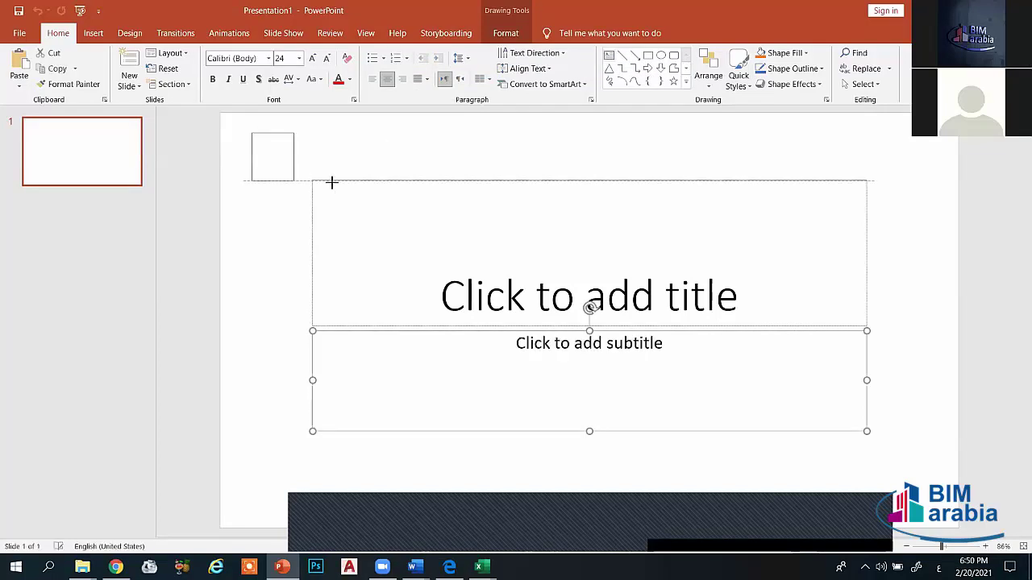
pyautogui.moveTo(331, 182); pyautogui.dragTo(337, 184)
pyautogui.hotkey('ctrl', 'z')
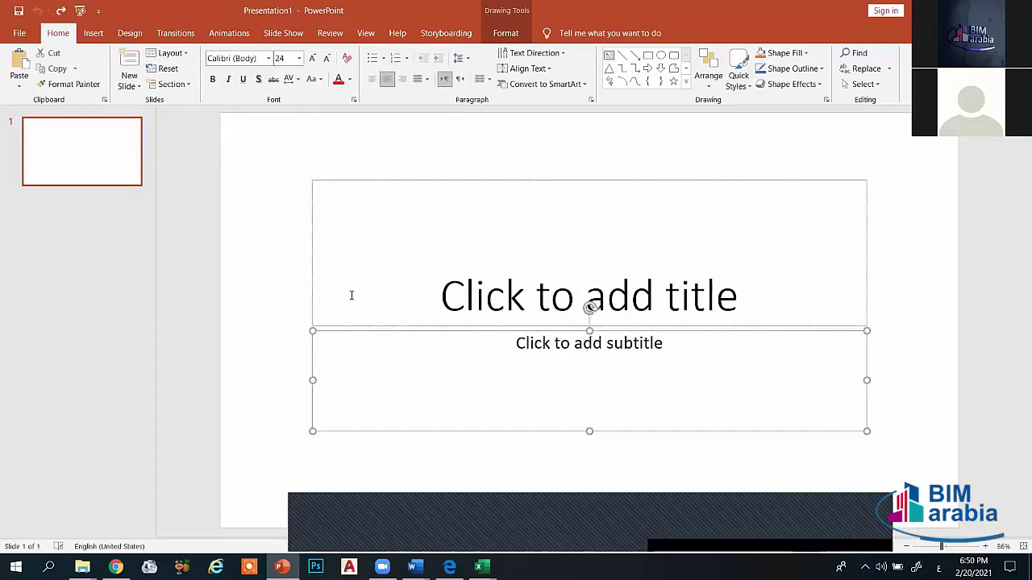
pyautogui.click(494, 258)
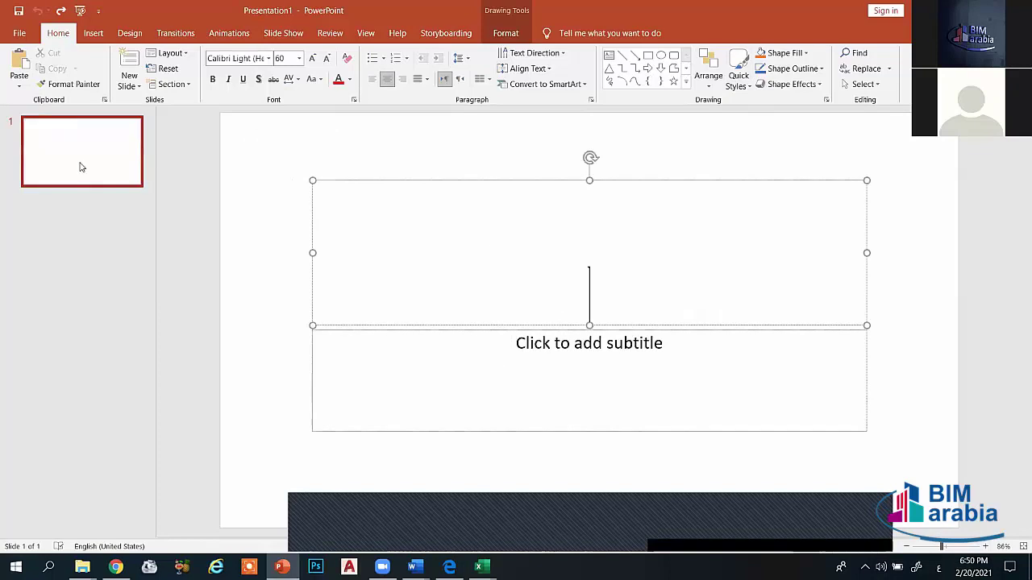
# Add a Two Content slide, then change its layout to Title and Content
pyautogui.click(129, 80)
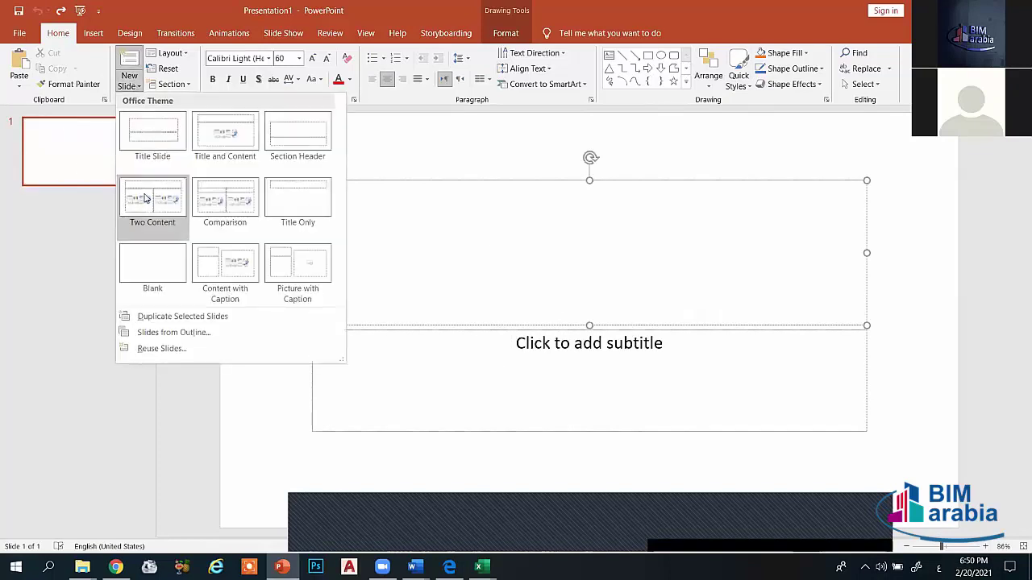
pyautogui.click(146, 198)
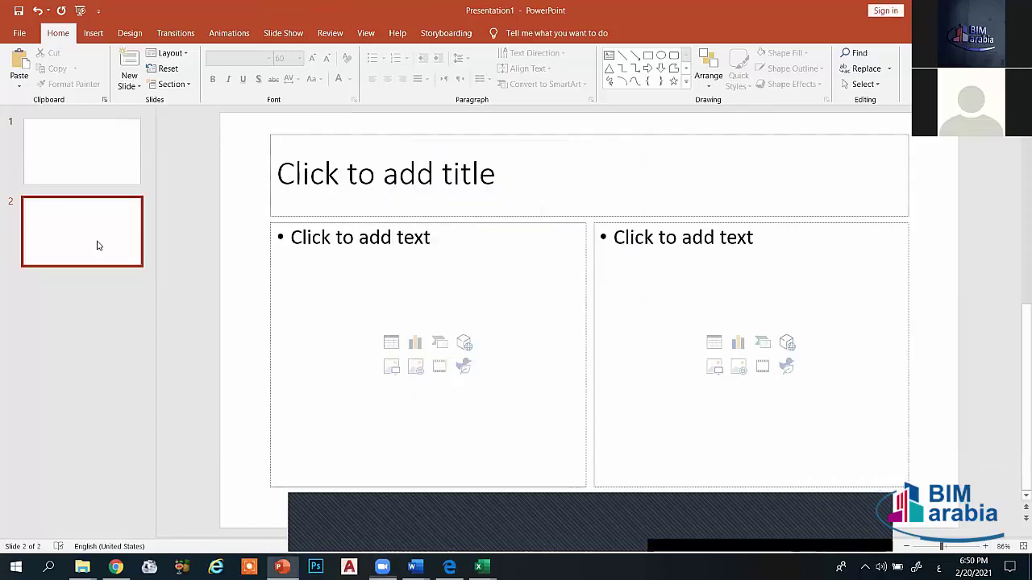
pyautogui.click(183, 55)
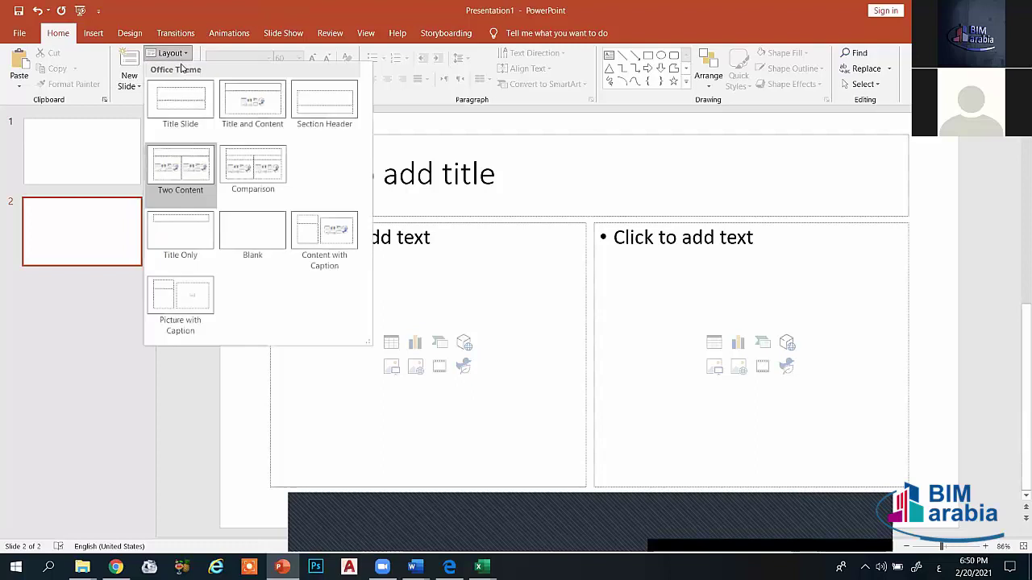
pyautogui.click(256, 105)
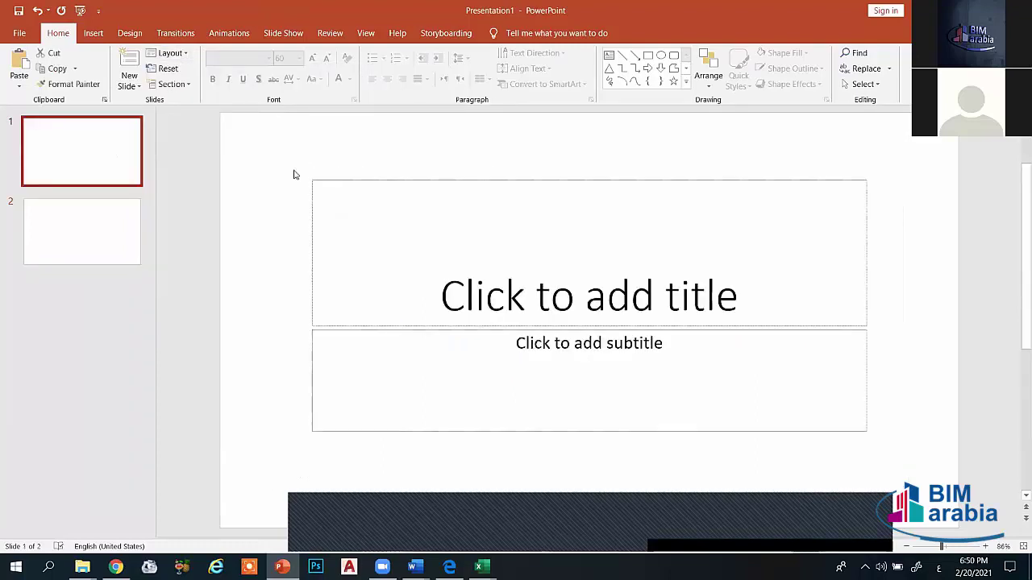
# Select slide 1 and apply the wood-floor design theme
pyautogui.click(116, 151)
pyautogui.click(90, 33)
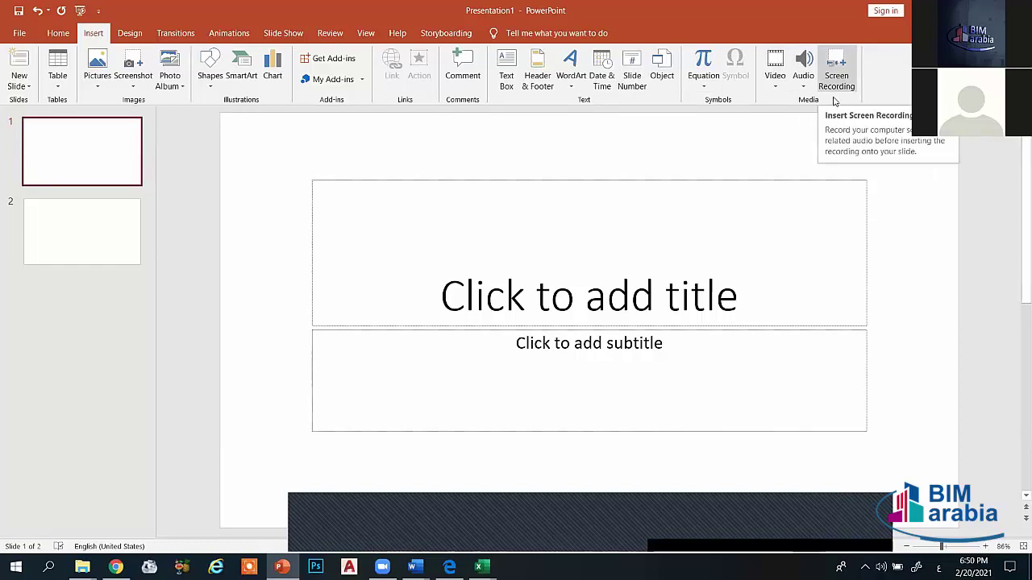
pyautogui.click(663, 292)
pyautogui.click(617, 350)
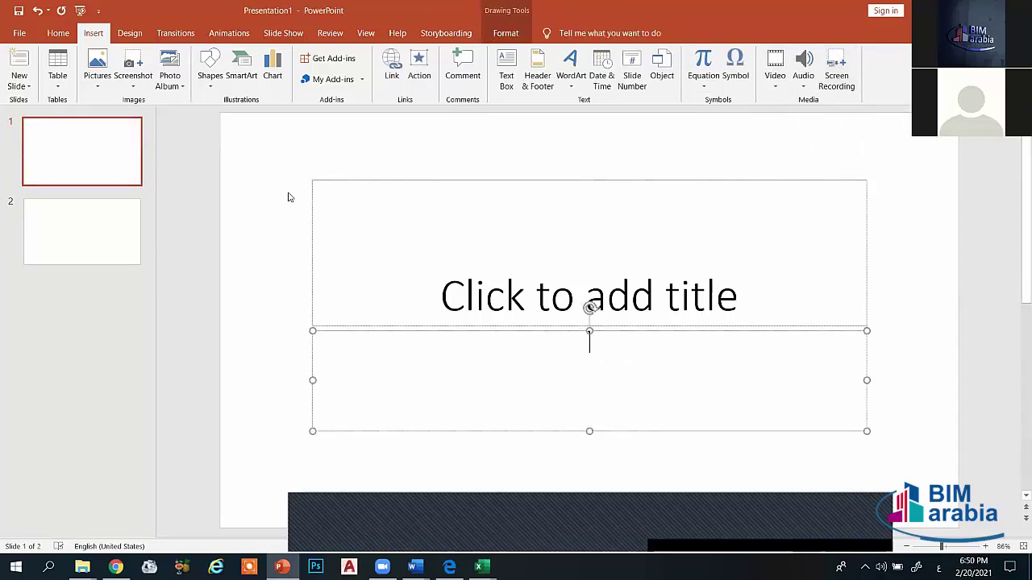
pyautogui.click(130, 34)
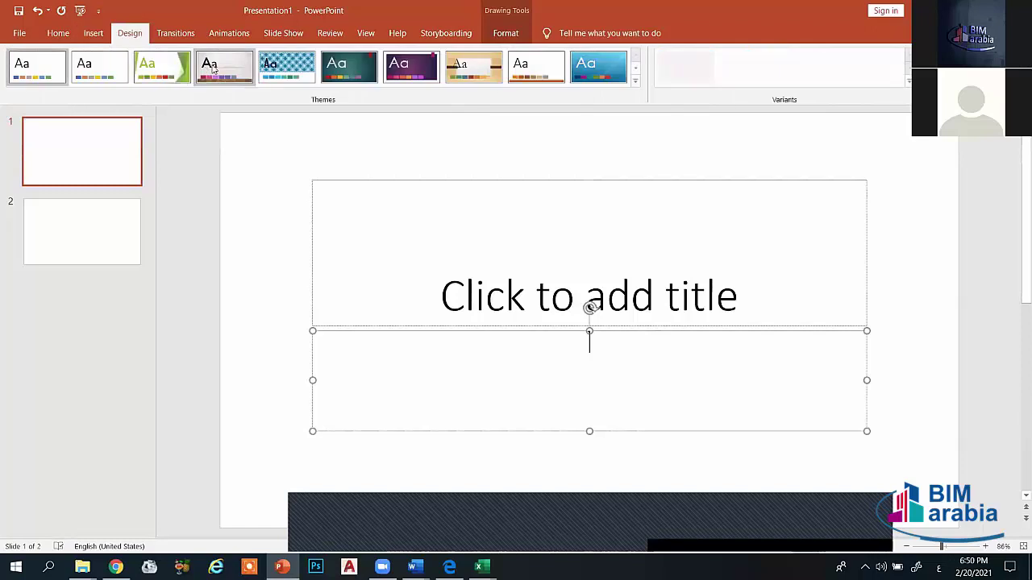
pyautogui.click(224, 67)
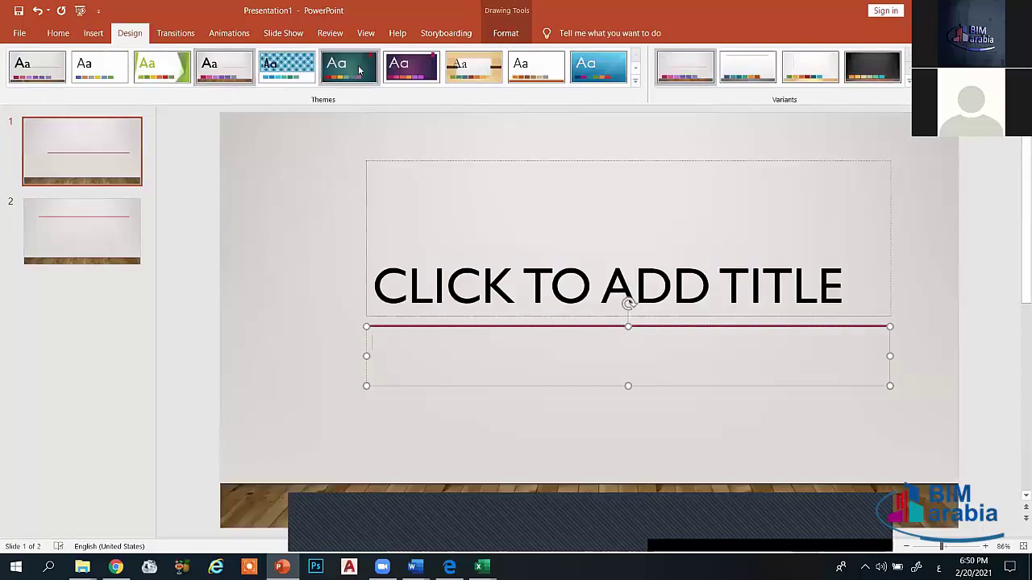
# Apply the dark teal theme to the deck and give slide 2 a Flash transition
pyautogui.click(348, 66)
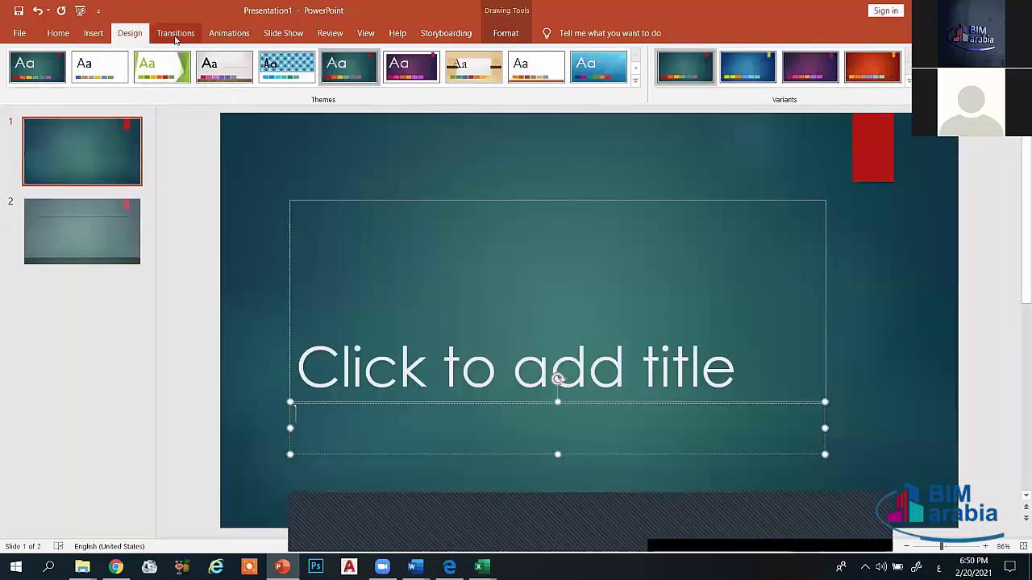
pyautogui.click(175, 33)
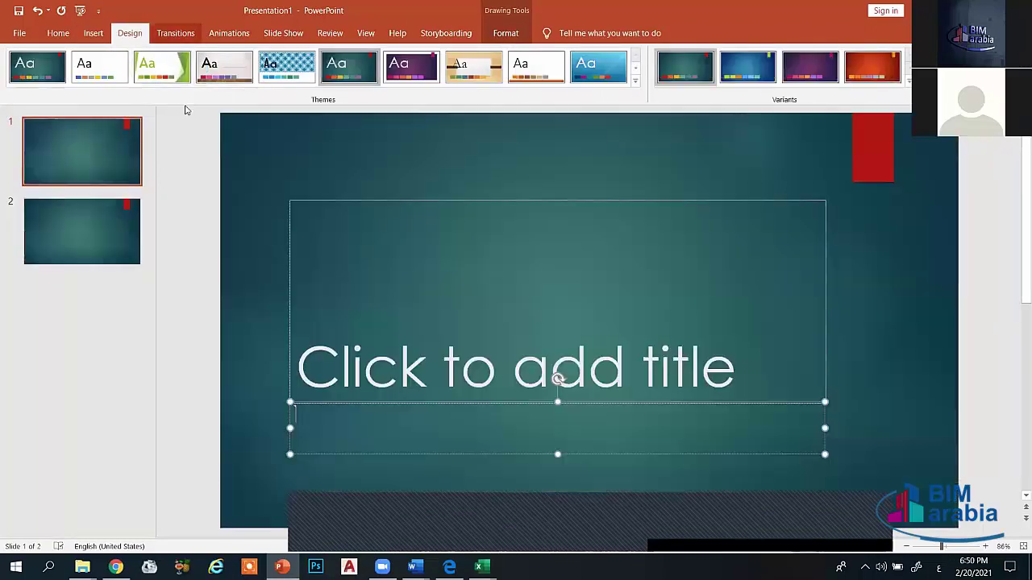
pyautogui.click(103, 242)
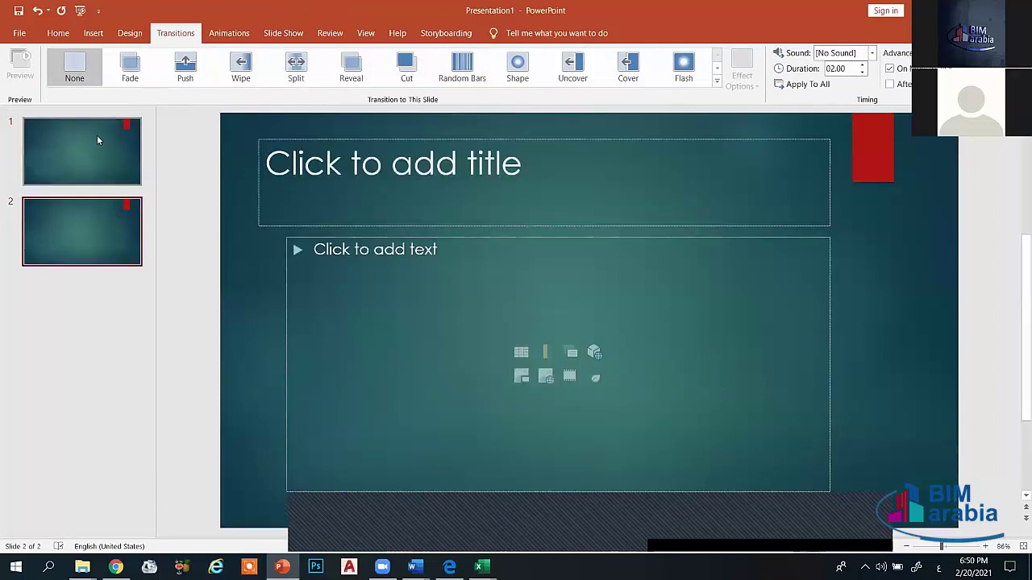
pyautogui.click(130, 67)
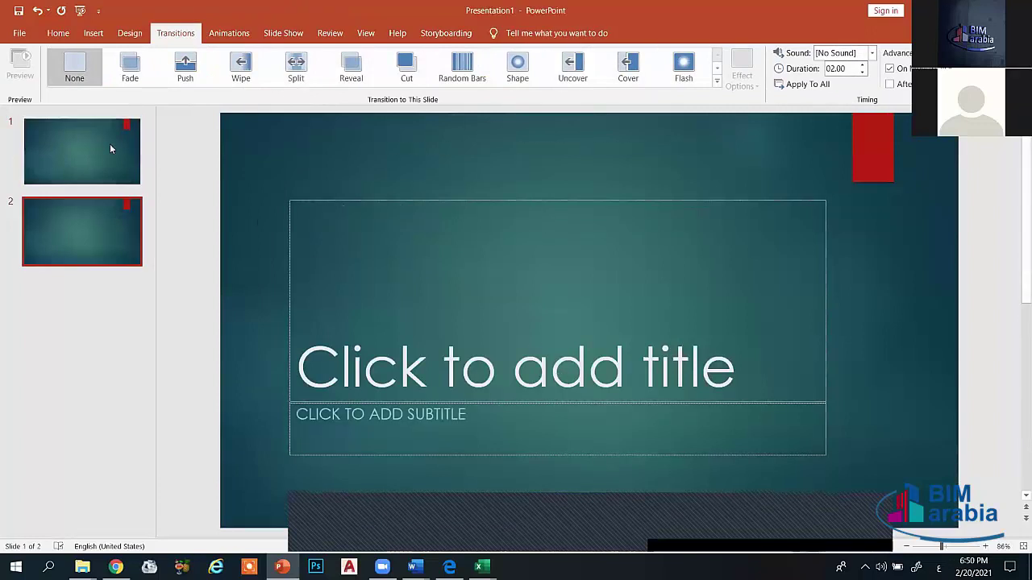
pyautogui.click(511, 65)
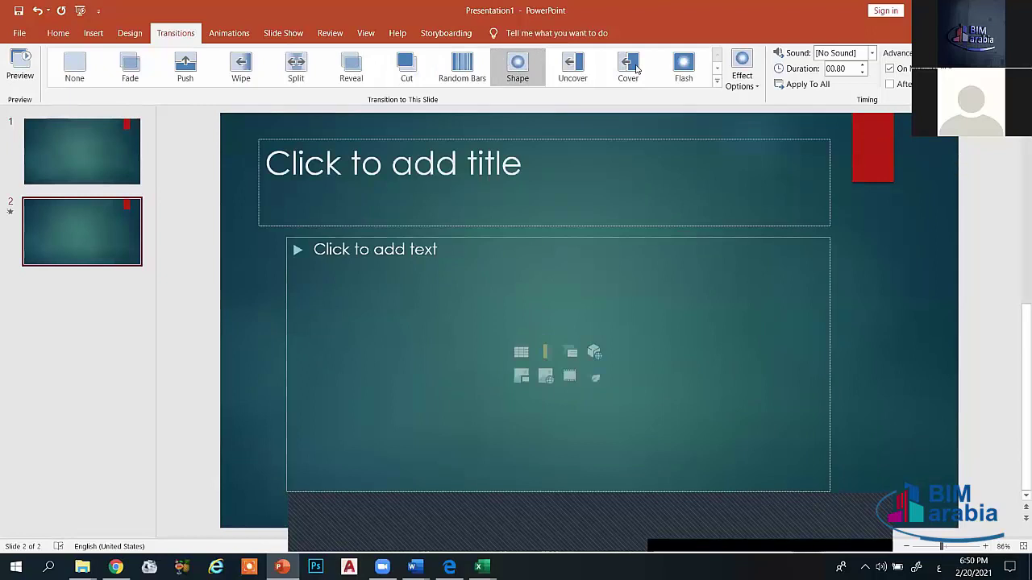
pyautogui.click(684, 67)
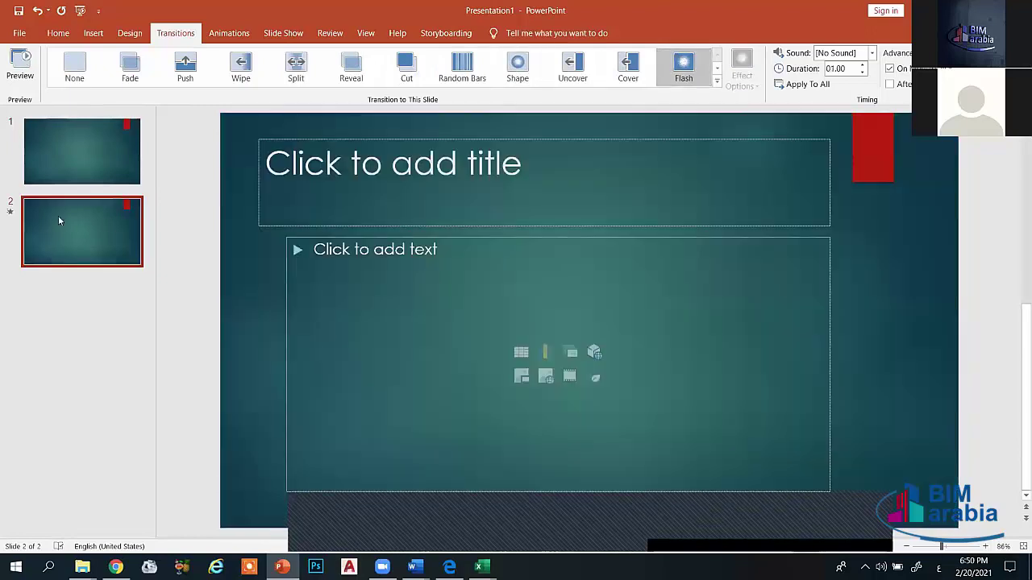
# Give slide 1 the Gallery transition from the expanded effects list
pyautogui.click(106, 134)
pyautogui.click(717, 68)
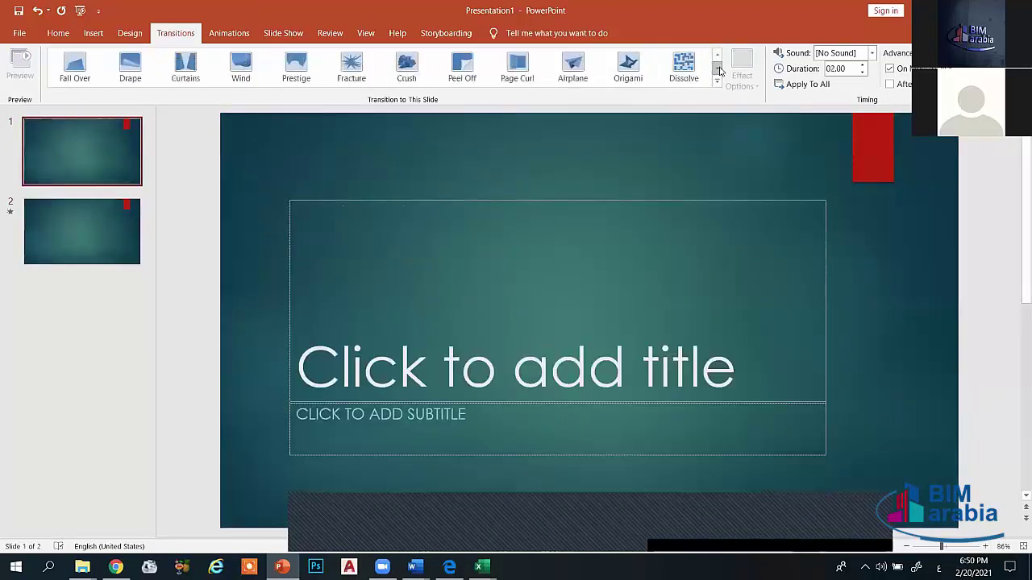
pyautogui.click(716, 68)
pyautogui.click(628, 68)
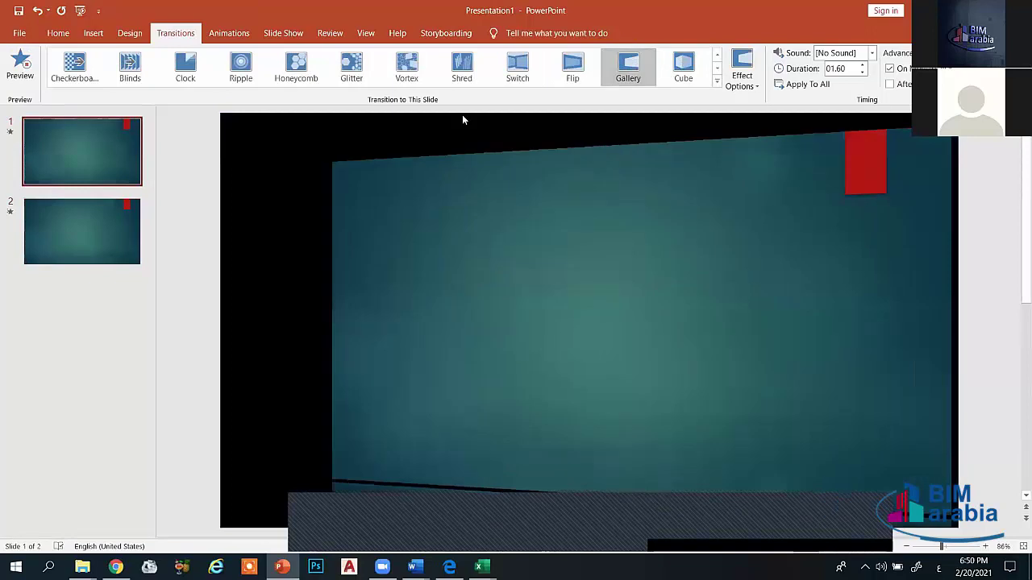
# Select the title box on slide 2 to prepare its animation
pyautogui.click(96, 236)
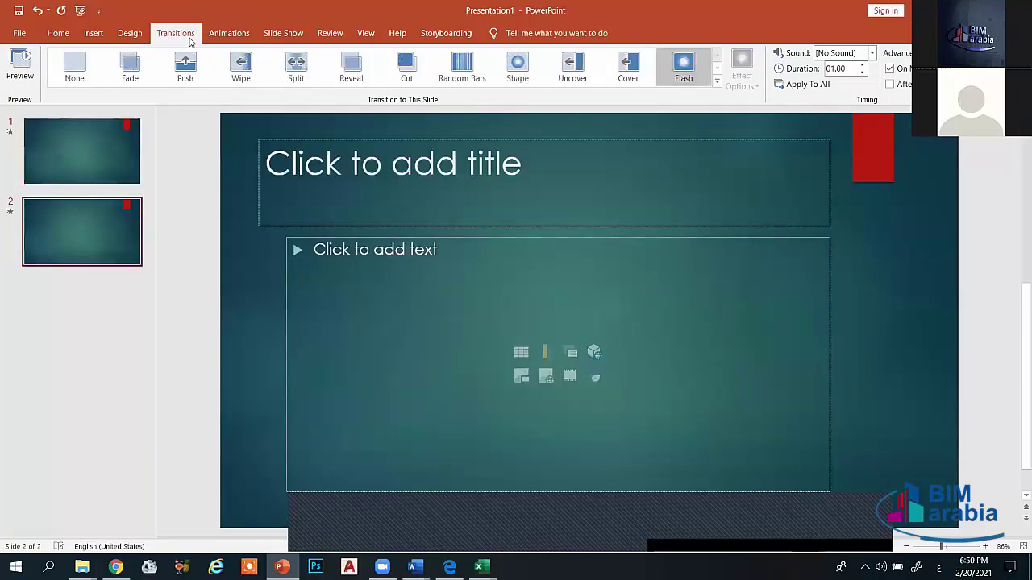
pyautogui.click(229, 33)
pyautogui.click(437, 208)
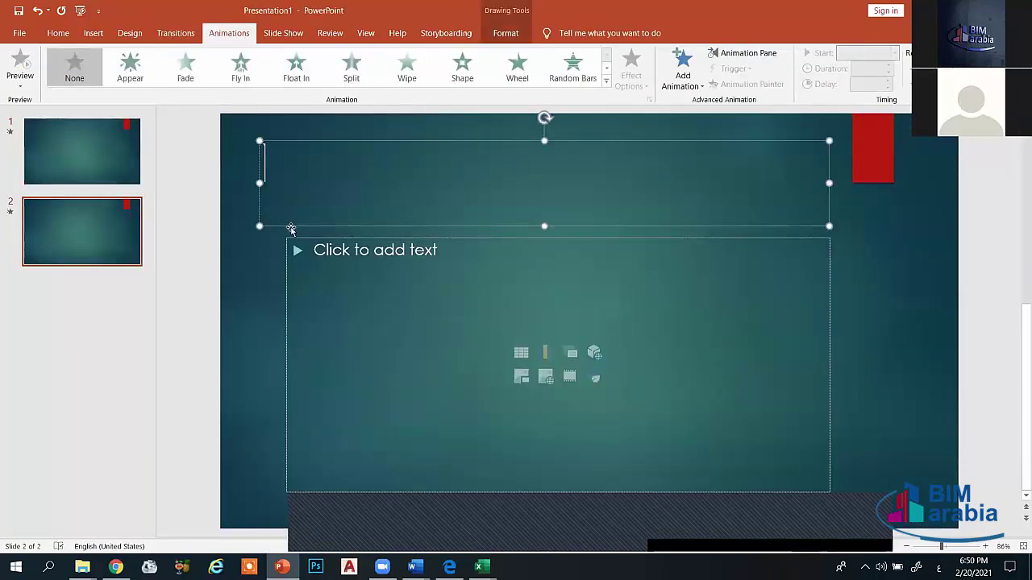
# Type a title on slide 2 and give it a Float In entrance animation
pyautogui.moveTo(287, 225); pyautogui.dragTo(284, 226)
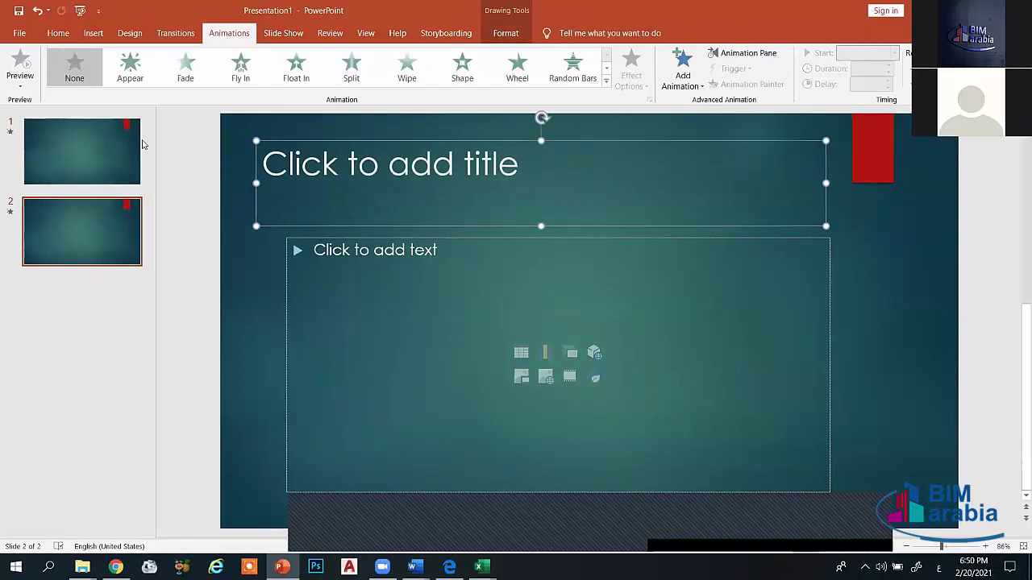
pyautogui.click(351, 71)
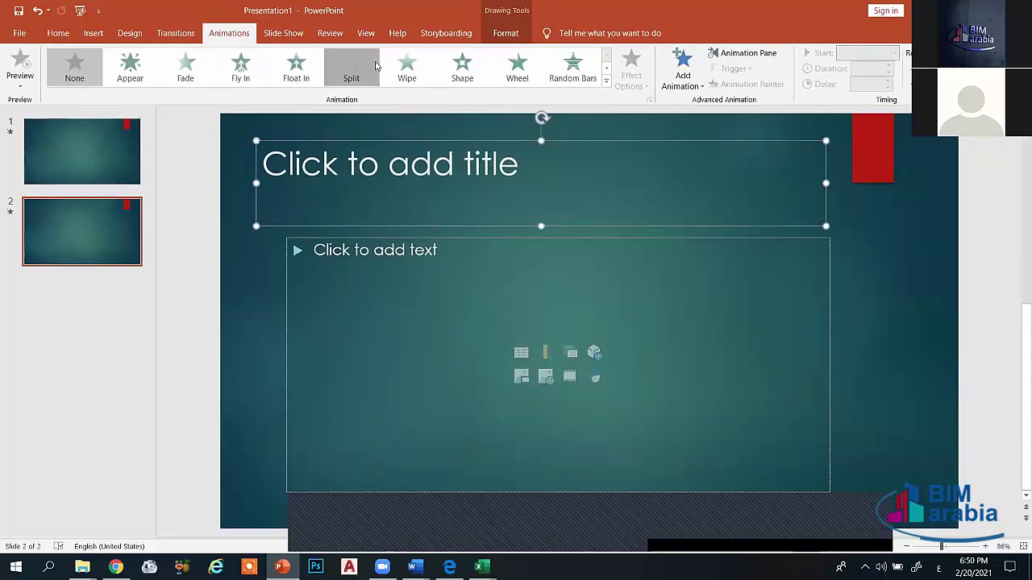
pyautogui.click(469, 201)
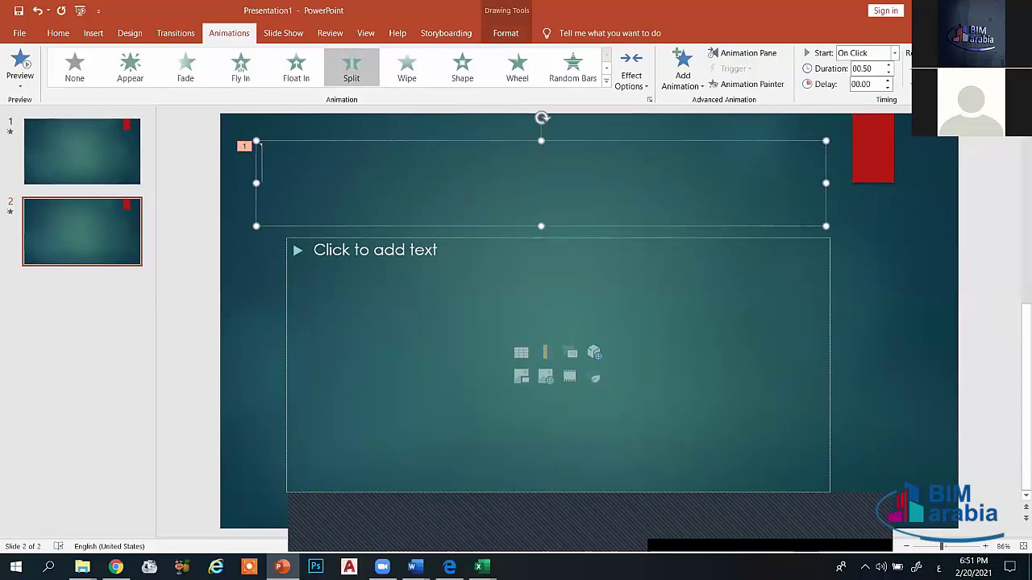
pyautogui.write('فتهغعهغعهغعهغ')
pyautogui.click(94, 162)
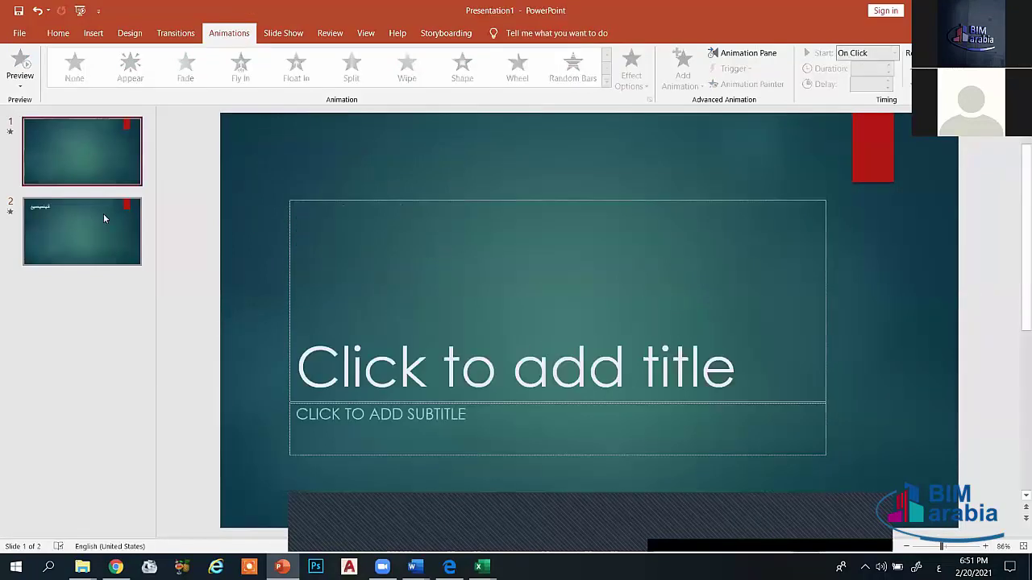
pyautogui.click(103, 214)
pyautogui.click(290, 77)
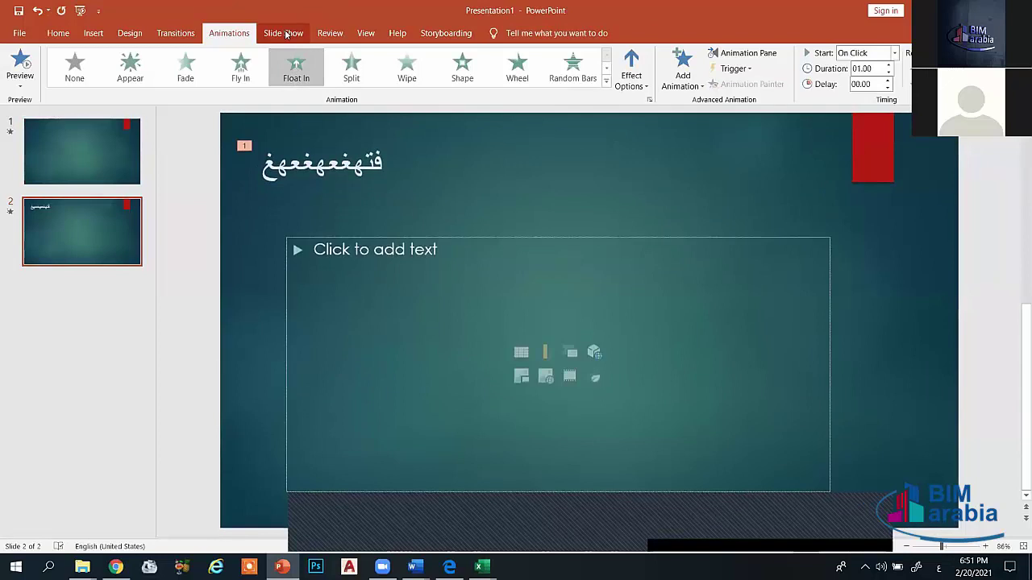
# Look over the Slide Show, Review and View ribbon options
pyautogui.click(283, 33)
pyautogui.click(330, 33)
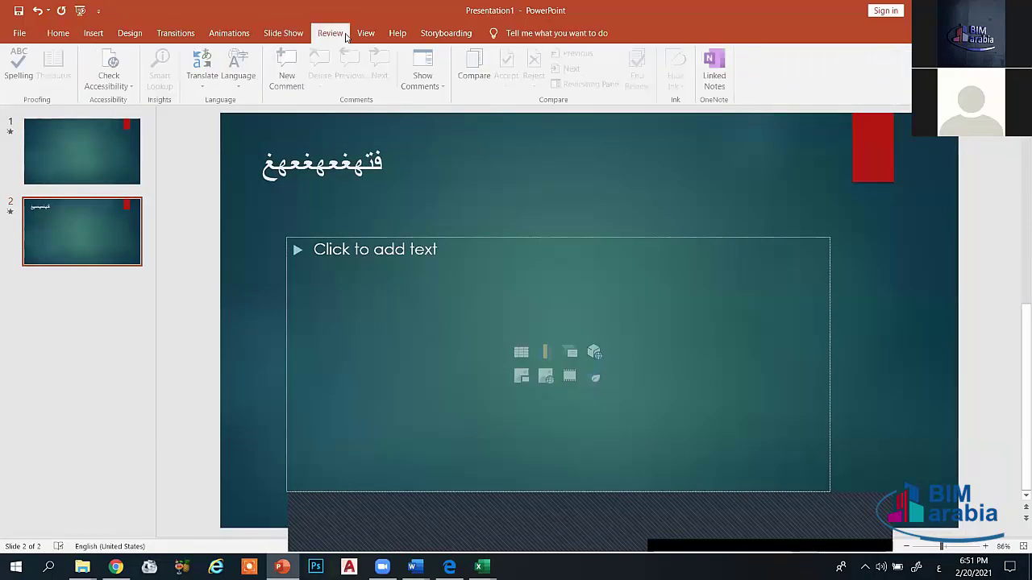
pyautogui.click(365, 33)
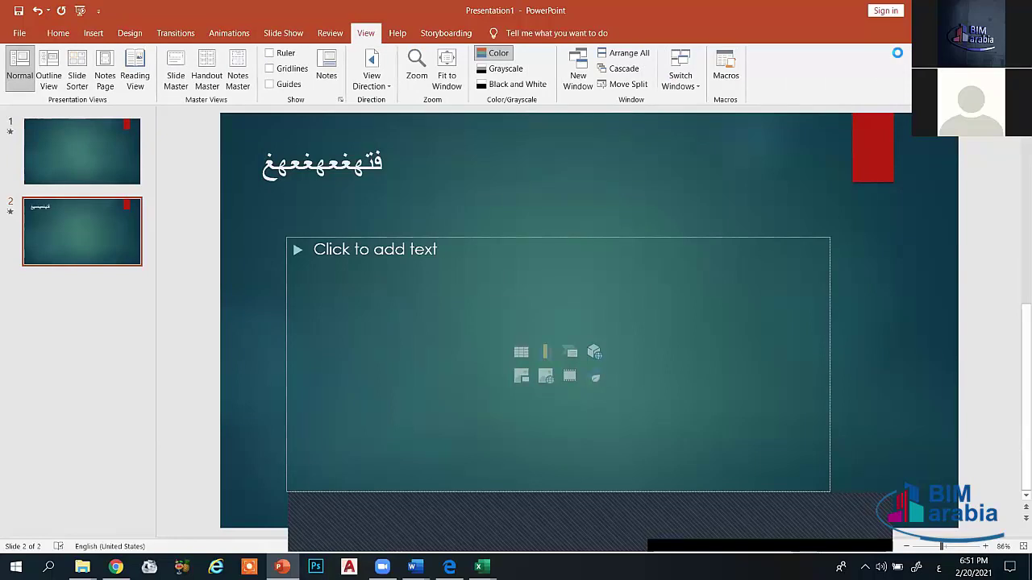
# Close the presentation without saving, then search 'access' and launch Microsoft Access
pyautogui.press('Return')
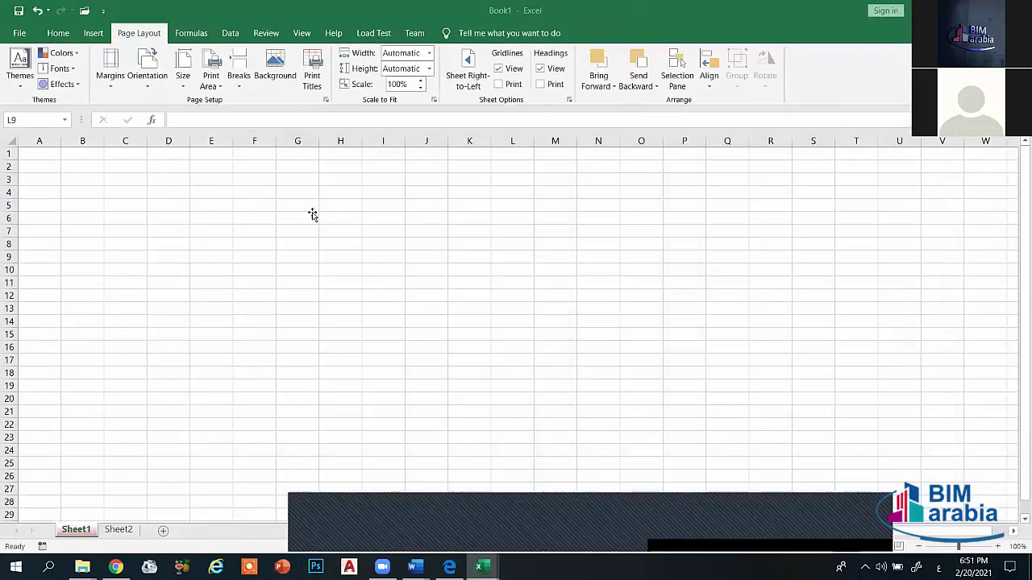
pyautogui.click(312, 215)
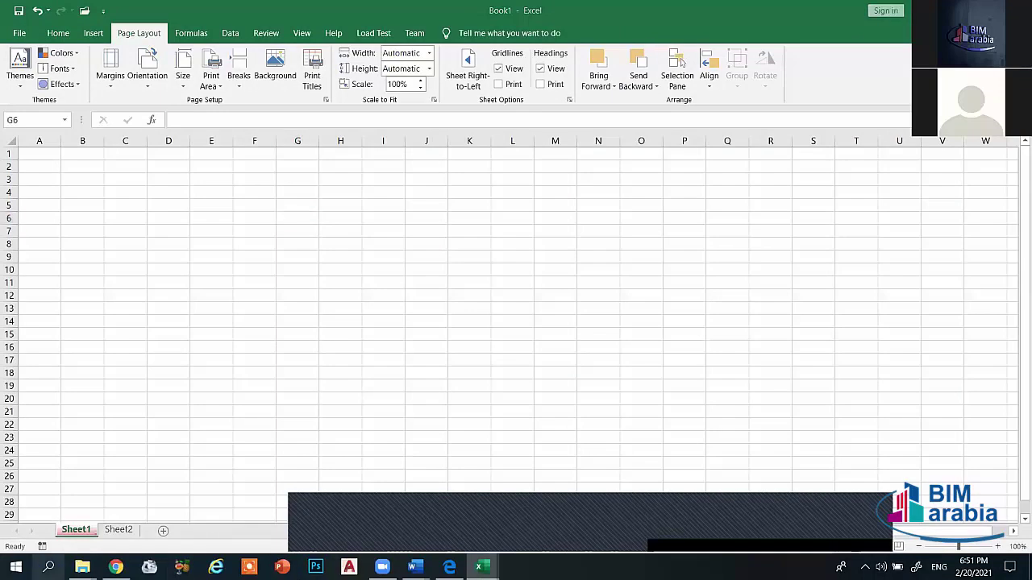
pyautogui.click(48, 568)
pyautogui.click(80, 535)
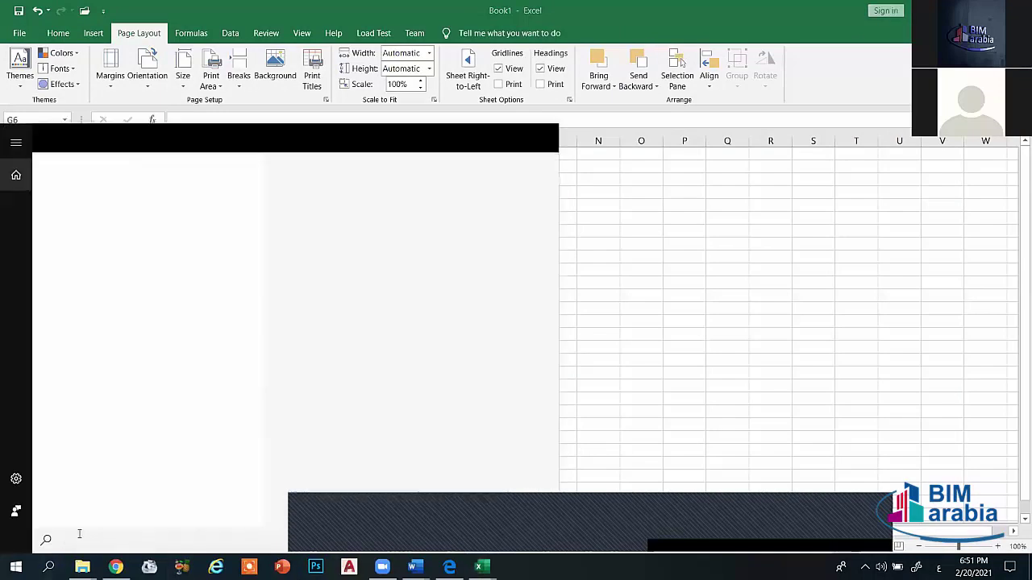
pyautogui.write('شؤؤ')
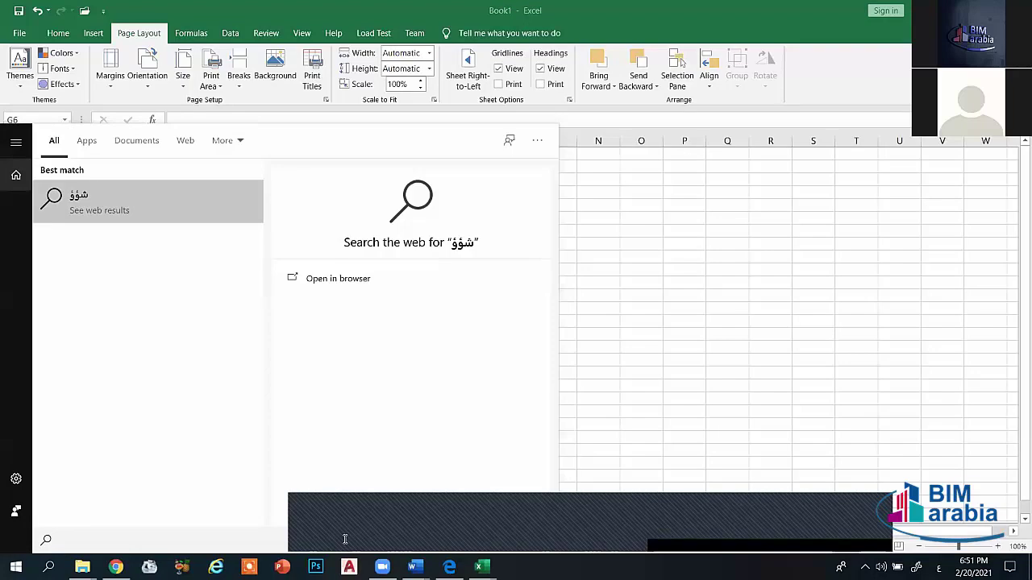
pyautogui.press('BackSpace')
pyautogui.press('BackSpace')
pyautogui.press('BackSpace')
pyautogui.write('acce')
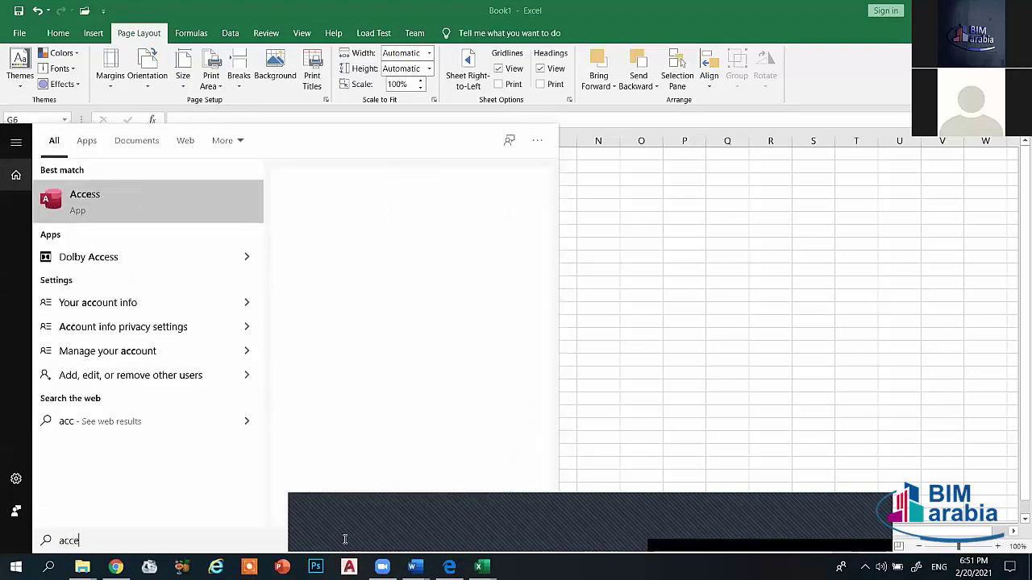
pyautogui.write('ss')
pyautogui.click(103, 194)
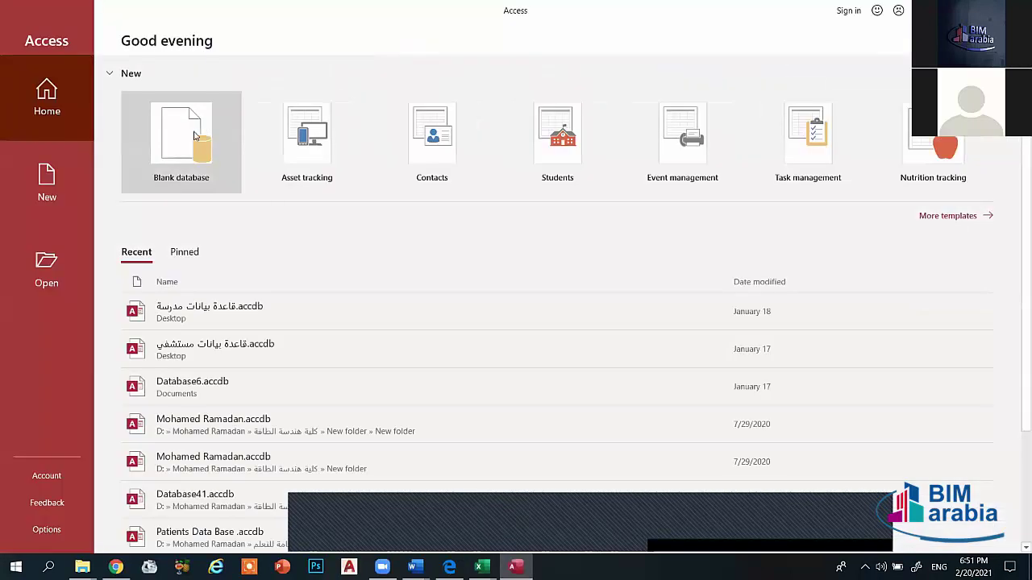
# Create a blank database and open Table1 in Design View
pyautogui.click(207, 156)
pyautogui.click(607, 272)
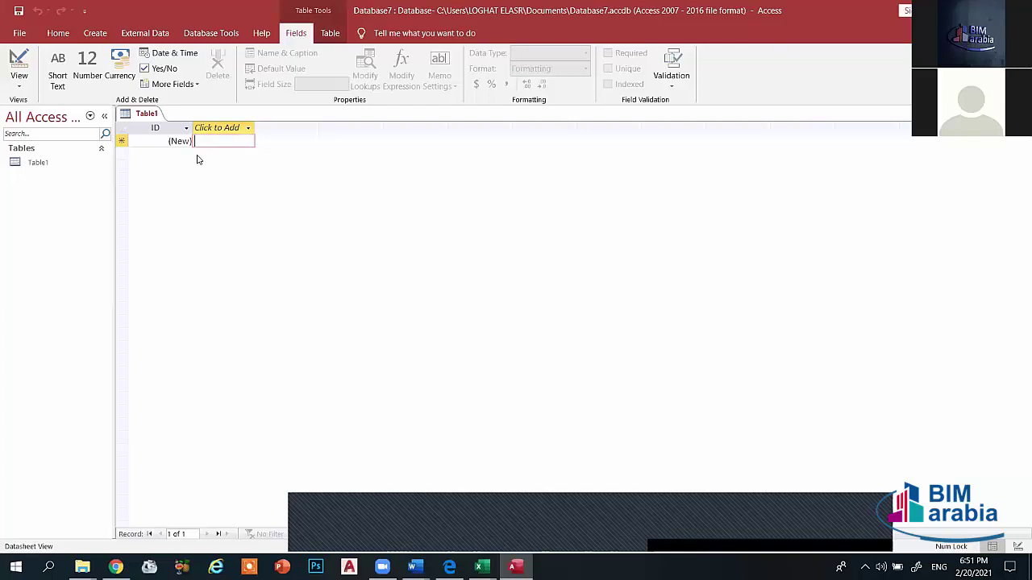
pyautogui.click(19, 81)
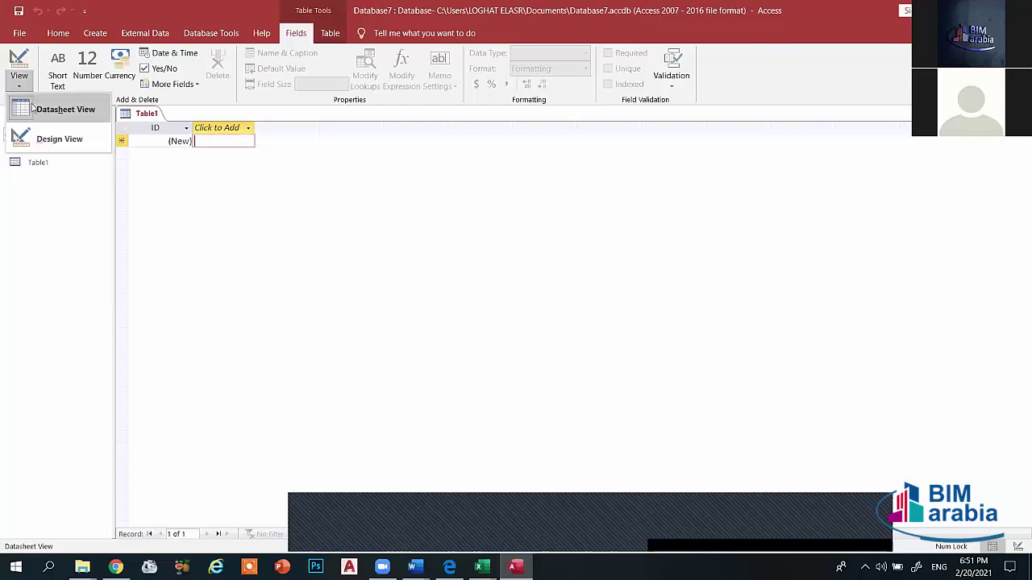
pyautogui.click(71, 139)
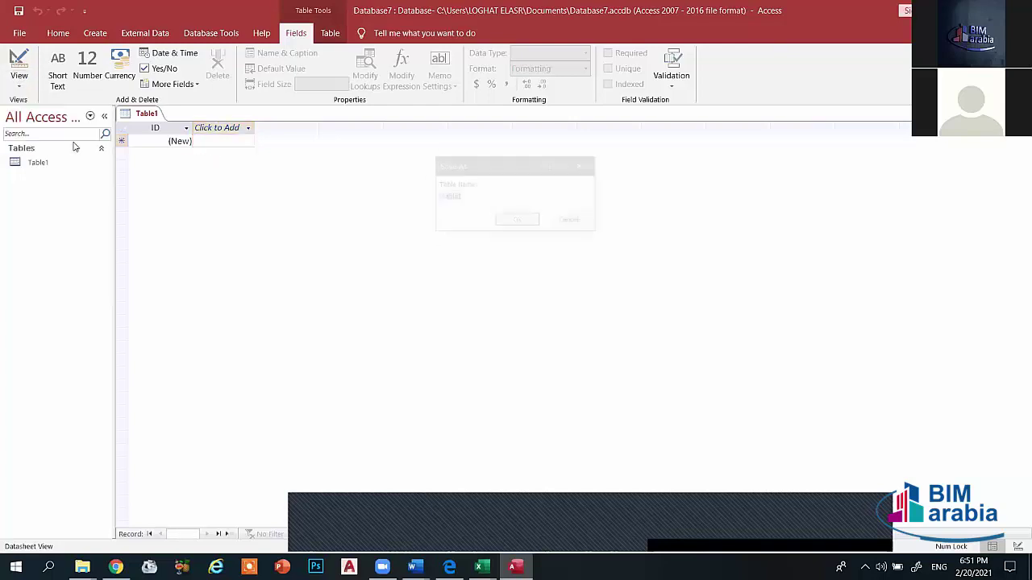
pyautogui.click(515, 221)
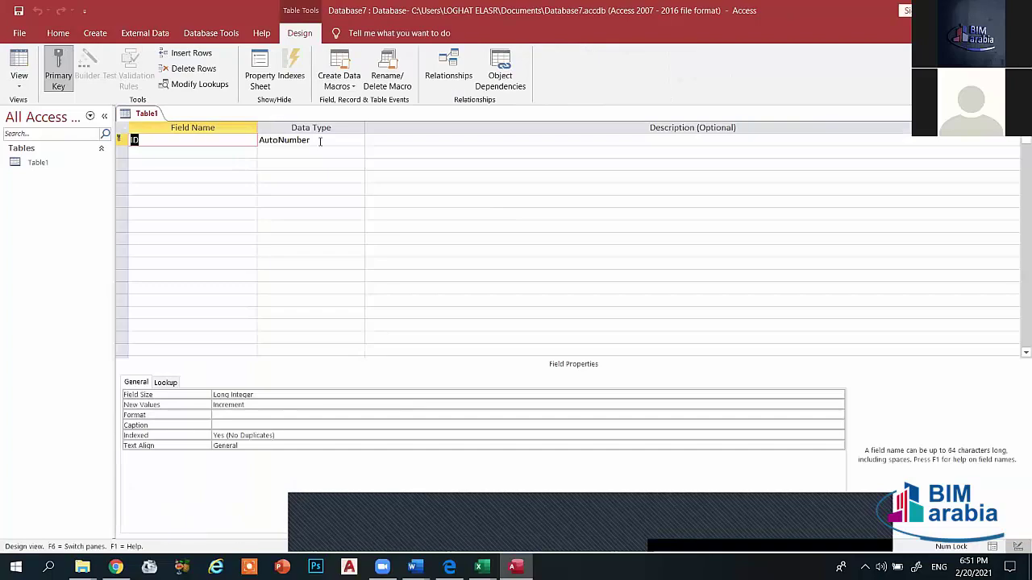
# Keep the ID field's data type as AutoNumber
pyautogui.click(343, 140)
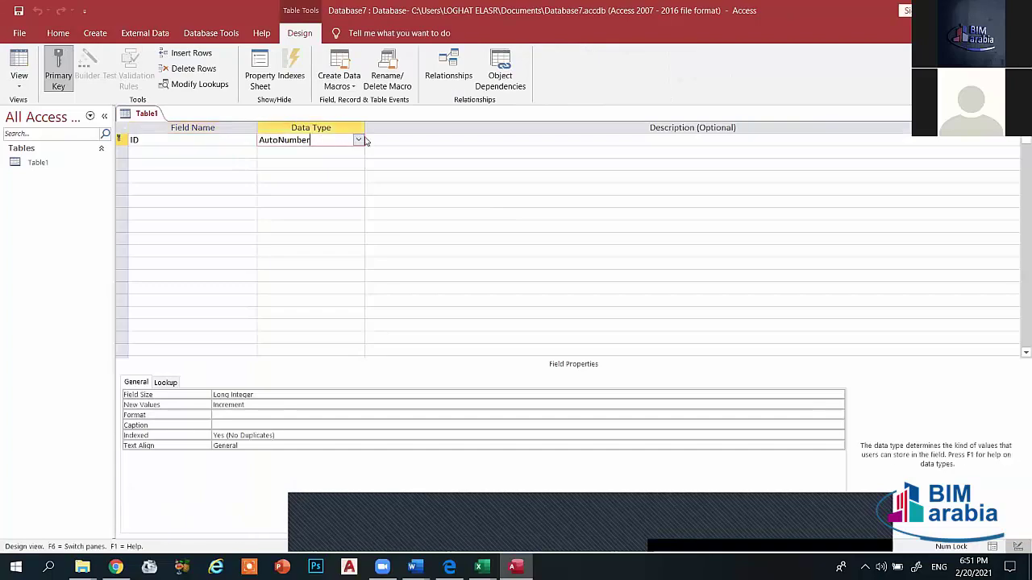
pyautogui.click(359, 140)
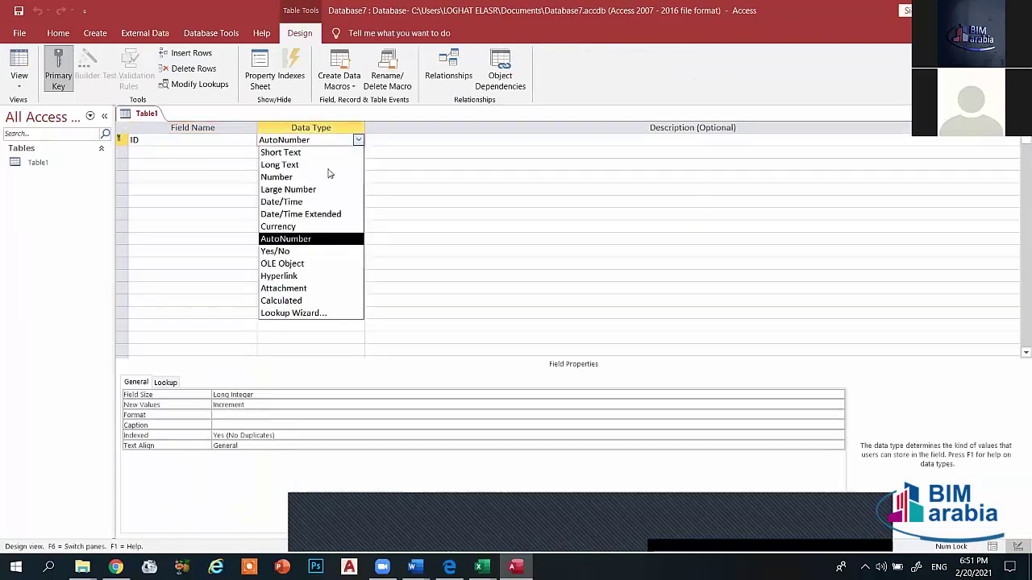
pyautogui.click(482, 206)
pyautogui.click(361, 142)
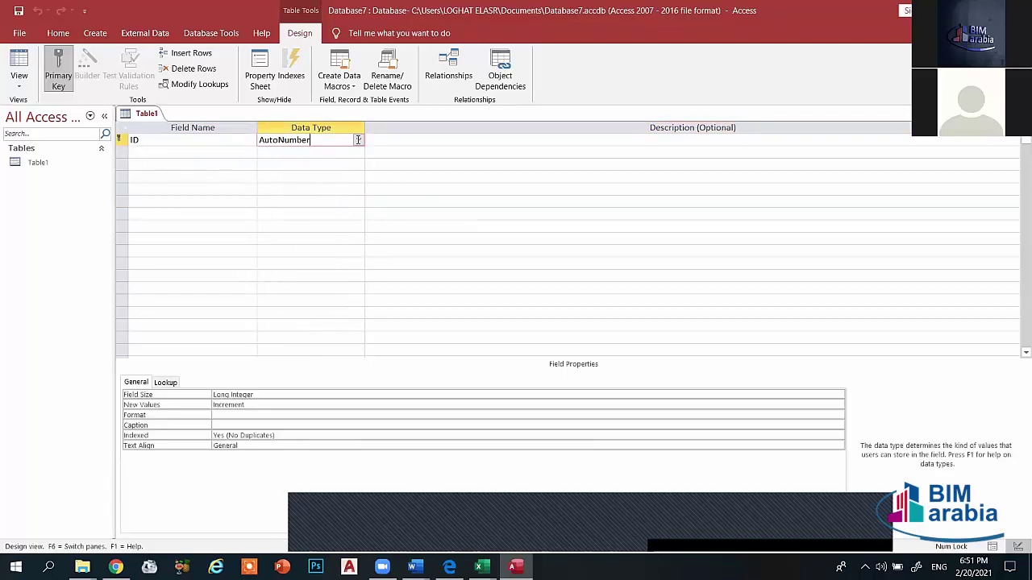
pyautogui.click(358, 140)
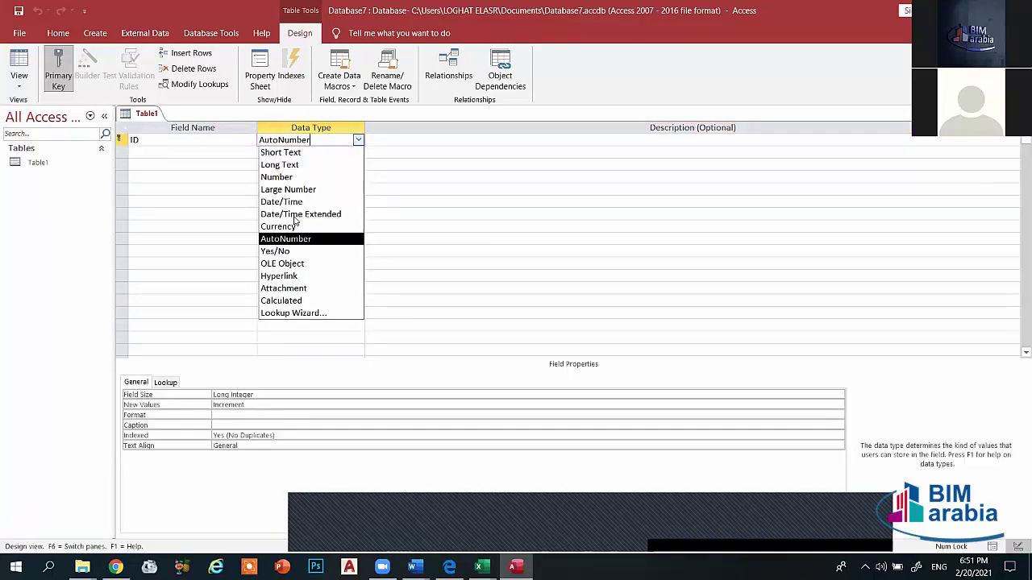
pyautogui.click(398, 178)
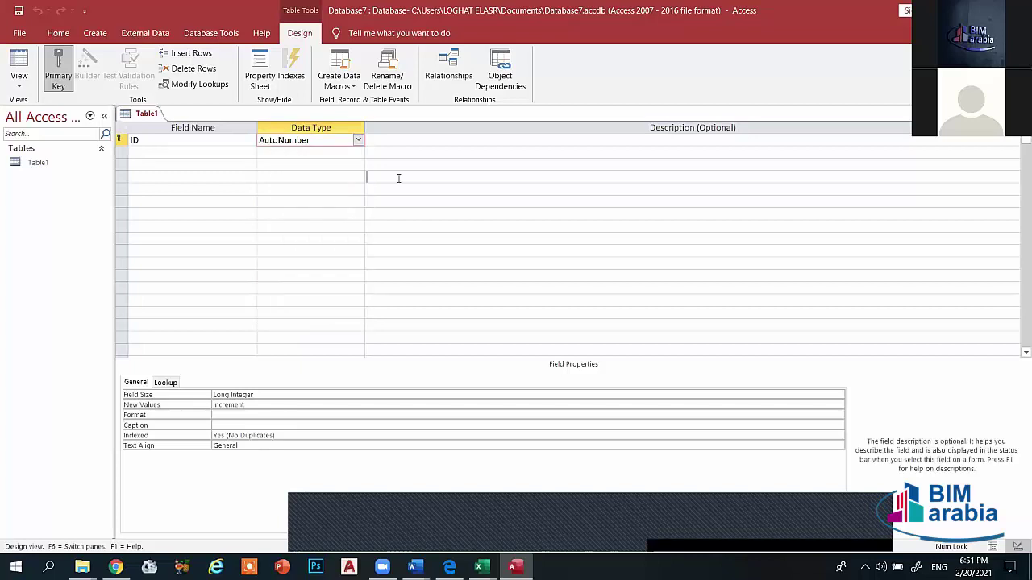
# Step through the ID field and empty field rows, then switch back to the Excel workbook
pyautogui.click(317, 139)
pyautogui.click(212, 139)
pyautogui.click(214, 162)
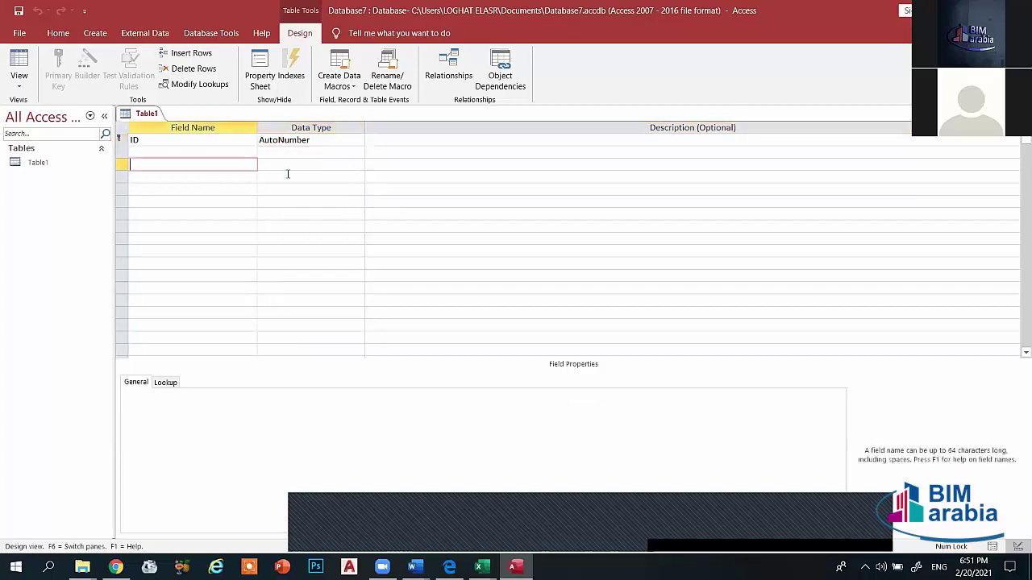
pyautogui.click(288, 175)
pyautogui.click(322, 201)
pyautogui.click(324, 267)
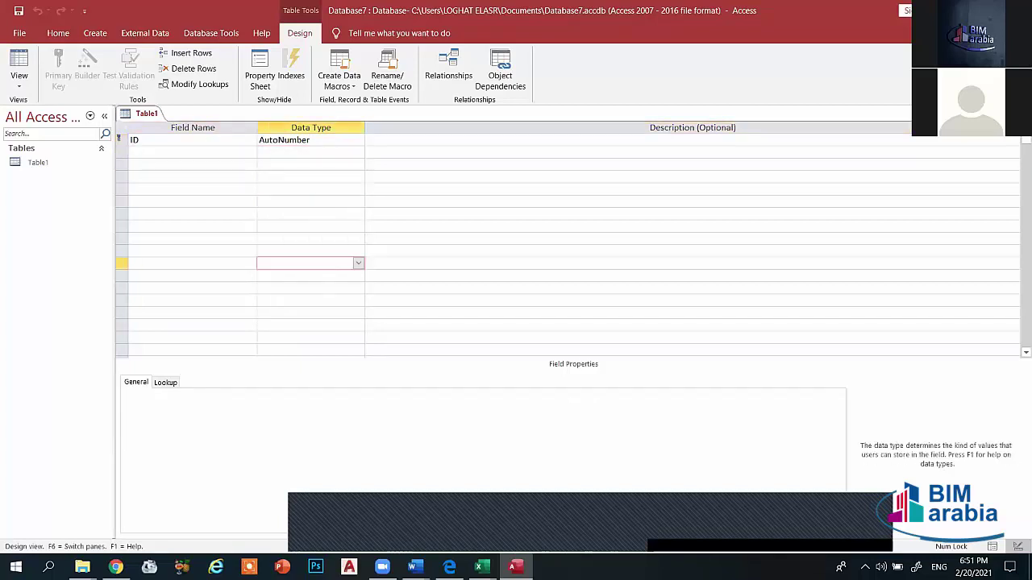
pyautogui.hotkey('alt', 'Tab')
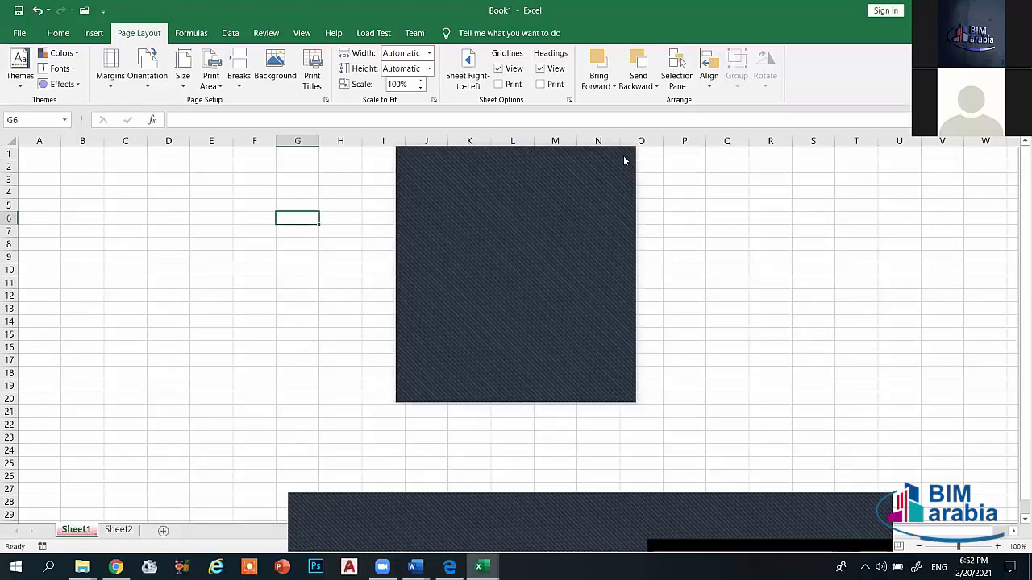
pyautogui.click(216, 204)
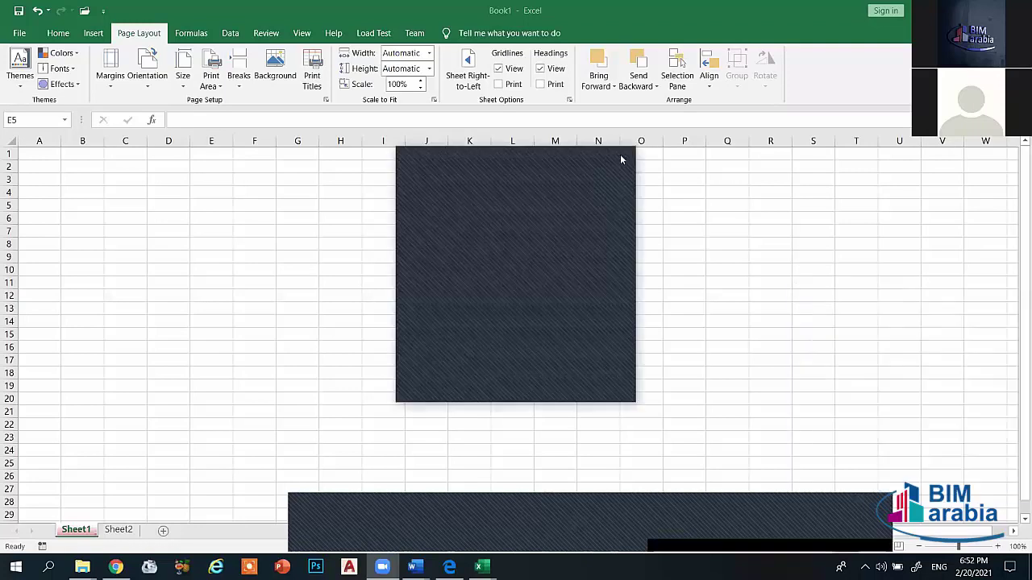
pyautogui.click(621, 159)
pyautogui.click(397, 286)
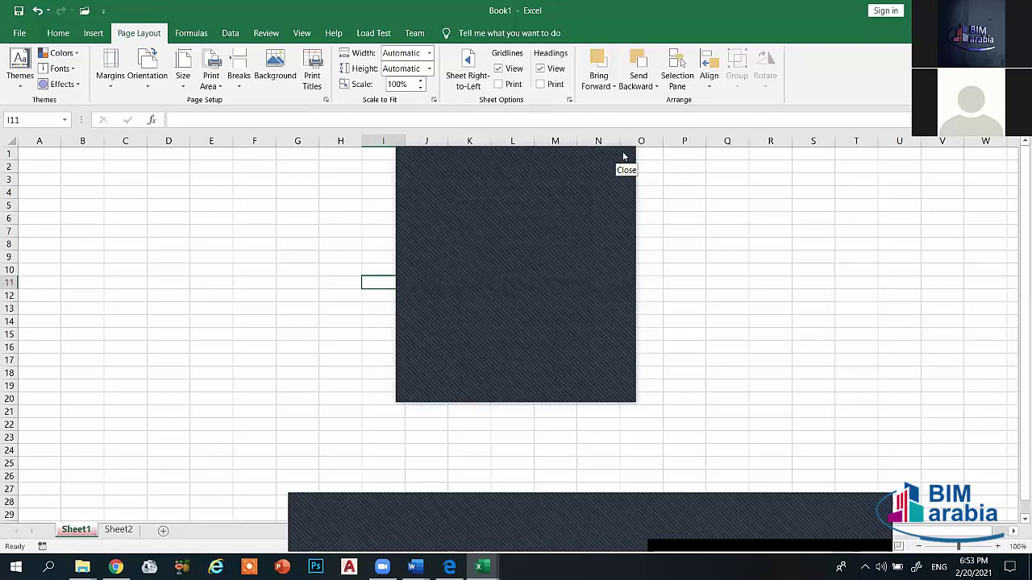
pyautogui.click(619, 159)
pyautogui.click(383, 268)
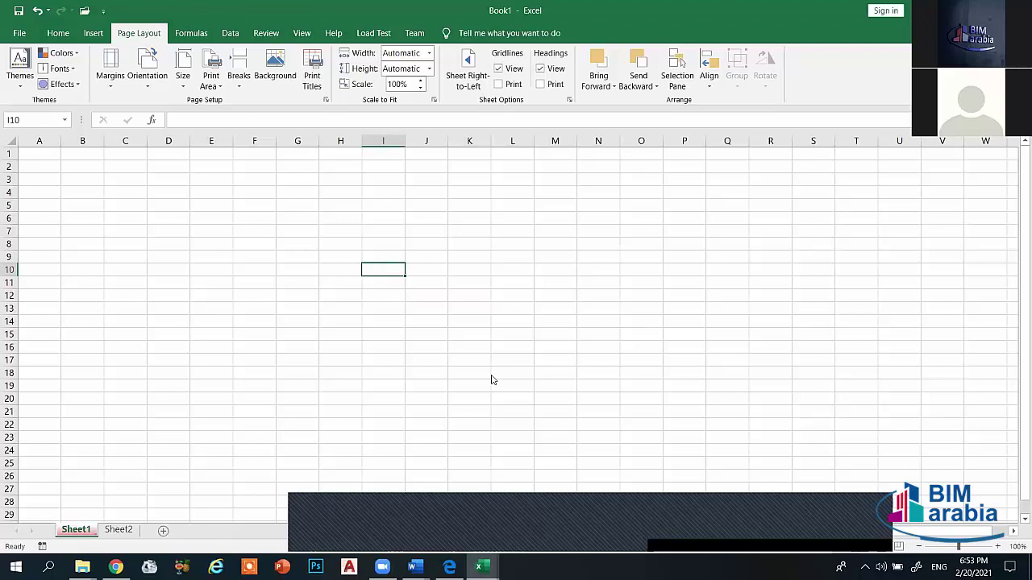
pyautogui.click(378, 287)
pyautogui.click(383, 272)
pyautogui.click(384, 281)
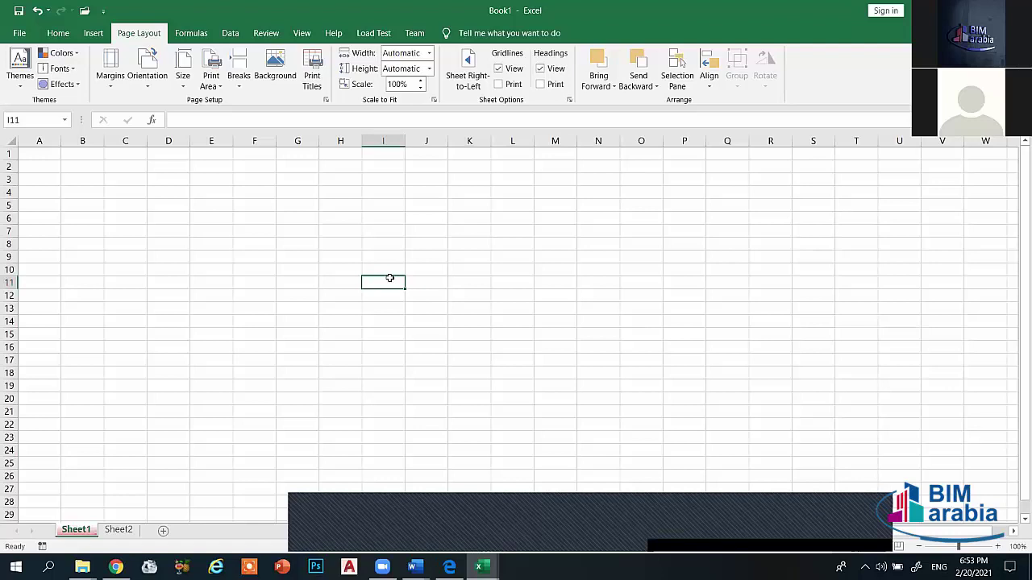
pyautogui.click(388, 269)
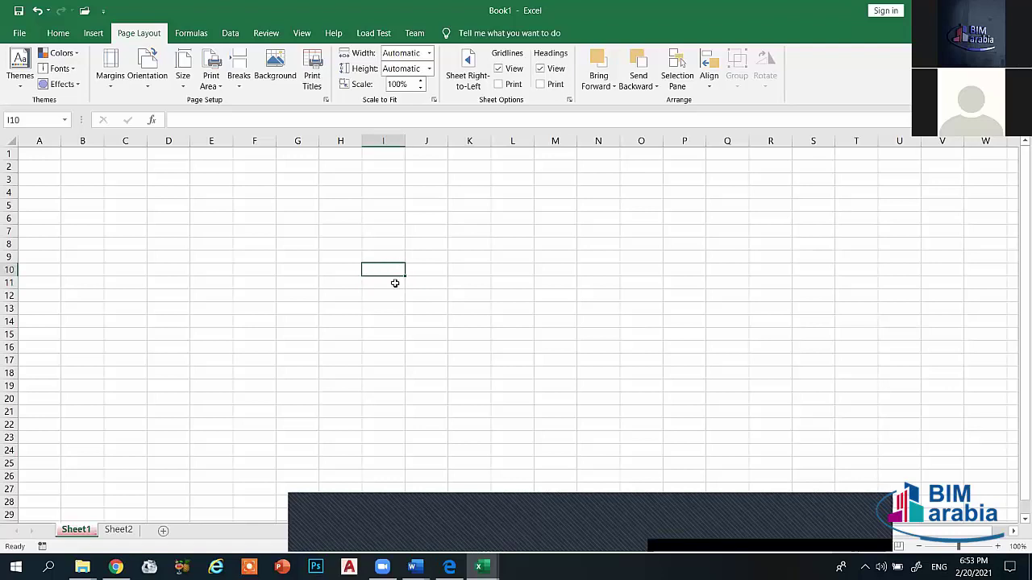
pyautogui.click(395, 283)
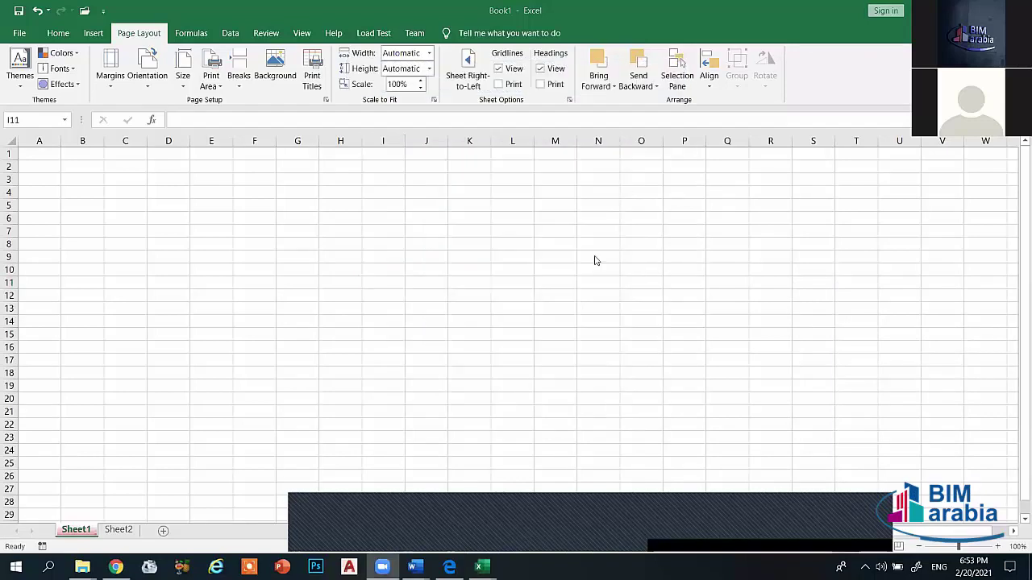
pyautogui.click(516, 240)
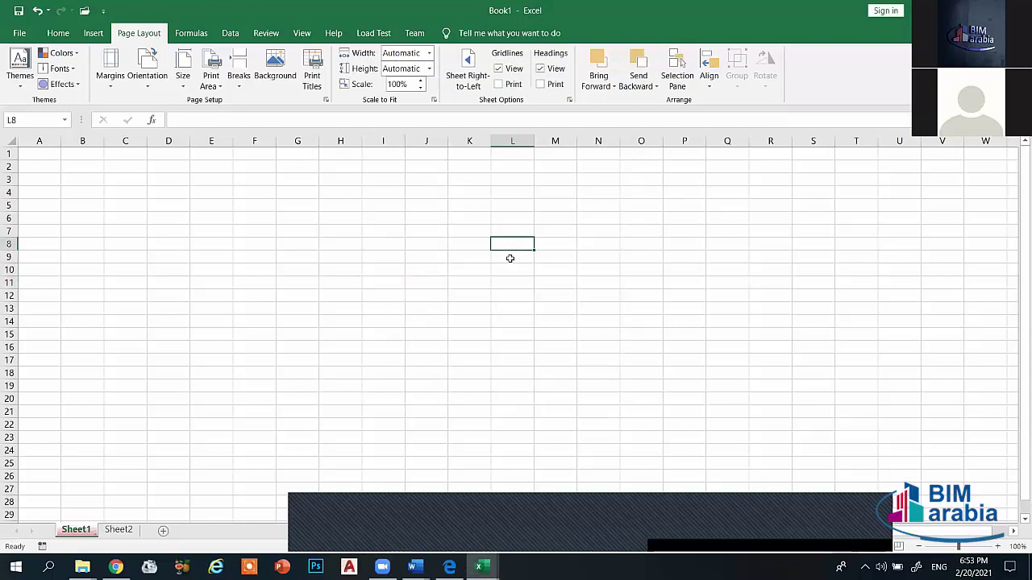
pyautogui.click(510, 258)
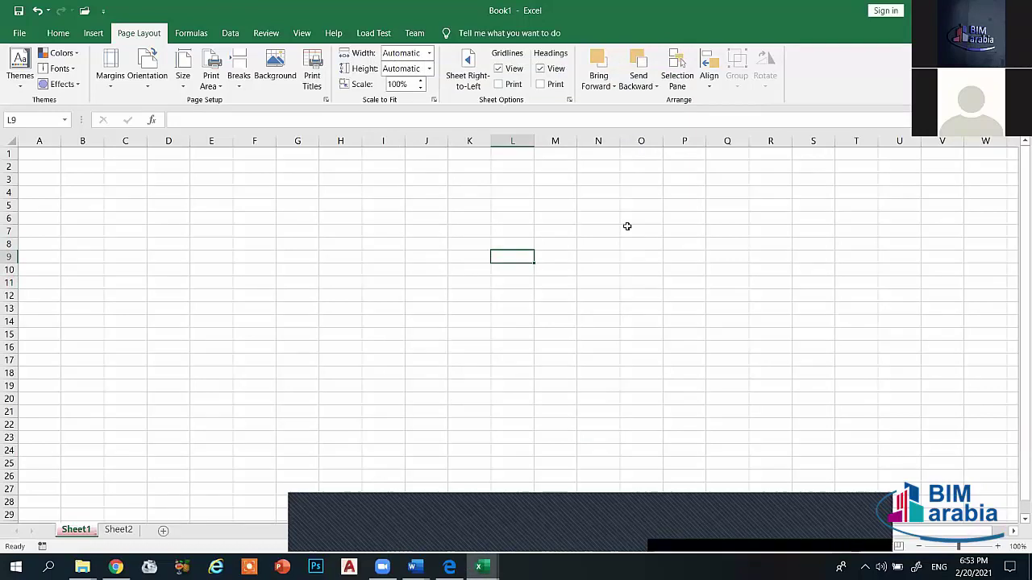